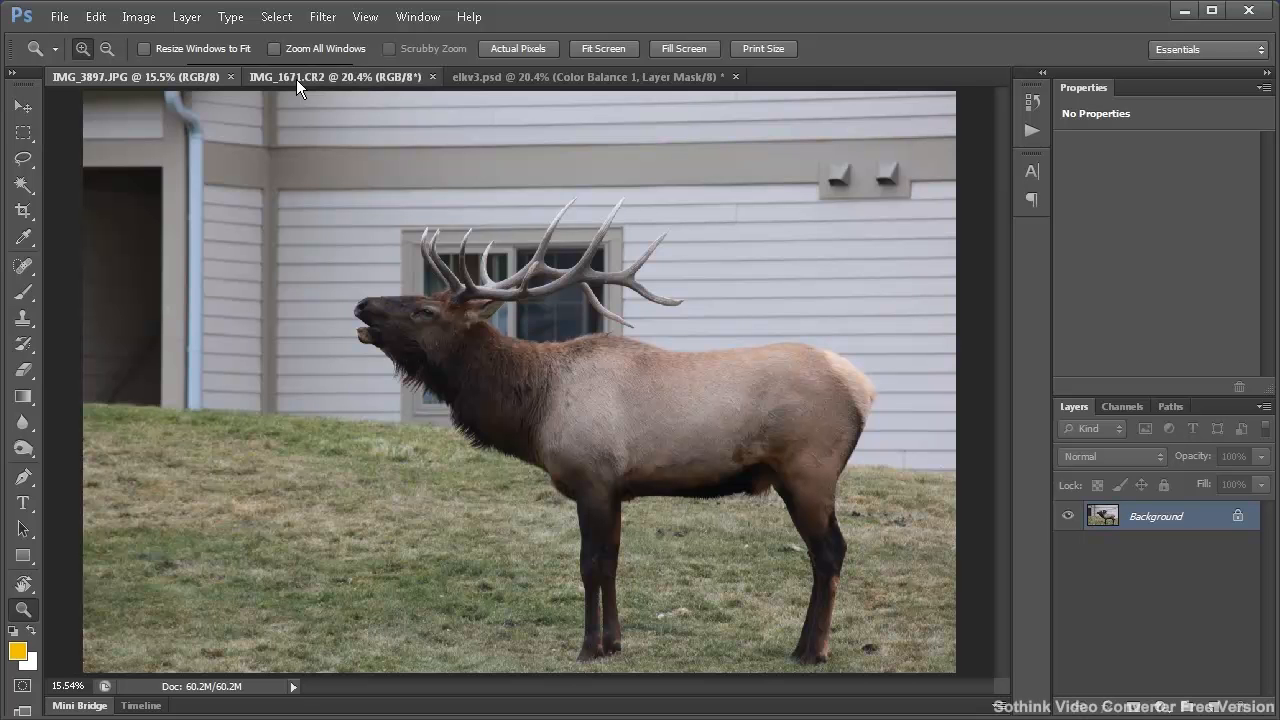
# - Review the forest background photo and the finished elk composite, and return to the elk source photo
pyautogui.click(296, 79)
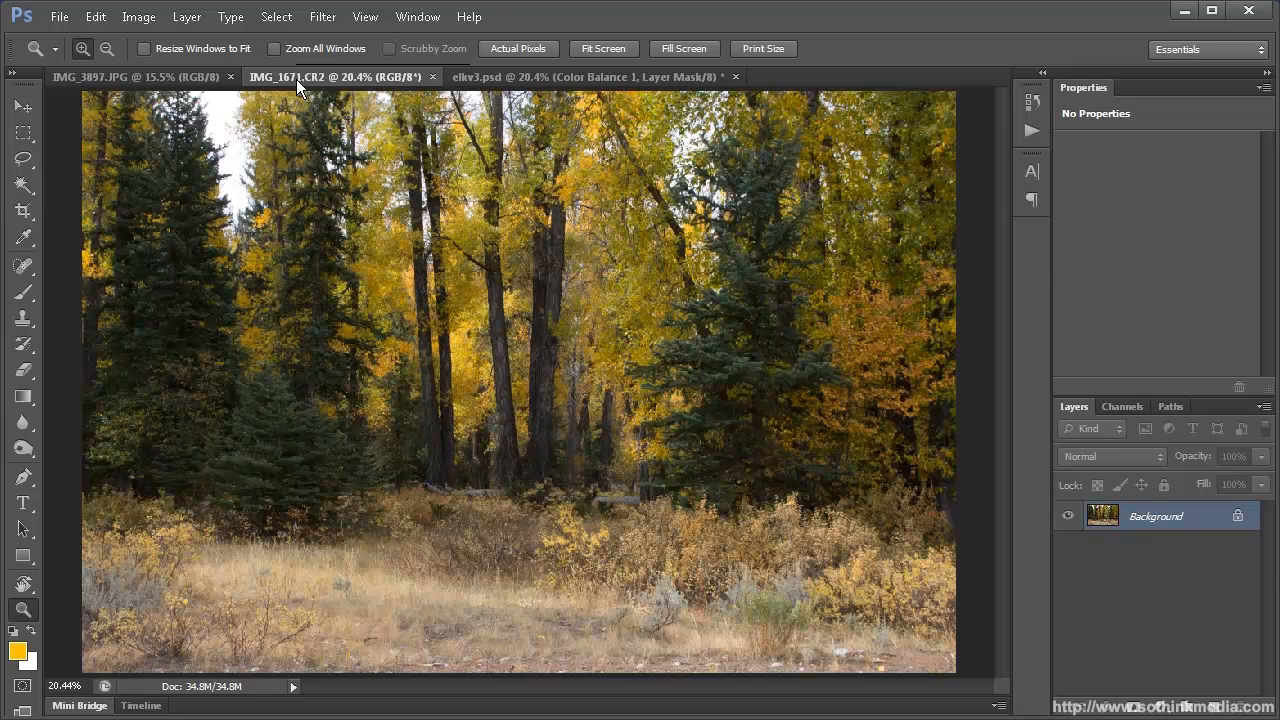
pyautogui.click(498, 79)
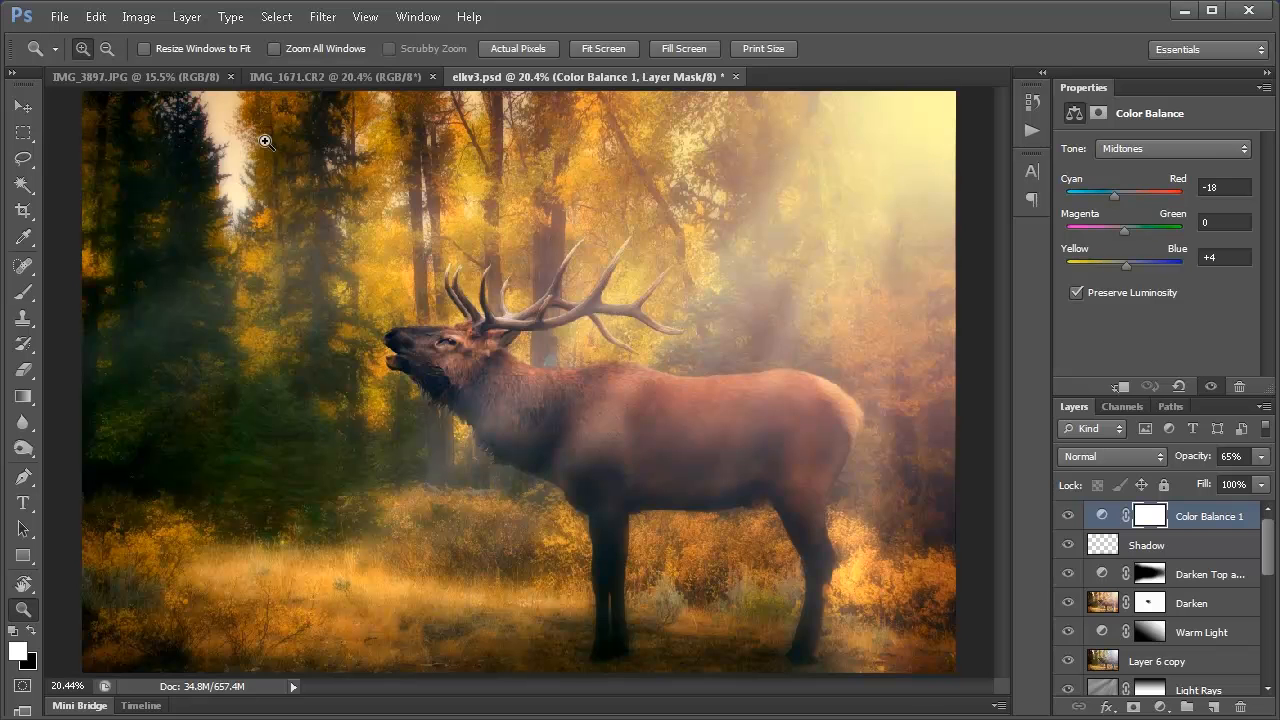
pyautogui.click(186, 87)
pyautogui.click(183, 76)
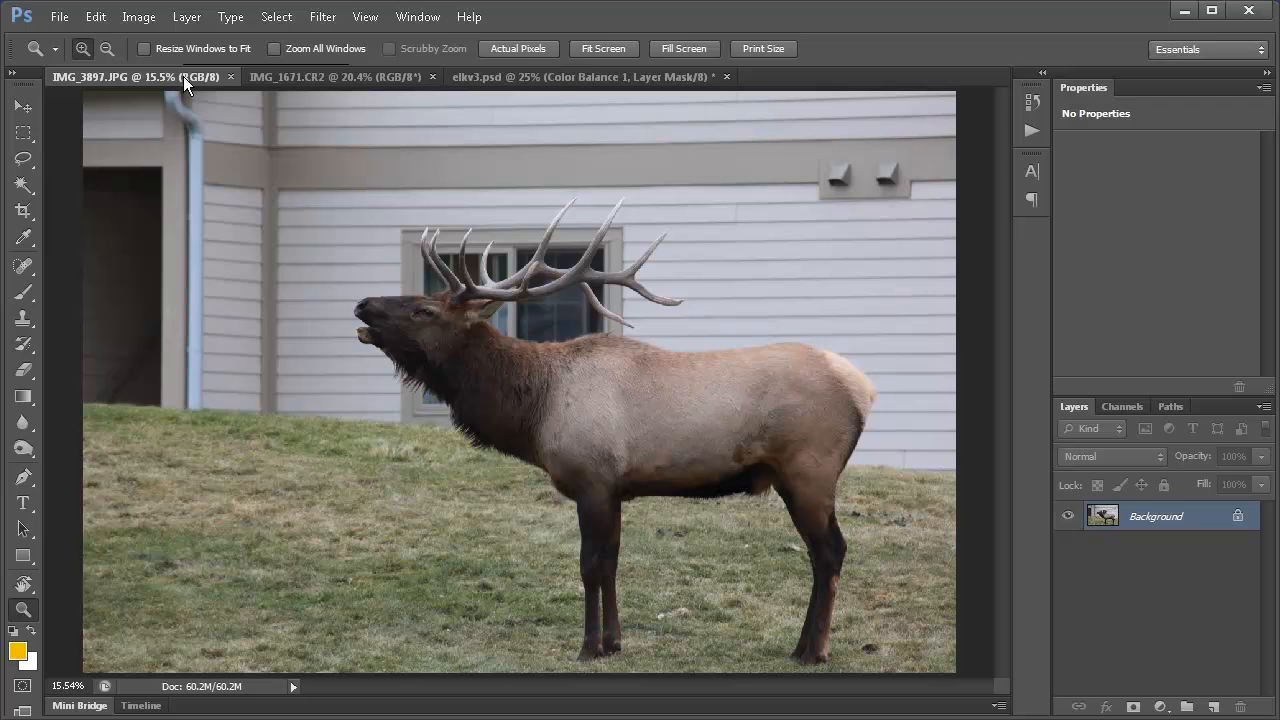
# - Crop the elk photo closely around the animal, cutting away the surplus wall and lawn, and apply the crop
pyautogui.press('c')
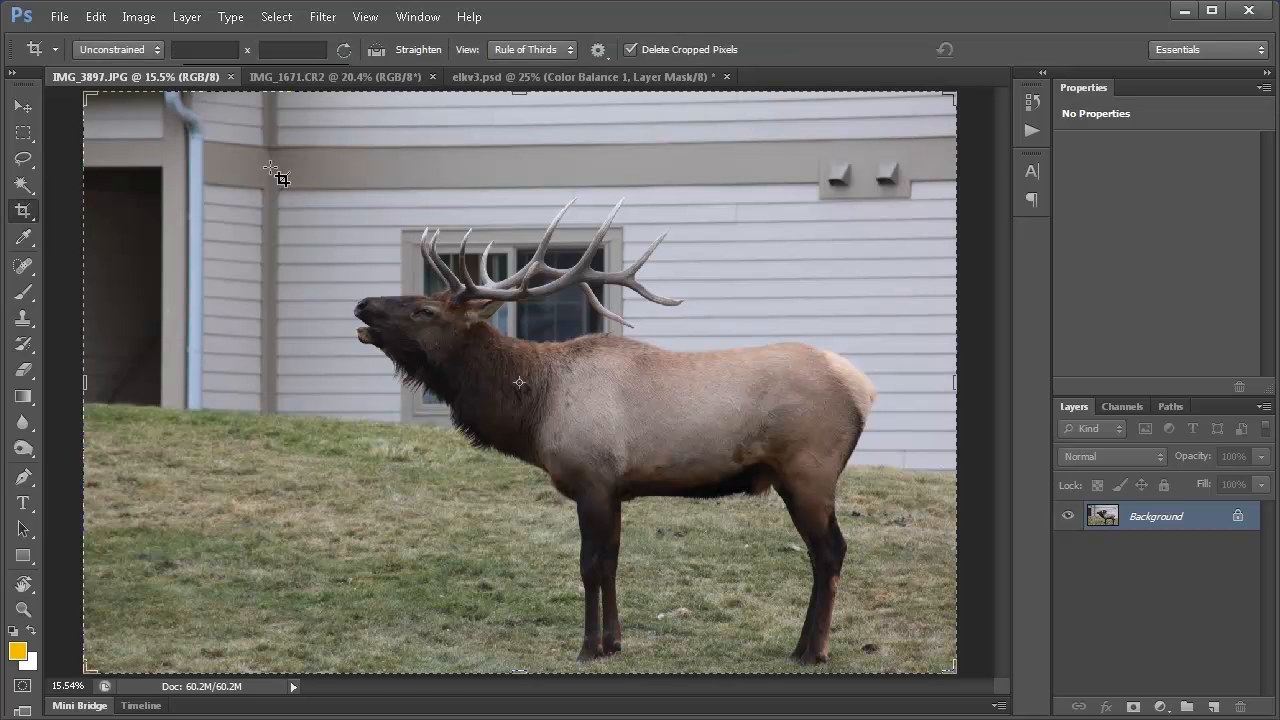
pyautogui.moveTo(316, 205); pyautogui.dragTo(911, 716)
pyautogui.moveTo(519, 148); pyautogui.dragTo(519, 136)
pyautogui.moveTo(224, 383); pyautogui.dragTo(232, 400)
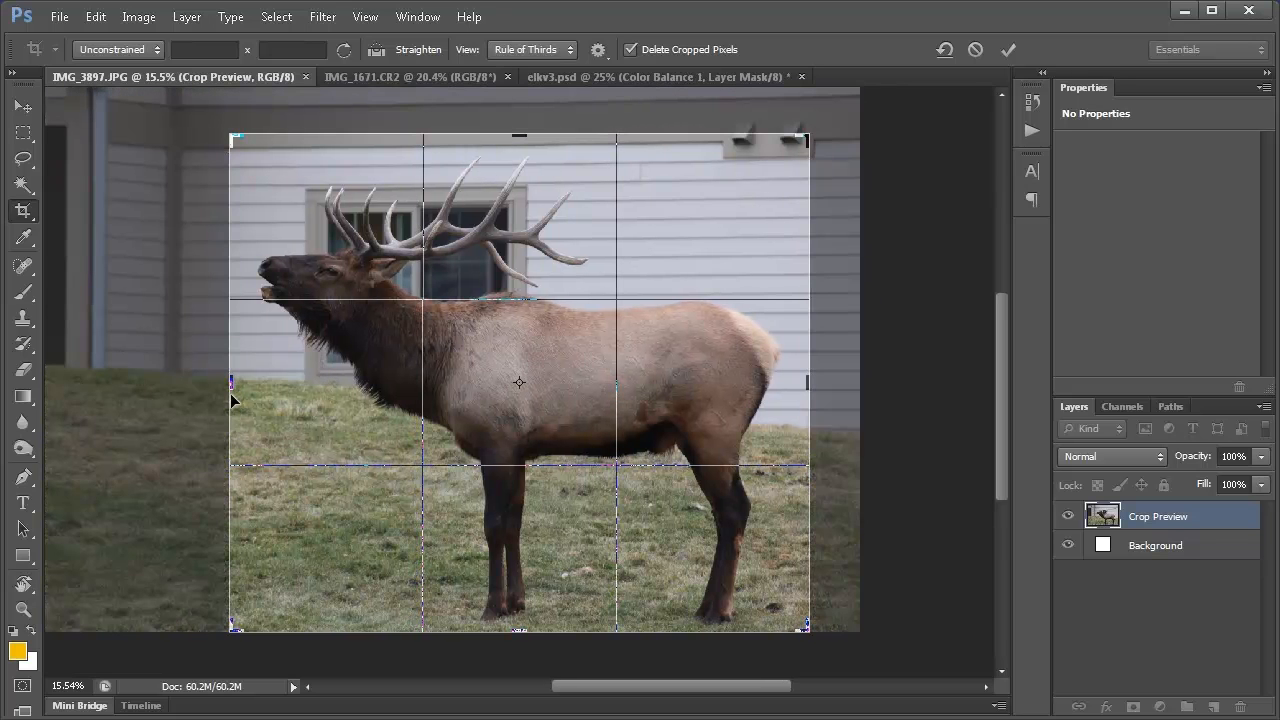
pyautogui.press('Return')
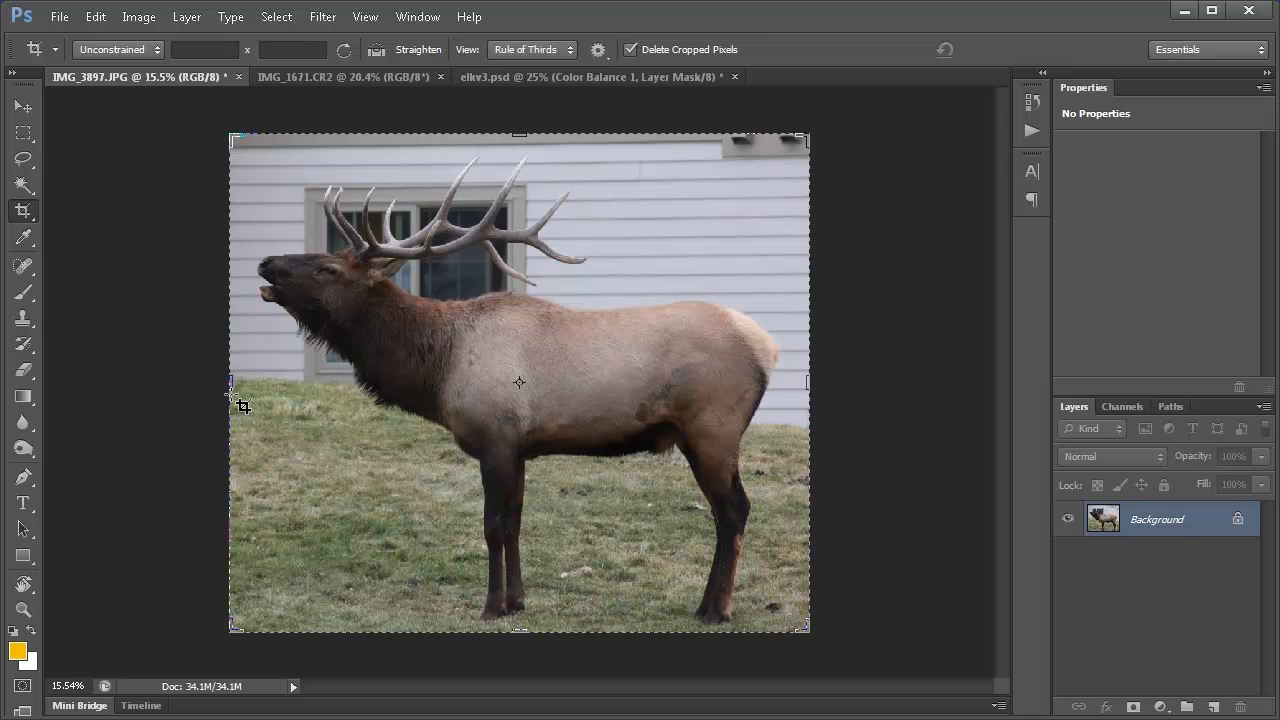
pyautogui.click(243, 405)
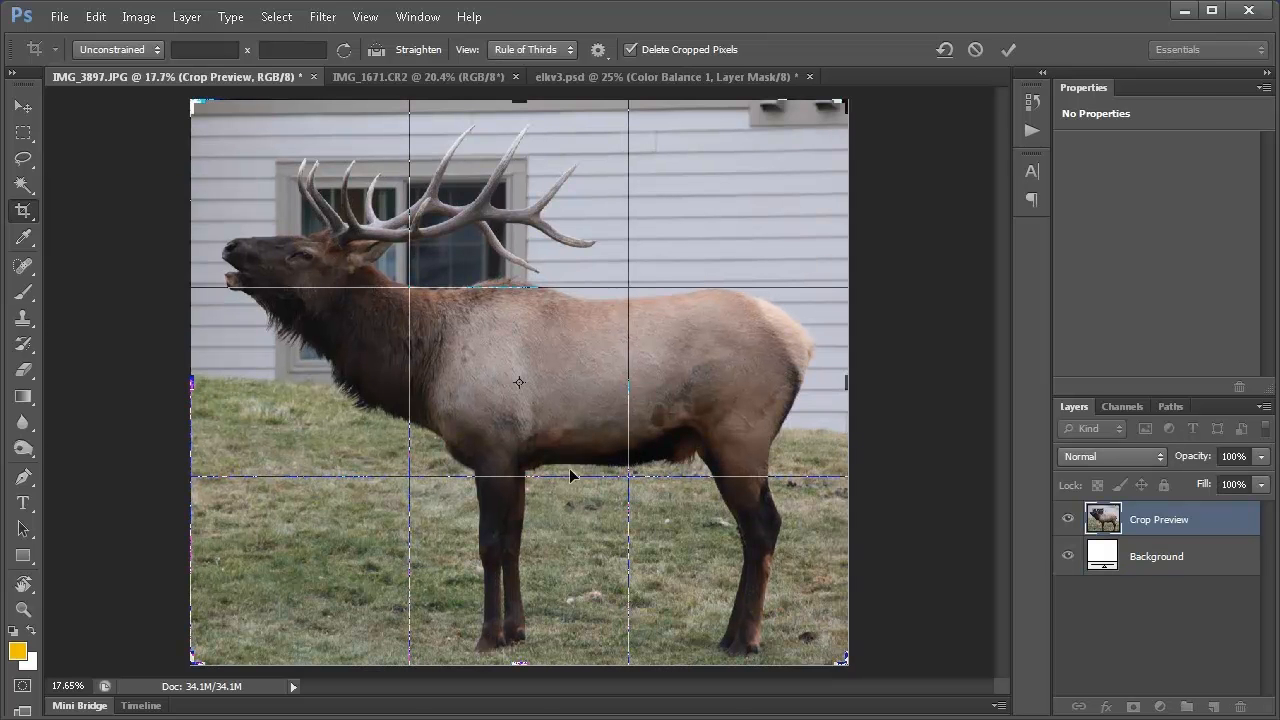
pyautogui.click(24, 266)
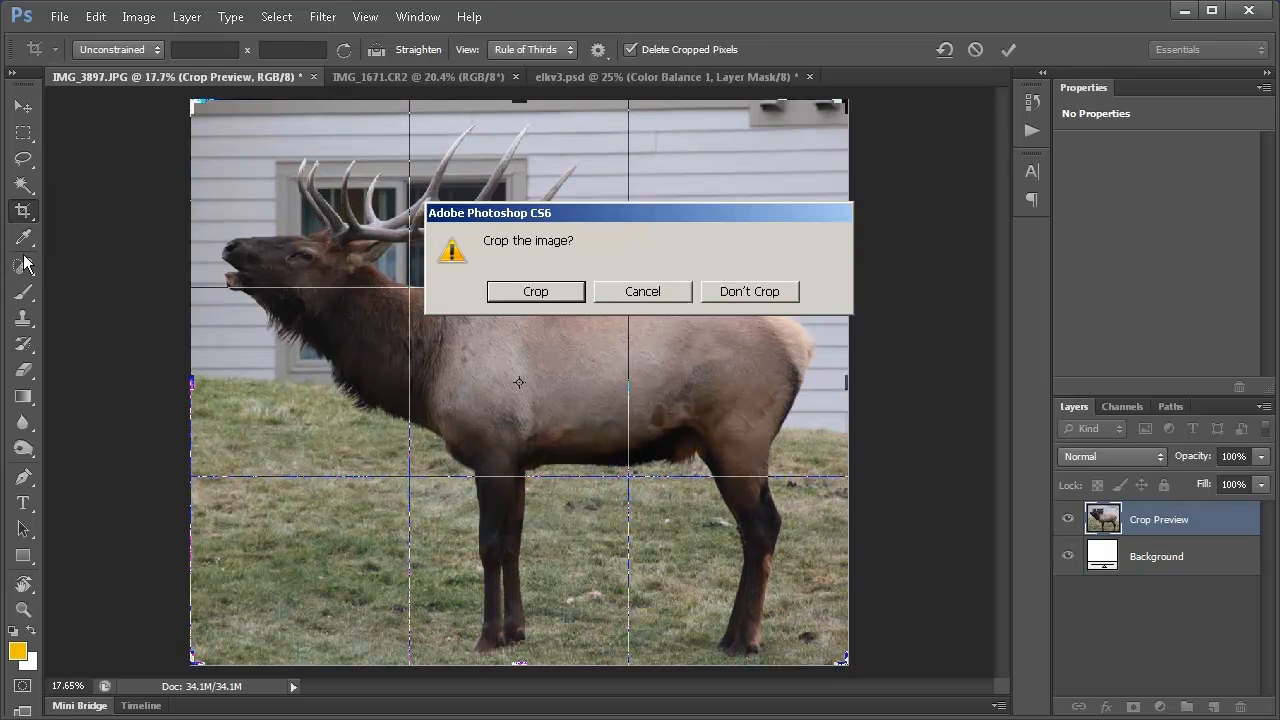
pyautogui.click(536, 292)
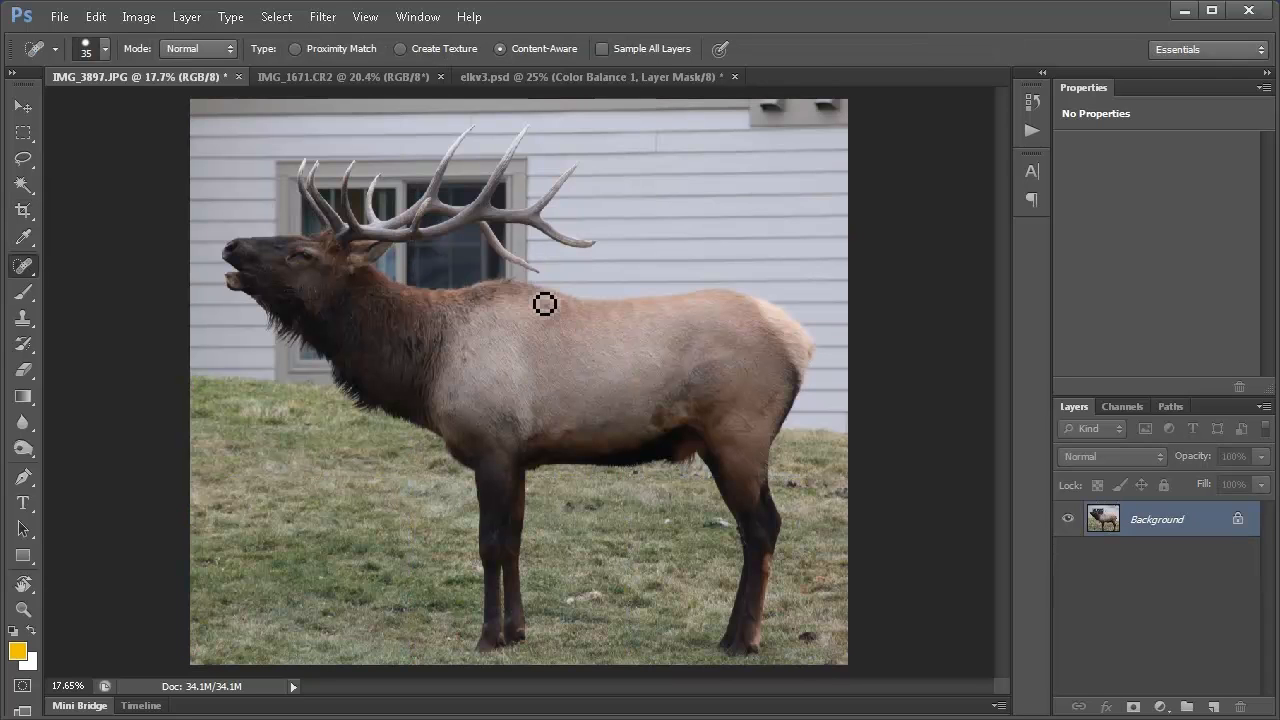
# - Remove the light specks from the elk's face and neck with the content-aware Spot Healing Brush at size 25
pyautogui.rightClick(35, 268)
pyautogui.click(93, 262)
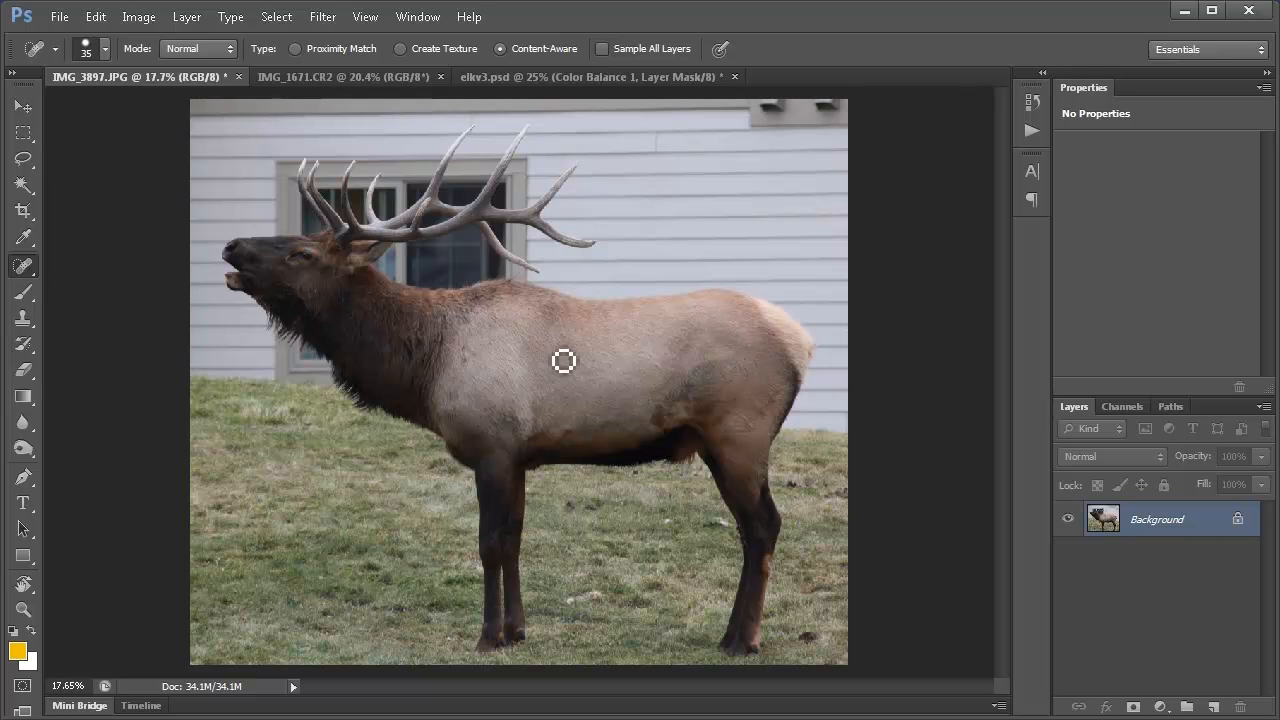
pyautogui.press('z')
pyautogui.moveTo(200, 203); pyautogui.dragTo(460, 350)
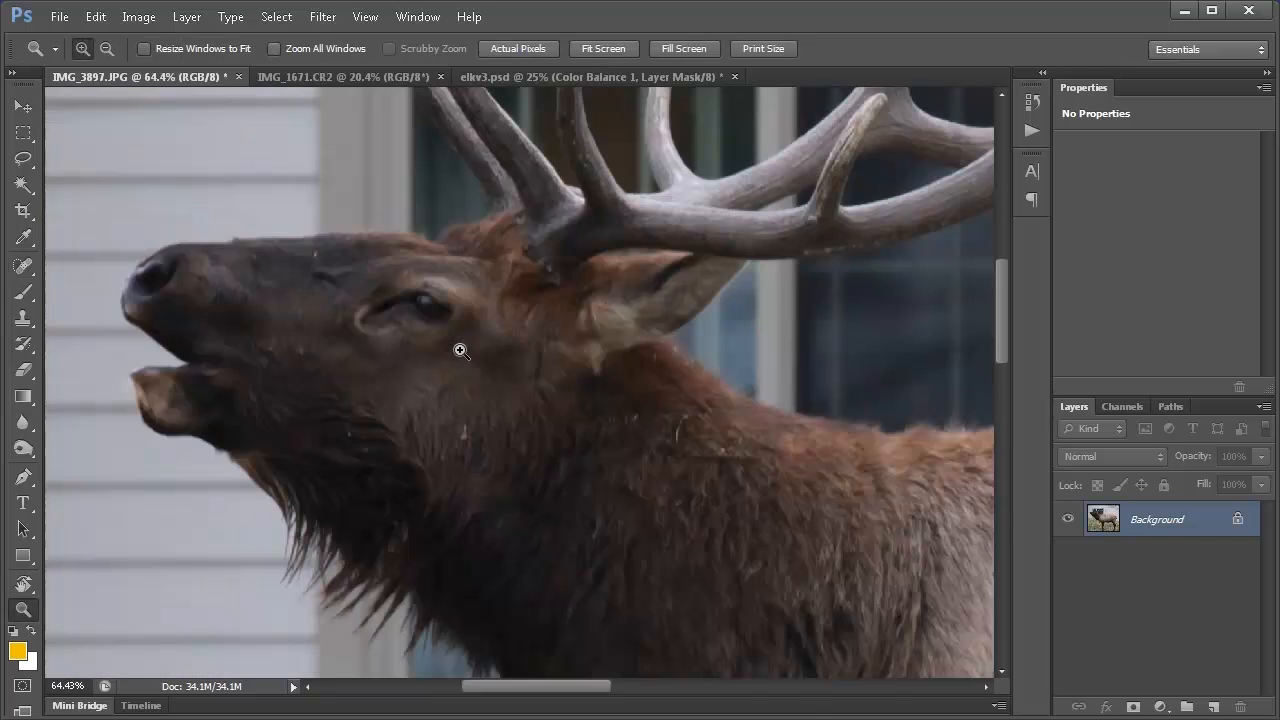
pyautogui.click(329, 339)
pyautogui.click(325, 324)
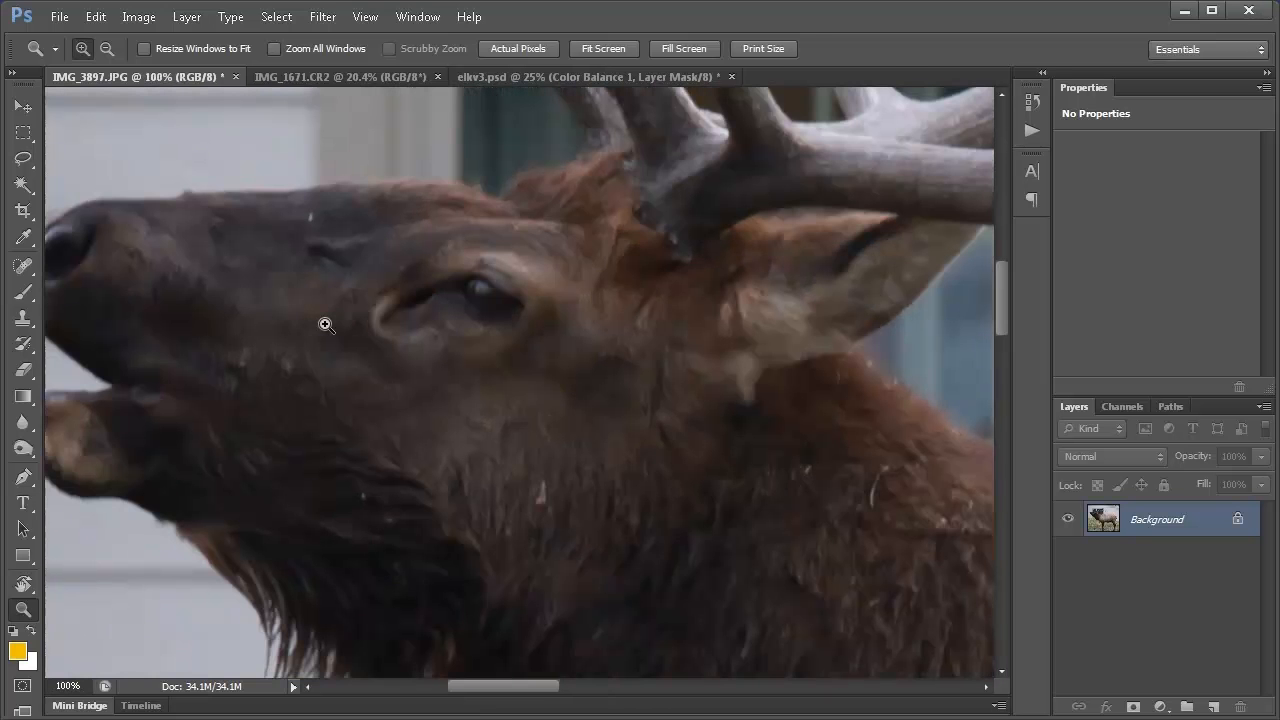
pyautogui.press('j')
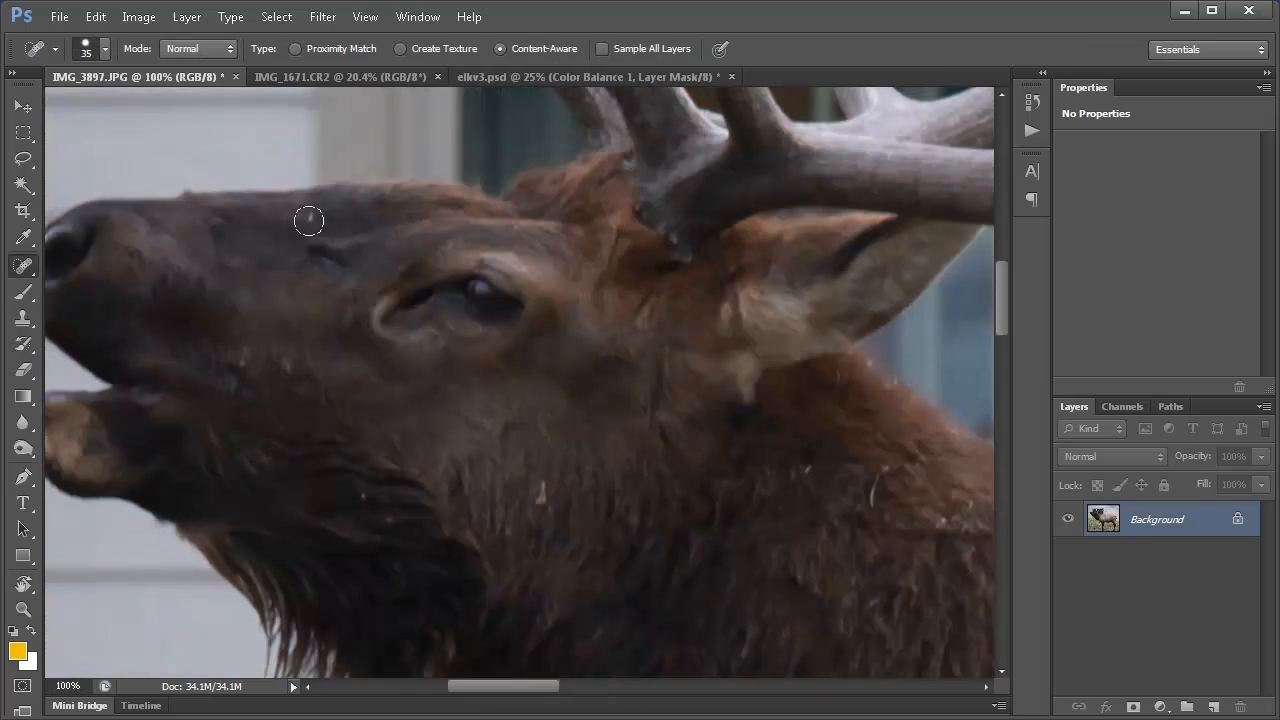
pyautogui.press('[')
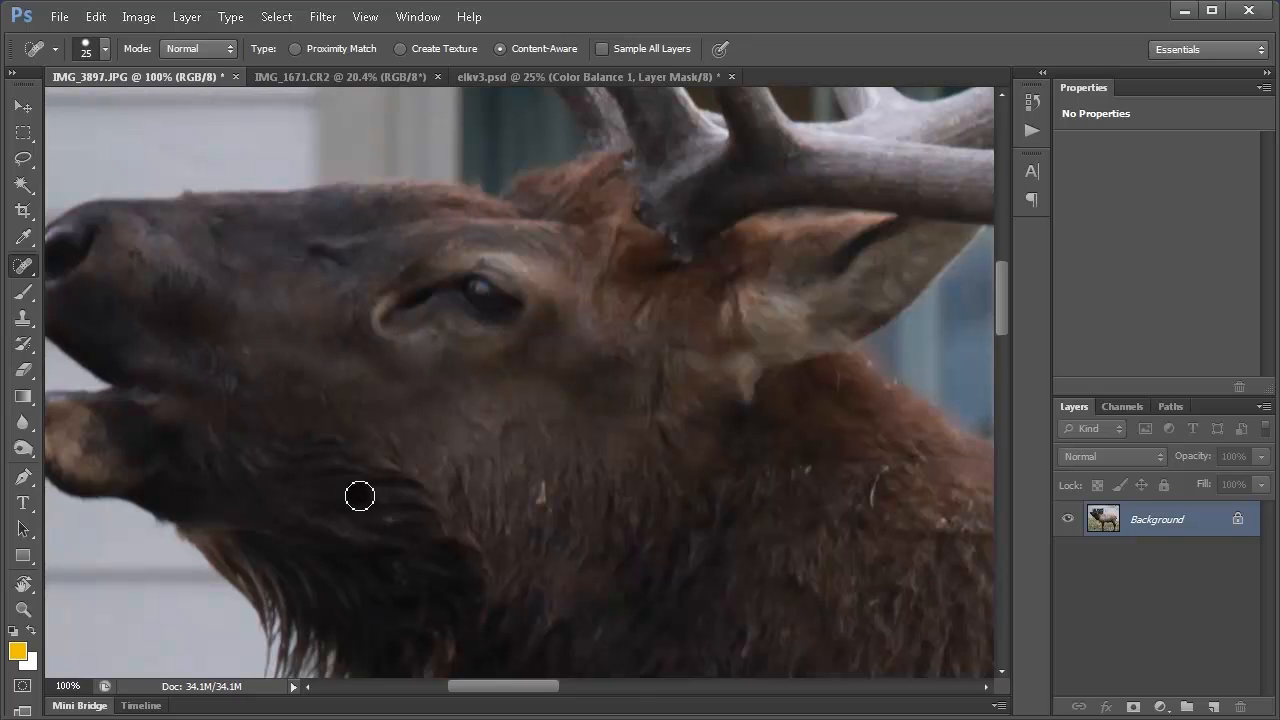
pyautogui.click(547, 490)
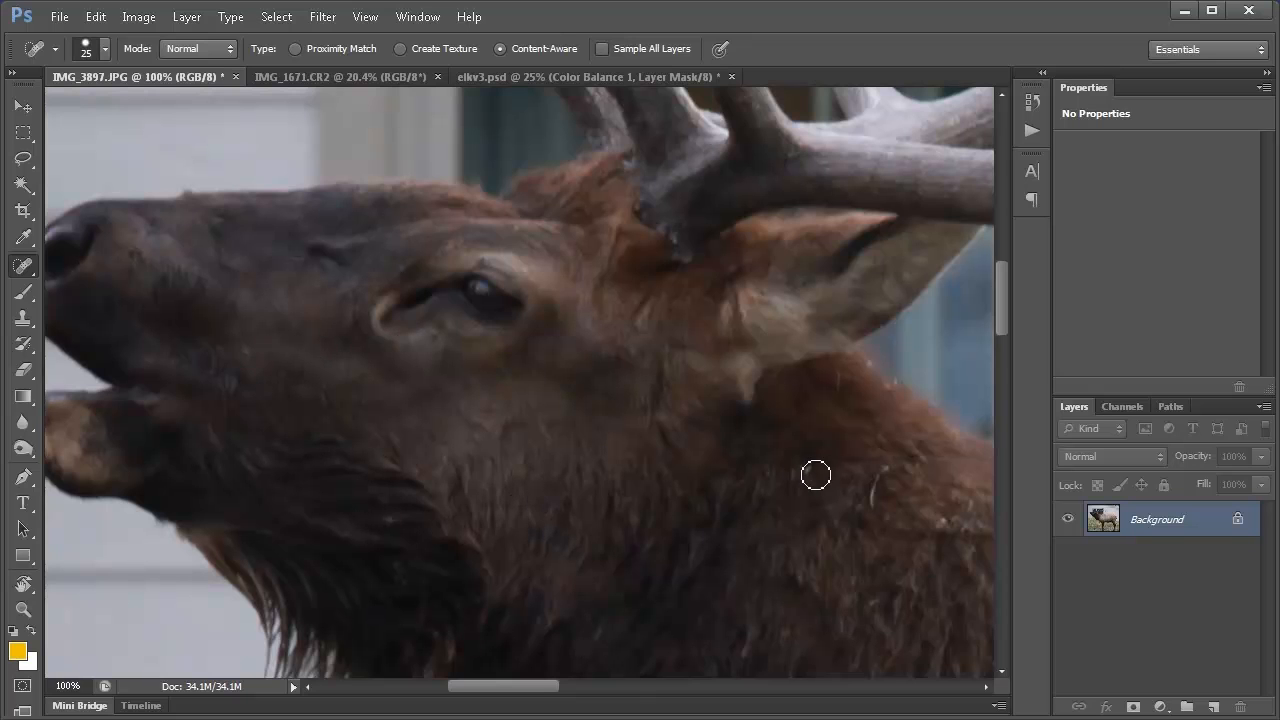
pyautogui.moveTo(872, 495); pyautogui.dragTo(889, 471)
pyautogui.moveTo(937, 516); pyautogui.dragTo(969, 517)
# - Heal the remaining blemishes along the elk's back and flank, working toward the hindquarters
pyautogui.moveTo(763, 372)
pyautogui.mouseDown()
pyautogui.moveTo(757, 386)
pyautogui.moveTo(274, 474)
pyautogui.moveTo(294, 475)
pyautogui.mouseUp()
pyautogui.moveTo(643, 571); pyautogui.dragTo(492, 338)
pyautogui.moveTo(404, 500); pyautogui.dragTo(630, 277)
pyautogui.moveTo(769, 558); pyautogui.dragTo(409, 445)
pyautogui.moveTo(629, 437); pyautogui.dragTo(620, 430)
pyautogui.moveTo(610, 364); pyautogui.dragTo(622, 358)
pyautogui.moveTo(700, 365); pyautogui.dragTo(380, 470)
pyautogui.moveTo(775, 280); pyautogui.dragTo(403, 377)
pyautogui.moveTo(580, 424); pyautogui.dragTo(271, 369)
pyautogui.moveTo(678, 409)
pyautogui.mouseDown()
pyautogui.moveTo(371, 402)
pyautogui.moveTo(369, 390)
pyautogui.mouseUp()
pyautogui.click(365, 518)
pyautogui.moveTo(824, 588); pyautogui.dragTo(500, 369)
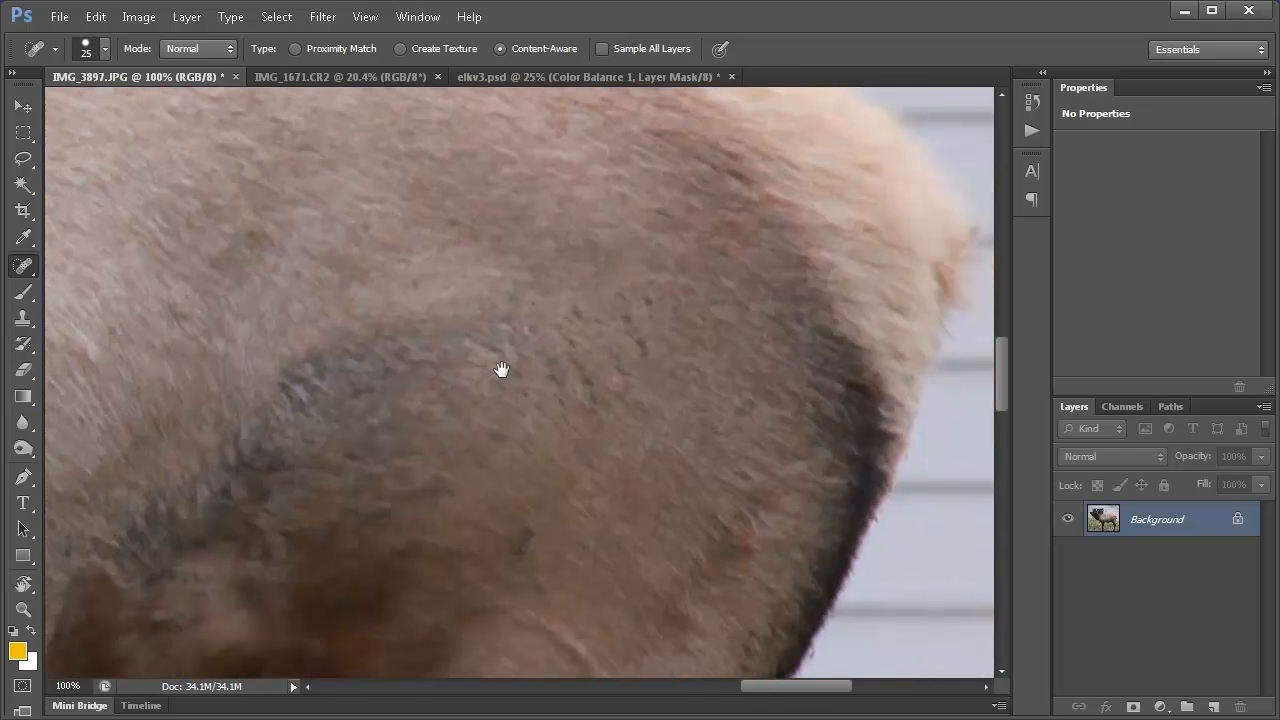
# - Heal the dark spots on the elk's hindquarters and check and clean the legs down to the hooves
pyautogui.click(648, 300)
pyautogui.click(520, 548)
pyautogui.moveTo(523, 586)
pyautogui.mouseDown()
pyautogui.moveTo(576, 425)
pyautogui.moveTo(570, 250)
pyautogui.mouseUp()
pyautogui.moveTo(594, 443); pyautogui.dragTo(580, 283)
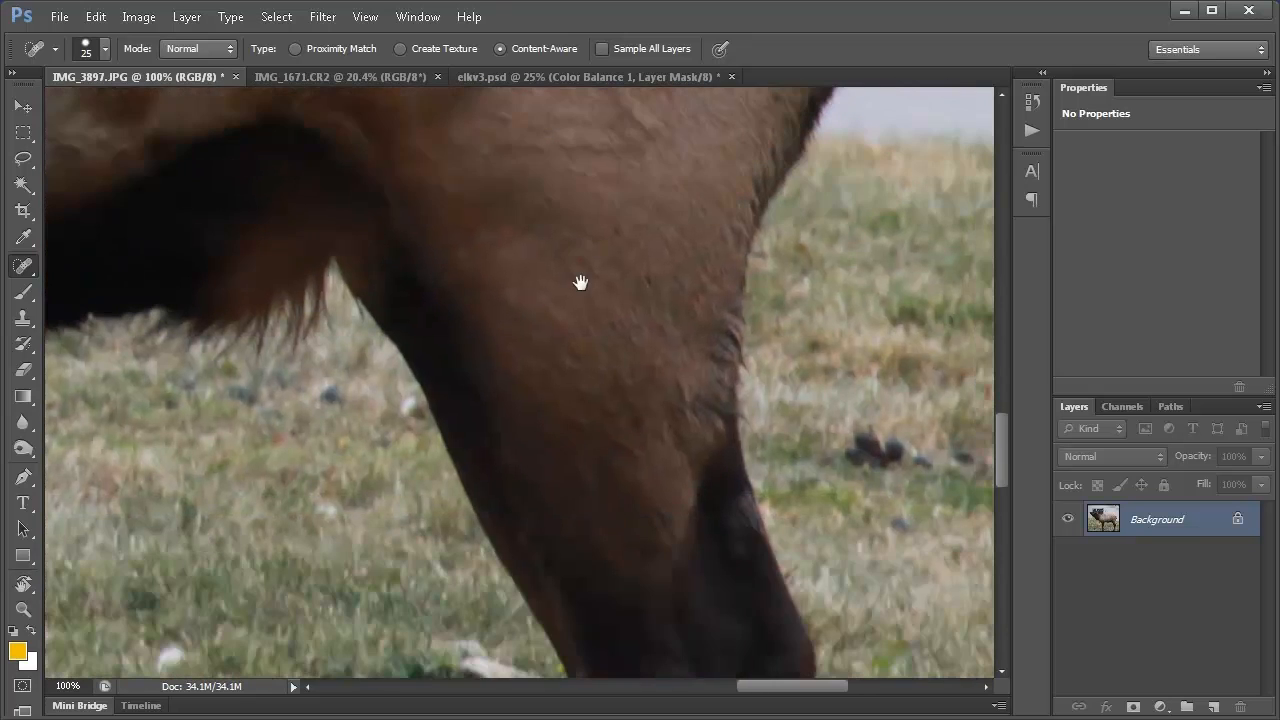
pyautogui.moveTo(637, 520); pyautogui.dragTo(566, 275)
pyautogui.moveTo(580, 485)
pyautogui.mouseDown()
pyautogui.moveTo(637, 514)
pyautogui.moveTo(650, 547)
pyautogui.mouseUp()
pyautogui.moveTo(598, 599); pyautogui.dragTo(583, 553)
pyautogui.moveTo(627, 510)
pyautogui.mouseDown()
pyautogui.moveTo(703, 719)
pyautogui.moveTo(703, 504)
pyautogui.moveTo(743, 306)
pyautogui.moveTo(723, 246)
pyautogui.mouseUp()
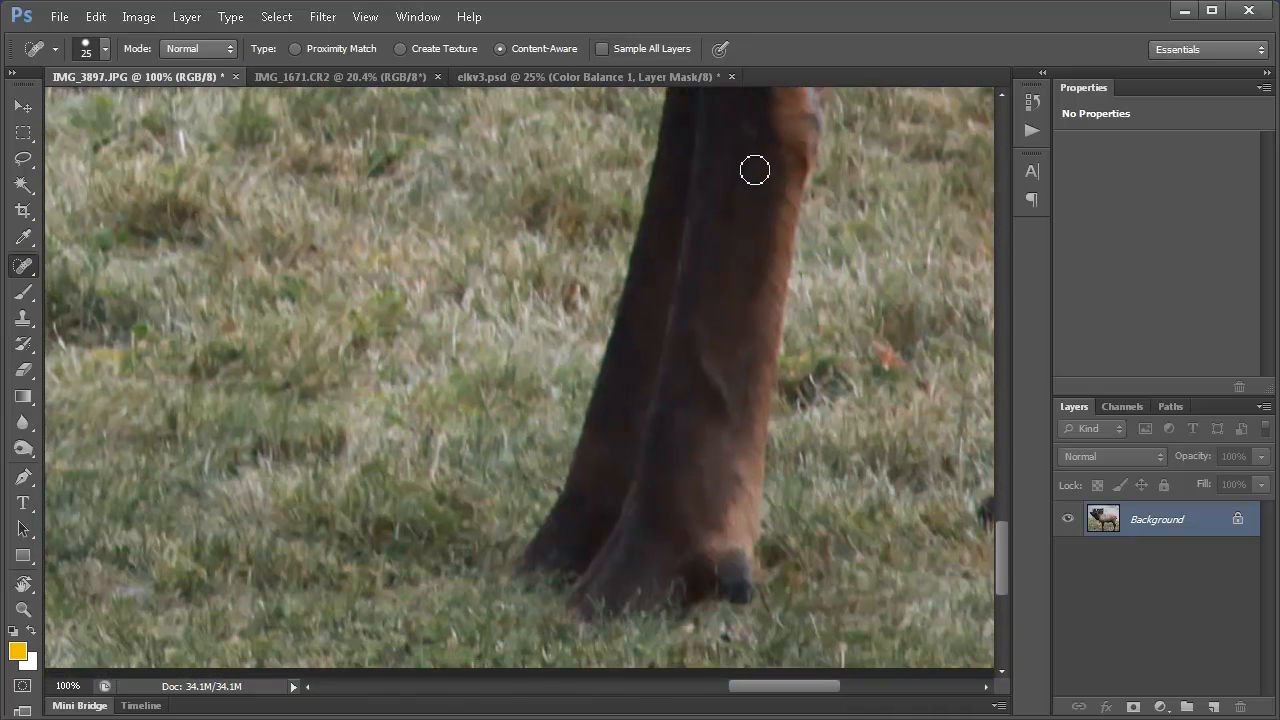
pyautogui.moveTo(300, 390)
pyautogui.mouseDown()
pyautogui.moveTo(423, 400)
pyautogui.moveTo(770, 500)
pyautogui.mouseUp()
pyautogui.moveTo(184, 443); pyautogui.dragTo(463, 480)
pyautogui.moveTo(200, 463); pyautogui.dragTo(511, 478)
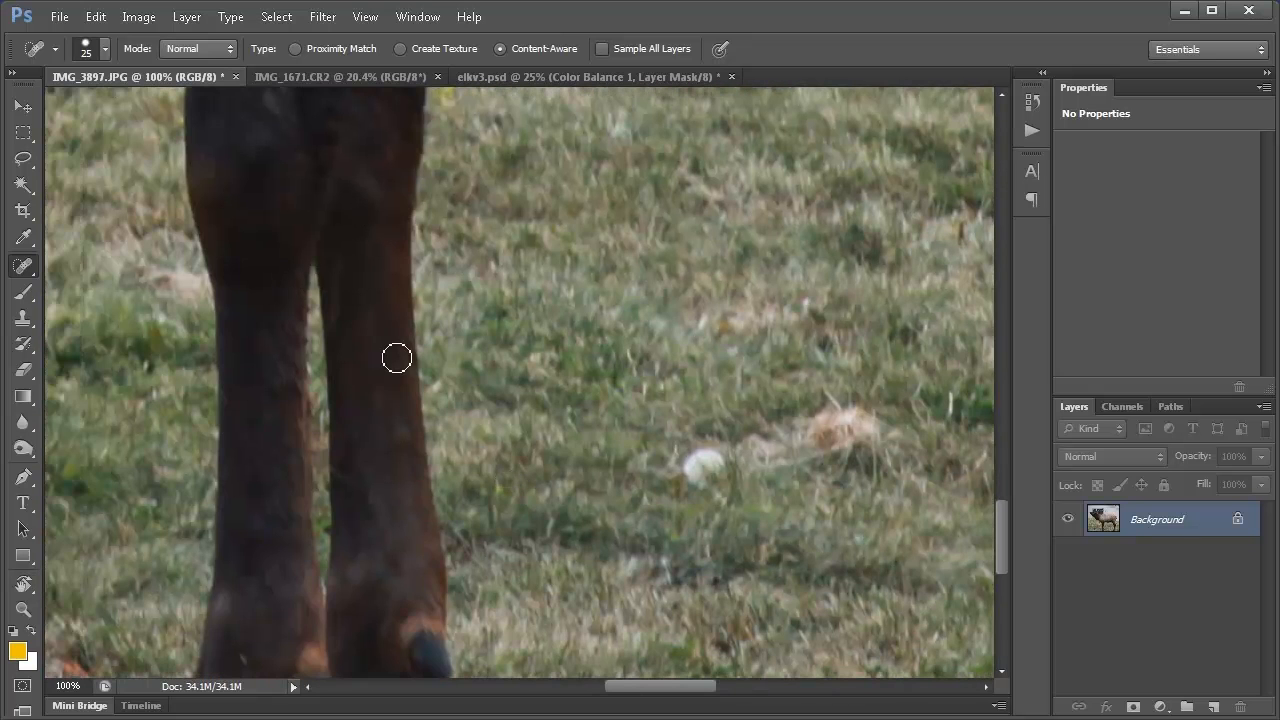
pyautogui.moveTo(352, 480); pyautogui.dragTo(371, 289)
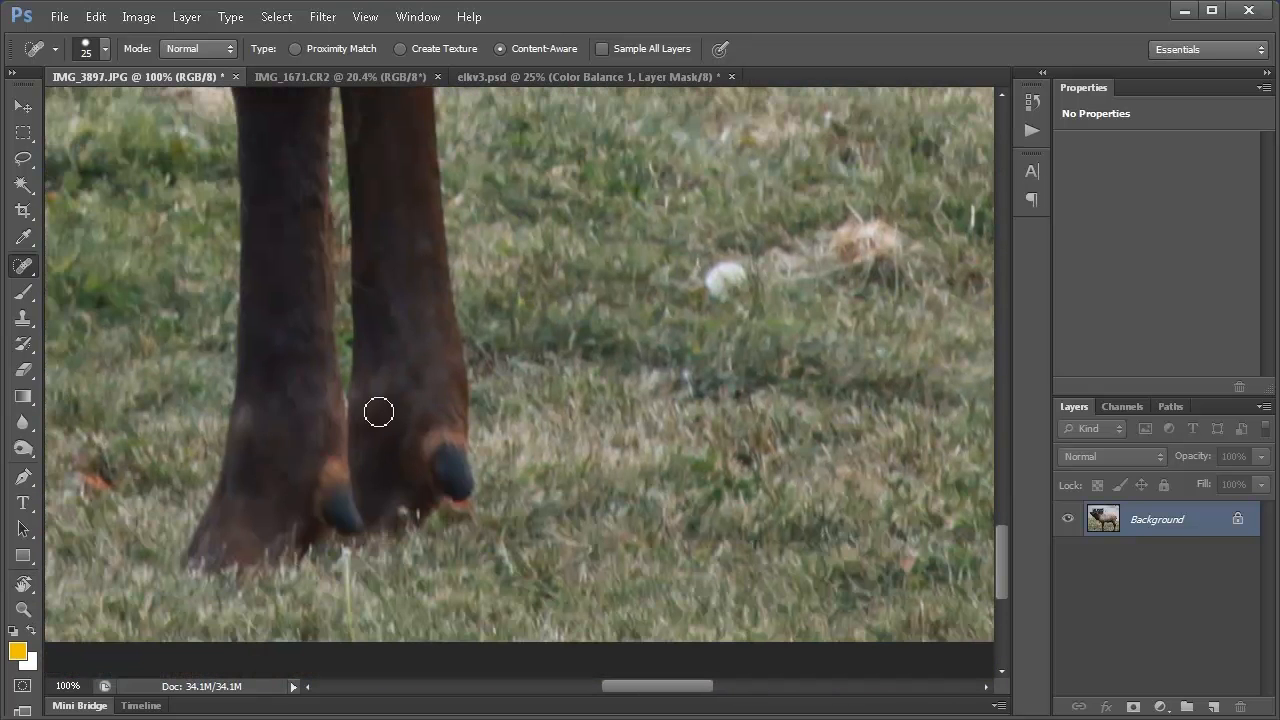
# - Duplicate the Background layer of the cleaned elk photo and check the copy by toggling its visibility
pyautogui.hotkey('ctrl', '0')
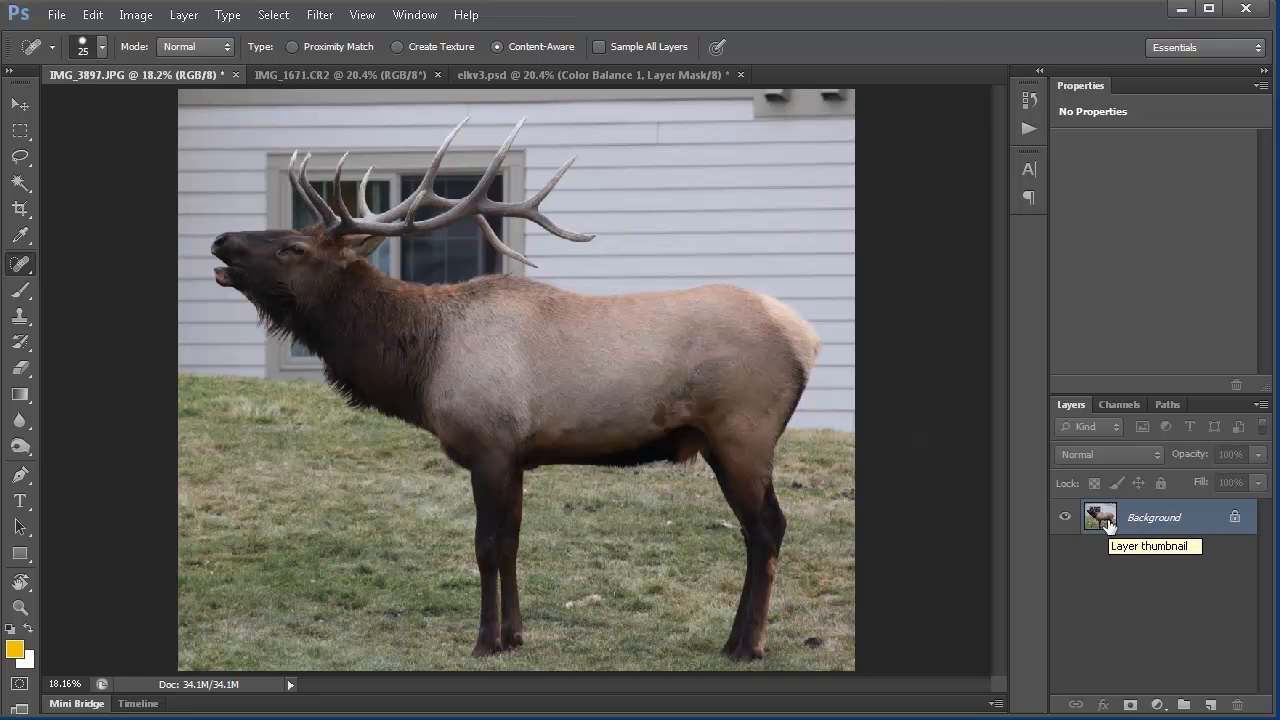
pyautogui.hotkey('ctrl', 'j')
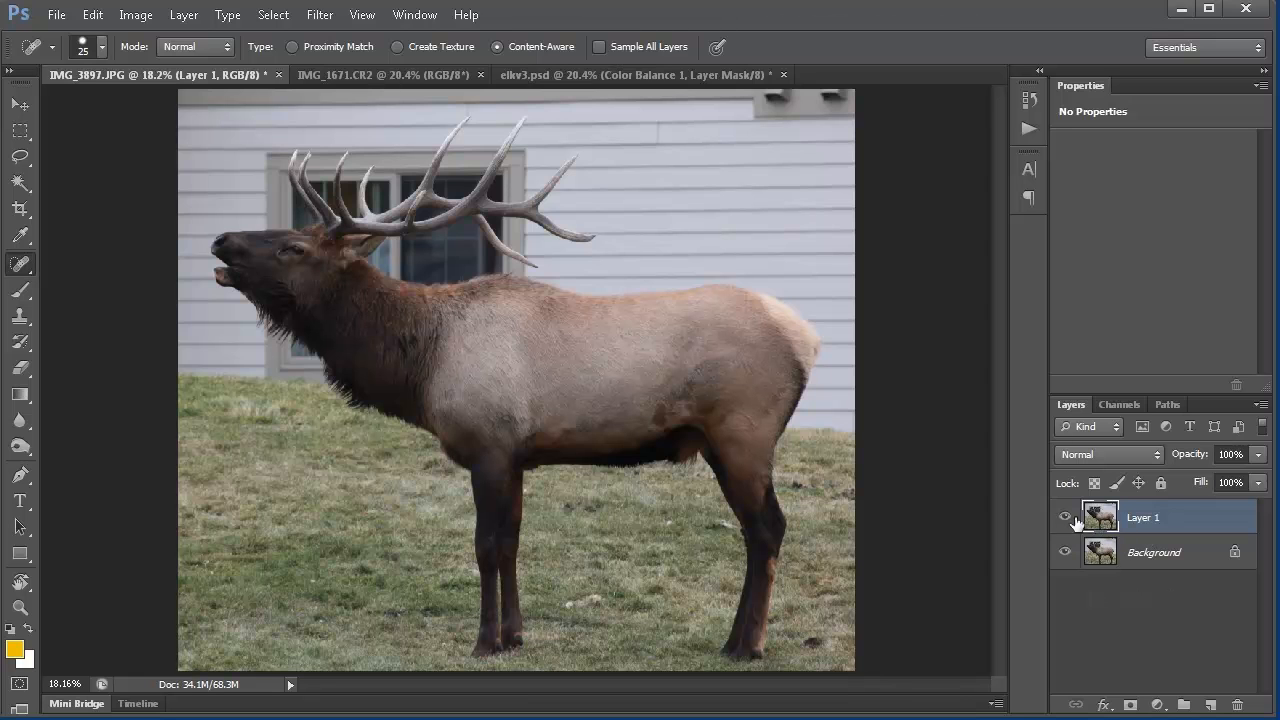
pyautogui.click(1064, 518)
pyautogui.click(1064, 518)
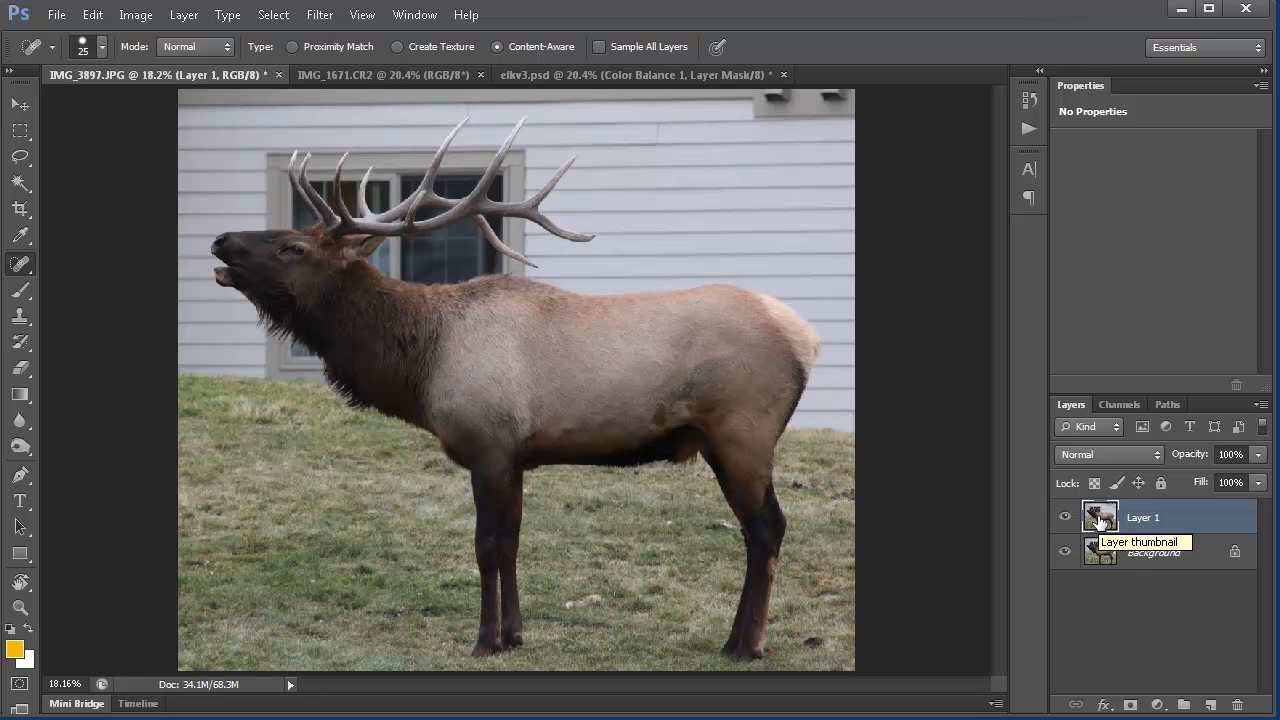
# - Apply the Topaz Adjust 5 filter to the duplicate layer using the Clarity preset from the Adjust 4 Preset List
pyautogui.click(318, 18)
pyautogui.moveTo(399, 378)
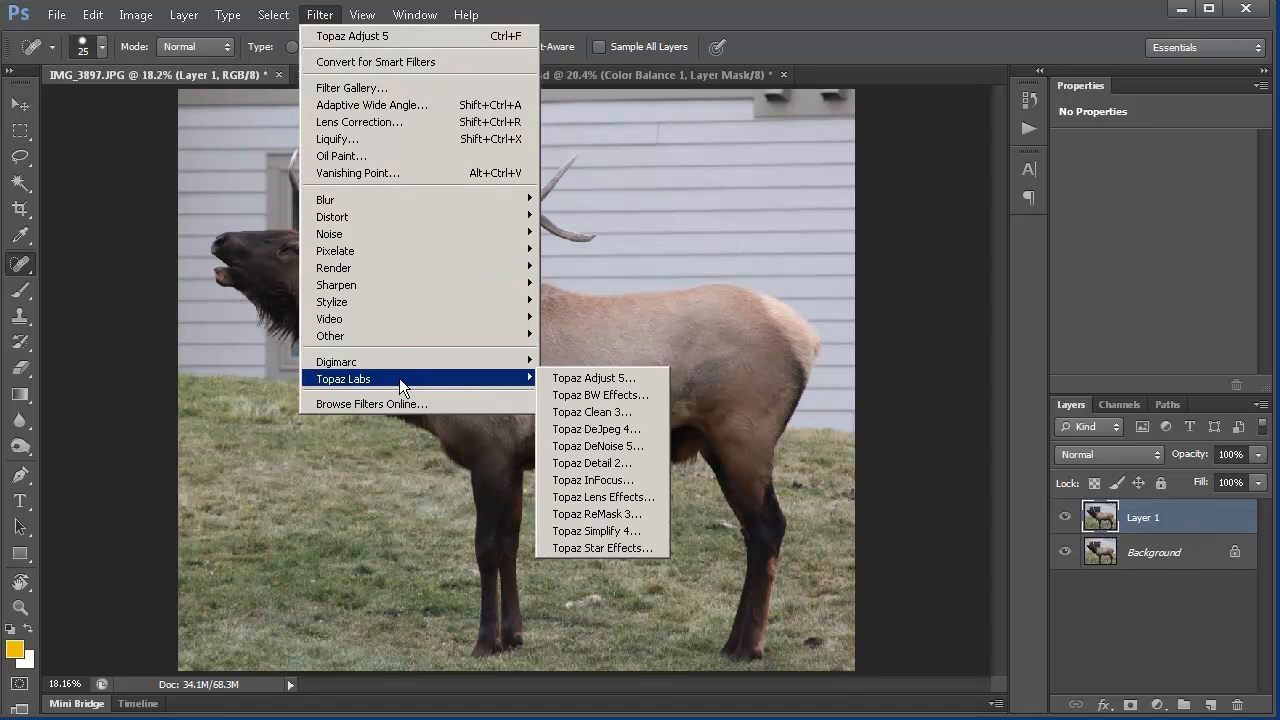
pyautogui.click(565, 386)
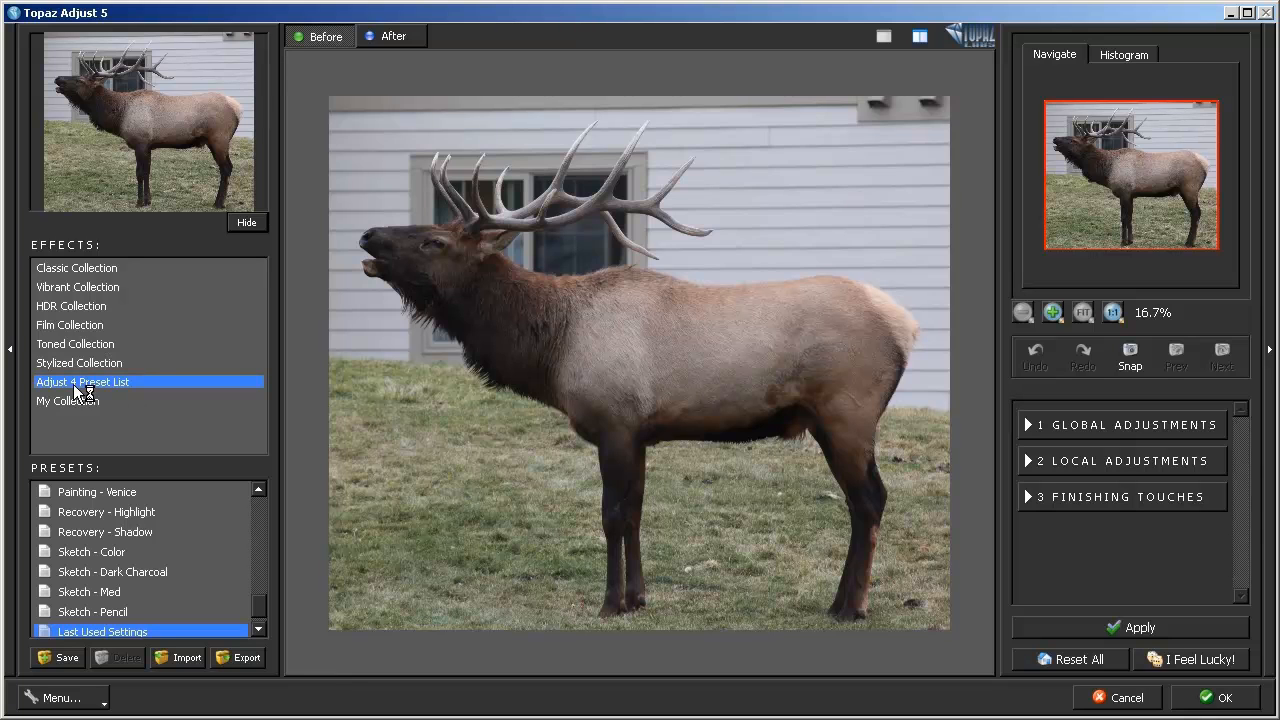
pyautogui.moveTo(258, 605); pyautogui.dragTo(258, 595)
pyautogui.moveTo(258, 582); pyautogui.dragTo(259, 560)
pyautogui.click(85, 572)
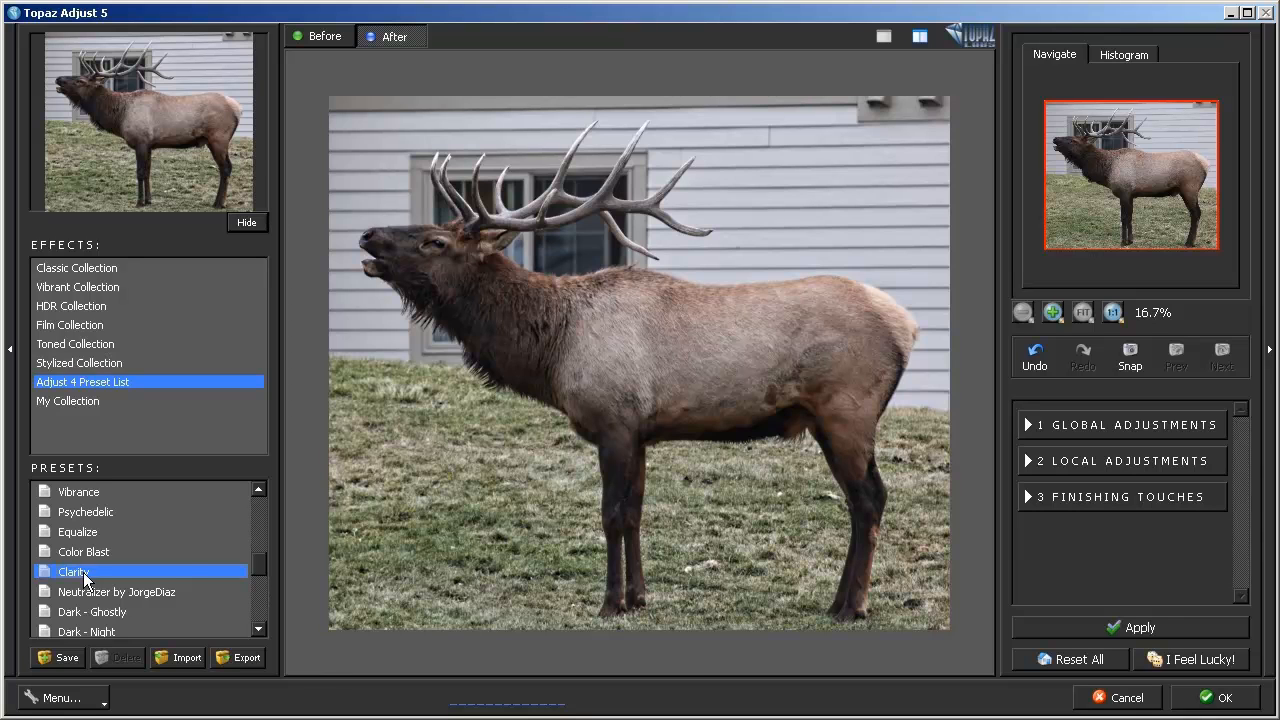
pyautogui.click(1221, 700)
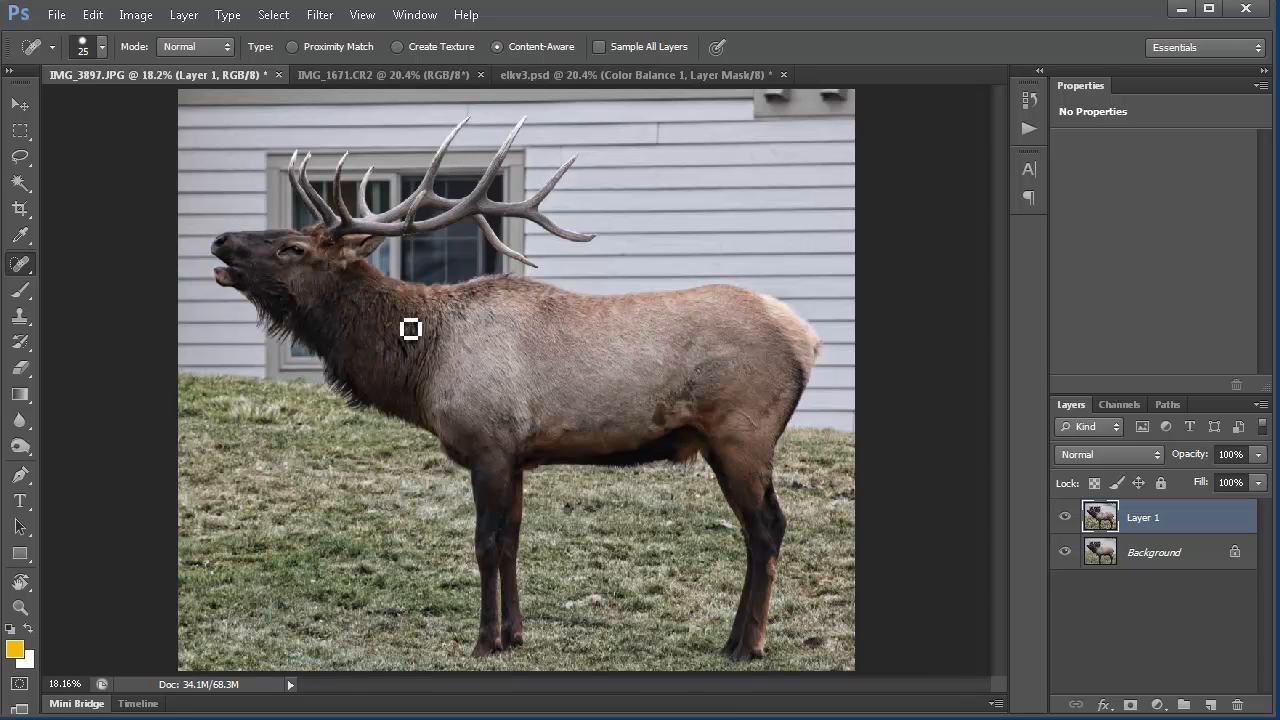
# - Add a layer mask to Layer 1 and invert it to black to hide the filter effect
pyautogui.click(1130, 706)
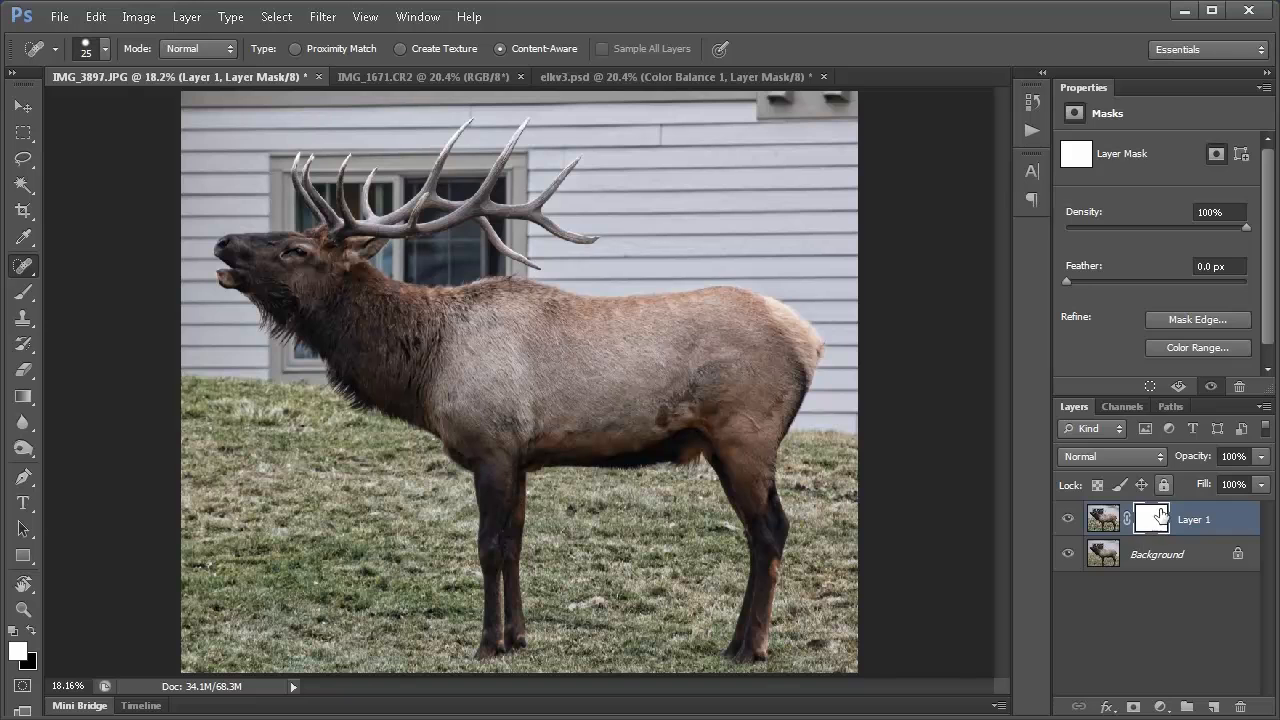
pyautogui.hotkey('ctrl', 'i')
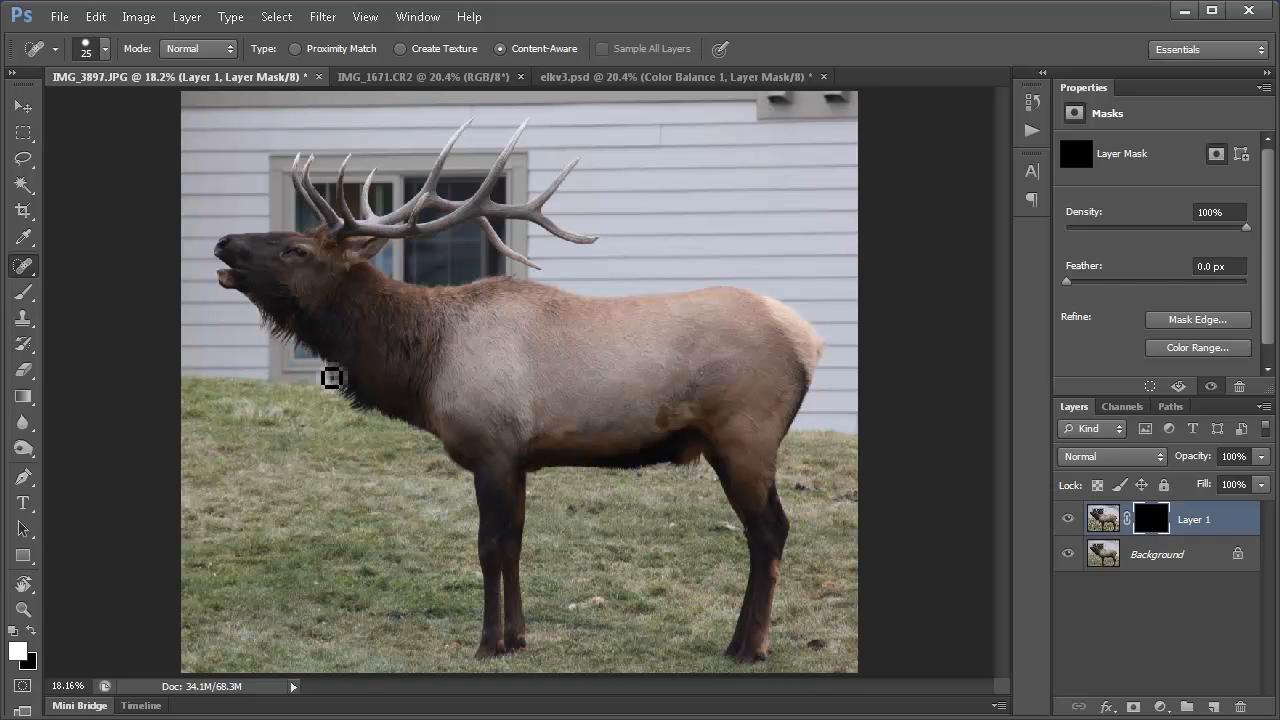
# - Set up a soft white Brush at 20% opacity and 380 px size for painting on Layer 1's mask
pyautogui.click(23, 291)
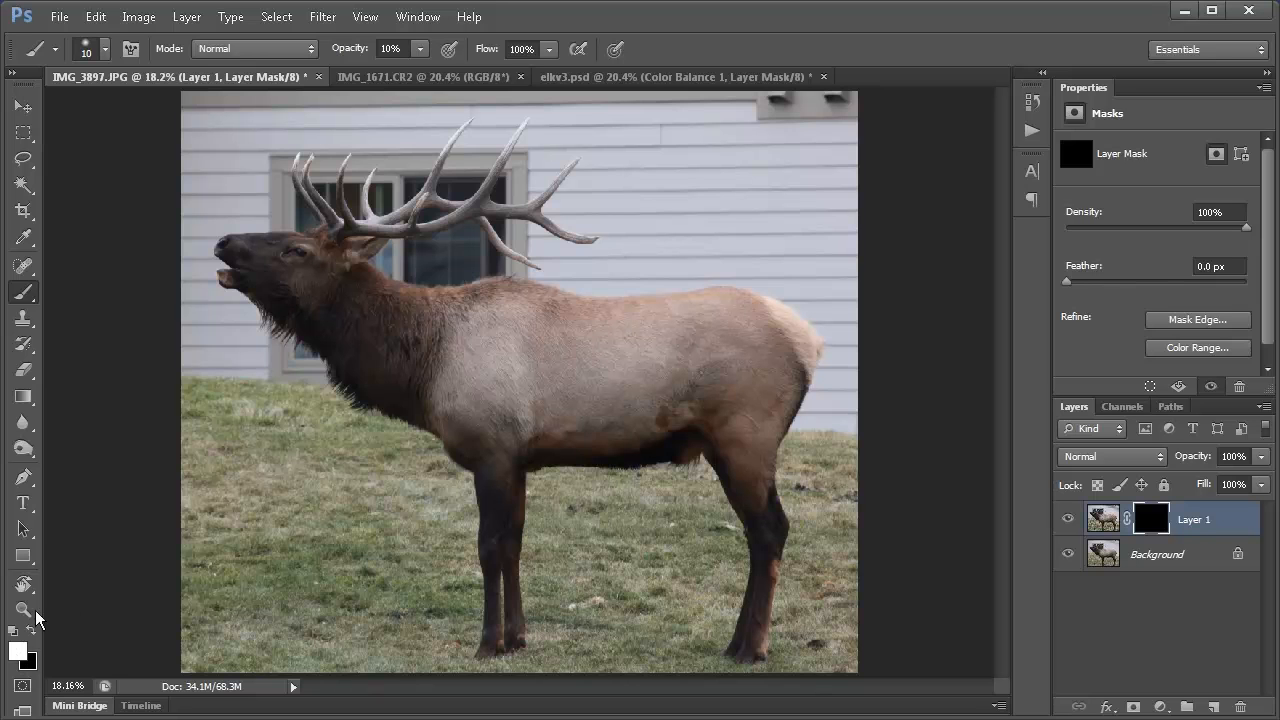
pyautogui.click(407, 52)
pyautogui.write('20')
pyautogui.press('Return')
pyautogui.click(105, 48)
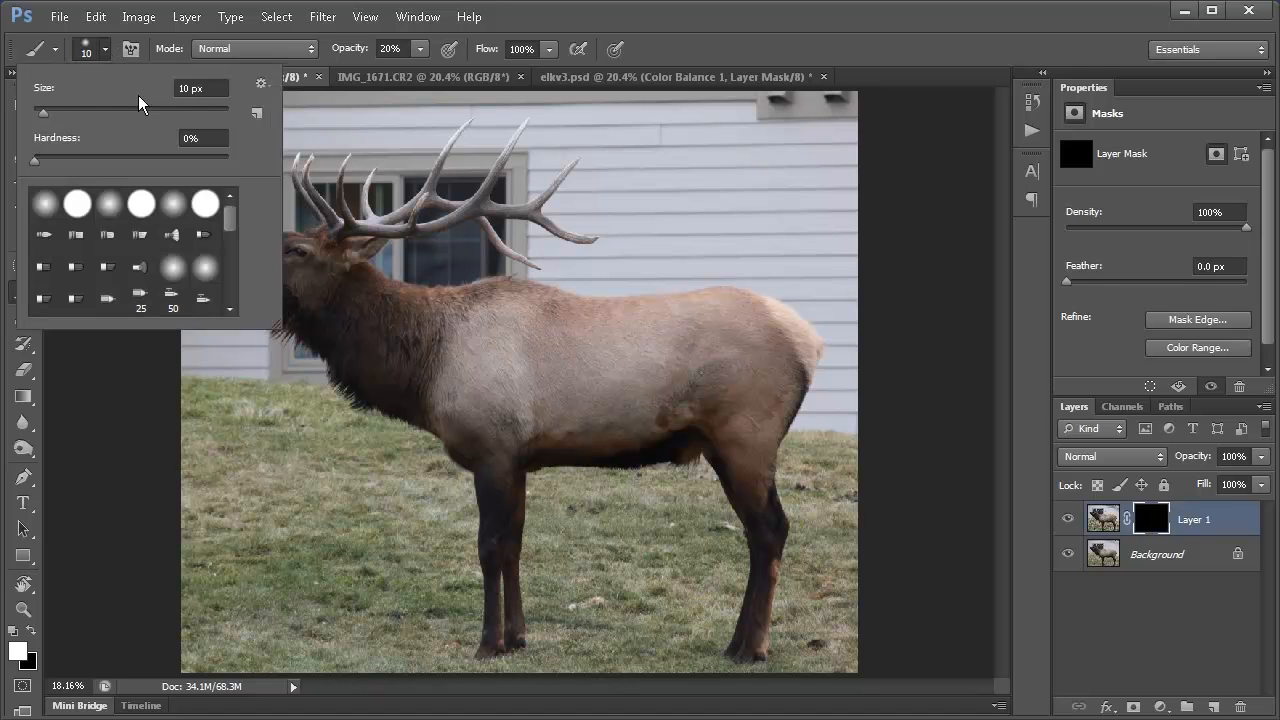
pyautogui.moveTo(42, 112)
pyautogui.mouseDown()
pyautogui.moveTo(212, 112)
pyautogui.moveTo(197, 112)
pyautogui.mouseUp()
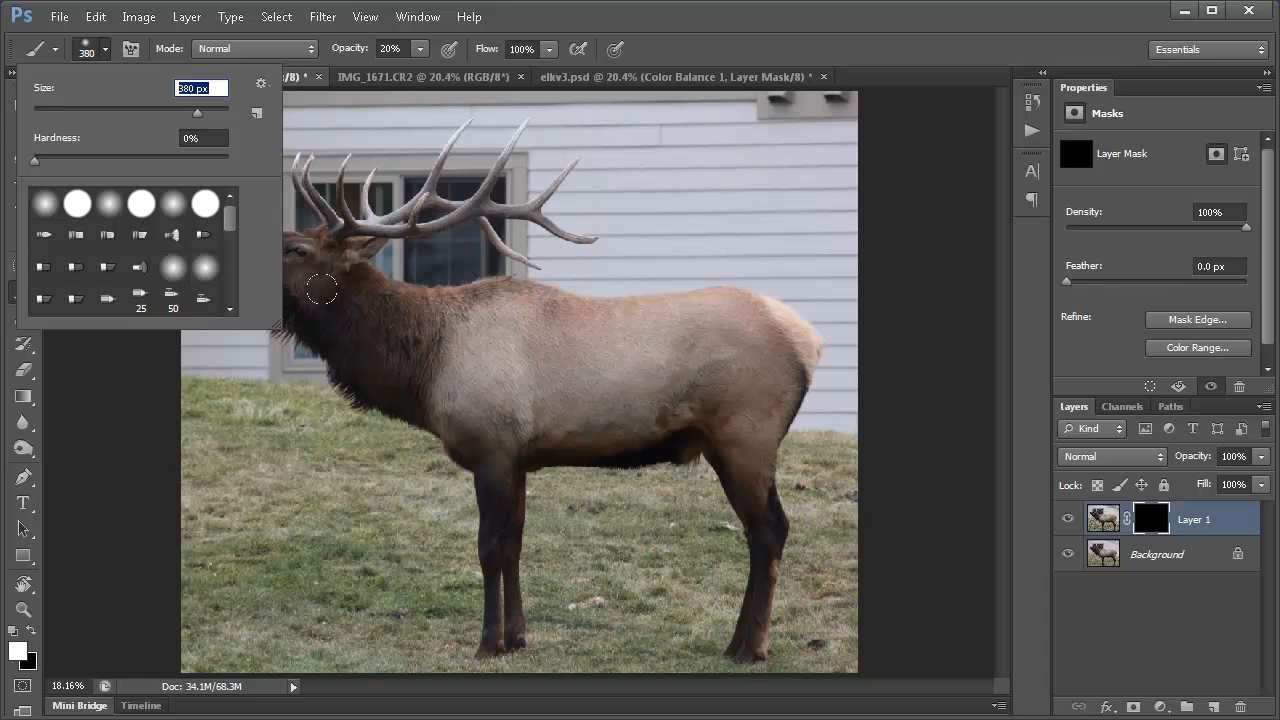
pyautogui.click(1155, 528)
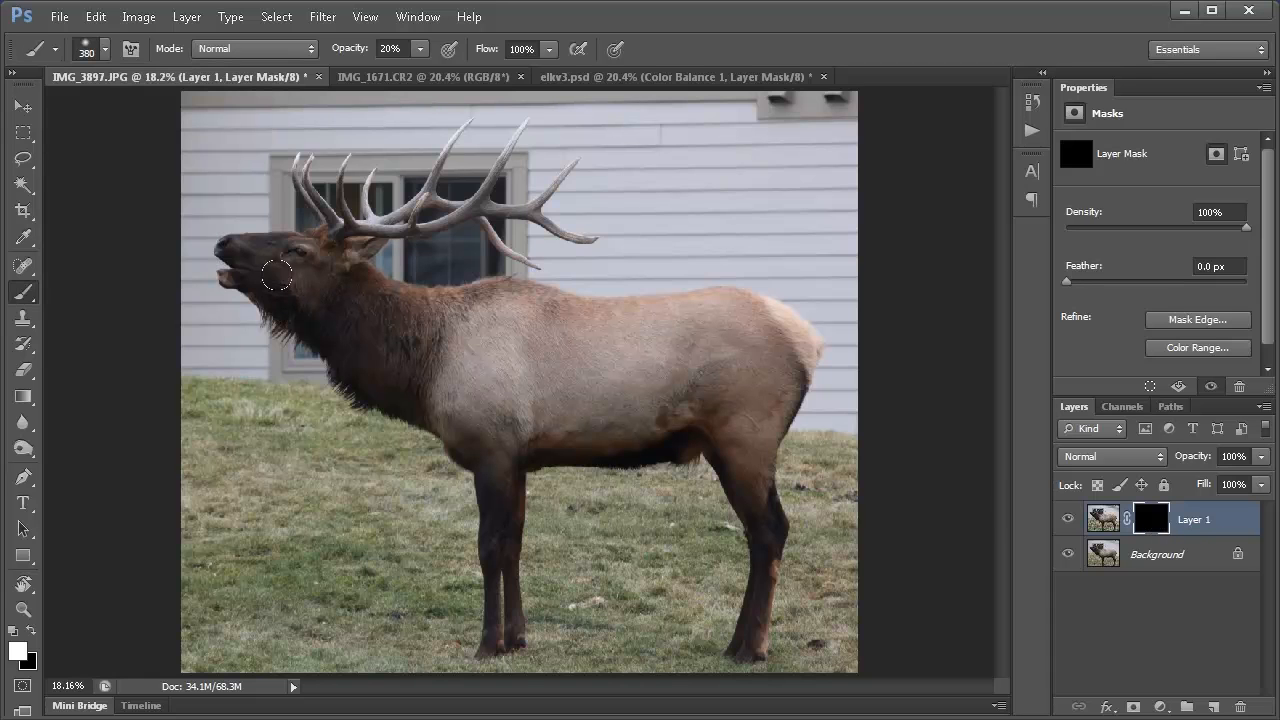
# - Paint white over the elk's face and neck on Layer 1's mask to reveal the Clarity effect, and compare with the layer hidden
pyautogui.press('z')
pyautogui.moveTo(209, 211)
pyautogui.mouseDown()
pyautogui.moveTo(449, 380)
pyautogui.moveTo(443, 371)
pyautogui.mouseUp()
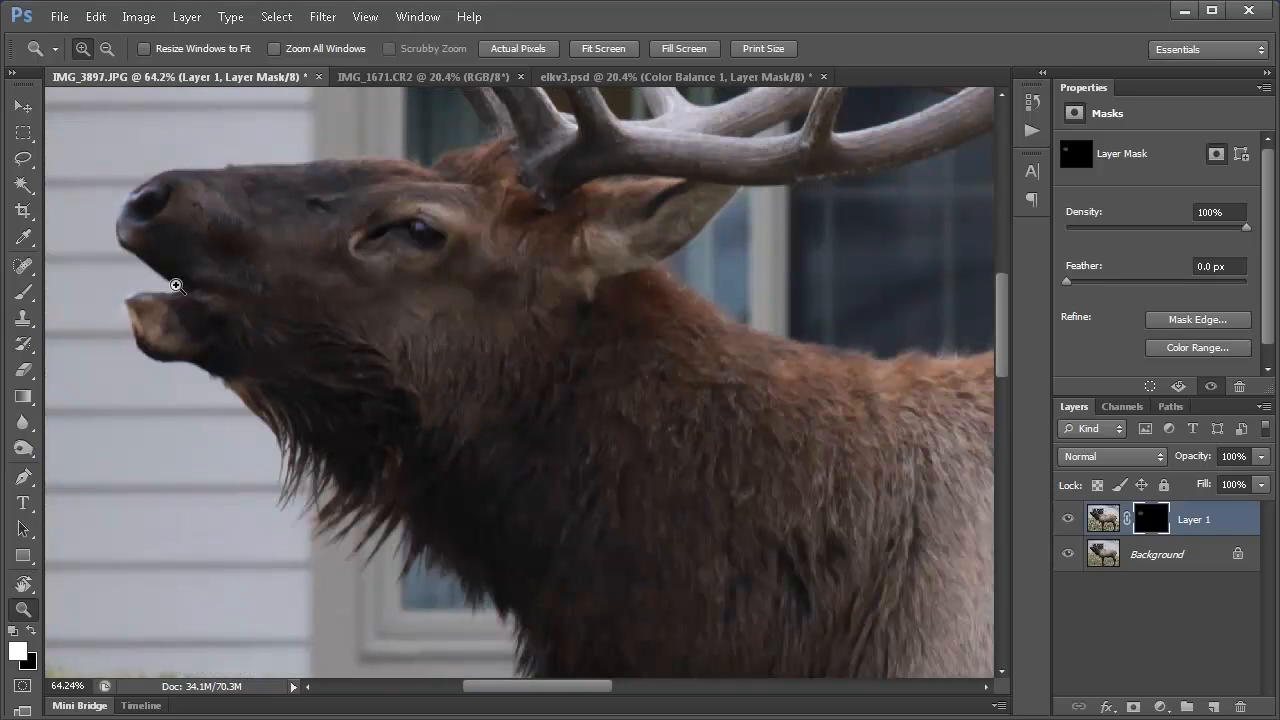
pyautogui.click(23, 291)
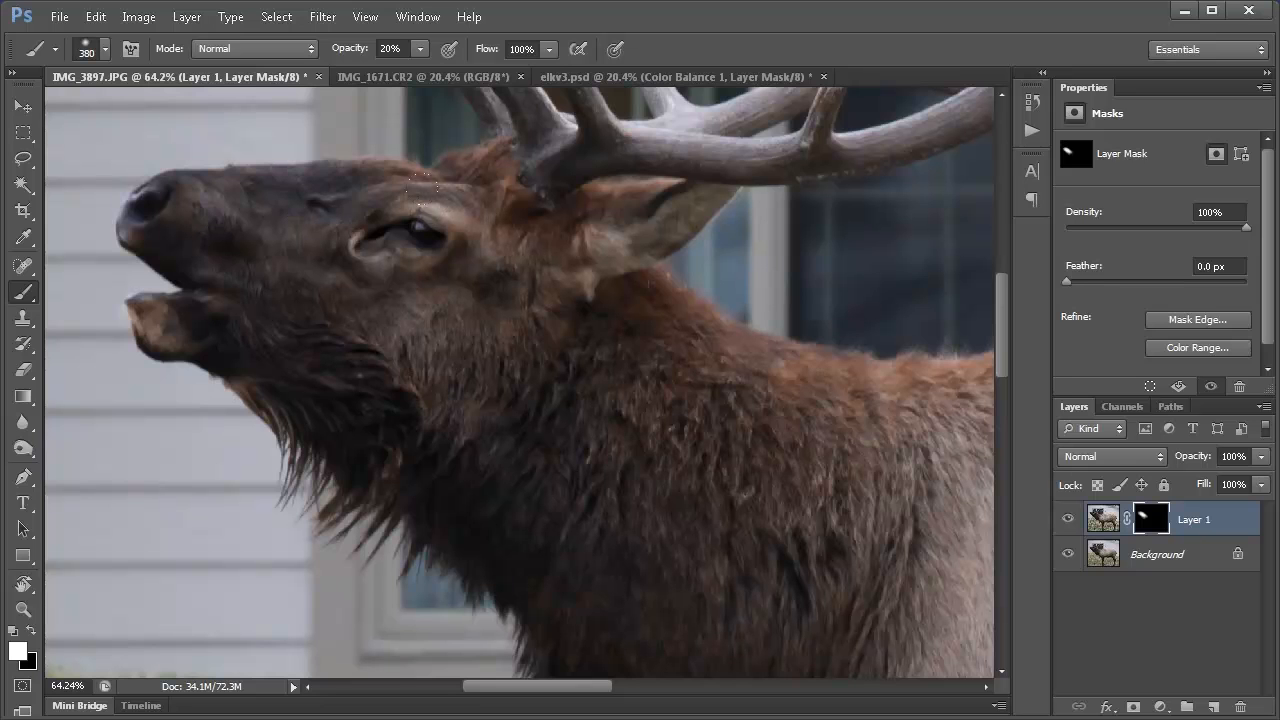
pyautogui.click(1068, 527)
pyautogui.click(1069, 526)
pyautogui.click(1068, 526)
pyautogui.click(1068, 526)
# - Refine the mask around the elk's nose and head with the brush reduced to 150 px and down to 100 px
pyautogui.press('[')
pyautogui.press('[')
pyautogui.press('[')
pyautogui.press('[')
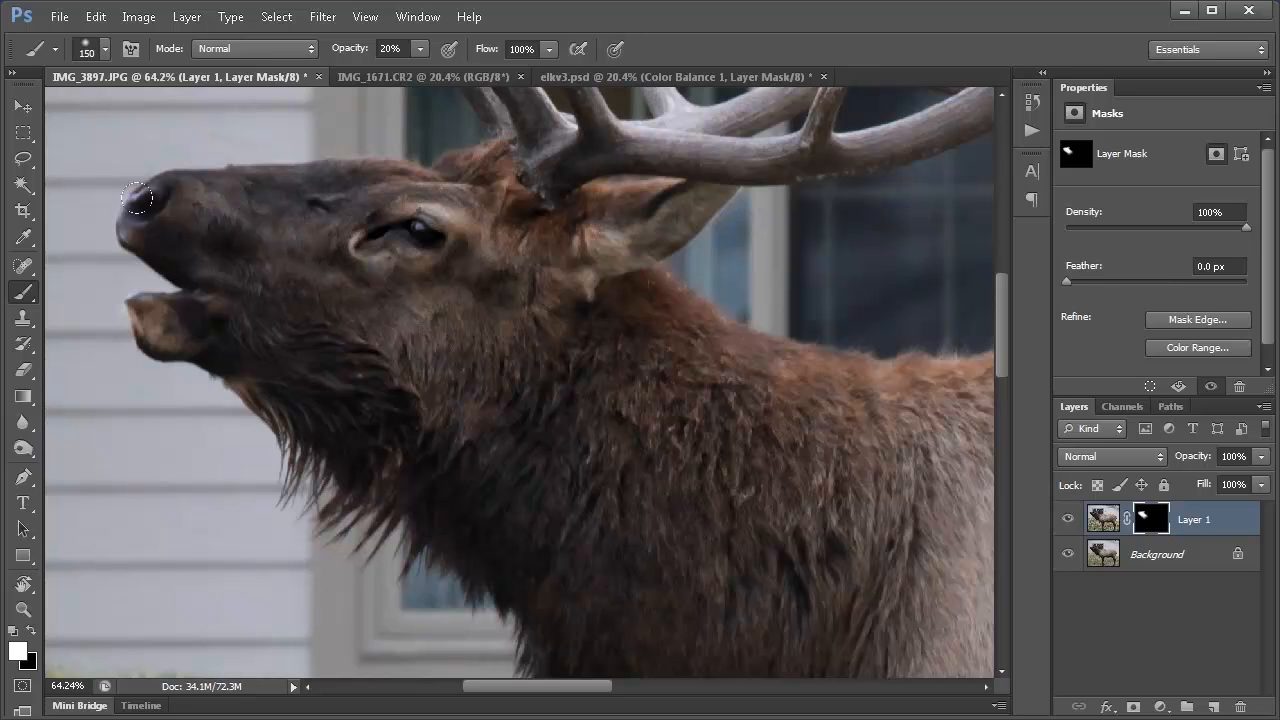
pyautogui.press('[')
pyautogui.press('[')
# - Compare the elk with and without Layer 1's effect, both close up and with the whole photo in view
pyautogui.click(1068, 520)
pyautogui.click(1067, 520)
pyautogui.click(1066, 521)
pyautogui.click(1066, 521)
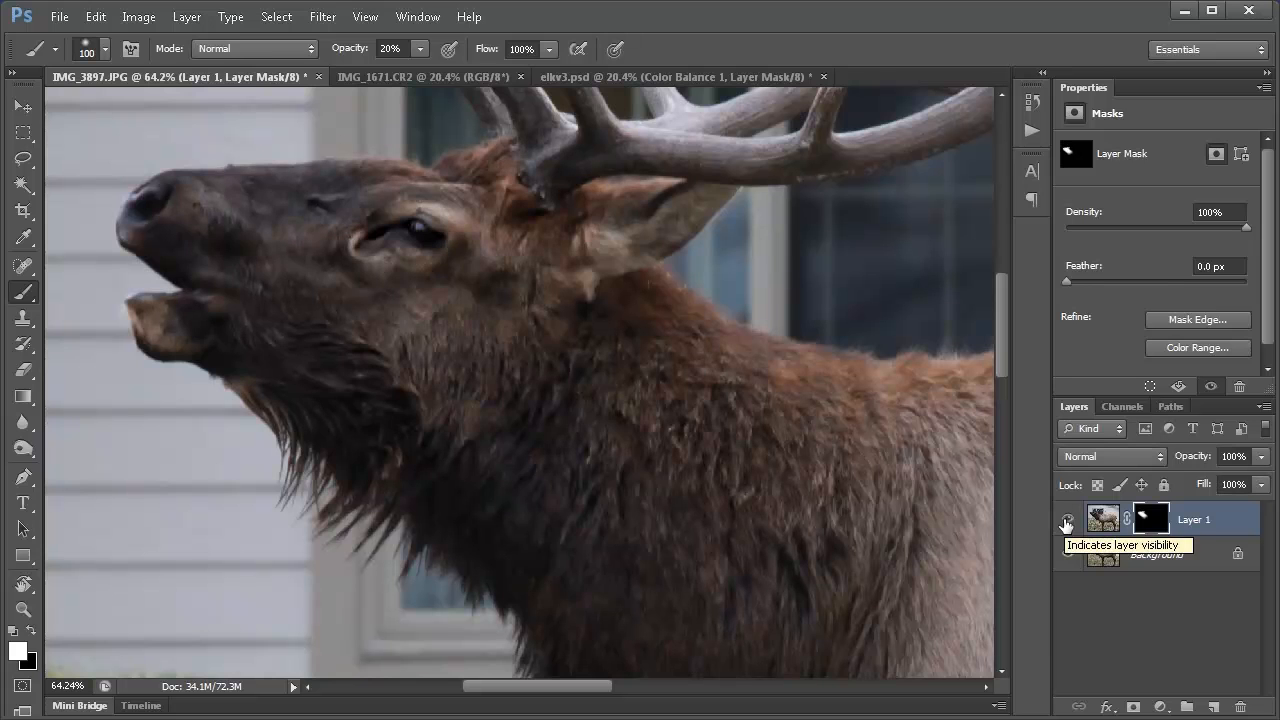
pyautogui.hotkey('ctrl', '0')
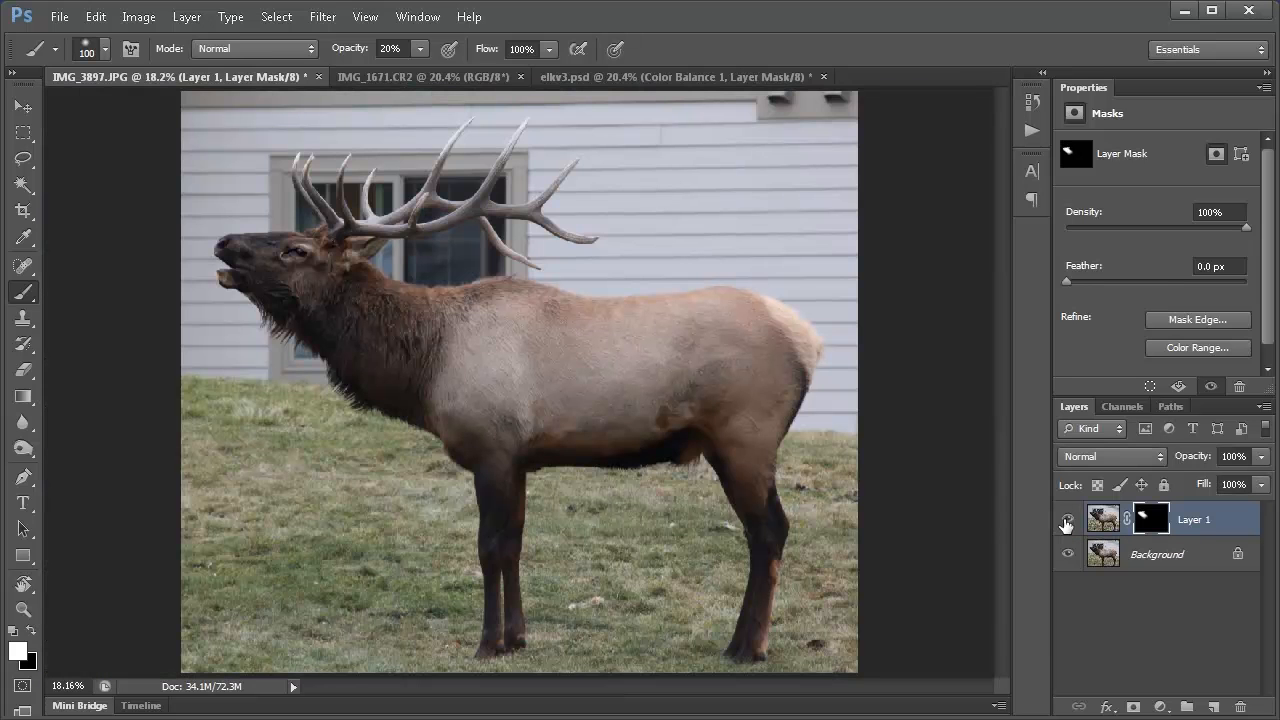
pyautogui.click(1066, 521)
pyautogui.click(1066, 521)
# - Stamp all visible layers into a new layer on top and open it in Topaz ReMask 3
pyautogui.hotkey('ctrl', 'shift', 'alt', 'e')
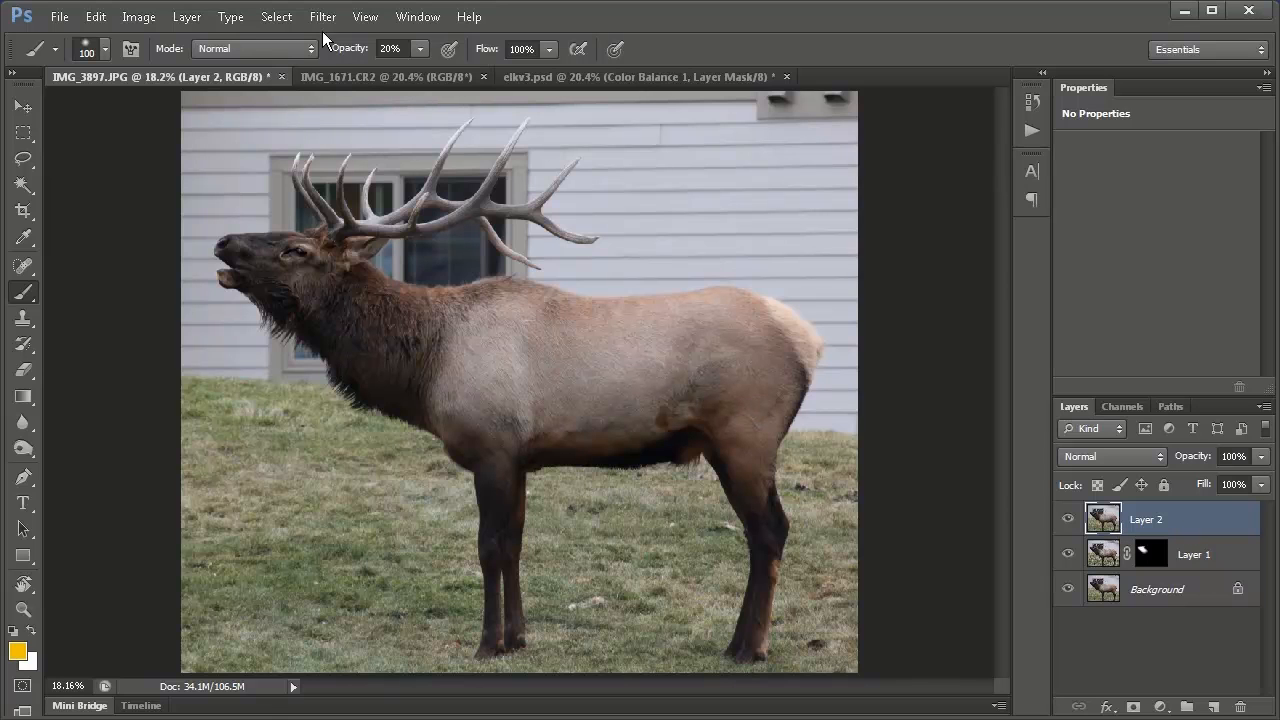
pyautogui.click(322, 20)
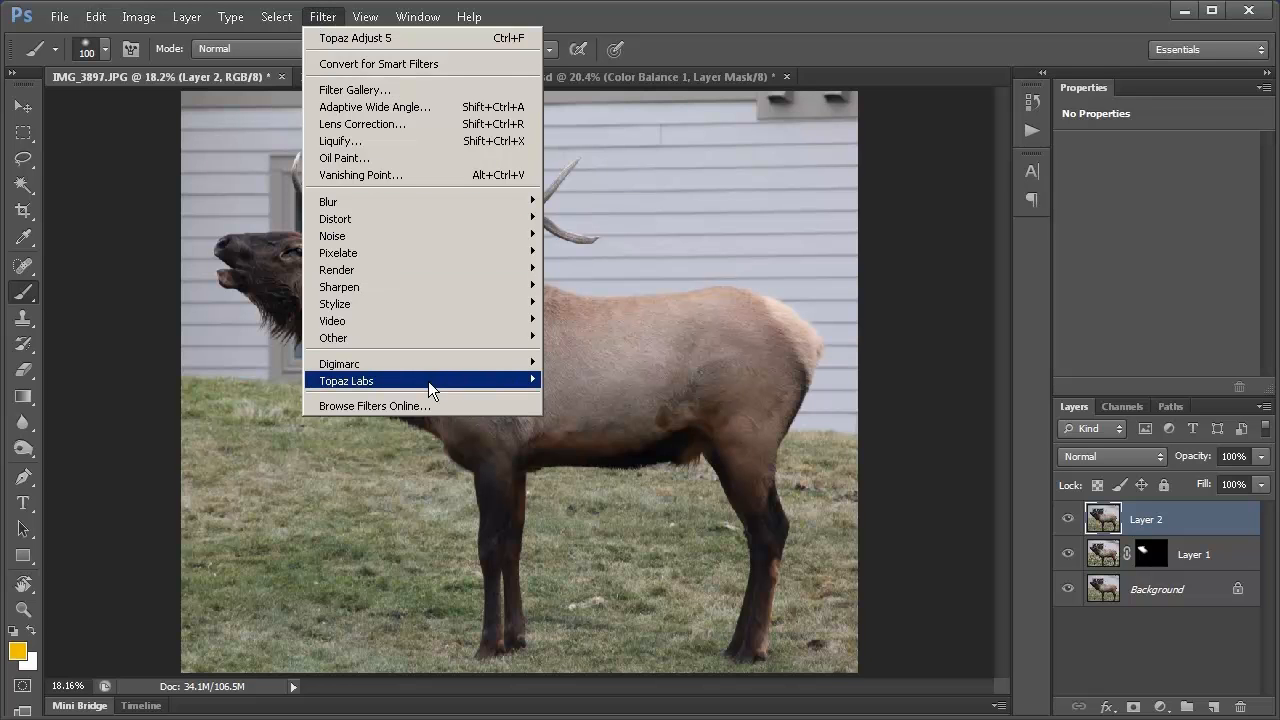
pyautogui.moveTo(428, 381)
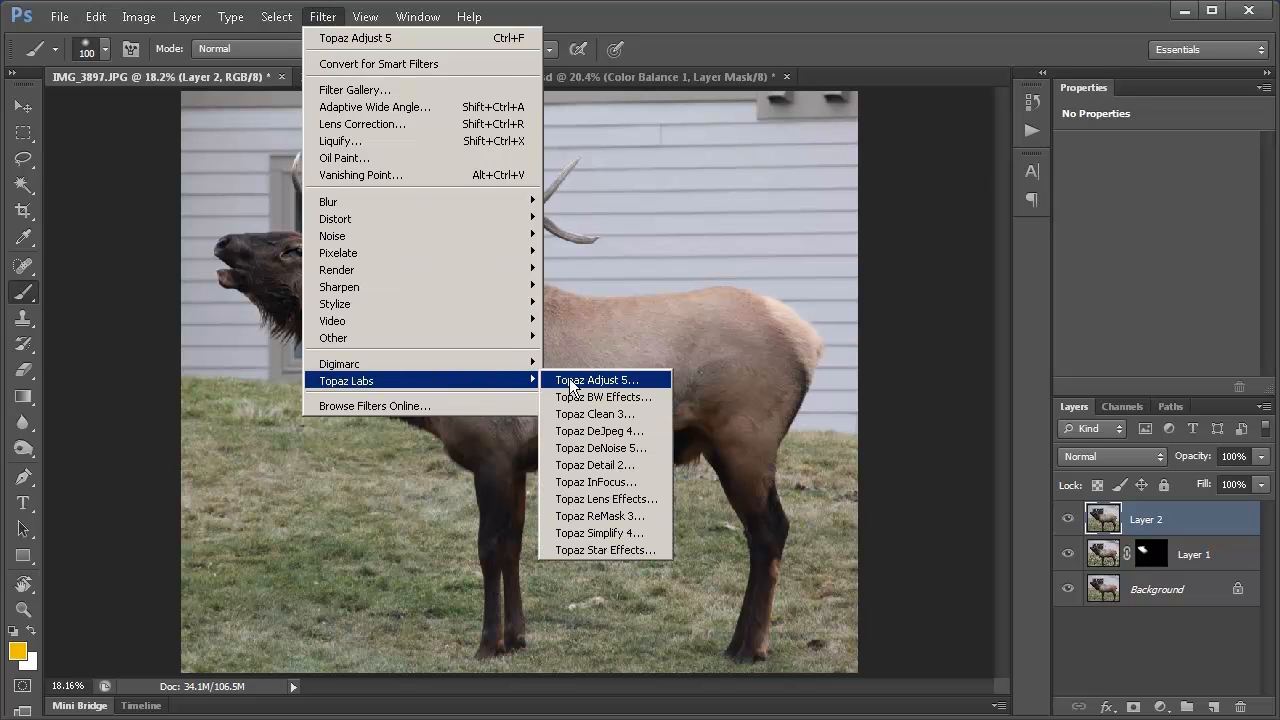
pyautogui.click(624, 518)
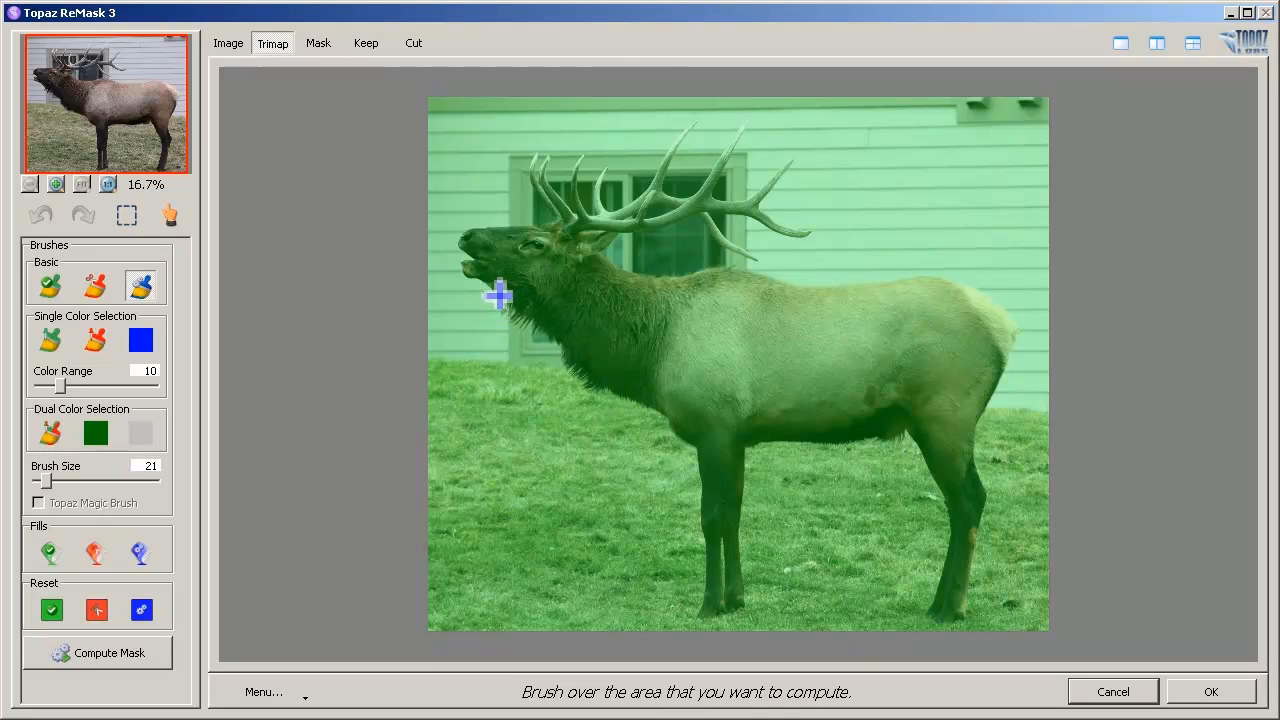
# - Mark the fur edge along the elk's lower chest with the blue compute brush at size 111
pyautogui.scroll(5, 498, 294)
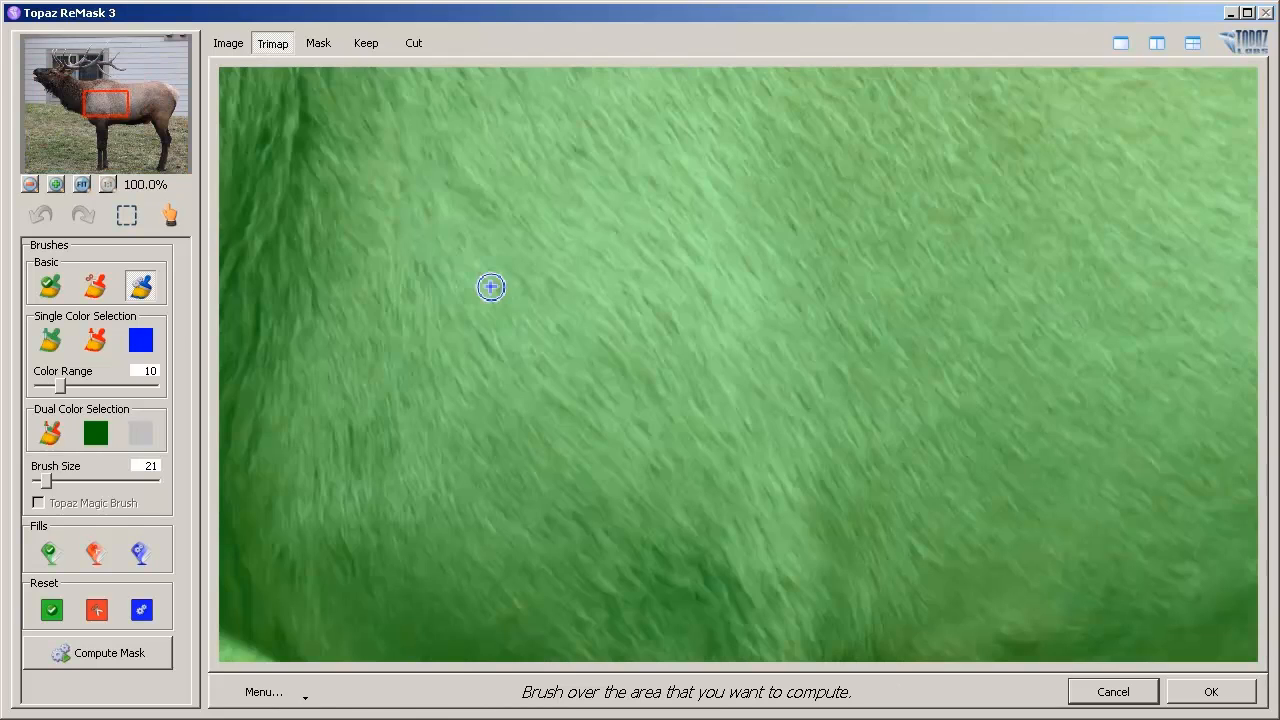
pyautogui.moveTo(490, 287); pyautogui.dragTo(840, 243)
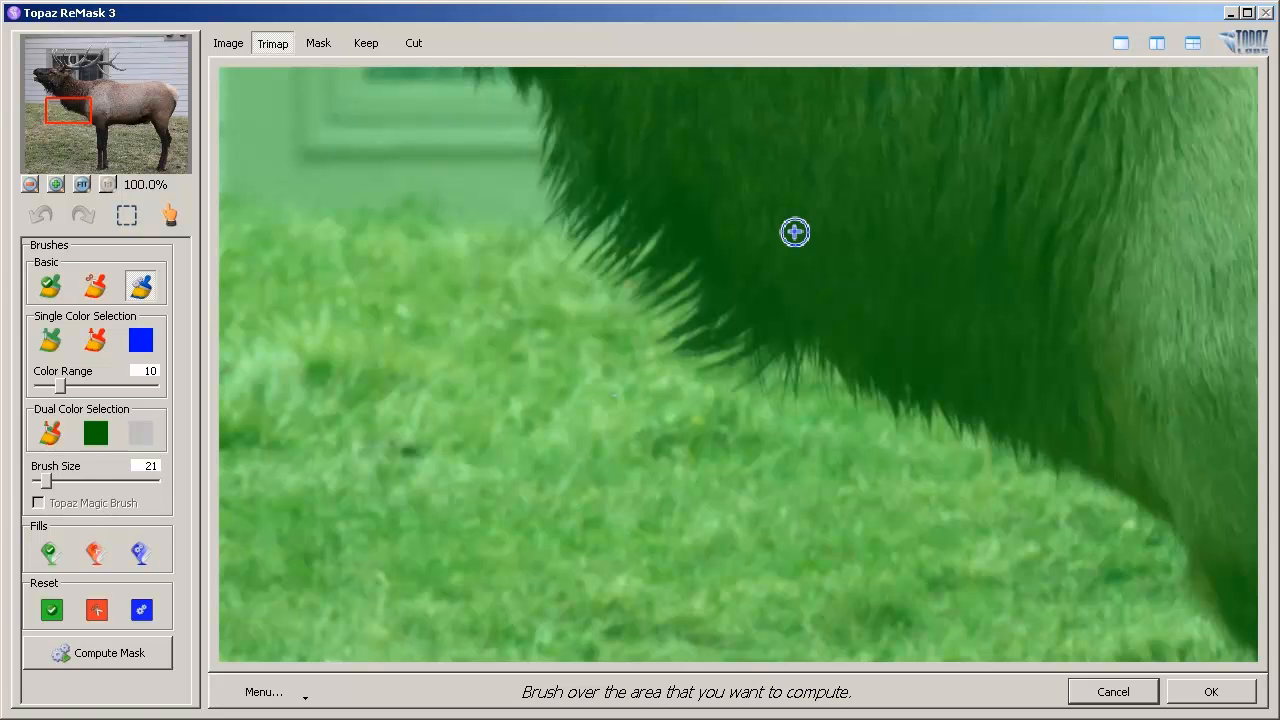
pyautogui.press(']')
pyautogui.press(']')
pyautogui.press(']')
pyautogui.press(']')
pyautogui.press(']')
pyautogui.press(']')
pyautogui.press(']')
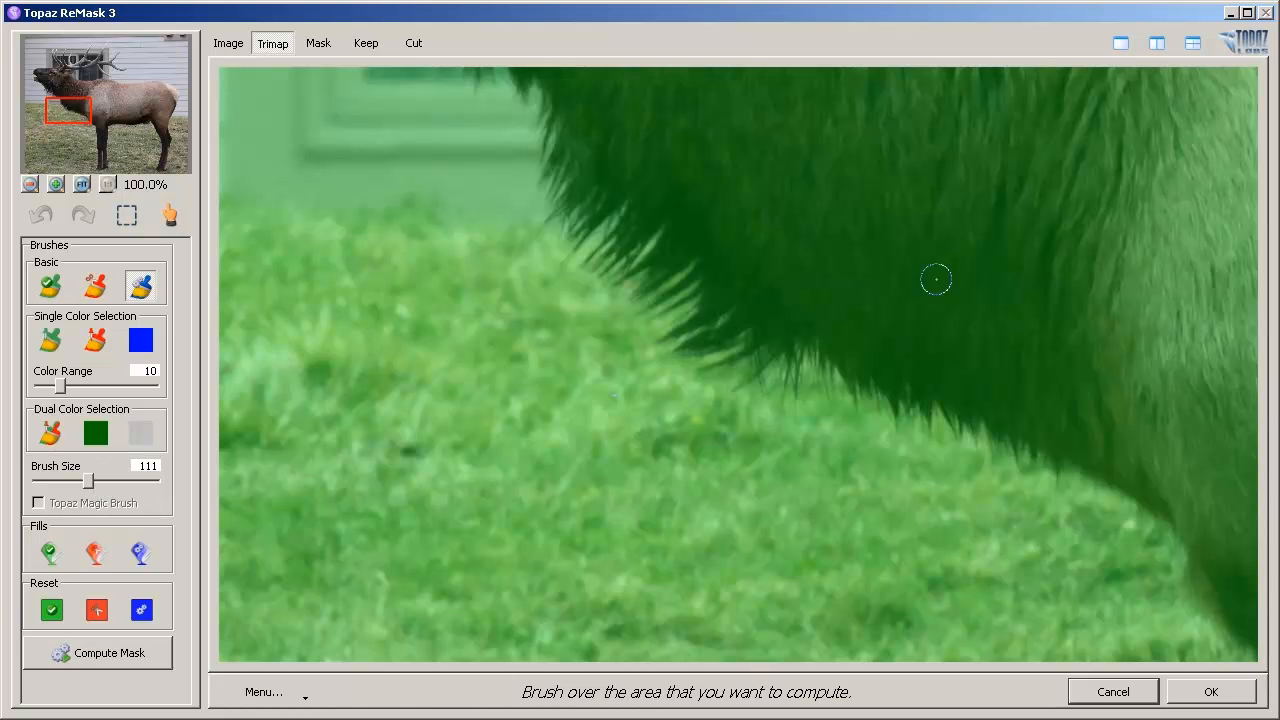
pyautogui.moveTo(634, 262)
pyautogui.mouseDown()
pyautogui.moveTo(646, 291)
pyautogui.moveTo(1050, 420)
pyautogui.mouseUp()
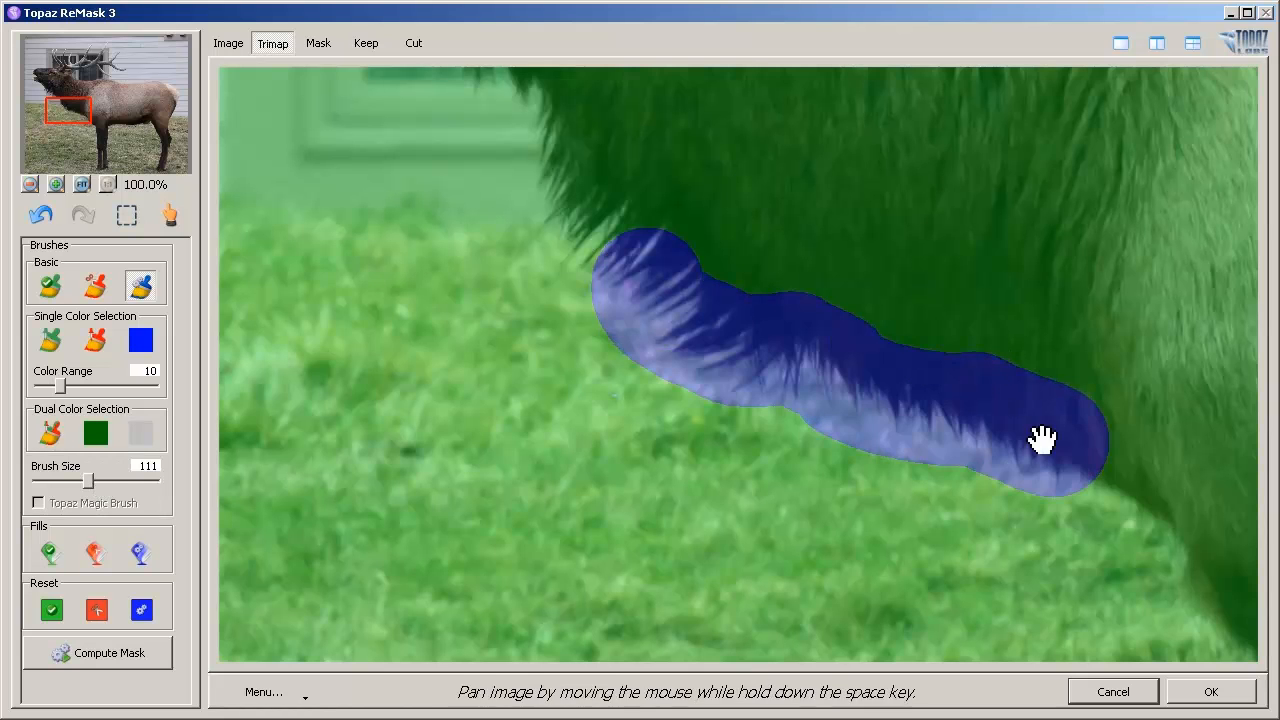
# - Extend the blue compute outline from the lower chest down the upper front edge of the front leg at size 111
pyautogui.press('space')
pyautogui.moveTo(658, 273)
pyautogui.mouseDown()
pyautogui.moveTo(766, 317)
pyautogui.moveTo(960, 545)
pyautogui.mouseUp()
pyautogui.press('space')
pyautogui.moveTo(810, 290)
pyautogui.mouseDown()
pyautogui.moveTo(805, 470)
pyautogui.moveTo(830, 540)
pyautogui.mouseUp()
pyautogui.press('space')
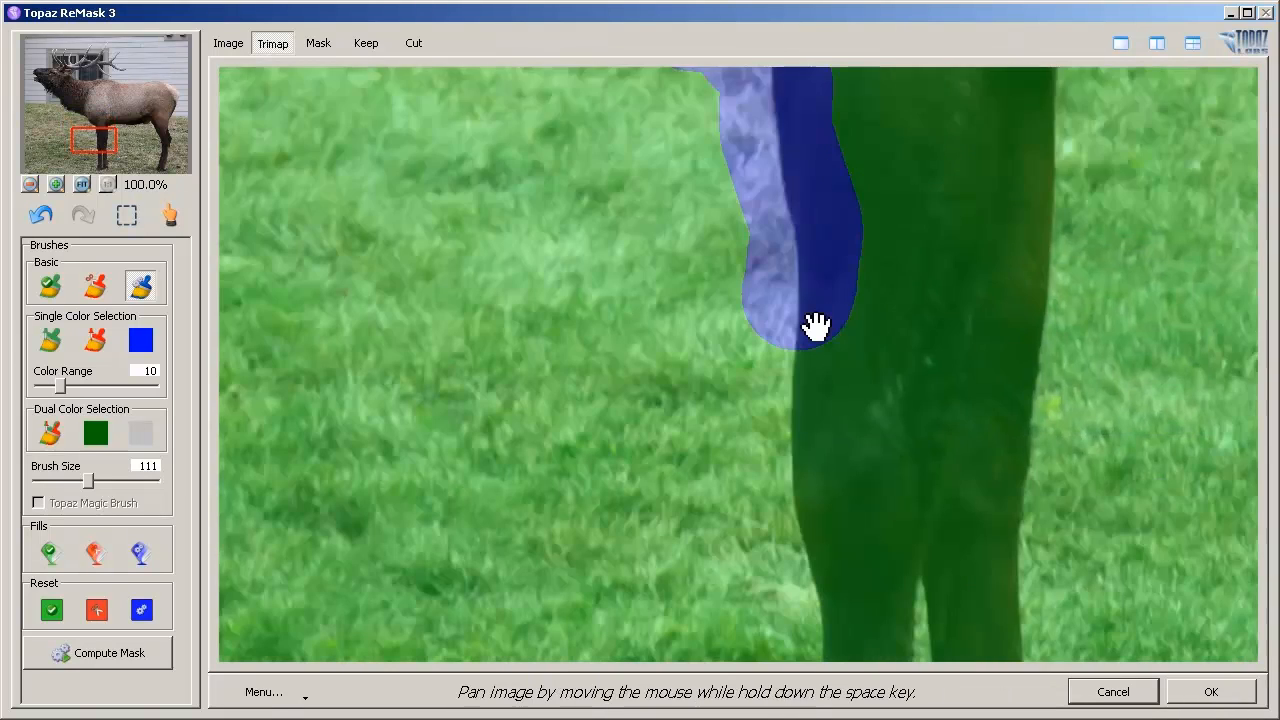
# - Outline the lower front edge of the front legs and the hooves in blue, reducing the brush to 81 and 61
pyautogui.moveTo(712, 155); pyautogui.dragTo(765, 440)
pyautogui.press('space')
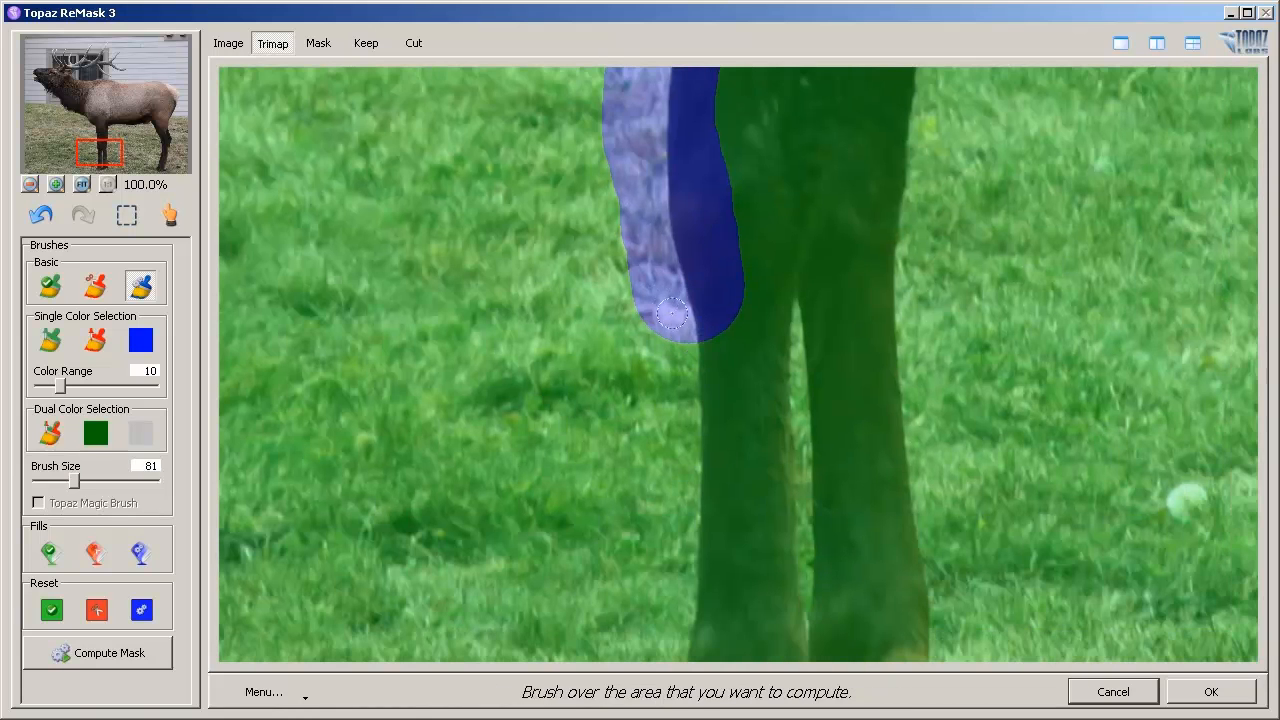
pyautogui.moveTo(677, 345)
pyautogui.mouseDown()
pyautogui.moveTo(688, 515)
pyautogui.moveTo(700, 522)
pyautogui.mouseUp()
pyautogui.press('space')
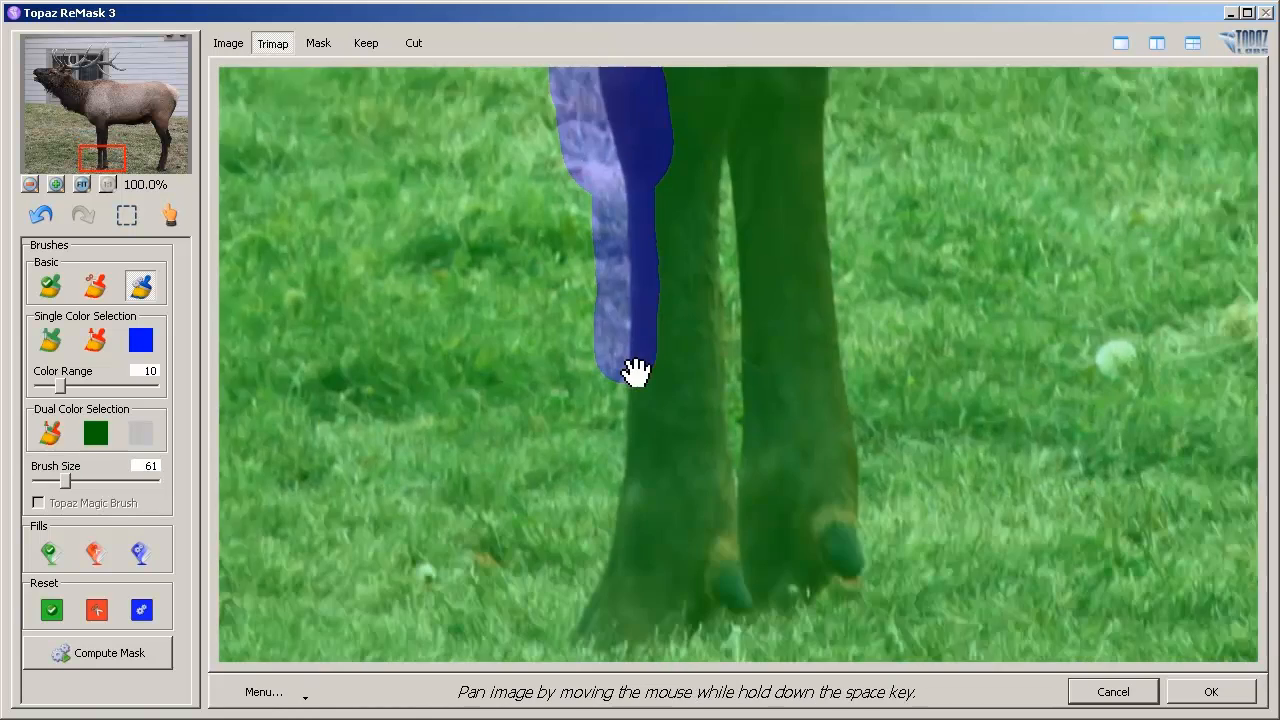
pyautogui.moveTo(578, 318)
pyautogui.mouseDown()
pyautogui.moveTo(576, 452)
pyautogui.moveTo(512, 584)
pyautogui.moveTo(780, 552)
pyautogui.moveTo(818, 482)
pyautogui.mouseUp()
# - Outline the rear edge of the front legs upward from the hooves with the compute brush at size 61
pyautogui.press('space')
pyautogui.moveTo(731, 417); pyautogui.dragTo(723, 311)
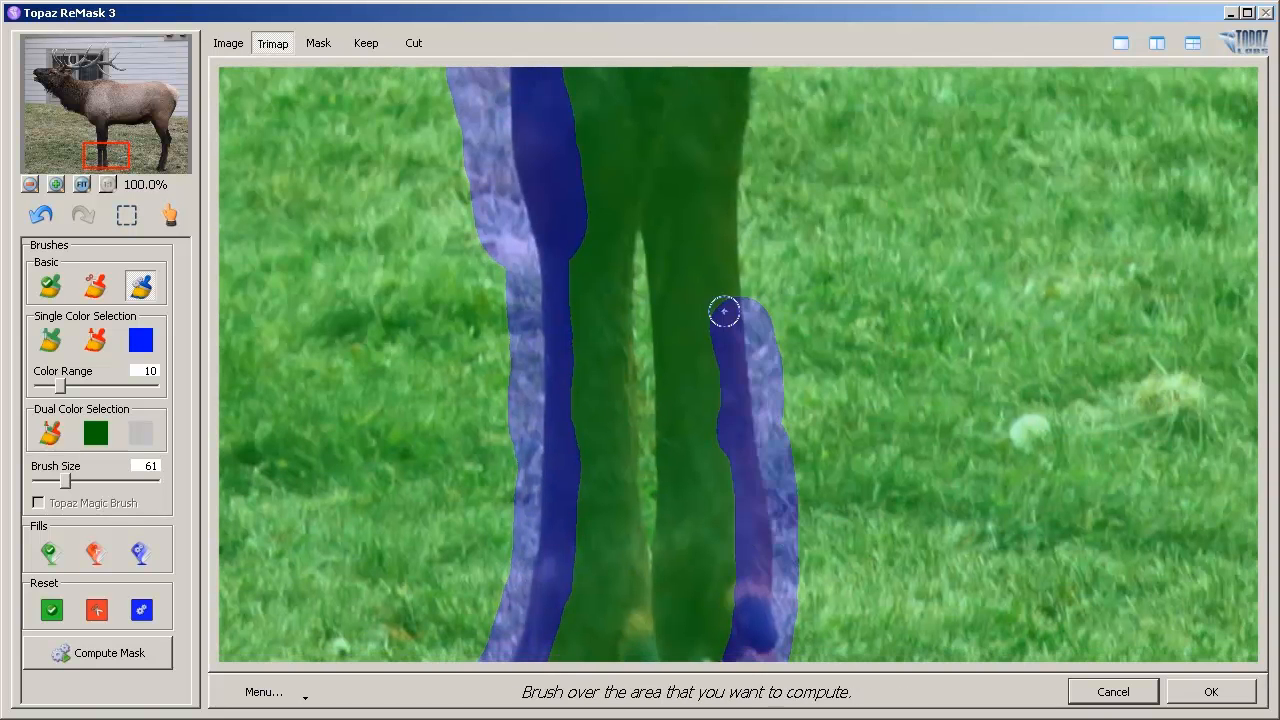
pyautogui.press('space')
pyautogui.moveTo(703, 438)
pyautogui.mouseDown()
pyautogui.moveTo(710, 178)
pyautogui.moveTo(736, 236)
pyautogui.moveTo(709, 360)
pyautogui.moveTo(666, 341)
pyautogui.moveTo(668, 180)
pyautogui.mouseUp()
pyautogui.press('space')
# - Outline the belly's underside from the front legs to the hind leg with the compute brush at size 61
pyautogui.press('space')
pyautogui.moveTo(617, 343)
pyautogui.mouseDown()
pyautogui.moveTo(614, 192)
pyautogui.moveTo(846, 146)
pyautogui.moveTo(1037, 149)
pyautogui.moveTo(1075, 182)
pyautogui.moveTo(790, 172)
pyautogui.moveTo(875, 155)
pyautogui.mouseUp()
pyautogui.press('space')
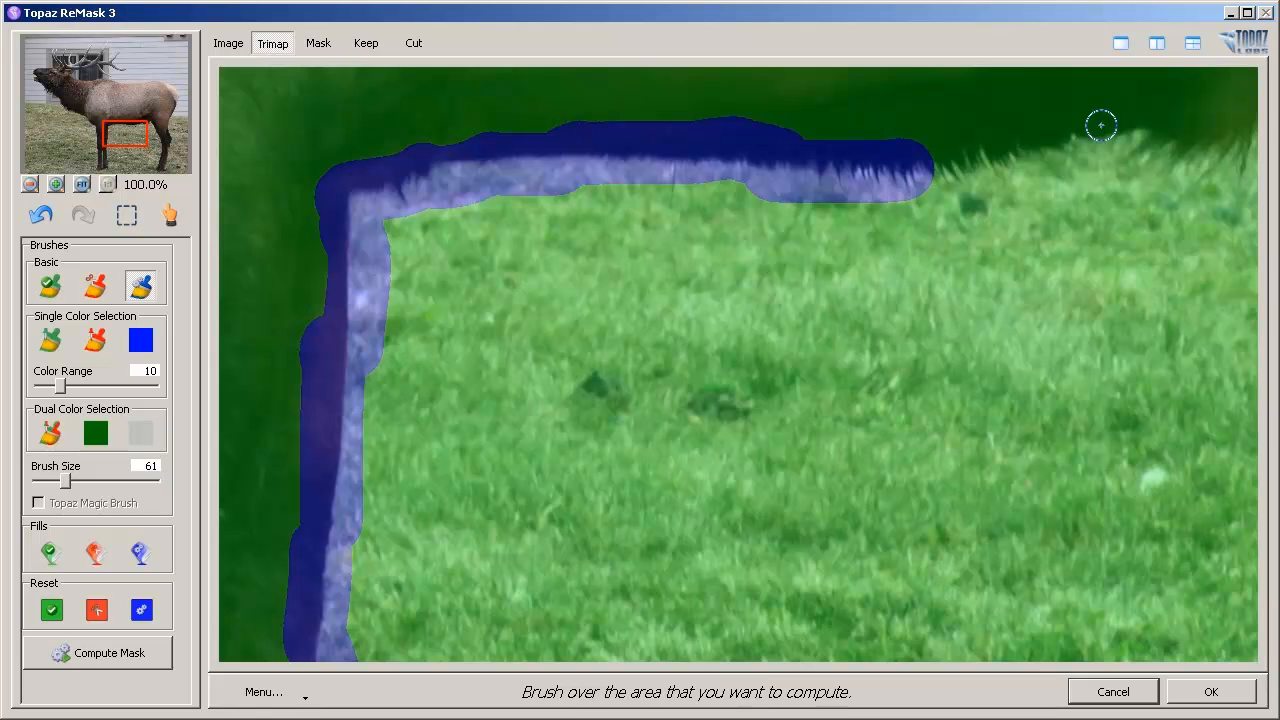
pyautogui.moveTo(1101, 125)
pyautogui.mouseDown()
pyautogui.moveTo(566, 131)
pyautogui.moveTo(656, 122)
pyautogui.moveTo(737, 86)
pyautogui.moveTo(726, 152)
pyautogui.mouseUp()
pyautogui.press('space')
pyautogui.press('space')
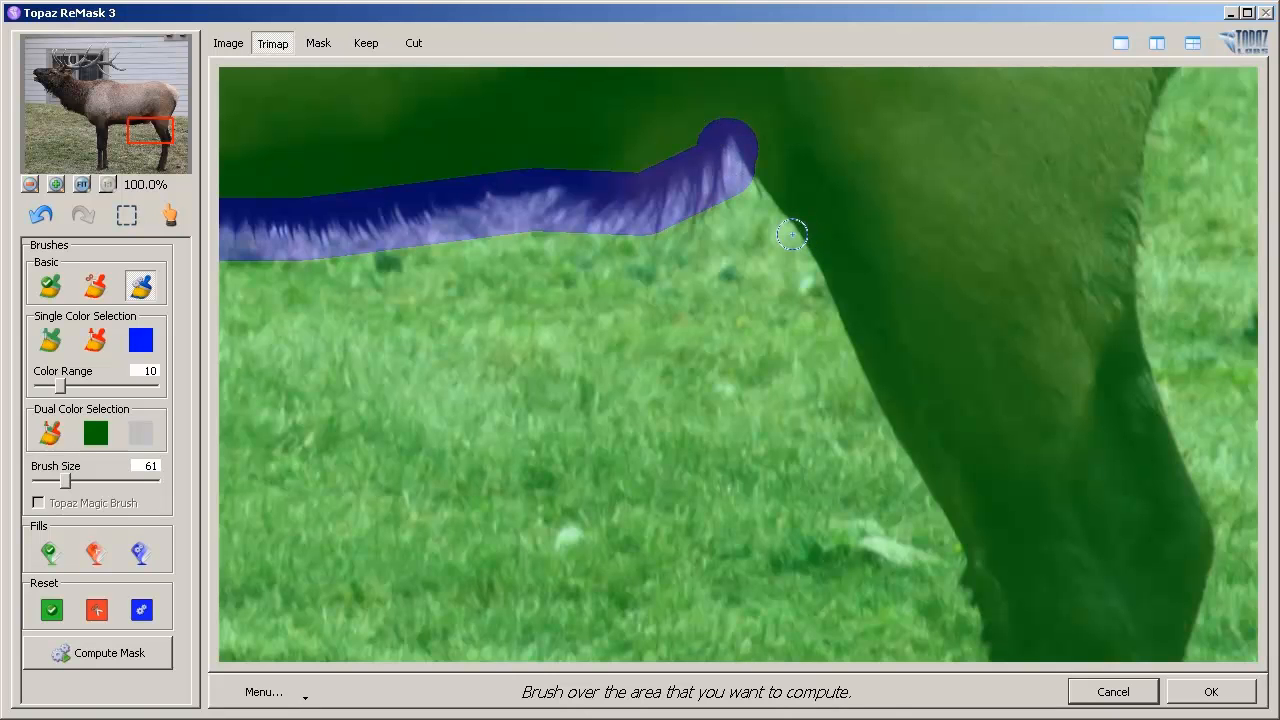
# - Outline the hind leg's front edge and around the hoof, reducing the compute brush to size 31 for the lower leg
pyautogui.moveTo(760, 208); pyautogui.dragTo(937, 499)
pyautogui.press('space')
pyautogui.moveTo(937, 499)
pyautogui.mouseDown()
pyautogui.moveTo(844, 222)
pyautogui.moveTo(872, 374)
pyautogui.moveTo(874, 456)
pyautogui.moveTo(849, 563)
pyautogui.moveTo(862, 578)
pyautogui.moveTo(849, 333)
pyautogui.mouseUp()
pyautogui.press('space')
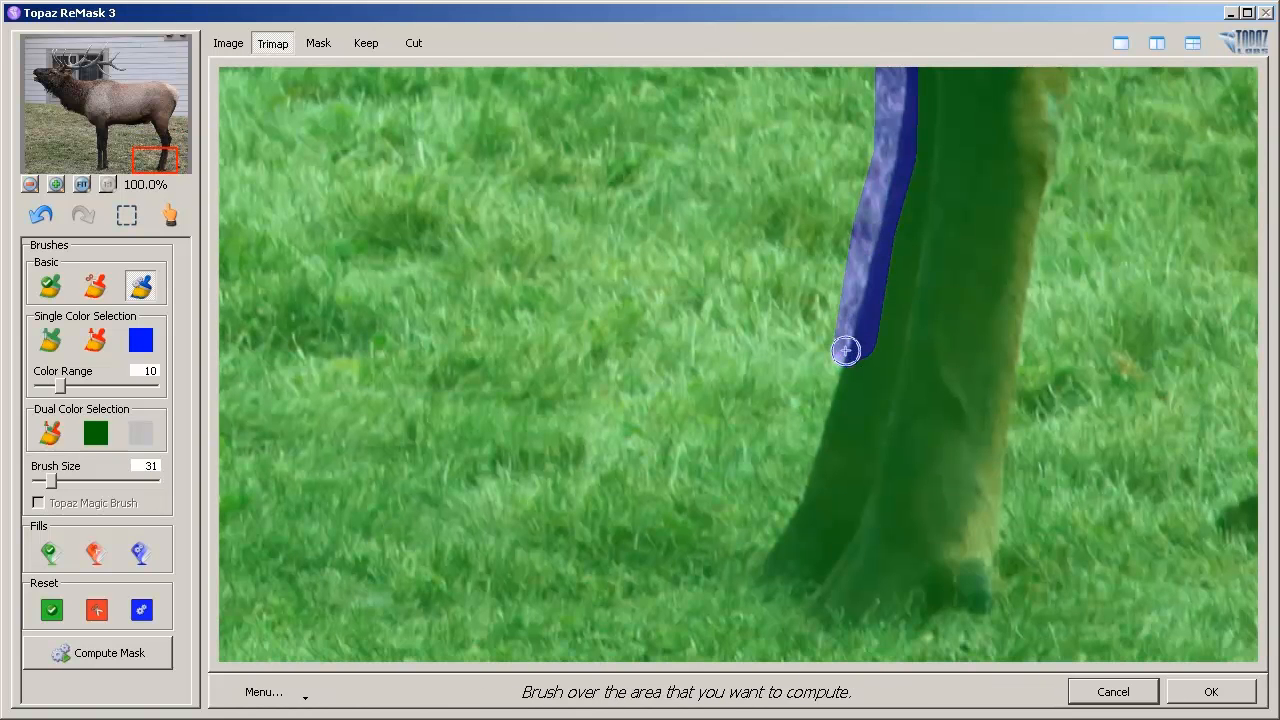
pyautogui.keyDown('shift'); pyautogui.click(795, 493); pyautogui.keyUp('shift')
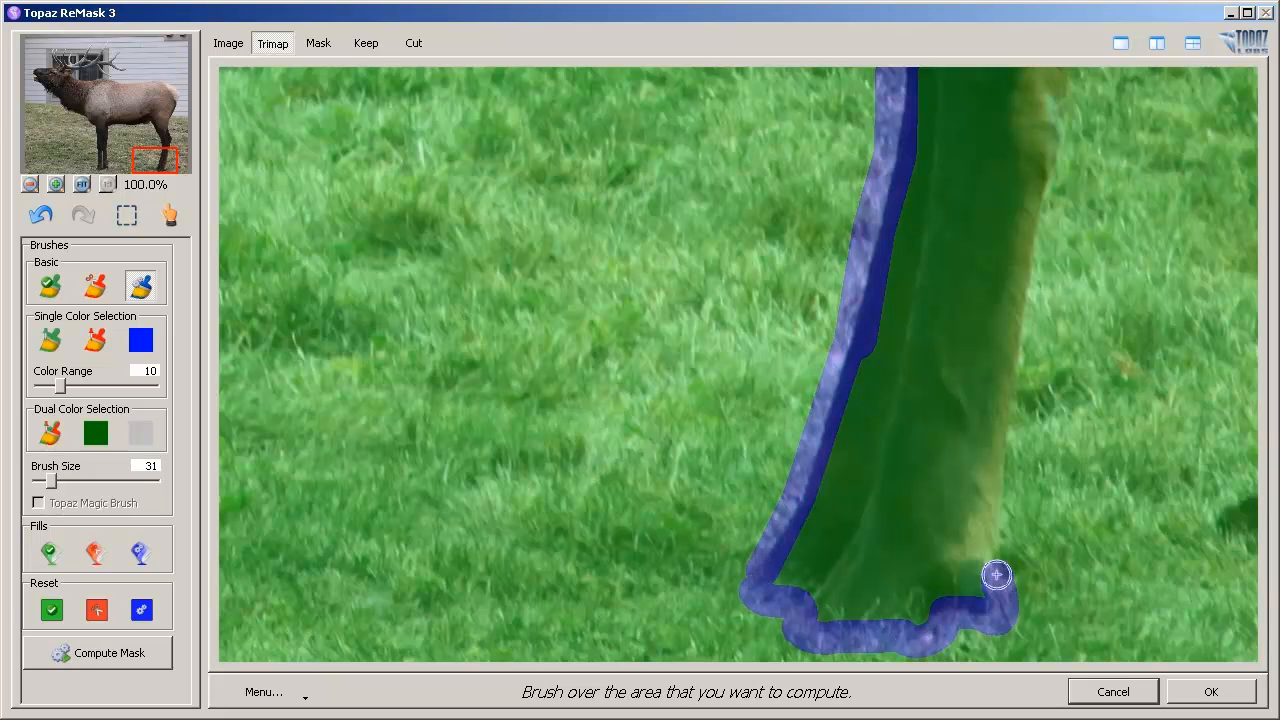
# - Outline the hind leg's rear edge from the hoof up to the thigh with straight compute strokes at size 31
pyautogui.keyDown('shift'); pyautogui.click(998, 443); pyautogui.keyUp('shift')
pyautogui.keyDown('shift'); pyautogui.click(1027, 291); pyautogui.keyUp('shift')
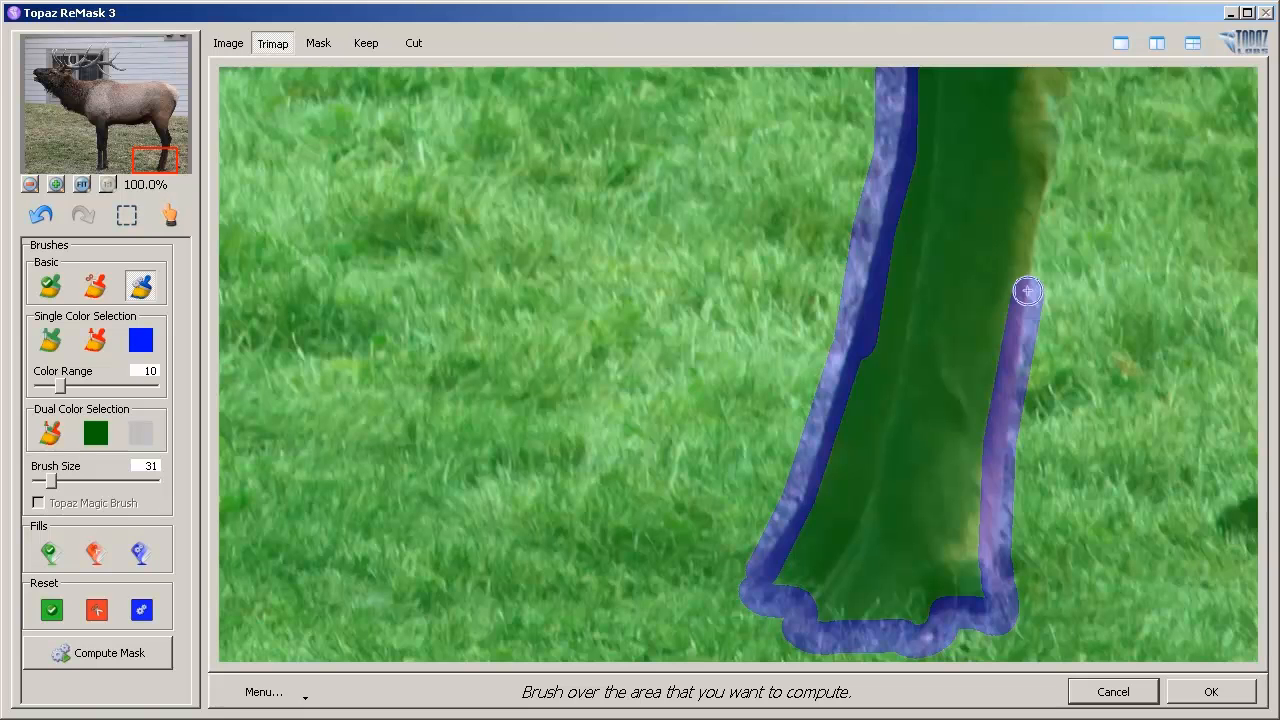
pyautogui.keyDown('shift'); pyautogui.click(1040, 172); pyautogui.keyUp('shift')
pyautogui.press('space')
pyautogui.keyDown('shift'); pyautogui.click(994, 345); pyautogui.keyUp('shift')
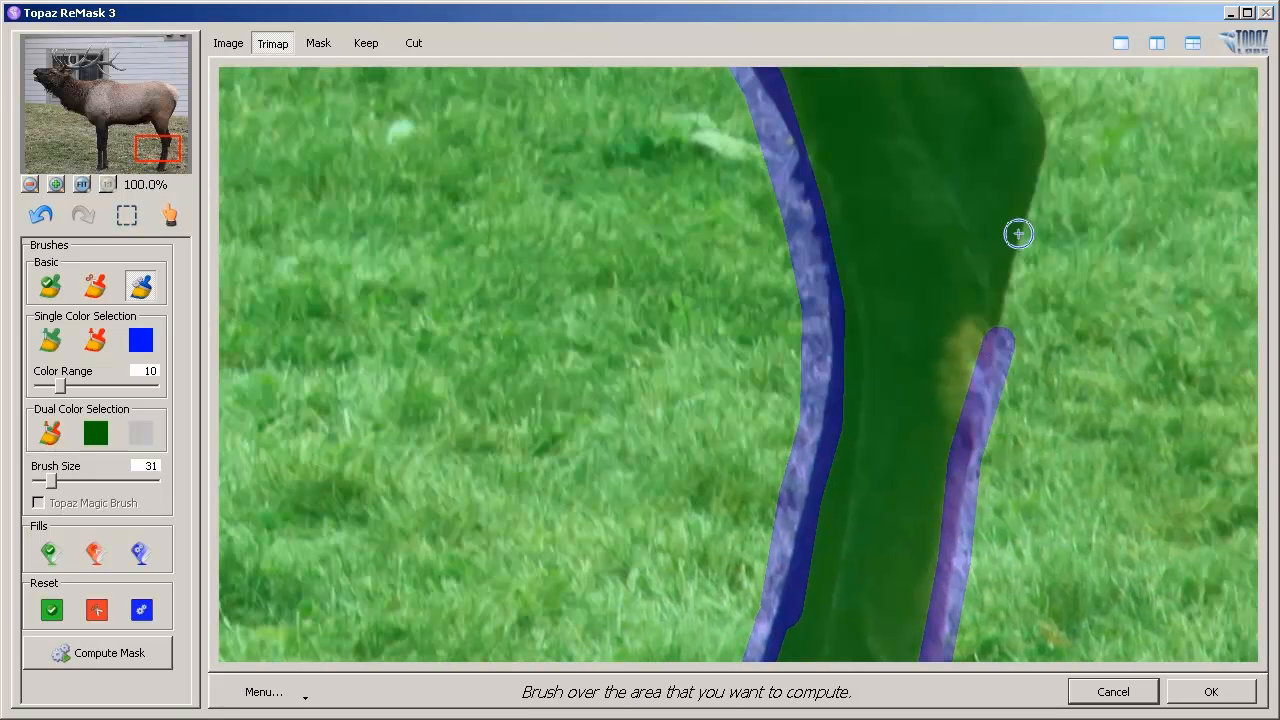
pyautogui.keyDown('shift'); pyautogui.click(1018, 222); pyautogui.keyUp('shift')
pyautogui.press('space')
pyautogui.keyDown('shift'); pyautogui.click(1031, 383); pyautogui.keyUp('shift')
pyautogui.keyDown('shift'); pyautogui.click(1012, 250); pyautogui.keyUp('shift')
pyautogui.keyDown('shift'); pyautogui.click(1023, 137); pyautogui.keyUp('shift')
pyautogui.press('space')
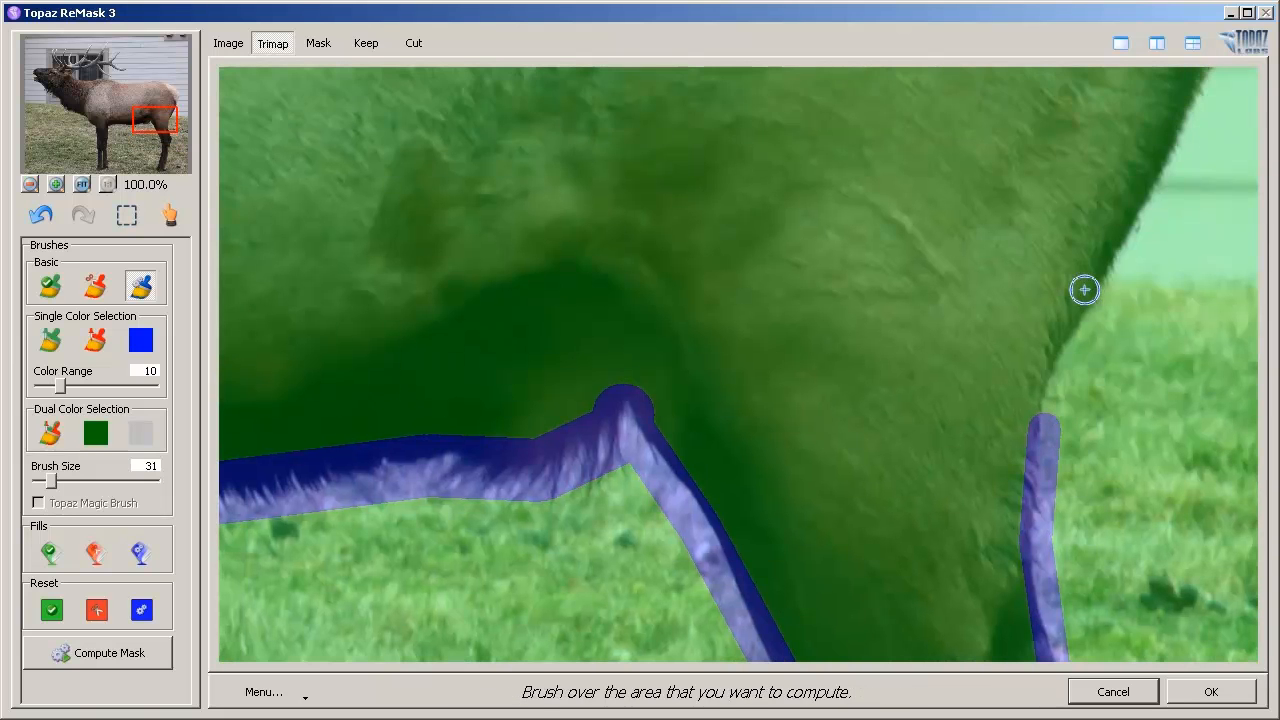
# - Continue the blue outline from the thigh up the rear edge of the elk's rump at size 31
pyautogui.keyDown('shift'); pyautogui.click(1107, 259); pyautogui.keyUp('shift')
pyautogui.keyDown('shift'); pyautogui.click(1172, 140); pyautogui.keyUp('shift')
pyautogui.press('space')
pyautogui.keyDown('shift'); pyautogui.click(1143, 377); pyautogui.keyUp('shift')
pyautogui.keyDown('shift'); pyautogui.click(1175, 293); pyautogui.keyUp('shift')
pyautogui.keyDown('shift'); pyautogui.click(1201, 201); pyautogui.keyUp('shift')
pyautogui.press('space')
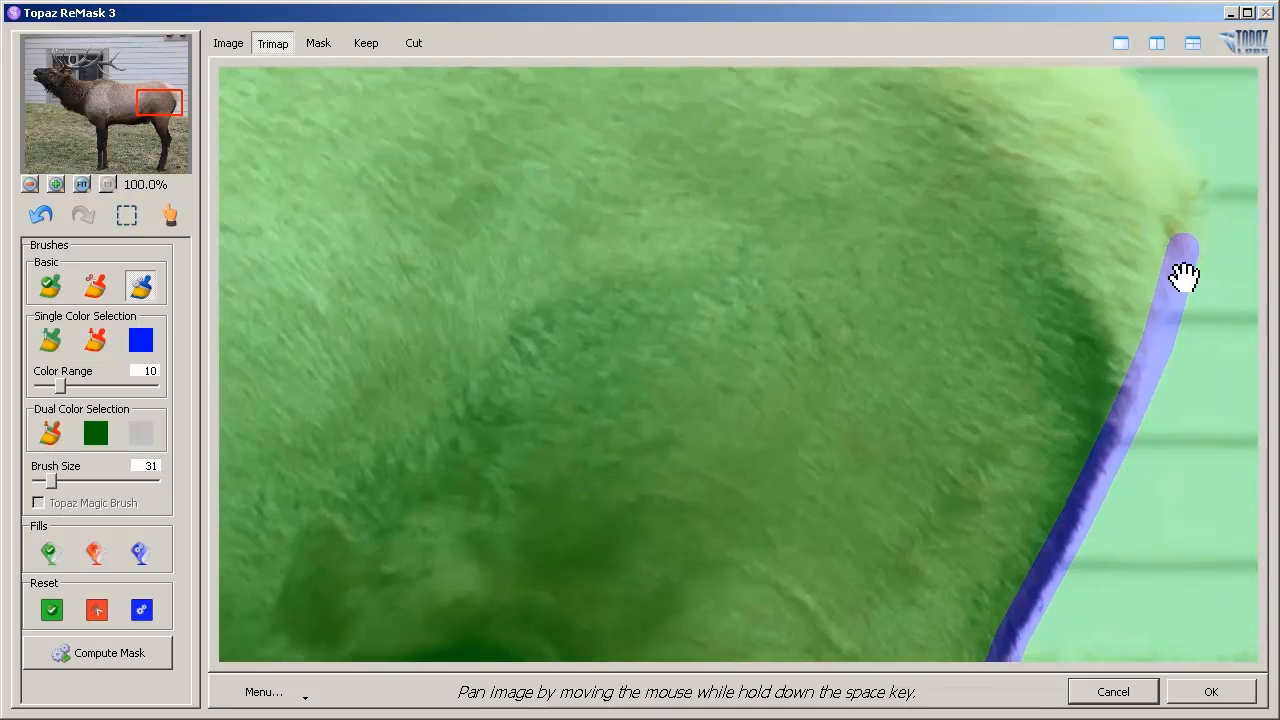
# - Outline the curve over the top of the pale rump with connected compute strokes at size 31
pyautogui.keyDown('shift'); pyautogui.click(1149, 295); pyautogui.keyUp('shift')
pyautogui.keyDown('shift'); pyautogui.click(1110, 232); pyautogui.keyUp('shift')
pyautogui.keyDown('shift'); pyautogui.click(1008, 156); pyautogui.keyUp('shift')
pyautogui.keyDown('shift'); pyautogui.click(923, 99); pyautogui.keyUp('shift')
pyautogui.press('space')
pyautogui.keyDown('shift'); pyautogui.click(939, 242); pyautogui.keyUp('shift')
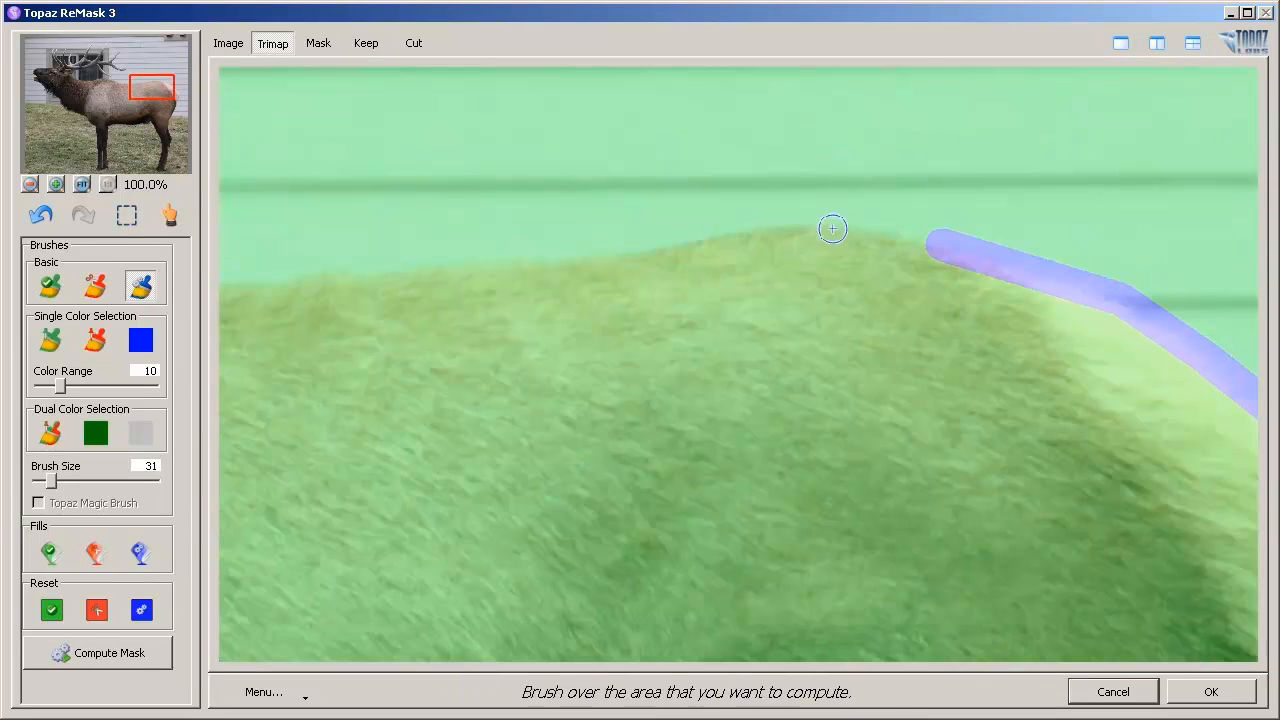
# - Outline the elk's back from the rump forward to the shoulder hump with compute strokes at size 31
pyautogui.keyDown('shift'); pyautogui.click(823, 229); pyautogui.keyUp('shift')
pyautogui.keyDown('shift'); pyautogui.click(743, 233); pyautogui.keyUp('shift')
pyautogui.keyDown('shift'); pyautogui.click(566, 258); pyautogui.keyUp('shift')
pyautogui.press('space')
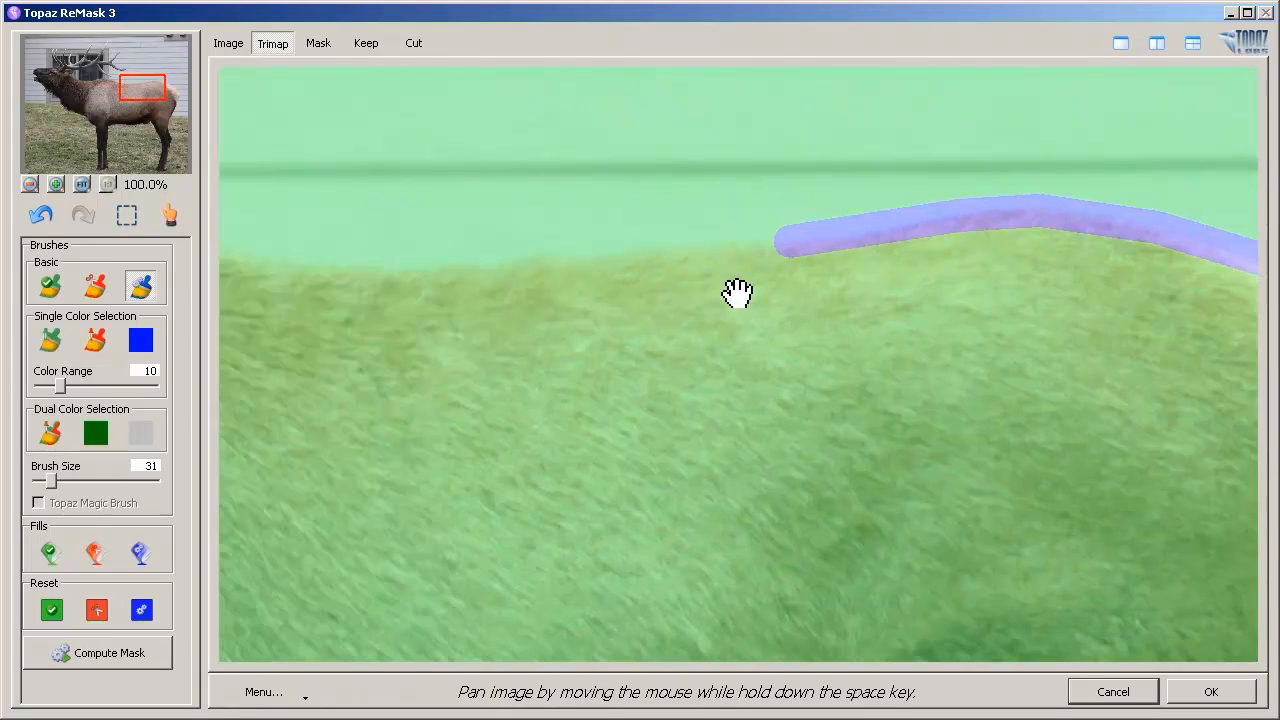
pyautogui.keyDown('shift'); pyautogui.click(540, 251); pyautogui.keyUp('shift')
pyautogui.press('space')
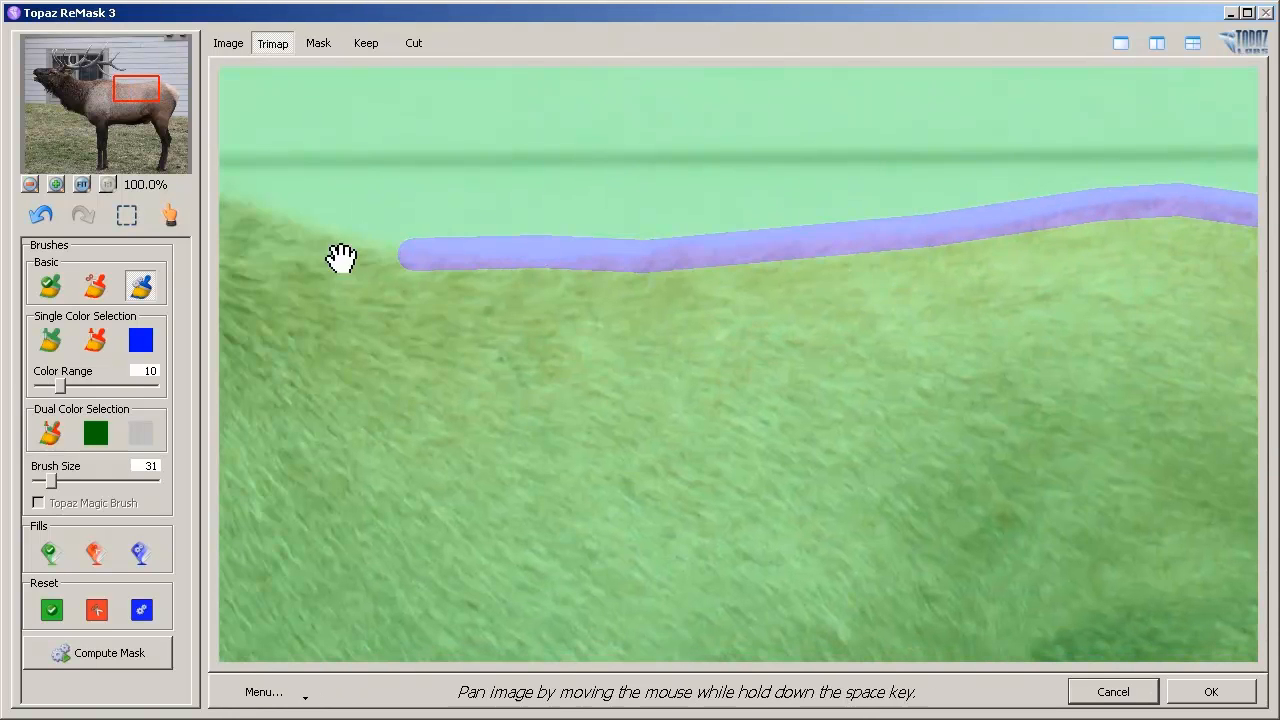
pyautogui.keyDown('shift'); pyautogui.click(632, 252); pyautogui.keyUp('shift')
pyautogui.keyDown('shift'); pyautogui.click(470, 212); pyautogui.keyUp('shift')
# - Outline the shoulder hump and the nape of the neck up to behind the ear at size 31
pyautogui.press('space')
pyautogui.keyDown('shift'); pyautogui.click(636, 230); pyautogui.keyUp('shift')
pyautogui.keyDown('shift'); pyautogui.click(535, 255); pyautogui.keyUp('shift')
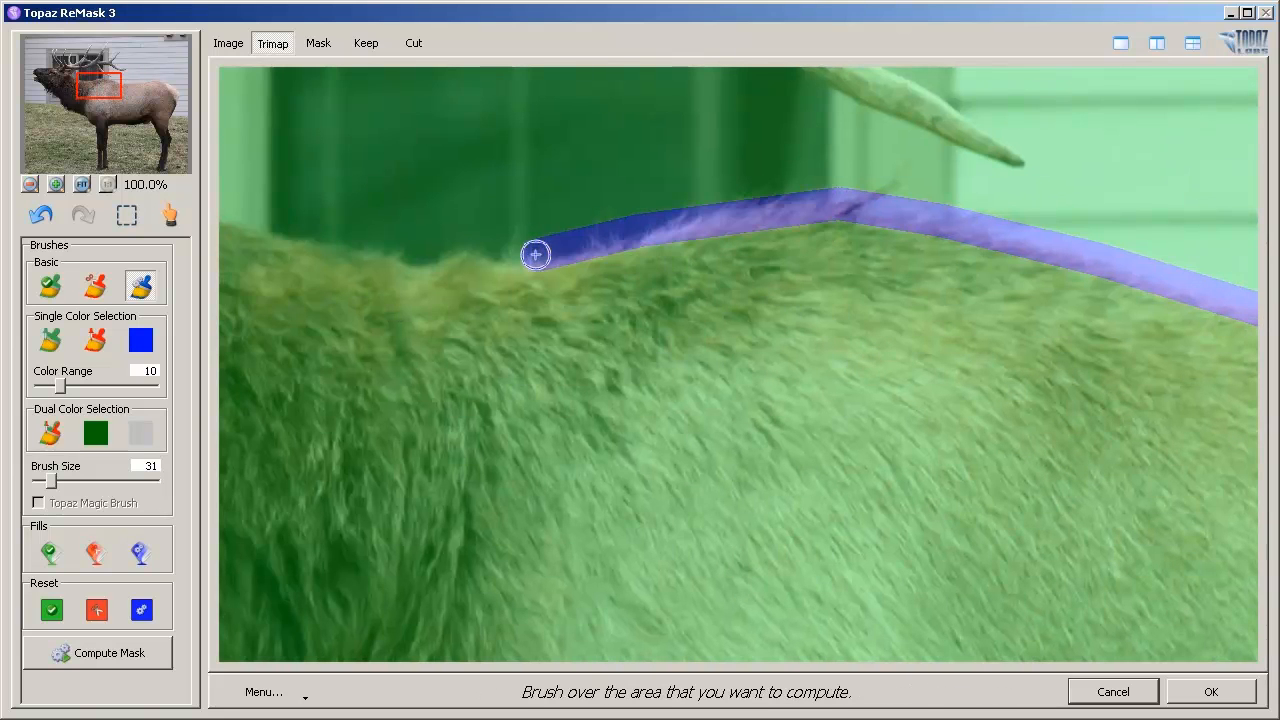
pyautogui.press('space')
pyautogui.keyDown('shift'); pyautogui.click(582, 243); pyautogui.keyUp('shift')
pyautogui.keyDown('shift'); pyautogui.click(506, 214); pyautogui.keyUp('shift')
pyautogui.keyDown('shift'); pyautogui.click(431, 158); pyautogui.keyUp('shift')
# - Cover the shaggy fur edge from the chest up the throat with the compute brush at sizes 41 and 51
pyautogui.press('space')
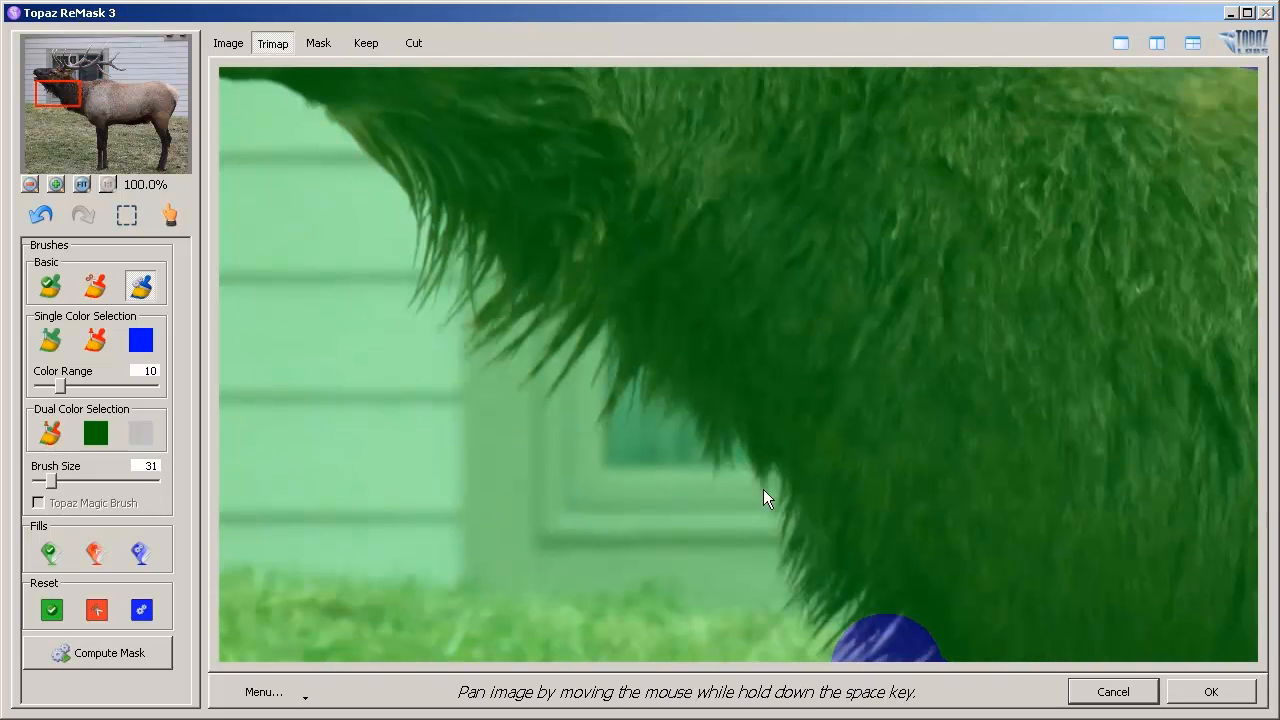
pyautogui.press('space')
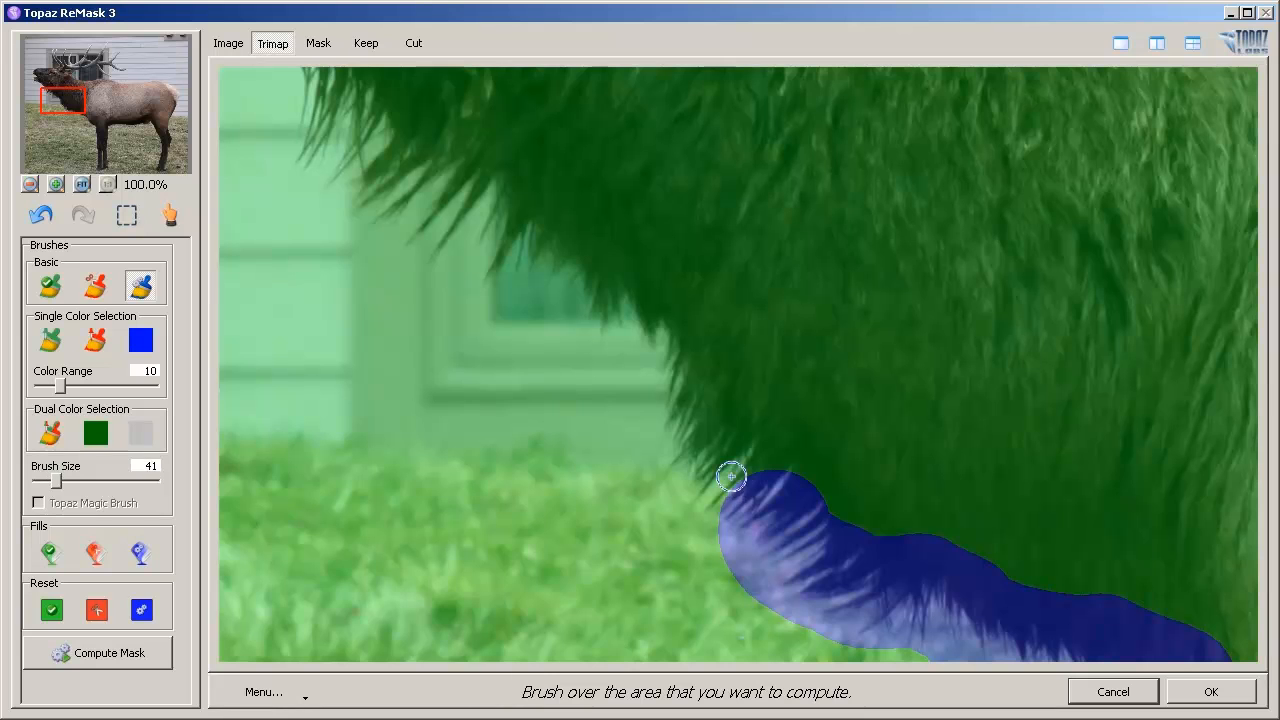
pyautogui.moveTo(690, 470)
pyautogui.mouseDown()
pyautogui.moveTo(650, 332)
pyautogui.moveTo(613, 279)
pyautogui.moveTo(600, 293)
pyautogui.moveTo(575, 288)
pyautogui.moveTo(546, 246)
pyautogui.moveTo(470, 262)
pyautogui.mouseUp()
pyautogui.moveTo(440, 197)
pyautogui.mouseDown()
pyautogui.moveTo(360, 195)
pyautogui.moveTo(375, 161)
pyautogui.moveTo(340, 118)
pyautogui.mouseUp()
pyautogui.press('space')
pyautogui.moveTo(423, 248)
pyautogui.mouseDown()
pyautogui.moveTo(370, 218)
pyautogui.moveTo(305, 128)
pyautogui.mouseUp()
pyautogui.press('space')
pyautogui.moveTo(386, 251); pyautogui.dragTo(314, 183)
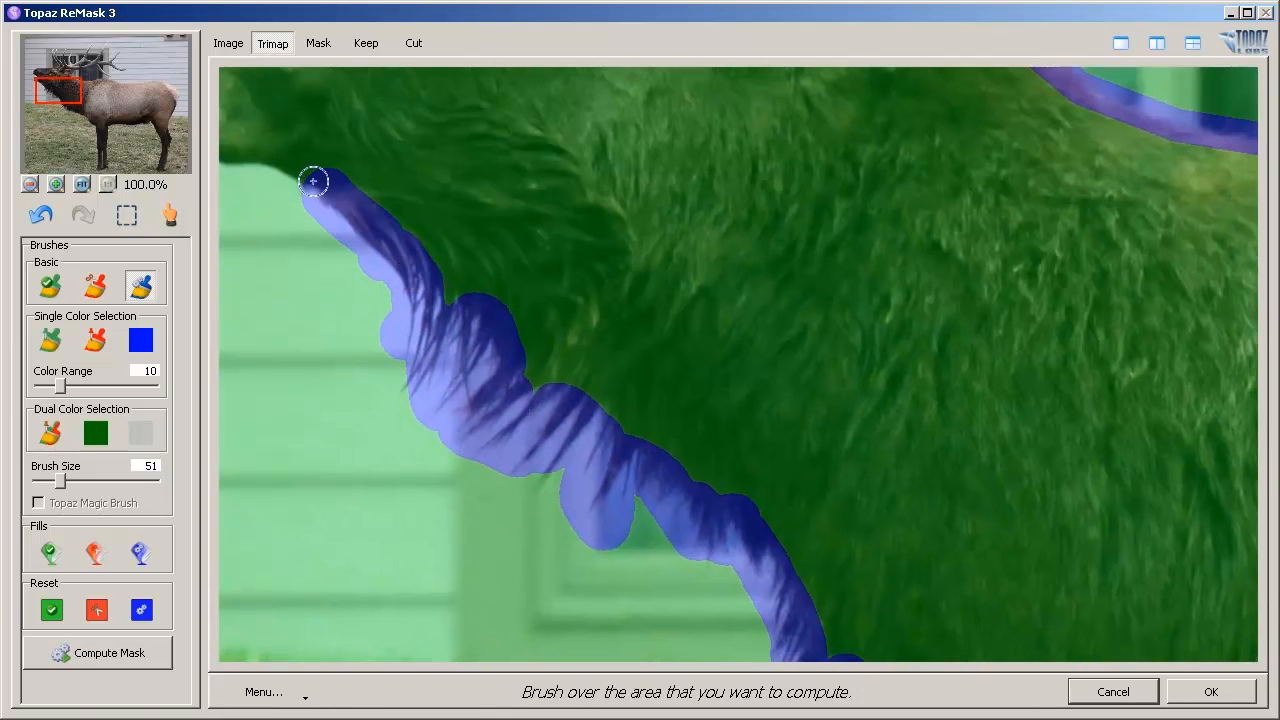
# - Outline the elk's chin, open mouth and nose with compute strokes at brush size 31
pyautogui.press('space')
pyautogui.press('space')
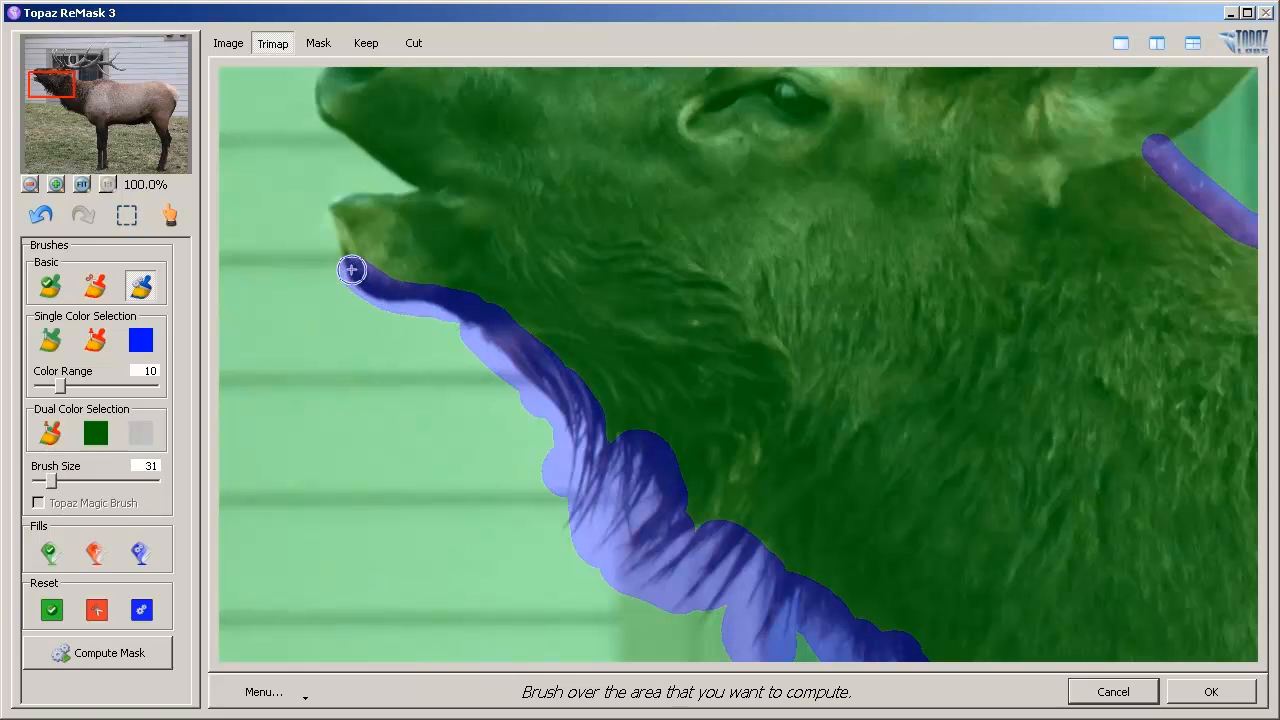
pyautogui.press('space')
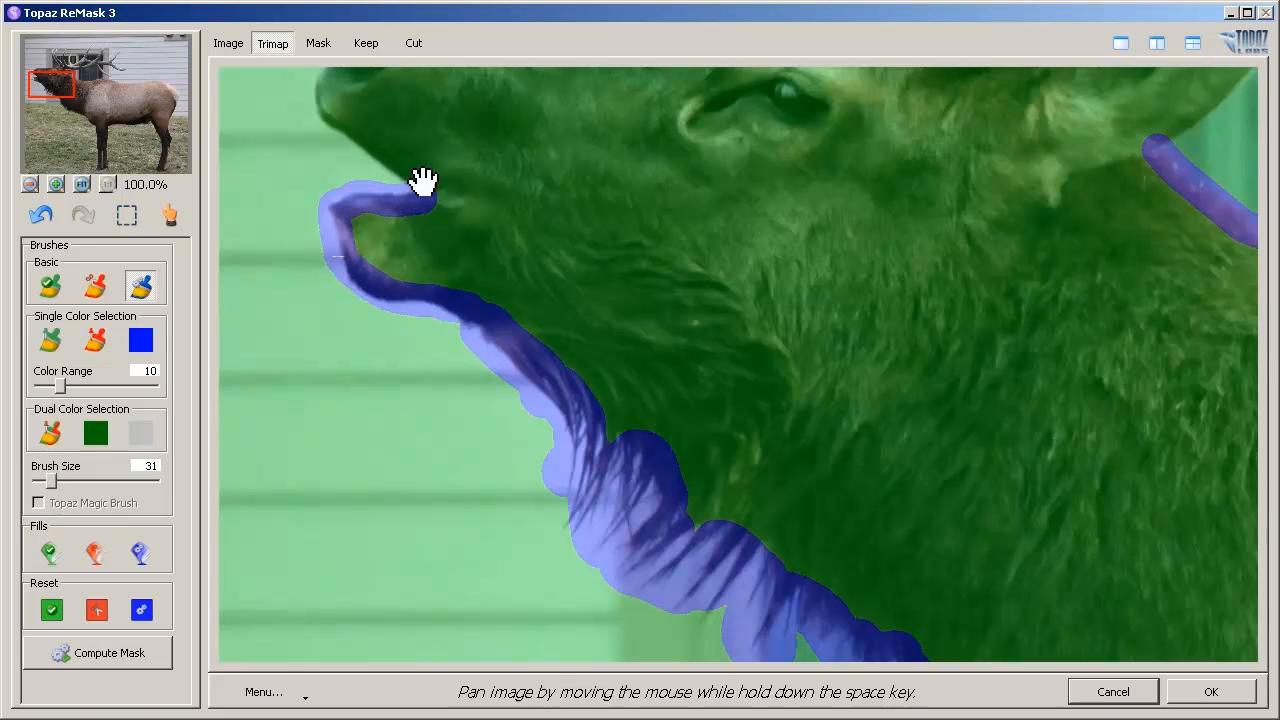
pyautogui.keyDown('shift'); pyautogui.click(362, 226); pyautogui.keyUp('shift')
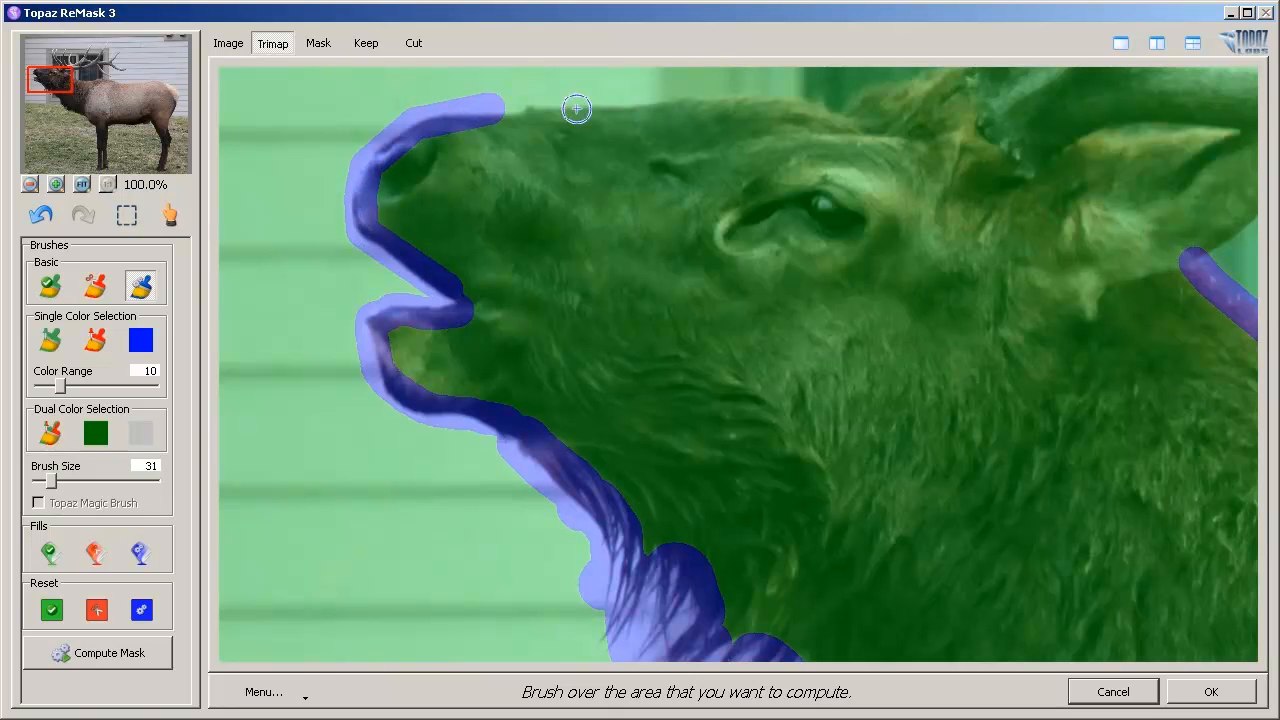
# - Outline the bridge of the nose and the forehead up to the antler base at size 31
pyautogui.moveTo(576, 108); pyautogui.dragTo(642, 108)
pyautogui.keyDown('shift'); pyautogui.click(733, 105); pyautogui.keyUp('shift')
pyautogui.press('space')
pyautogui.keyDown('shift'); pyautogui.click(605, 170); pyautogui.keyUp('shift')
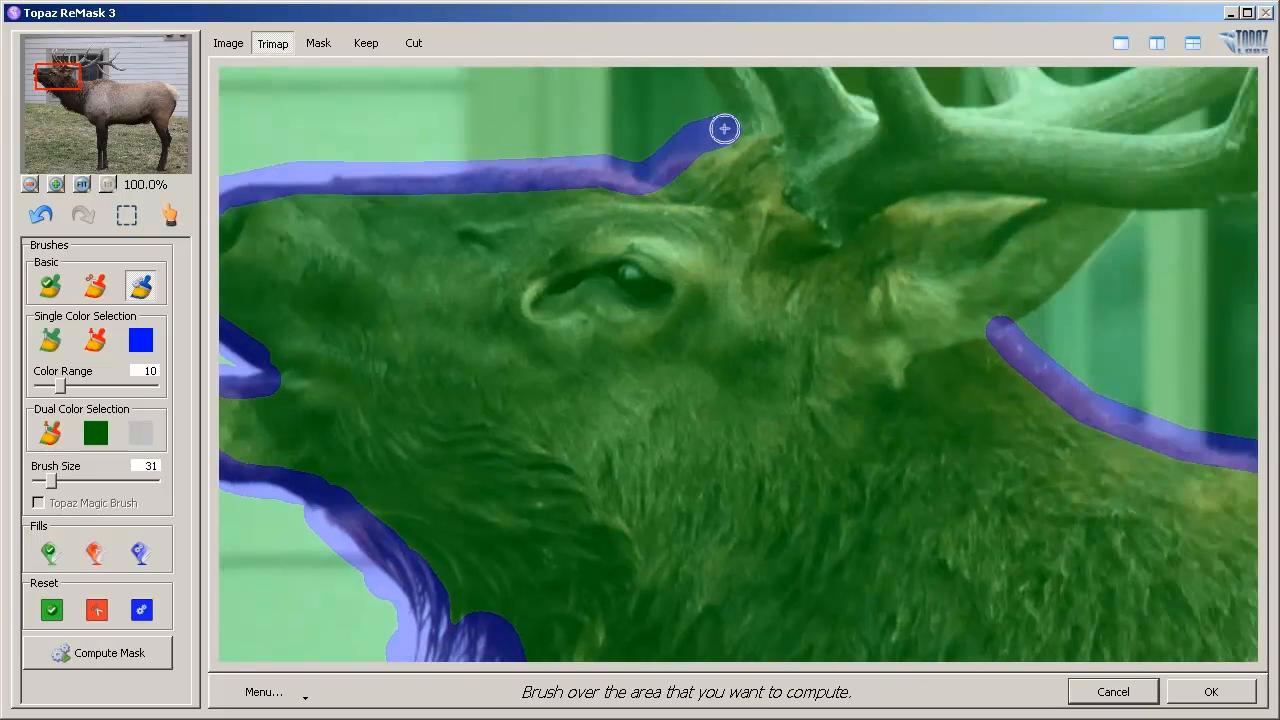
# - Outline the lower front edge of the foremost antler tine from its base, at 300% zoom with compute brush size 11
pyautogui.press('space')
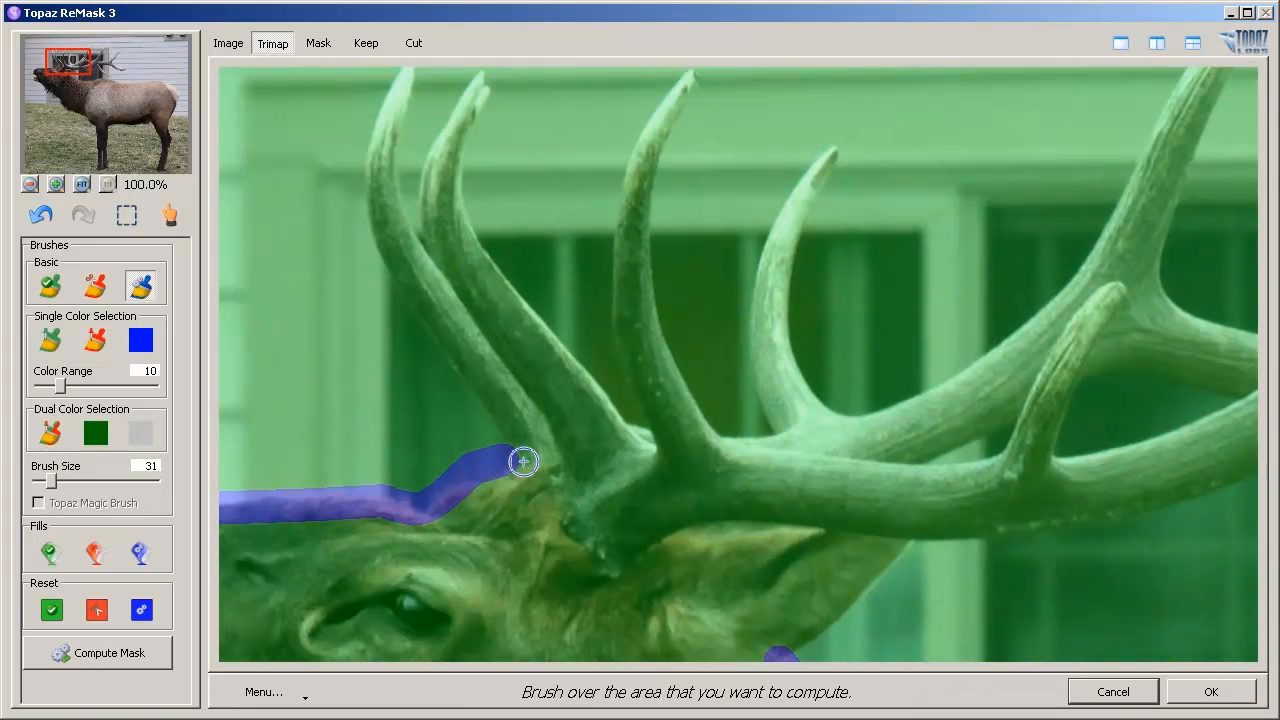
pyautogui.hotkey('ctrl', '+')
pyautogui.hotkey('ctrl', '+')
pyautogui.press('space')
pyautogui.moveTo(510, 470); pyautogui.dragTo(880, 323)
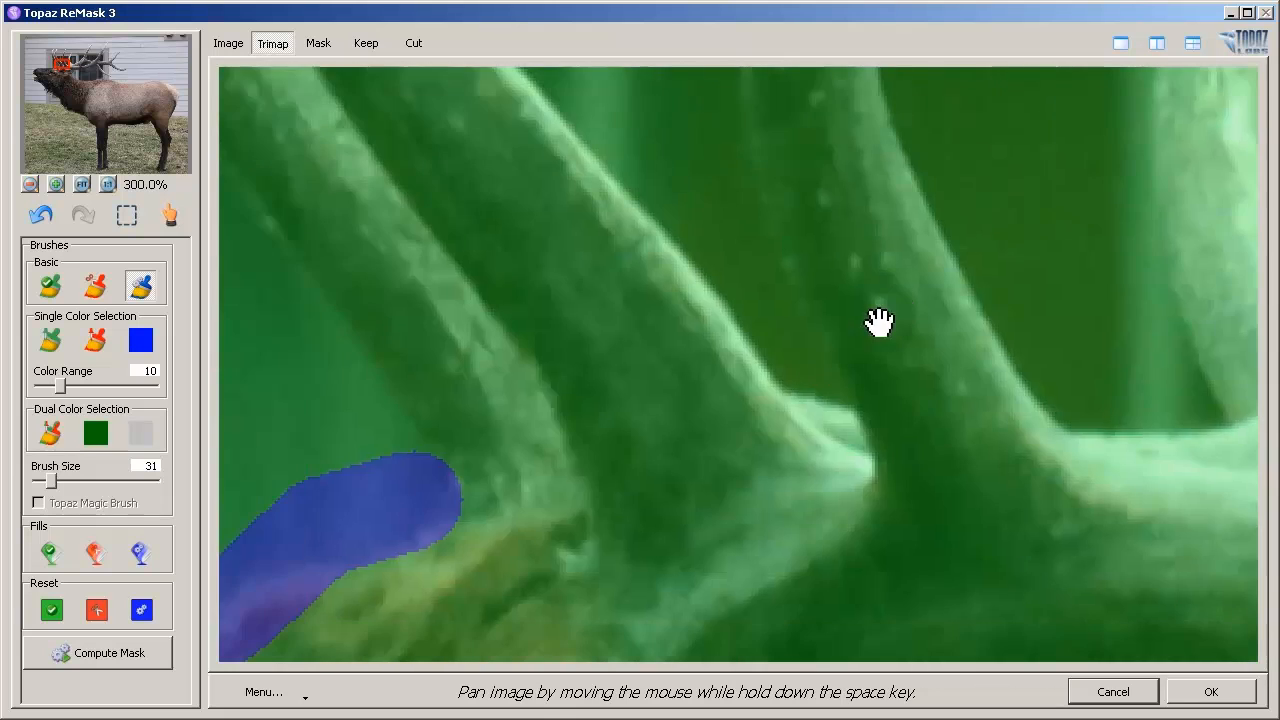
pyautogui.moveTo(685, 404); pyautogui.dragTo(934, 431)
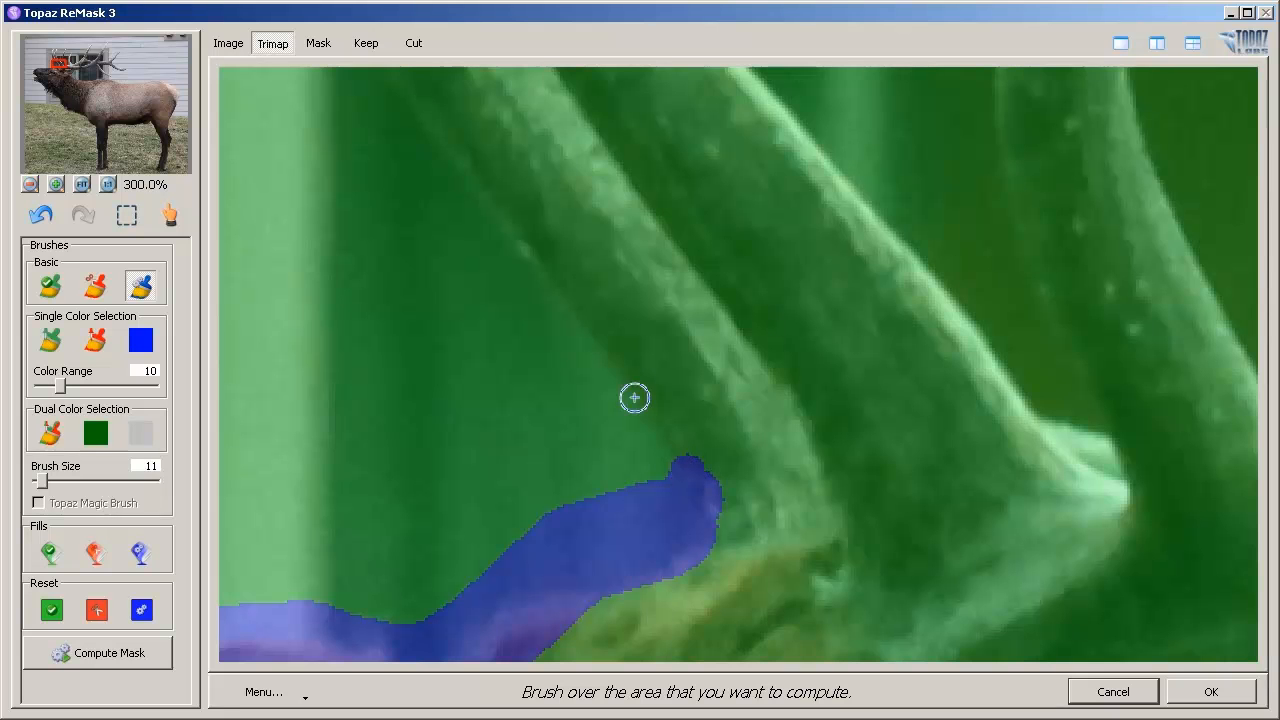
pyautogui.keyDown('shift'); pyautogui.click(537, 274); pyautogui.keyUp('shift')
pyautogui.keyDown('shift'); pyautogui.click(456, 163); pyautogui.keyUp('shift')
pyautogui.press('space')
pyautogui.moveTo(468, 154); pyautogui.dragTo(621, 396)
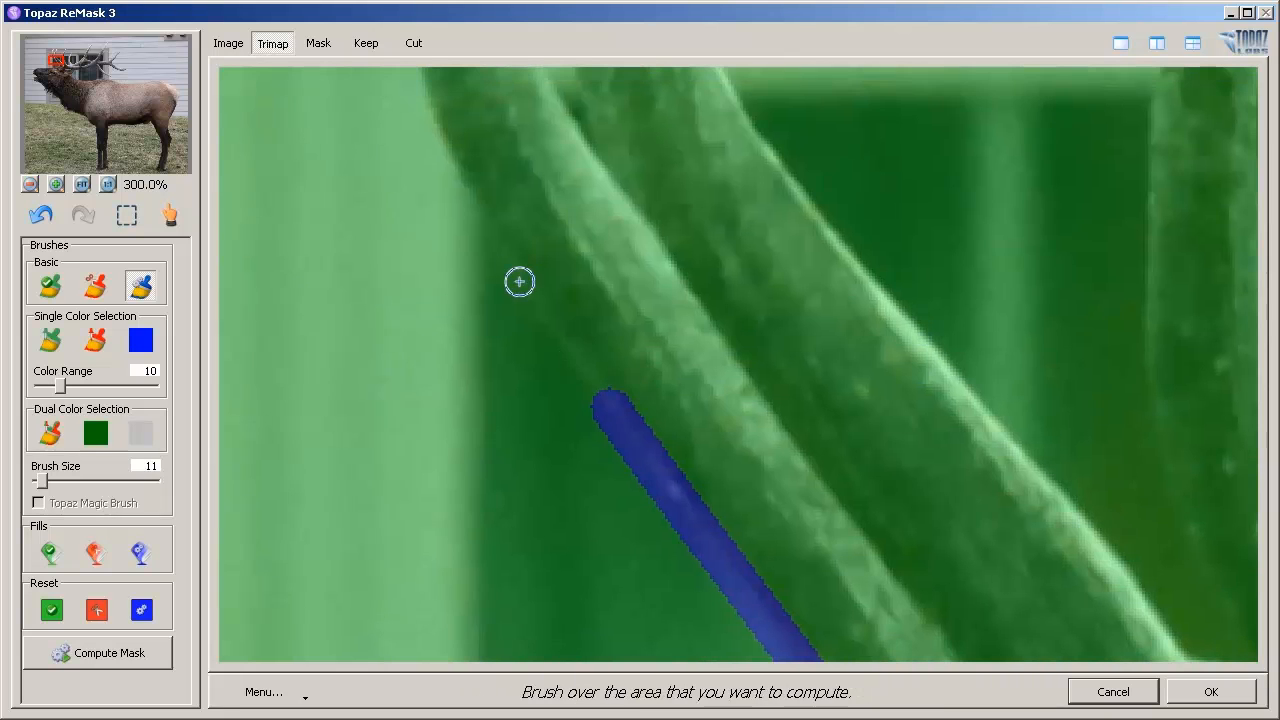
pyautogui.keyDown('shift'); pyautogui.click(519, 281); pyautogui.keyUp('shift')
pyautogui.keyDown('shift'); pyautogui.click(469, 151); pyautogui.keyUp('shift')
# - Continue the size 11 compute outline up the foremost tine's front edge and around its tip
pyautogui.press('space')
pyautogui.moveTo(469, 151); pyautogui.dragTo(566, 371)
pyautogui.keyDown('shift'); pyautogui.click(506, 261); pyautogui.keyUp('shift')
pyautogui.keyDown('shift'); pyautogui.click(500, 149); pyautogui.keyUp('shift')
pyautogui.press('space')
pyautogui.moveTo(531, 143); pyautogui.dragTo(557, 286)
pyautogui.keyDown('shift'); pyautogui.click(554, 272); pyautogui.keyUp('shift')
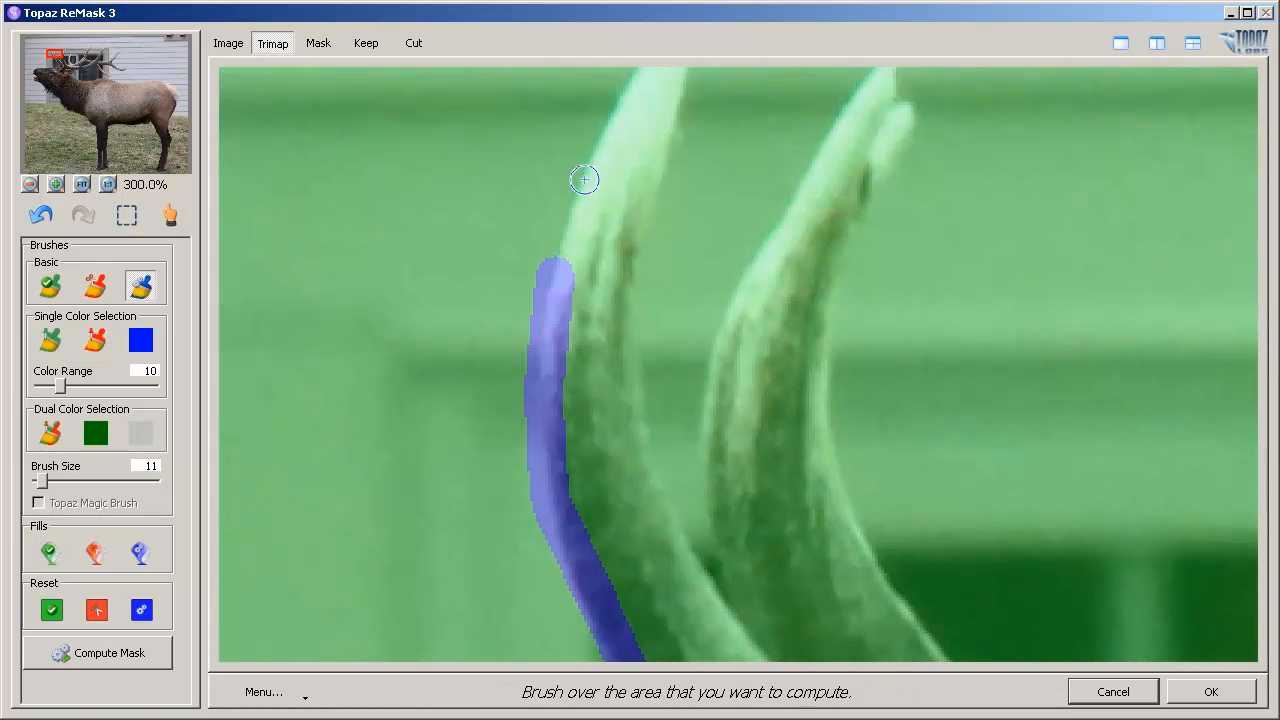
pyautogui.keyDown('shift'); pyautogui.click(591, 143); pyautogui.keyUp('shift')
pyautogui.press('space')
pyautogui.moveTo(620, 114); pyautogui.dragTo(577, 249)
pyautogui.keyDown('shift'); pyautogui.click(615, 163); pyautogui.keyUp('shift')
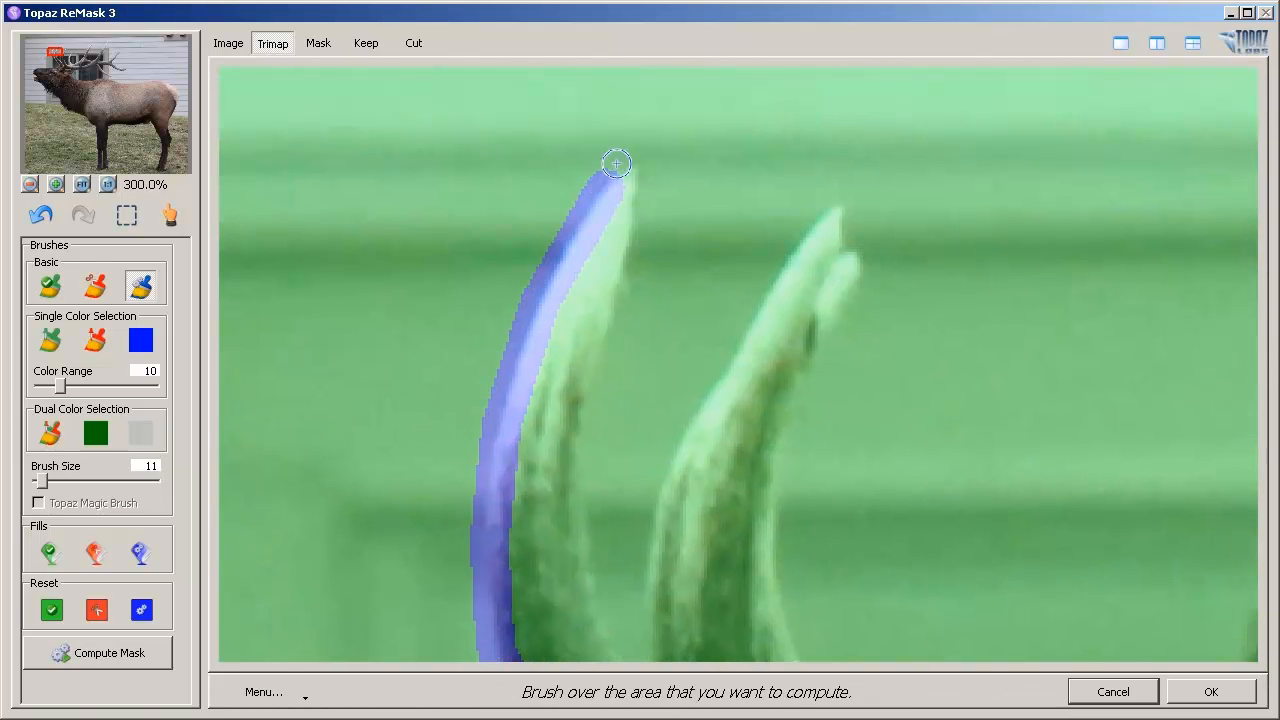
pyautogui.keyDown('shift'); pyautogui.click(636, 162); pyautogui.keyUp('shift')
# - Outline the foremost tine's rear edge from the tip down to where it meets the second tine
pyautogui.keyDown('shift'); pyautogui.click(577, 450); pyautogui.keyUp('shift')
pyautogui.press('space')
pyautogui.moveTo(608, 603); pyautogui.dragTo(522, 439)
pyautogui.keyDown('shift'); pyautogui.click(514, 385); pyautogui.keyUp('shift')
pyautogui.keyDown('shift'); pyautogui.click(564, 490); pyautogui.keyUp('shift')
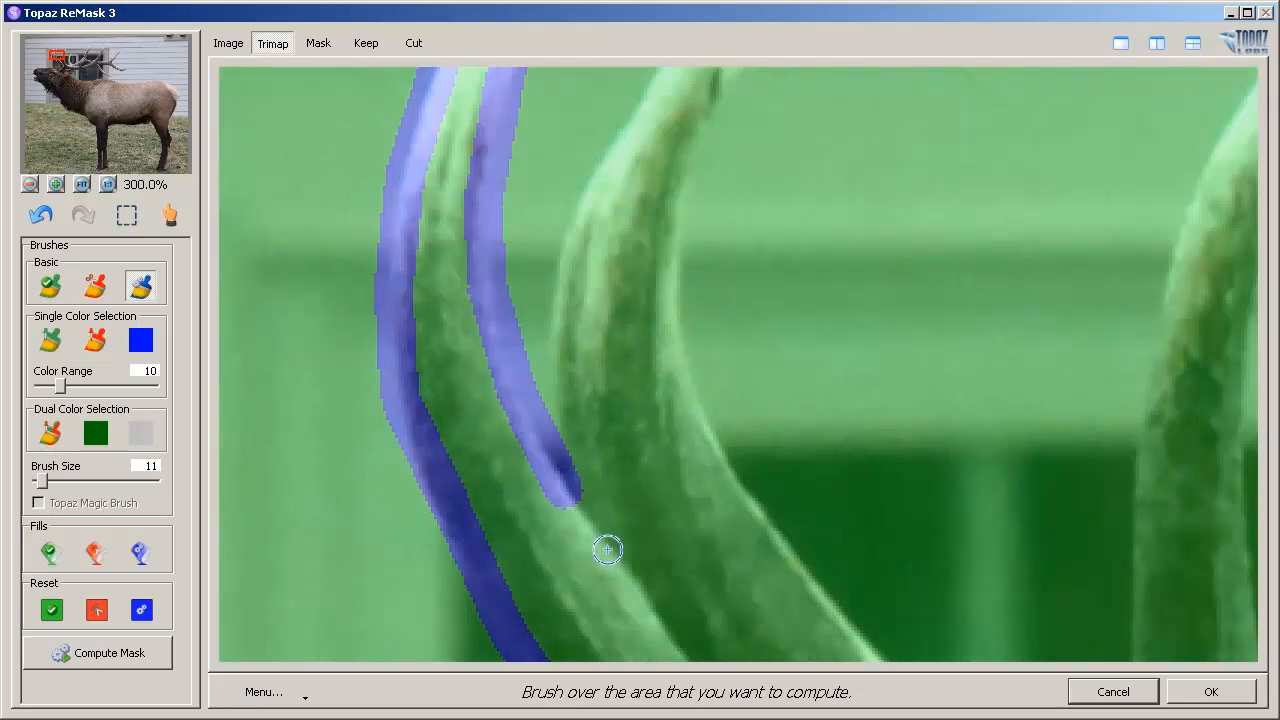
pyautogui.keyDown('shift'); pyautogui.click(607, 549); pyautogui.keyUp('shift')
# - Outline the second tine's front edge from the junction with the foremost tine up to its tip
pyautogui.keyDown('shift'); pyautogui.click(540, 337); pyautogui.keyUp('shift')
pyautogui.keyDown('shift'); pyautogui.click(558, 214); pyautogui.keyUp('shift')
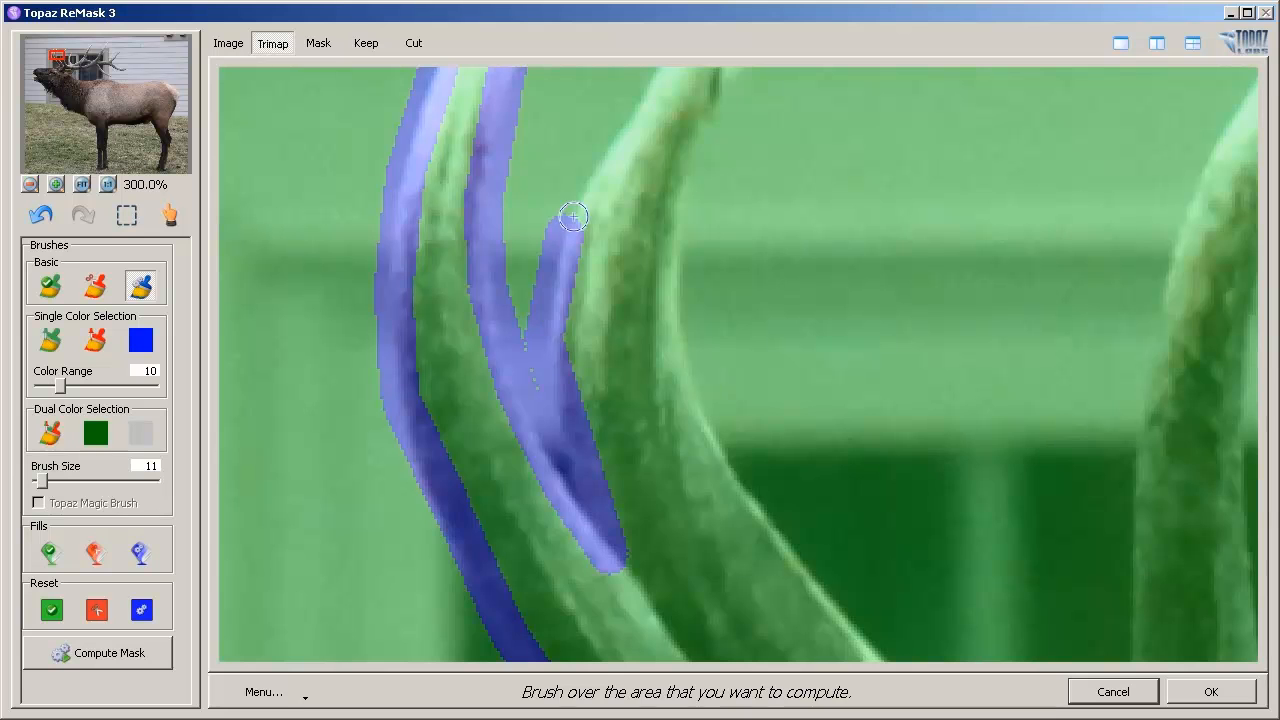
pyautogui.keyDown('shift'); pyautogui.click(629, 129); pyautogui.keyUp('shift')
pyautogui.press('space')
pyautogui.moveTo(629, 129)
pyautogui.mouseDown()
pyautogui.moveTo(600, 280)
pyautogui.moveTo(570, 330)
pyautogui.mouseUp()
pyautogui.keyDown('shift'); pyautogui.click(587, 190); pyautogui.keyUp('shift')
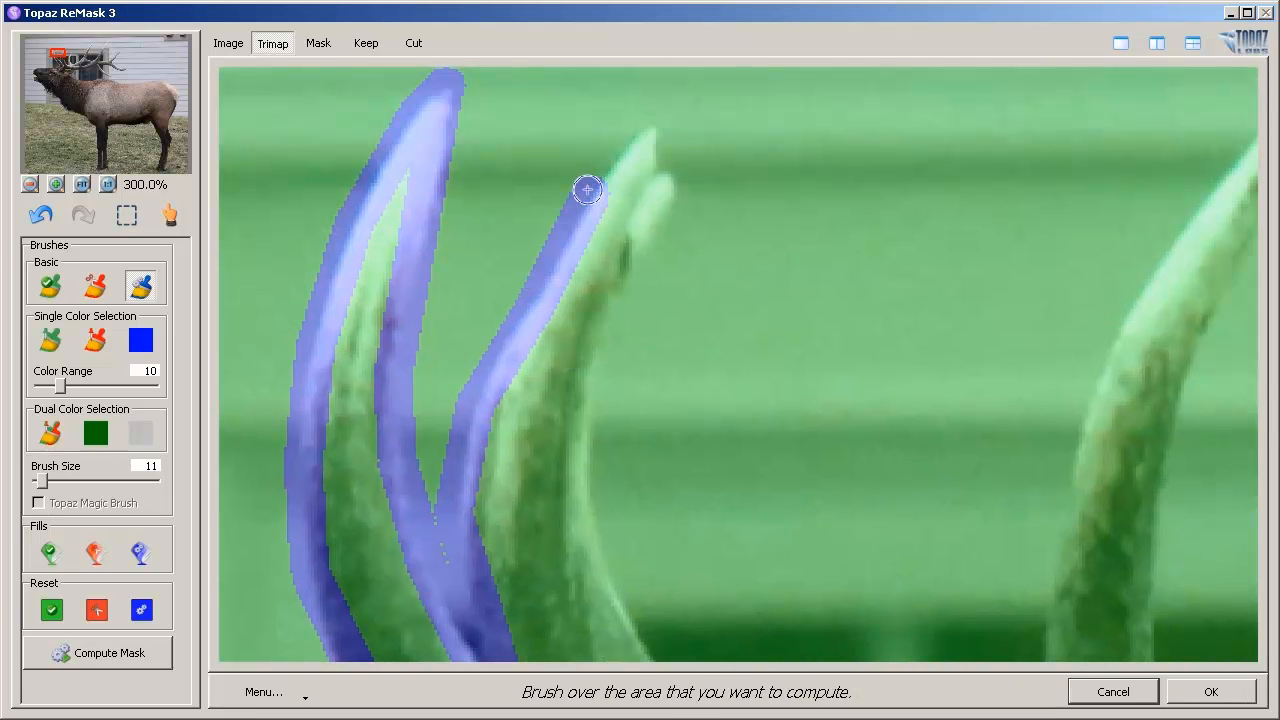
pyautogui.keyDown('shift'); pyautogui.click(642, 122); pyautogui.keyUp('shift')
# - Cover the second tine's split tip and outline the upper part of its rear edge with the compute brush
pyautogui.moveTo(642, 122); pyautogui.dragTo(660, 163)
pyautogui.moveTo(655, 228)
pyautogui.mouseDown()
pyautogui.moveTo(599, 327)
pyautogui.moveTo(589, 440)
pyautogui.mouseUp()
pyautogui.press('space')
pyautogui.moveTo(614, 549)
pyautogui.mouseDown()
pyautogui.moveTo(564, 432)
pyautogui.moveTo(617, 541)
pyautogui.moveTo(707, 619)
pyautogui.moveTo(555, 293)
pyautogui.mouseUp()
pyautogui.keyDown('shift'); pyautogui.click(564, 432); pyautogui.keyUp('shift')
pyautogui.press('space')
pyautogui.keyDown('shift'); pyautogui.click(535, 333); pyautogui.keyUp('shift')
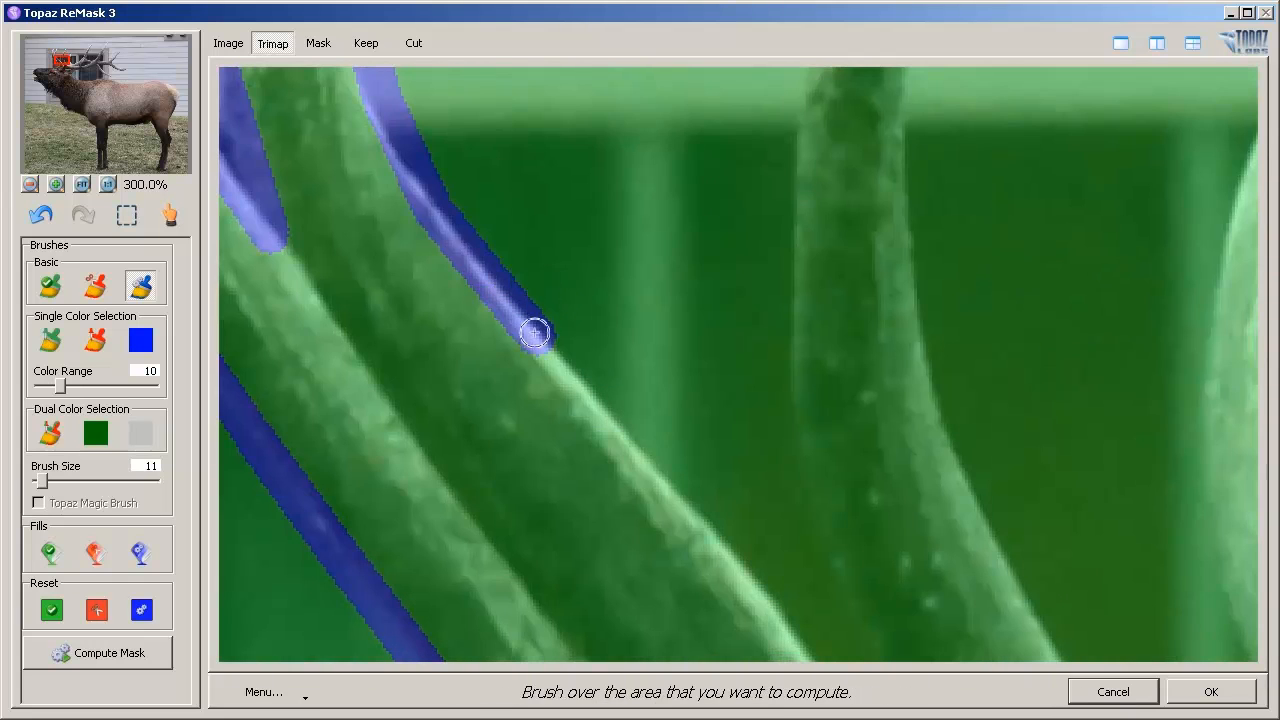
# - Outline the lower rear edge of the second tine down to the base of the third tine
pyautogui.keyDown('shift'); pyautogui.click(618, 437); pyautogui.keyUp('shift')
pyautogui.moveTo(618, 437); pyautogui.dragTo(723, 557)
pyautogui.press('space')
pyautogui.moveTo(806, 609)
pyautogui.mouseDown()
pyautogui.moveTo(654, 381)
pyautogui.moveTo(704, 477)
pyautogui.mouseUp()
pyautogui.keyDown('shift'); pyautogui.click(658, 429); pyautogui.keyUp('shift')
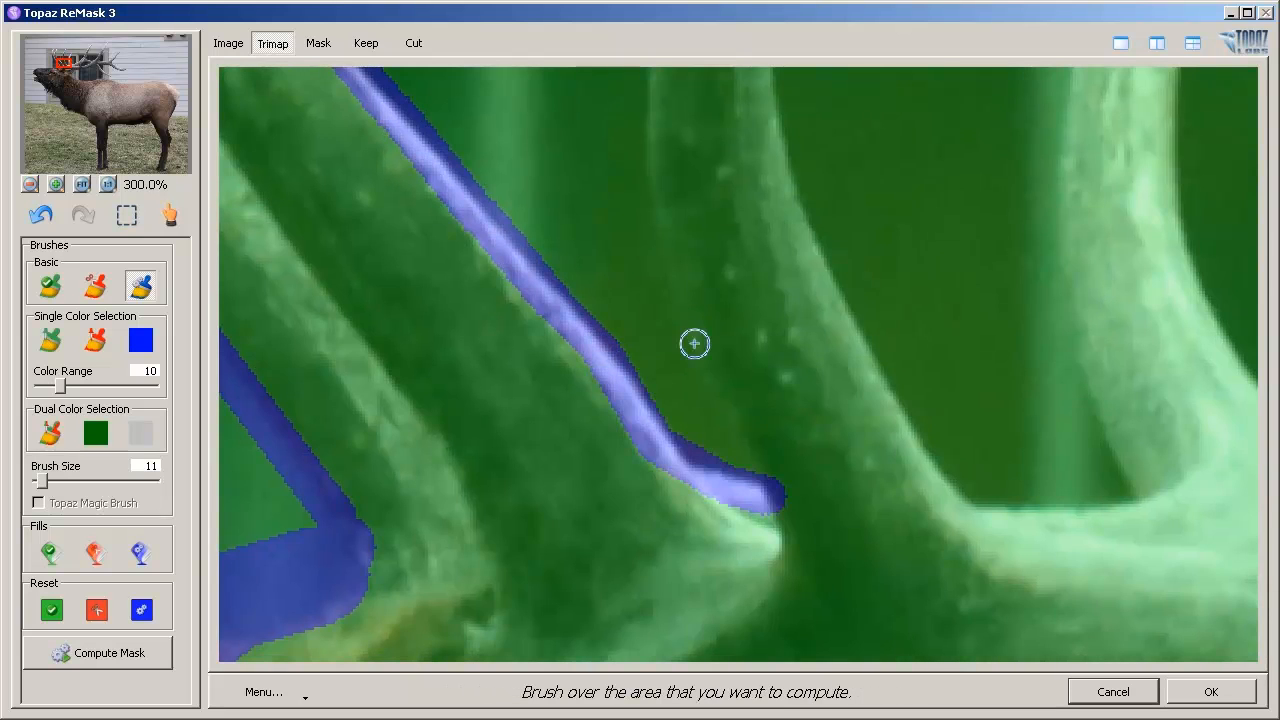
# - Outline the third tine's front edge from its base up to the top of the dark window
pyautogui.keyDown('shift'); pyautogui.click(680, 314); pyautogui.keyUp('shift')
pyautogui.press('space')
pyautogui.moveTo(686, 234); pyautogui.dragTo(666, 360)
pyautogui.keyDown('shift'); pyautogui.click(640, 286); pyautogui.keyUp('shift')
pyautogui.keyDown('shift'); pyautogui.click(648, 204); pyautogui.keyUp('shift')
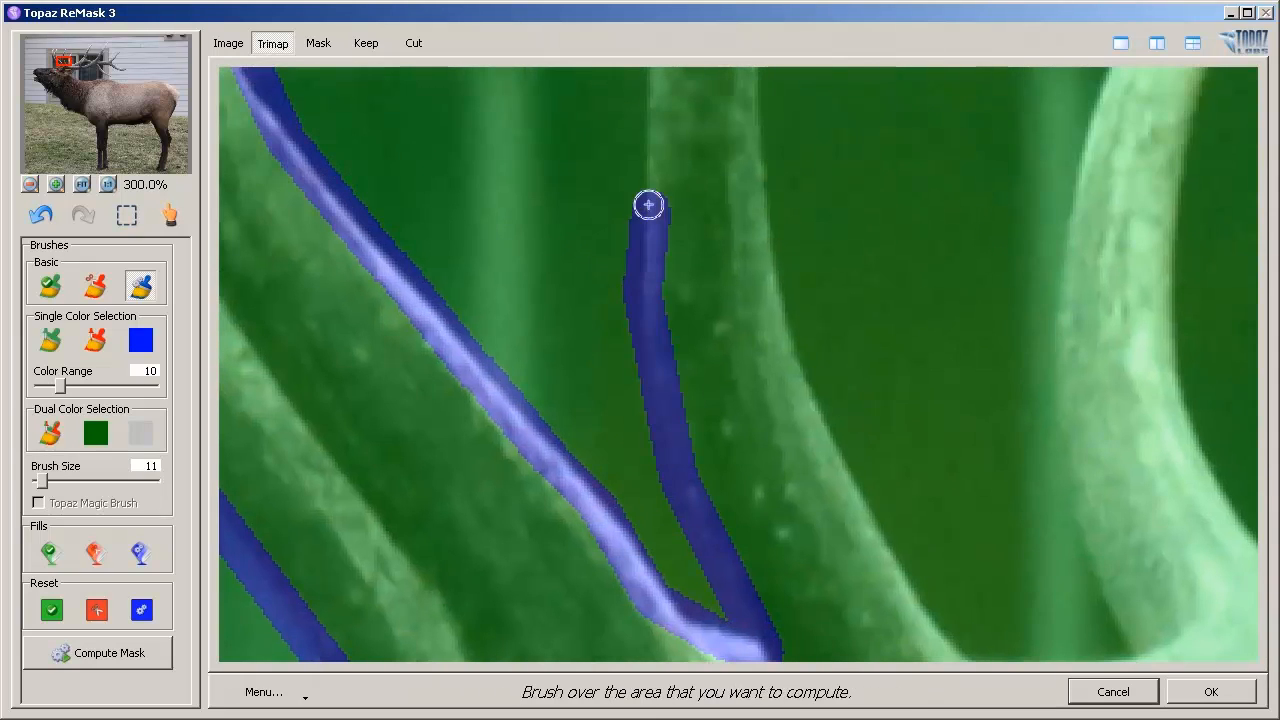
pyautogui.press('space')
pyautogui.moveTo(648, 204); pyautogui.dragTo(683, 354)
pyautogui.keyDown('shift'); pyautogui.click(666, 237); pyautogui.keyUp('shift')
pyautogui.keyDown('shift'); pyautogui.click(684, 126); pyautogui.keyUp('shift')
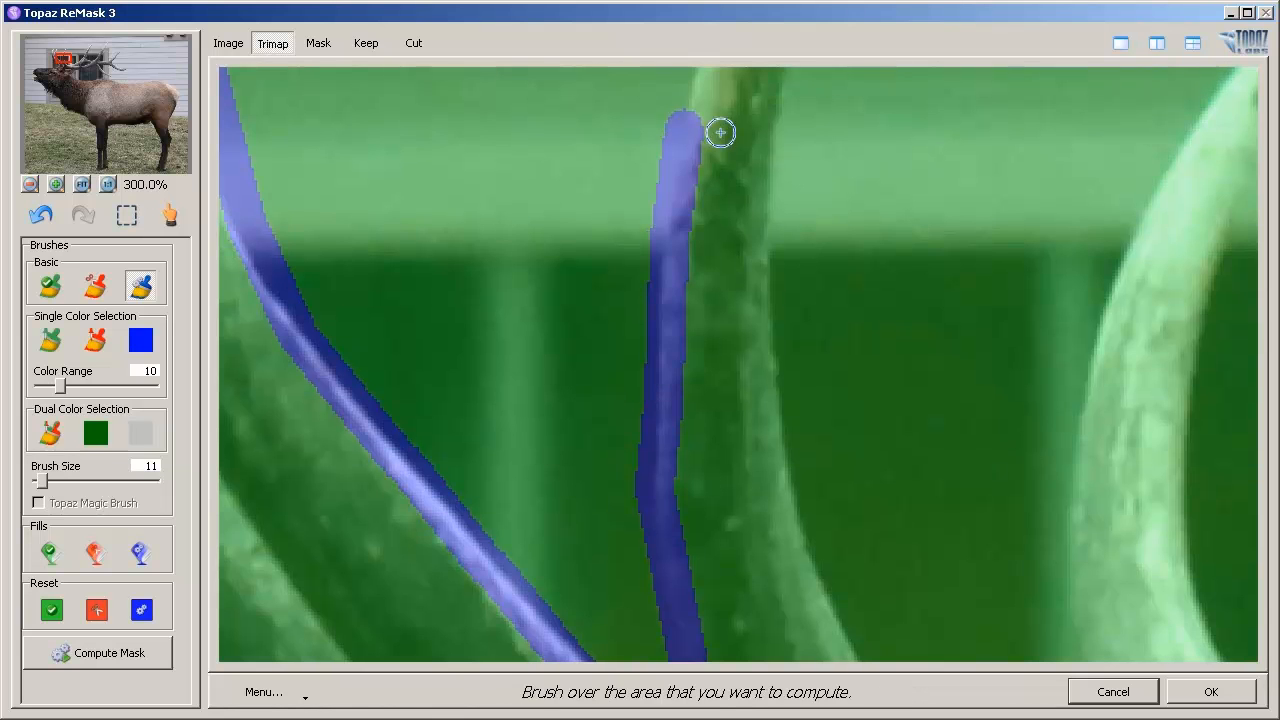
# - Outline the upper front edge of the third tine and close the outline over its tip
pyautogui.press('space')
pyautogui.moveTo(720, 132); pyautogui.dragTo(711, 311)
pyautogui.keyDown('shift'); pyautogui.click(692, 172); pyautogui.keyUp('shift')
pyautogui.keyDown('shift'); pyautogui.click(745, 106); pyautogui.keyUp('shift')
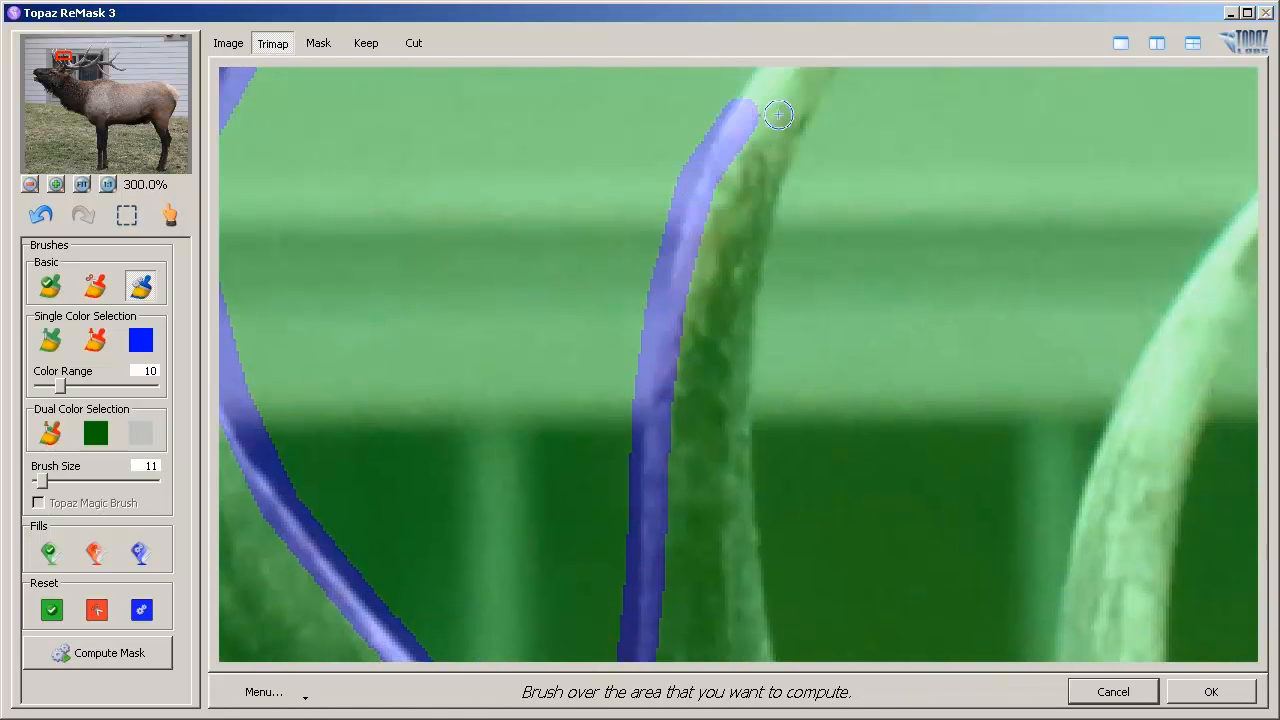
pyautogui.press('space')
pyautogui.moveTo(808, 73); pyautogui.dragTo(720, 326)
pyautogui.keyDown('shift'); pyautogui.click(790, 196); pyautogui.keyUp('shift')
pyautogui.keyDown('shift'); pyautogui.click(812, 182); pyautogui.keyUp('shift')
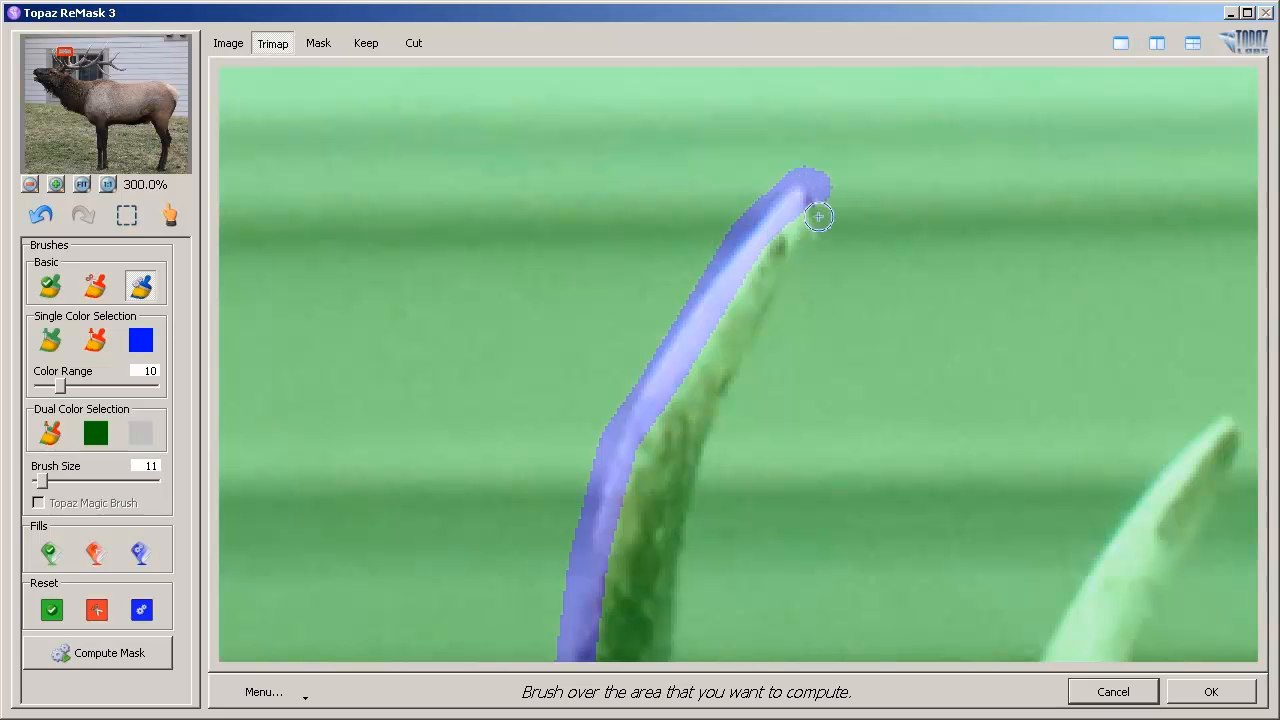
# - Outline the third tine's rear edge from the tip down to its lower bend at size 11
pyautogui.keyDown('shift'); pyautogui.click(691, 501); pyautogui.keyUp('shift')
pyautogui.press('space')
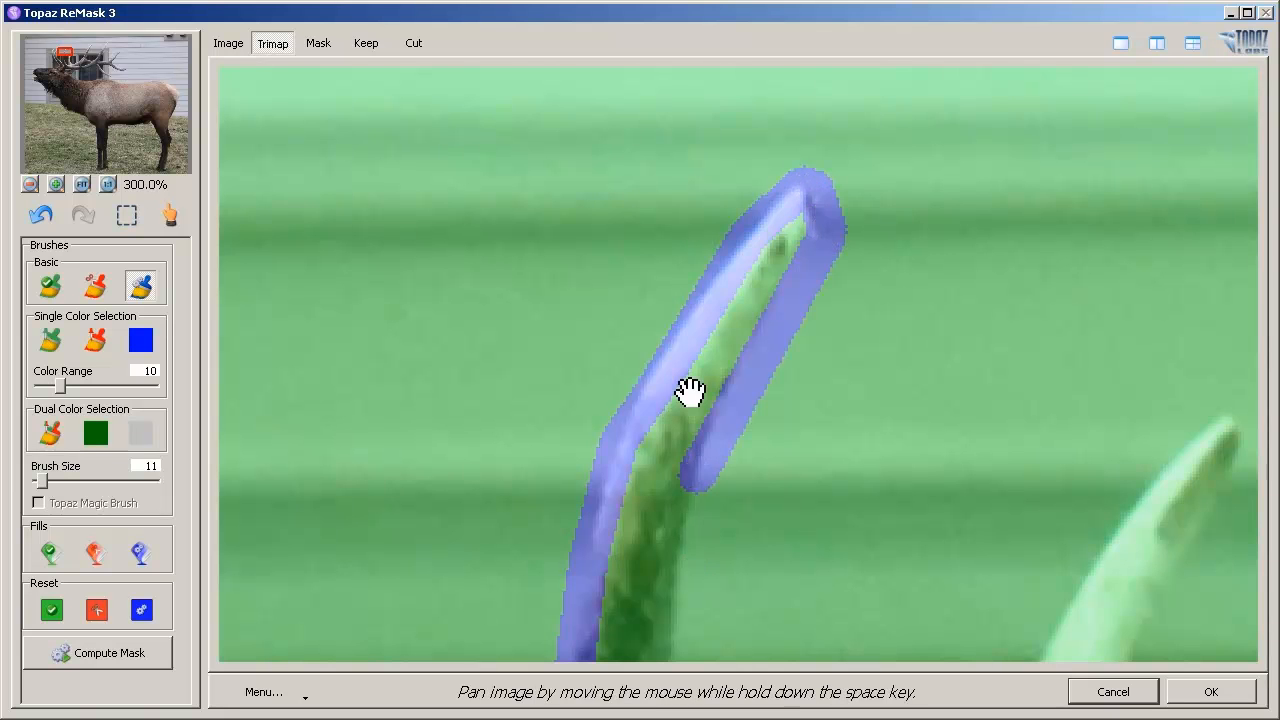
pyautogui.moveTo(689, 391); pyautogui.dragTo(651, 386)
pyautogui.keyDown('shift'); pyautogui.click(655, 390); pyautogui.keyUp('shift')
pyautogui.keyDown('shift'); pyautogui.click(664, 539); pyautogui.keyUp('shift')
pyautogui.press('space')
pyautogui.moveTo(694, 600); pyautogui.dragTo(677, 283)
pyautogui.keyDown('shift'); pyautogui.click(664, 400); pyautogui.keyUp('shift')
pyautogui.keyDown('shift'); pyautogui.click(713, 523); pyautogui.keyUp('shift')
# - Outline the foot of the third tine and the beam edge across to the fourth tine's base
pyautogui.press('space')
pyautogui.moveTo(766, 606)
pyautogui.mouseDown()
pyautogui.moveTo(669, 449)
pyautogui.moveTo(560, 366)
pyautogui.mouseUp()
pyautogui.keyDown('shift'); pyautogui.click(566, 378); pyautogui.keyUp('shift')
pyautogui.keyDown('shift'); pyautogui.click(615, 438); pyautogui.keyUp('shift')
pyautogui.keyDown('shift'); pyautogui.click(686, 438); pyautogui.keyUp('shift')
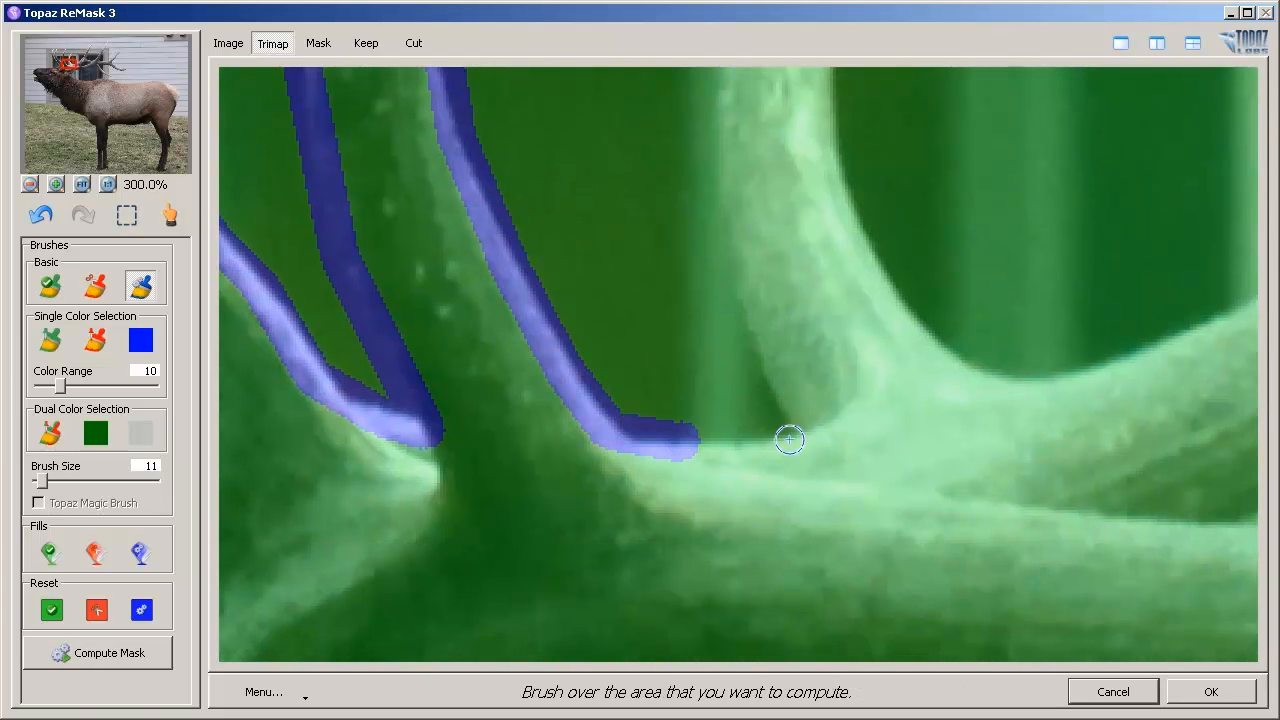
pyautogui.keyDown('shift'); pyautogui.click(796, 432); pyautogui.keyUp('shift')
# - Outline the fourth tine's front edge from its base up to and around the tip at size 11
pyautogui.keyDown('shift'); pyautogui.click(724, 232); pyautogui.keyUp('shift')
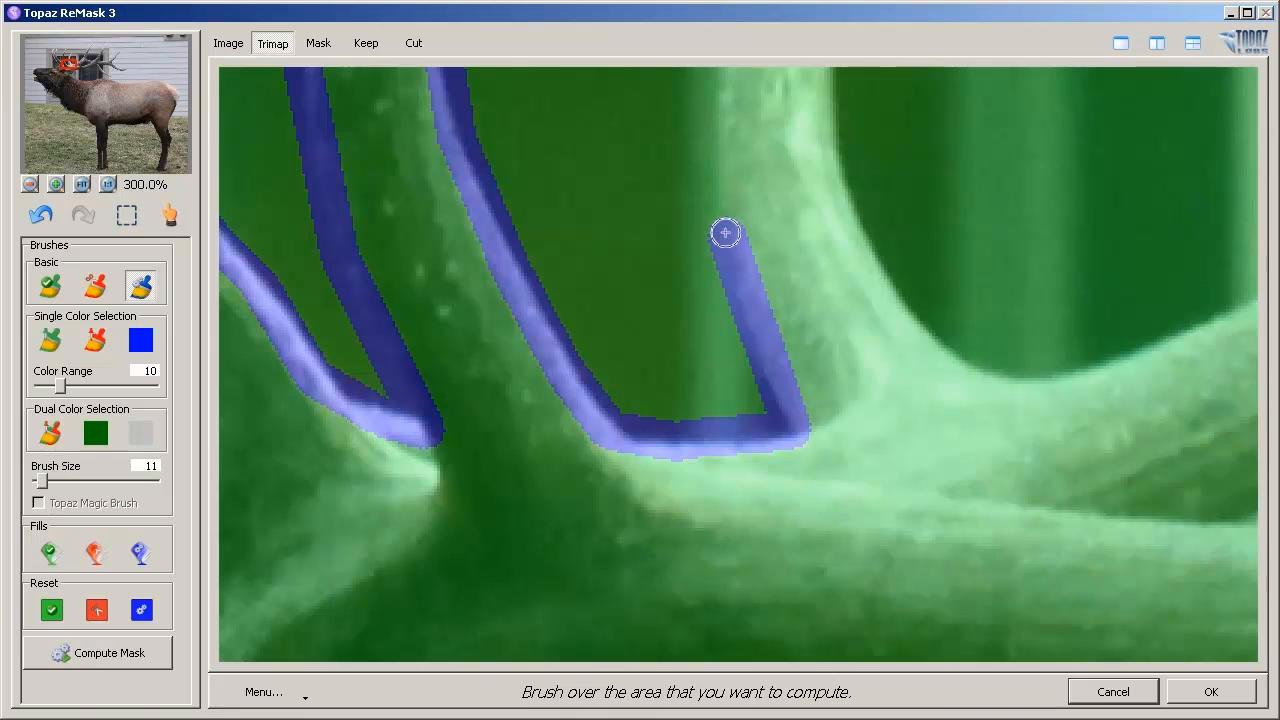
pyautogui.press('space')
pyautogui.moveTo(724, 232); pyautogui.dragTo(688, 485)
pyautogui.keyDown('shift'); pyautogui.click(684, 265); pyautogui.keyUp('shift')
pyautogui.keyDown('shift'); pyautogui.click(711, 144); pyautogui.keyUp('shift')
pyautogui.press('space')
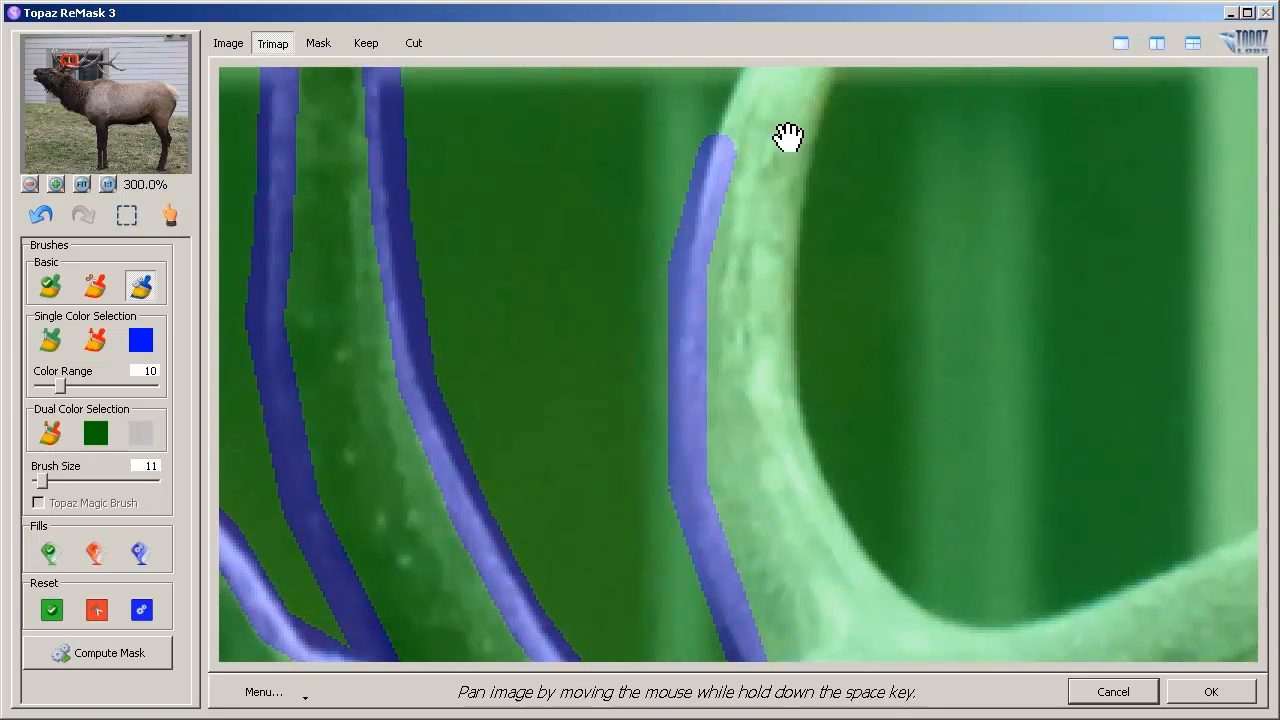
pyautogui.moveTo(786, 134); pyautogui.dragTo(723, 257)
pyautogui.keyDown('shift'); pyautogui.click(724, 255); pyautogui.keyUp('shift')
pyautogui.keyDown('shift'); pyautogui.click(789, 171); pyautogui.keyUp('shift')
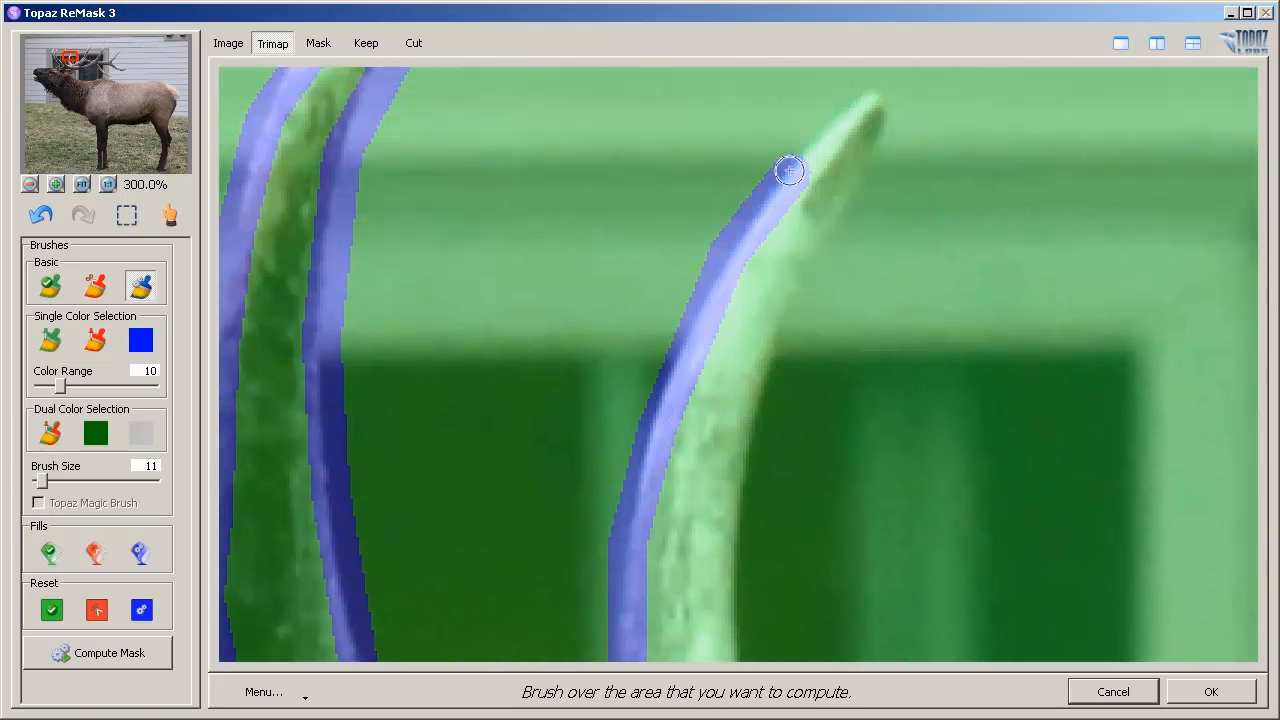
pyautogui.keyDown('shift'); pyautogui.click(869, 91); pyautogui.keyUp('shift')
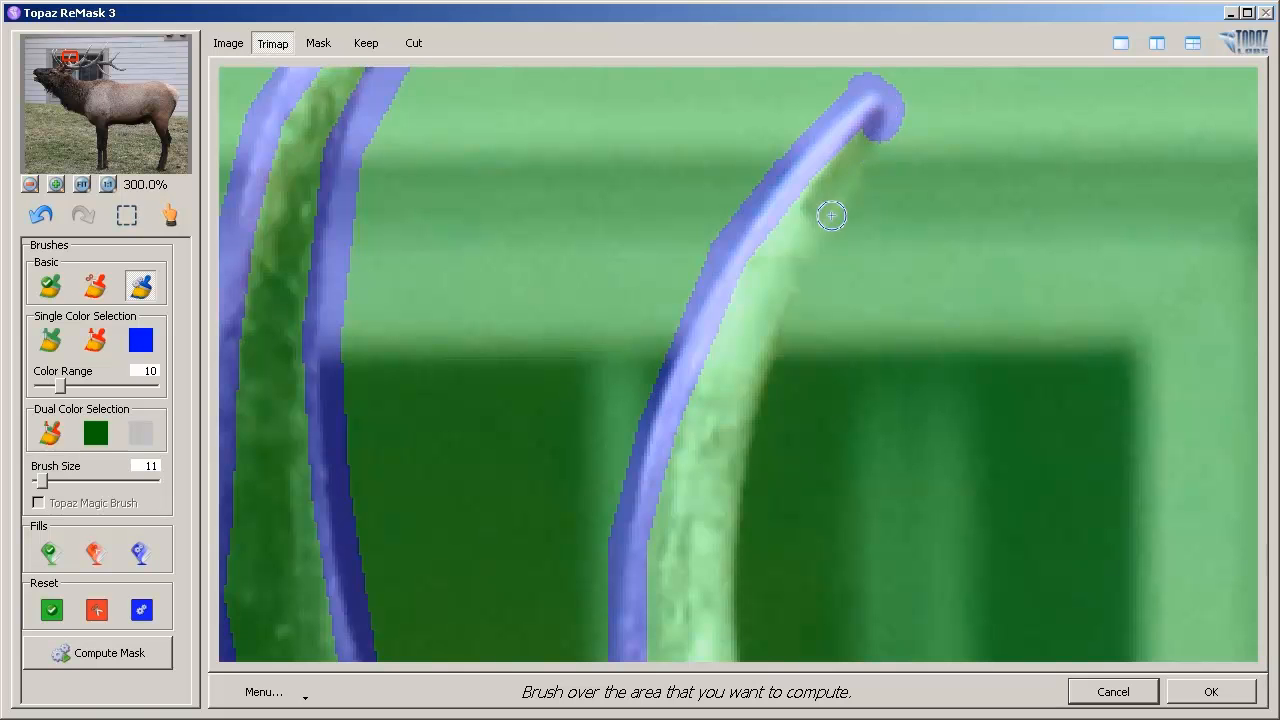
# - Outline the fourth tine's rear edge from below the tip down its inner curve
pyautogui.keyDown('shift'); pyautogui.click(774, 336); pyautogui.keyUp('shift')
pyautogui.press('space')
pyautogui.moveTo(782, 448); pyautogui.dragTo(759, 253)
pyautogui.keyDown('shift'); pyautogui.click(708, 346); pyautogui.keyUp('shift')
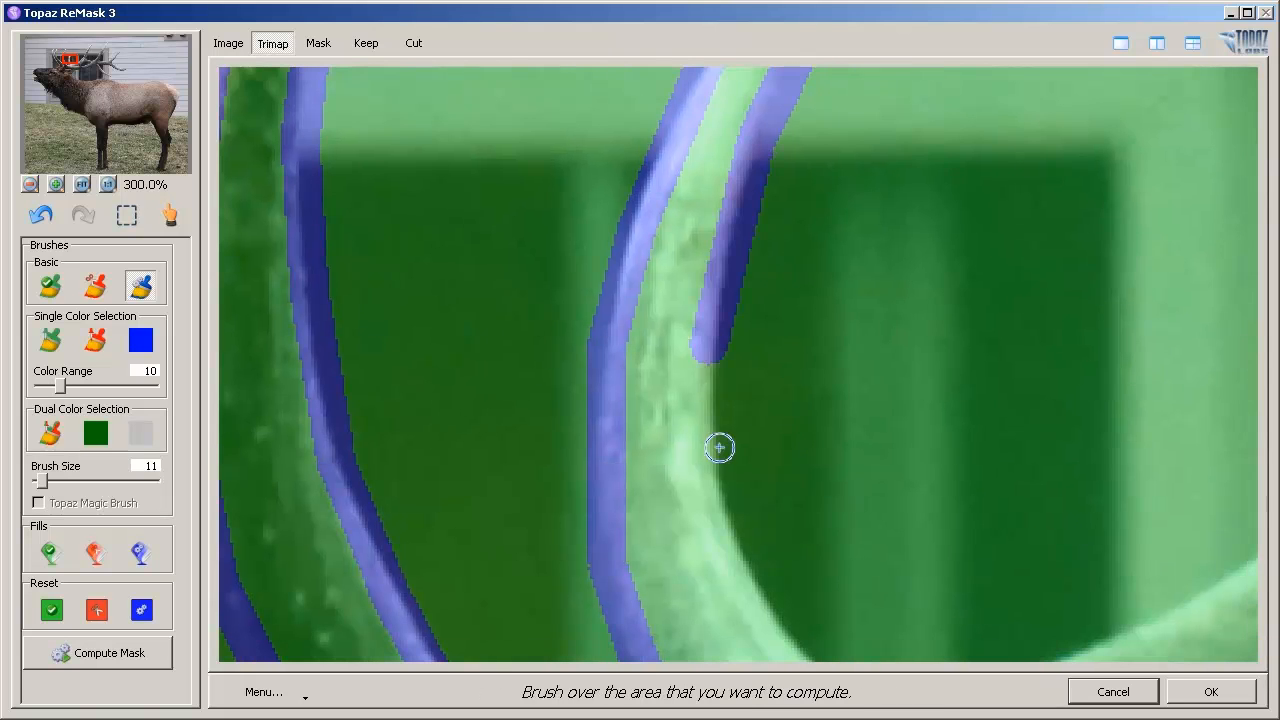
pyautogui.keyDown('shift'); pyautogui.click(722, 455); pyautogui.keyUp('shift')
pyautogui.keyDown('shift'); pyautogui.click(734, 534); pyautogui.keyUp('shift')
# - Outline the rounded hollow behind the fourth tine's base and the start of the rising main beam
pyautogui.press('space')
pyautogui.moveTo(765, 565); pyautogui.dragTo(657, 349)
pyautogui.keyDown('shift'); pyautogui.click(745, 475); pyautogui.keyUp('shift')
pyautogui.keyDown('shift'); pyautogui.click(826, 474); pyautogui.keyUp('shift')
pyautogui.keyDown('shift'); pyautogui.click(953, 448); pyautogui.keyUp('shift')
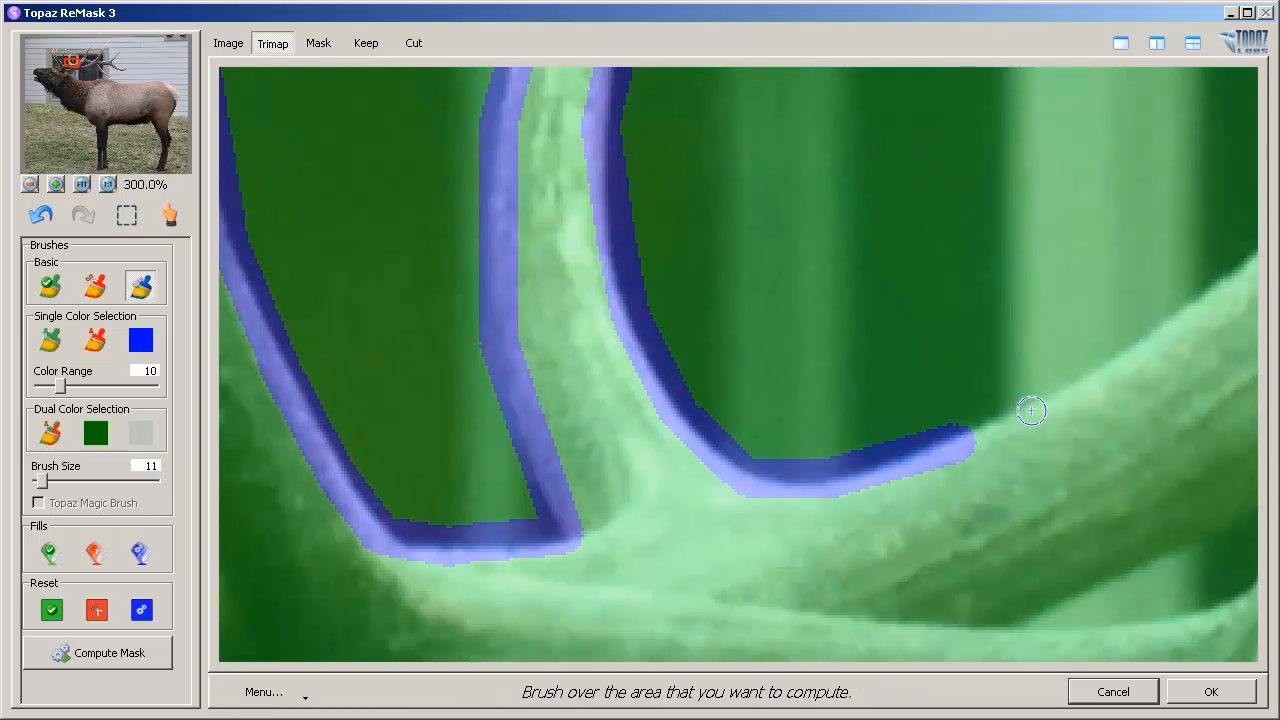
pyautogui.keyDown('shift'); pyautogui.click(1033, 408); pyautogui.keyUp('shift')
# - Outline the upper edge of the main beam as it rises into the tall fifth tine
pyautogui.press('space')
pyautogui.moveTo(1090, 370)
pyautogui.mouseDown()
pyautogui.moveTo(1020, 390)
pyautogui.moveTo(777, 409)
pyautogui.mouseUp()
pyautogui.keyDown('shift'); pyautogui.click(874, 329); pyautogui.keyUp('shift')
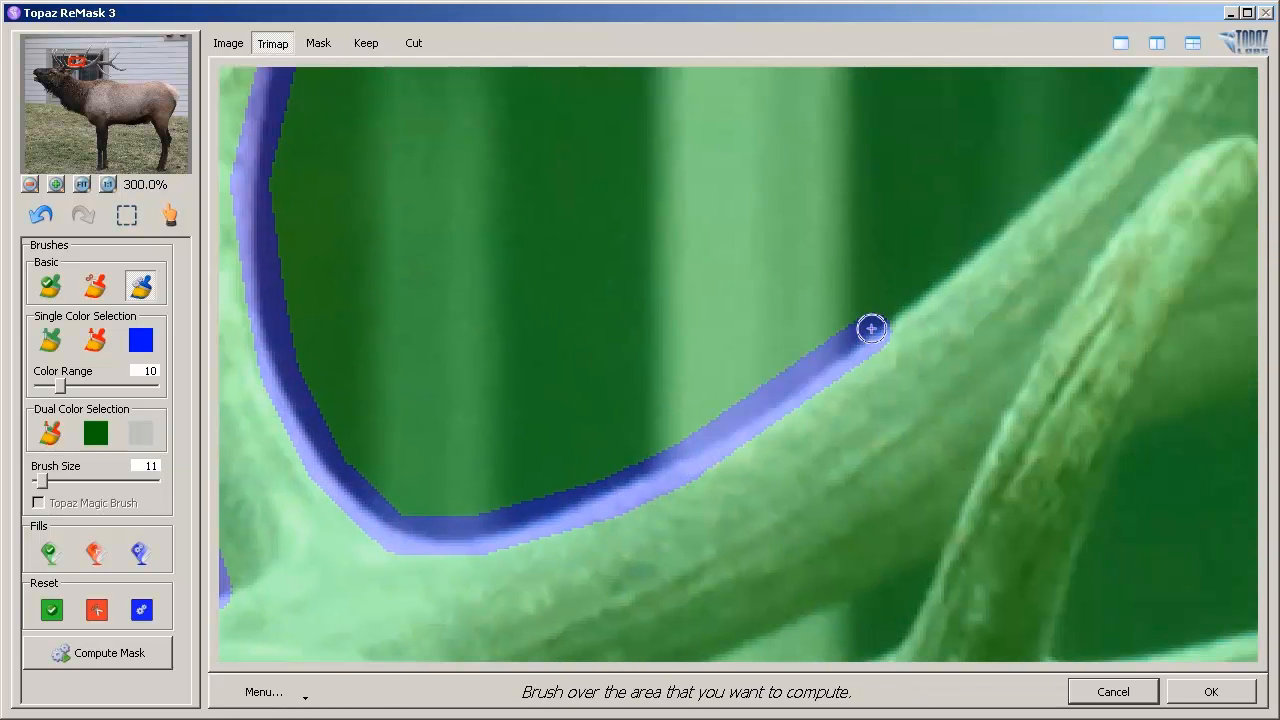
pyautogui.keyDown('shift'); pyautogui.click(965, 256); pyautogui.keyUp('shift')
pyautogui.keyDown('shift'); pyautogui.click(1096, 147); pyautogui.keyUp('shift')
pyautogui.press('space')
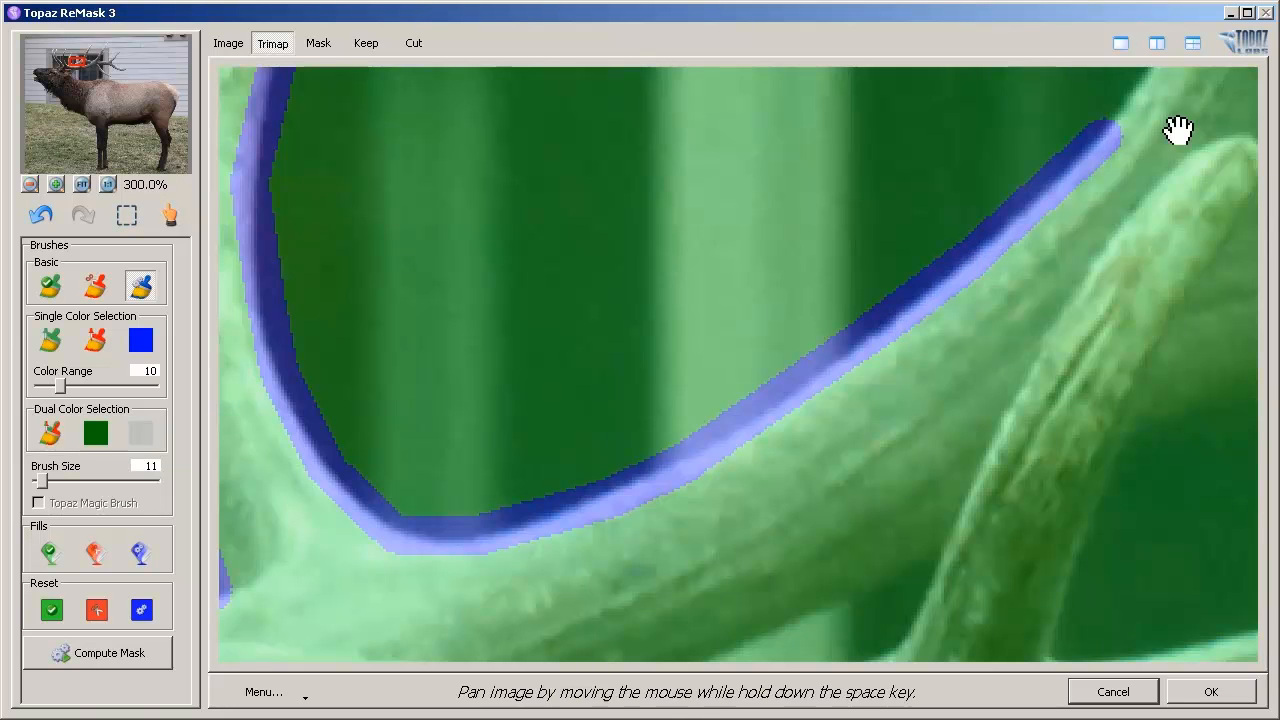
pyautogui.moveTo(1177, 129); pyautogui.dragTo(887, 235)
pyautogui.keyDown('shift'); pyautogui.click(951, 131); pyautogui.keyUp('shift')
pyautogui.press('space')
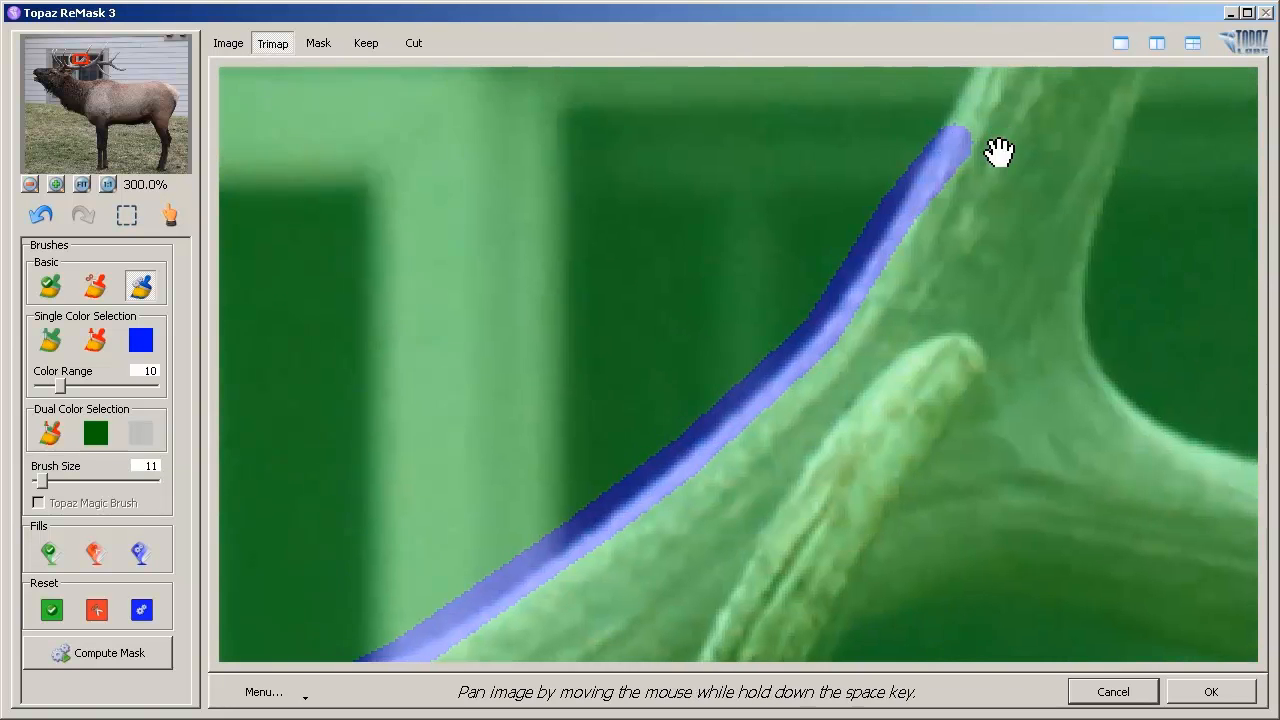
pyautogui.moveTo(1000, 149); pyautogui.dragTo(889, 234)
pyautogui.keyDown('shift'); pyautogui.click(895, 232); pyautogui.keyUp('shift')
pyautogui.keyDown('shift'); pyautogui.click(953, 150); pyautogui.keyUp('shift')
# - Outline the tall fifth tine's front edge up to its pointed tip with compute strokes at size 11
pyautogui.press('space')
pyautogui.moveTo(991, 137); pyautogui.dragTo(791, 517)
pyautogui.keyDown('shift'); pyautogui.click(851, 293); pyautogui.keyUp('shift')
pyautogui.keyDown('shift'); pyautogui.click(950, 152); pyautogui.keyUp('shift')
pyautogui.keyDown('shift'); pyautogui.click(1018, 95); pyautogui.keyUp('shift')
pyautogui.press('space')
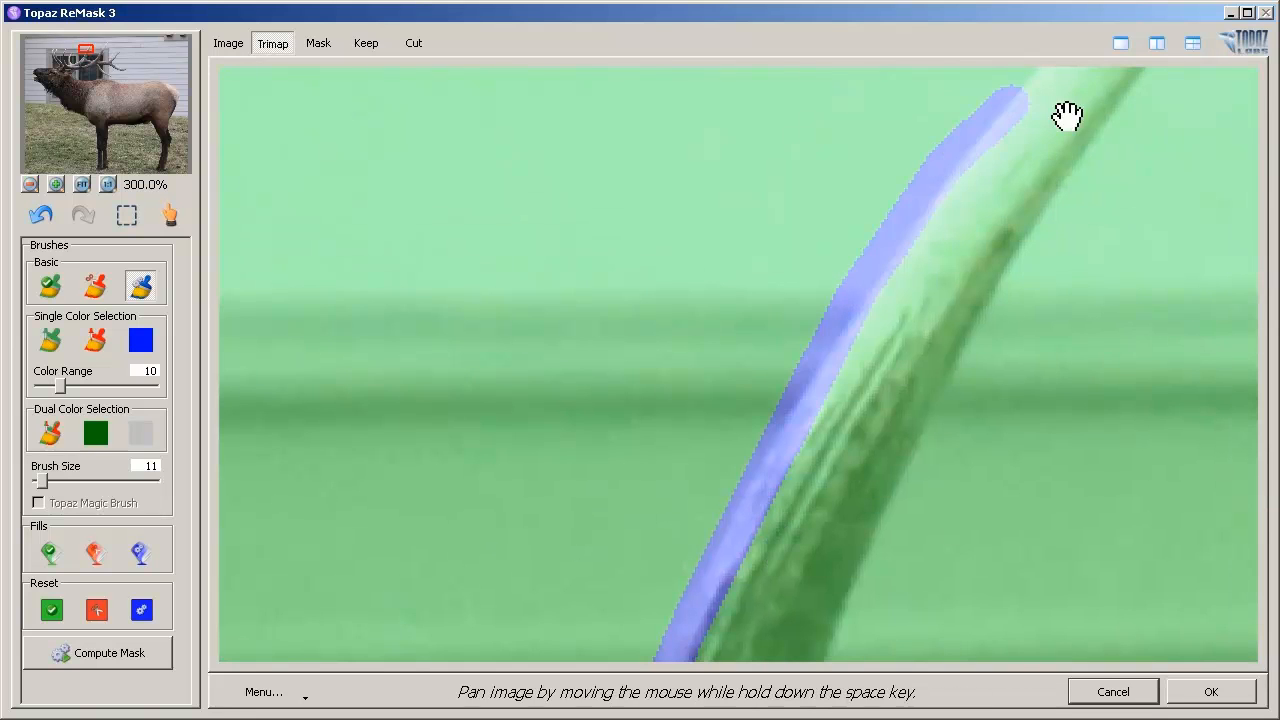
pyautogui.moveTo(1063, 114); pyautogui.dragTo(823, 486)
pyautogui.keyDown('shift'); pyautogui.click(884, 346); pyautogui.keyUp('shift')
pyautogui.keyDown('shift'); pyautogui.click(1016, 234); pyautogui.keyUp('shift')
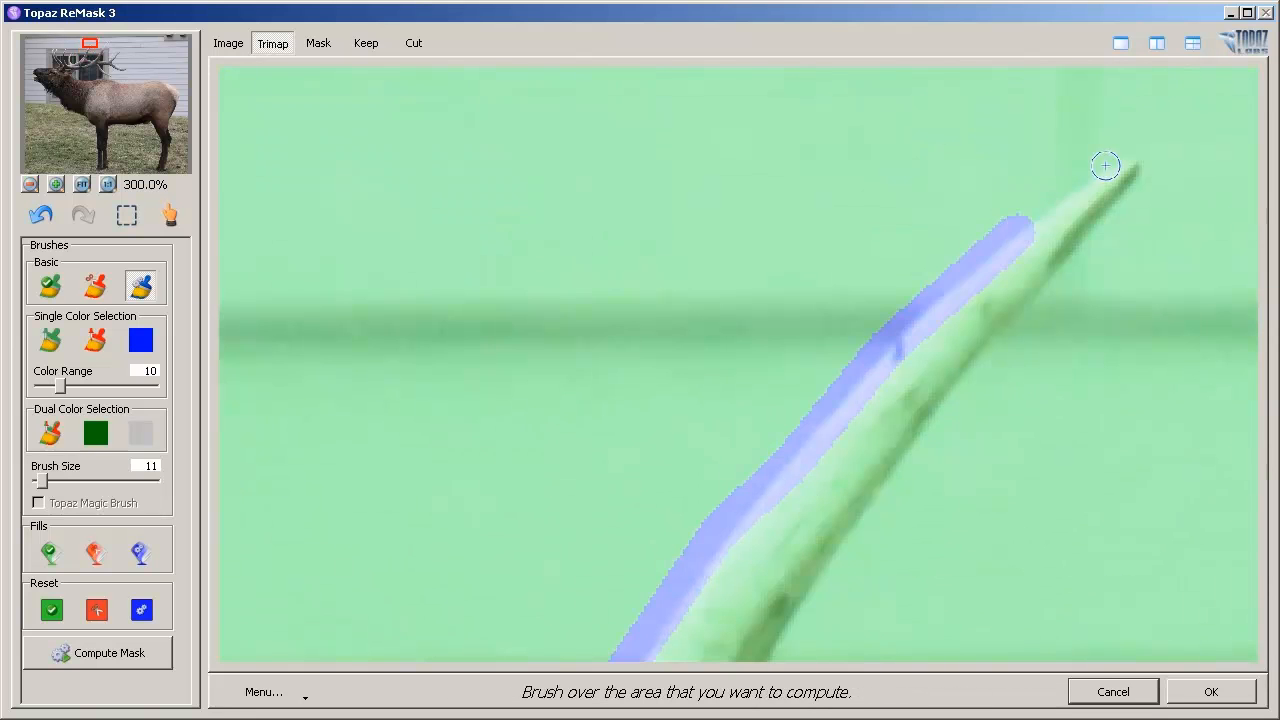
pyautogui.keyDown('shift'); pyautogui.click(1132, 158); pyautogui.keyUp('shift')
# - Outline the tall fifth tine's rear edge from the tip back down toward the main beam
pyautogui.keyDown('shift'); pyautogui.click(914, 424); pyautogui.keyUp('shift')
pyautogui.keyDown('shift'); pyautogui.click(828, 550); pyautogui.keyUp('shift')
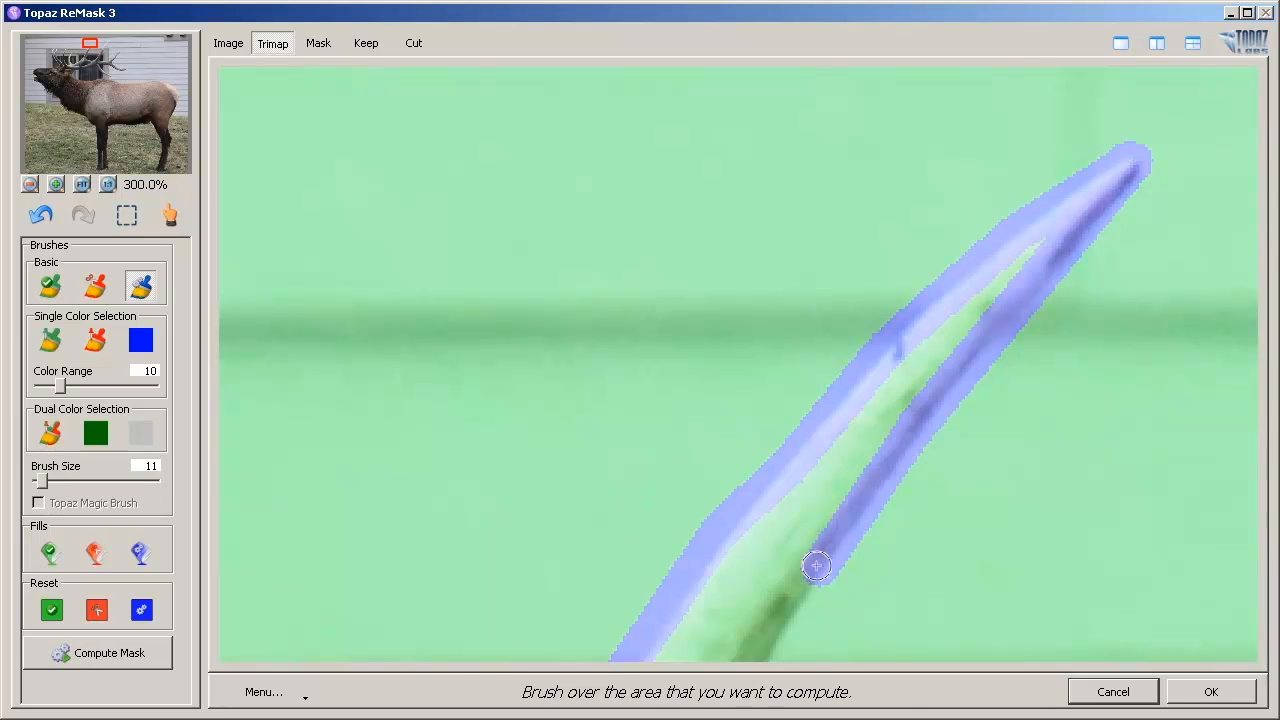
pyautogui.press('space')
pyautogui.moveTo(837, 615); pyautogui.dragTo(849, 323)
pyautogui.keyDown('shift'); pyautogui.click(703, 514); pyautogui.keyUp('shift')
pyautogui.press('space')
pyautogui.moveTo(703, 514)
pyautogui.mouseDown()
pyautogui.moveTo(726, 446)
pyautogui.moveTo(737, 223)
pyautogui.mouseUp()
pyautogui.keyDown('shift'); pyautogui.click(645, 412); pyautogui.keyUp('shift')
pyautogui.keyDown('shift'); pyautogui.click(604, 527); pyautogui.keyUp('shift')
# - Outline the hollow behind the tall fifth tine and along the beam up to the crossing antler branch
pyautogui.press('space')
pyautogui.moveTo(617, 591); pyautogui.dragTo(797, 203)
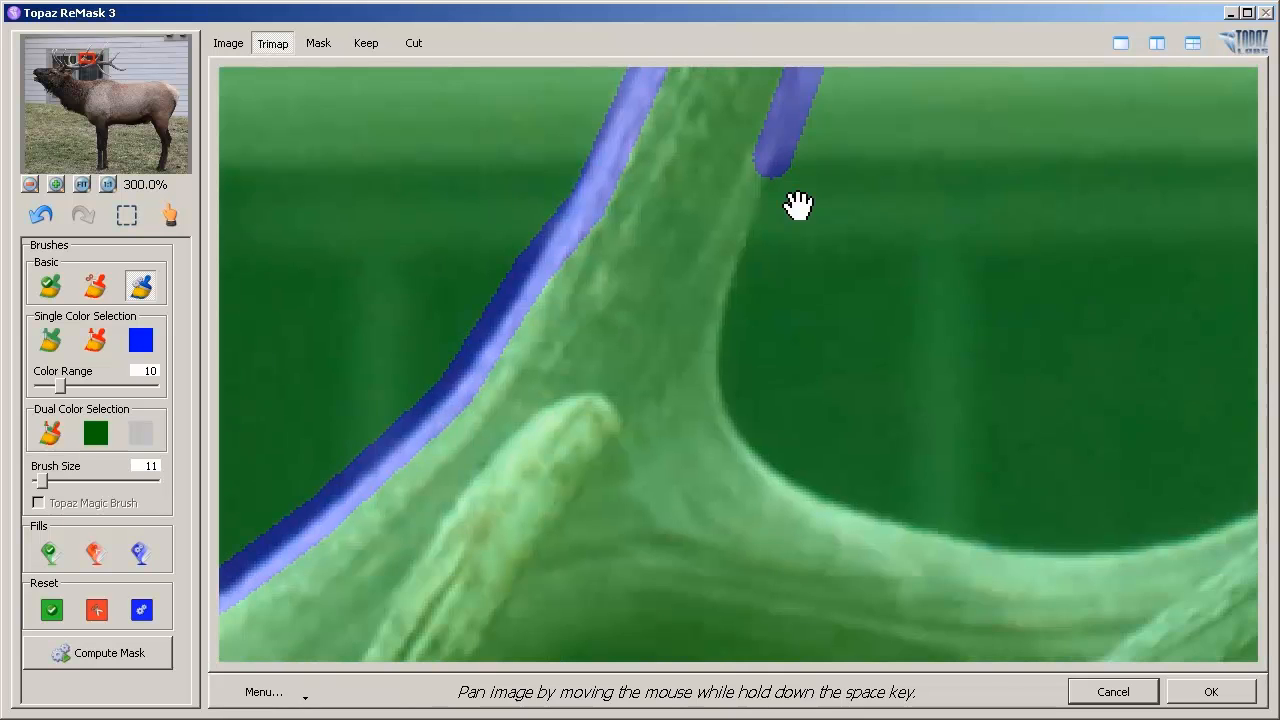
pyautogui.keyDown('shift'); pyautogui.click(711, 363); pyautogui.keyUp('shift')
pyautogui.keyDown('shift'); pyautogui.click(735, 450); pyautogui.keyUp('shift')
pyautogui.keyDown('shift'); pyautogui.click(904, 525); pyautogui.keyUp('shift')
pyautogui.keyDown('shift'); pyautogui.click(994, 534); pyautogui.keyUp('shift')
pyautogui.press('space')
pyautogui.moveTo(994, 534)
pyautogui.mouseDown()
pyautogui.moveTo(894, 449)
pyautogui.moveTo(711, 383)
pyautogui.mouseUp()
pyautogui.keyDown('shift'); pyautogui.click(737, 405); pyautogui.keyUp('shift')
pyautogui.keyDown('shift'); pyautogui.click(857, 334); pyautogui.keyUp('shift')
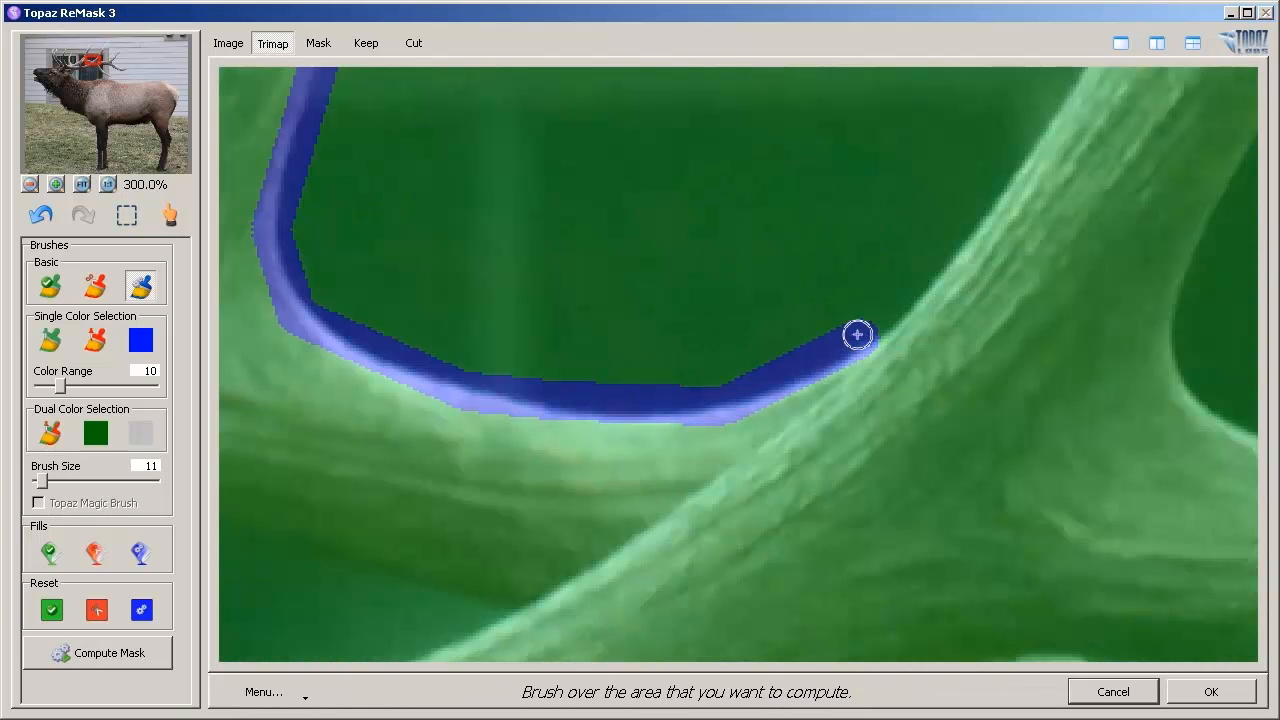
# - Outline the lower front edge of the tall sixth tine, rising from the hollow, with compute strokes at size 11
pyautogui.keyDown('shift'); pyautogui.click(995, 232); pyautogui.keyUp('shift')
pyautogui.press('space')
pyautogui.moveTo(995, 232); pyautogui.dragTo(665, 541)
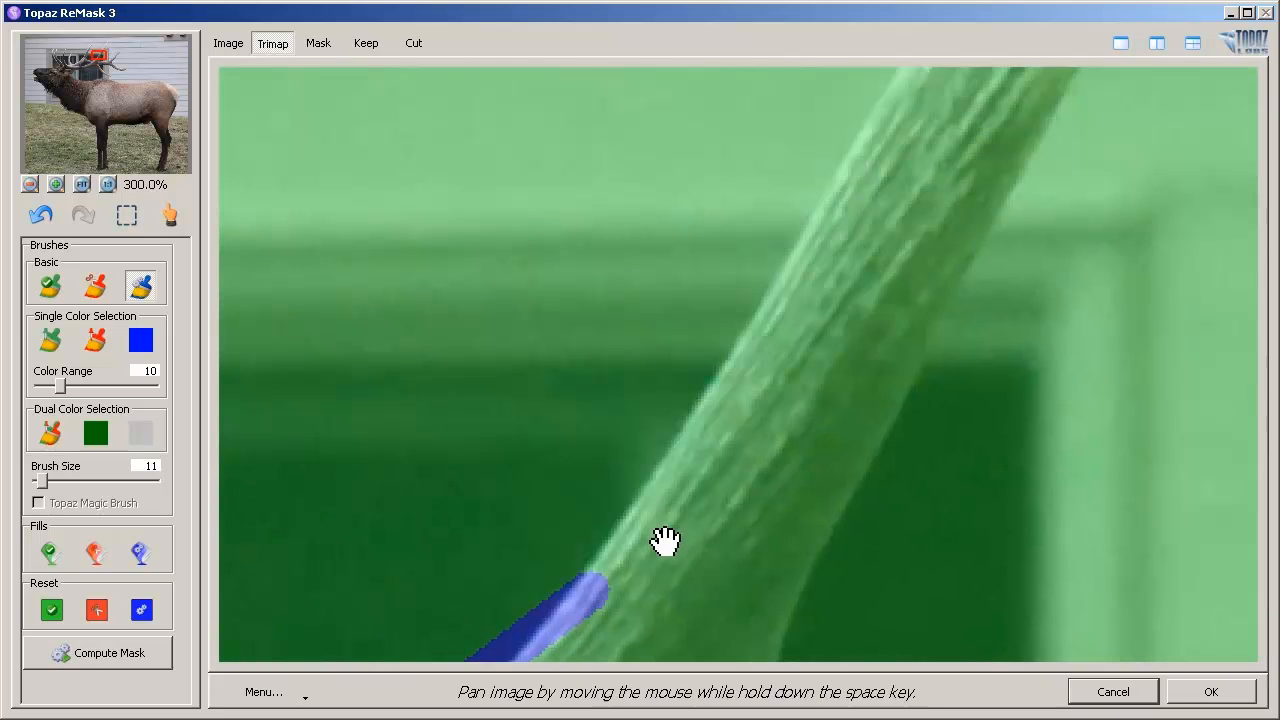
pyautogui.keyDown('shift'); pyautogui.click(764, 308); pyautogui.keyUp('shift')
pyautogui.keyDown('shift'); pyautogui.click(845, 158); pyautogui.keyUp('shift')
pyautogui.press('space')
pyautogui.moveTo(920, 149); pyautogui.dragTo(731, 285)
pyautogui.keyDown('shift'); pyautogui.click(740, 280); pyautogui.keyUp('shift')
pyautogui.keyDown('shift'); pyautogui.click(812, 148); pyautogui.keyUp('shift')
# - Outline the upper front edge of the tall sixth tine and round its tip with compute strokes
pyautogui.press('space')
pyautogui.moveTo(915, 205); pyautogui.dragTo(716, 376)
pyautogui.keyDown('shift'); pyautogui.click(678, 294); pyautogui.keyUp('shift')
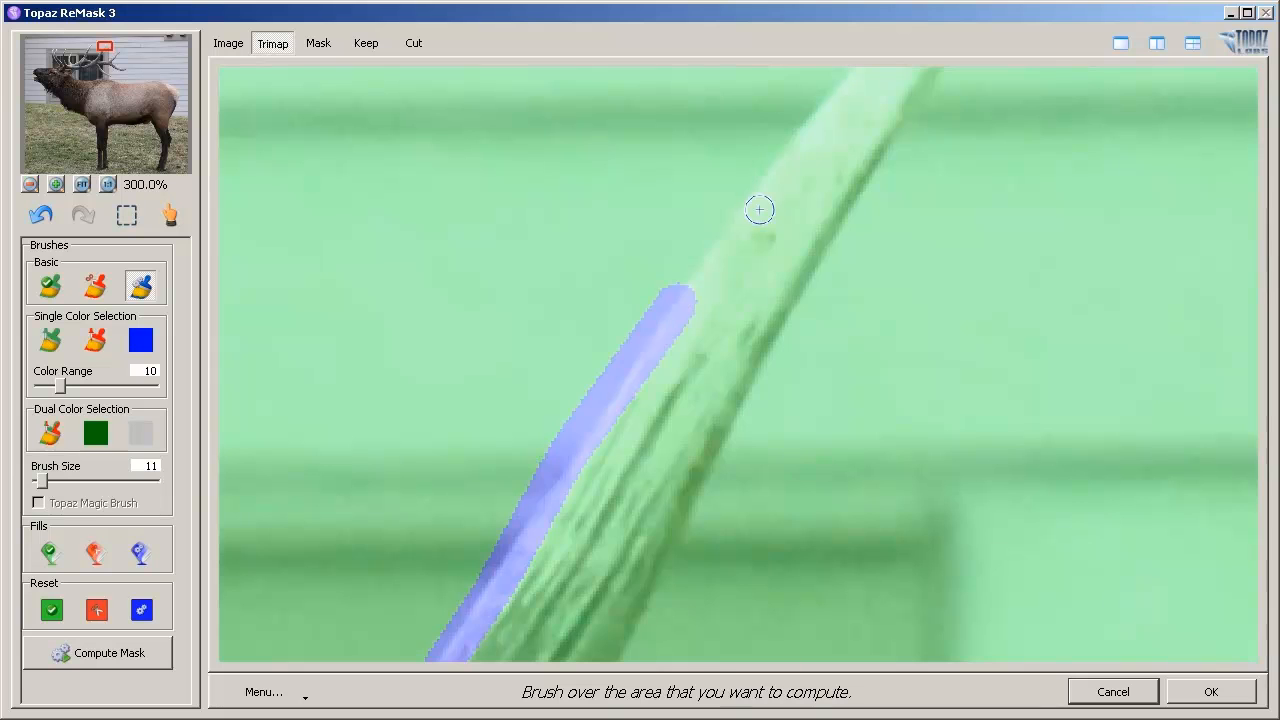
pyautogui.keyDown('shift'); pyautogui.click(772, 160); pyautogui.keyUp('shift')
pyautogui.press('space')
pyautogui.moveTo(834, 157); pyautogui.dragTo(669, 443)
pyautogui.keyDown('shift'); pyautogui.click(716, 297); pyautogui.keyUp('shift')
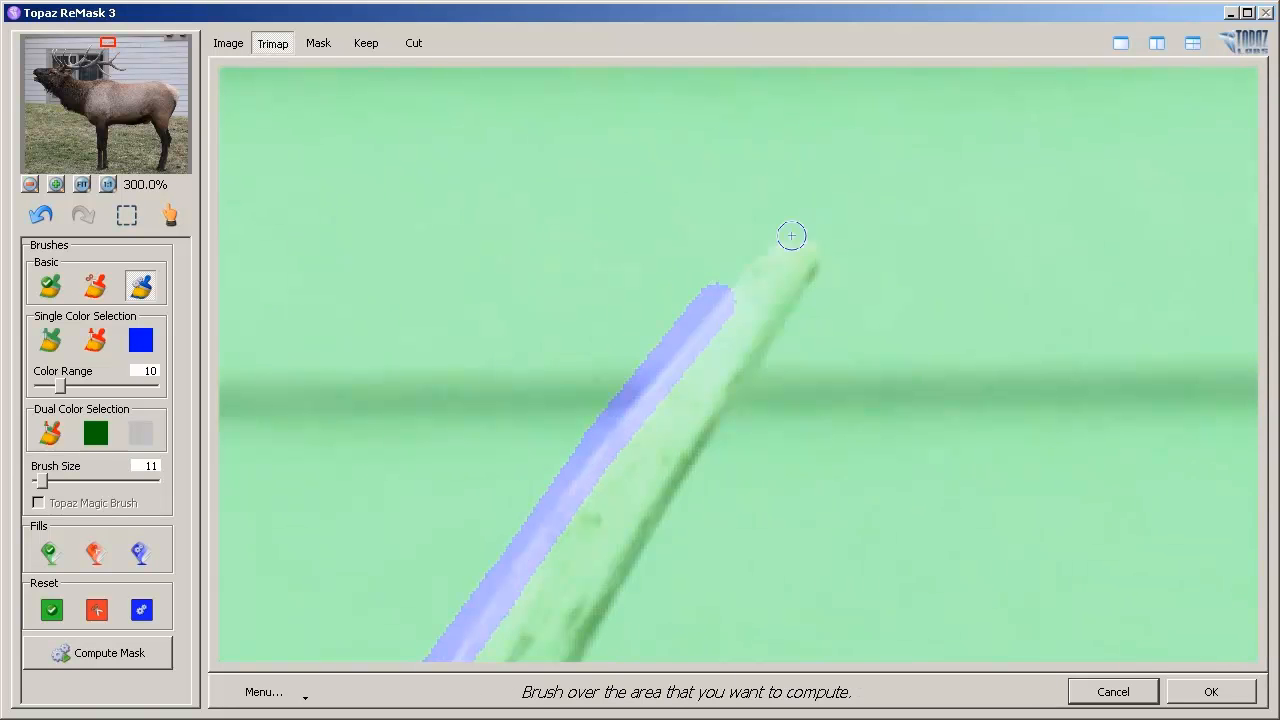
pyautogui.keyDown('shift'); pyautogui.click(795, 234); pyautogui.keyUp('shift')
pyautogui.keyDown('shift'); pyautogui.click(821, 257); pyautogui.keyUp('shift')
# - Outline the upper rear edge of the tall sixth tine, working down from its tip
pyautogui.keyDown('shift'); pyautogui.click(806, 294); pyautogui.keyUp('shift')
pyautogui.press('space')
pyautogui.moveTo(780, 413); pyautogui.dragTo(871, 244)
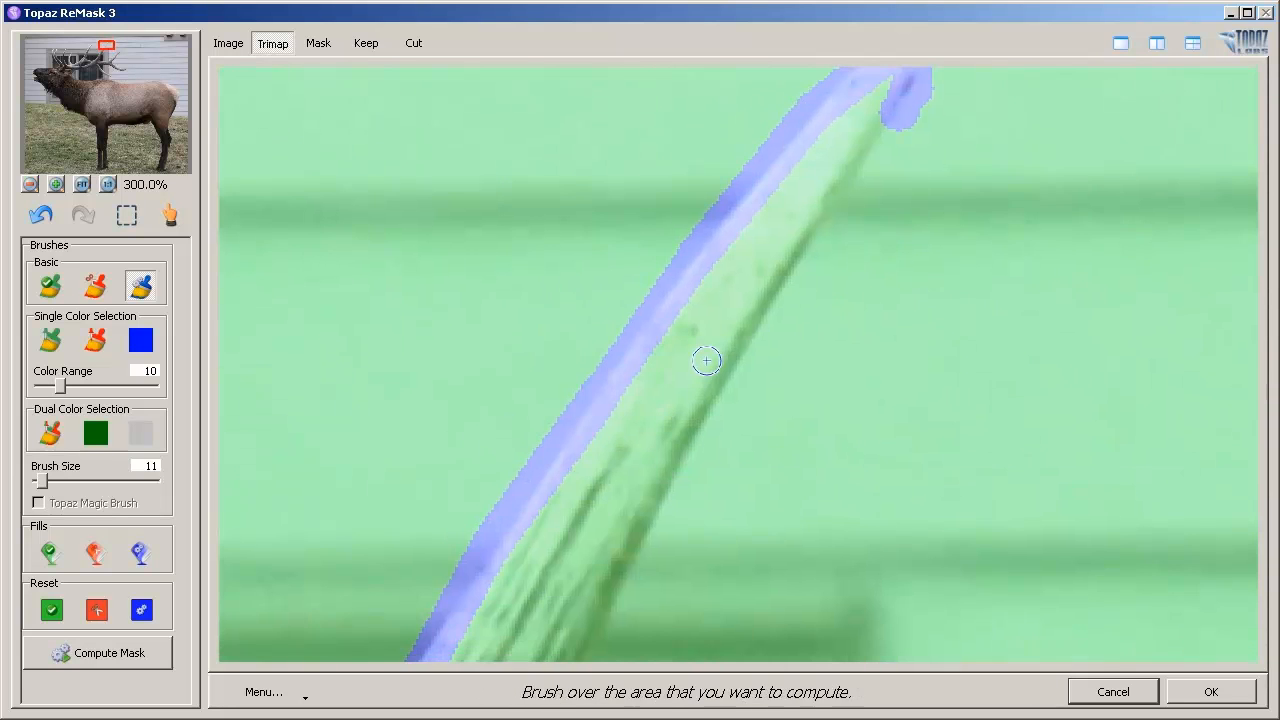
pyautogui.keyDown('shift'); pyautogui.click(714, 392); pyautogui.keyUp('shift')
pyautogui.press('space')
pyautogui.moveTo(714, 392); pyautogui.dragTo(684, 367)
pyautogui.keyDown('shift'); pyautogui.click(684, 367); pyautogui.keyUp('shift')
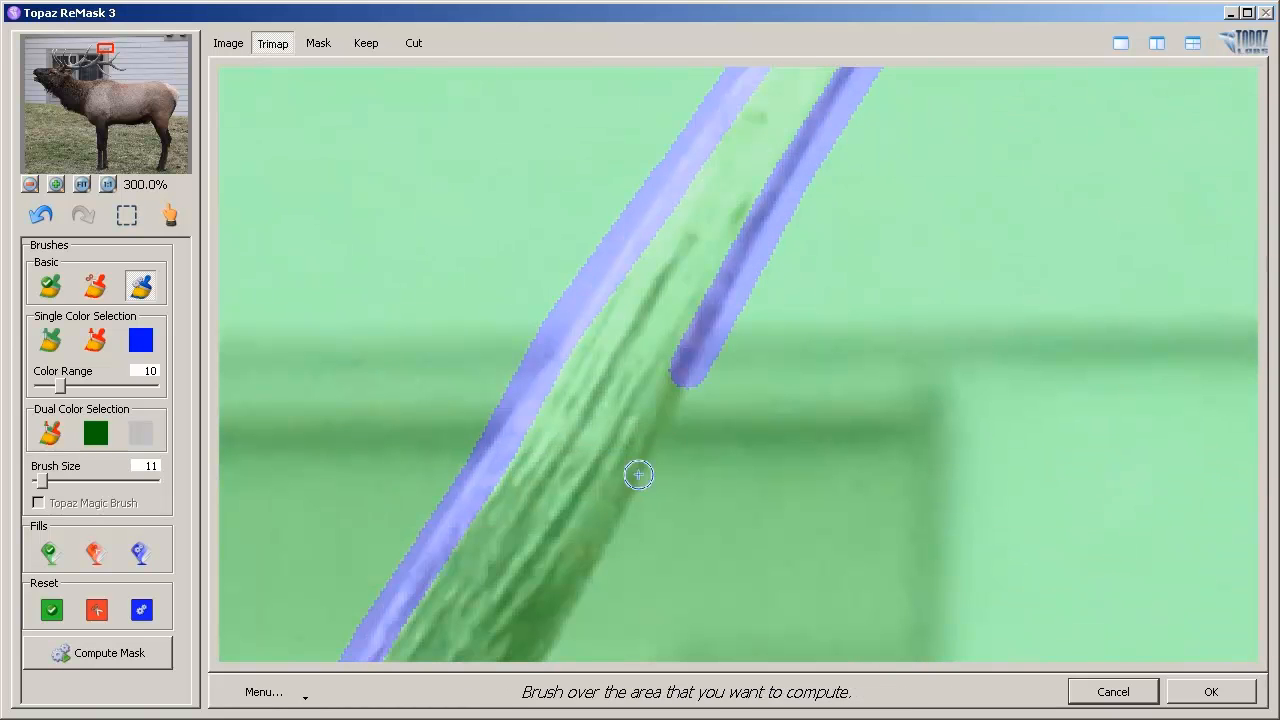
pyautogui.keyDown('shift'); pyautogui.click(637, 474); pyautogui.keyUp('shift')
# - Outline the lower rear edge of the tall sixth tine down to its base at the main beam
pyautogui.press('space')
pyautogui.moveTo(609, 560)
pyautogui.mouseDown()
pyautogui.moveTo(723, 431)
pyautogui.moveTo(736, 395)
pyautogui.mouseUp()
pyautogui.keyDown('shift'); pyautogui.click(669, 446); pyautogui.keyUp('shift')
pyautogui.keyDown('shift'); pyautogui.click(622, 530); pyautogui.keyUp('shift')
pyautogui.press('space')
pyautogui.moveTo(668, 582); pyautogui.dragTo(813, 411)
pyautogui.keyDown('shift'); pyautogui.click(676, 534); pyautogui.keyUp('shift')
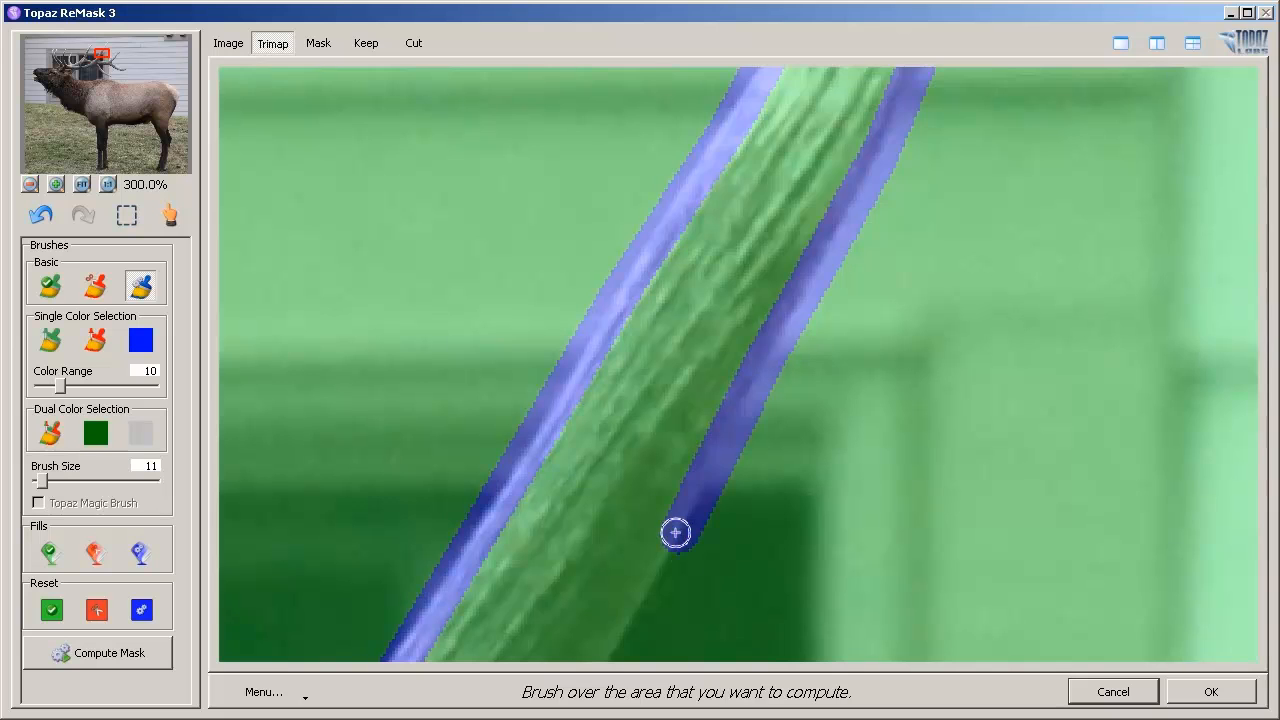
pyautogui.press('space')
pyautogui.moveTo(688, 563); pyautogui.dragTo(820, 349)
pyautogui.keyDown('shift'); pyautogui.click(714, 456); pyautogui.keyUp('shift')
pyautogui.keyDown('shift'); pyautogui.click(674, 597); pyautogui.keyUp('shift')
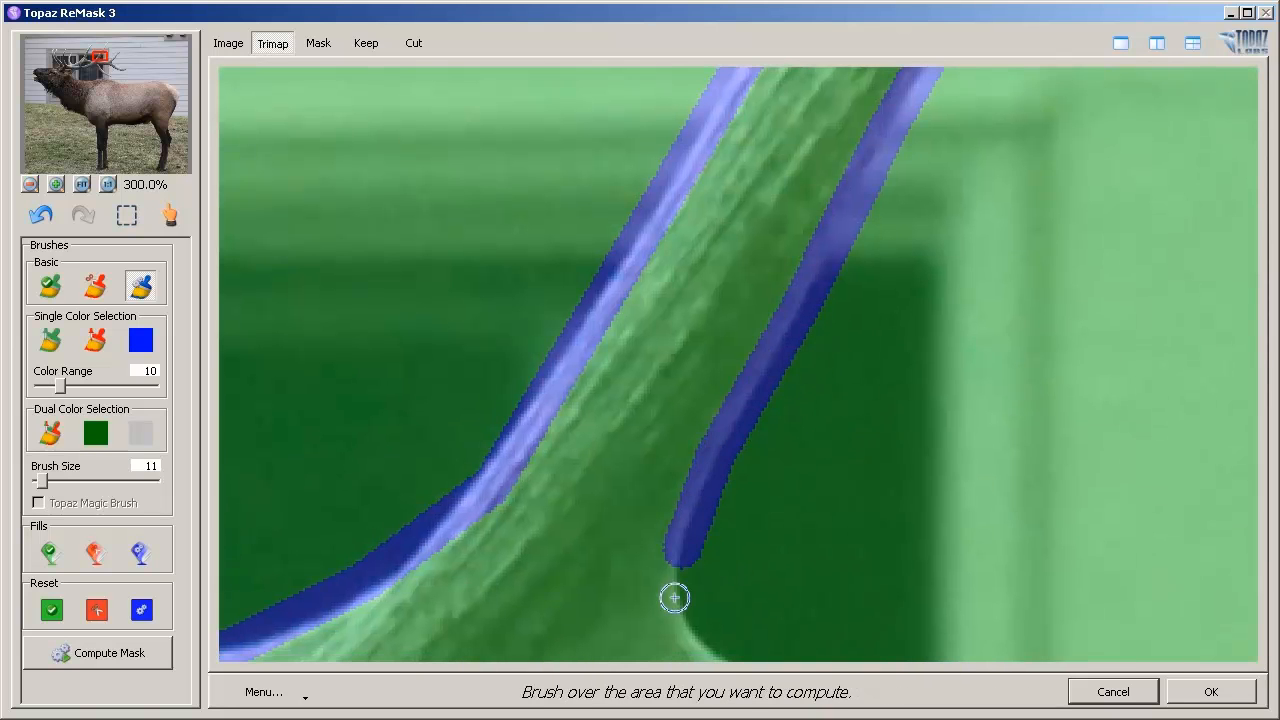
# - Outline the hollow behind the sixth tine and along the top edge of the main beam
pyautogui.press('space')
pyautogui.moveTo(731, 611); pyautogui.dragTo(654, 340)
pyautogui.keyDown('shift'); pyautogui.click(656, 402); pyautogui.keyUp('shift')
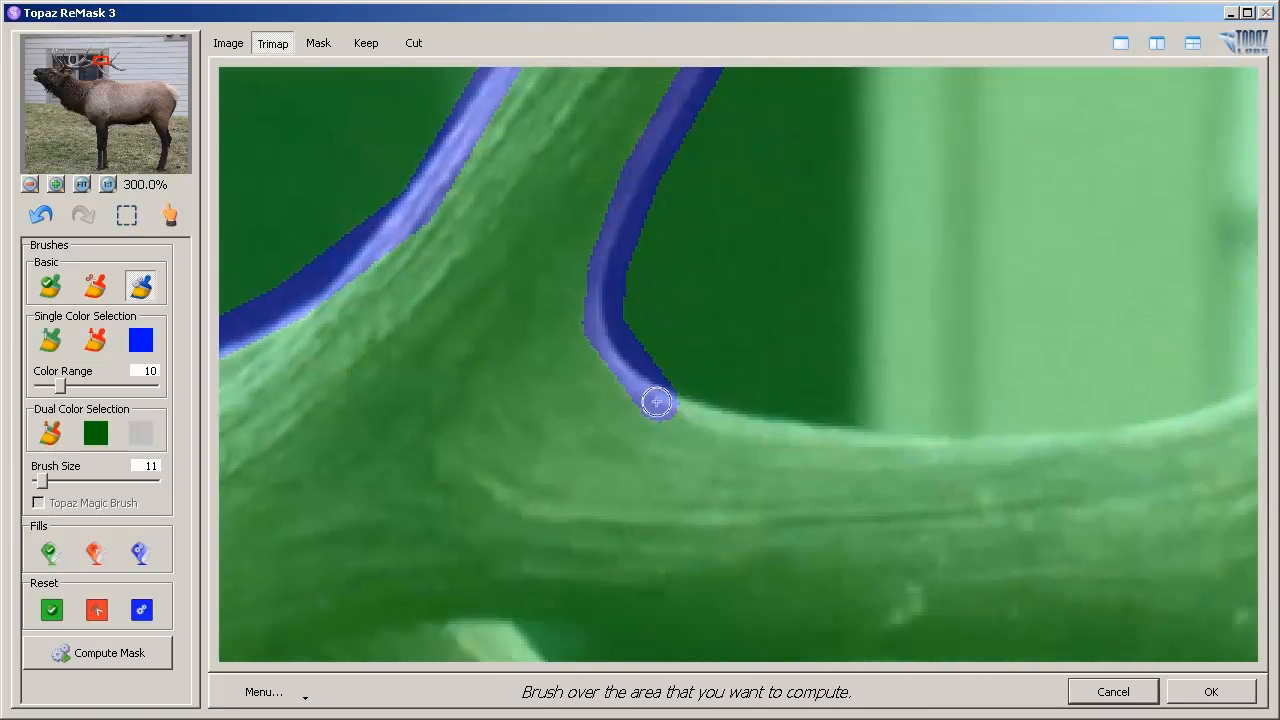
pyautogui.keyDown('shift'); pyautogui.click(776, 430); pyautogui.keyUp('shift')
pyautogui.keyDown('shift'); pyautogui.click(897, 437); pyautogui.keyUp('shift')
pyautogui.keyDown('shift'); pyautogui.click(998, 441); pyautogui.keyUp('shift')
pyautogui.keyDown('shift'); pyautogui.click(1102, 440); pyautogui.keyUp('shift')
# - Outline the upper edge of the main beam where it curves up into the rear upward tine
pyautogui.press('space')
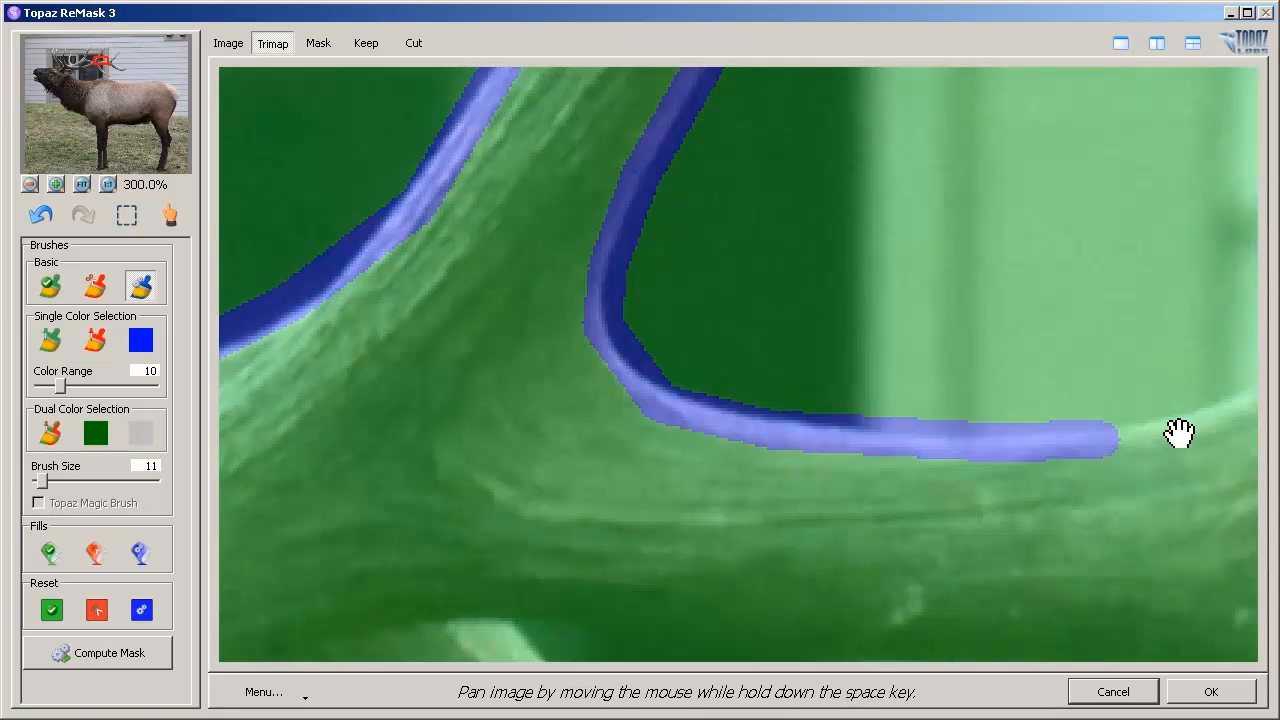
pyautogui.moveTo(1179, 432); pyautogui.dragTo(800, 478)
pyautogui.keyDown('shift'); pyautogui.click(943, 423); pyautogui.keyUp('shift')
pyautogui.keyDown('shift'); pyautogui.click(1070, 318); pyautogui.keyUp('shift')
pyautogui.keyDown('shift'); pyautogui.click(1178, 204); pyautogui.keyUp('shift')
# - Outline the front edge of the rear upward tine up to its pointed tip
pyautogui.press('space')
pyautogui.moveTo(1200, 172)
pyautogui.mouseDown()
pyautogui.moveTo(891, 323)
pyautogui.moveTo(791, 397)
pyautogui.mouseUp()
pyautogui.keyDown('shift'); pyautogui.click(902, 288); pyautogui.keyUp('shift')
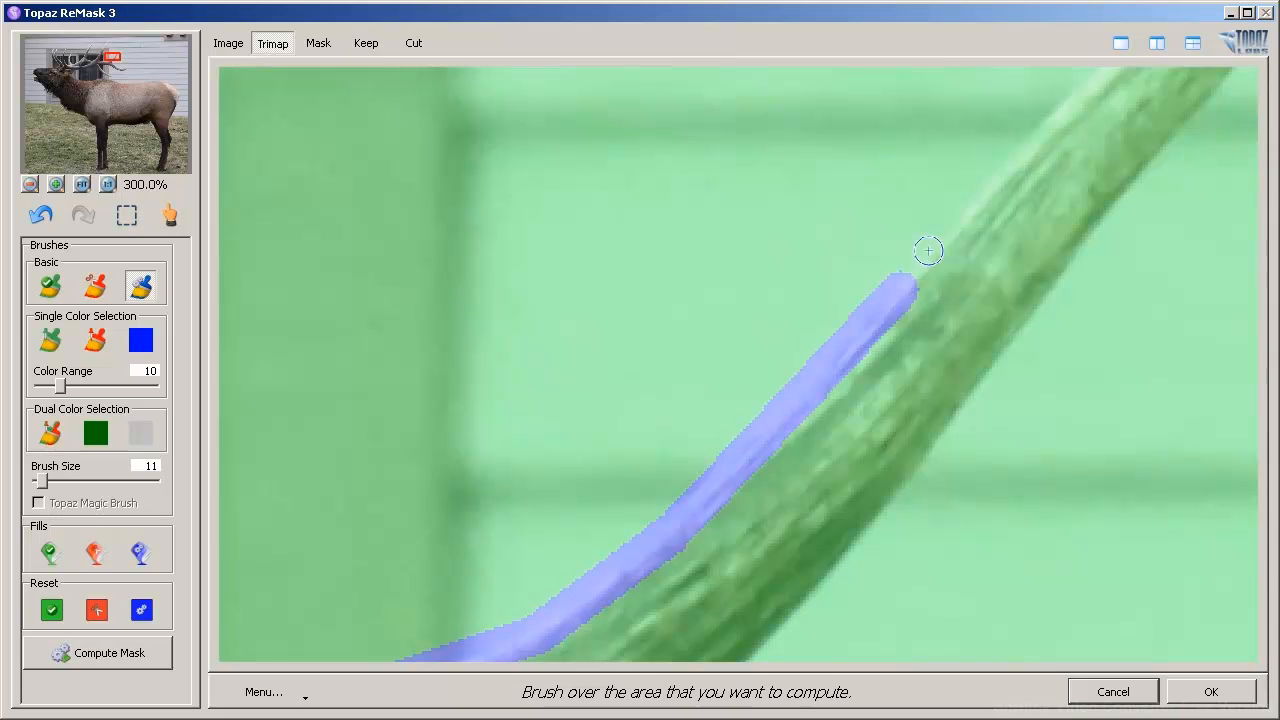
pyautogui.keyDown('shift'); pyautogui.click(998, 160); pyautogui.keyUp('shift')
pyautogui.press('space')
pyautogui.moveTo(1077, 133); pyautogui.dragTo(777, 374)
pyautogui.keyDown('shift'); pyautogui.click(829, 270); pyautogui.keyUp('shift')
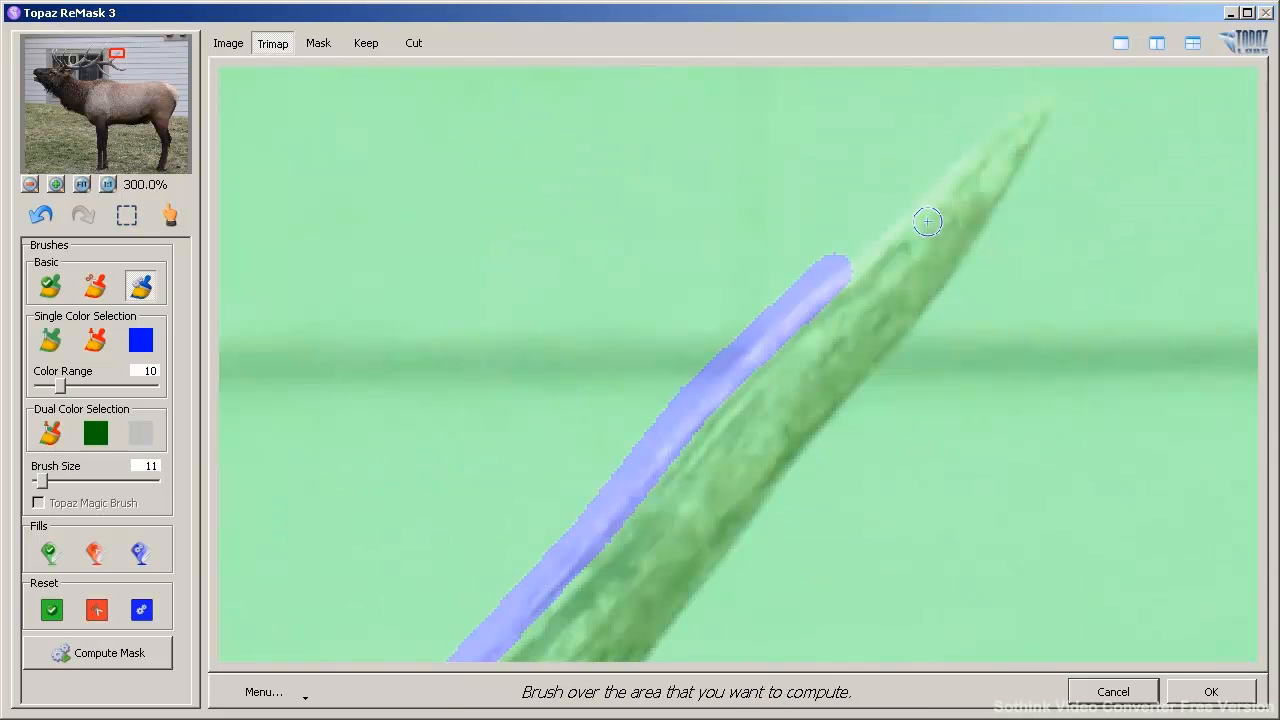
pyautogui.keyDown('shift'); pyautogui.click(937, 186); pyautogui.keyUp('shift')
pyautogui.keyDown('shift'); pyautogui.click(1034, 108); pyautogui.keyUp('shift')
# - Outline the rear edge of the rear upward tine from the tip down to the end fork
pyautogui.keyDown('shift'); pyautogui.click(971, 243); pyautogui.keyUp('shift')
pyautogui.keyDown('shift'); pyautogui.click(823, 414); pyautogui.keyUp('shift')
pyautogui.press('space')
pyautogui.moveTo(823, 414); pyautogui.dragTo(958, 22)
pyautogui.keyDown('shift'); pyautogui.click(757, 226); pyautogui.keyUp('shift')
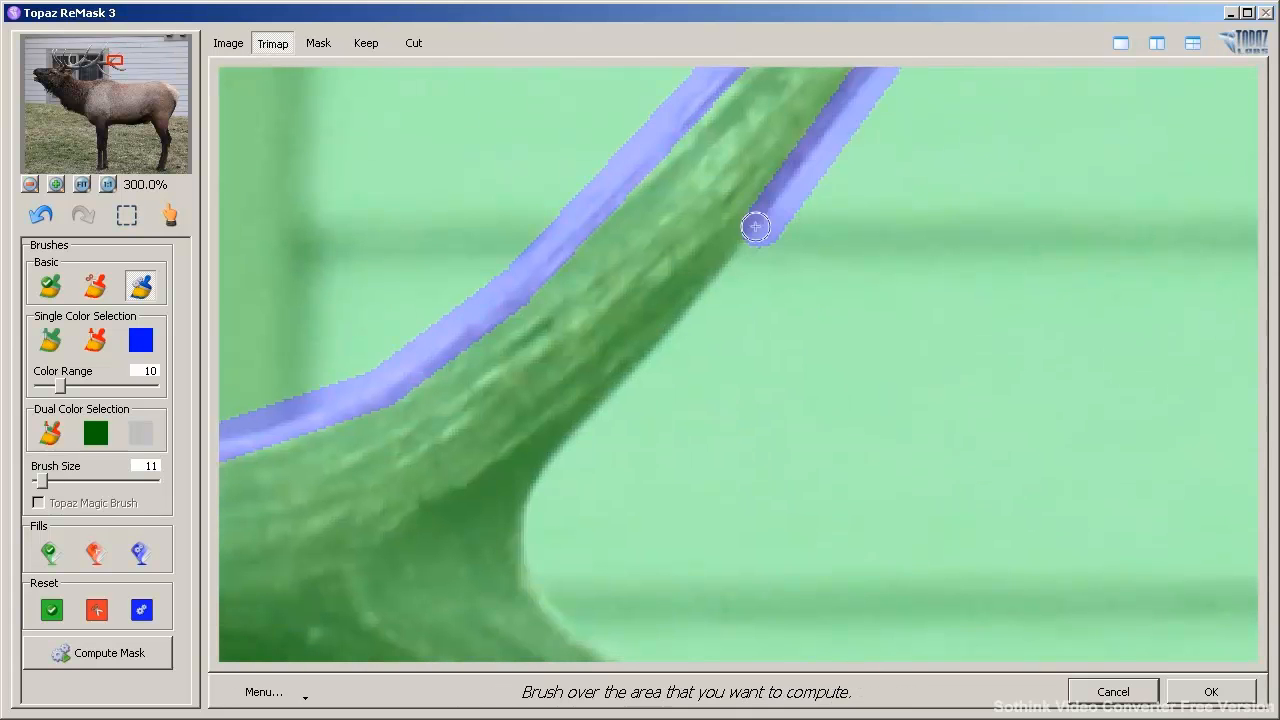
pyautogui.keyDown('shift'); pyautogui.click(657, 333); pyautogui.keyUp('shift')
pyautogui.keyDown('shift'); pyautogui.click(571, 426); pyautogui.keyUp('shift')
pyautogui.keyDown('shift'); pyautogui.click(520, 506); pyautogui.keyUp('shift')
# - Outline the inner curve of the end fork and the start of the rearmost tine's upper edge
pyautogui.press('space')
pyautogui.moveTo(520, 506); pyautogui.dragTo(497, 294)
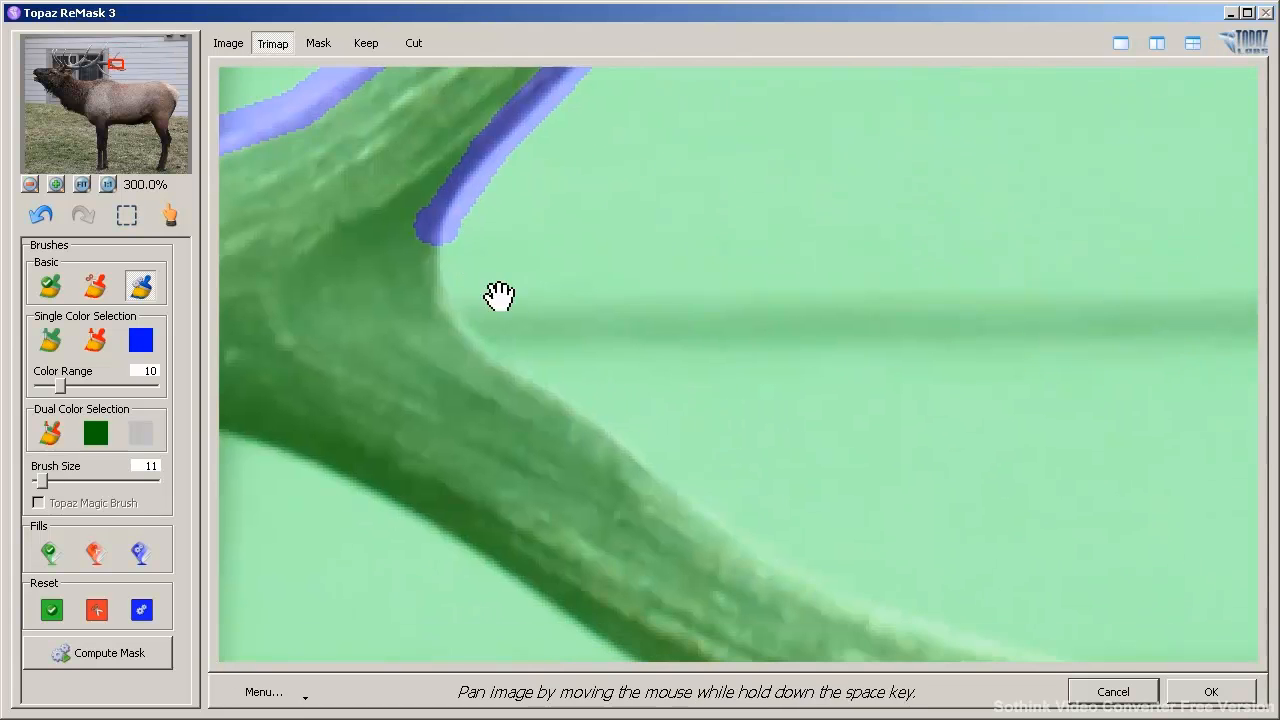
pyautogui.keyDown('shift'); pyautogui.click(491, 366); pyautogui.keyUp('shift')
pyautogui.keyDown('shift'); pyautogui.click(608, 401); pyautogui.keyUp('shift')
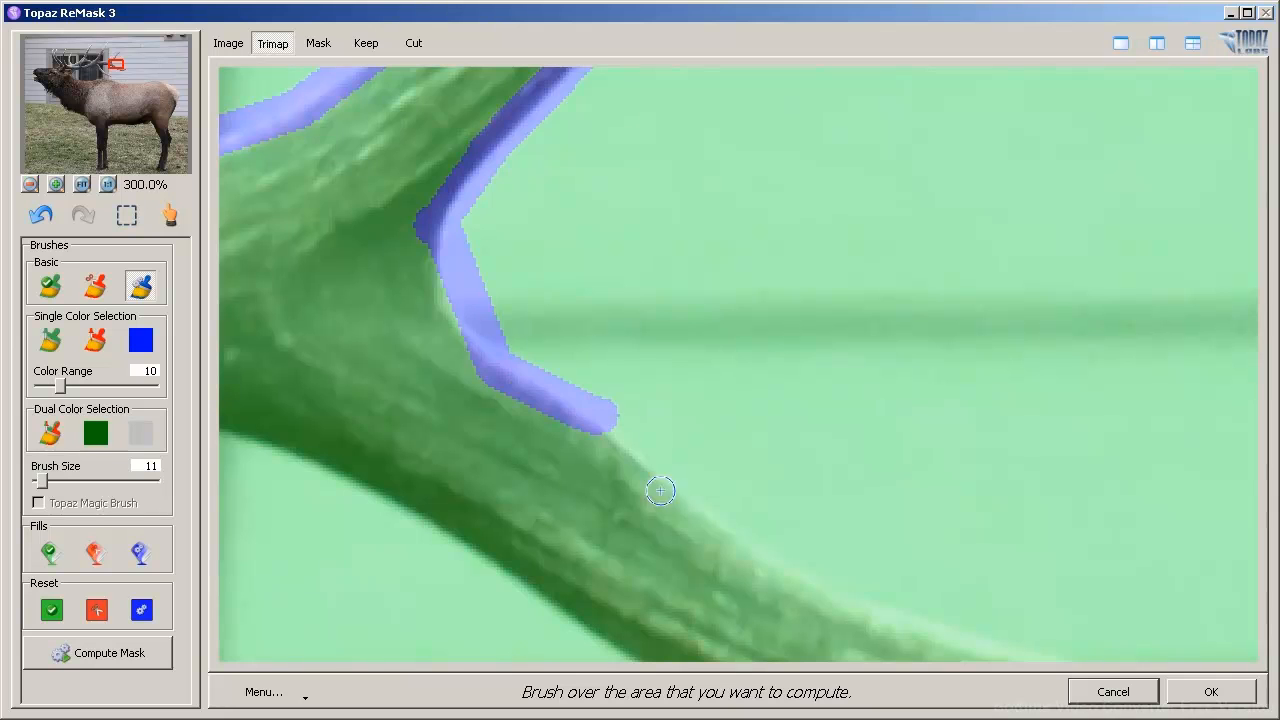
pyautogui.keyDown('shift'); pyautogui.click(698, 504); pyautogui.keyUp('shift')
pyautogui.keyDown('shift'); pyautogui.click(788, 559); pyautogui.keyUp('shift')
# - Outline the remaining upper edge of the rearmost tine out to its upturned tip
pyautogui.press('space')
pyautogui.moveTo(868, 591); pyautogui.dragTo(734, 449)
pyautogui.keyDown('shift'); pyautogui.click(750, 440); pyautogui.keyUp('shift')
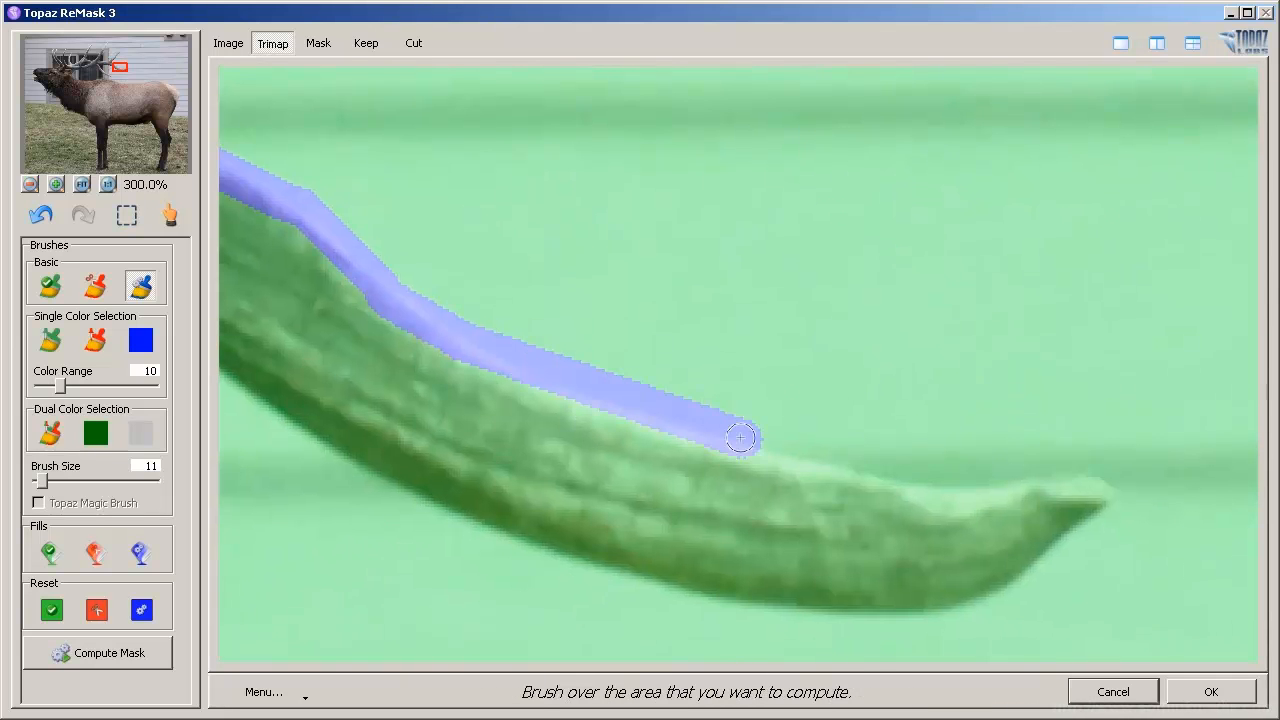
pyautogui.keyDown('shift'); pyautogui.click(866, 469); pyautogui.keyUp('shift')
pyautogui.keyDown('shift'); pyautogui.click(962, 487); pyautogui.keyUp('shift')
pyautogui.keyDown('shift'); pyautogui.click(1113, 480); pyautogui.keyUp('shift')
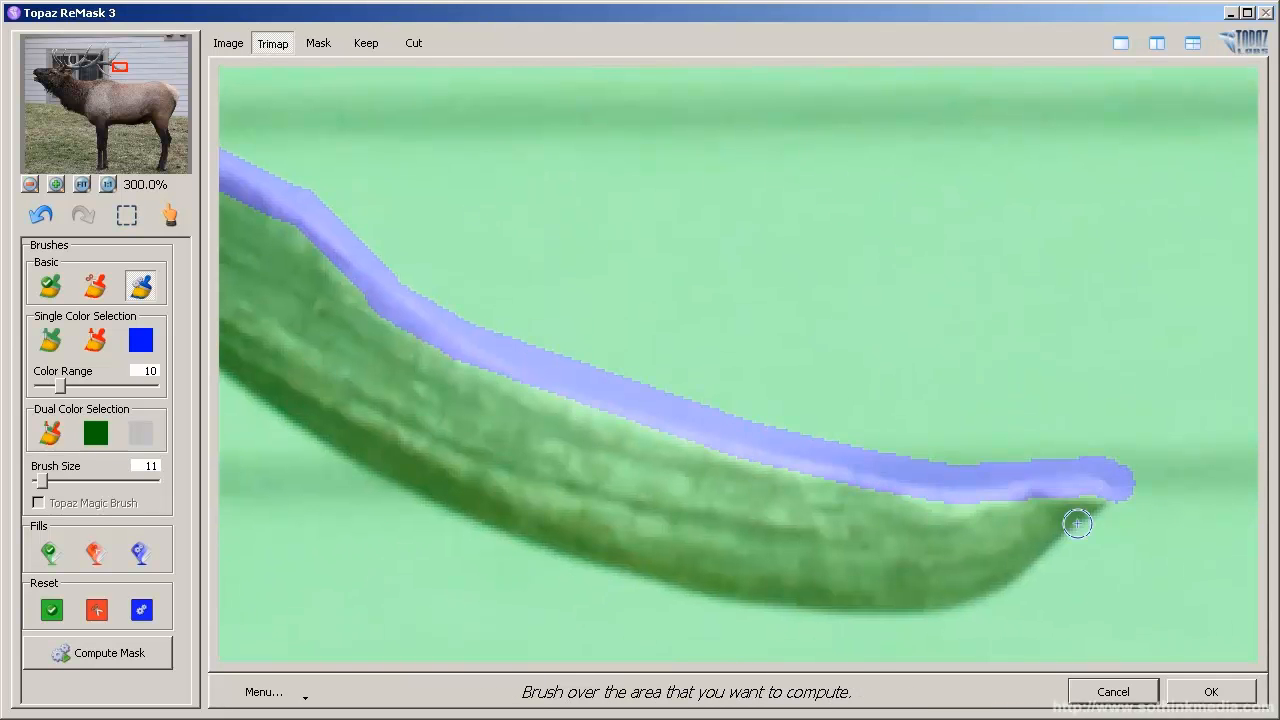
# - Outline the rearmost tine's lower edge from the upturned tip back along its curve
pyautogui.keyDown('shift'); pyautogui.click(1072, 528); pyautogui.keyUp('shift')
pyautogui.keyDown('shift'); pyautogui.click(958, 598); pyautogui.keyUp('shift')
pyautogui.keyDown('shift'); pyautogui.click(800, 612); pyautogui.keyUp('shift')
pyautogui.keyDown('shift'); pyautogui.click(603, 558); pyautogui.keyUp('shift')
pyautogui.keyDown('shift'); pyautogui.click(475, 517); pyautogui.keyUp('shift')
# - Outline the underside of the rear fork from the rearmost tine back to the main beam
pyautogui.moveTo(475, 517)
pyautogui.mouseDown()
pyautogui.moveTo(677, 483)
pyautogui.moveTo(723, 449)
pyautogui.mouseUp()
pyautogui.keyDown('shift'); pyautogui.click(718, 443); pyautogui.keyUp('shift')
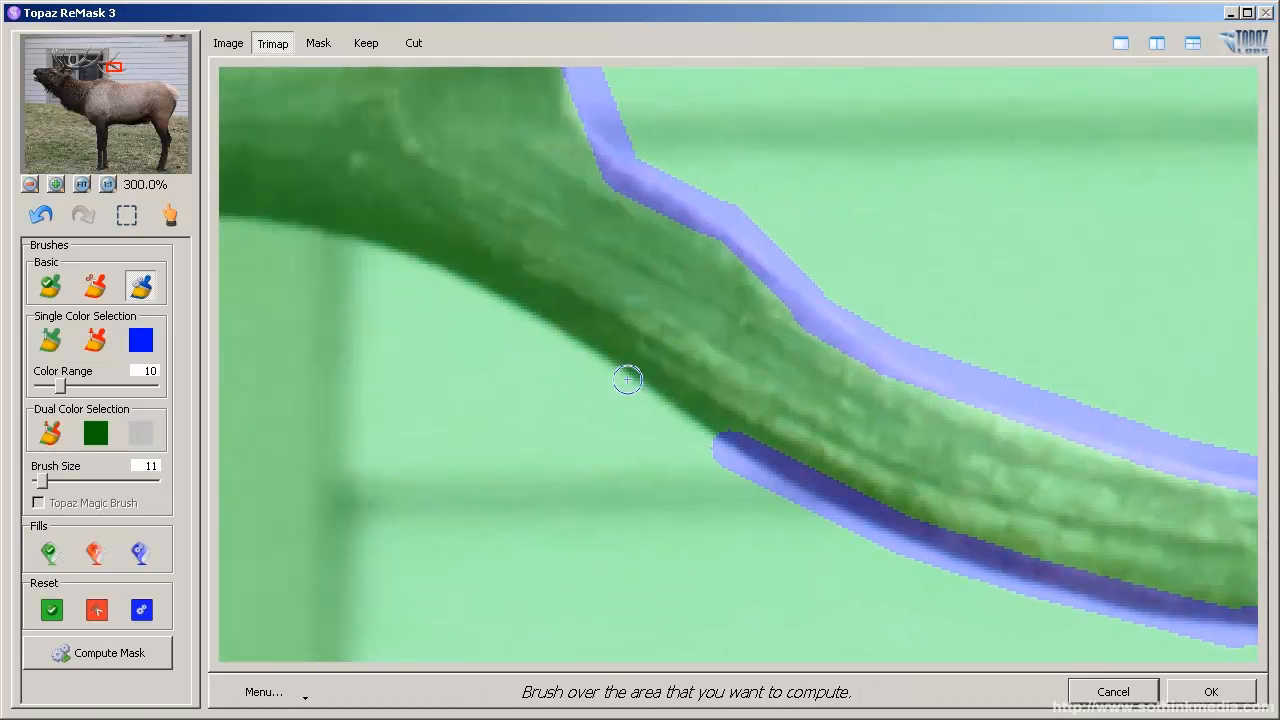
pyautogui.keyDown('shift'); pyautogui.click(588, 333); pyautogui.keyUp('shift')
pyautogui.keyDown('shift'); pyautogui.click(411, 245); pyautogui.keyUp('shift')
pyautogui.keyDown('shift'); pyautogui.click(297, 216); pyautogui.keyUp('shift')
# - Outline the main beam's underside forward to where the downward-pointing antler branch meets it
pyautogui.moveTo(329, 251); pyautogui.dragTo(930, 265)
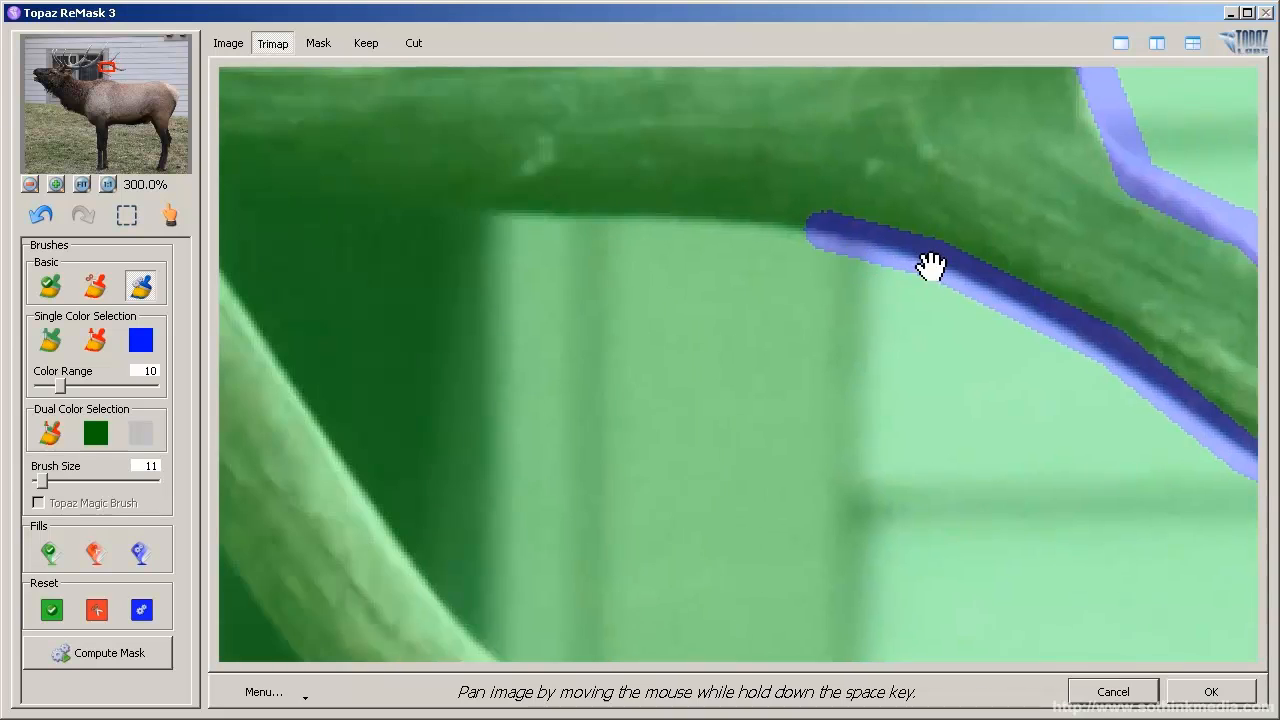
pyautogui.keyDown('shift'); pyautogui.click(610, 214); pyautogui.keyUp('shift')
pyautogui.keyDown('shift'); pyautogui.click(500, 208); pyautogui.keyUp('shift')
pyautogui.keyDown('shift'); pyautogui.click(338, 191); pyautogui.keyUp('shift')
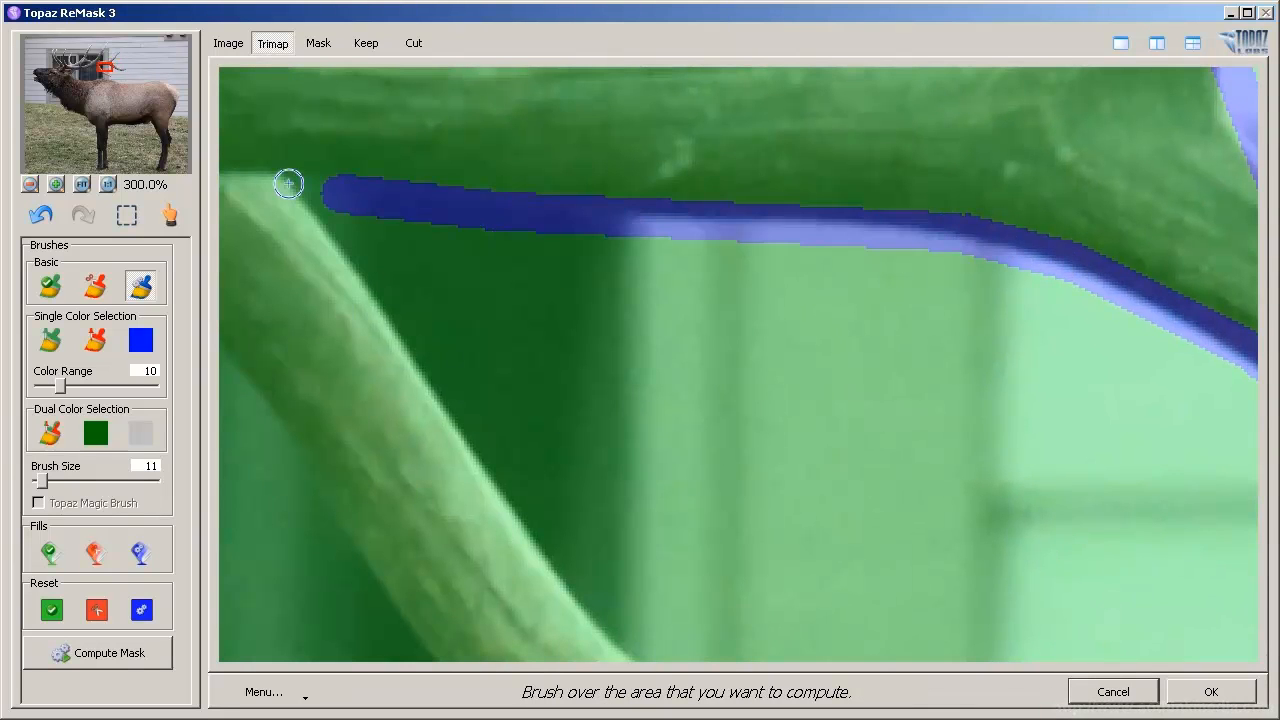
pyautogui.keyDown('shift'); pyautogui.click(286, 183); pyautogui.keyUp('shift')
# - Outline the upper edge of the downward-pointing antler branch from the main beam to its tip
pyautogui.keyDown('shift'); pyautogui.click(409, 346); pyautogui.keyUp('shift')
pyautogui.moveTo(409, 346); pyautogui.dragTo(446, 86)
pyautogui.moveTo(572, 274); pyautogui.dragTo(600, 317)
pyautogui.keyDown('shift'); pyautogui.click(604, 322); pyautogui.keyUp('shift')
pyautogui.moveTo(917, 517); pyautogui.dragTo(823, 392)
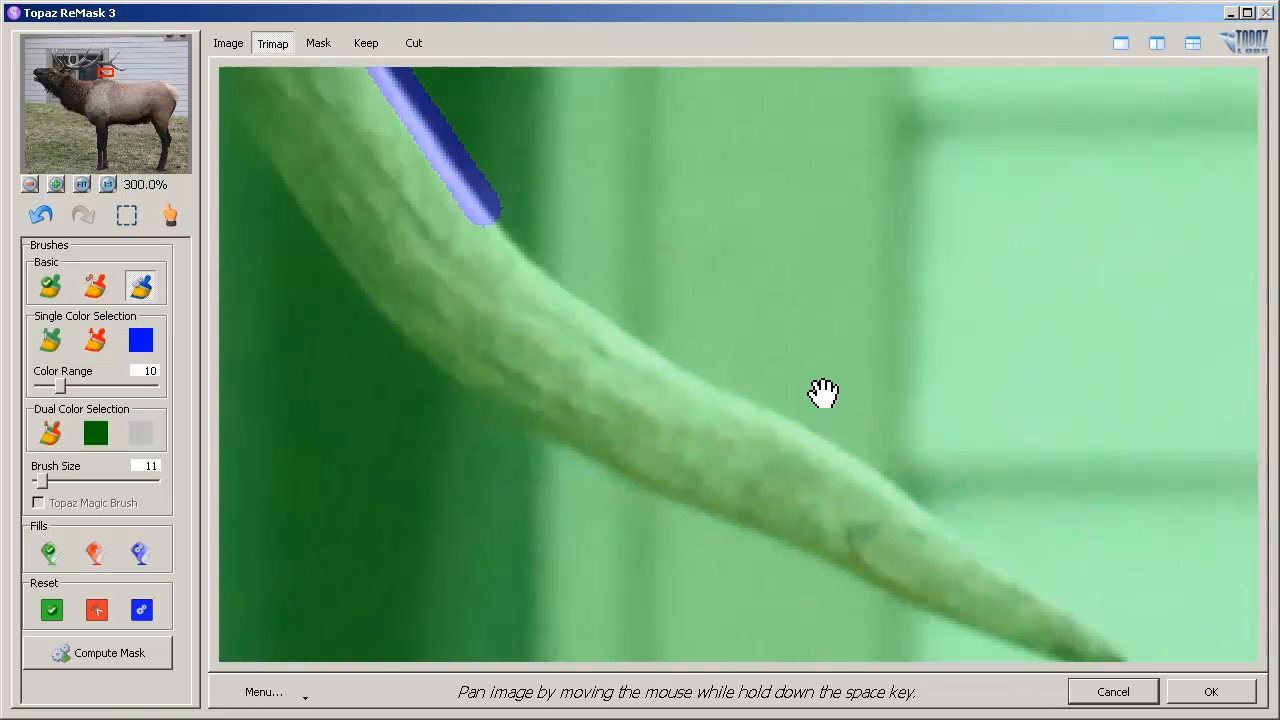
pyautogui.keyDown('shift'); pyautogui.click(812, 441); pyautogui.keyUp('shift')
pyautogui.keyDown('shift'); pyautogui.click(948, 528); pyautogui.keyUp('shift')
pyautogui.moveTo(1017, 589); pyautogui.dragTo(946, 451)
pyautogui.keyDown('shift'); pyautogui.click(991, 458); pyautogui.keyUp('shift')
# - Outline the lower edge of the downward-pointing antler branch from its tip back up to the main beam
pyautogui.keyDown('shift'); pyautogui.click(563, 294); pyautogui.keyUp('shift')
pyautogui.moveTo(563, 294)
pyautogui.mouseDown()
pyautogui.moveTo(948, 310)
pyautogui.moveTo(1020, 443)
pyautogui.moveTo(843, 443)
pyautogui.mouseUp()
pyautogui.keyDown('shift'); pyautogui.click(843, 443); pyautogui.keyUp('shift')
pyautogui.keyDown('shift'); pyautogui.click(710, 320); pyautogui.keyUp('shift')
pyautogui.moveTo(668, 231); pyautogui.dragTo(703, 354)
pyautogui.keyDown('shift'); pyautogui.click(702, 353); pyautogui.keyUp('shift')
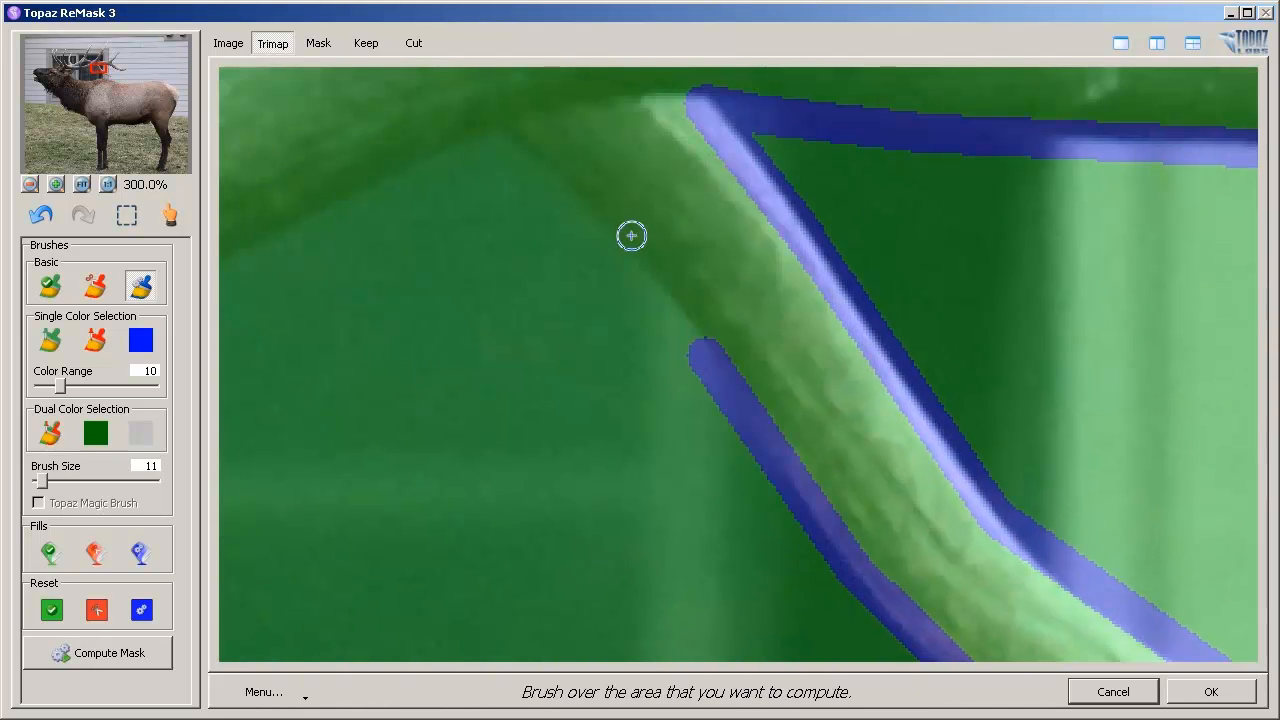
pyautogui.keyDown('shift'); pyautogui.click(622, 222); pyautogui.keyUp('shift')
pyautogui.keyDown('shift'); pyautogui.click(541, 173); pyautogui.keyUp('shift')
# - Outline the underside of the main beam forward toward the elk's ear
pyautogui.moveTo(417, 186); pyautogui.dragTo(1049, 171)
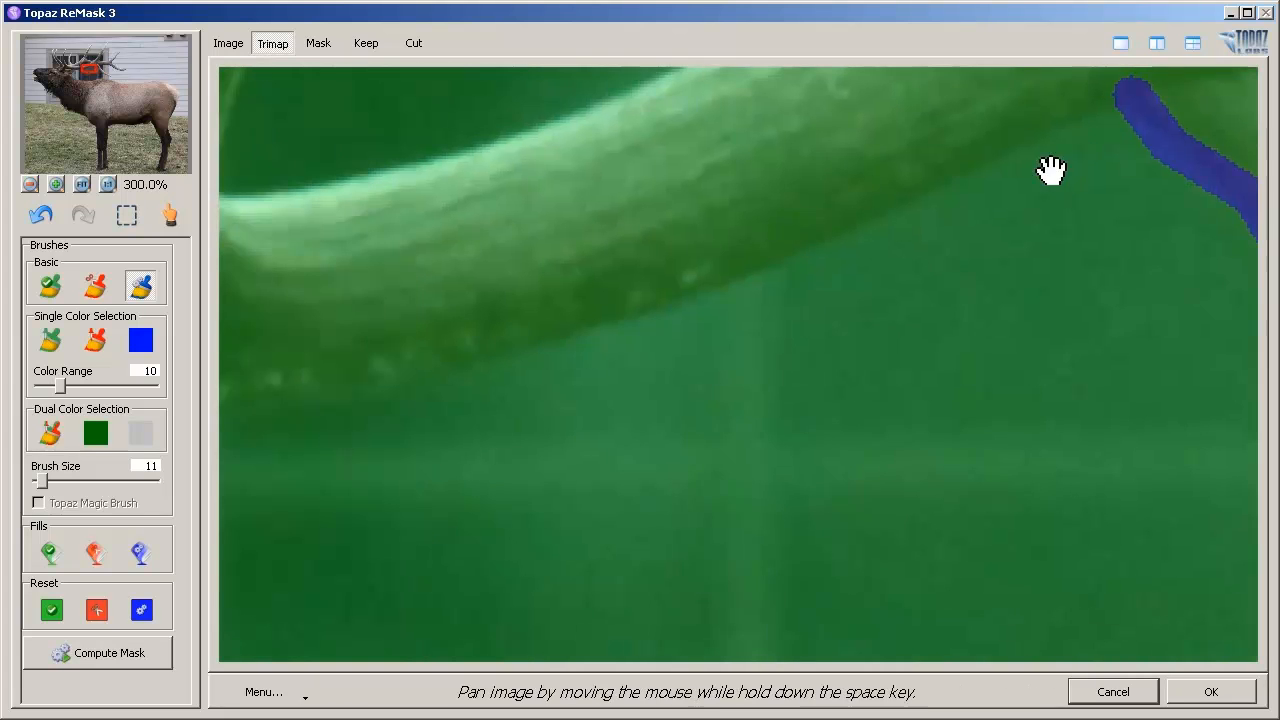
pyautogui.keyDown('shift'); pyautogui.click(794, 246); pyautogui.keyUp('shift')
pyautogui.keyDown('shift'); pyautogui.click(512, 363); pyautogui.keyUp('shift')
pyautogui.keyDown('shift'); pyautogui.click(388, 390); pyautogui.keyUp('shift')
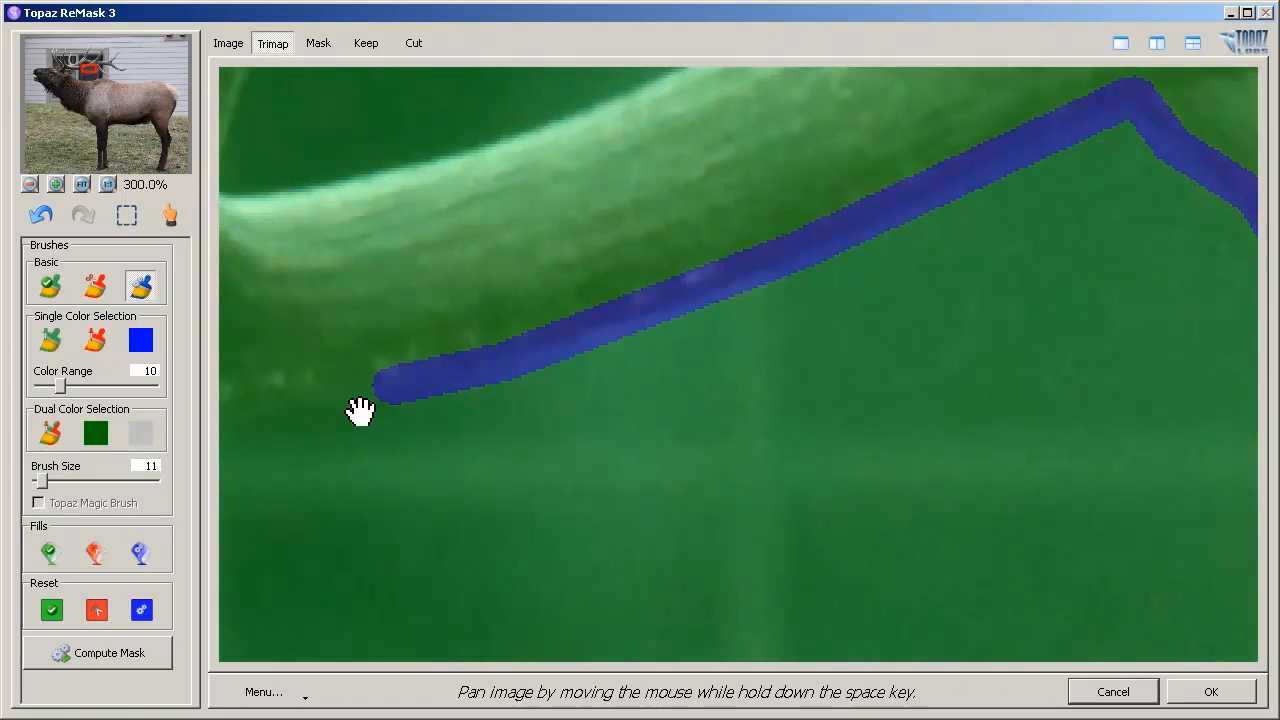
pyautogui.moveTo(360, 408); pyautogui.dragTo(1123, 280)
pyautogui.keyDown('shift'); pyautogui.click(827, 331); pyautogui.keyUp('shift')
pyautogui.keyDown('shift'); pyautogui.click(646, 325); pyautogui.keyUp('shift')
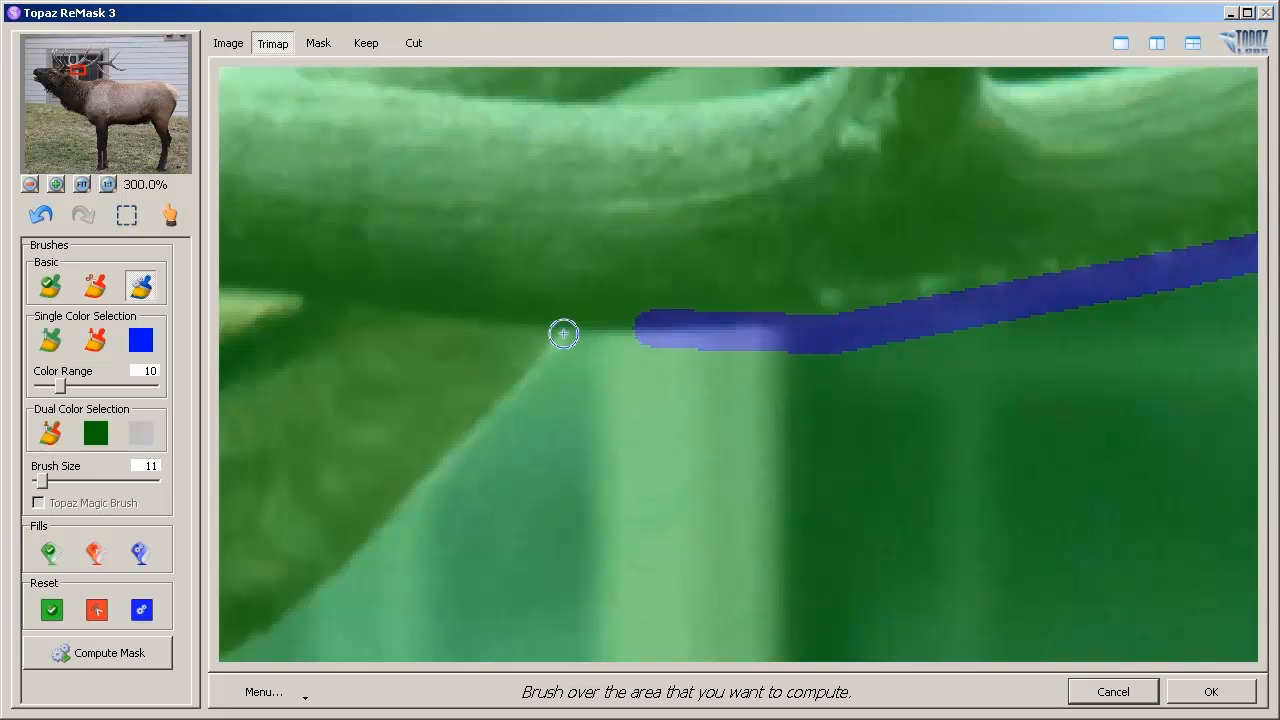
# - Outline the ear's rear edge from the antler beam down to the existing compute strip along the neck
pyautogui.keyDown('shift'); pyautogui.click(563, 331); pyautogui.keyUp('shift')
pyautogui.keyDown('shift'); pyautogui.click(421, 480); pyautogui.keyUp('shift')
pyautogui.moveTo(421, 480)
pyautogui.mouseDown()
pyautogui.moveTo(706, 314)
pyautogui.moveTo(703, 300)
pyautogui.mouseUp()
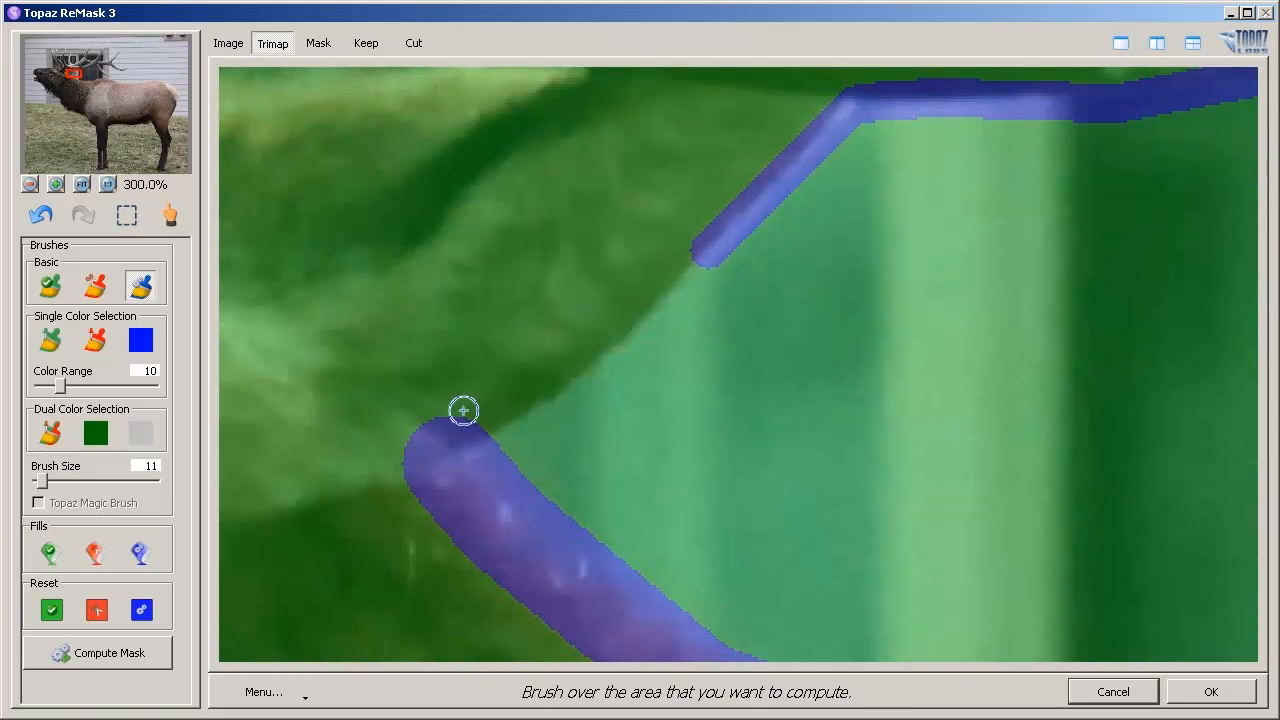
pyautogui.keyDown('shift'); pyautogui.click(460, 425); pyautogui.keyUp('shift')
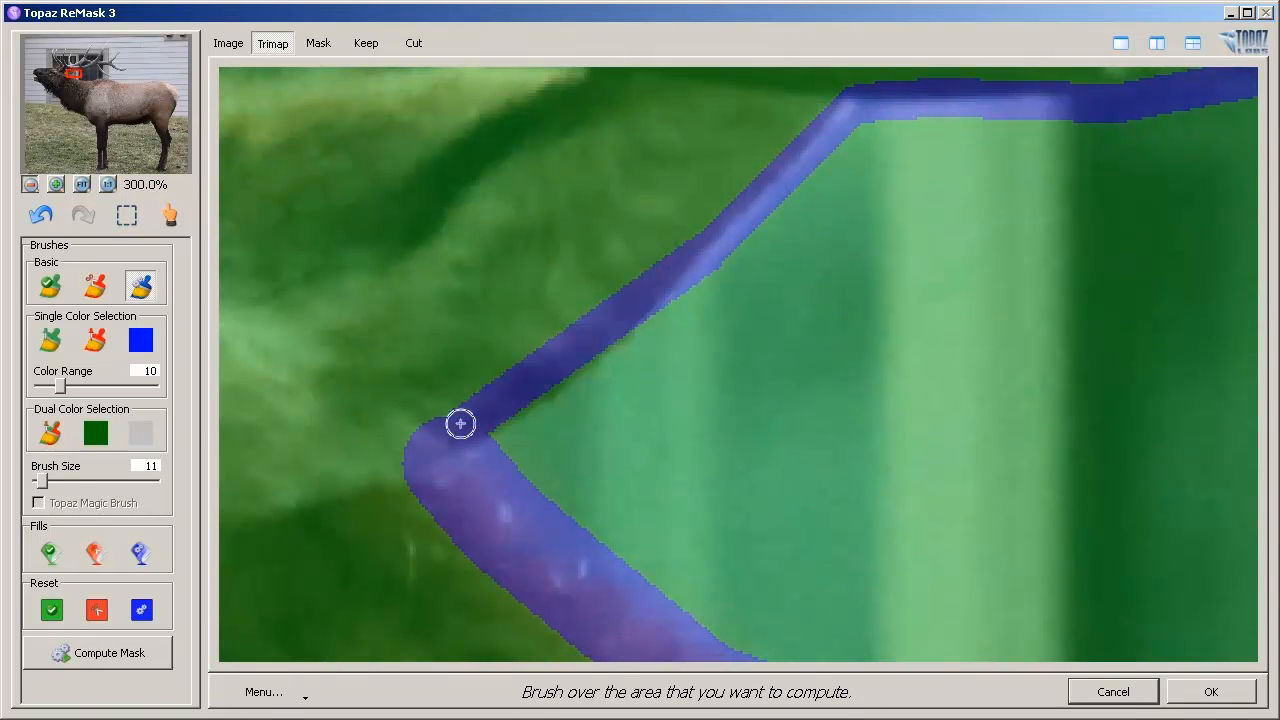
# - Outline the small gap between the crossing beams in front of the short middle tine with compute strokes
pyautogui.hotkey('ctrl', '-')
pyautogui.hotkey('ctrl', '-')
pyautogui.press('space')
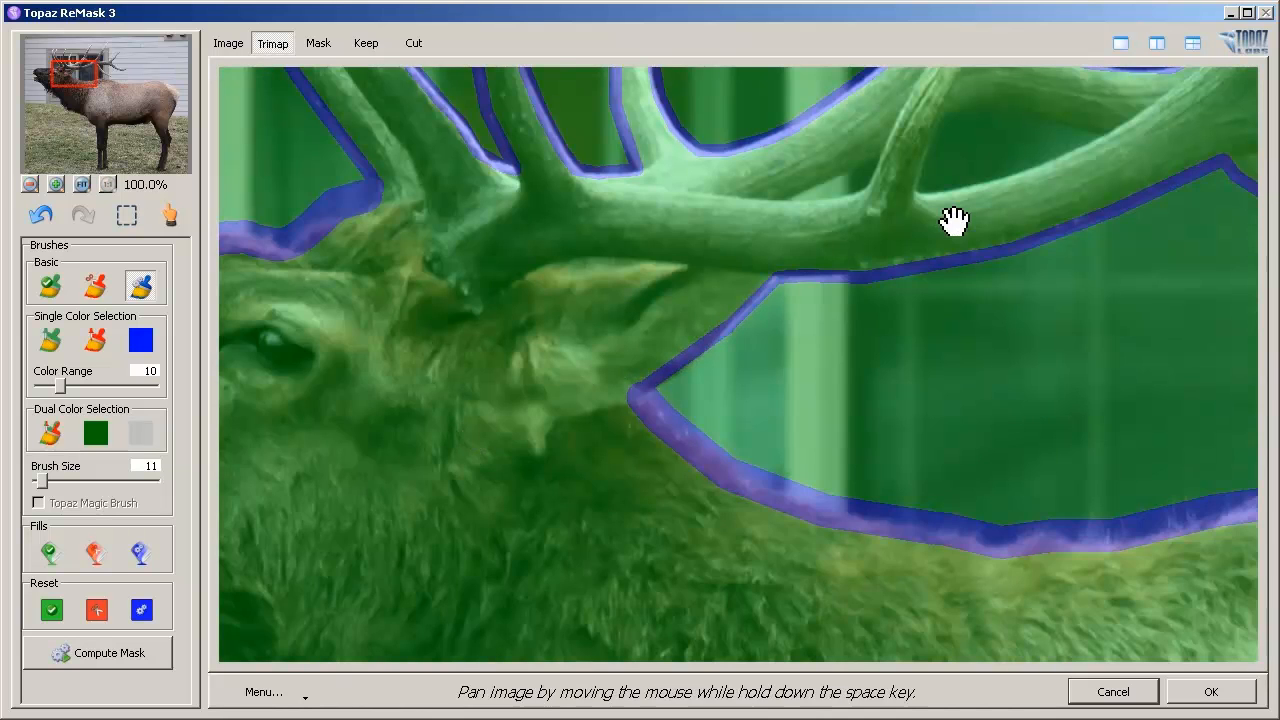
pyautogui.moveTo(953, 221); pyautogui.dragTo(760, 274)
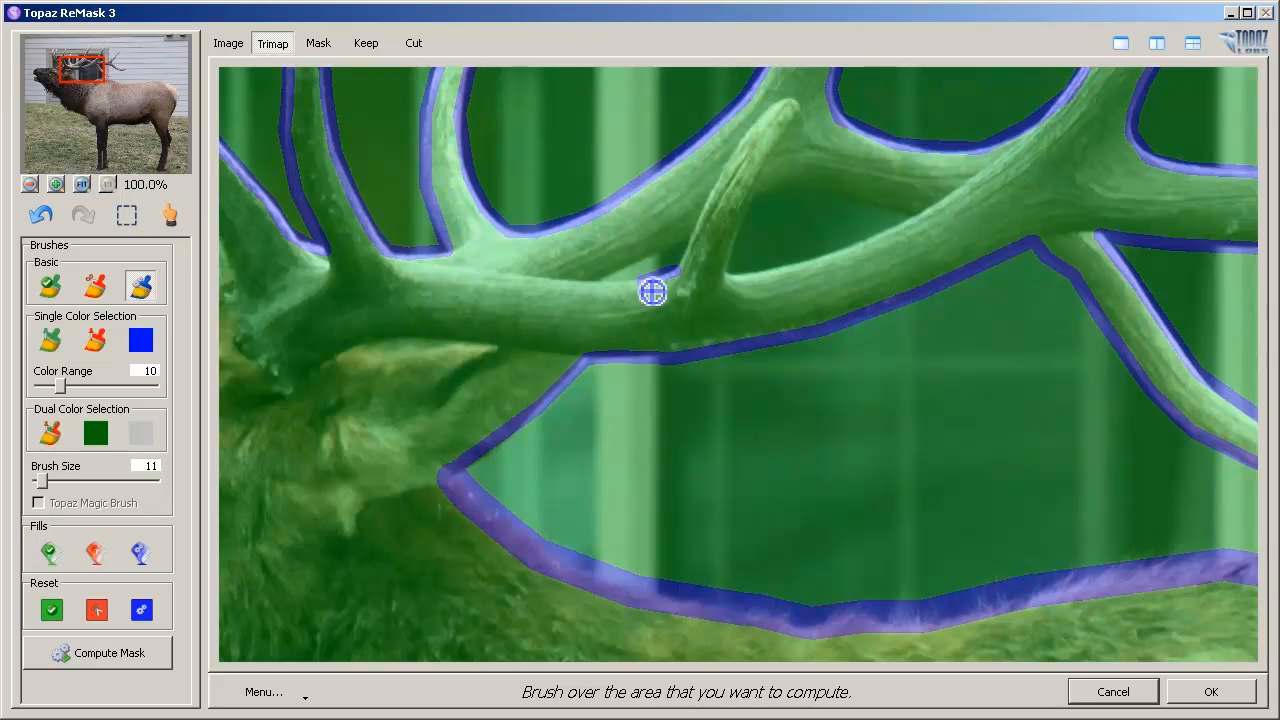
pyautogui.moveTo(629, 291)
pyautogui.mouseDown()
pyautogui.moveTo(603, 293)
pyautogui.moveTo(645, 259)
pyautogui.moveTo(686, 274)
pyautogui.mouseUp()
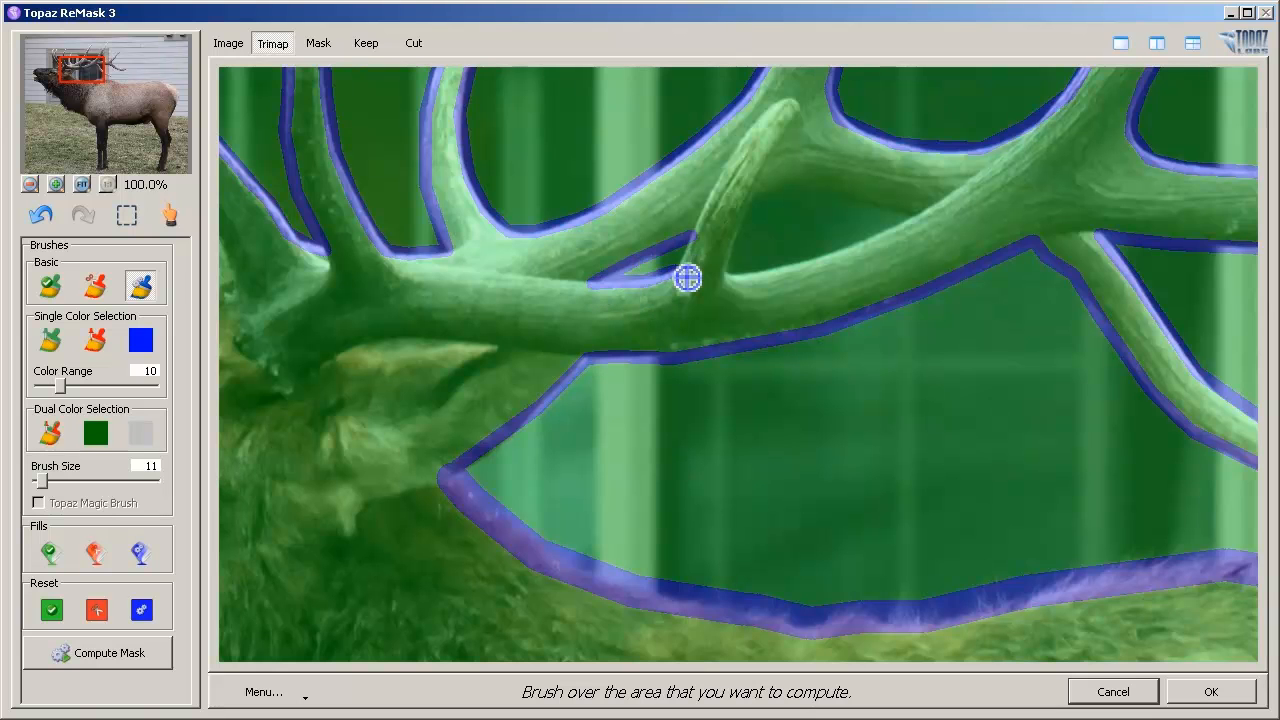
# - Outline the larger opening between the crossing beams behind the short middle tine
pyautogui.keyDown('shift'); pyautogui.click(751, 284); pyautogui.keyUp('shift')
pyautogui.hotkey('ctrl', 'z')
pyautogui.moveTo(737, 284)
pyautogui.mouseDown()
pyautogui.moveTo(756, 208)
pyautogui.moveTo(783, 198)
pyautogui.moveTo(835, 196)
pyautogui.moveTo(929, 228)
pyautogui.moveTo(757, 283)
pyautogui.mouseUp()
# - Outline the narrow grass gap between the elk's front legs with compute strokes at size 11
pyautogui.press('space')
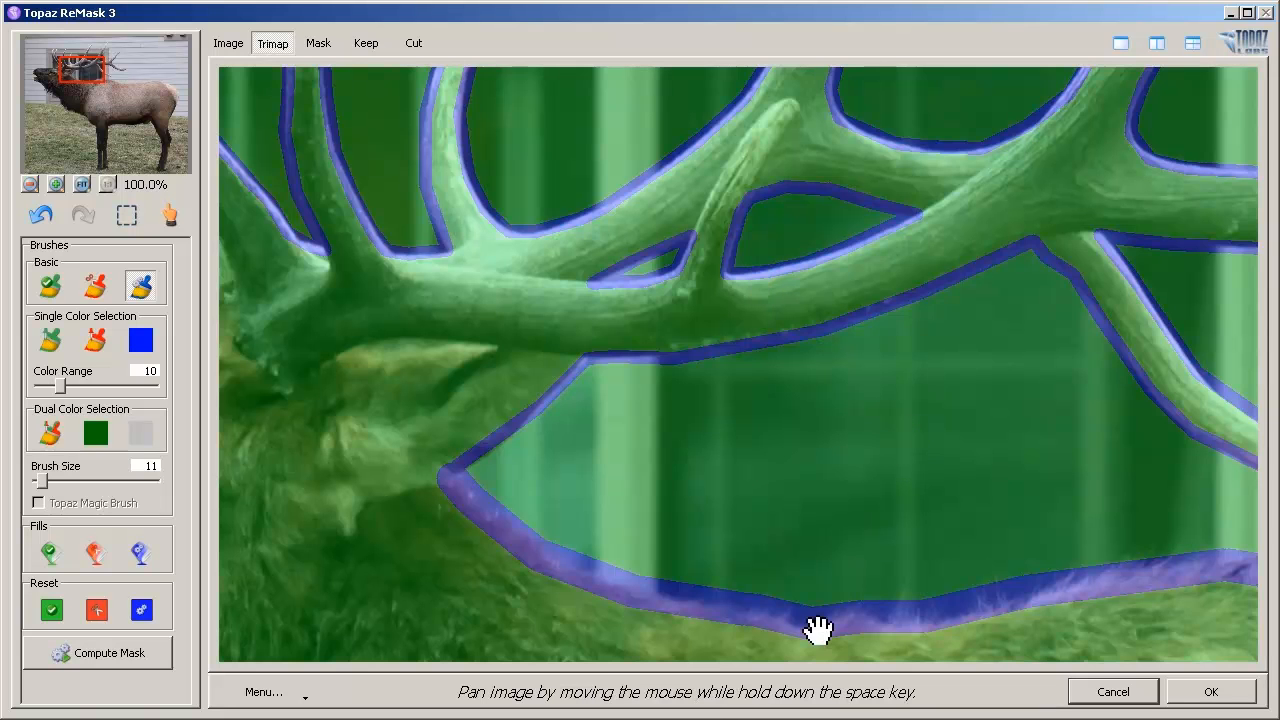
pyautogui.moveTo(817, 629); pyautogui.dragTo(725, 210)
pyautogui.moveTo(737, 534); pyautogui.dragTo(717, 170)
pyautogui.moveTo(857, 515); pyautogui.dragTo(720, 90)
pyautogui.moveTo(892, 545)
pyautogui.mouseDown()
pyautogui.moveTo(786, 320)
pyautogui.moveTo(531, 512)
pyautogui.moveTo(557, 431)
pyautogui.mouseUp()
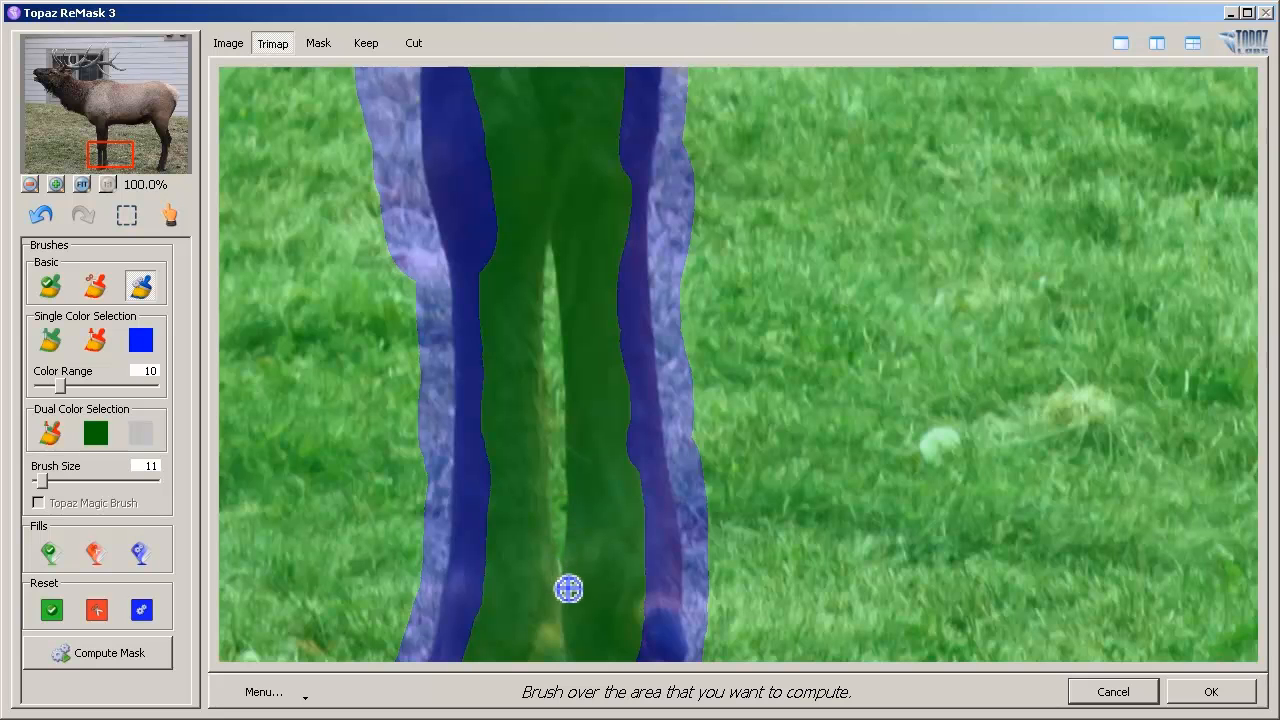
pyautogui.moveTo(561, 577)
pyautogui.mouseDown()
pyautogui.moveTo(546, 385)
pyautogui.moveTo(546, 298)
pyautogui.mouseUp()
pyautogui.moveTo(548, 224)
pyautogui.mouseDown()
pyautogui.moveTo(597, 337)
pyautogui.moveTo(573, 372)
pyautogui.moveTo(562, 446)
pyautogui.mouseUp()
pyautogui.moveTo(575, 498); pyautogui.dragTo(570, 597)
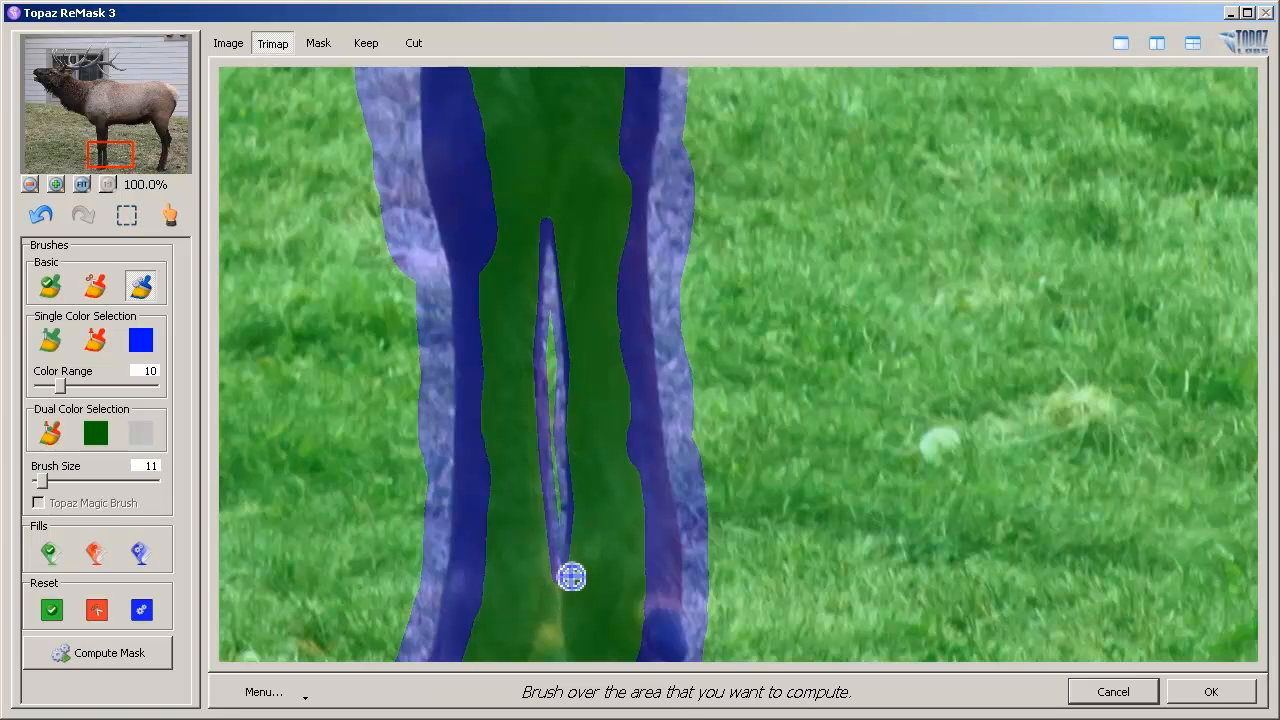
# - Fill the background around the outlined elk as cut area
pyautogui.click(96, 552)
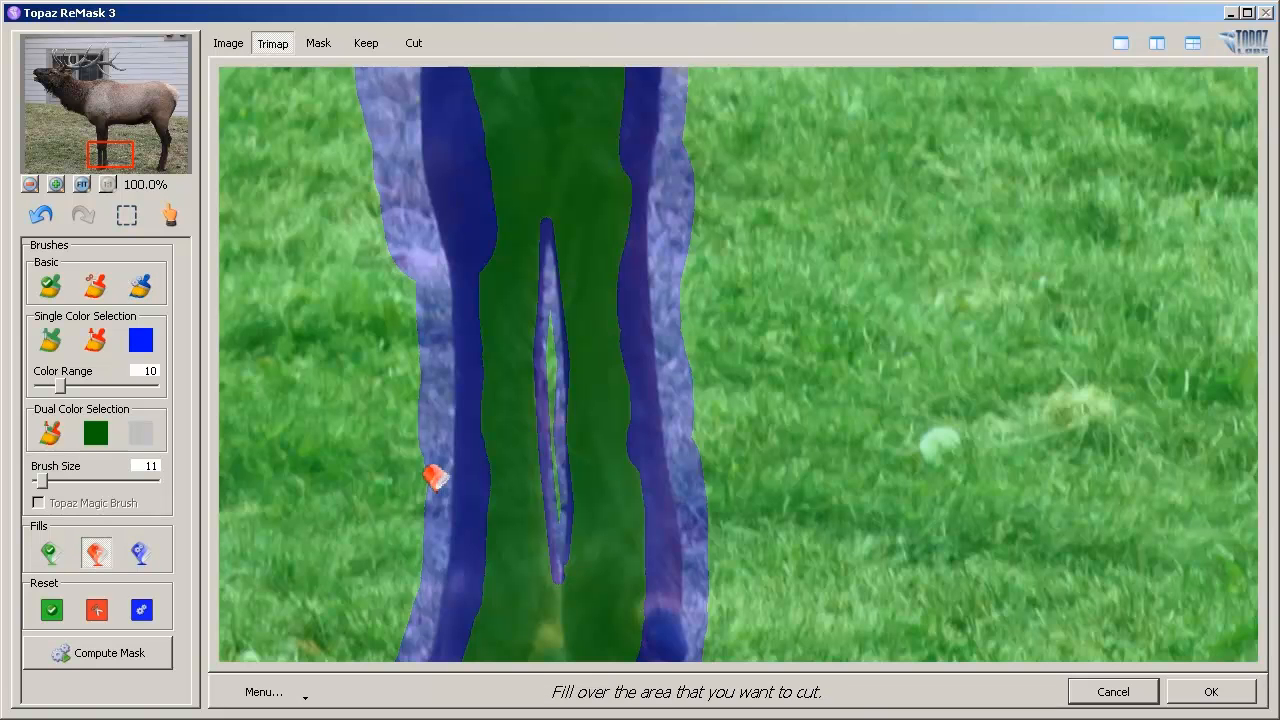
pyautogui.hotkey('ctrl', '0')
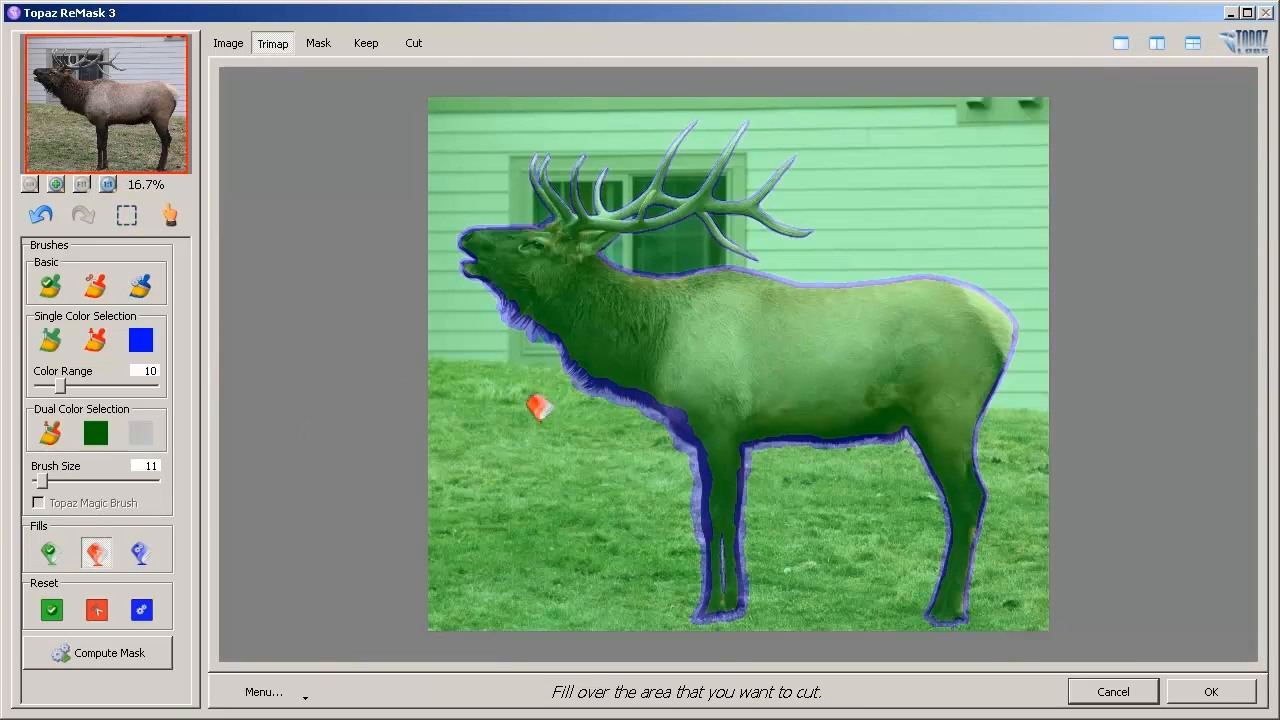
pyautogui.click(559, 453)
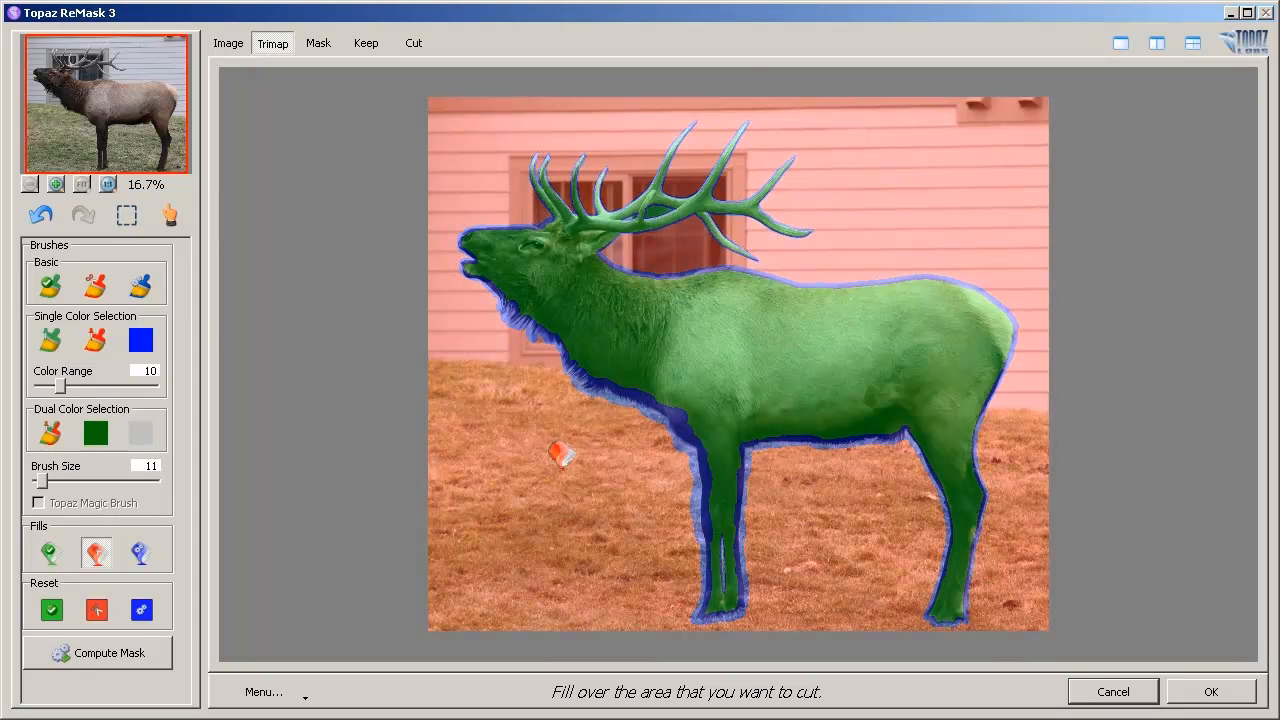
# - Fill the narrow grass gap between the elk's front legs as cut area
pyautogui.scroll(5, 637, 505)
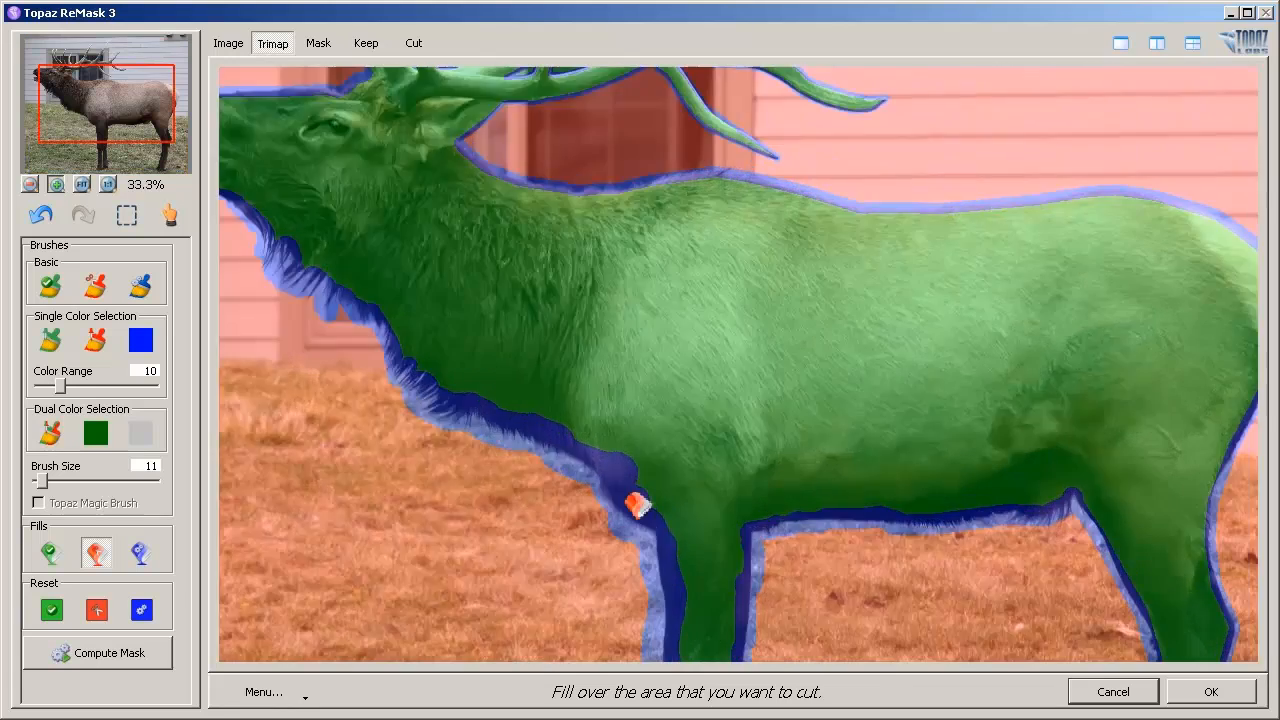
pyautogui.press('space')
pyautogui.moveTo(702, 578); pyautogui.dragTo(789, 260)
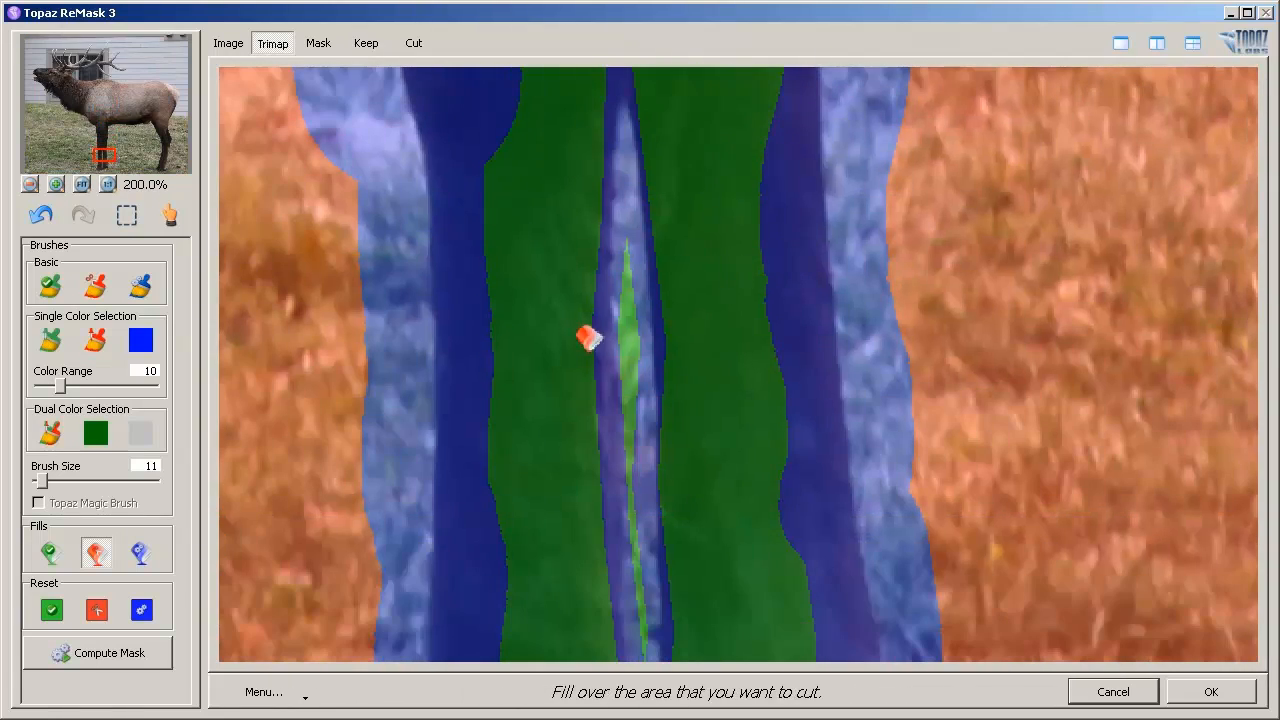
pyautogui.click(634, 345)
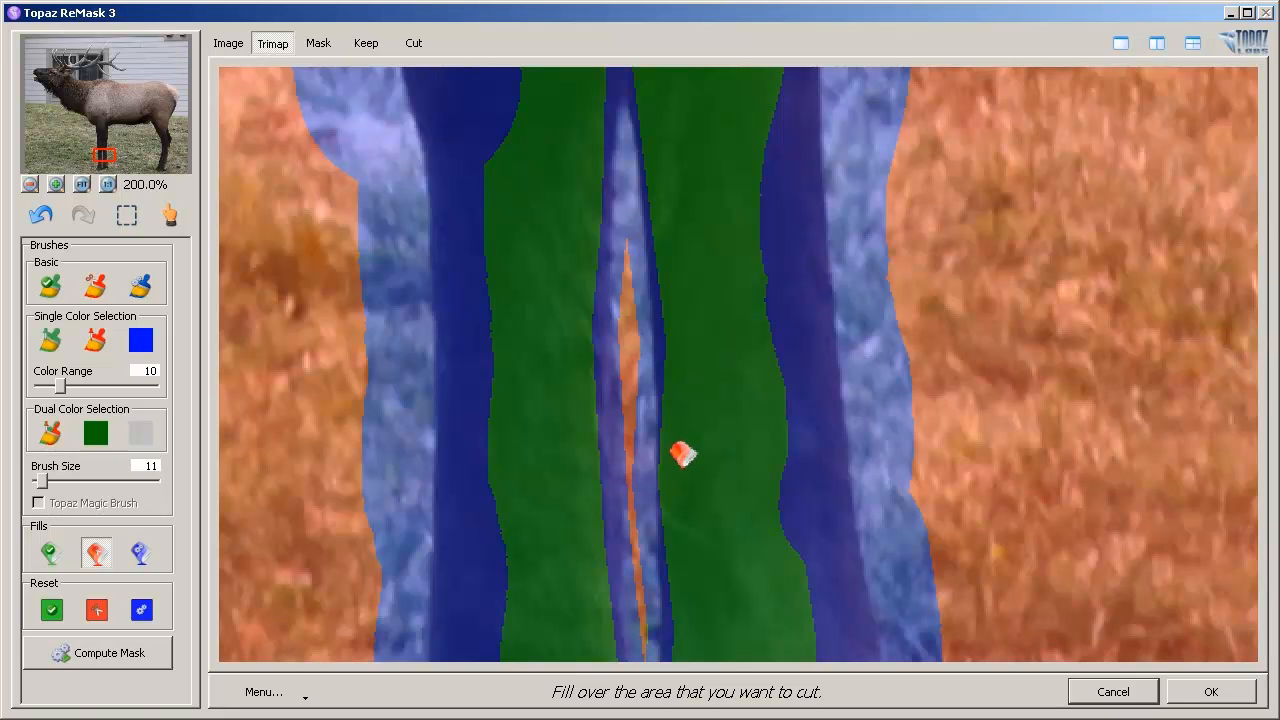
# - Fill the small opening between the crossing antler beams in front of the short middle tine as cut area
pyautogui.scroll(-3, 682, 455)
pyautogui.press('space')
pyautogui.moveTo(860, 246); pyautogui.dragTo(614, 343)
pyautogui.scroll(-1, 614, 343)
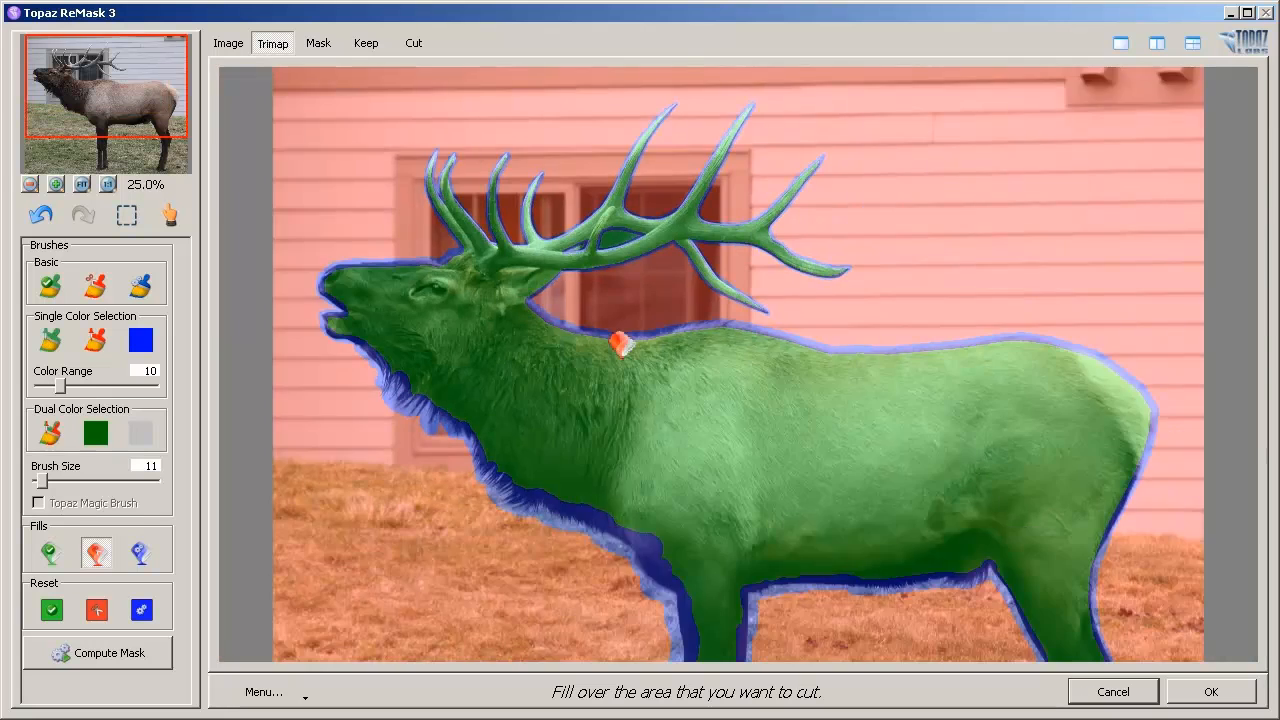
pyautogui.scroll(1, 618, 345)
pyautogui.scroll(3, 620, 345)
pyautogui.press('space')
pyautogui.moveTo(523, 200); pyautogui.dragTo(777, 346)
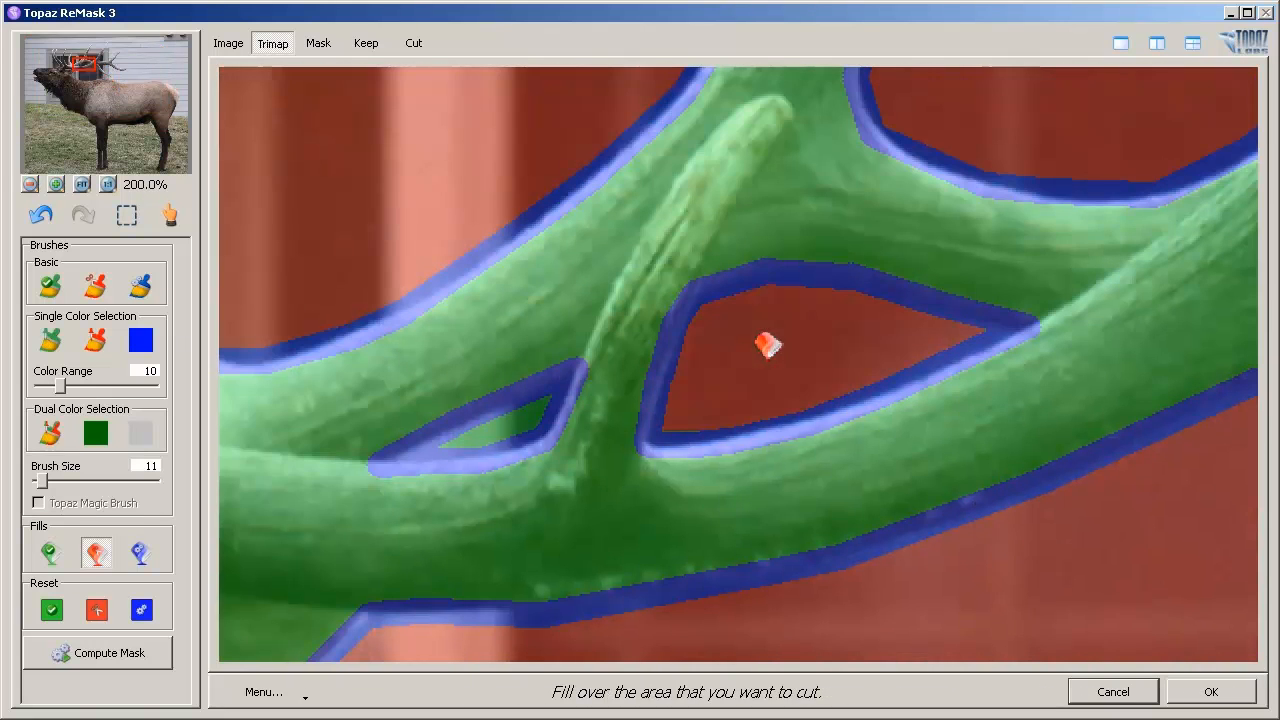
pyautogui.click(516, 417)
# - Compute the mask and examine the kept elk's fur edges and front hooves
pyautogui.scroll(-3, 516, 417)
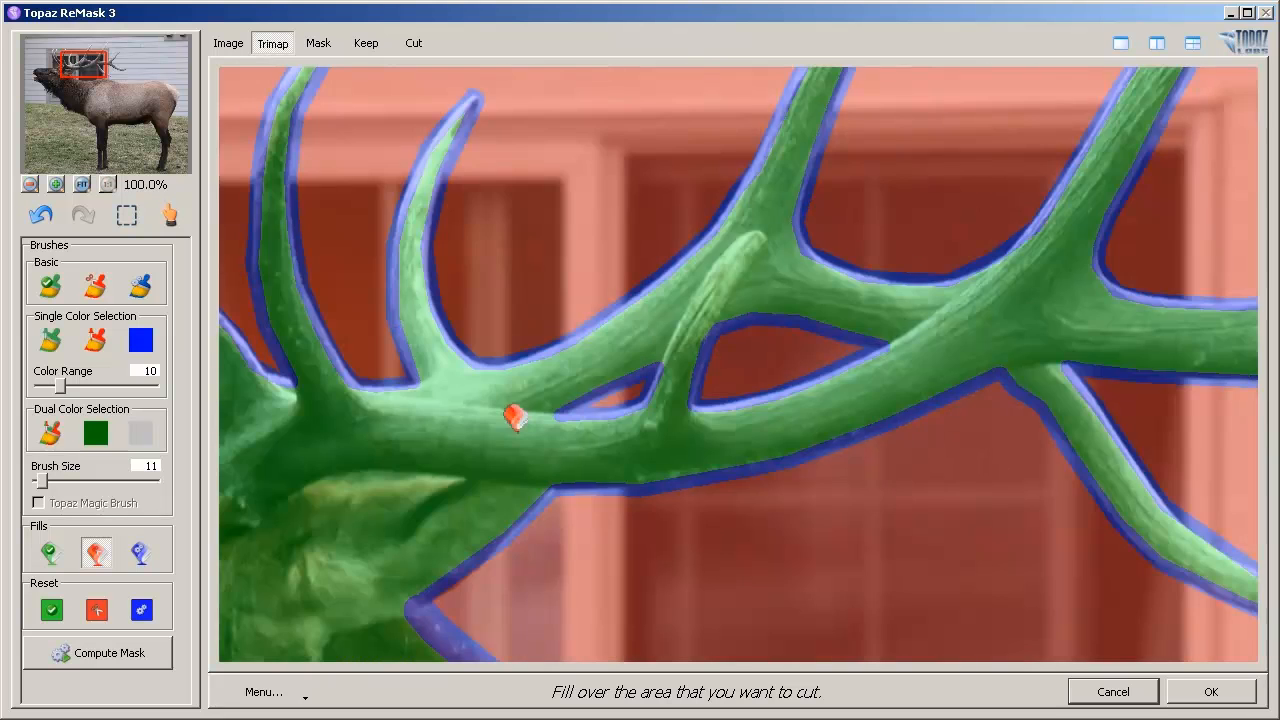
pyautogui.scroll(-1, 516, 417)
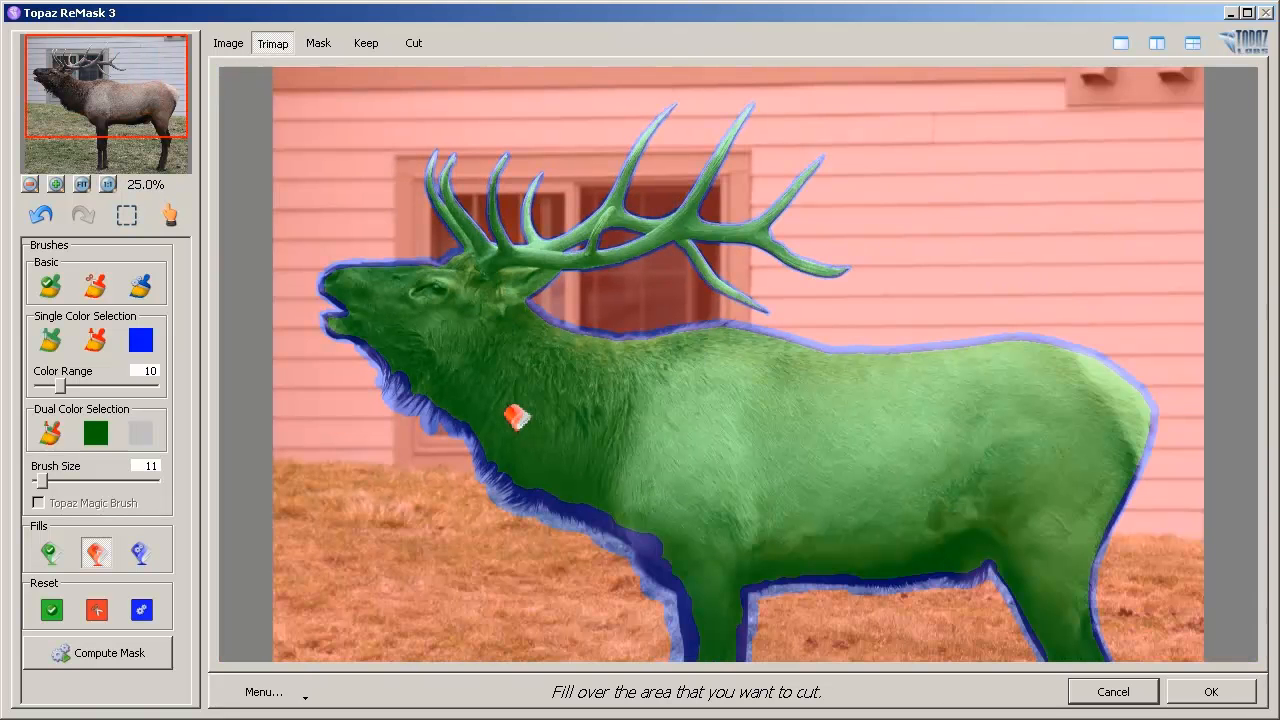
pyautogui.scroll(-1, 516, 417)
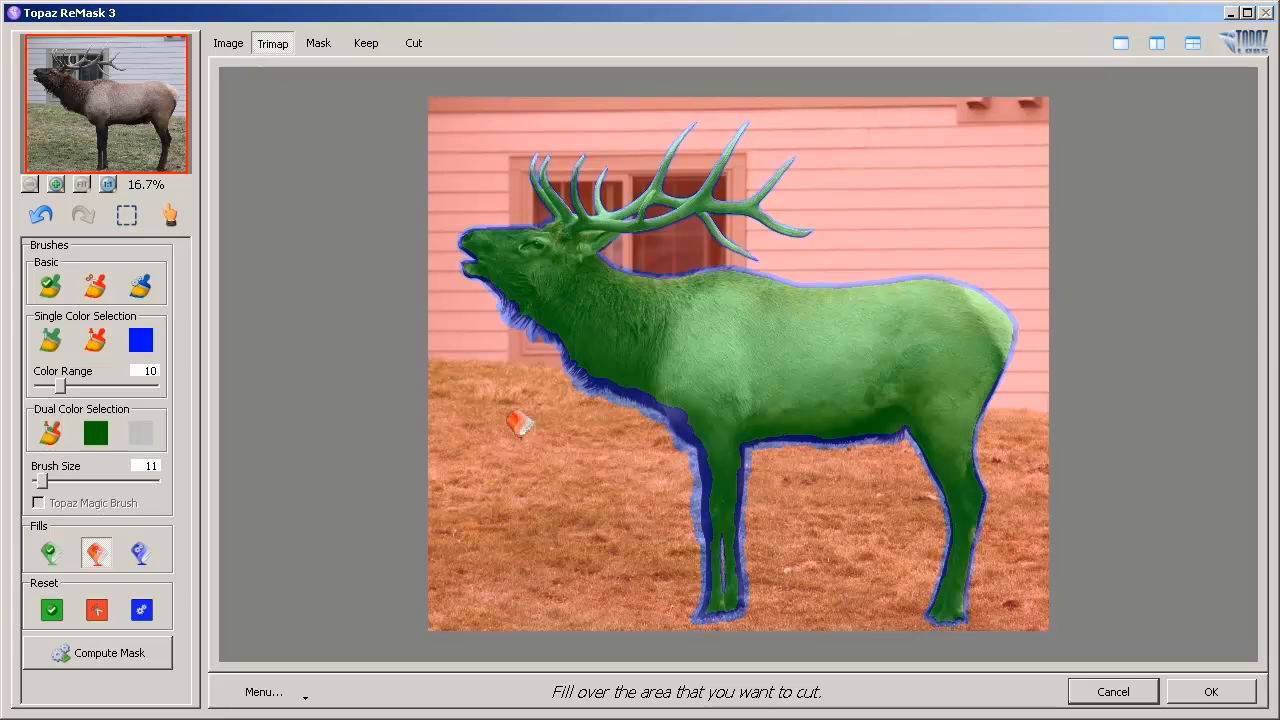
pyautogui.click(84, 656)
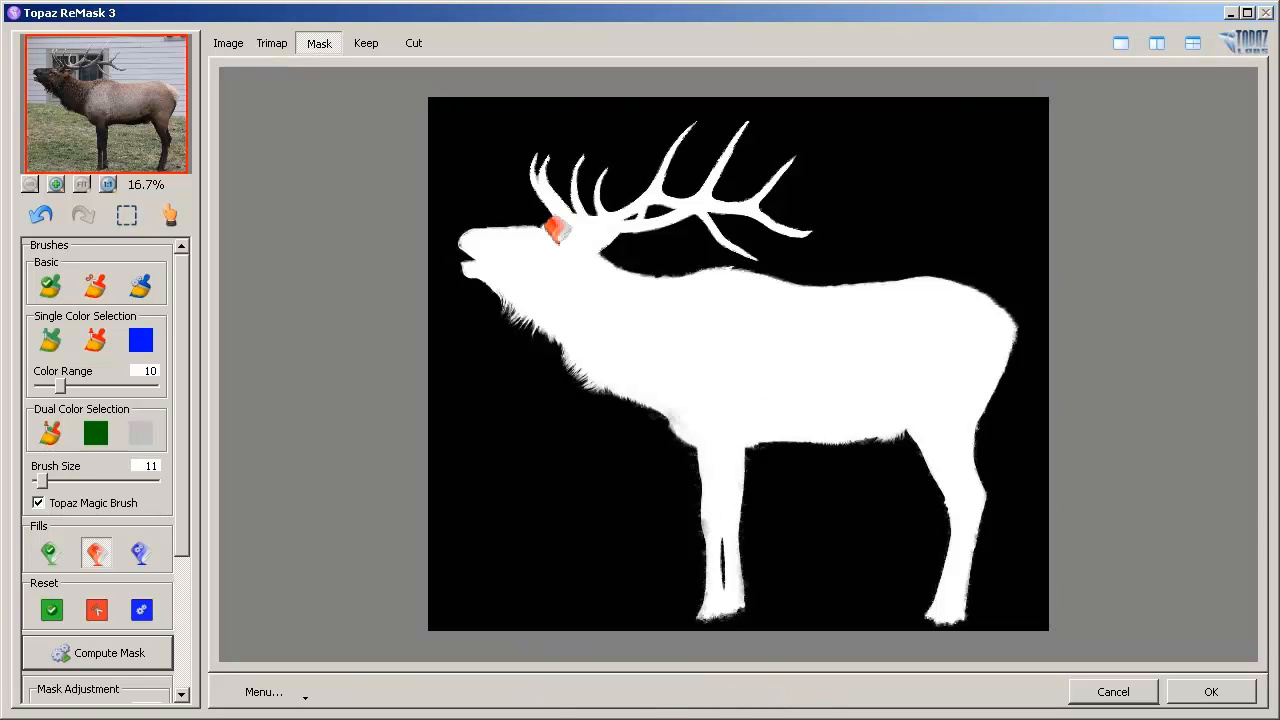
pyautogui.click(353, 52)
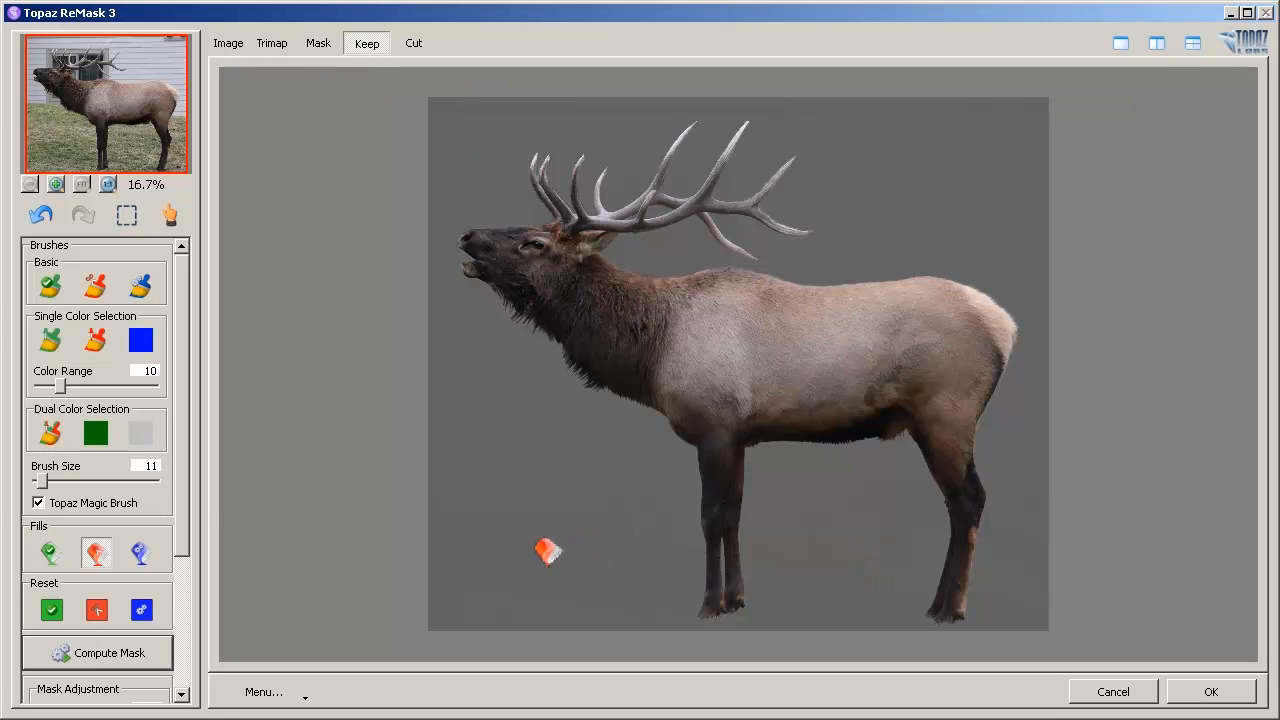
pyautogui.hotkey('ctrl', '+')
pyautogui.hotkey('ctrl', '+')
pyautogui.hotkey('ctrl', '+')
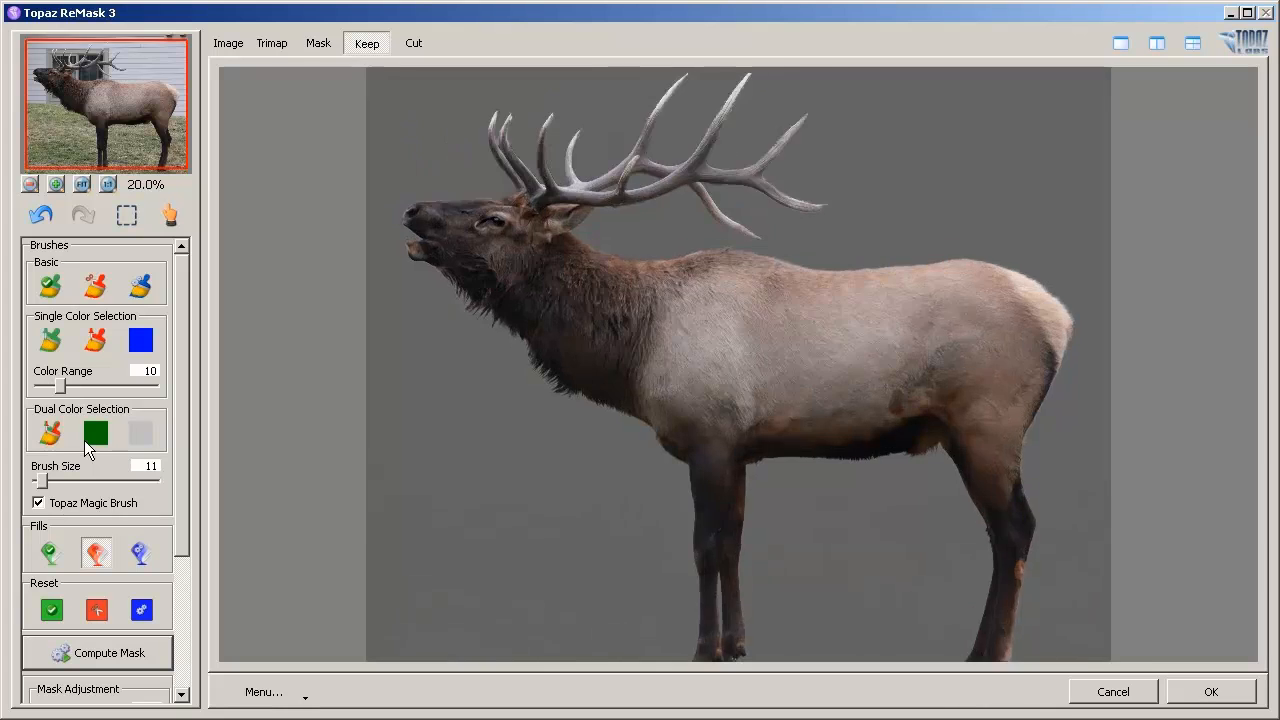
pyautogui.hotkey('ctrl', '+')
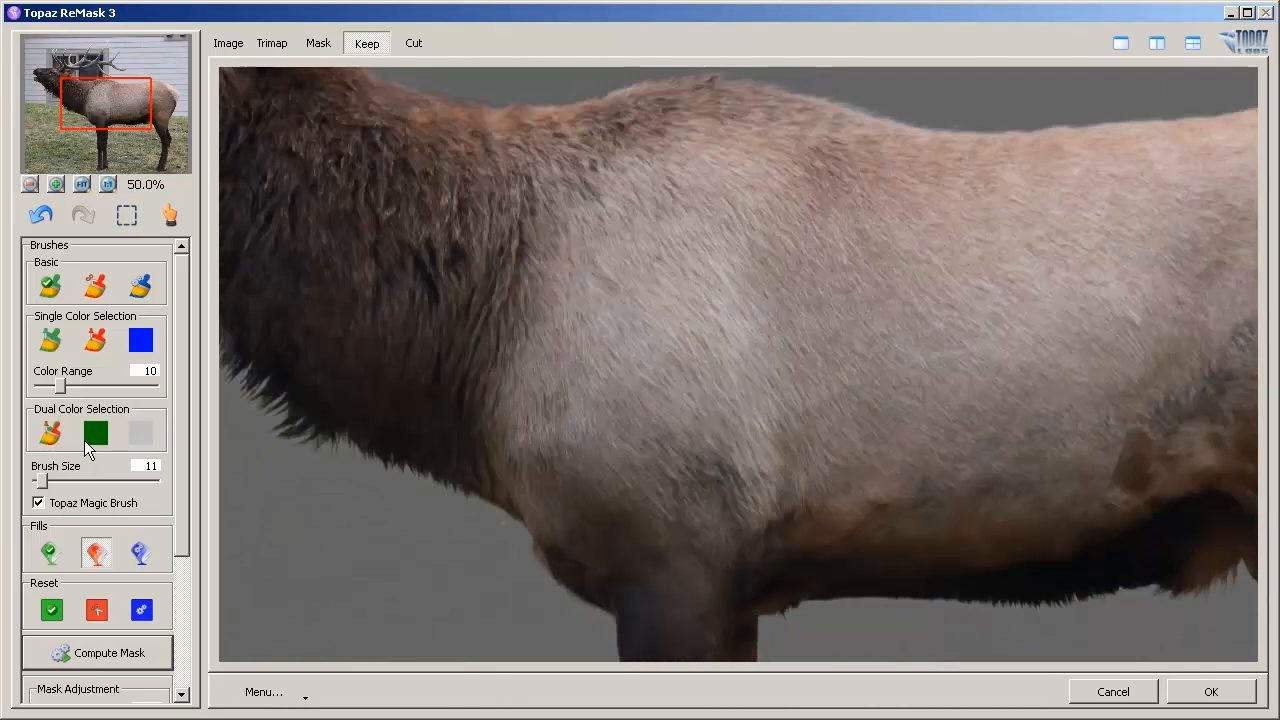
pyautogui.hotkey('ctrl', '+')
pyautogui.moveTo(334, 334)
pyautogui.mouseDown()
pyautogui.moveTo(878, 465)
pyautogui.moveTo(751, 251)
pyautogui.moveTo(980, 569)
pyautogui.moveTo(800, 523)
pyautogui.moveTo(807, 557)
pyautogui.moveTo(443, 520)
pyautogui.moveTo(640, 517)
pyautogui.moveTo(669, 529)
pyautogui.moveTo(621, 377)
pyautogui.moveTo(737, 343)
pyautogui.moveTo(797, 91)
pyautogui.moveTo(749, 463)
pyautogui.moveTo(860, 283)
pyautogui.moveTo(949, 223)
pyautogui.moveTo(977, 129)
pyautogui.moveTo(540, 194)
pyautogui.moveTo(720, 270)
pyautogui.moveTo(763, 460)
pyautogui.moveTo(786, 297)
pyautogui.moveTo(780, 134)
pyautogui.moveTo(674, 283)
pyautogui.moveTo(657, 260)
pyautogui.mouseUp()
pyautogui.scroll(-1, 657, 260)
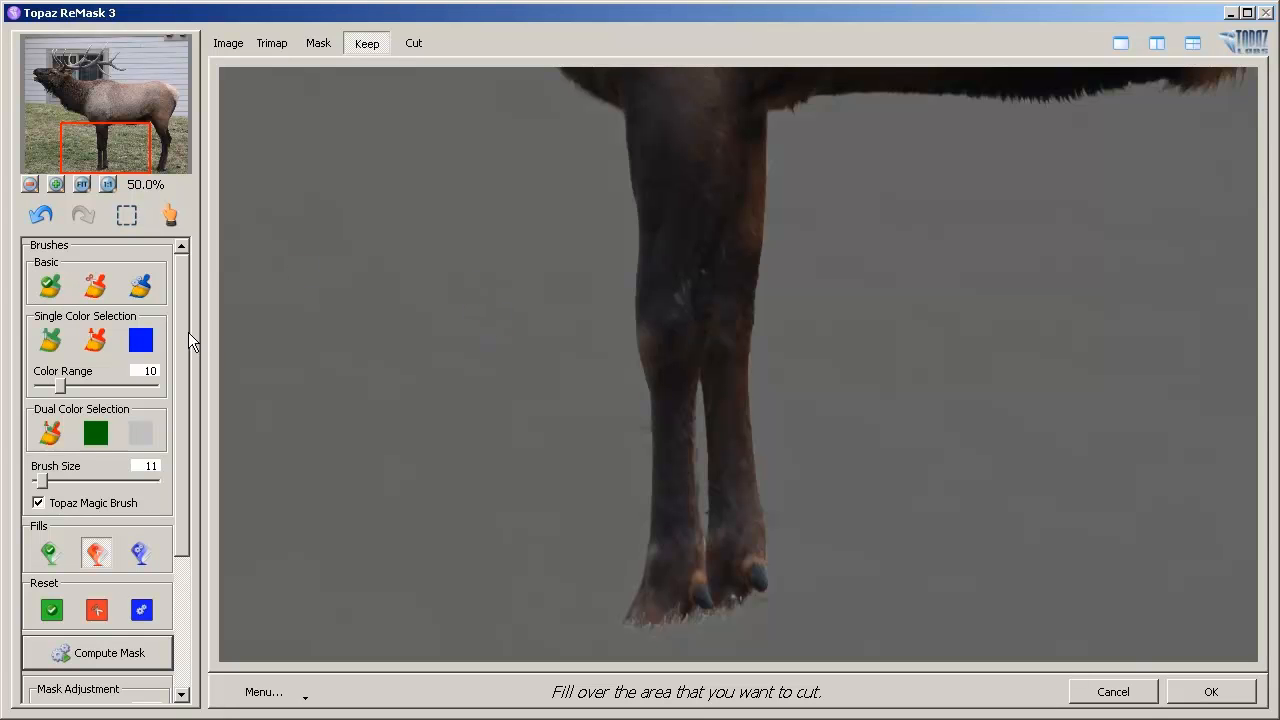
# - Paint back the grass around the elk's front hooves with the keep brush at size 141
pyautogui.click(50, 287)
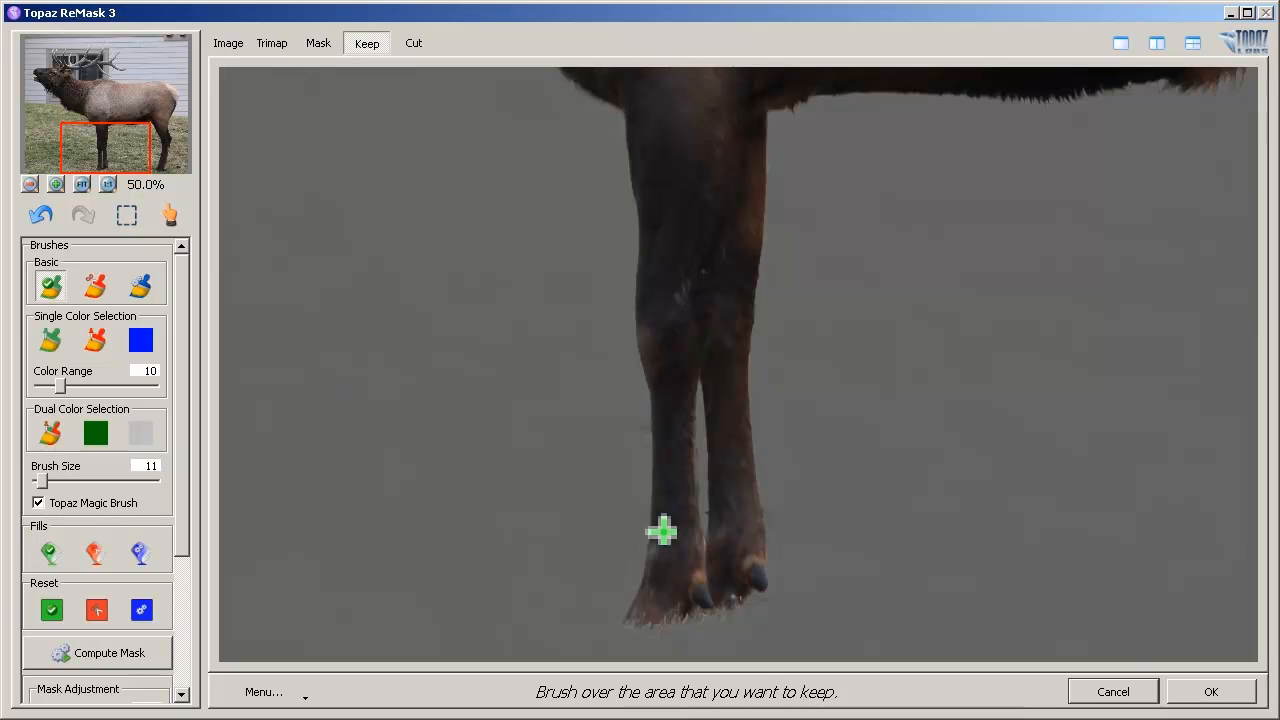
pyautogui.scroll(-1, 662, 531)
pyautogui.press(']')
pyautogui.press(']')
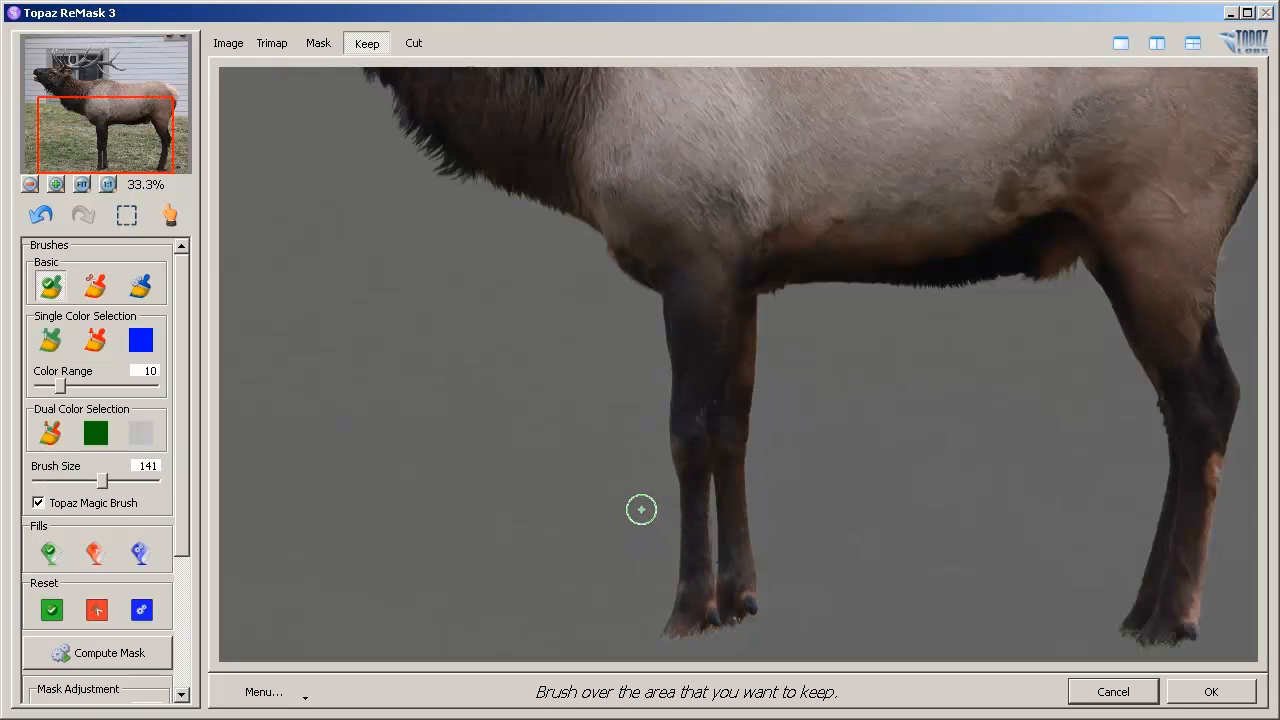
pyautogui.moveTo(726, 609); pyautogui.dragTo(616, 643)
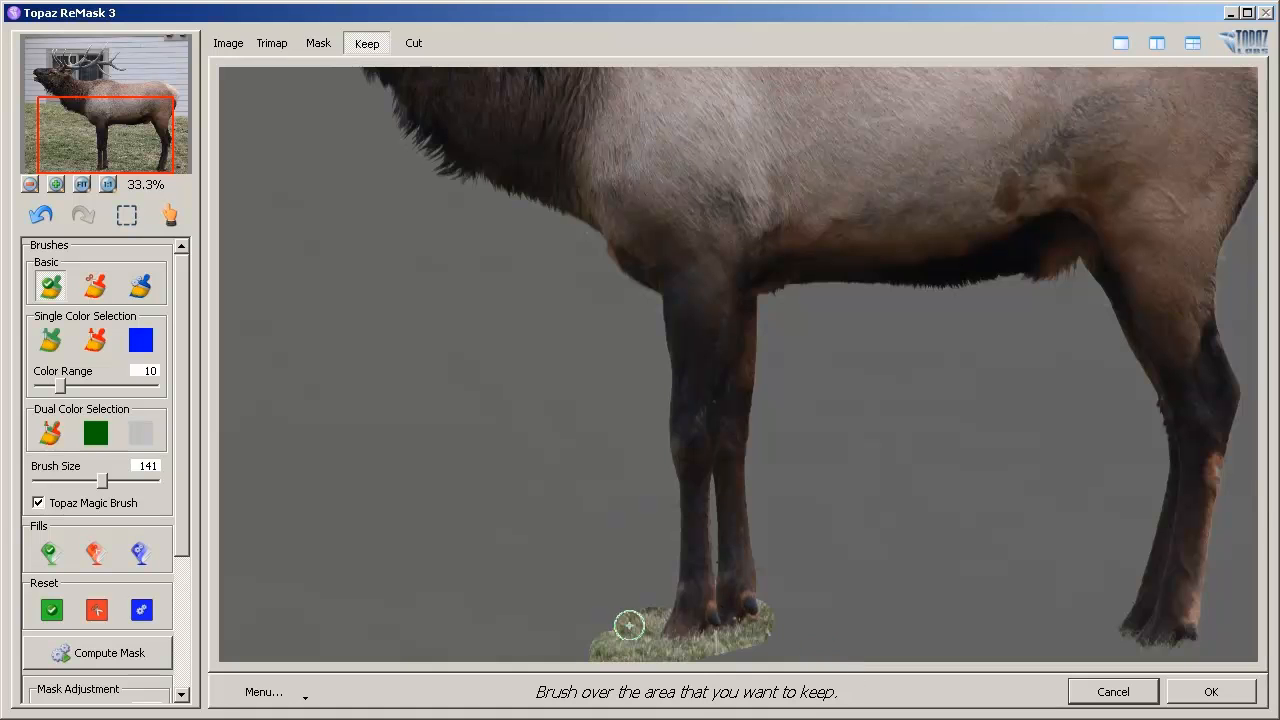
pyautogui.moveTo(719, 612)
pyautogui.mouseDown()
pyautogui.moveTo(631, 649)
pyautogui.moveTo(728, 632)
pyautogui.moveTo(752, 604)
pyautogui.moveTo(649, 617)
pyautogui.moveTo(689, 599)
pyautogui.moveTo(760, 598)
pyautogui.moveTo(795, 613)
pyautogui.moveTo(728, 636)
pyautogui.moveTo(747, 644)
pyautogui.moveTo(790, 628)
pyautogui.moveTo(742, 602)
pyautogui.moveTo(808, 602)
pyautogui.moveTo(822, 630)
pyautogui.moveTo(769, 593)
pyautogui.moveTo(805, 597)
pyautogui.mouseUp()
pyautogui.moveTo(836, 648)
pyautogui.mouseDown()
pyautogui.moveTo(840, 669)
pyautogui.moveTo(786, 646)
pyautogui.mouseUp()
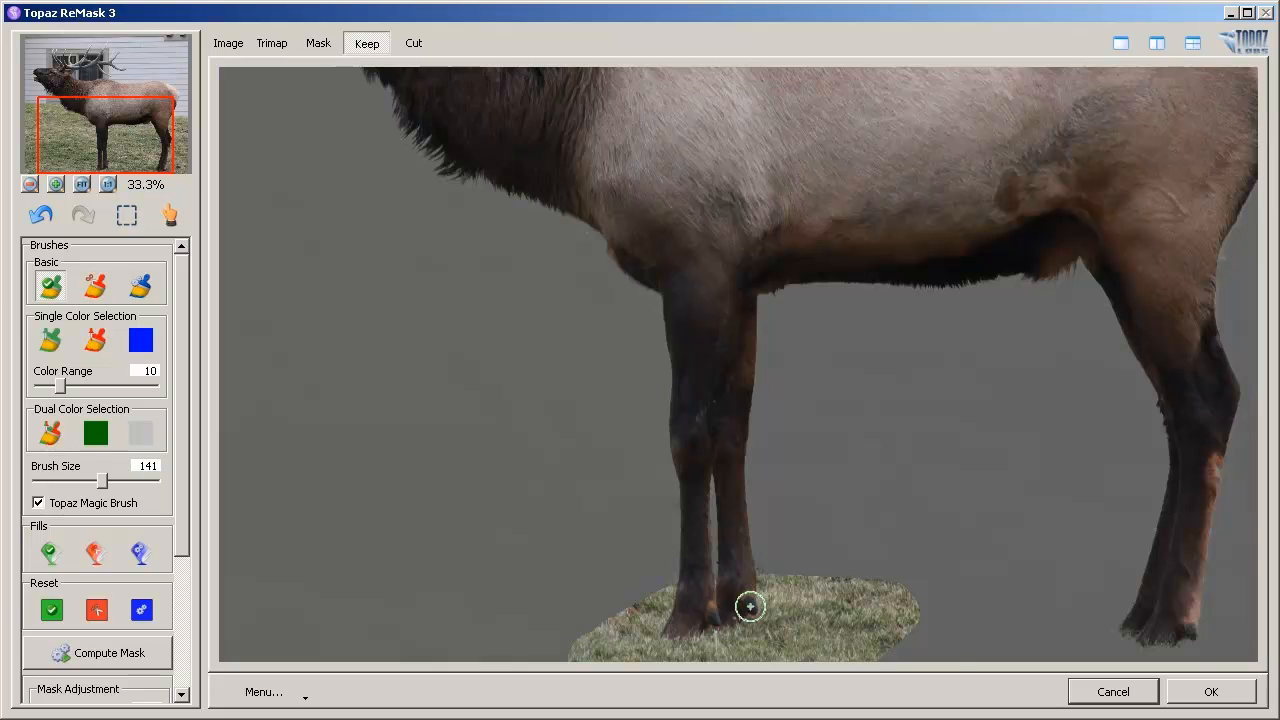
# - Extend the kept grass patch to the rear hooves and apply the finished cutout to the Photoshop layer
pyautogui.moveTo(842, 636)
pyautogui.mouseDown()
pyautogui.moveTo(941, 628)
pyautogui.moveTo(911, 623)
pyautogui.moveTo(918, 603)
pyautogui.moveTo(844, 594)
pyautogui.moveTo(959, 620)
pyautogui.moveTo(962, 645)
pyautogui.moveTo(1038, 635)
pyautogui.moveTo(895, 614)
pyautogui.moveTo(1015, 614)
pyautogui.mouseUp()
pyautogui.moveTo(908, 599); pyautogui.dragTo(1095, 612)
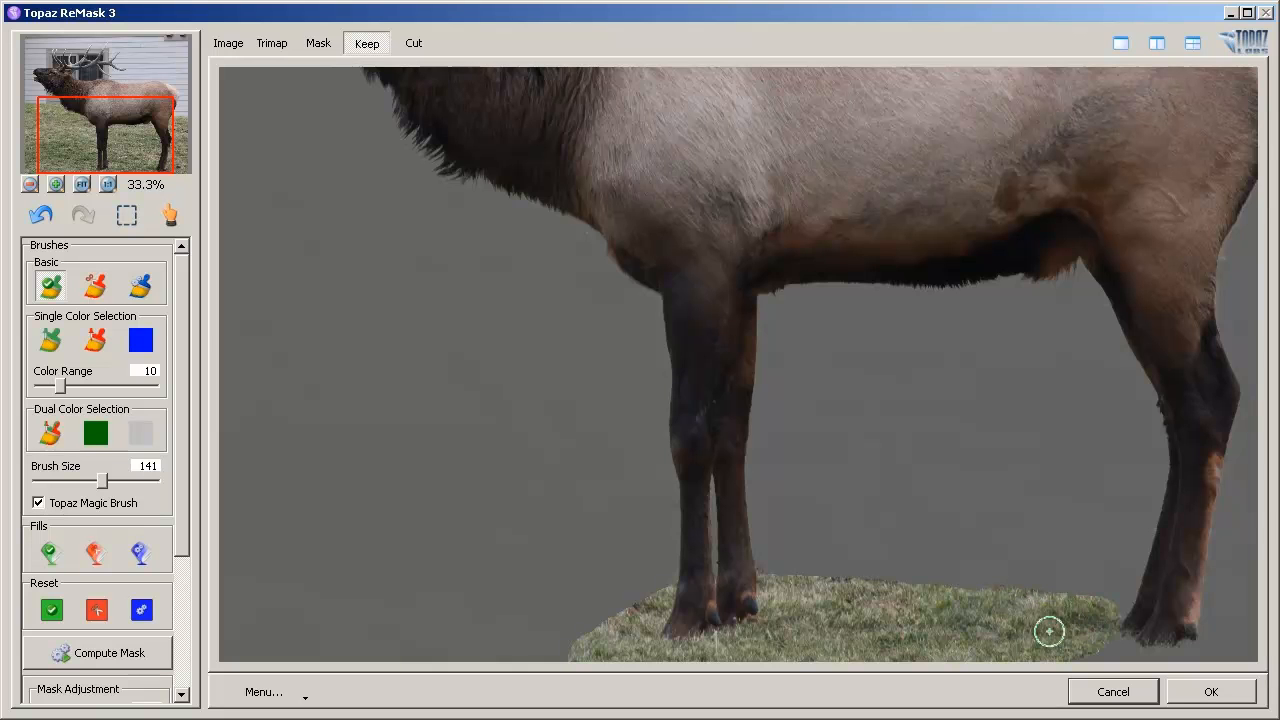
pyautogui.moveTo(1174, 627); pyautogui.dragTo(1136, 612)
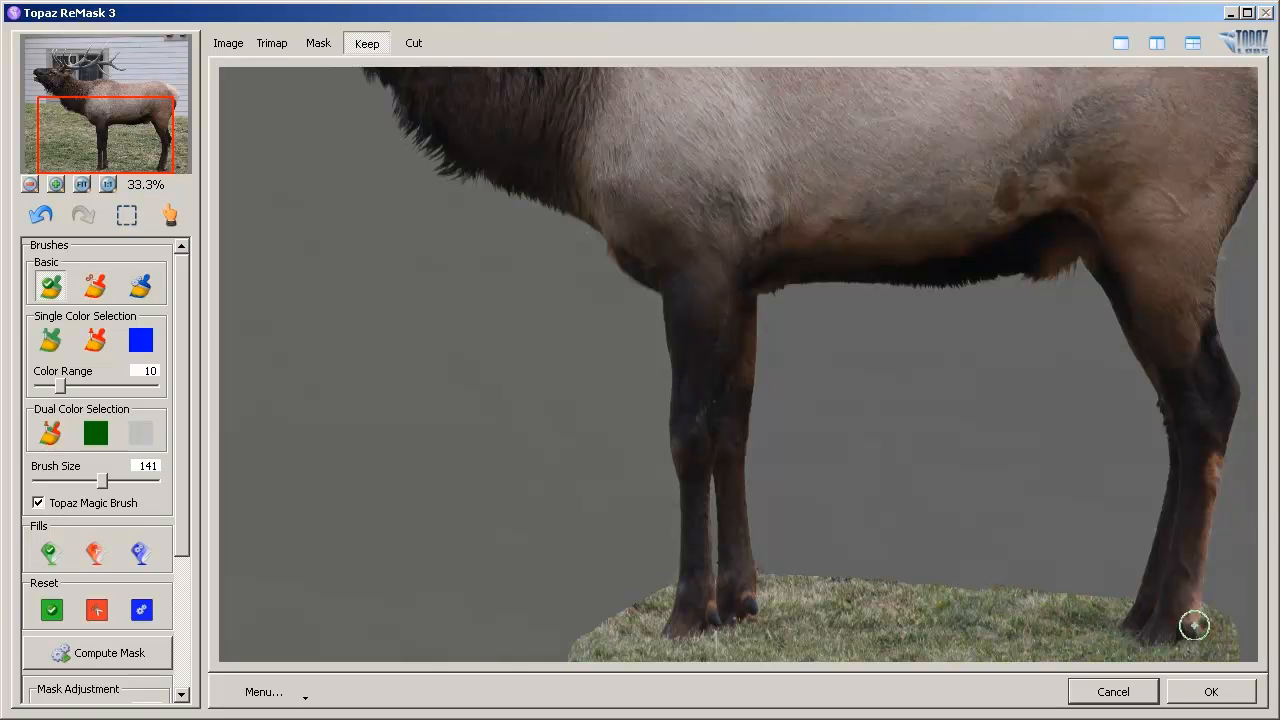
pyautogui.moveTo(1176, 619); pyautogui.dragTo(1207, 639)
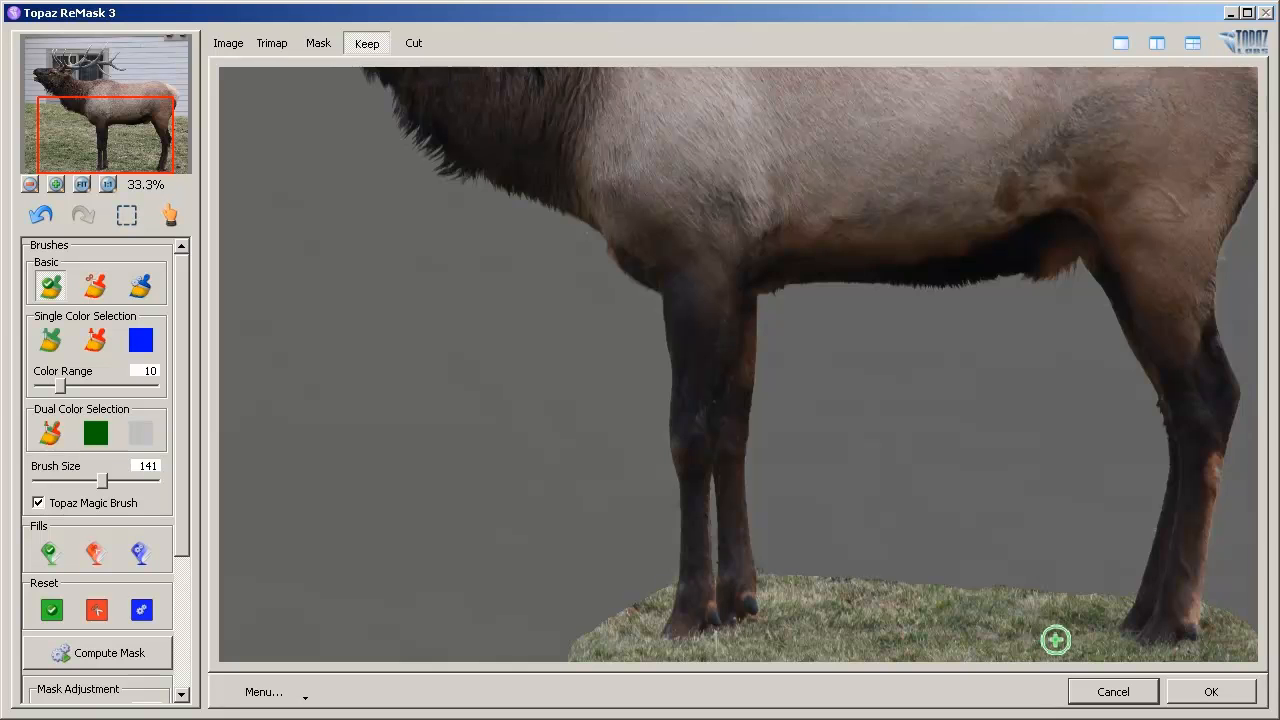
pyautogui.scroll(-2, 1055, 640)
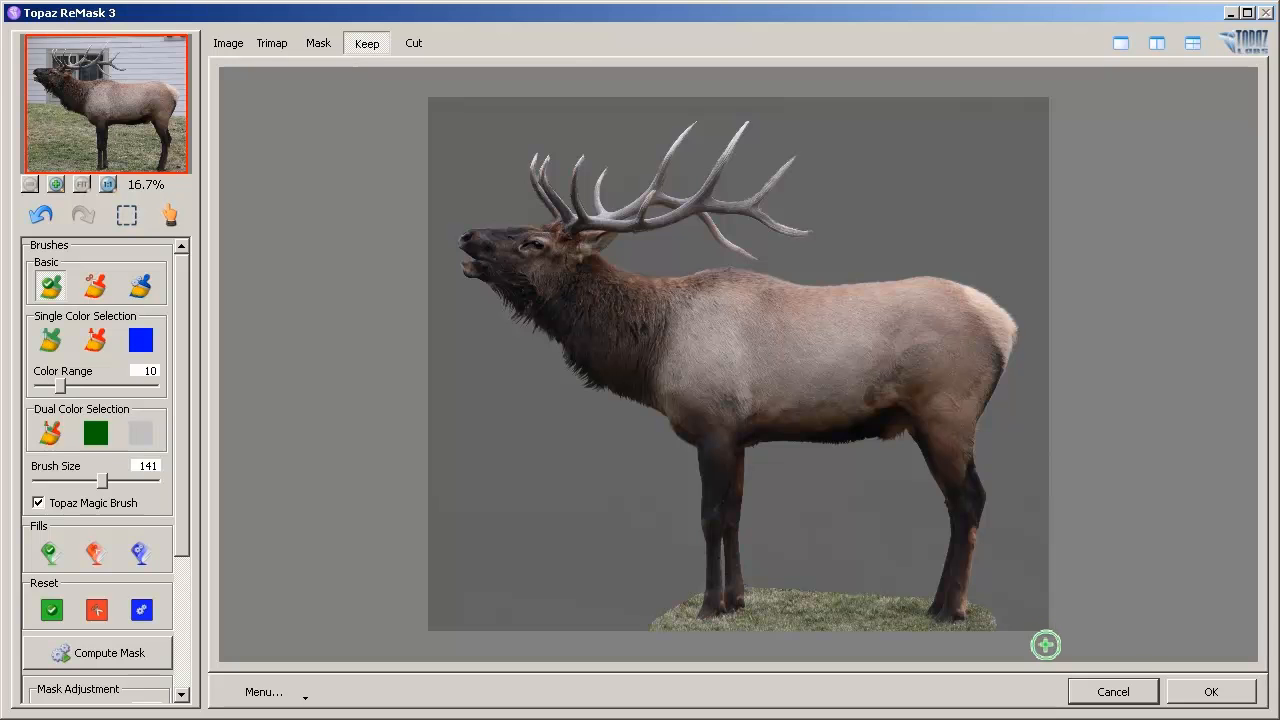
pyautogui.click(1210, 692)
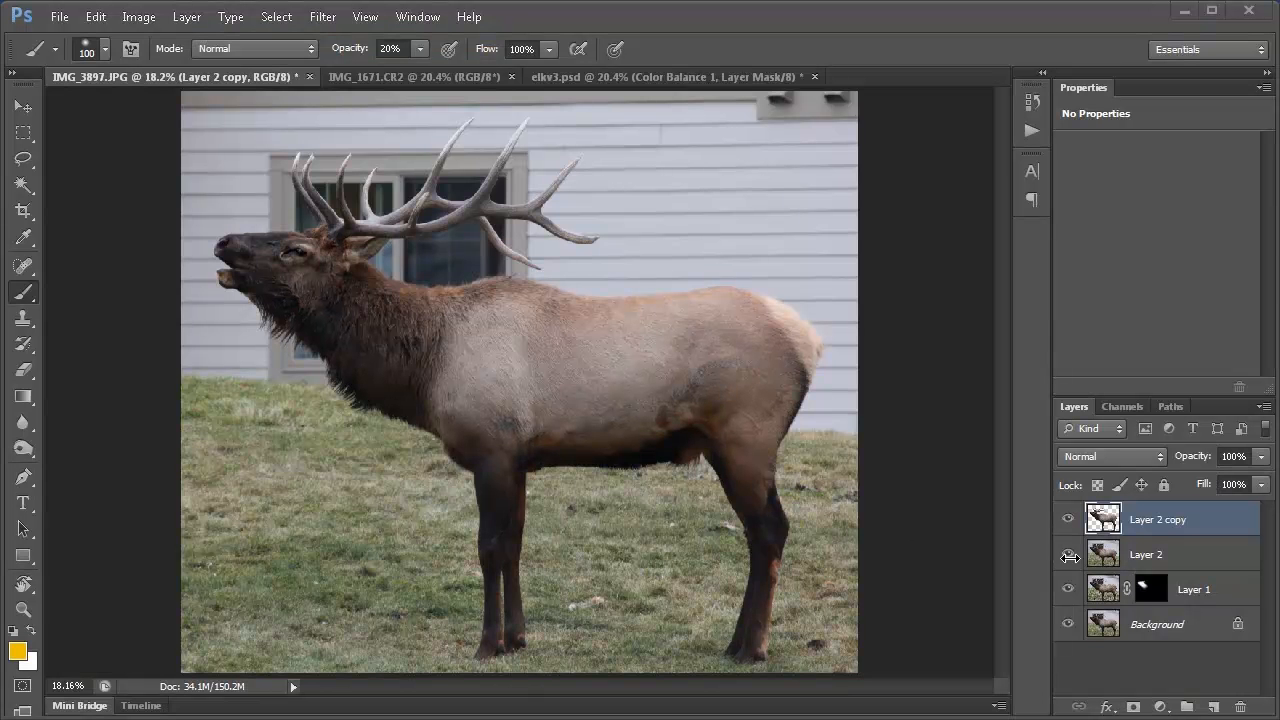
# - Hide the layers below the elk cutout and copy the whole cutout into the IMG_1671.CR2 forest image
pyautogui.moveTo(1068, 562); pyautogui.dragTo(1068, 624)
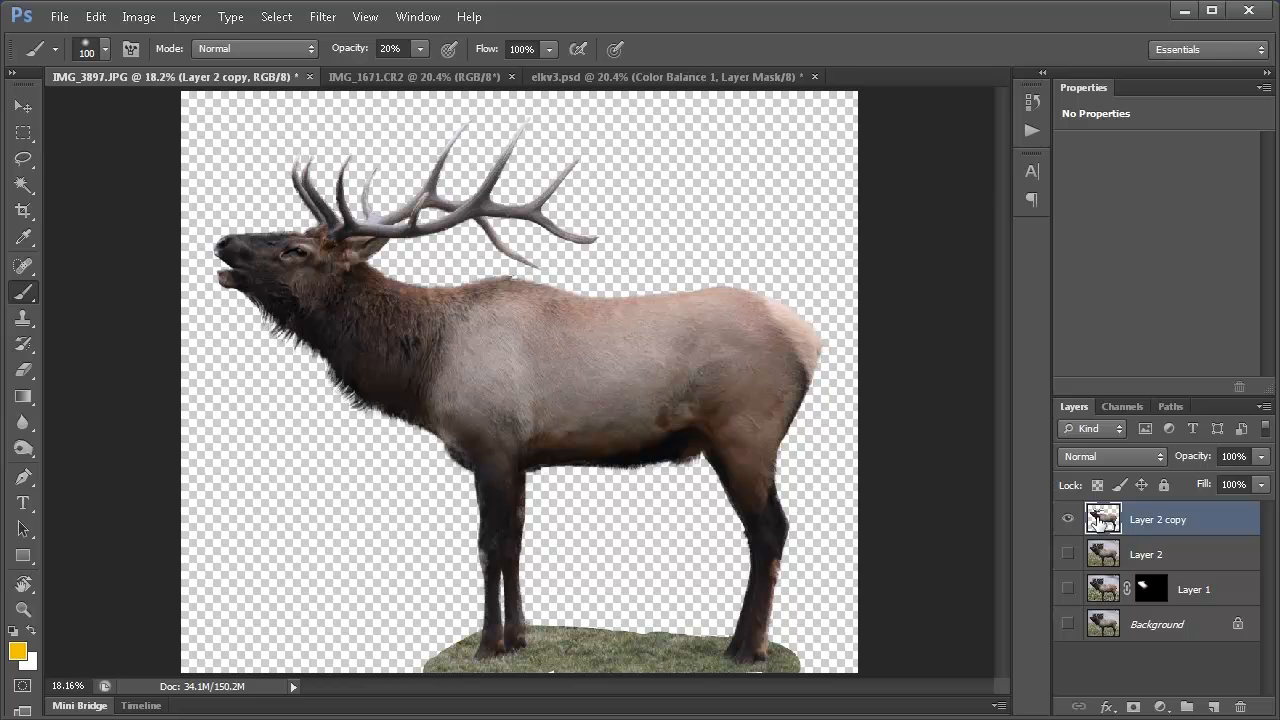
pyautogui.hotkey('ctrl', 'a')
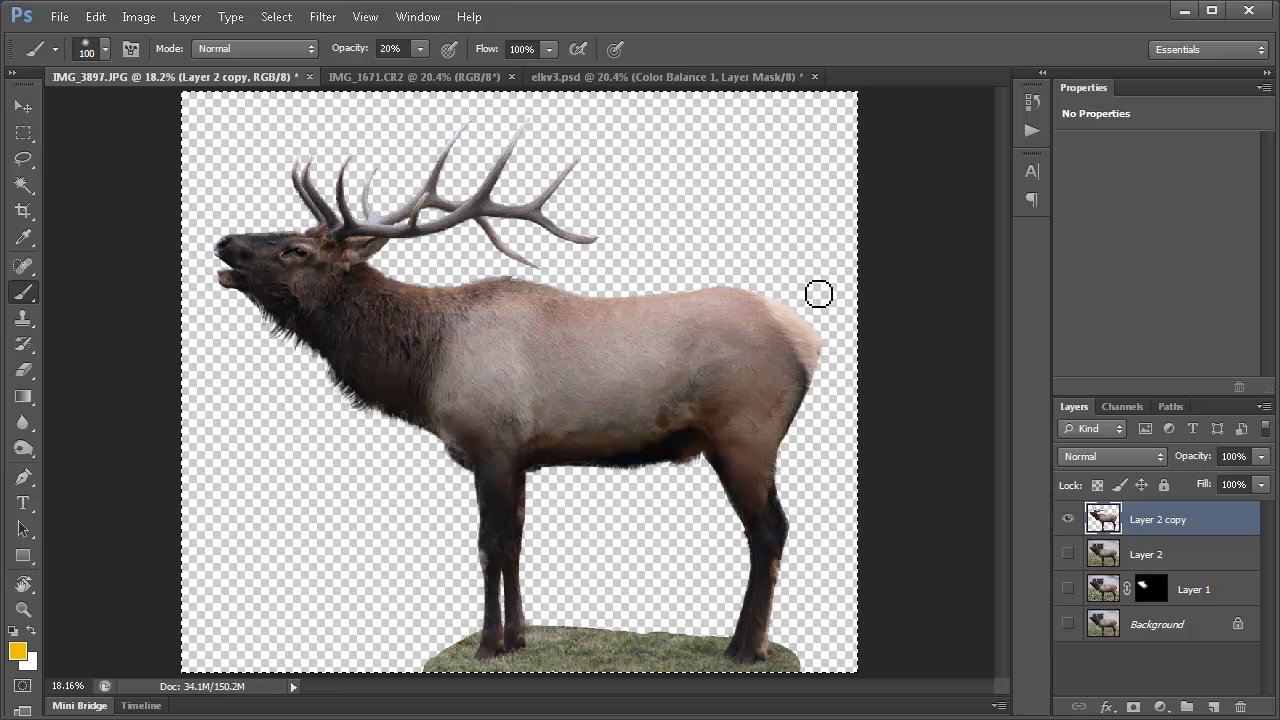
pyautogui.click(441, 76)
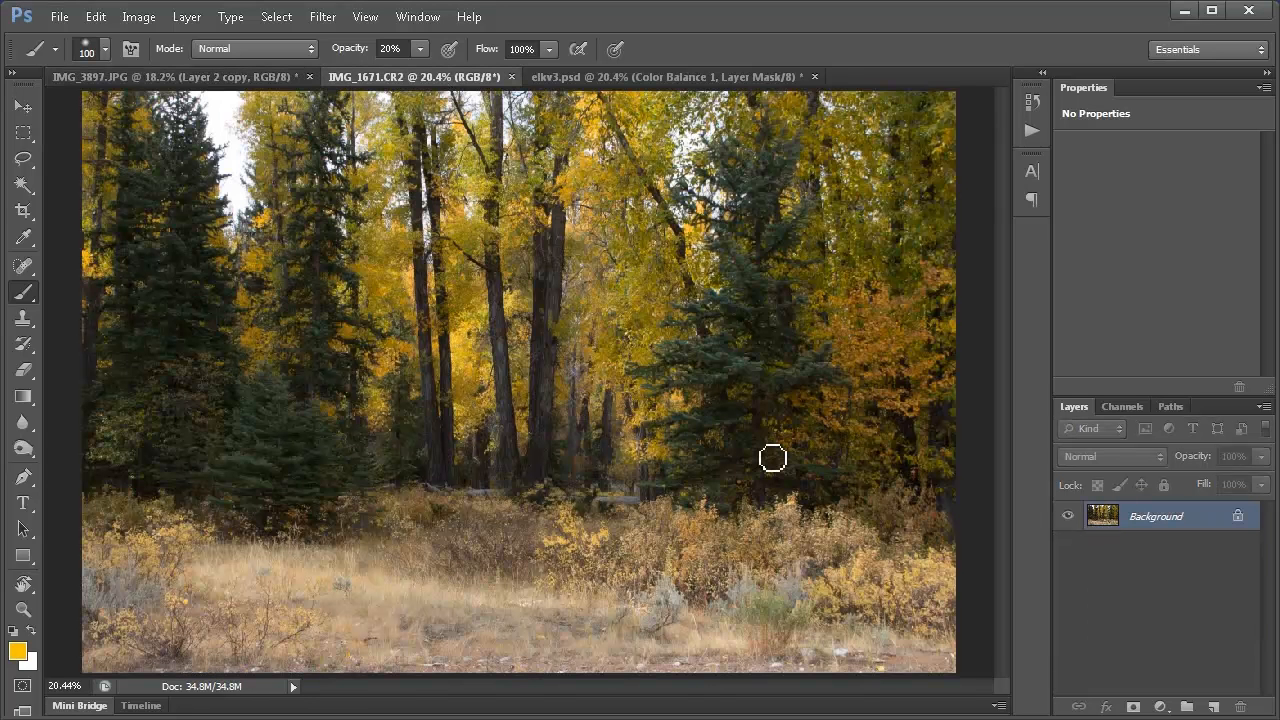
pyautogui.moveTo(765, 451); pyautogui.dragTo(766, 451)
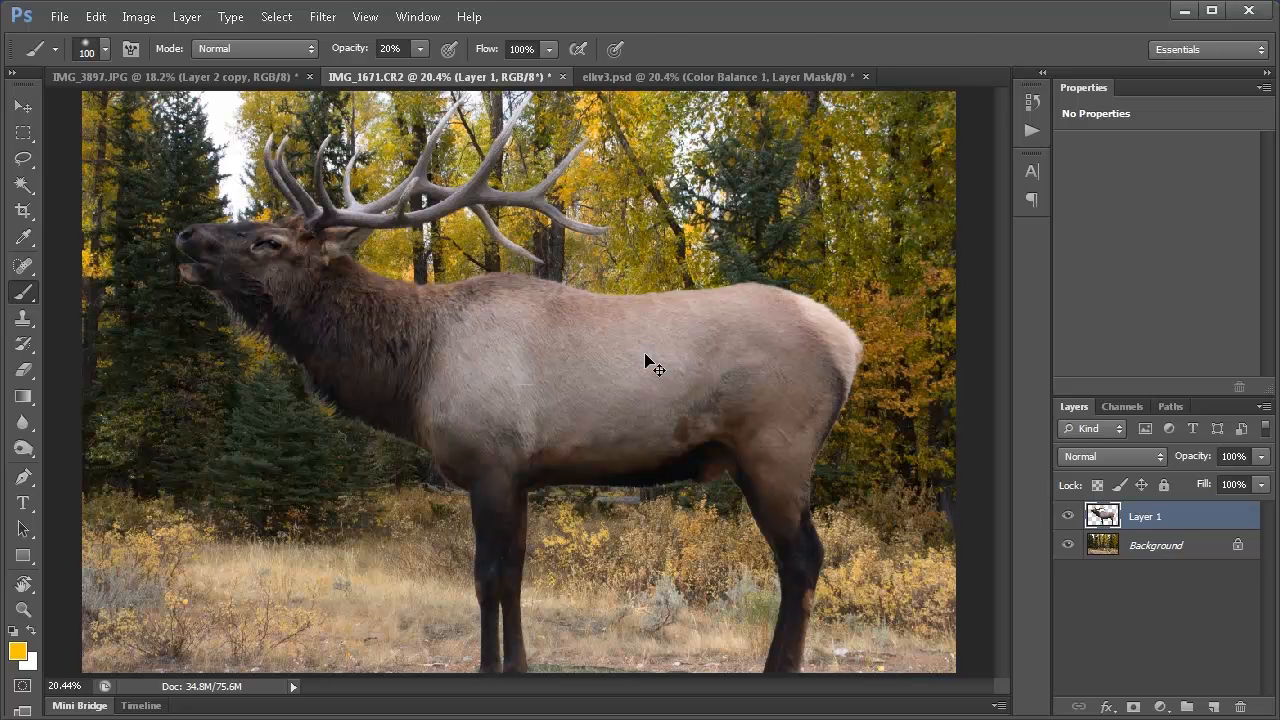
# - Scale the pasted elk layer to 70% width and 70% height with Free Transform
pyautogui.hotkey('ctrl', 't')
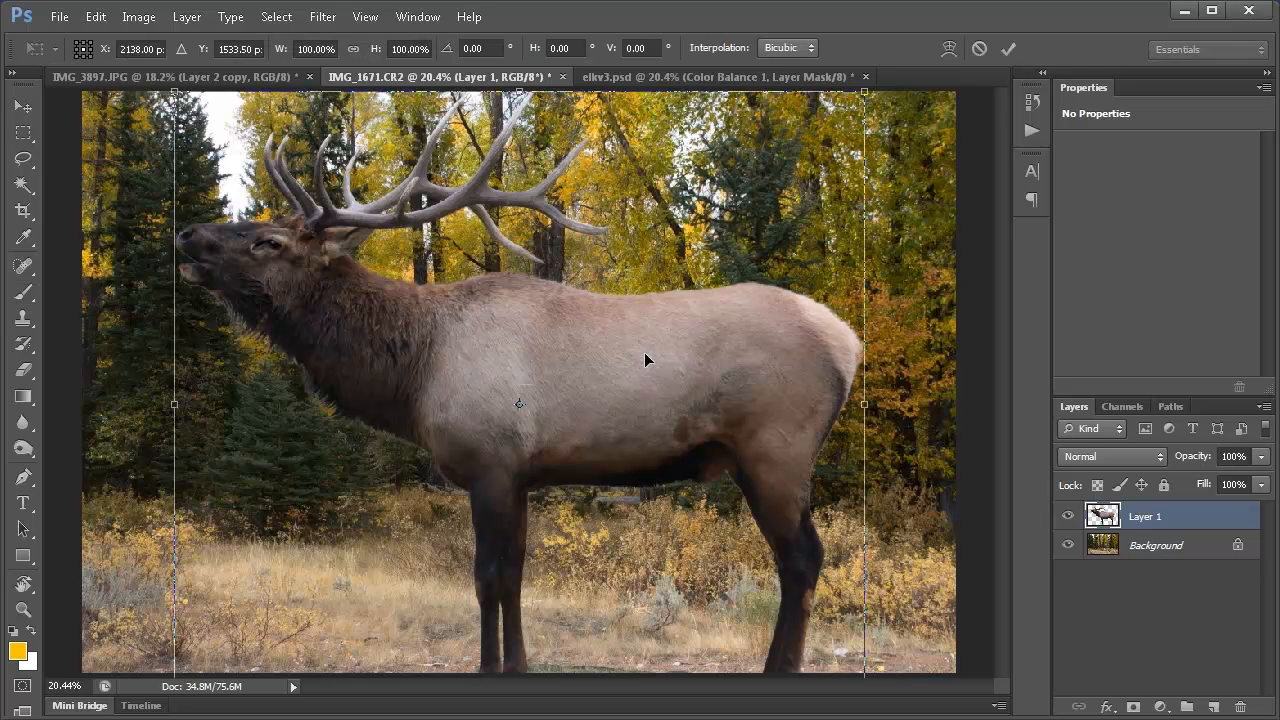
pyautogui.click(336, 48)
pyautogui.click(333, 49)
pyautogui.write('70')
pyautogui.press('Tab')
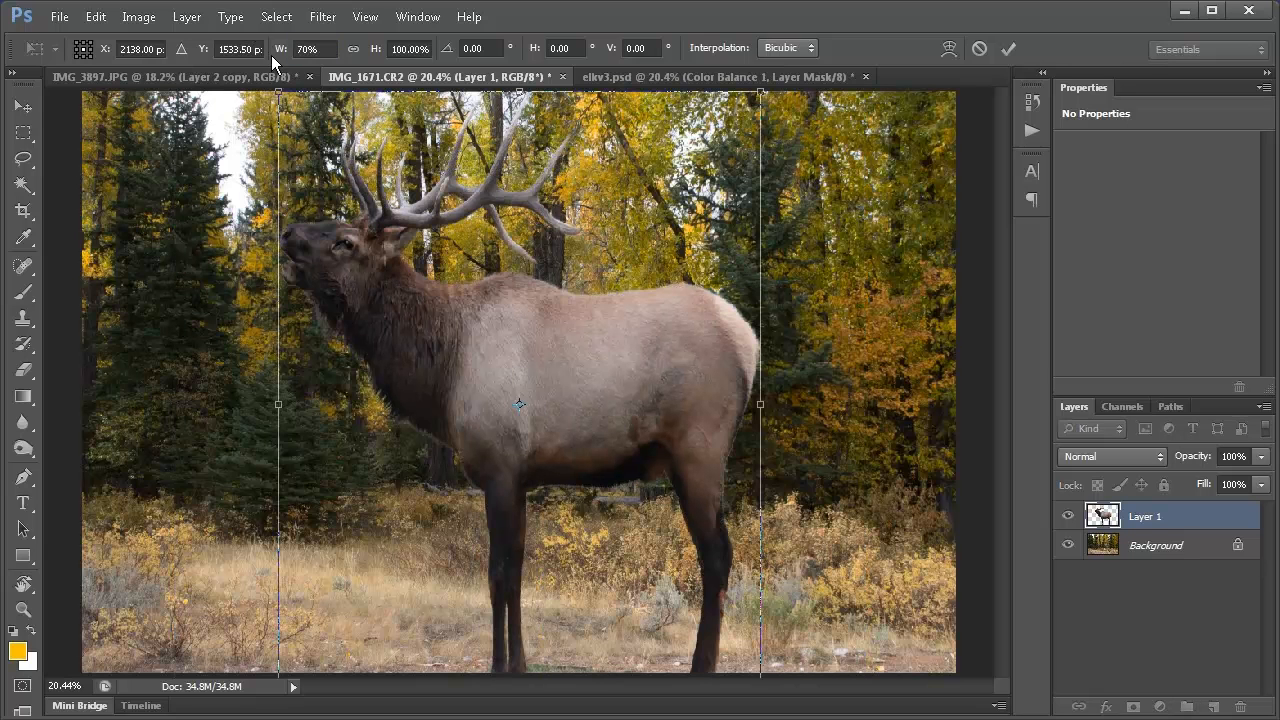
pyautogui.write('70')
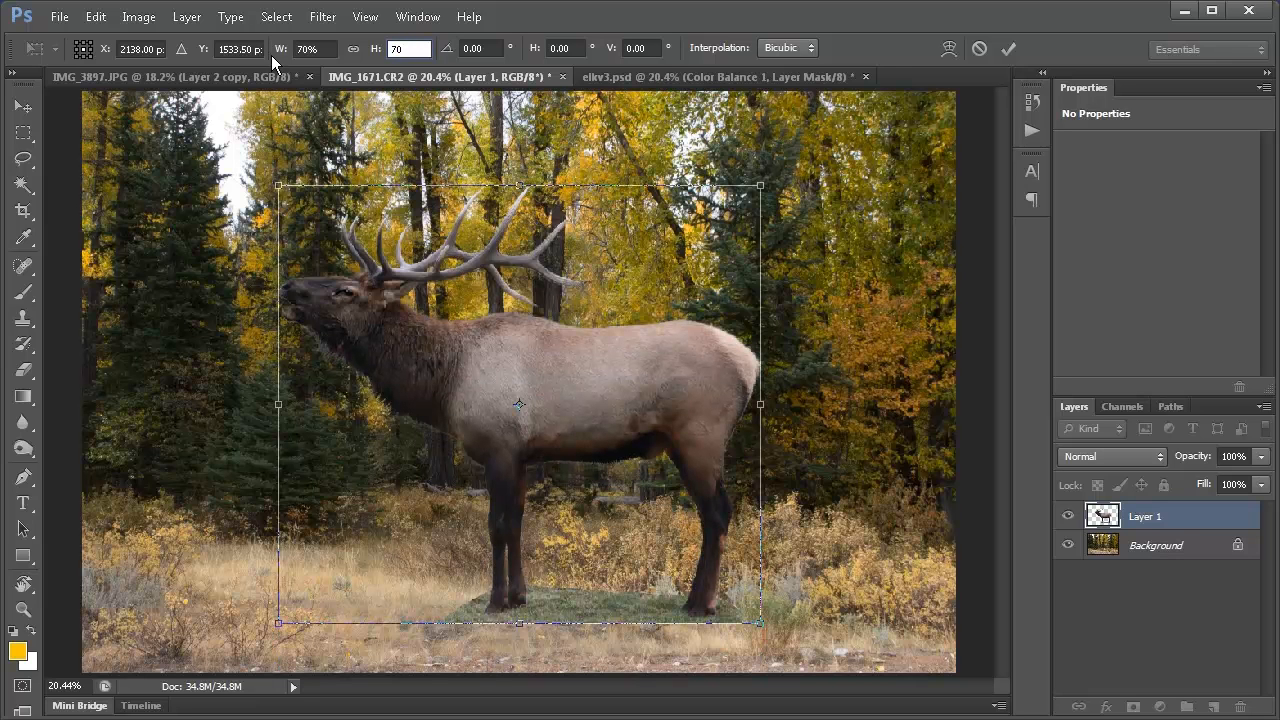
pyautogui.press('Return')
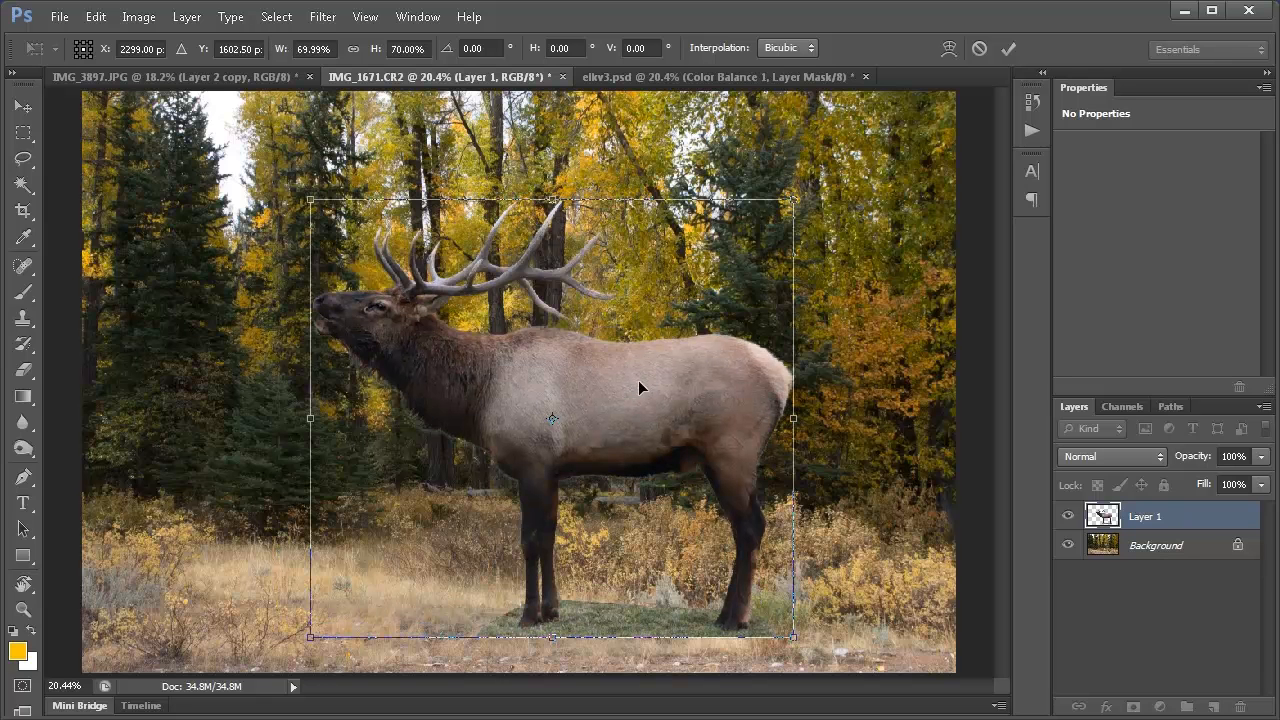
# - Move the elk to about X 2734, Y 1774.5 px, with its grass patch along the photo's lower edge, and apply the transform
pyautogui.moveTo(639, 383); pyautogui.dragTo(727, 418)
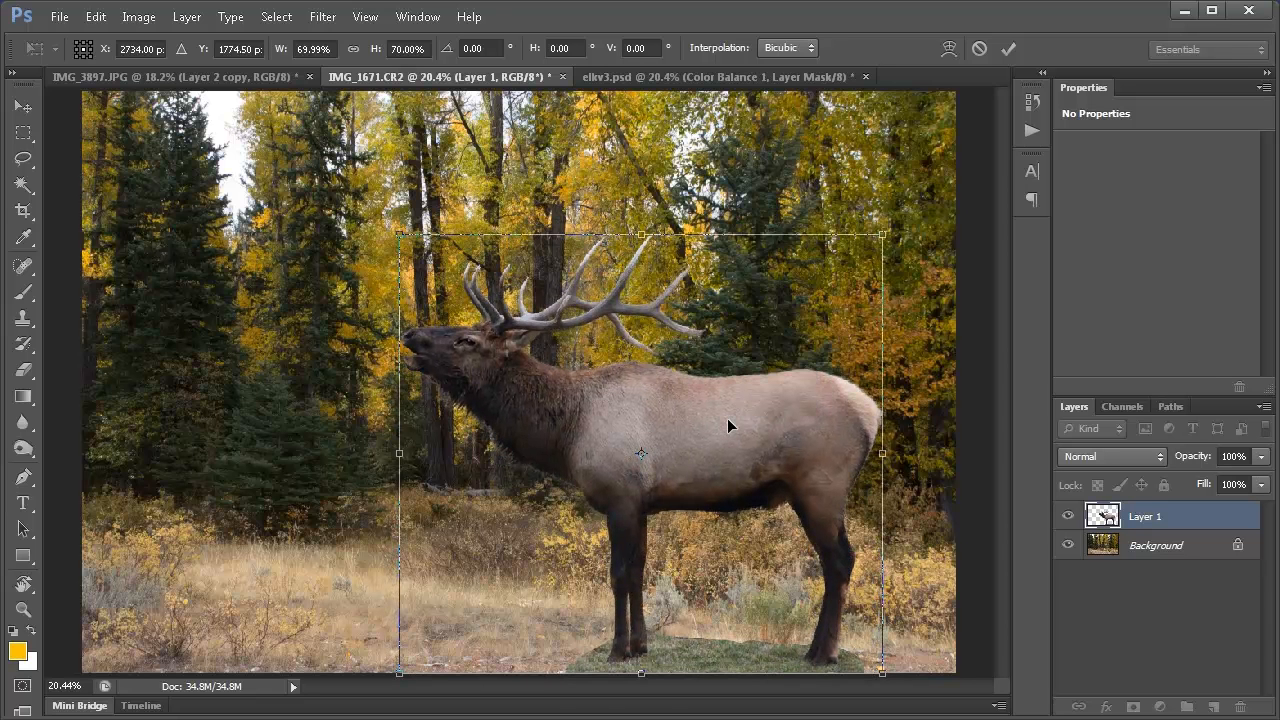
pyautogui.press('Return')
pyautogui.press('b')
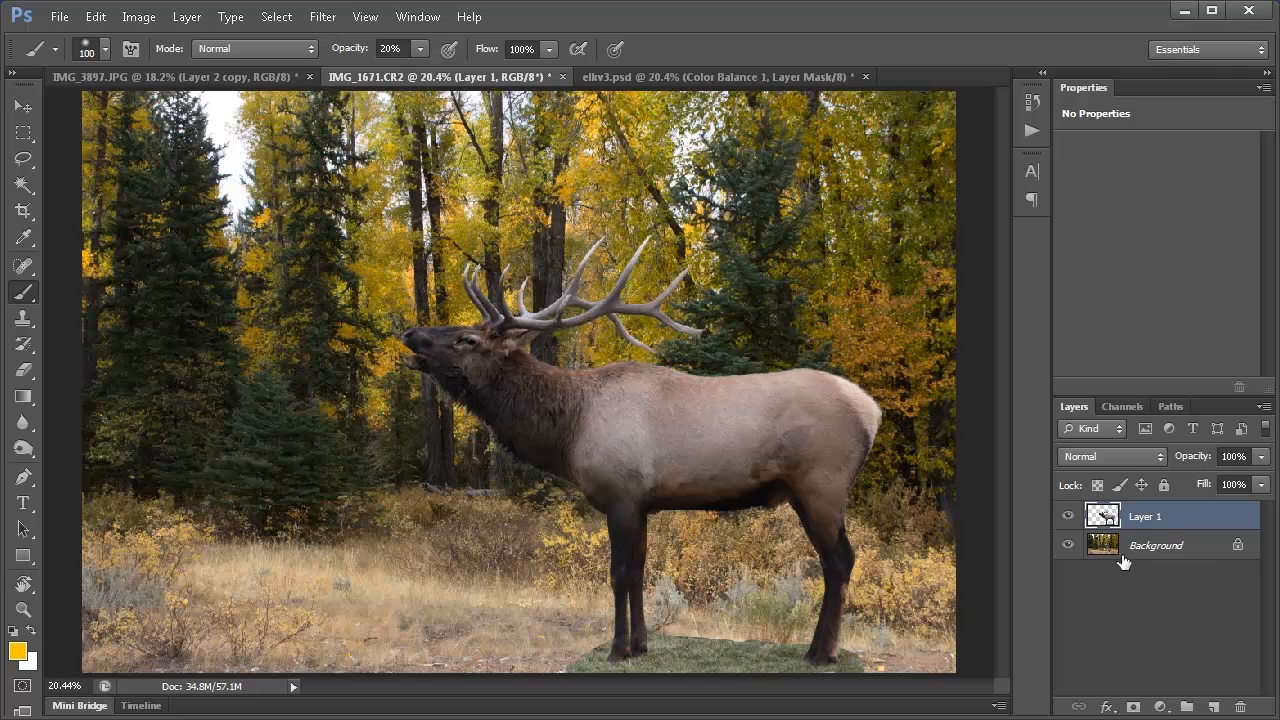
# - Add a Hue/Saturation adjustment layer above the elk layer, using the elk layer as its clipping mask
pyautogui.click(187, 16)
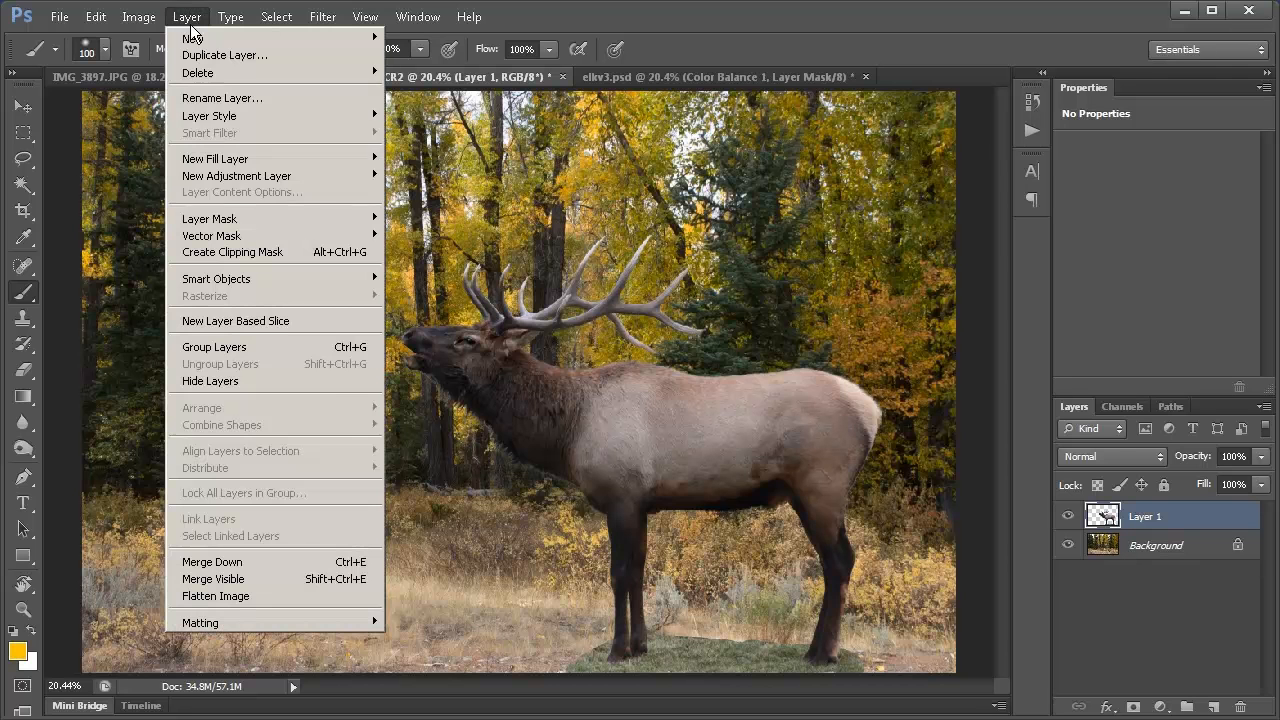
pyautogui.moveTo(288, 178)
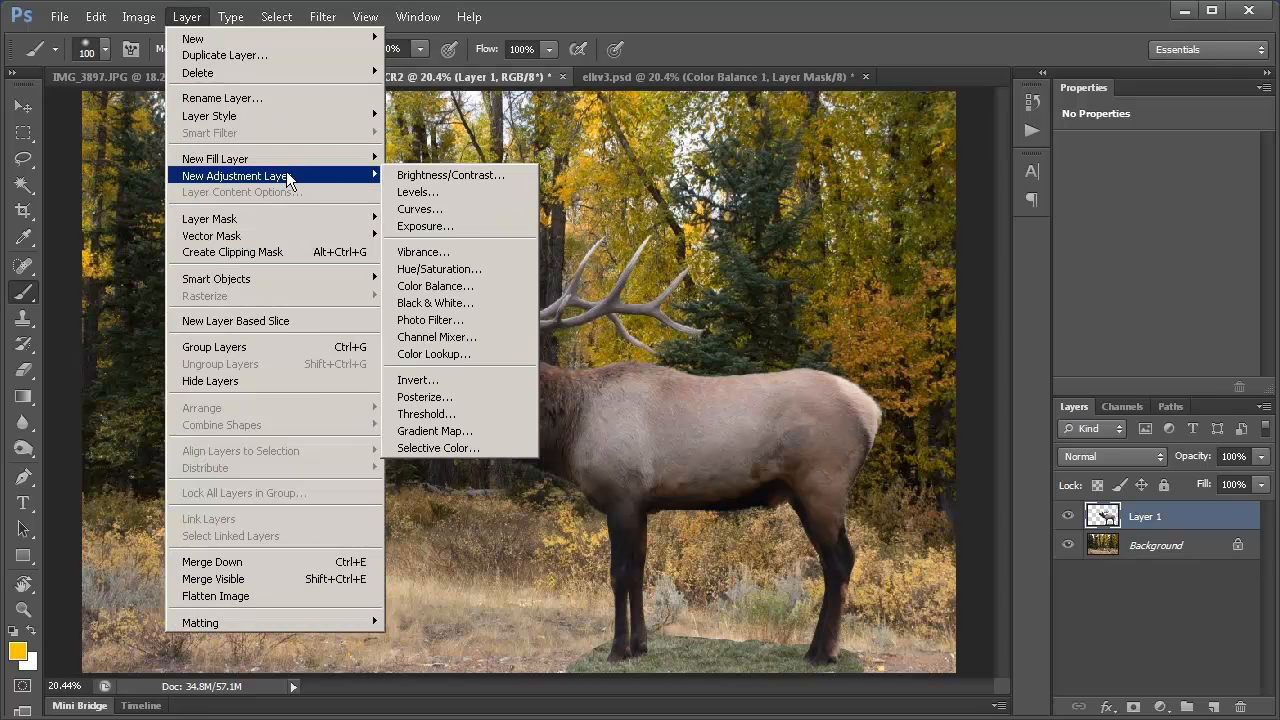
pyautogui.click(487, 271)
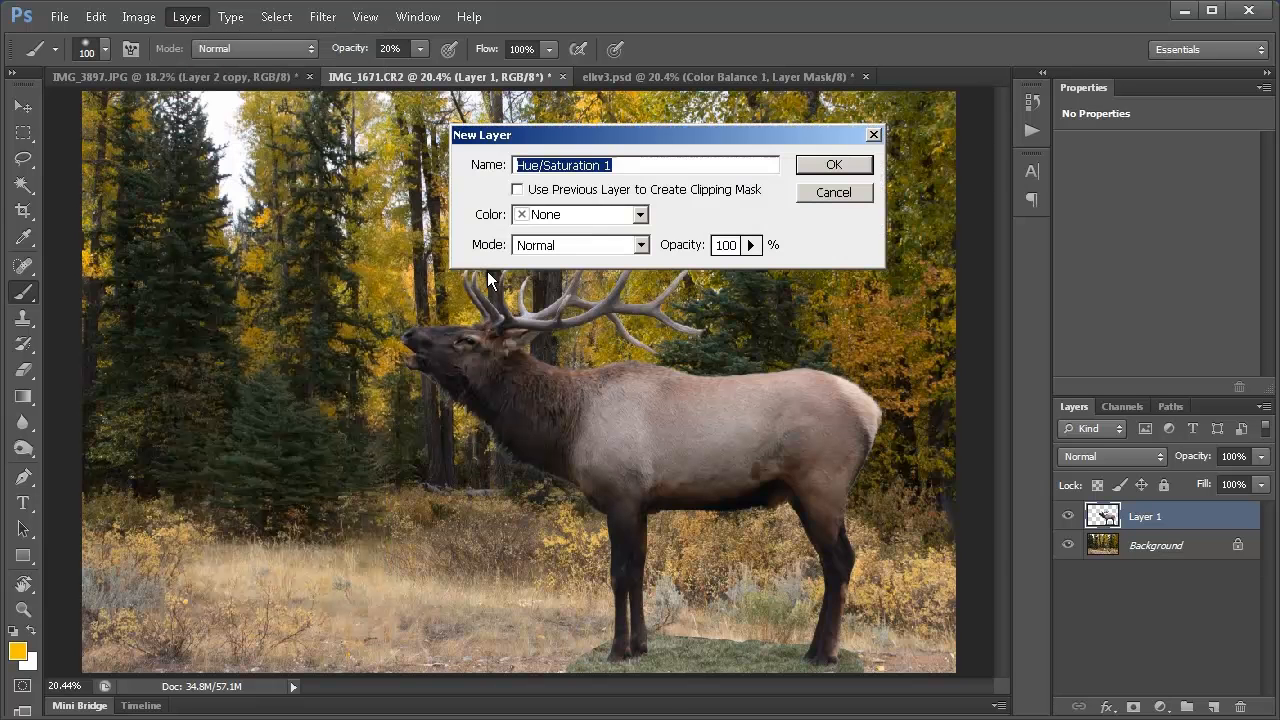
pyautogui.click(516, 190)
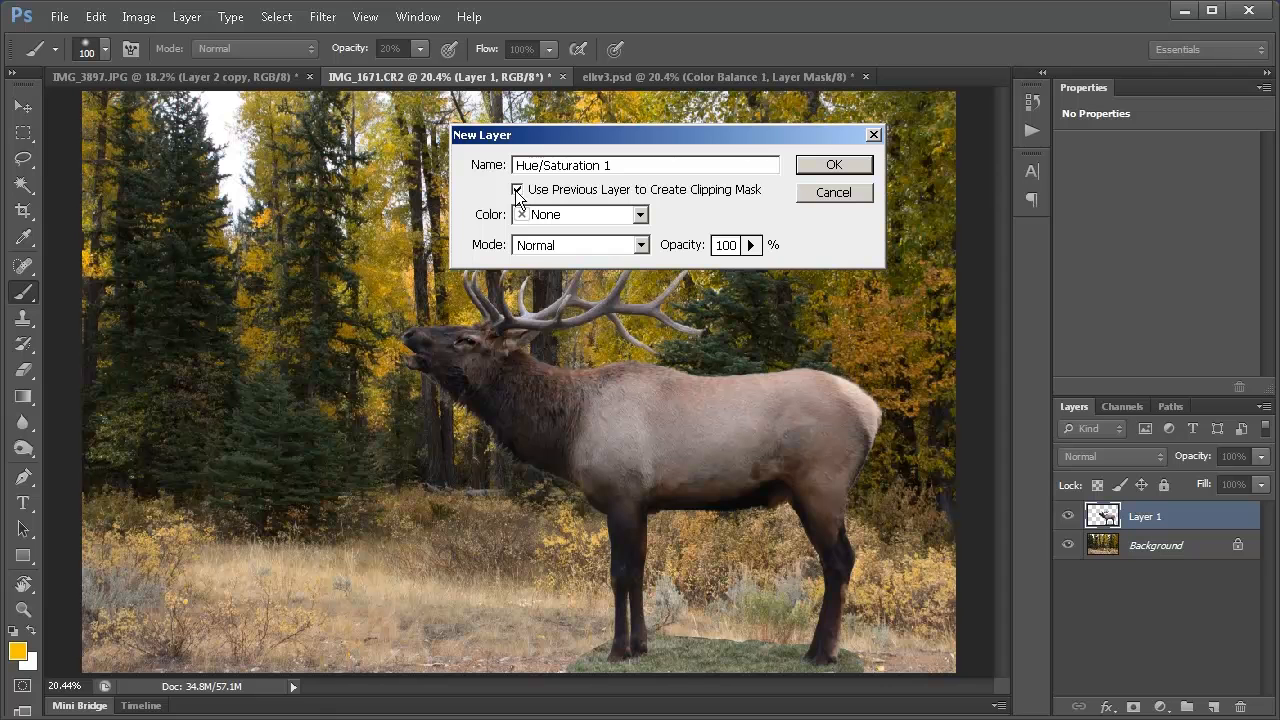
pyautogui.click(830, 166)
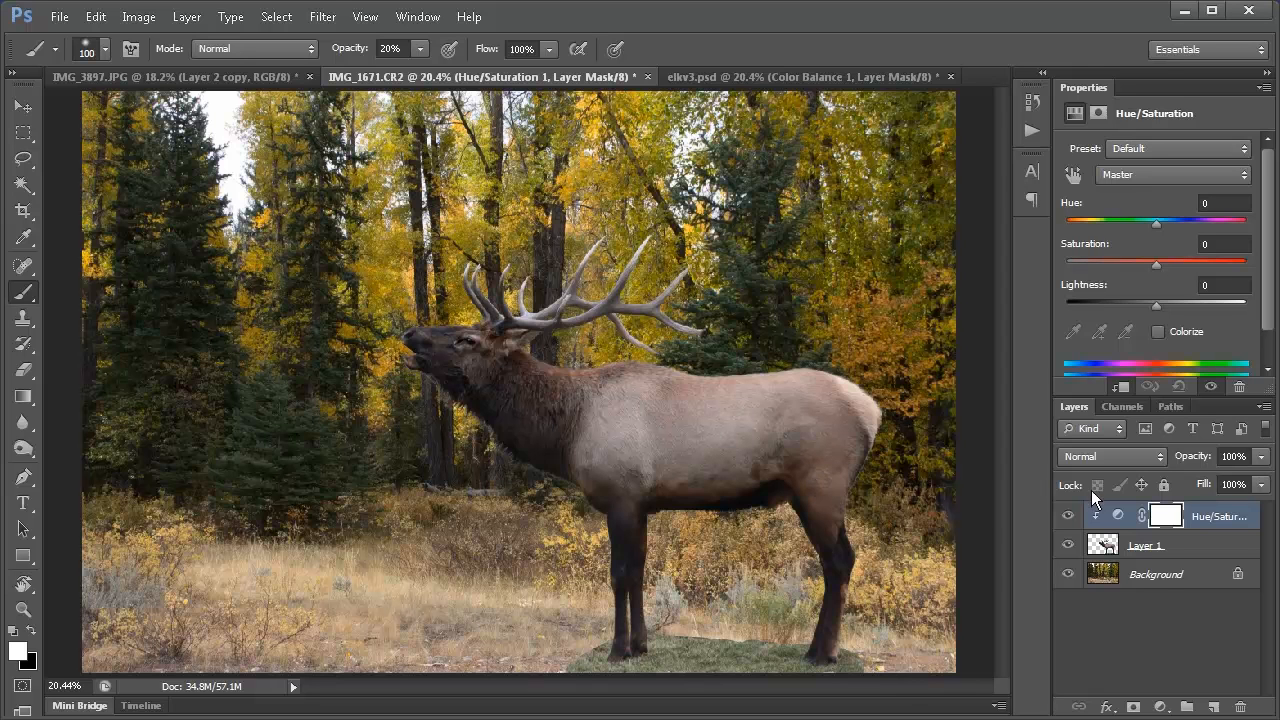
# - Colorize the elk and grass patch with the hue at about 44, saturation 17 and lightness +23
pyautogui.click(1157, 332)
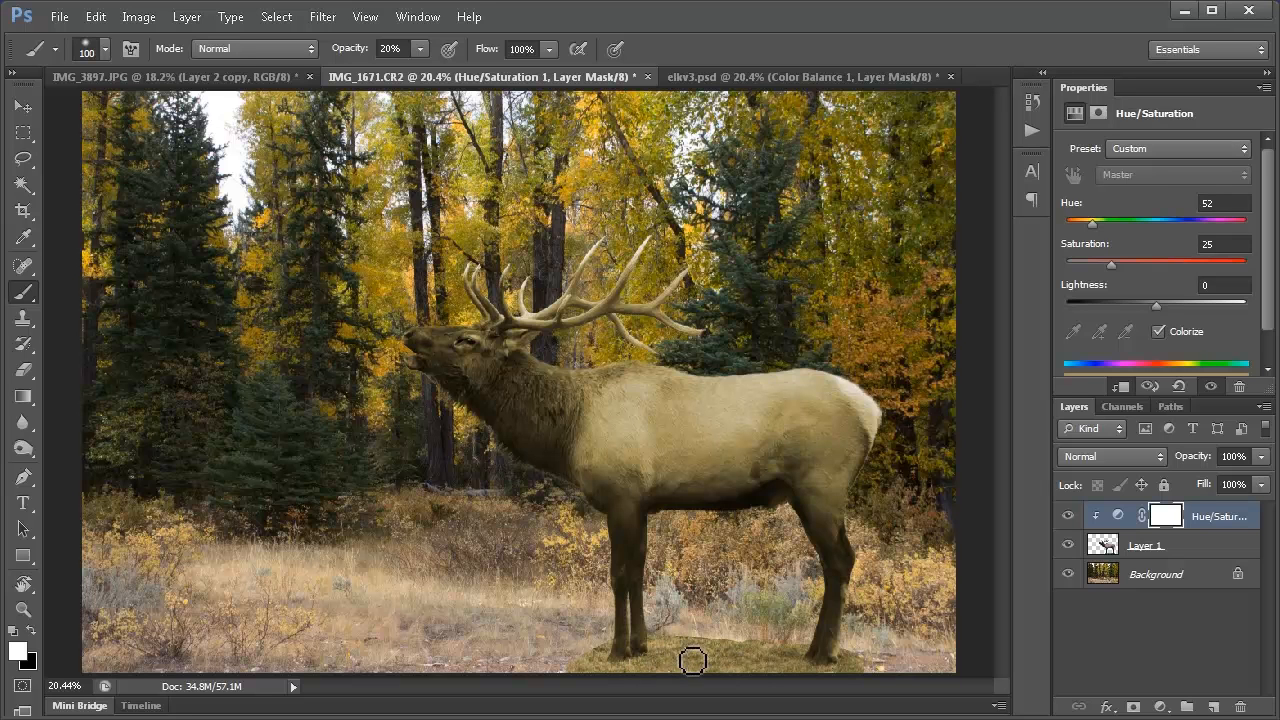
pyautogui.moveTo(1157, 306); pyautogui.dragTo(1160, 313)
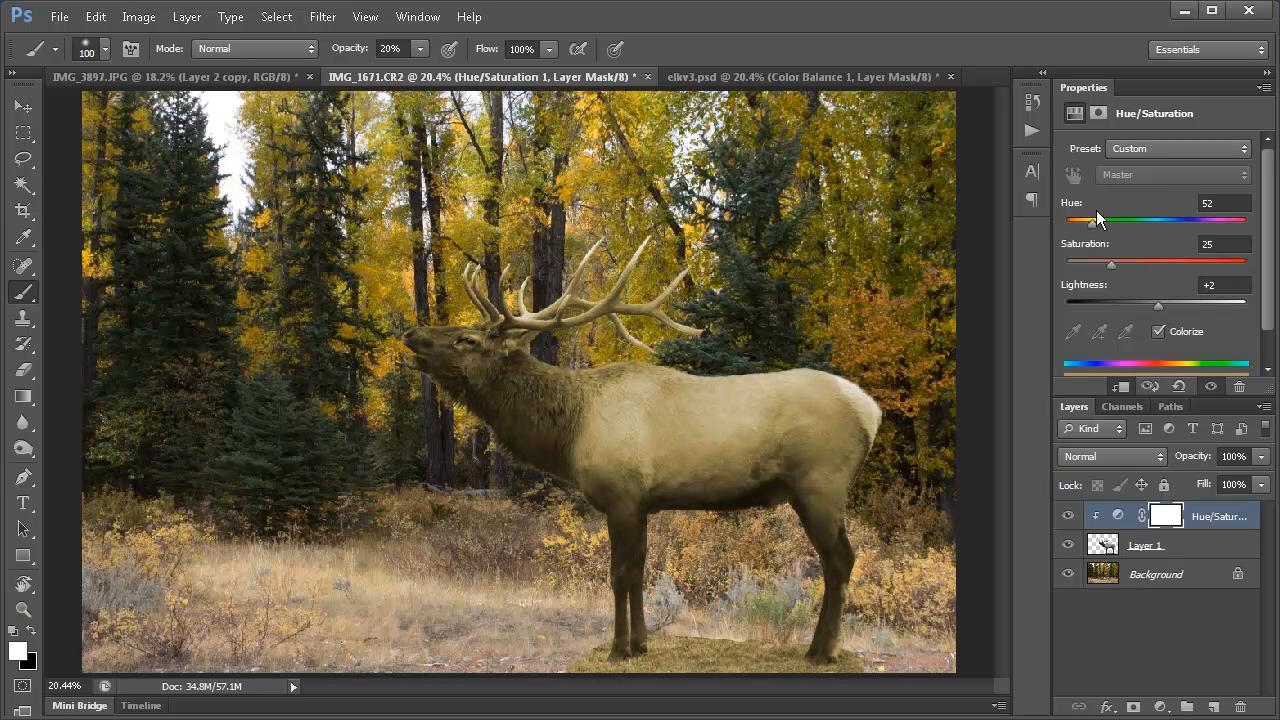
pyautogui.moveTo(1088, 226); pyautogui.dragTo(1089, 240)
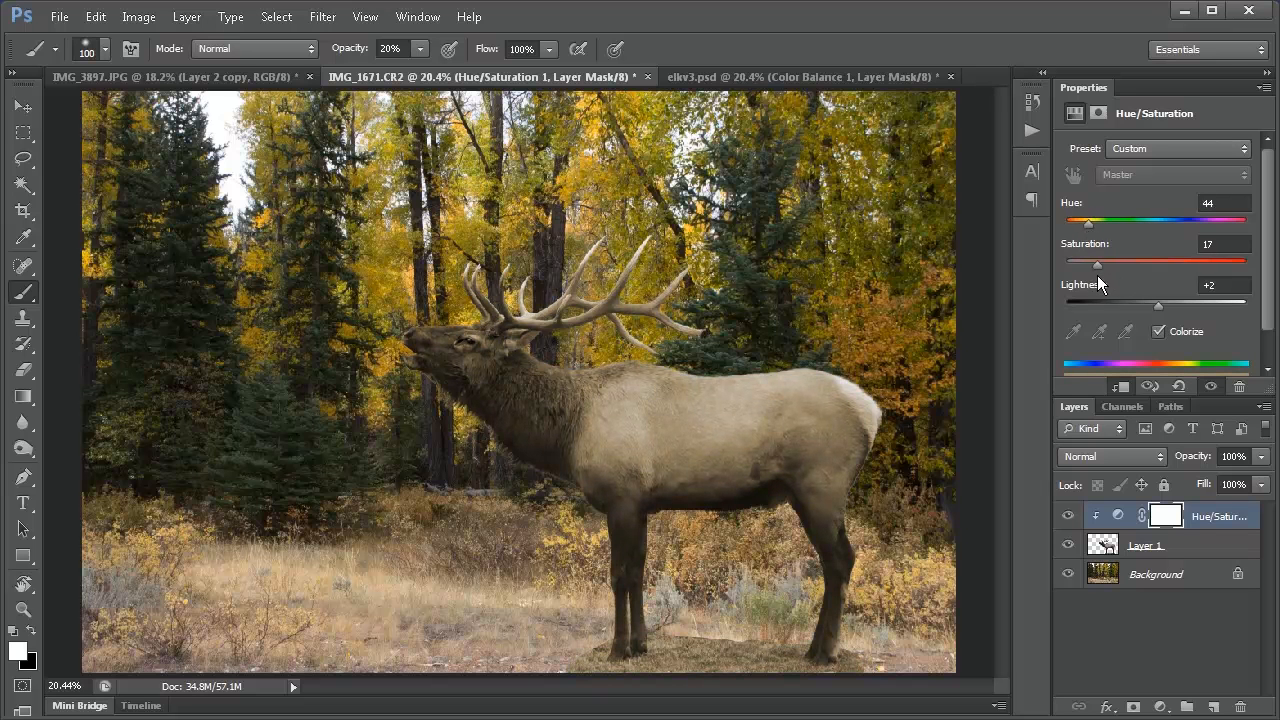
pyautogui.moveTo(1162, 309); pyautogui.dragTo(1176, 317)
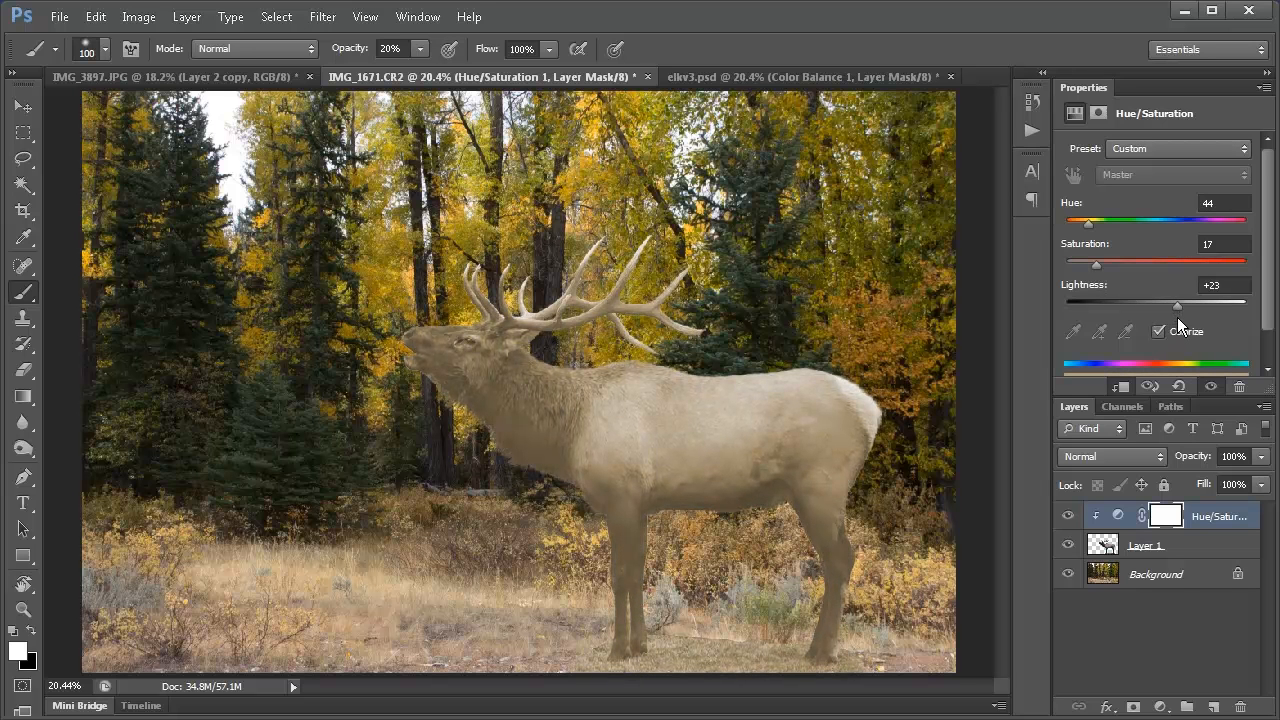
pyautogui.moveTo(1087, 223); pyautogui.dragTo(1086, 224)
# - Invert the Hue/Saturation mask to black and paint it white at 100% brush opacity over the patch's middle and front-hoof grass
pyautogui.click(1163, 517)
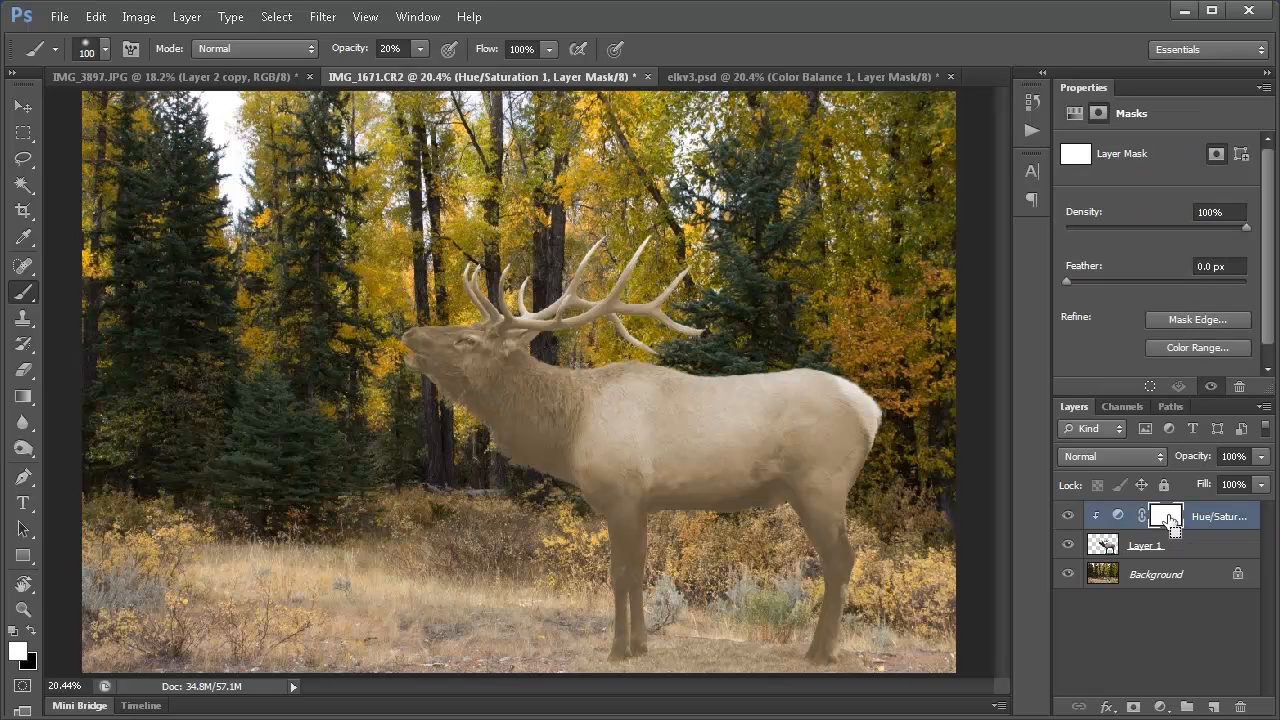
pyautogui.hotkey('ctrl', 'i')
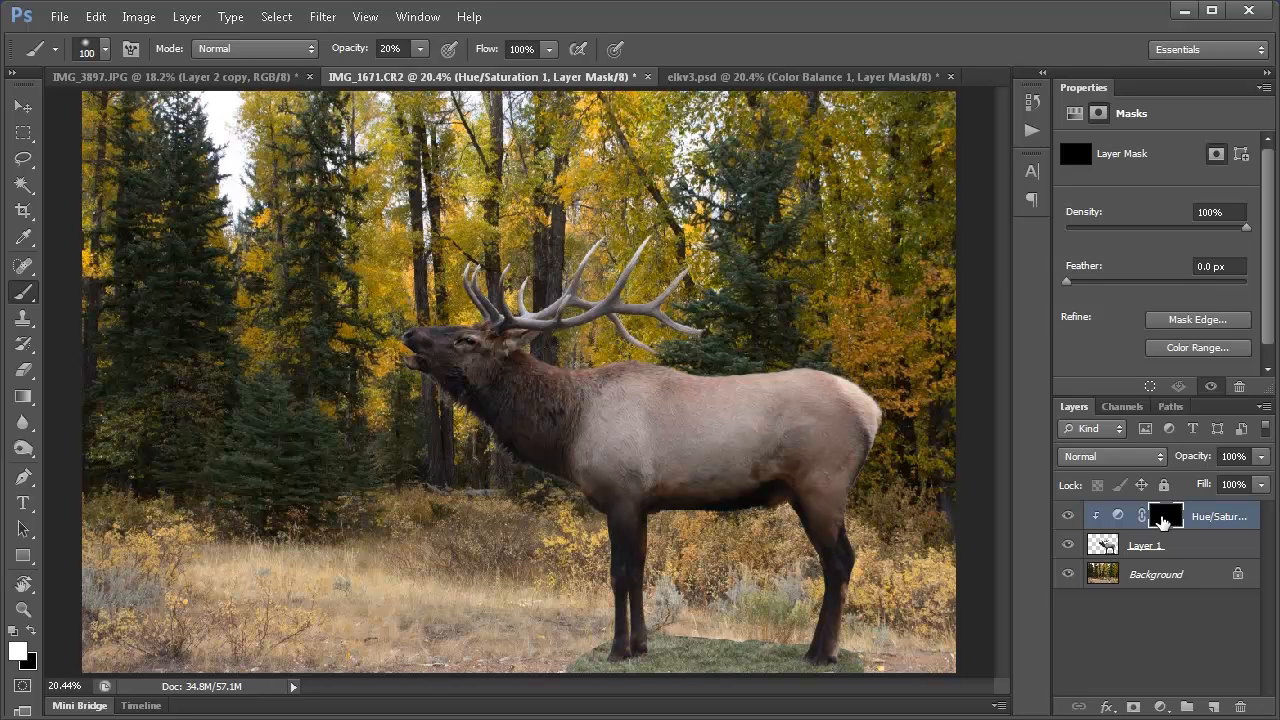
pyautogui.press('z')
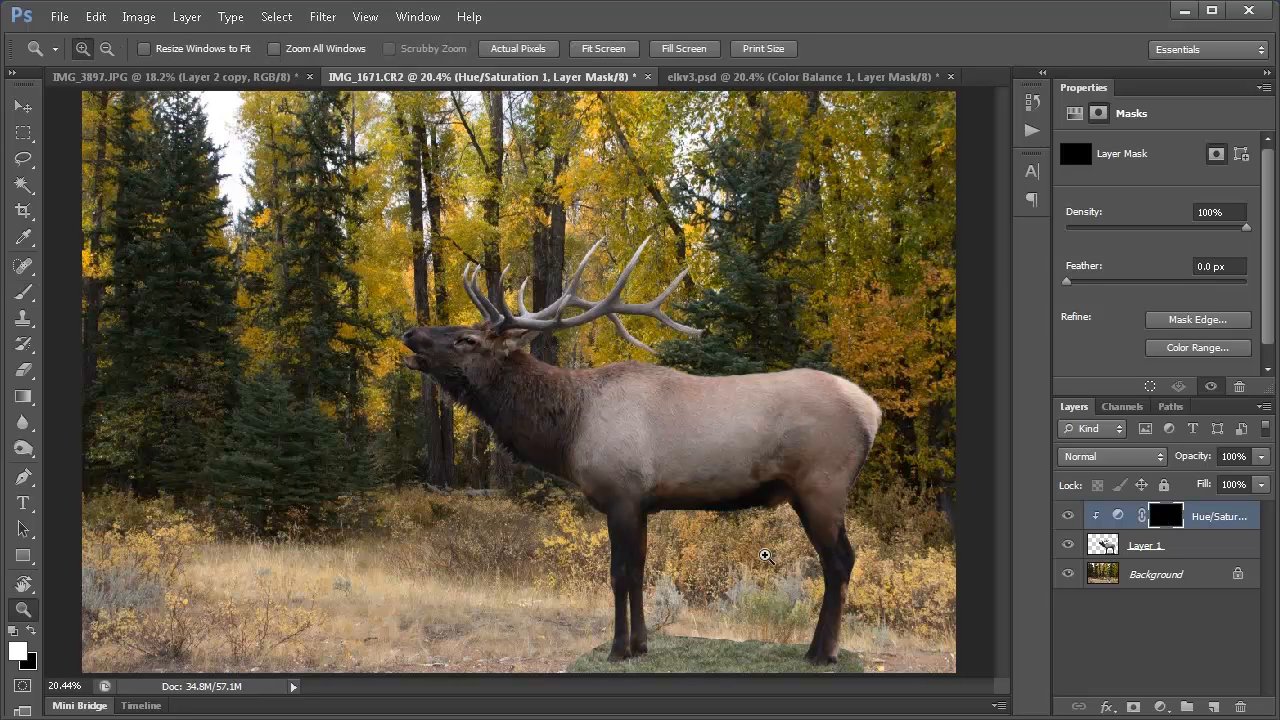
pyautogui.moveTo(541, 614); pyautogui.dragTo(881, 687)
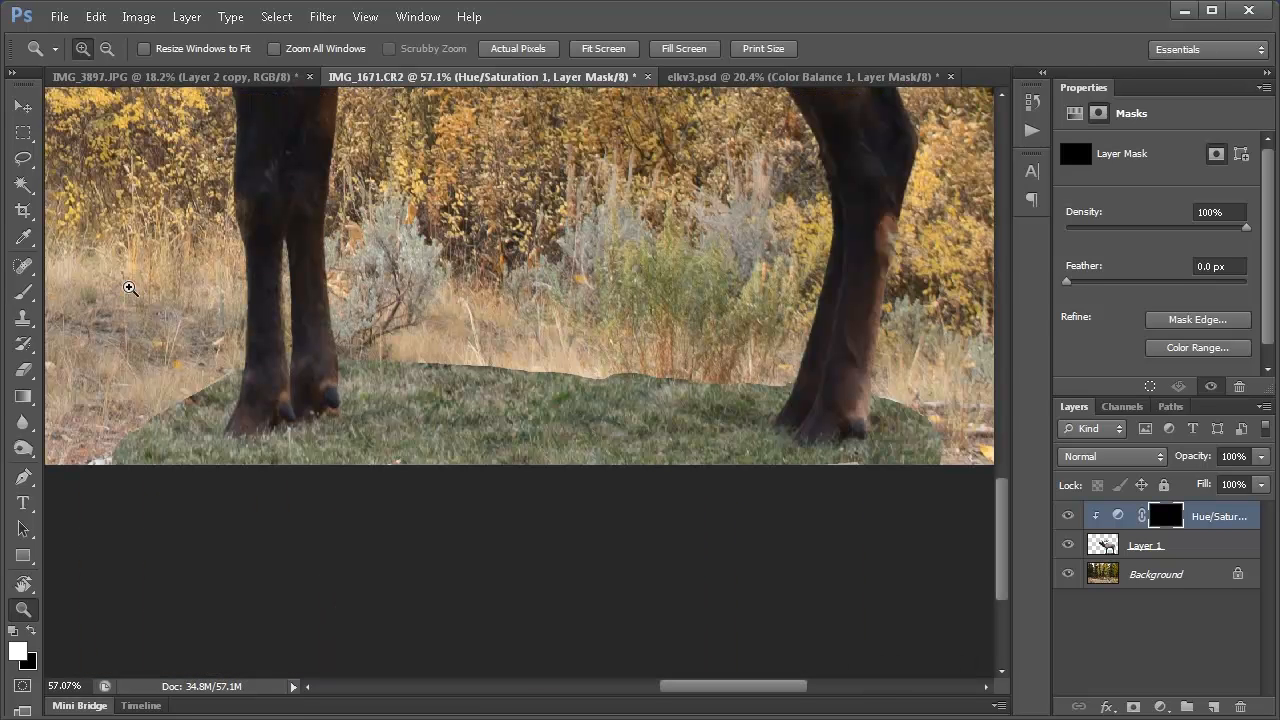
pyautogui.click(22, 296)
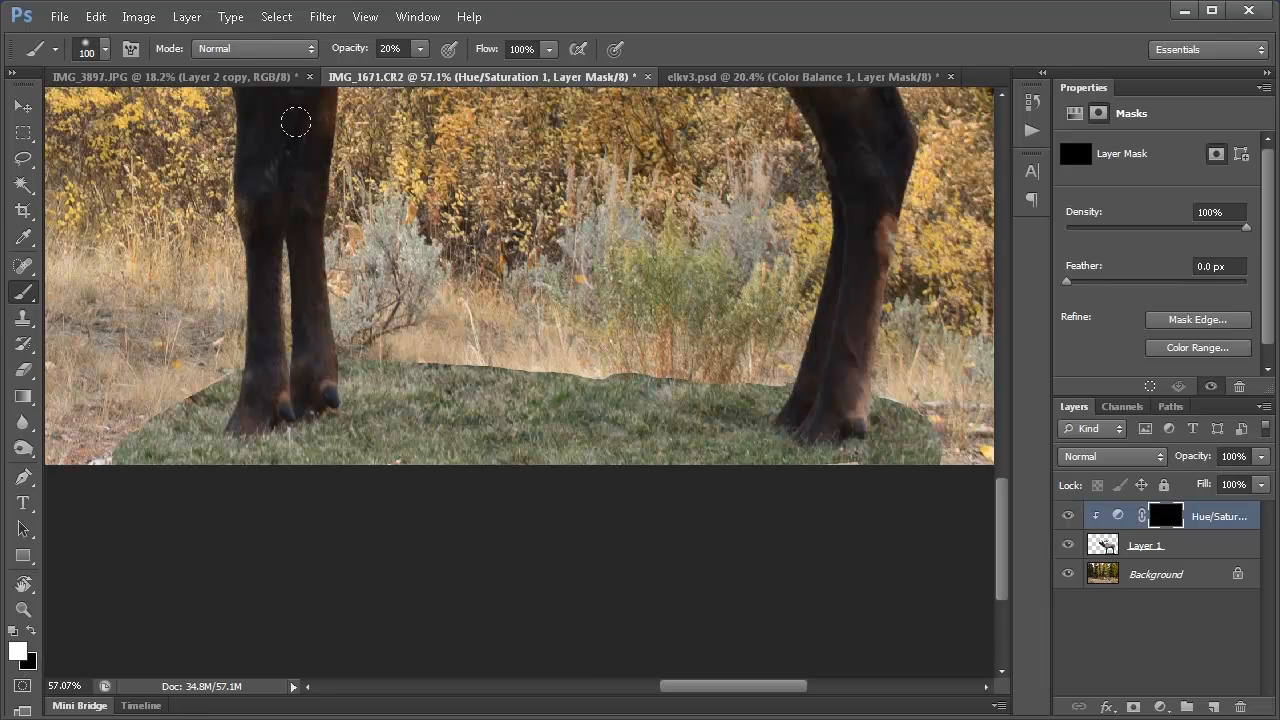
pyautogui.click(404, 48)
pyautogui.write('1')
pyautogui.press('Return')
pyautogui.moveTo(632, 380)
pyautogui.mouseDown()
pyautogui.moveTo(568, 372)
pyautogui.moveTo(706, 373)
pyautogui.moveTo(563, 381)
pyautogui.moveTo(638, 397)
pyautogui.moveTo(536, 437)
pyautogui.moveTo(562, 451)
pyautogui.moveTo(397, 446)
pyautogui.moveTo(465, 429)
pyautogui.moveTo(525, 392)
pyautogui.moveTo(423, 374)
pyautogui.moveTo(481, 378)
pyautogui.moveTo(415, 394)
pyautogui.moveTo(433, 414)
pyautogui.moveTo(378, 425)
pyautogui.moveTo(392, 376)
pyautogui.moveTo(357, 369)
pyautogui.moveTo(369, 446)
pyautogui.moveTo(329, 456)
pyautogui.moveTo(416, 455)
pyautogui.moveTo(322, 453)
pyautogui.moveTo(336, 441)
pyautogui.moveTo(308, 445)
pyautogui.moveTo(335, 440)
pyautogui.moveTo(316, 435)
pyautogui.moveTo(243, 457)
pyautogui.moveTo(118, 443)
pyautogui.moveTo(173, 418)
pyautogui.moveTo(179, 435)
pyautogui.moveTo(225, 372)
pyautogui.moveTo(214, 407)
pyautogui.moveTo(236, 381)
pyautogui.moveTo(220, 420)
pyautogui.mouseUp()
# - Extend the white mask painting along the patch's upper edge and around the rear hooves with a smaller brush, up to size 60
pyautogui.press('[')
pyautogui.press('[')
pyautogui.press('[')
pyautogui.press('[')
pyautogui.press('[')
pyautogui.press('[')
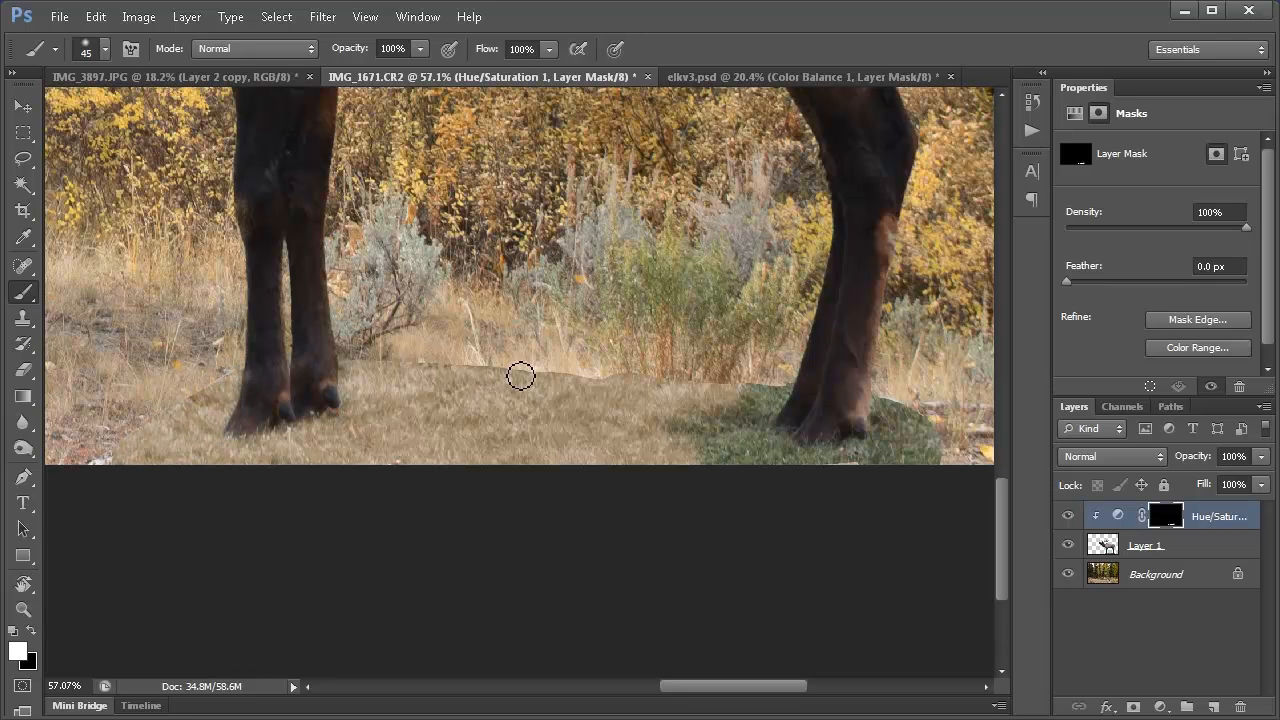
pyautogui.press(']')
pyautogui.press(']')
pyautogui.moveTo(706, 425)
pyautogui.mouseDown()
pyautogui.moveTo(745, 459)
pyautogui.moveTo(720, 449)
pyautogui.moveTo(729, 395)
pyautogui.moveTo(742, 428)
pyautogui.moveTo(765, 372)
pyautogui.moveTo(763, 420)
pyautogui.moveTo(781, 384)
pyautogui.moveTo(756, 421)
pyautogui.moveTo(756, 450)
pyautogui.moveTo(800, 467)
pyautogui.moveTo(757, 441)
pyautogui.moveTo(817, 462)
pyautogui.moveTo(879, 453)
pyautogui.moveTo(832, 464)
pyautogui.moveTo(934, 467)
pyautogui.moveTo(906, 446)
pyautogui.moveTo(898, 409)
pyautogui.moveTo(887, 425)
pyautogui.moveTo(892, 400)
pyautogui.moveTo(882, 426)
pyautogui.moveTo(919, 420)
pyautogui.moveTo(938, 457)
pyautogui.moveTo(941, 423)
pyautogui.moveTo(949, 474)
pyautogui.moveTo(842, 451)
pyautogui.moveTo(871, 448)
pyautogui.moveTo(804, 459)
pyautogui.moveTo(771, 435)
pyautogui.moveTo(774, 453)
pyautogui.moveTo(857, 457)
pyautogui.mouseUp()
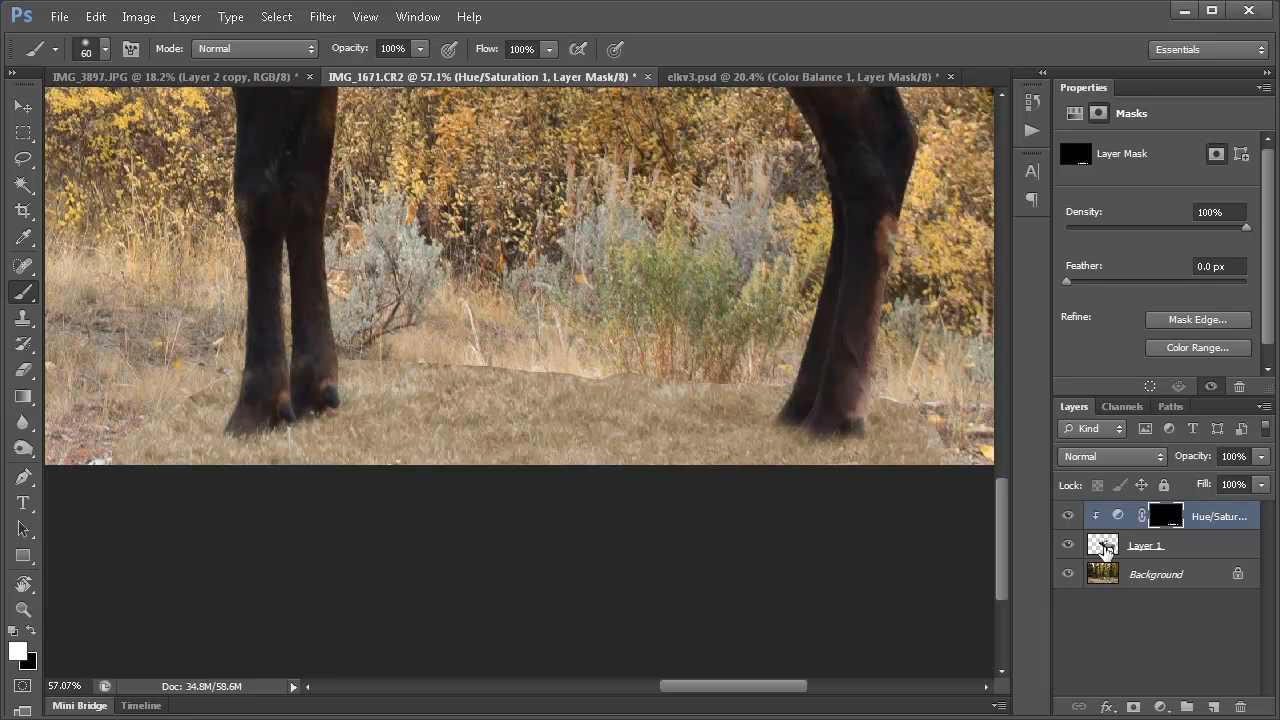
# - Add a layer mask to the elk layer and paint black at 10% brush opacity on the patch edge beside the front hooves
pyautogui.click(1104, 546)
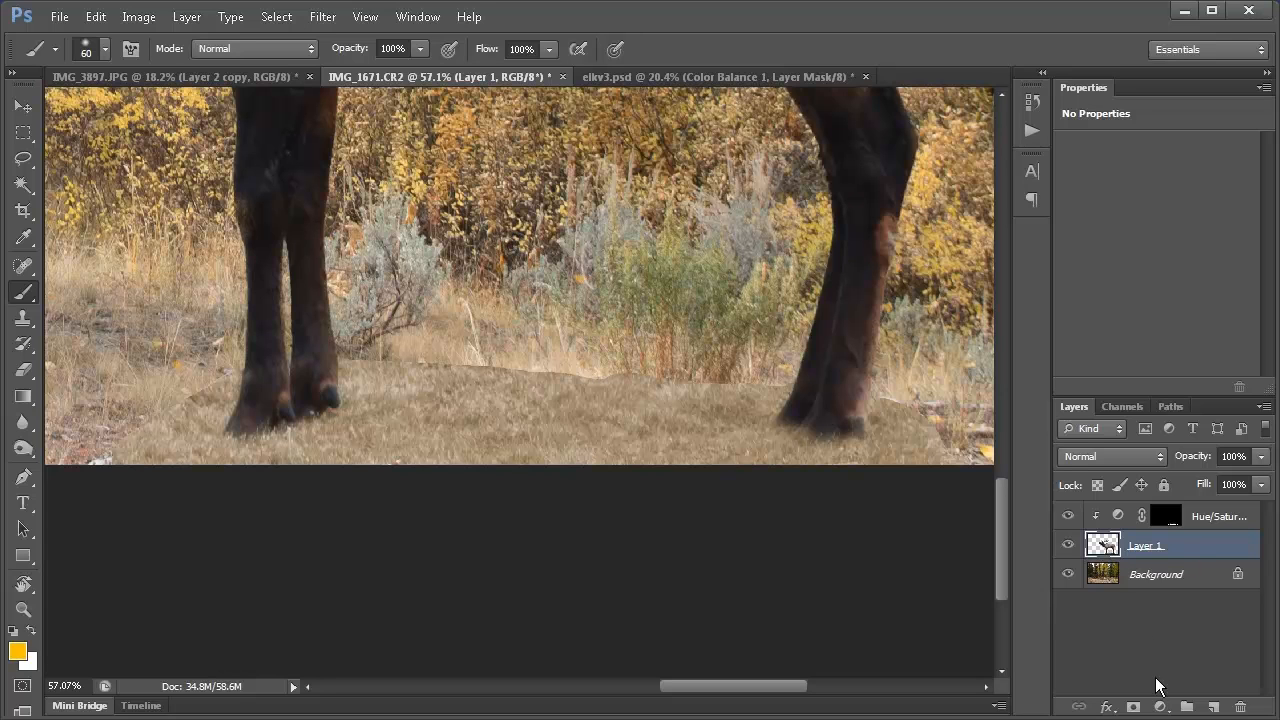
pyautogui.click(1133, 708)
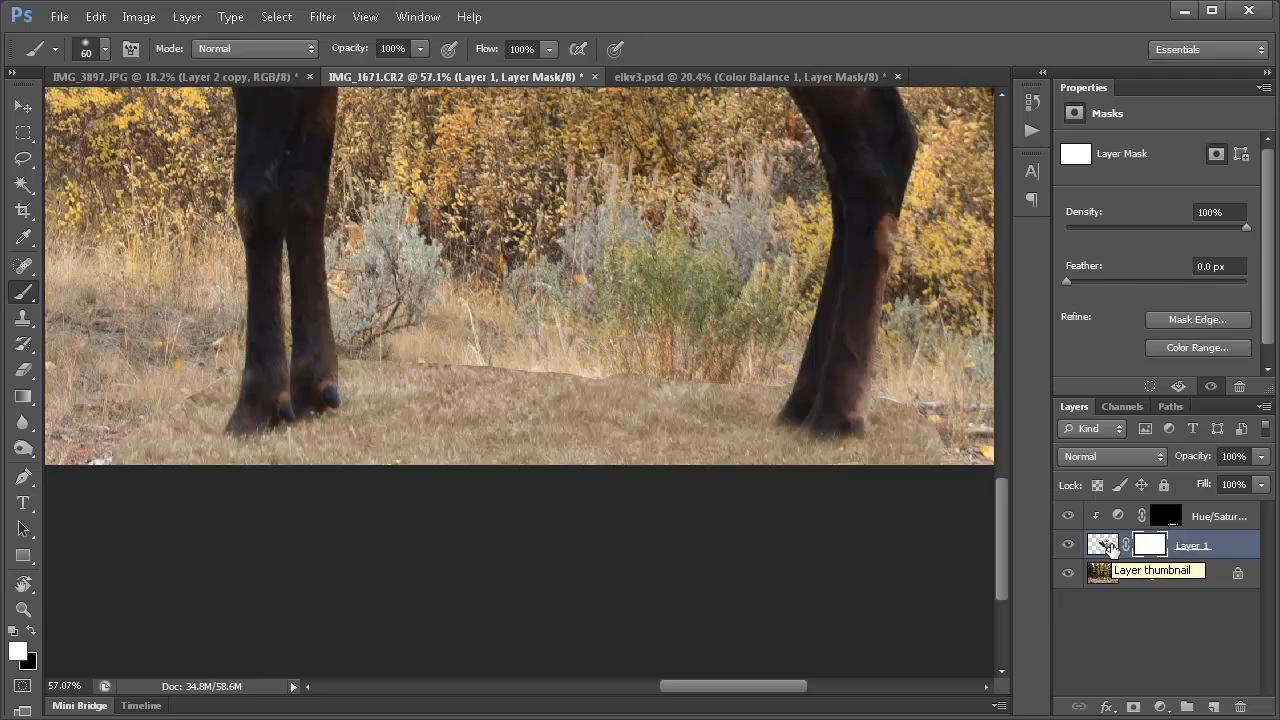
pyautogui.click(31, 631)
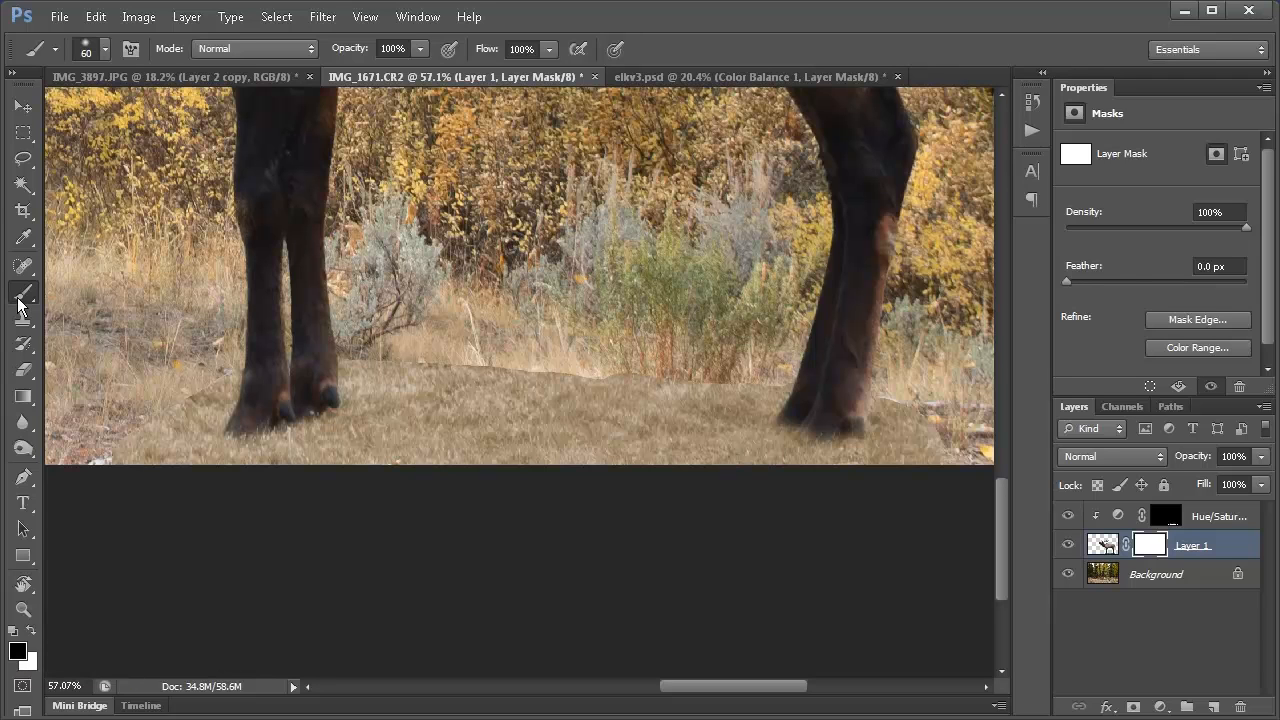
pyautogui.click(406, 48)
pyautogui.write('10')
pyautogui.press('Return')
pyautogui.press(']')
pyautogui.press(']')
pyautogui.moveTo(212, 367)
pyautogui.mouseDown()
pyautogui.moveTo(149, 405)
pyautogui.moveTo(204, 374)
pyautogui.mouseUp()
# - Fade the patch's edge from the front hooves to the middle on the elk mask with black at 20% brush opacity
pyautogui.click(395, 48)
pyautogui.write('20')
pyautogui.press('Return')
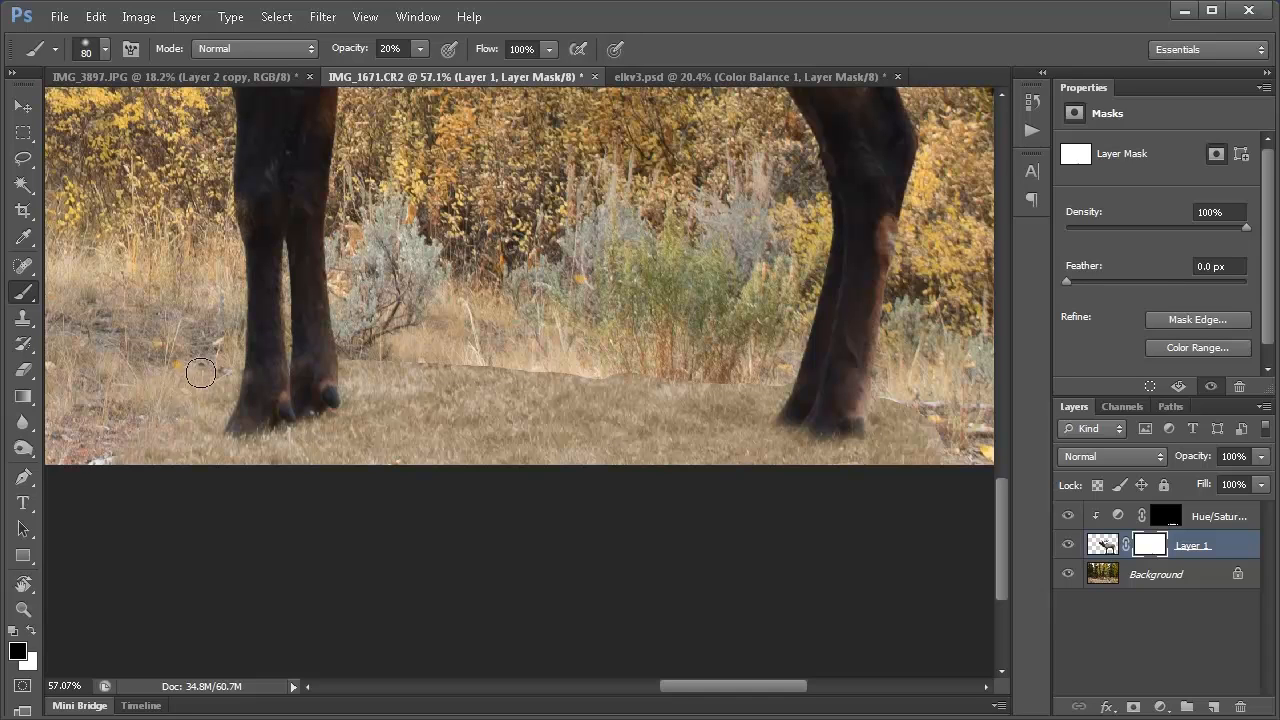
pyautogui.press('[')
pyautogui.press('[')
pyautogui.press('[')
pyautogui.press('[')
pyautogui.press(']')
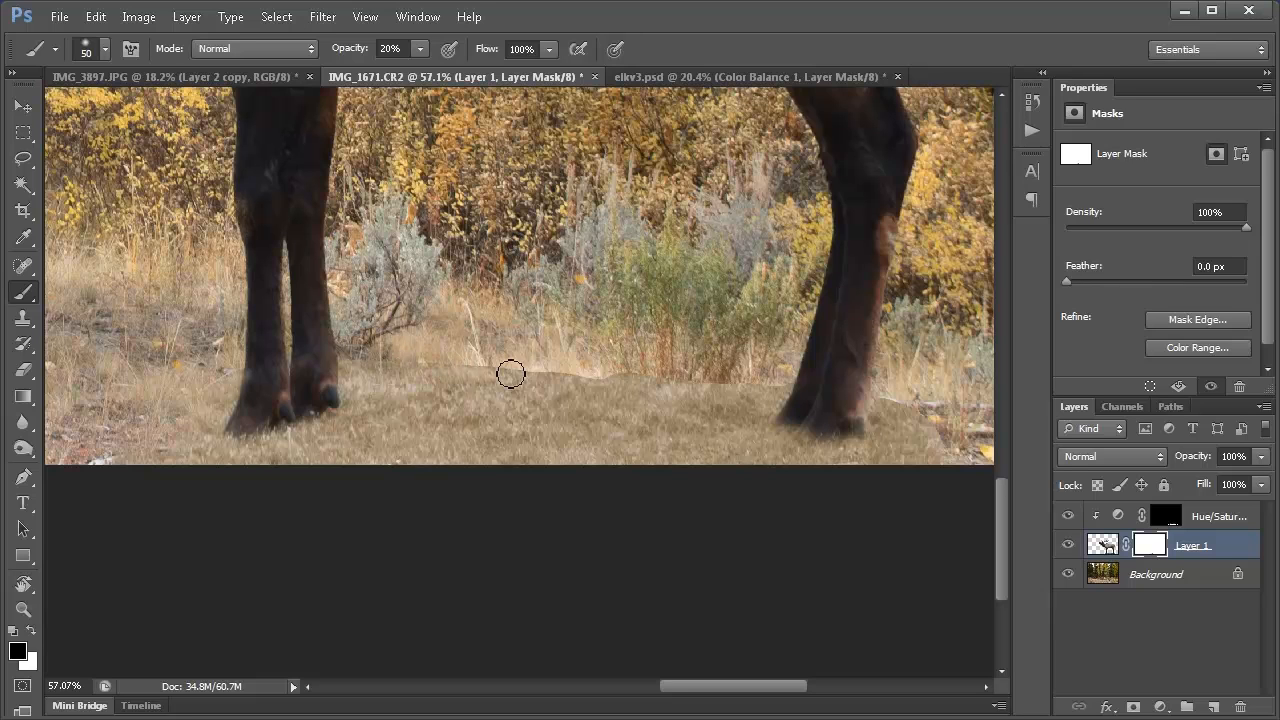
pyautogui.press(']')
pyautogui.press(']')
pyautogui.moveTo(491, 370)
pyautogui.mouseDown()
pyautogui.moveTo(599, 376)
pyautogui.moveTo(424, 351)
pyautogui.moveTo(547, 368)
pyautogui.moveTo(486, 396)
pyautogui.moveTo(478, 335)
pyautogui.moveTo(507, 373)
pyautogui.moveTo(432, 361)
pyautogui.moveTo(572, 376)
pyautogui.mouseUp()
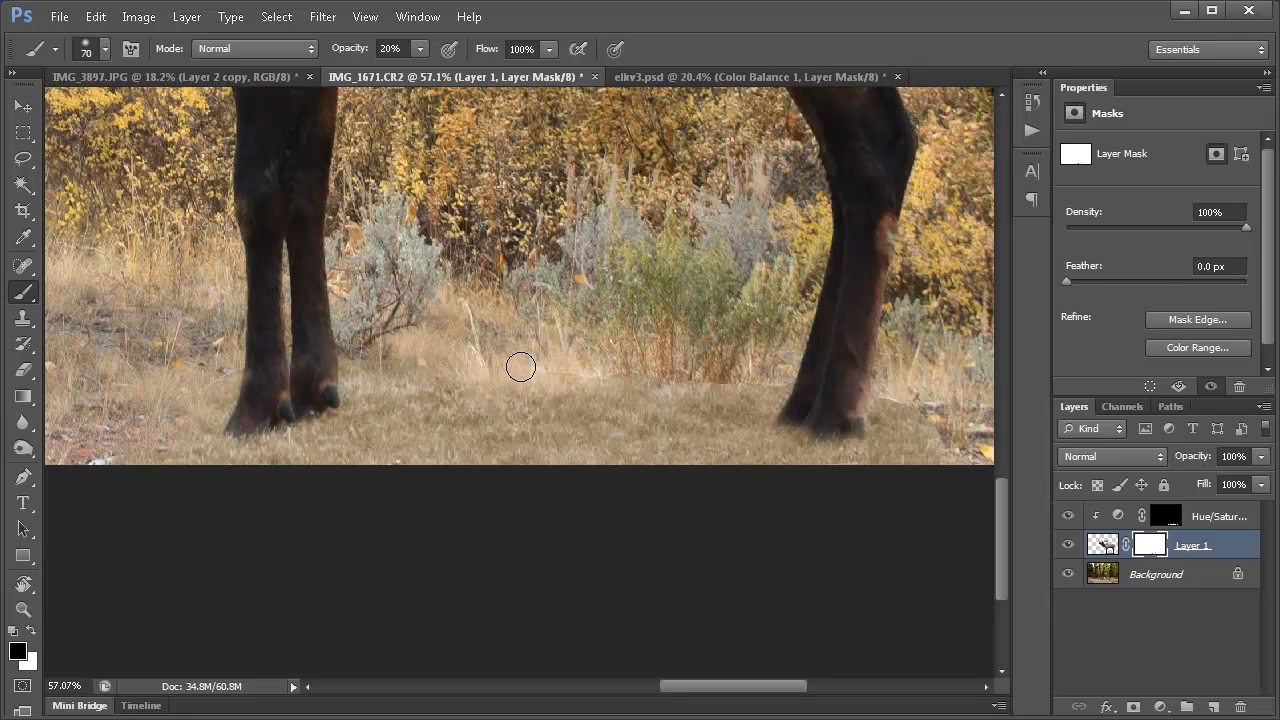
# - Blend the patch's edge below the green bush and behind the rear hooves into the ground with black at 50% brush opacity
pyautogui.press('3')
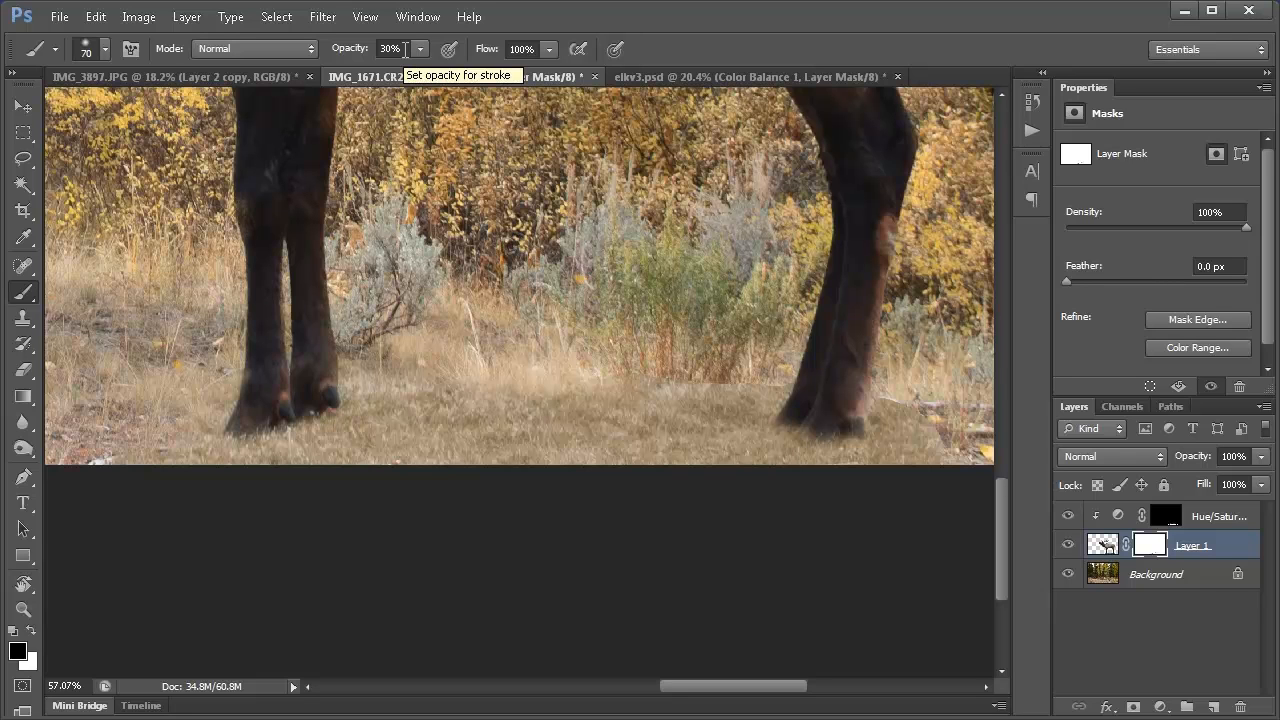
pyautogui.press('5')
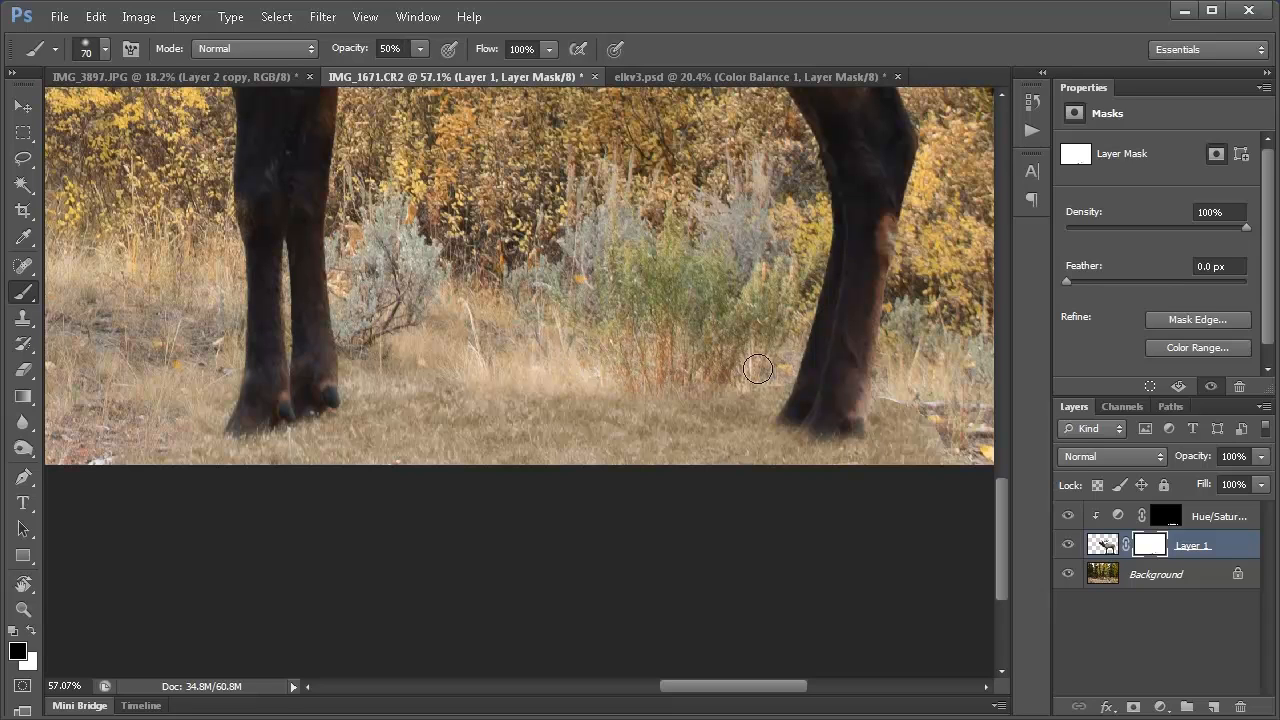
pyautogui.press('[')
pyautogui.press('[')
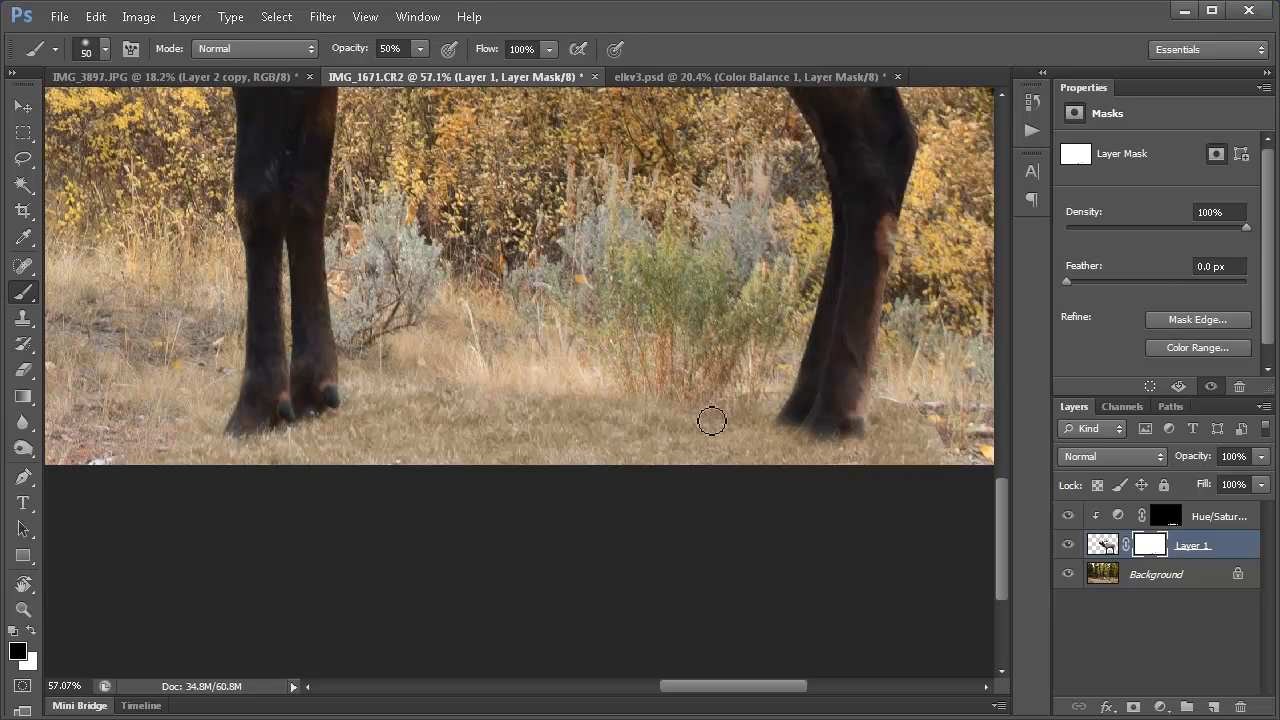
pyautogui.moveTo(887, 398); pyautogui.dragTo(926, 424)
pyautogui.press(']')
pyautogui.press(']')
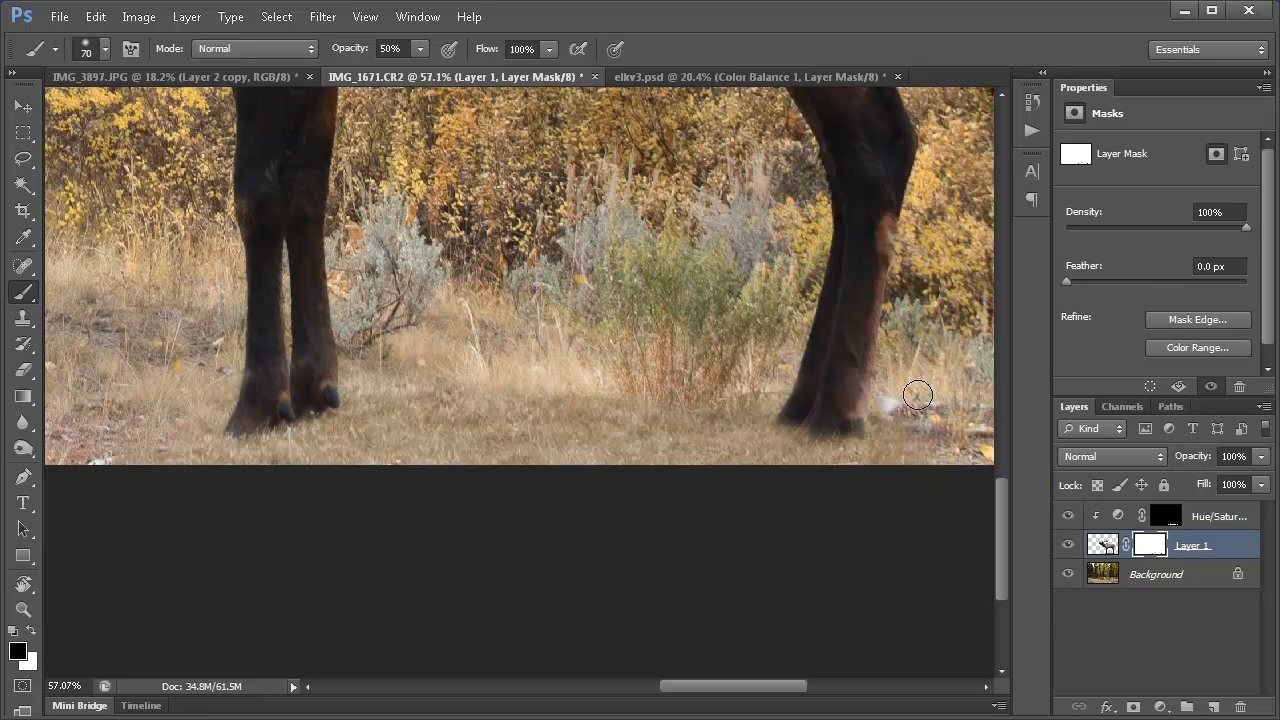
# - Soften the remaining patch grass just behind the rear hooves on the elk mask with a size 40 brush at 20% opacity
pyautogui.press('2')
pyautogui.press('[')
pyautogui.press('[')
pyautogui.press('[')
pyautogui.moveTo(882, 407)
pyautogui.mouseDown()
pyautogui.moveTo(914, 420)
pyautogui.moveTo(880, 426)
pyautogui.moveTo(881, 449)
pyautogui.mouseUp()
pyautogui.press('z')
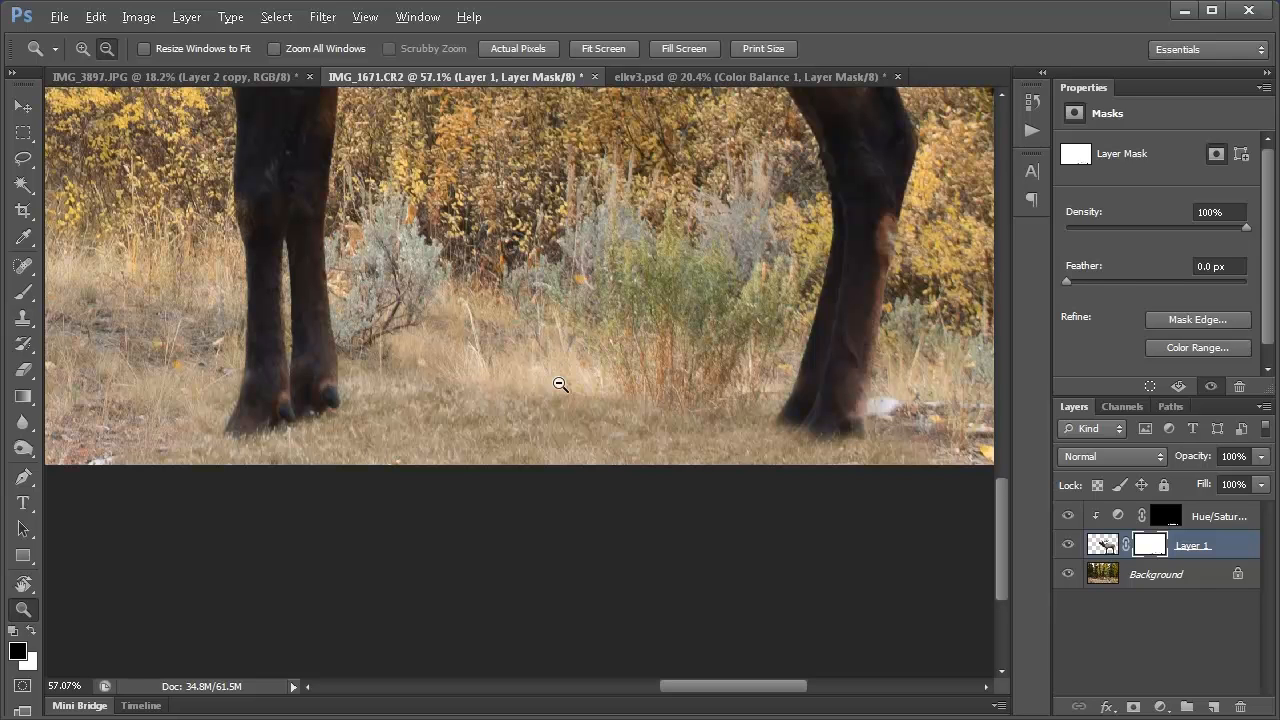
pyautogui.hotkey('ctrl', '0')
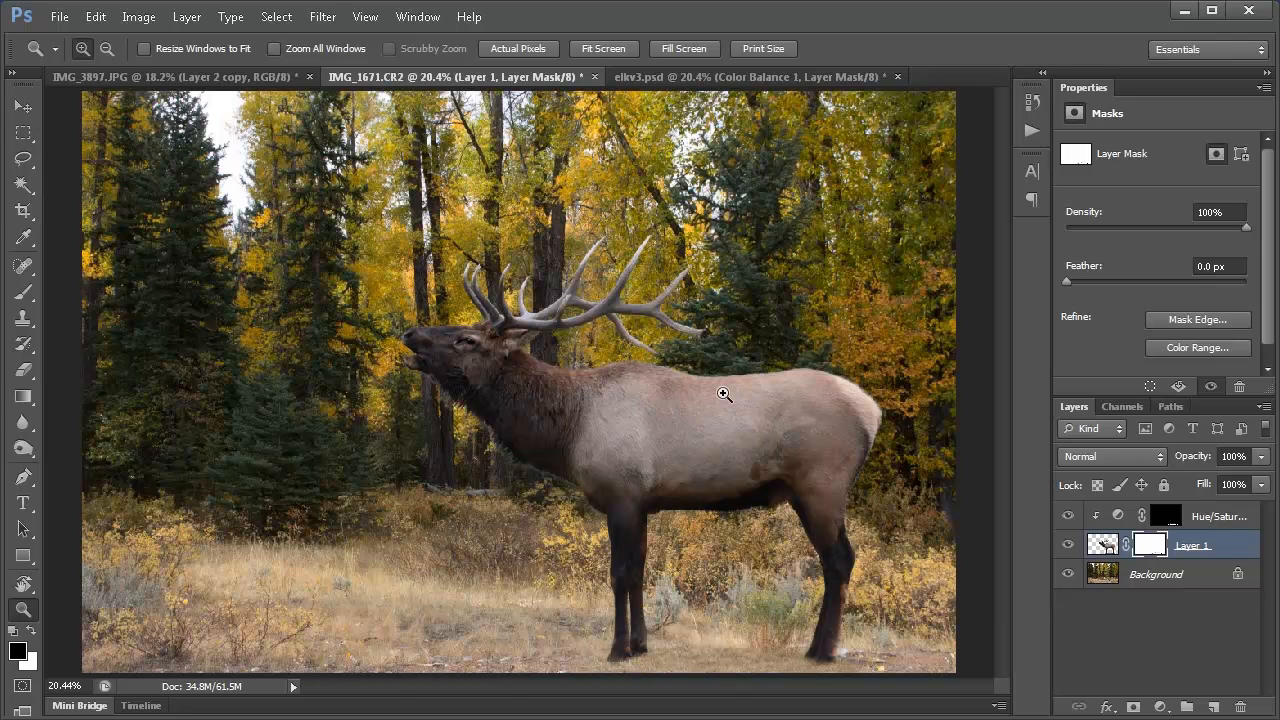
# - Duplicate the Background layer and open the copy in Topaz Lens Effects
pyautogui.click(1122, 572)
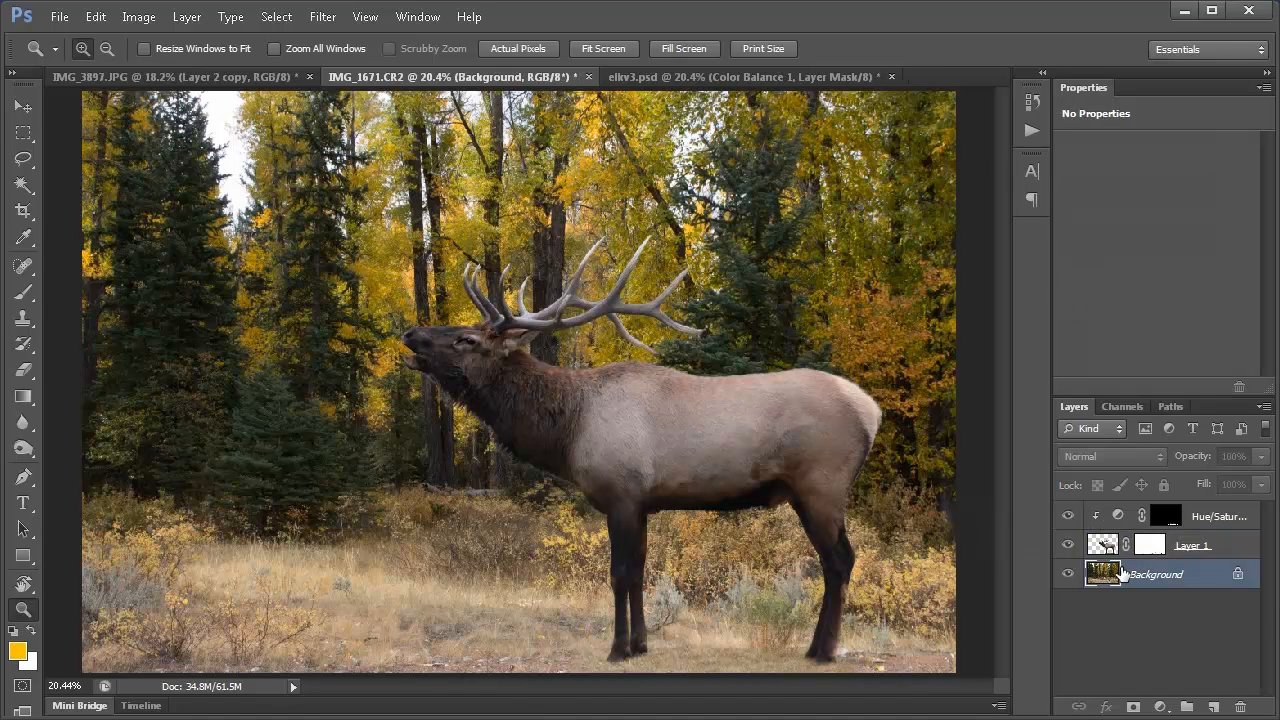
pyautogui.hotkey('ctrl', 'j')
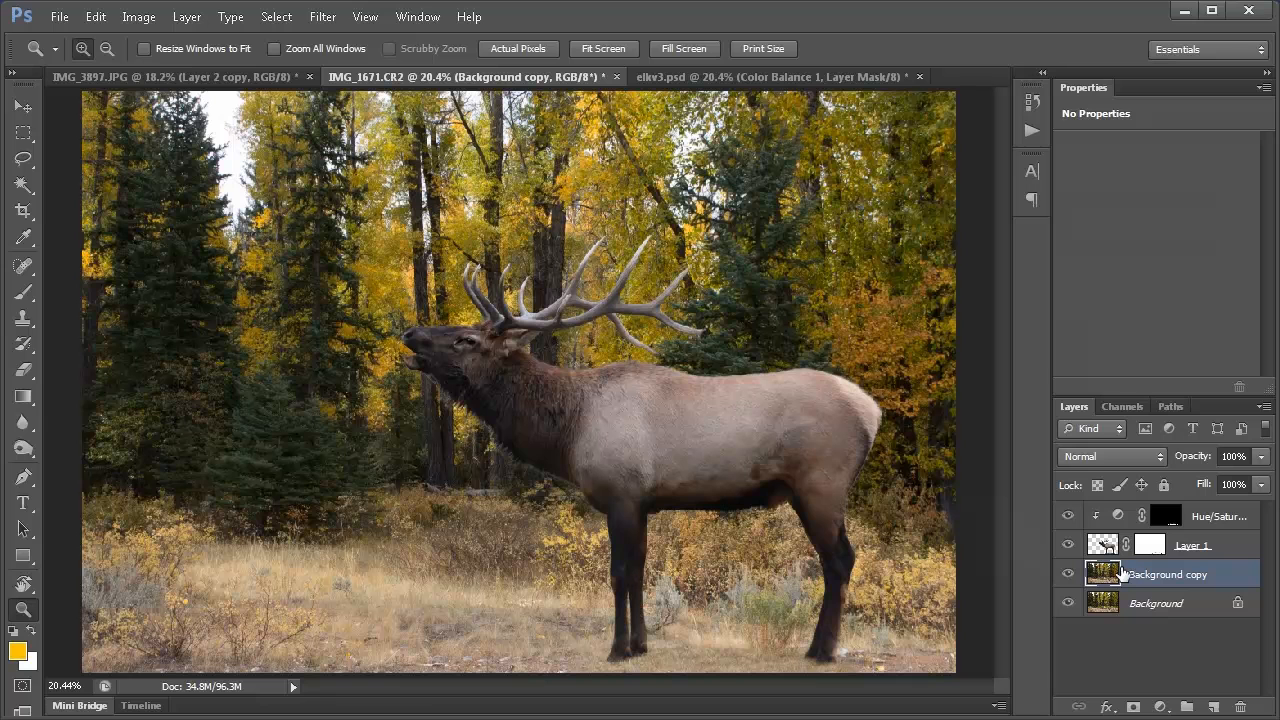
pyautogui.click(322, 18)
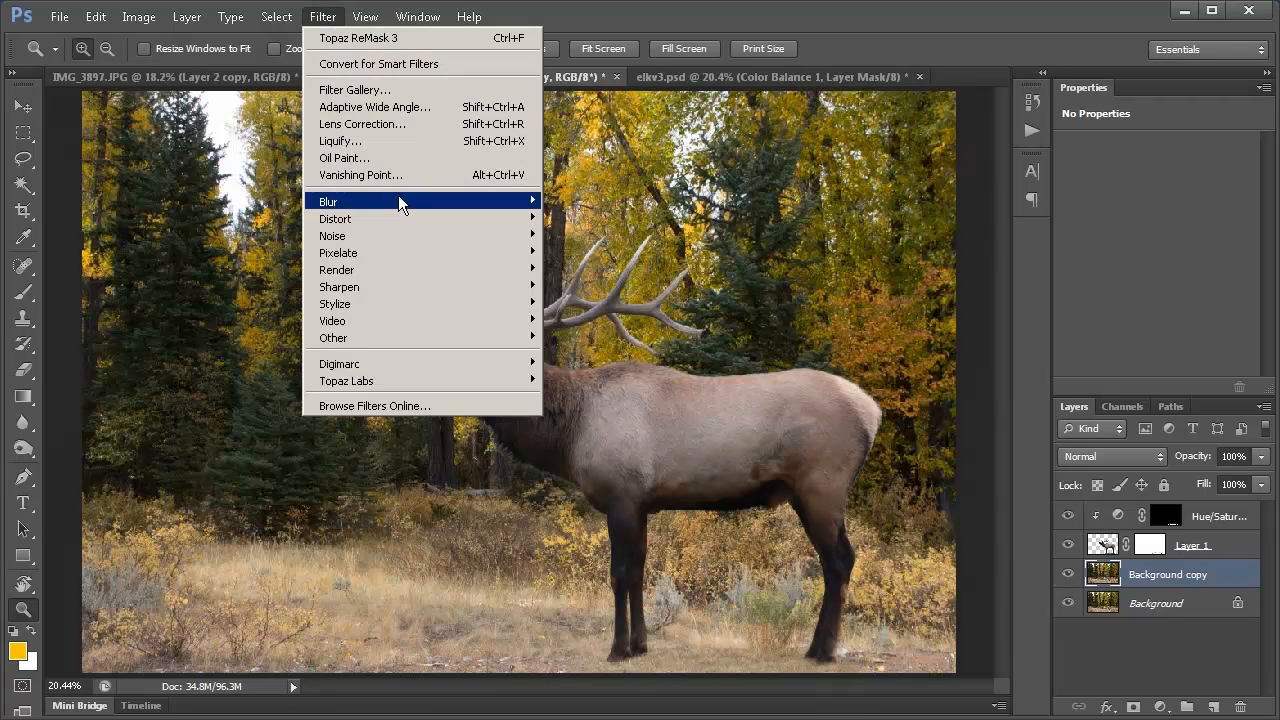
pyautogui.moveTo(507, 382)
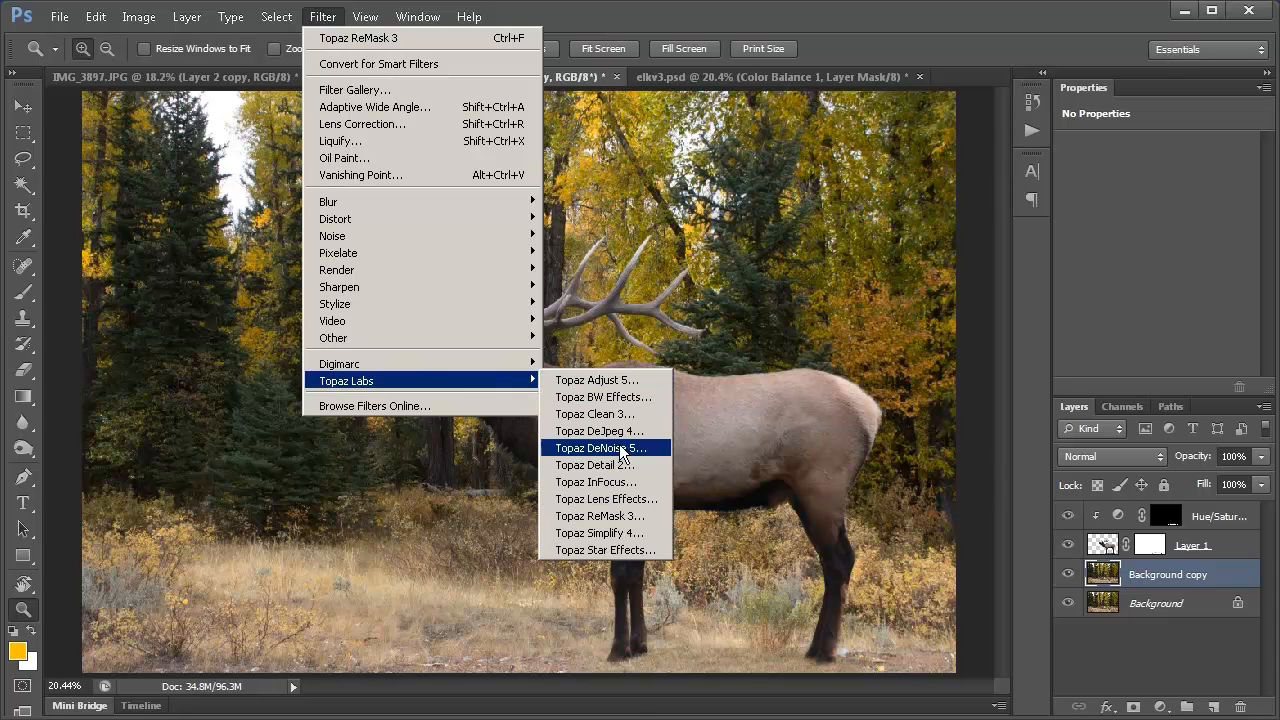
pyautogui.click(628, 497)
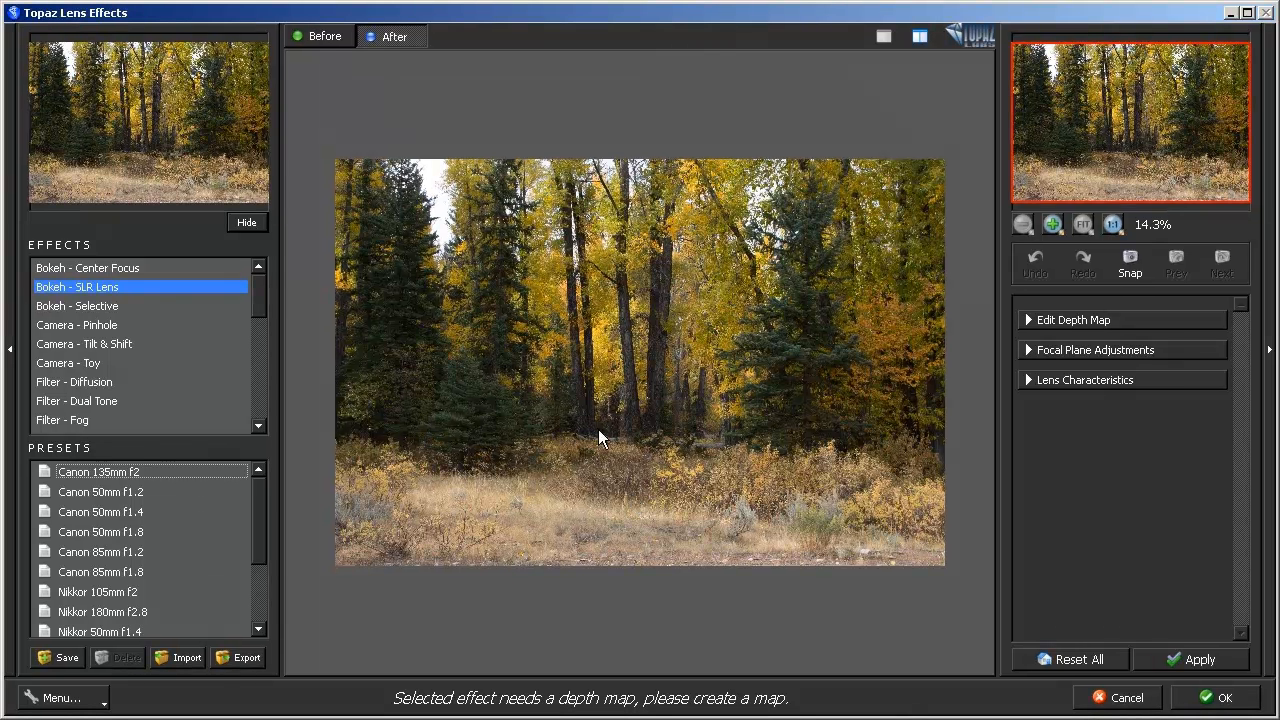
# - Apply the Fog filter with the Fog II preset to the Background copy layer, comparing it with Fog I first
pyautogui.click(82, 424)
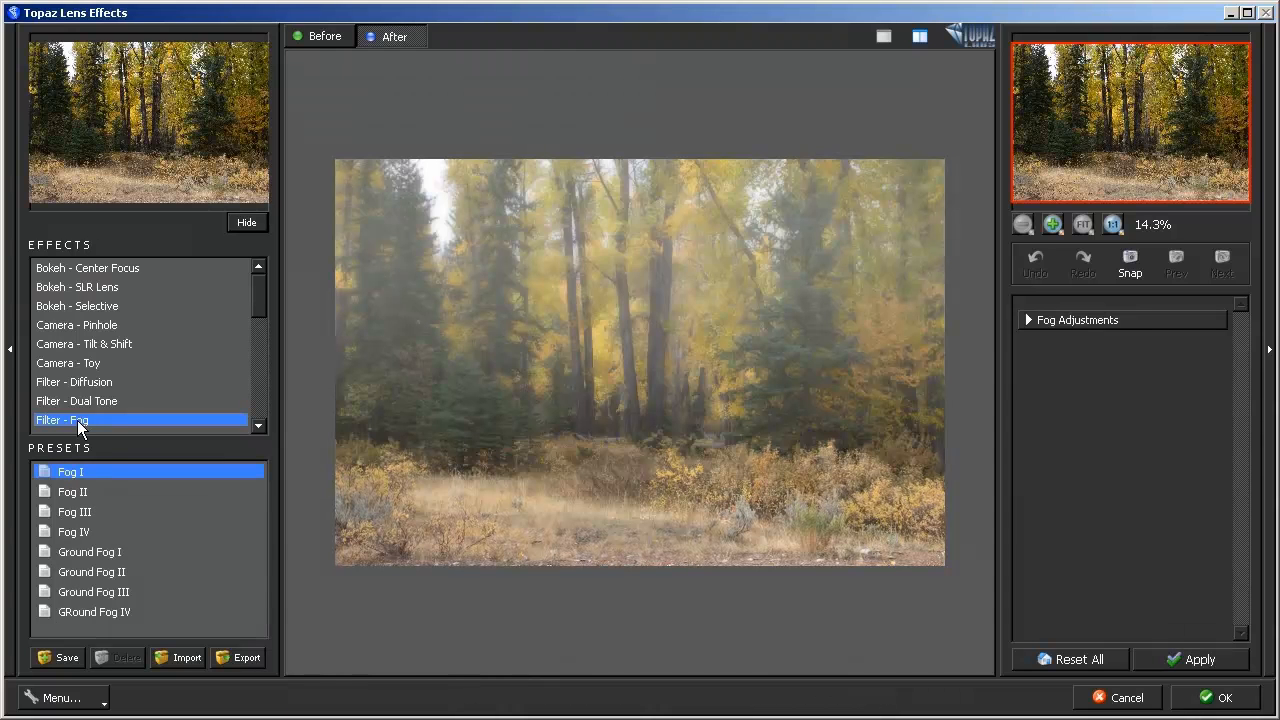
pyautogui.click(78, 490)
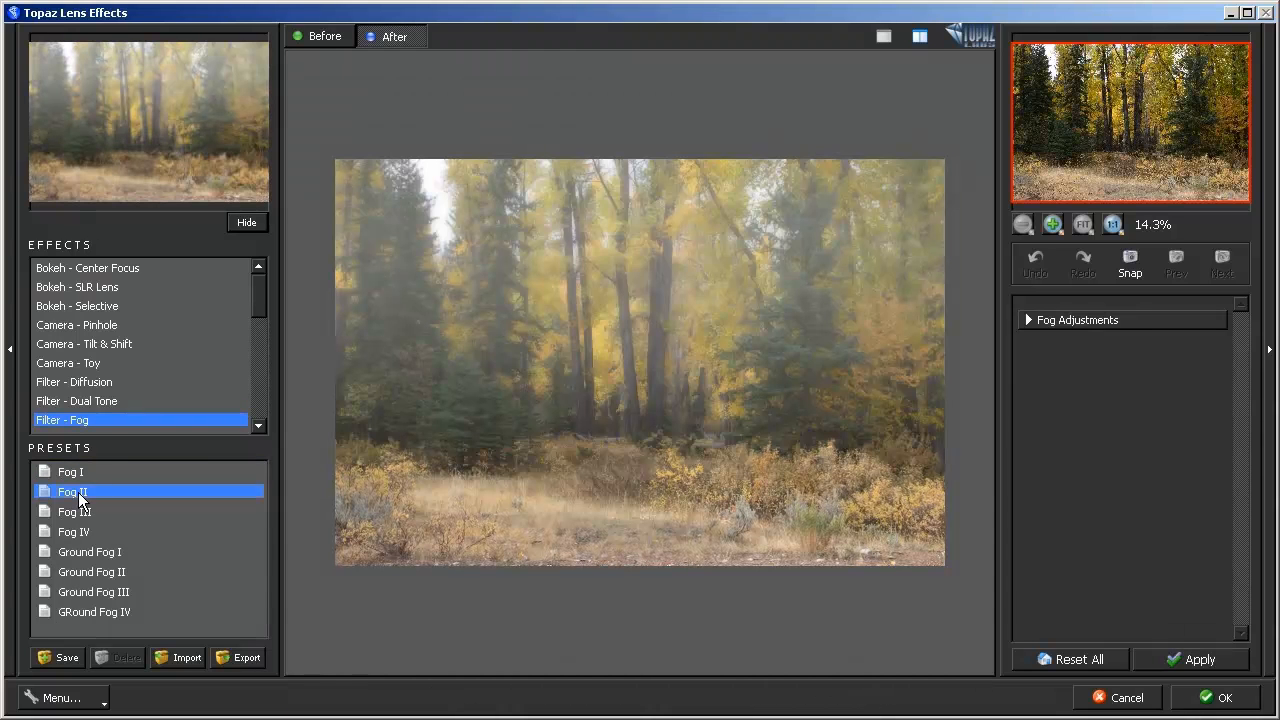
pyautogui.click(74, 472)
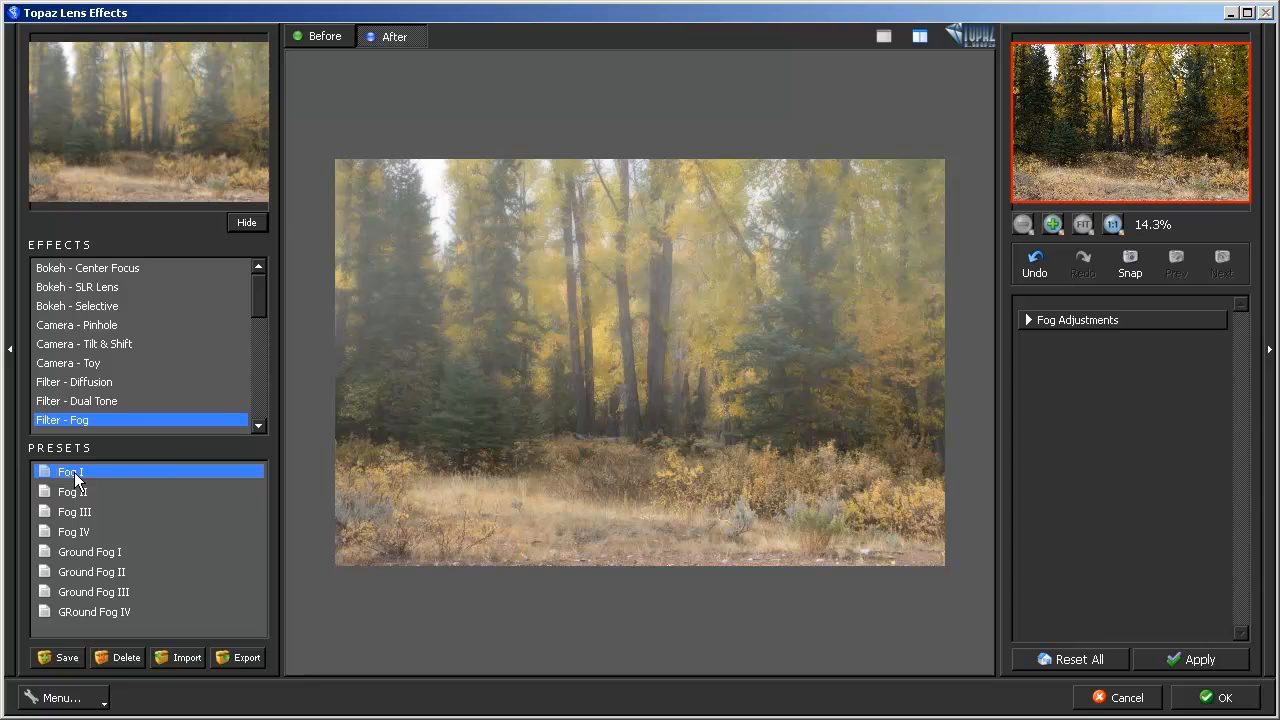
pyautogui.click(73, 491)
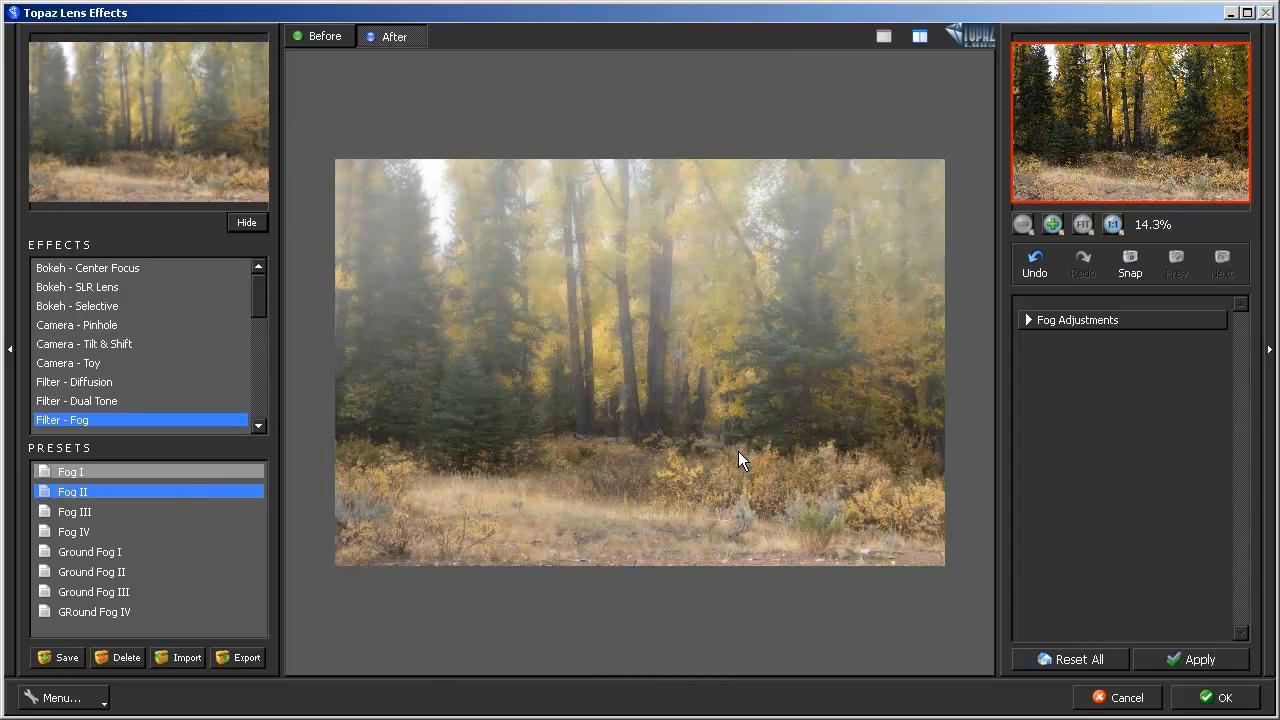
pyautogui.click(1196, 699)
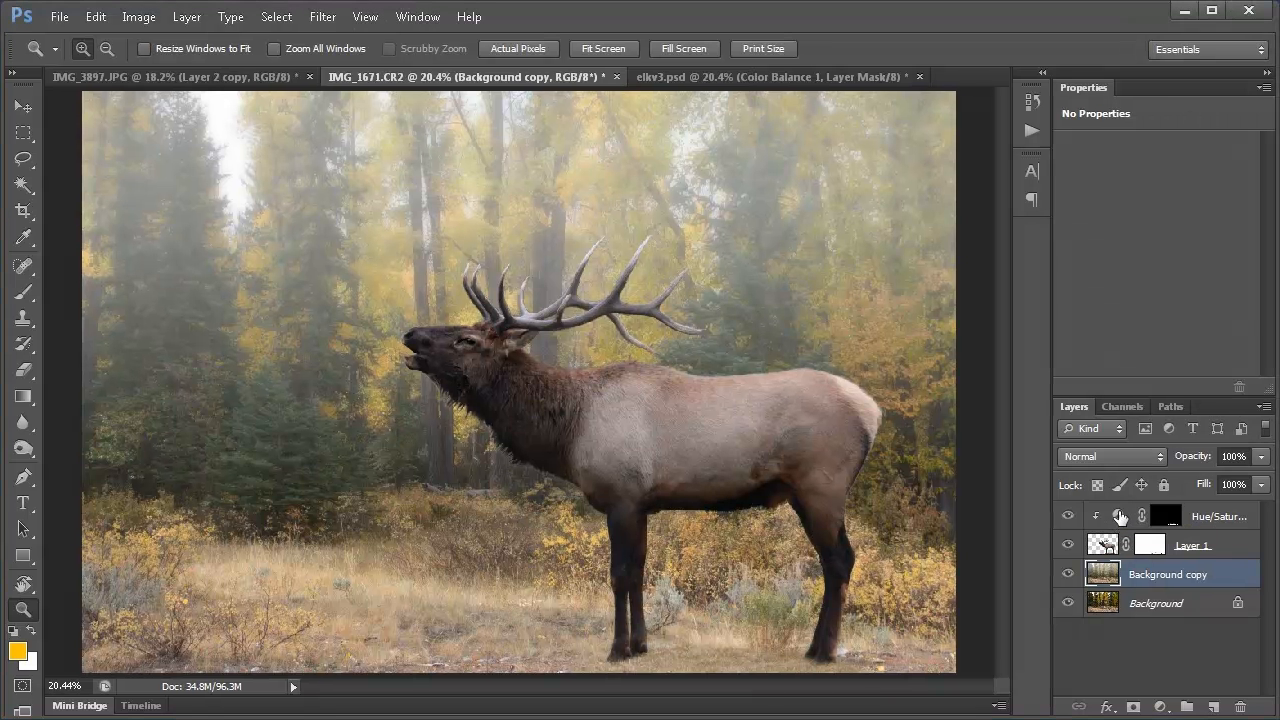
# - Stamp all visible layers into a new layer above the Hue/Saturation adjustment and open it in Topaz Lens Effects
pyautogui.click(1121, 514)
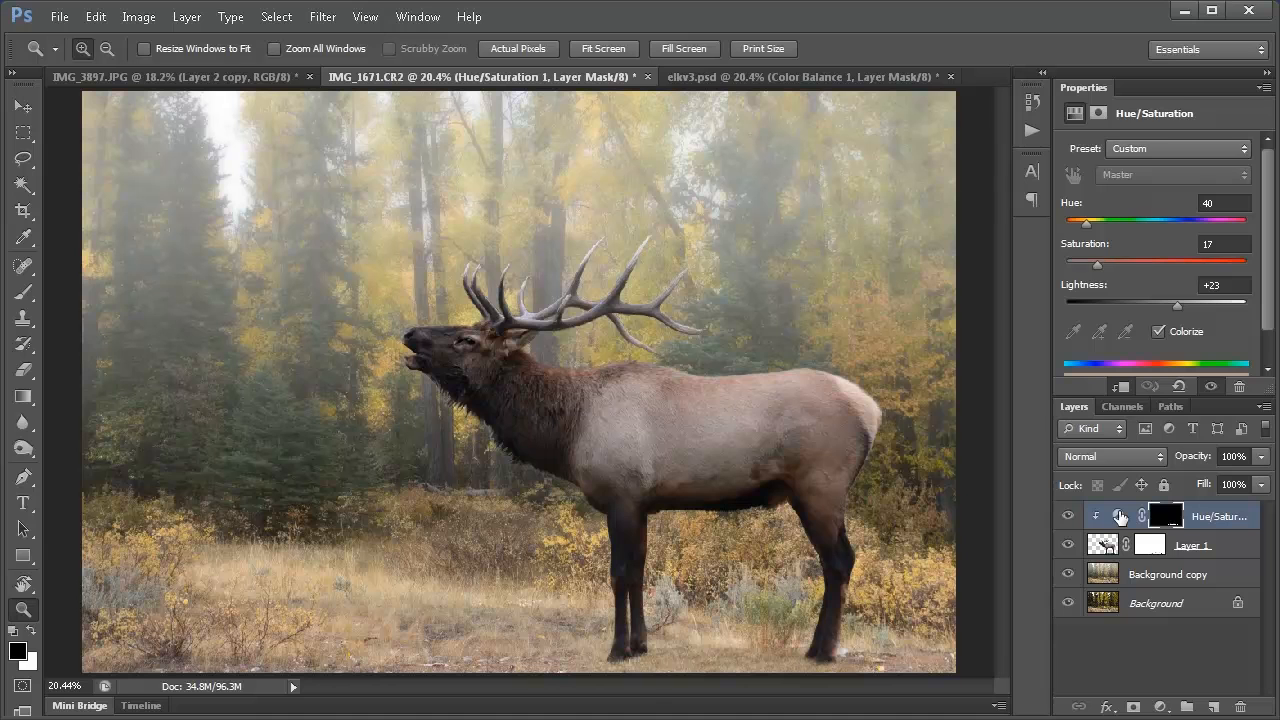
pyautogui.hotkey('ctrl', 'shift', 'alt', 'e')
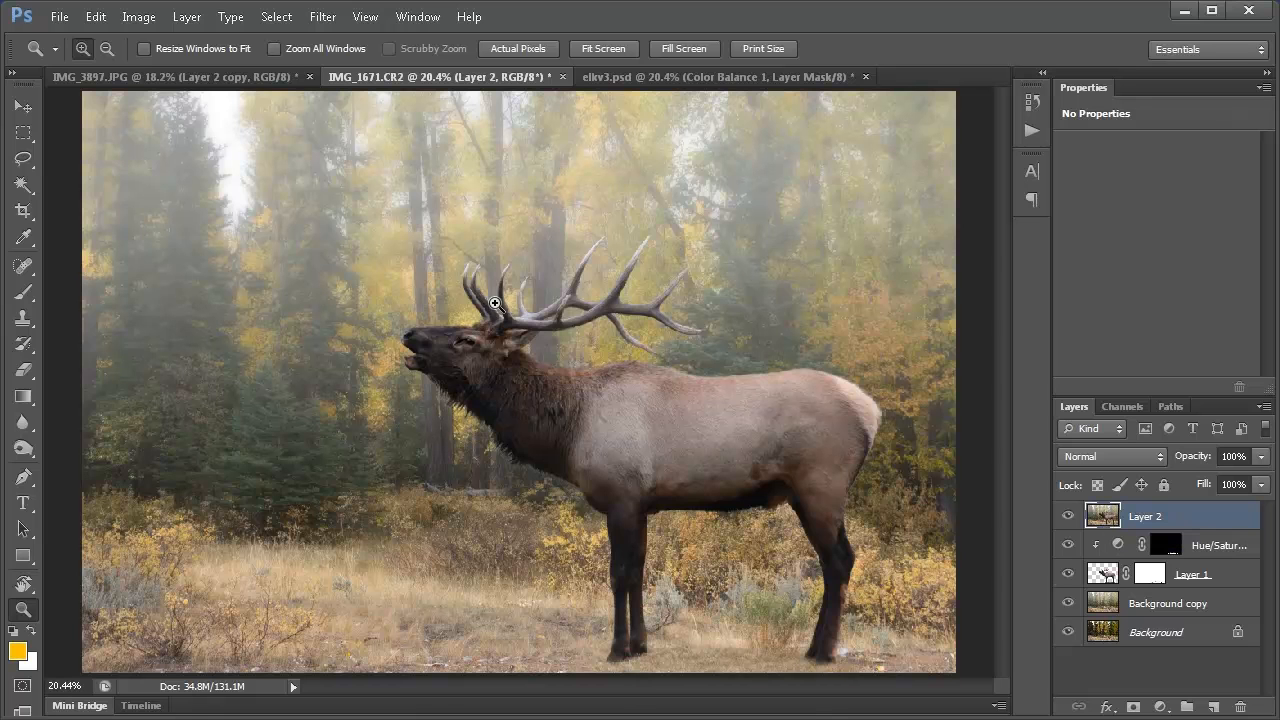
pyautogui.click(314, 18)
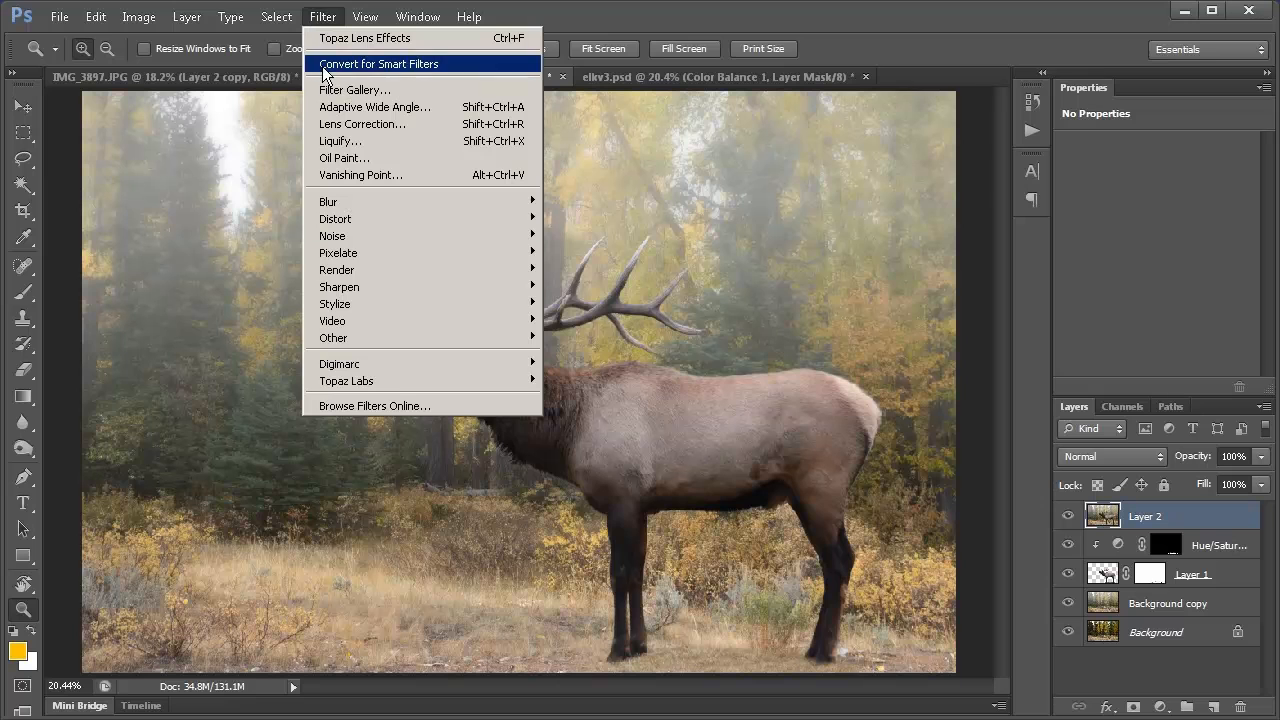
pyautogui.moveTo(400, 382)
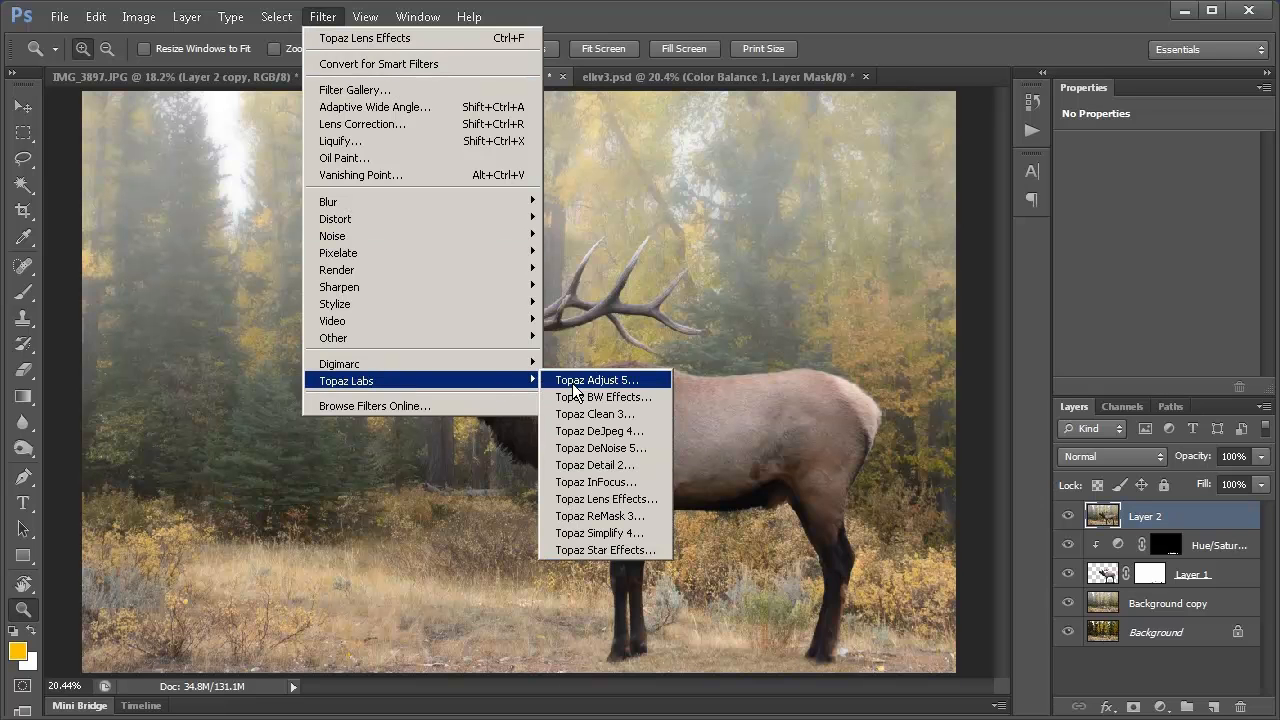
pyautogui.click(608, 499)
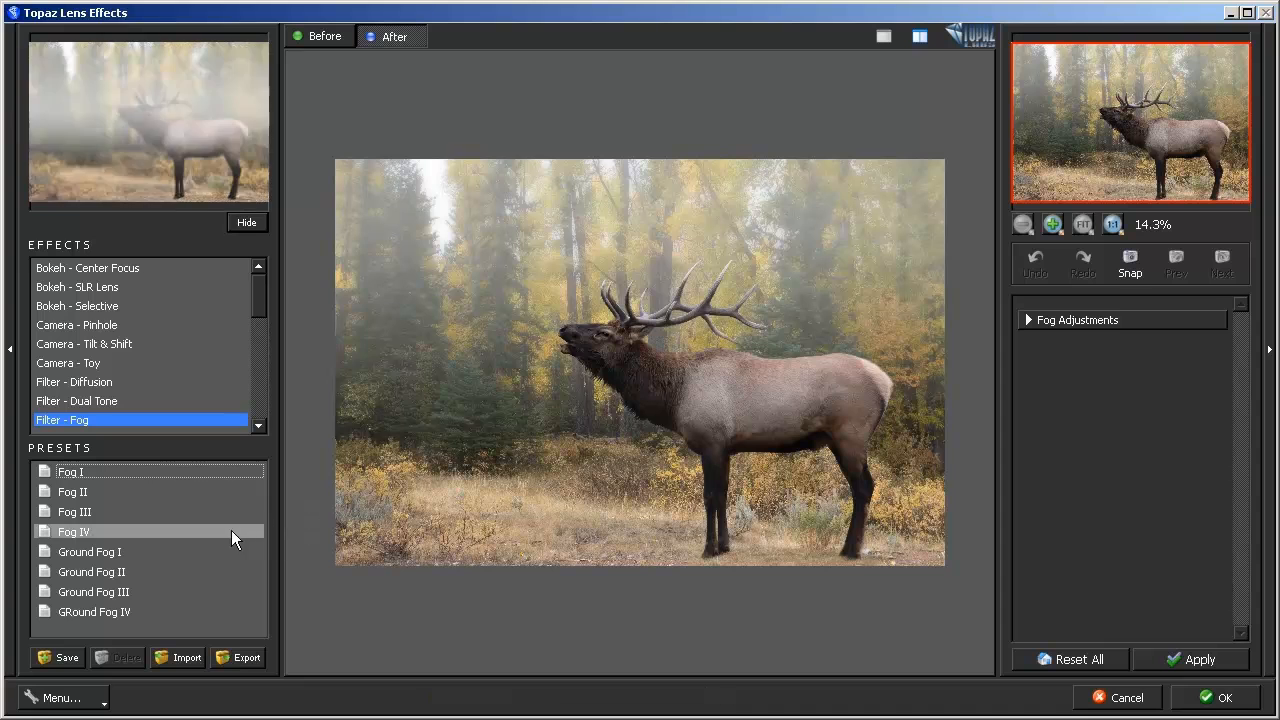
# - Choose the Ground Fog I preset of the Fog filter for the merged elk image
pyautogui.click(105, 555)
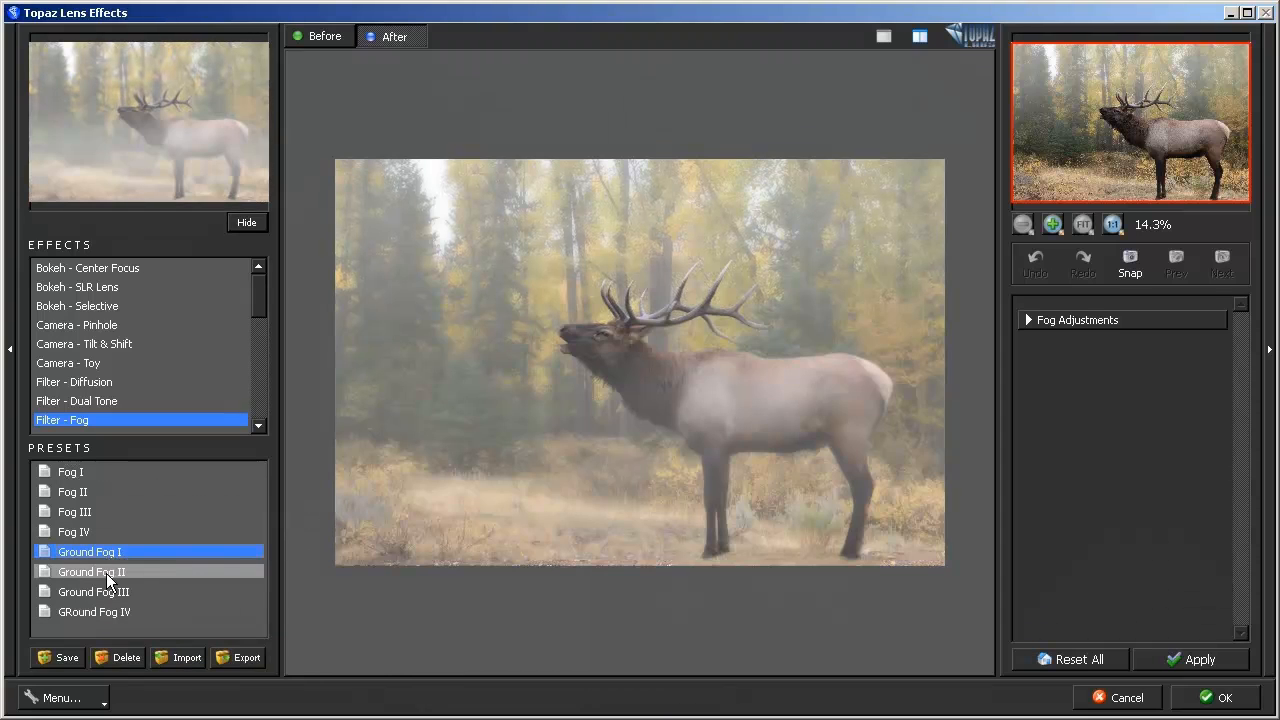
# - Preview the Ground Fog II and Ground Fog III presets, and apply the GRound Fog IV preset to the elk photo
pyautogui.click(106, 572)
pyautogui.click(105, 592)
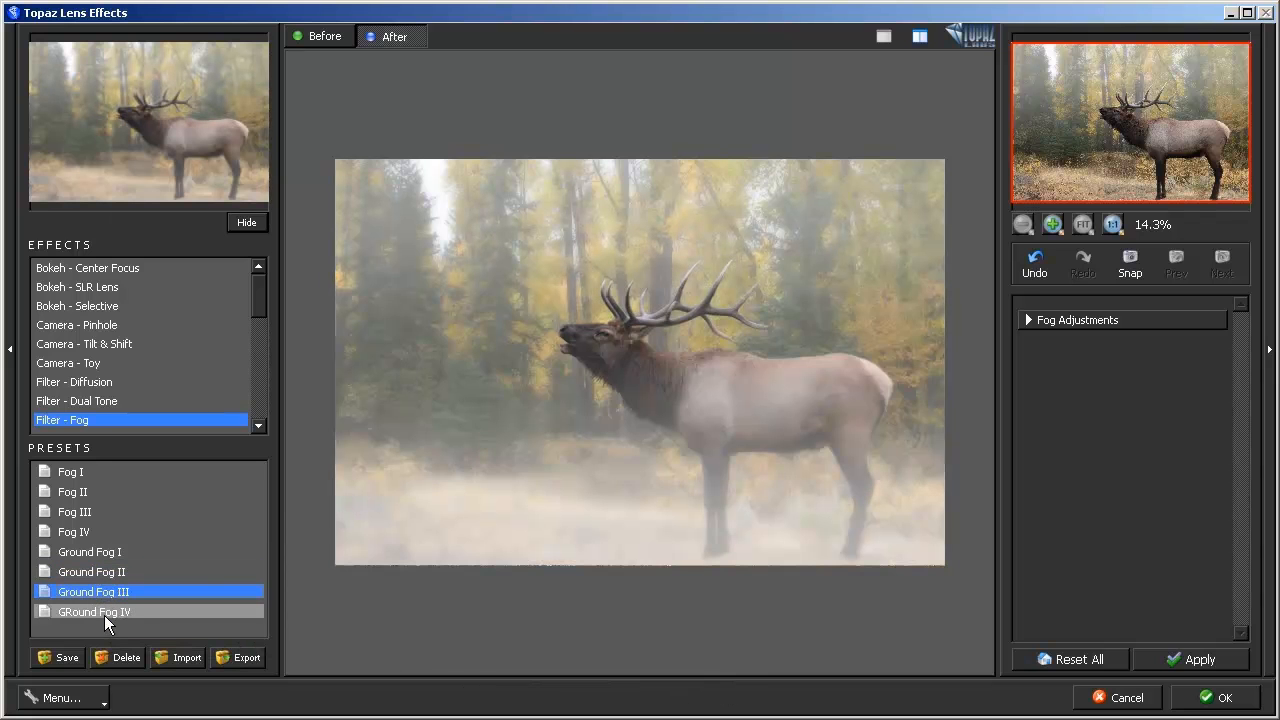
pyautogui.click(104, 614)
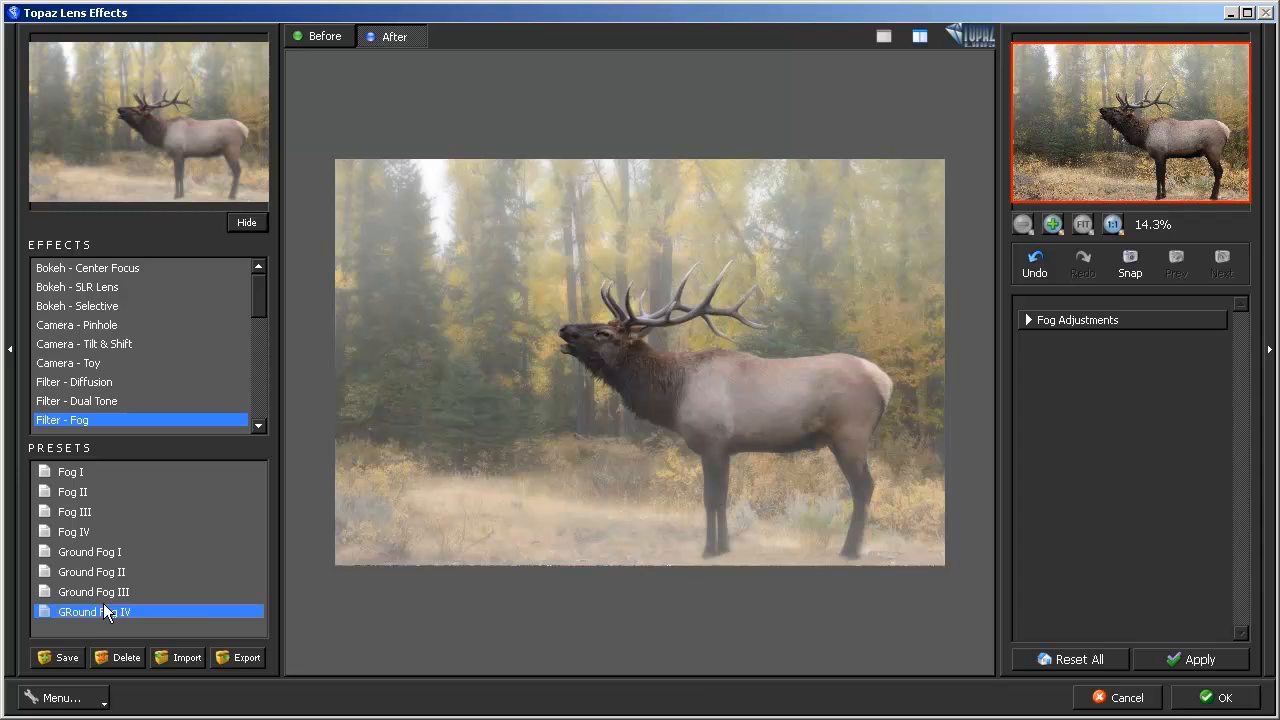
pyautogui.click(100, 614)
pyautogui.click(1224, 699)
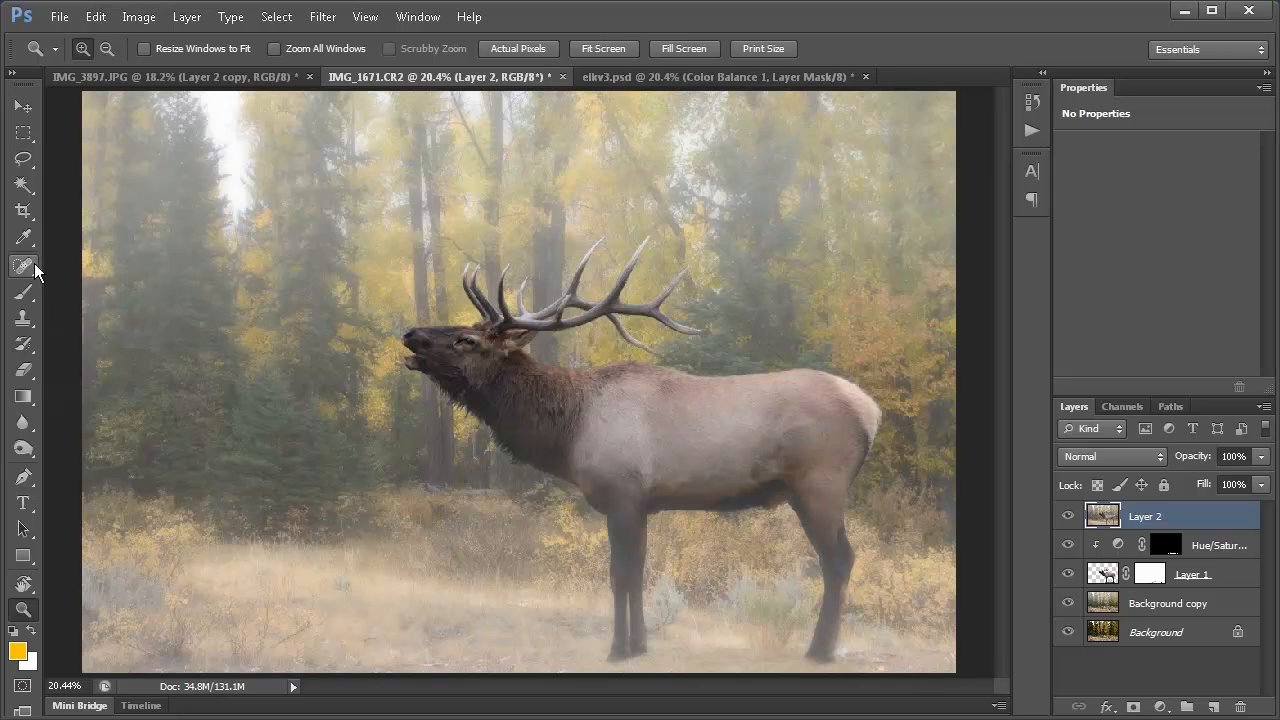
# - Add a white layer mask to Layer 2 and ready the Brush tool with the default black foreground colour
pyautogui.click(23, 292)
pyautogui.press('d')
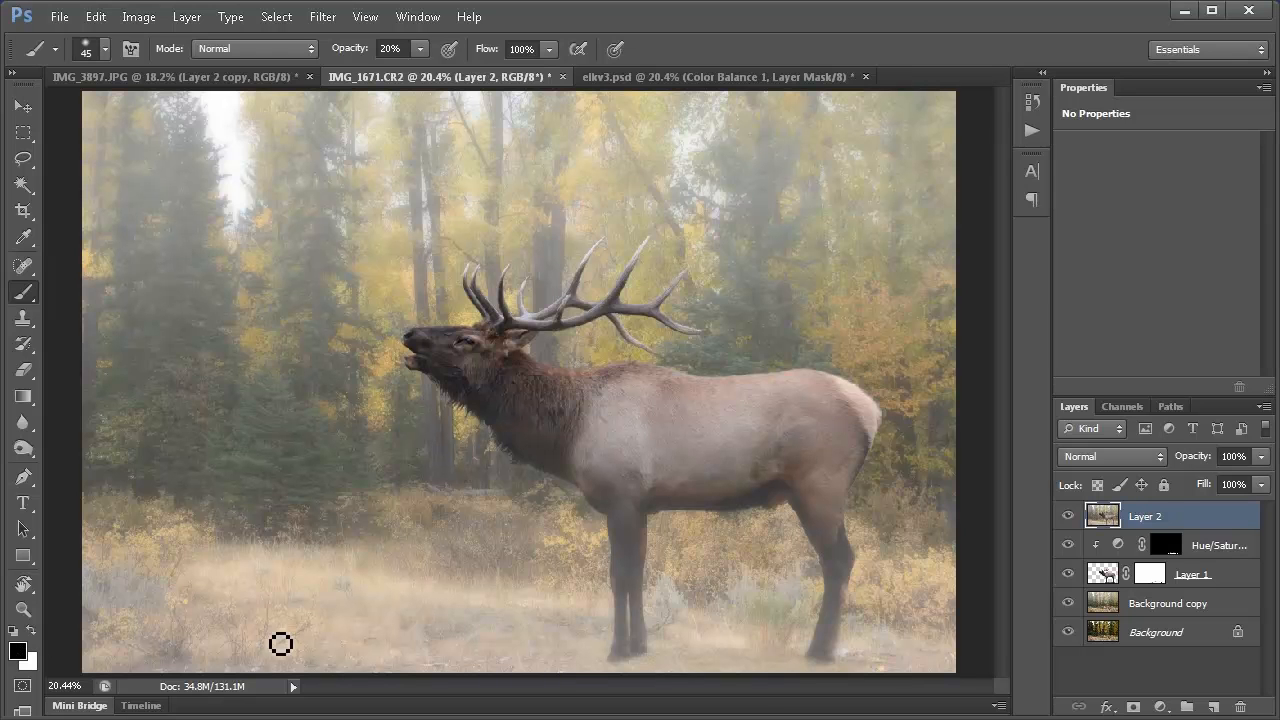
pyautogui.click(1134, 707)
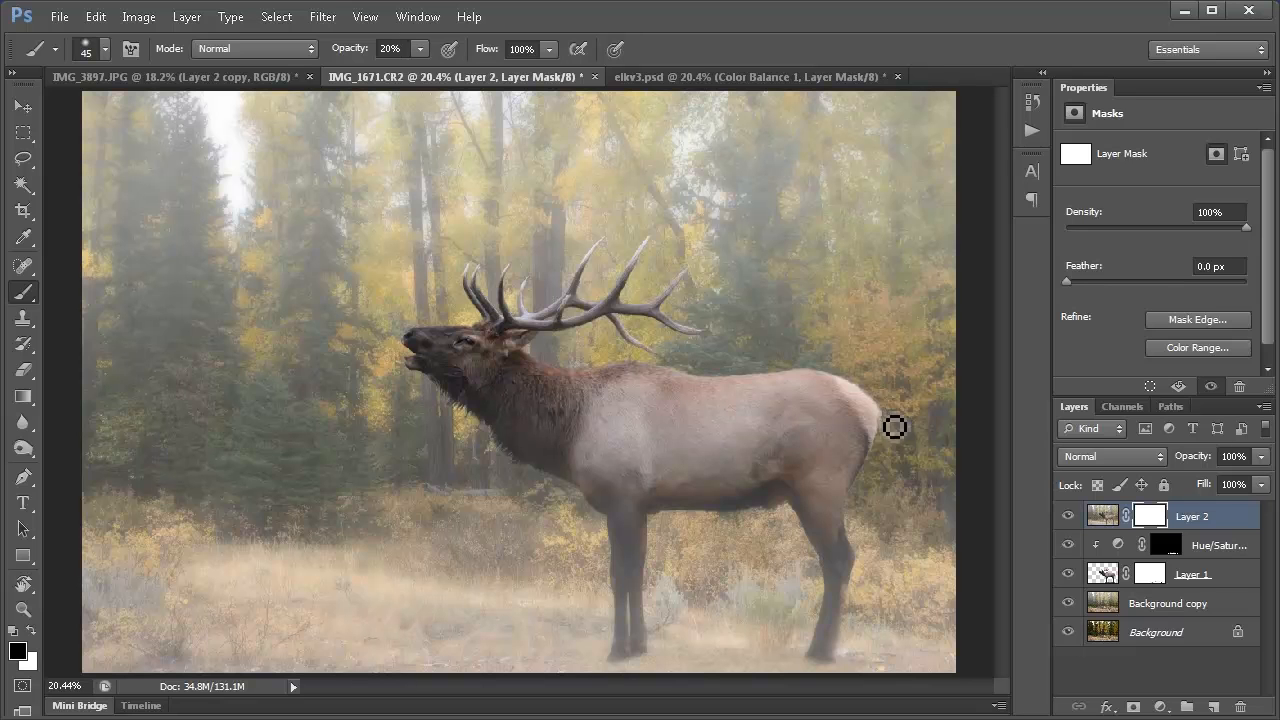
# - Paint black at 20% opacity over the elk's face and neck on Layer 2's mask, enlarging the brush to 250
pyautogui.press('z')
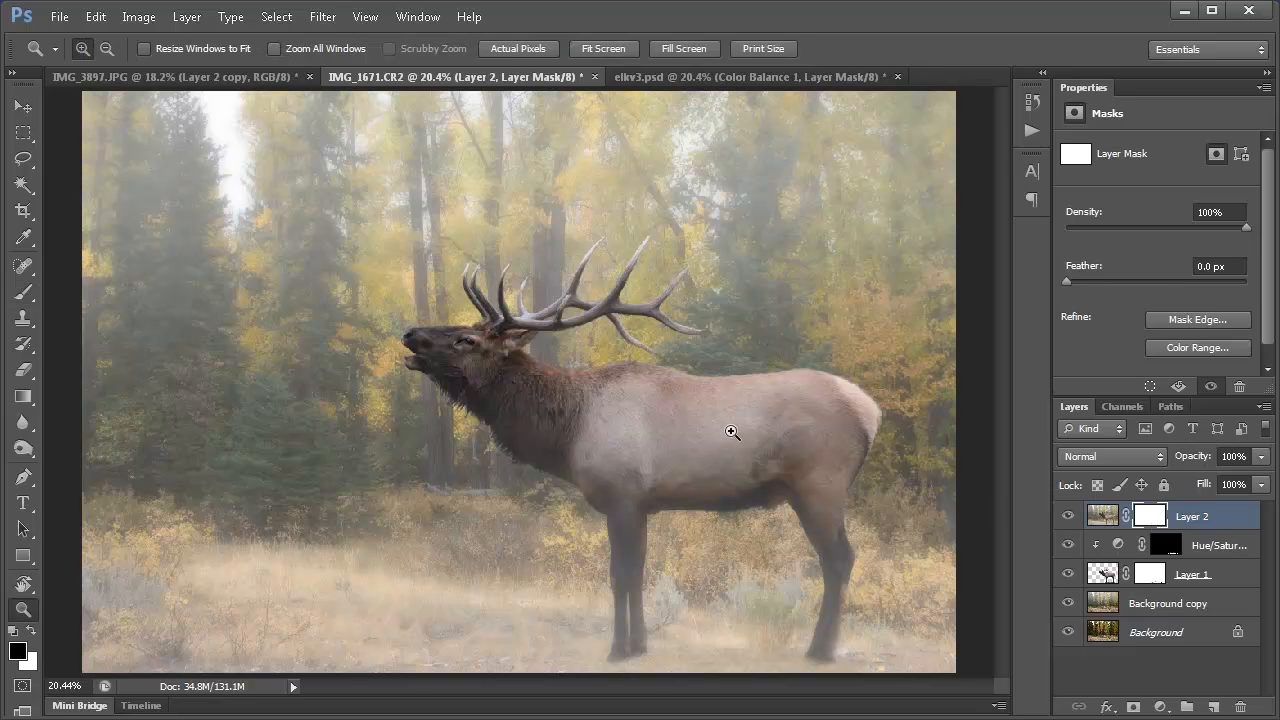
pyautogui.moveTo(340, 273); pyautogui.dragTo(621, 425)
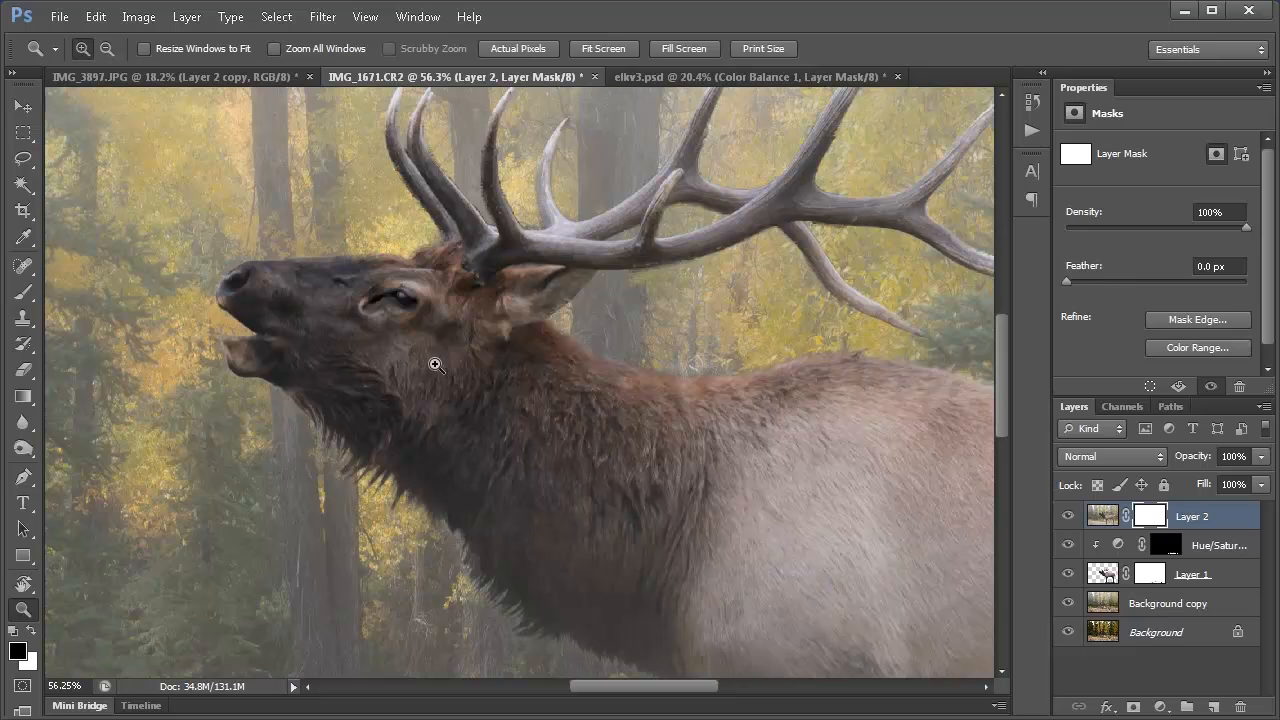
pyautogui.press('b')
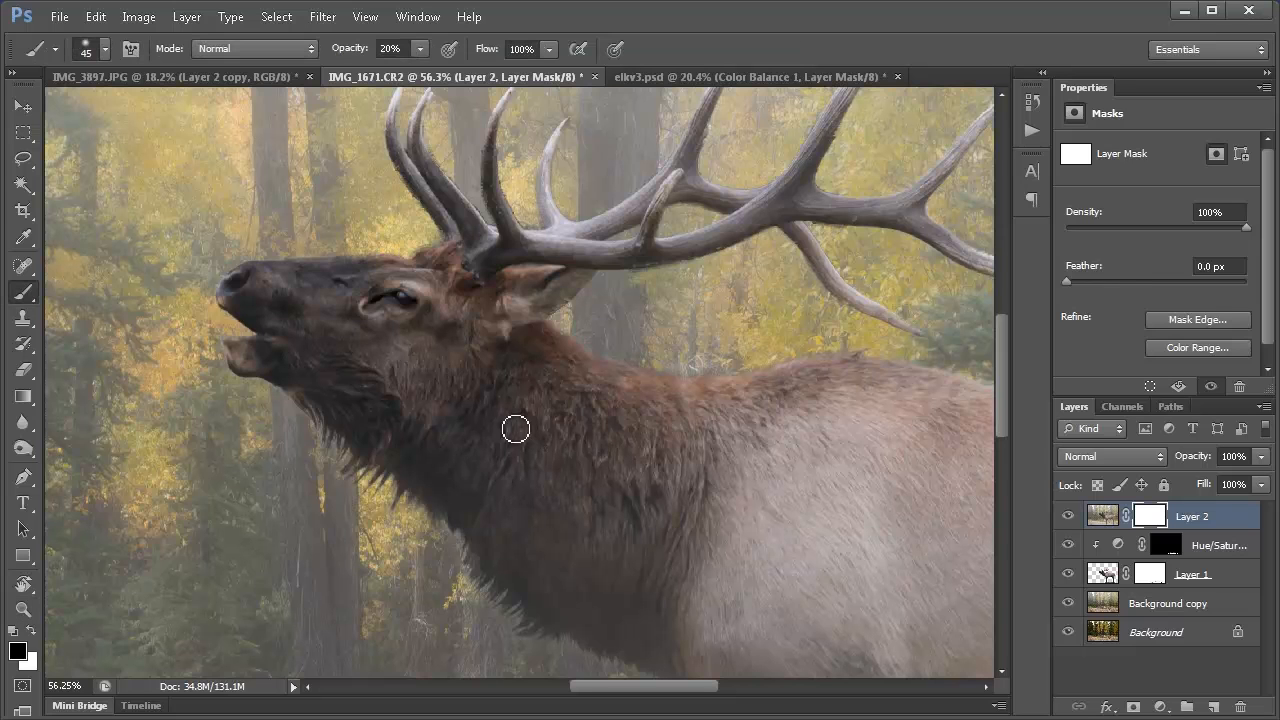
pyautogui.press(']')
pyautogui.press(']')
pyautogui.press(']')
pyautogui.press(']')
pyautogui.moveTo(347, 343)
pyautogui.mouseDown()
pyautogui.moveTo(282, 314)
pyautogui.moveTo(276, 369)
pyautogui.moveTo(609, 381)
pyautogui.moveTo(434, 366)
pyautogui.moveTo(572, 456)
pyautogui.moveTo(505, 495)
pyautogui.moveTo(431, 358)
pyautogui.moveTo(492, 324)
pyautogui.moveTo(237, 298)
pyautogui.moveTo(266, 278)
pyautogui.moveTo(371, 409)
pyautogui.moveTo(314, 374)
pyautogui.moveTo(613, 517)
pyautogui.moveTo(384, 393)
pyautogui.moveTo(446, 400)
pyautogui.moveTo(390, 350)
pyautogui.moveTo(509, 483)
pyautogui.moveTo(443, 409)
pyautogui.moveTo(800, 460)
pyautogui.moveTo(483, 393)
pyautogui.mouseUp()
pyautogui.press(']')
pyautogui.press(']')
pyautogui.press(']')
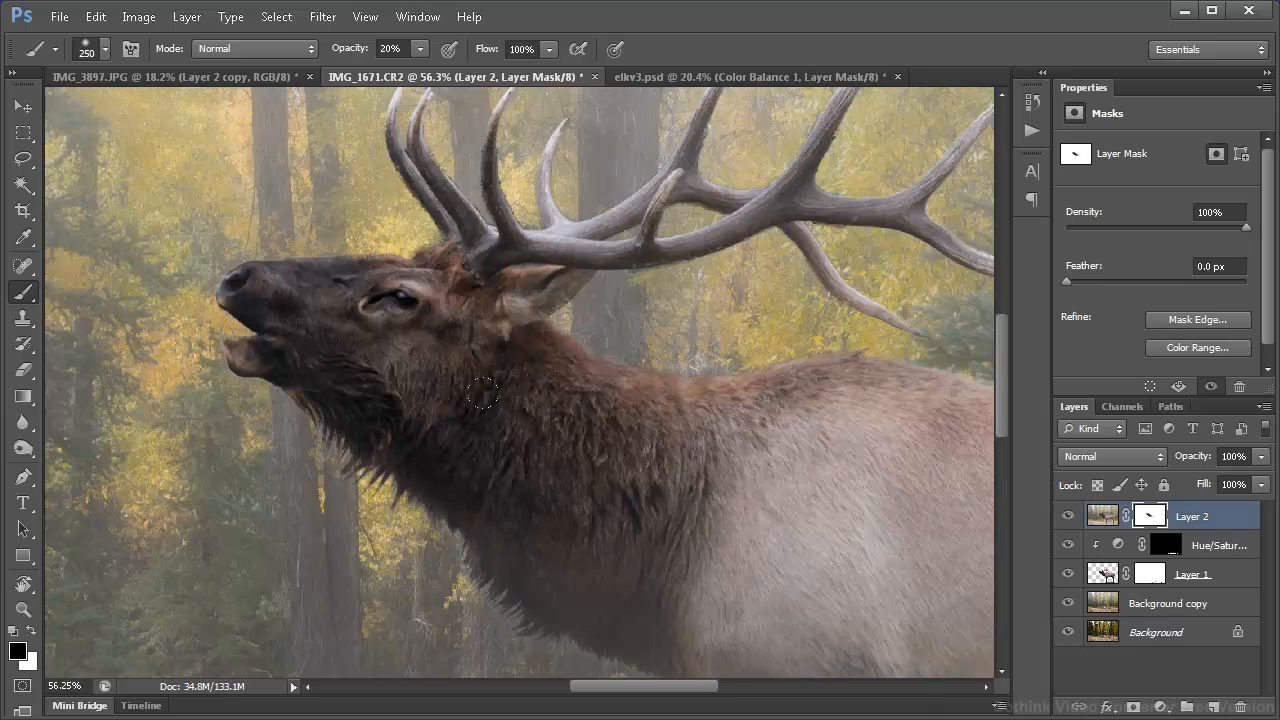
# - Compare the image with and without the masked fog layer, and view the whole photo
pyautogui.click(1068, 516)
pyautogui.click(1068, 518)
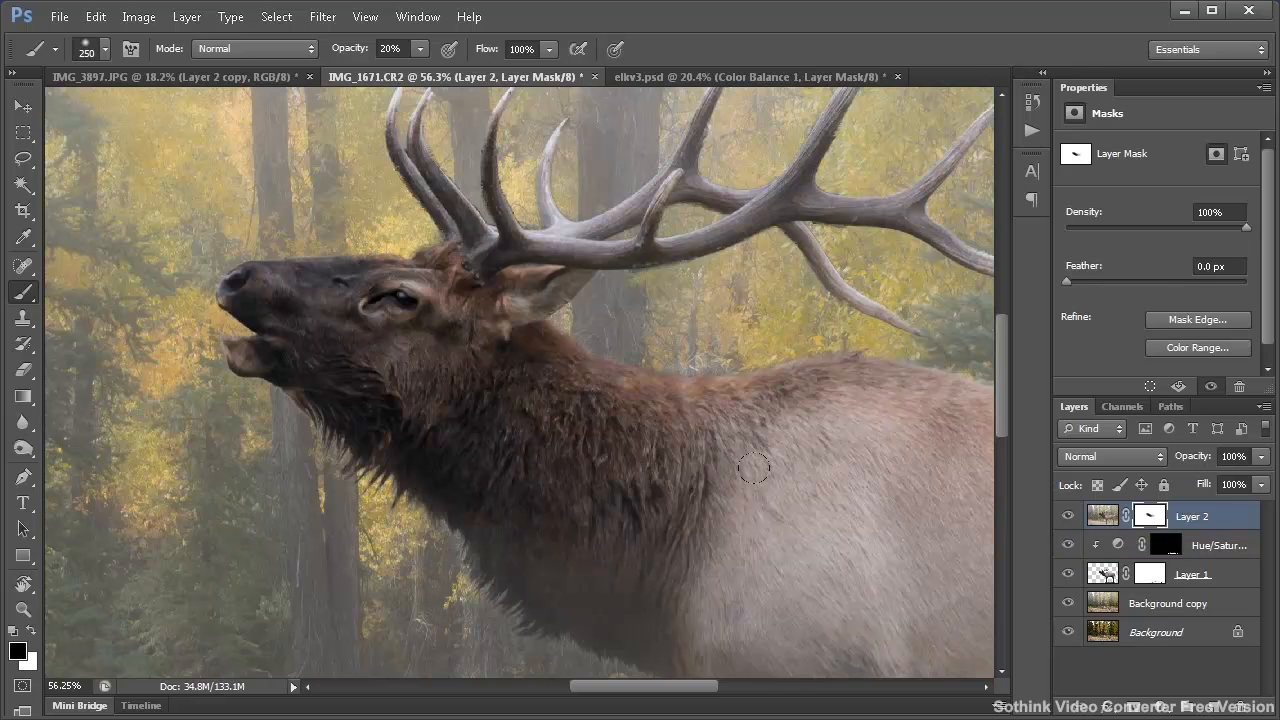
pyautogui.hotkey('ctrl', '0')
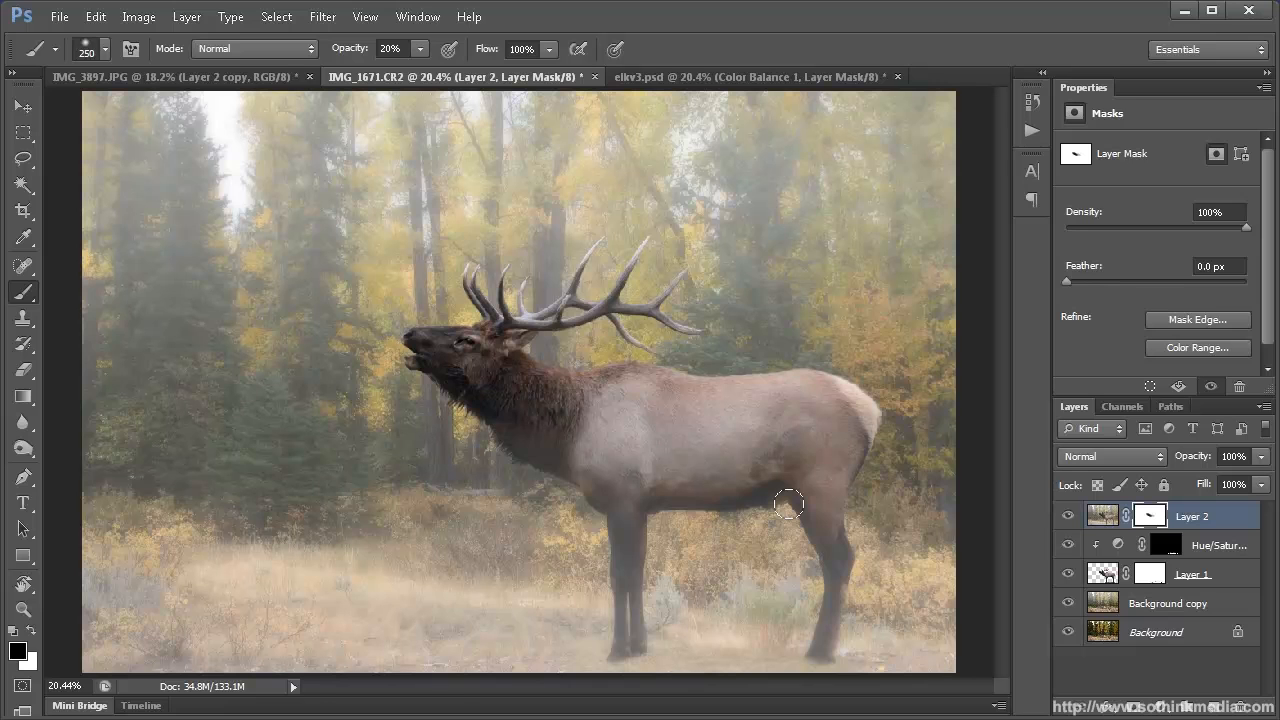
# - Add a Curves adjustment layer above Layer 2 and darken the midtones with a point at input 140, output 99
pyautogui.click(1164, 708)
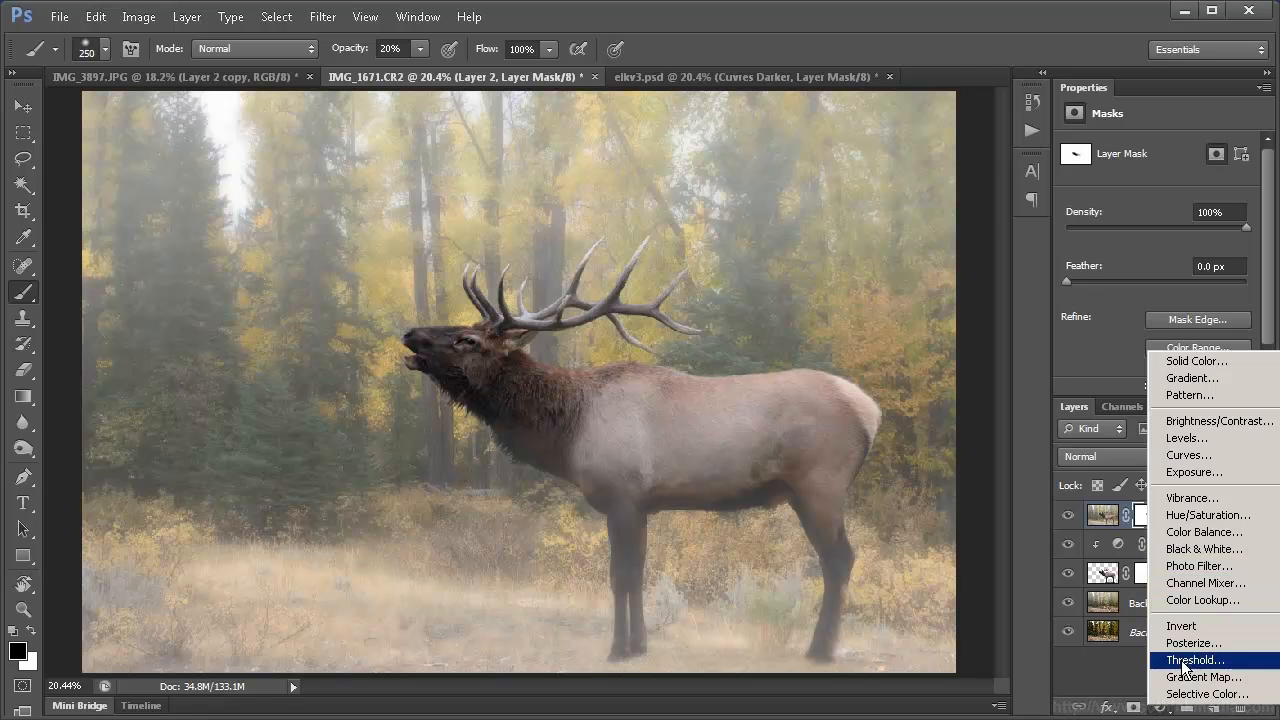
pyautogui.click(1188, 455)
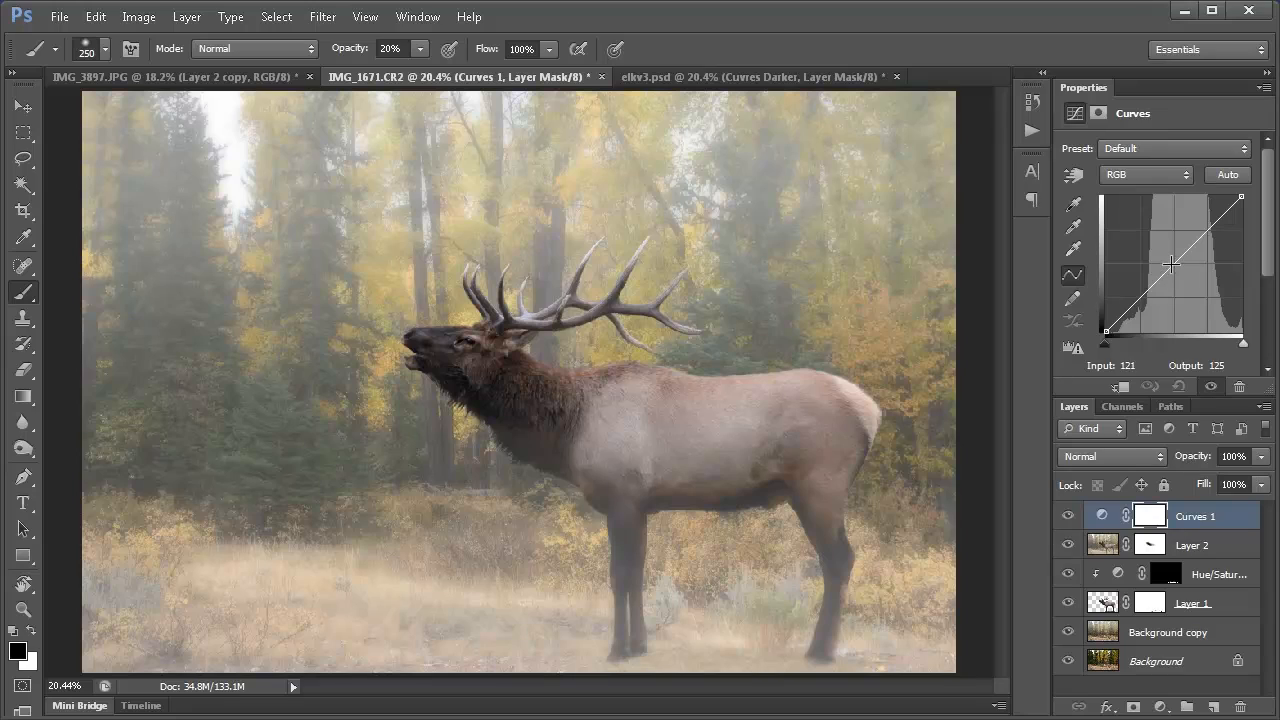
pyautogui.moveTo(1173, 268); pyautogui.dragTo(1181, 277)
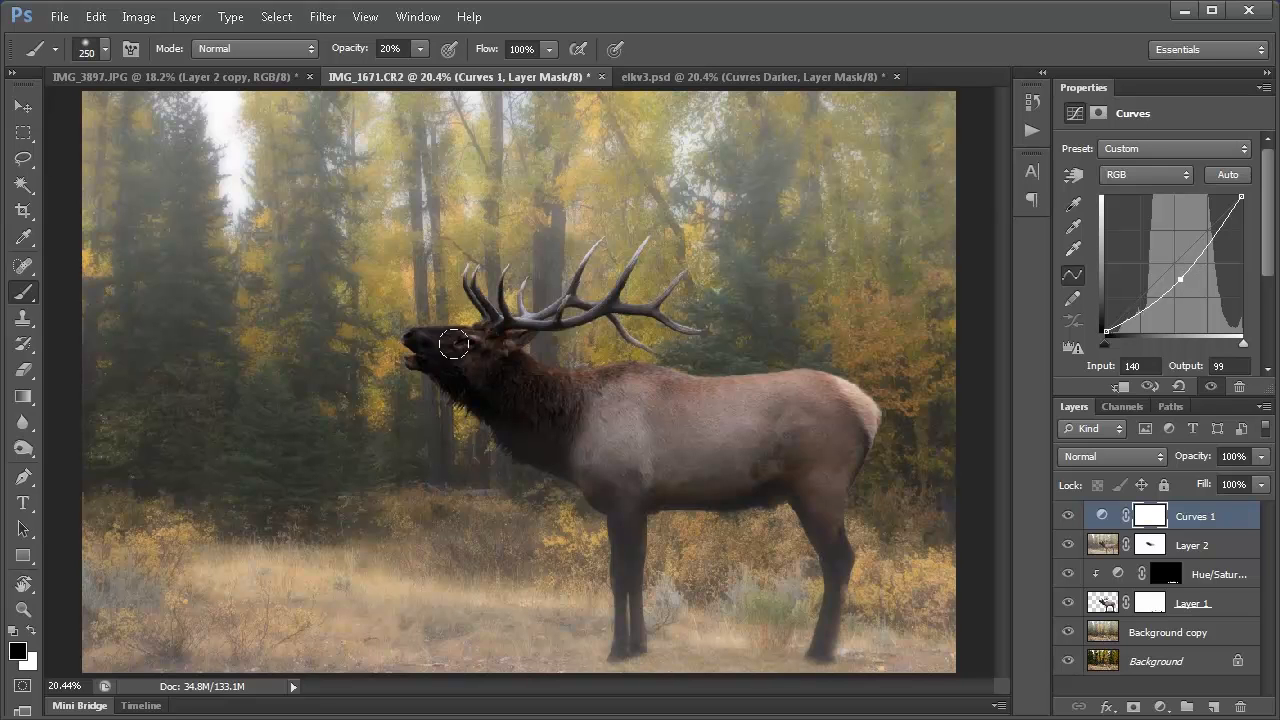
# - Paint black at 20% opacity over the elk's head and neck on the Curves 1 layer mask
pyautogui.rightClick(1144, 524)
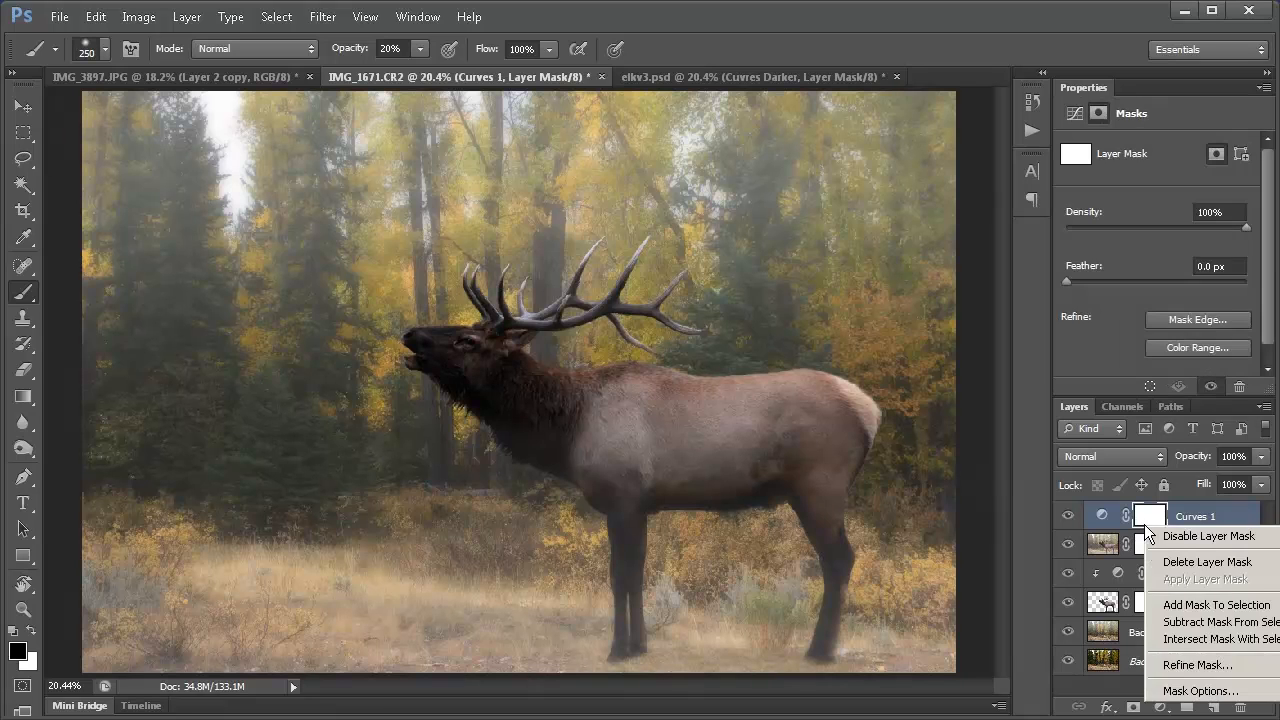
pyautogui.click(1140, 515)
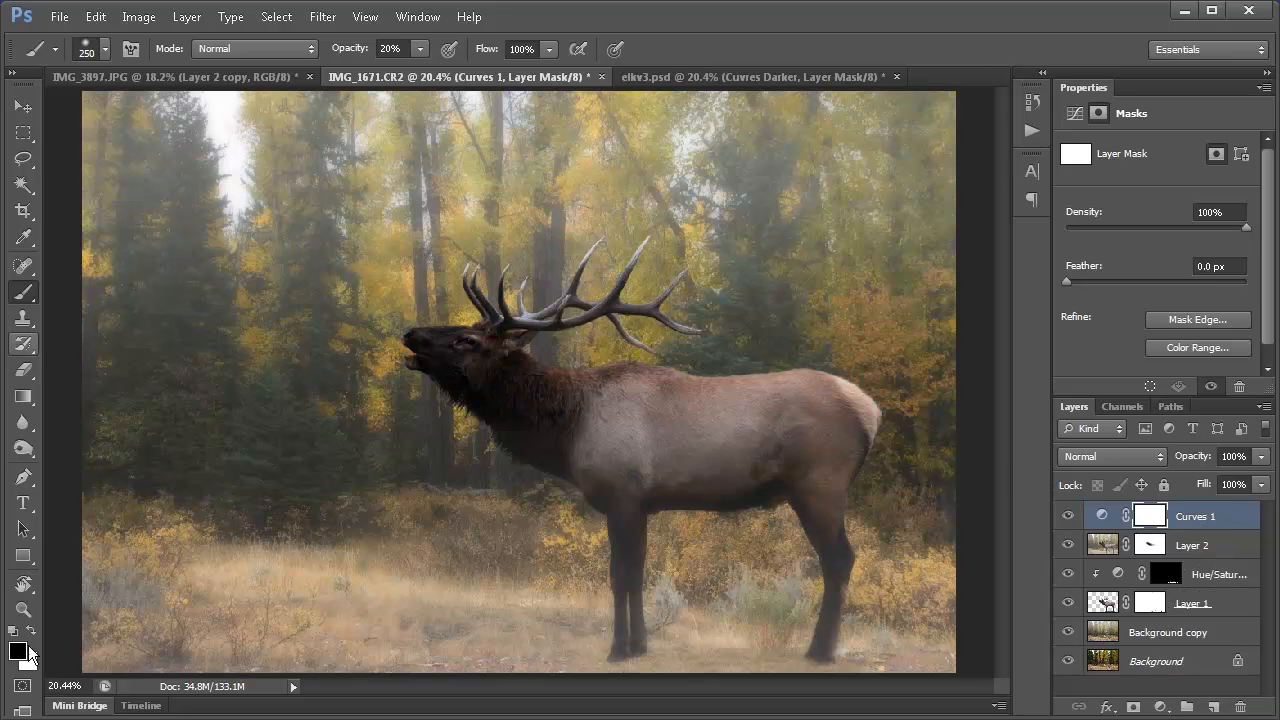
pyautogui.press('z')
pyautogui.moveTo(371, 323); pyautogui.dragTo(580, 423)
pyautogui.press('b')
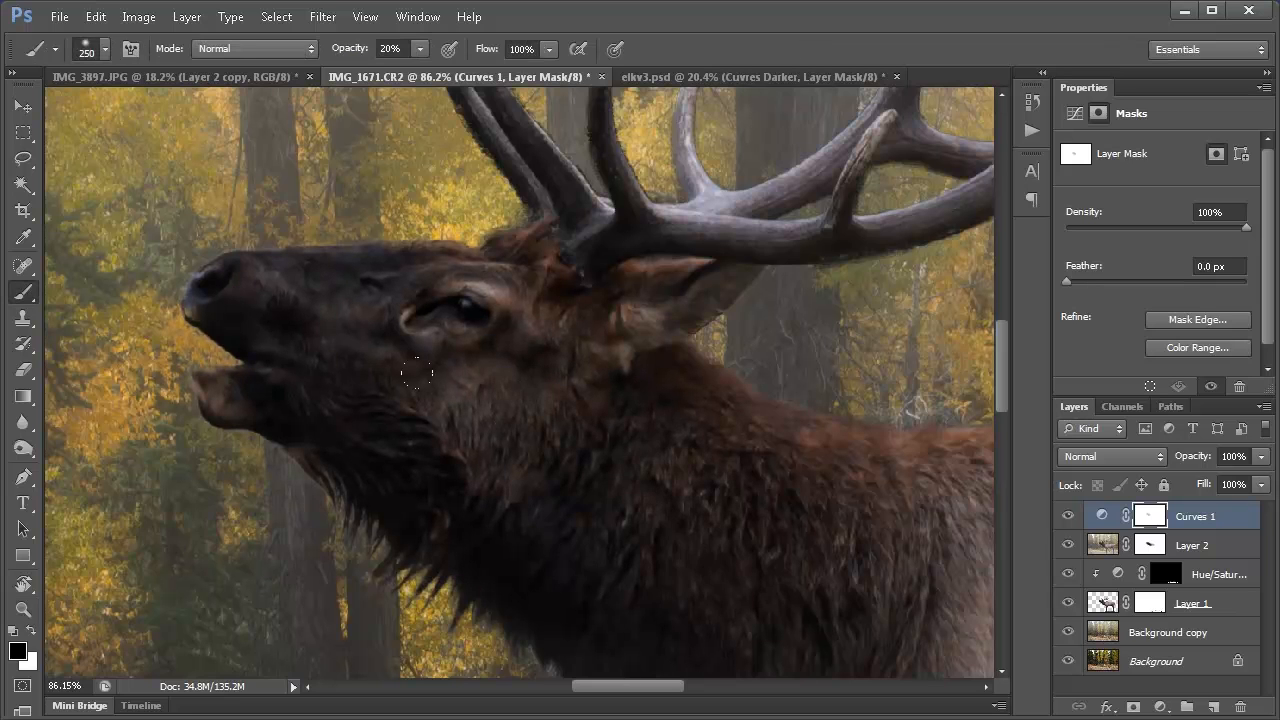
pyautogui.moveTo(615, 530); pyautogui.dragTo(447, 350)
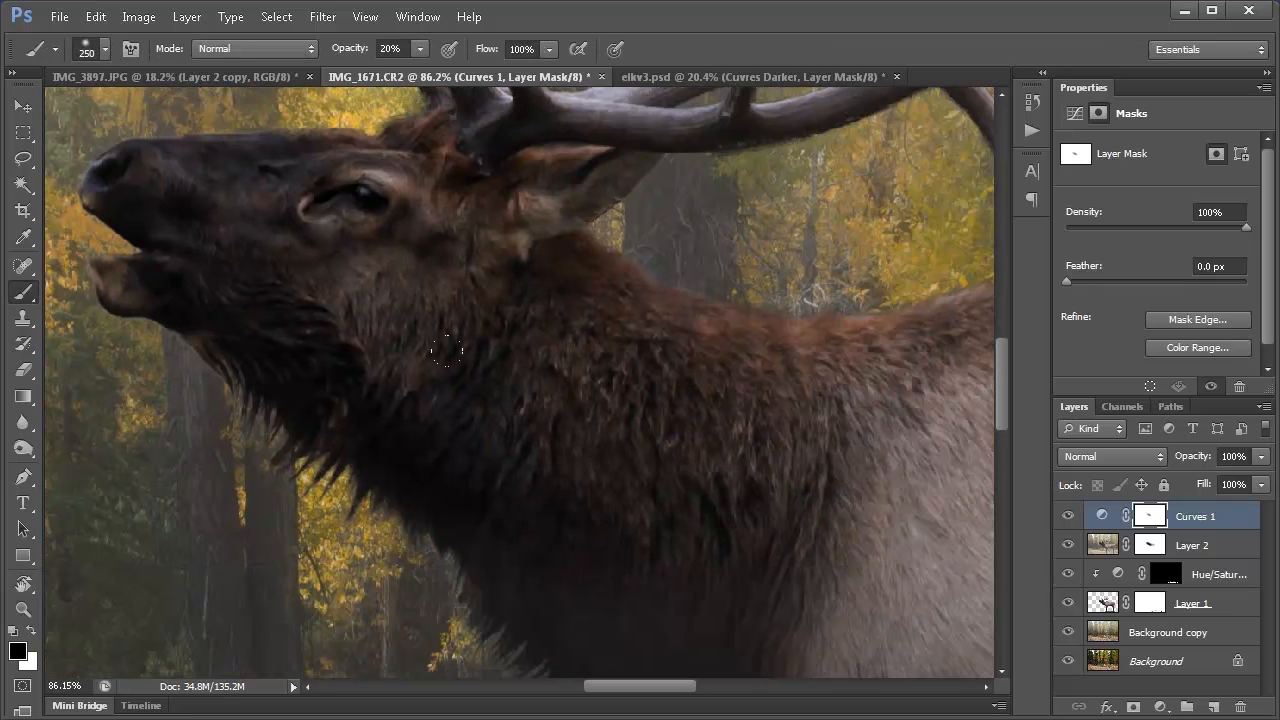
pyautogui.press('z')
pyautogui.press('alt')
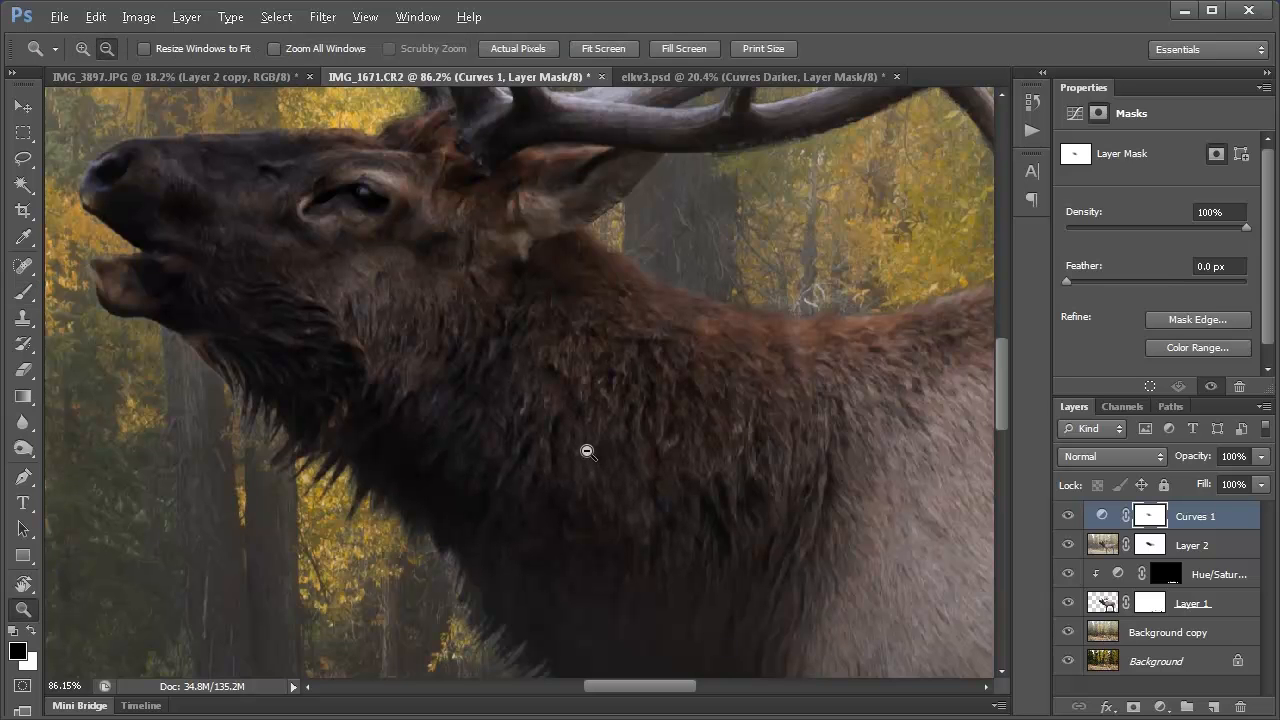
pyautogui.click(587, 451)
pyautogui.press('b')
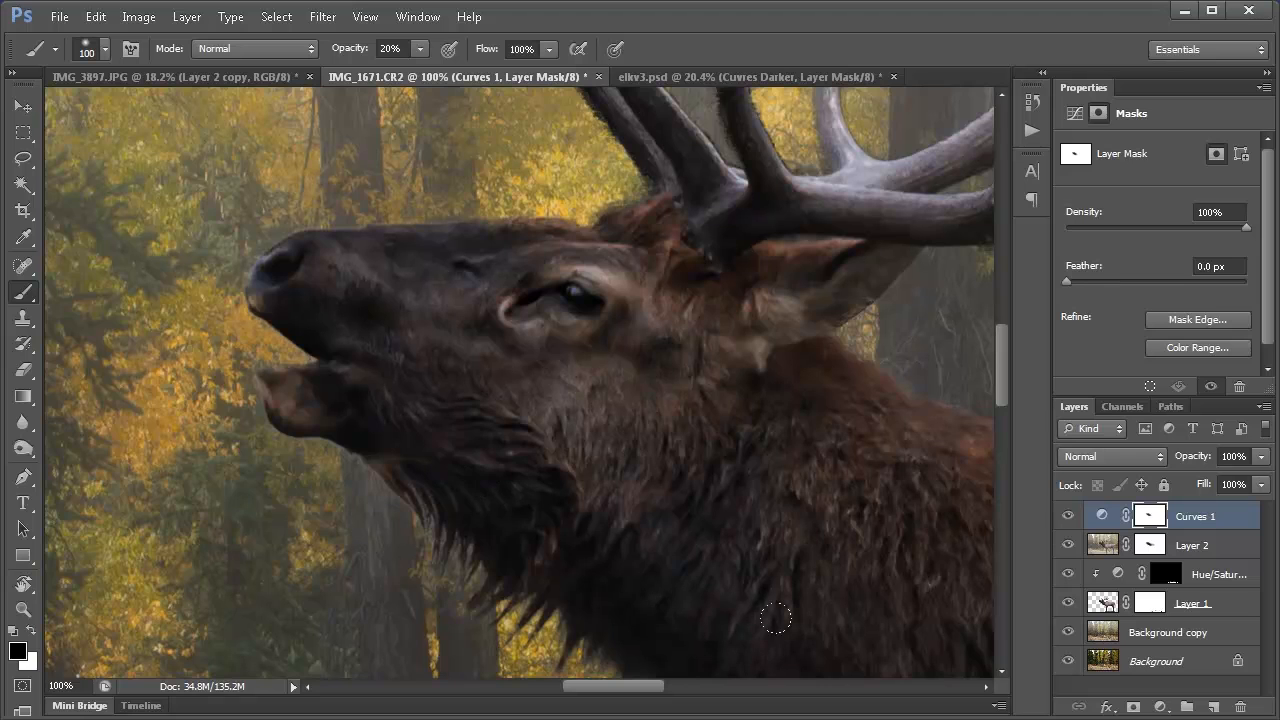
# - Compare the whole image with and without the Curves 1 adjustment
pyautogui.hotkey('ctrl', '-')
pyautogui.hotkey('ctrl', '-')
pyautogui.hotkey('ctrl', '-')
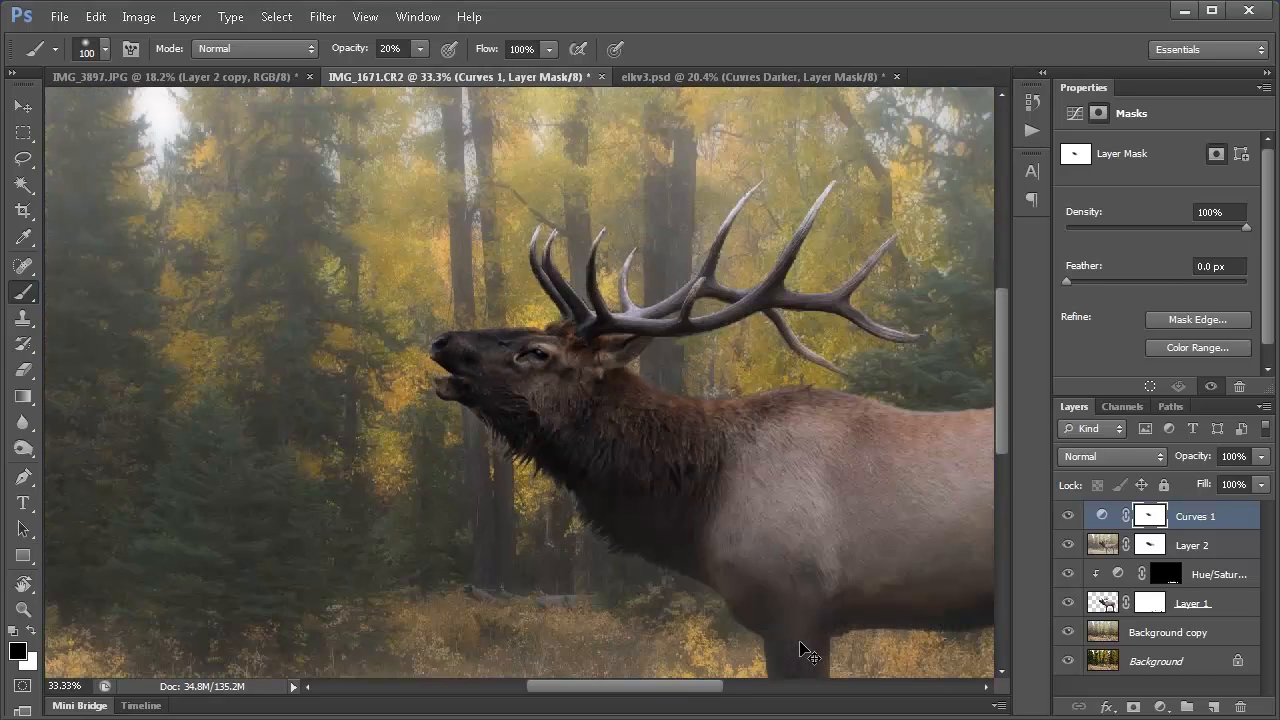
pyautogui.hotkey('ctrl', '-')
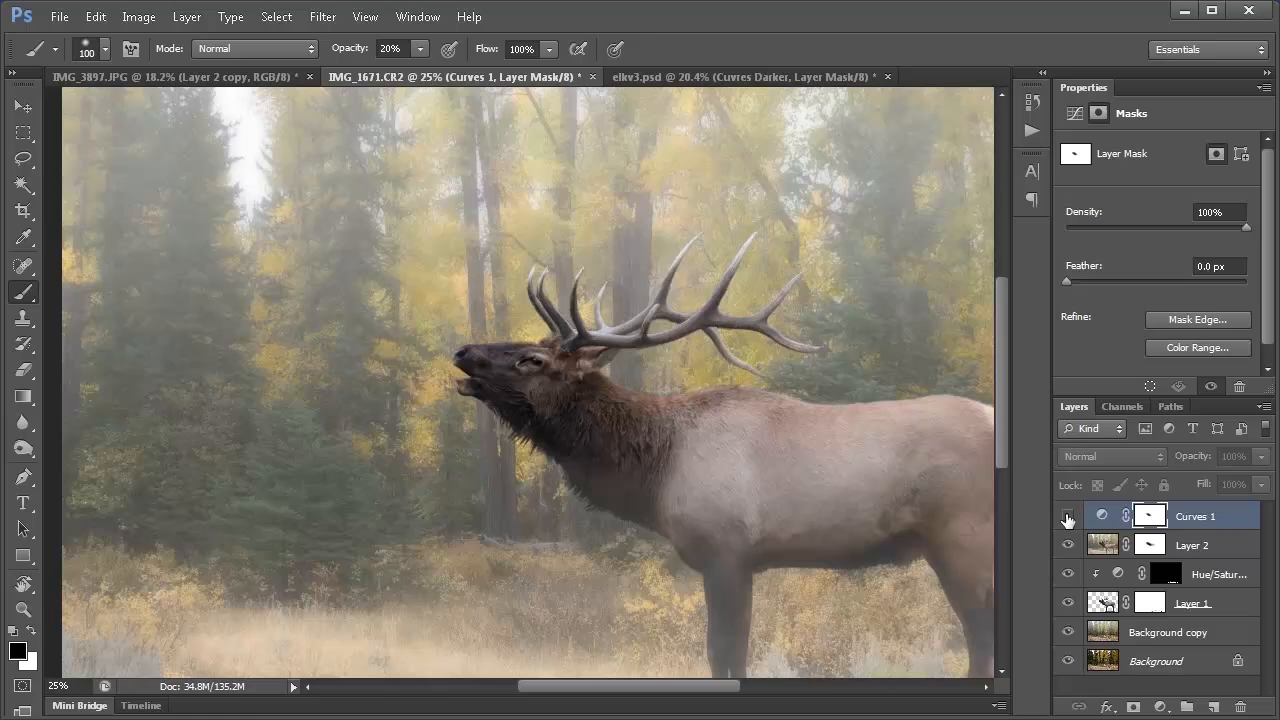
pyautogui.click(1067, 516)
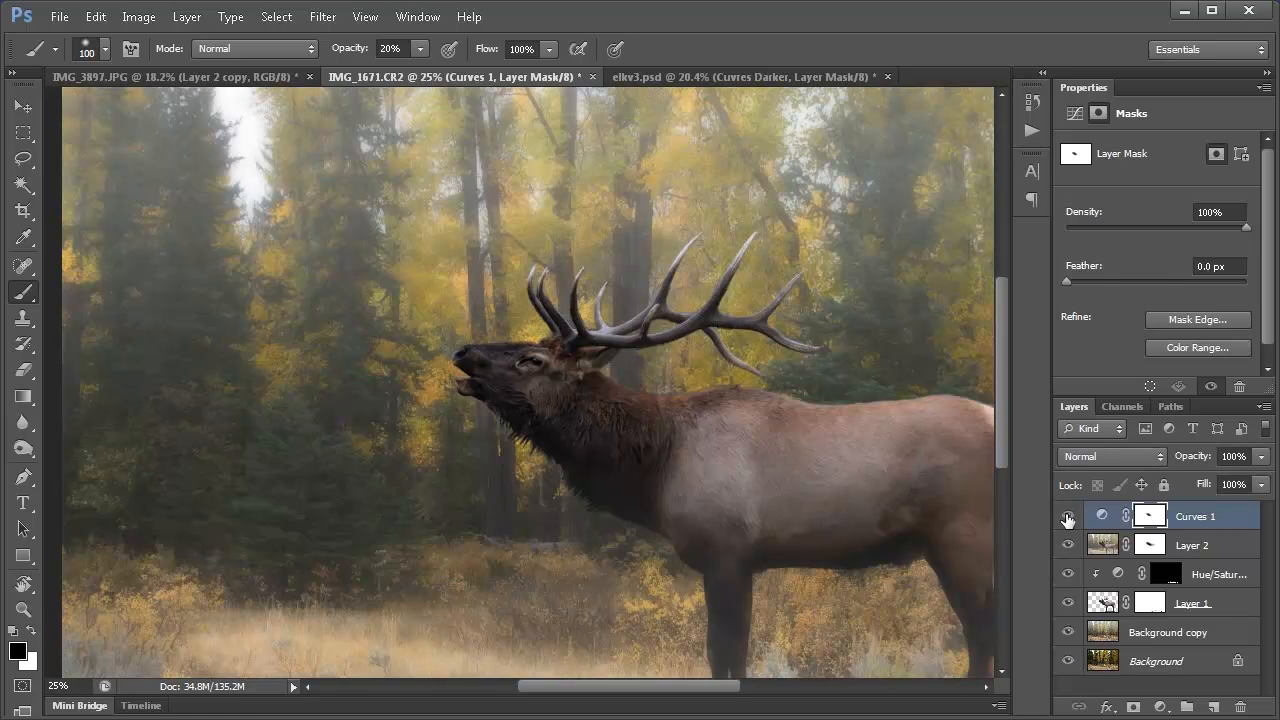
pyautogui.hotkey('ctrl', '0')
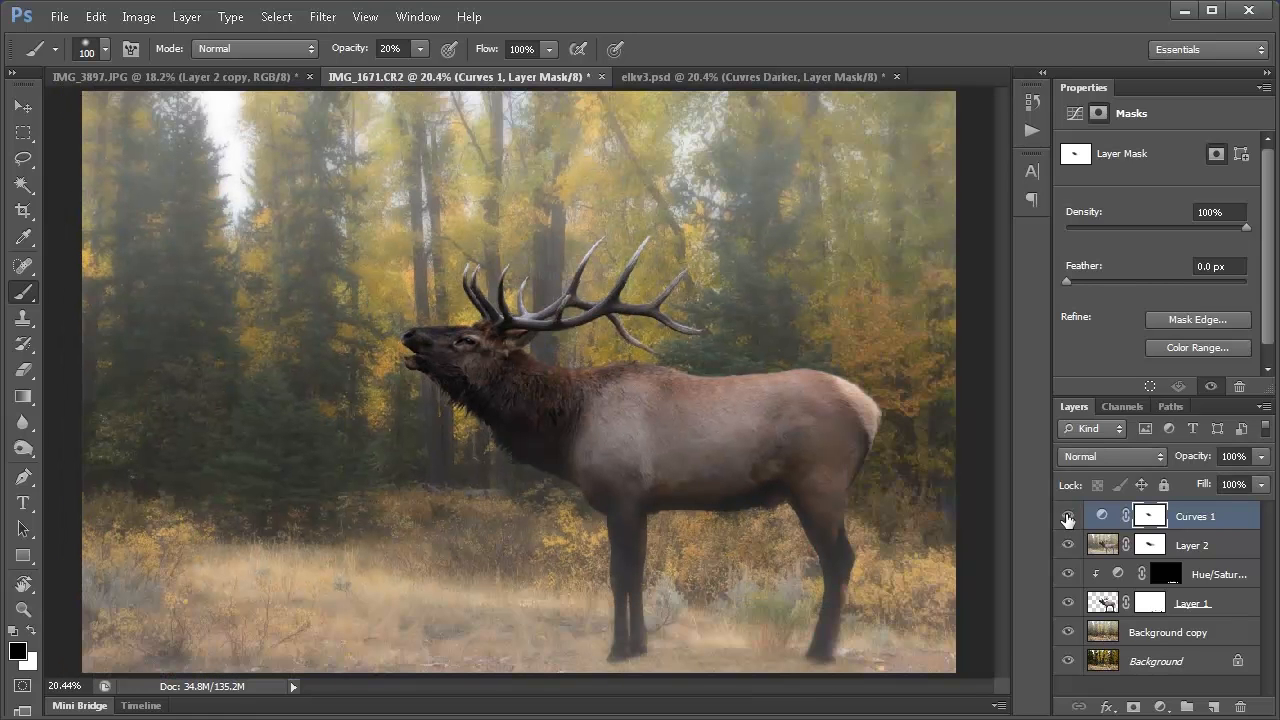
pyautogui.click(1067, 516)
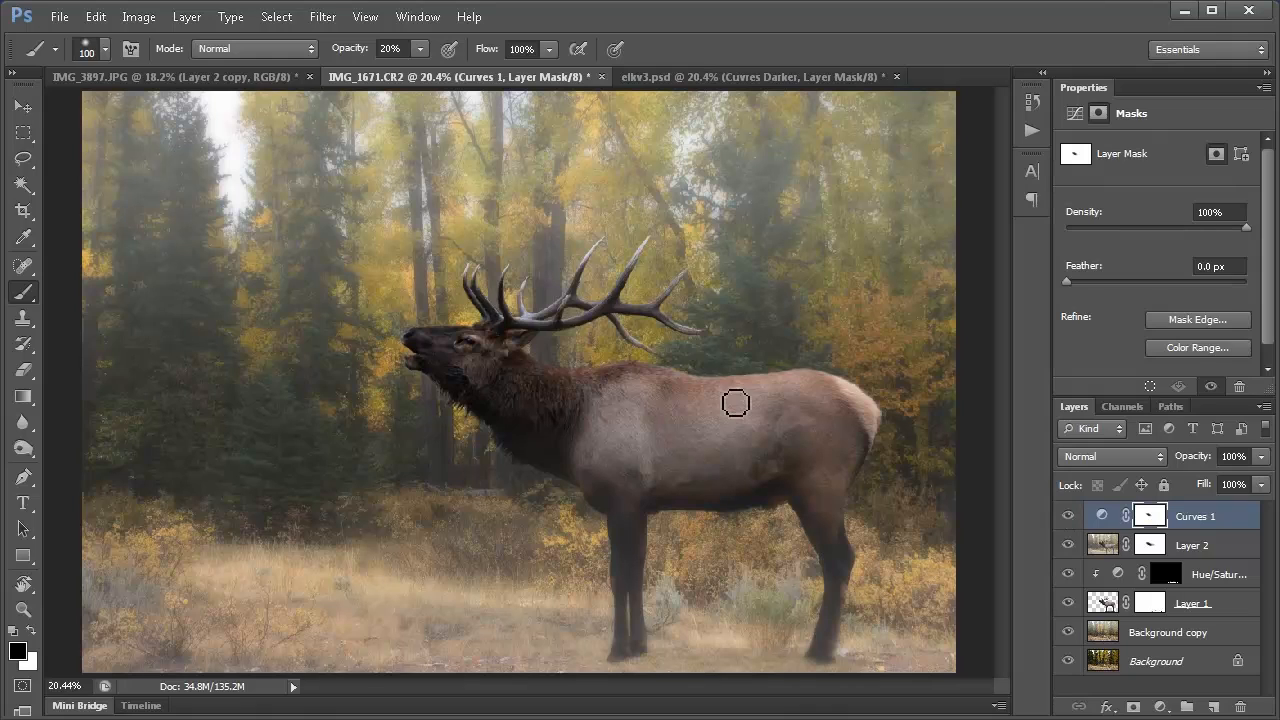
# - Stamp all visible layers into a new layer above Curves 1 and open it in the Topaz Adjust 5 filter
pyautogui.click(1102, 516)
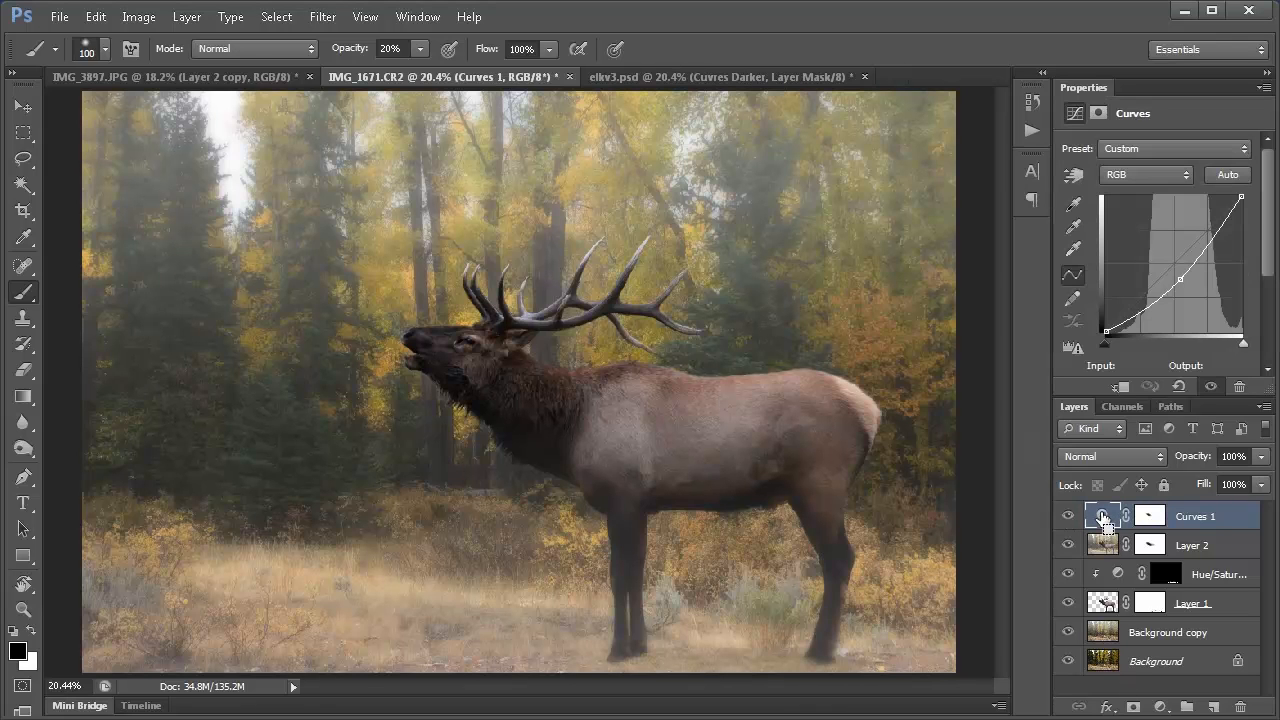
pyautogui.hotkey('ctrl', 'shift', 'alt', 'e')
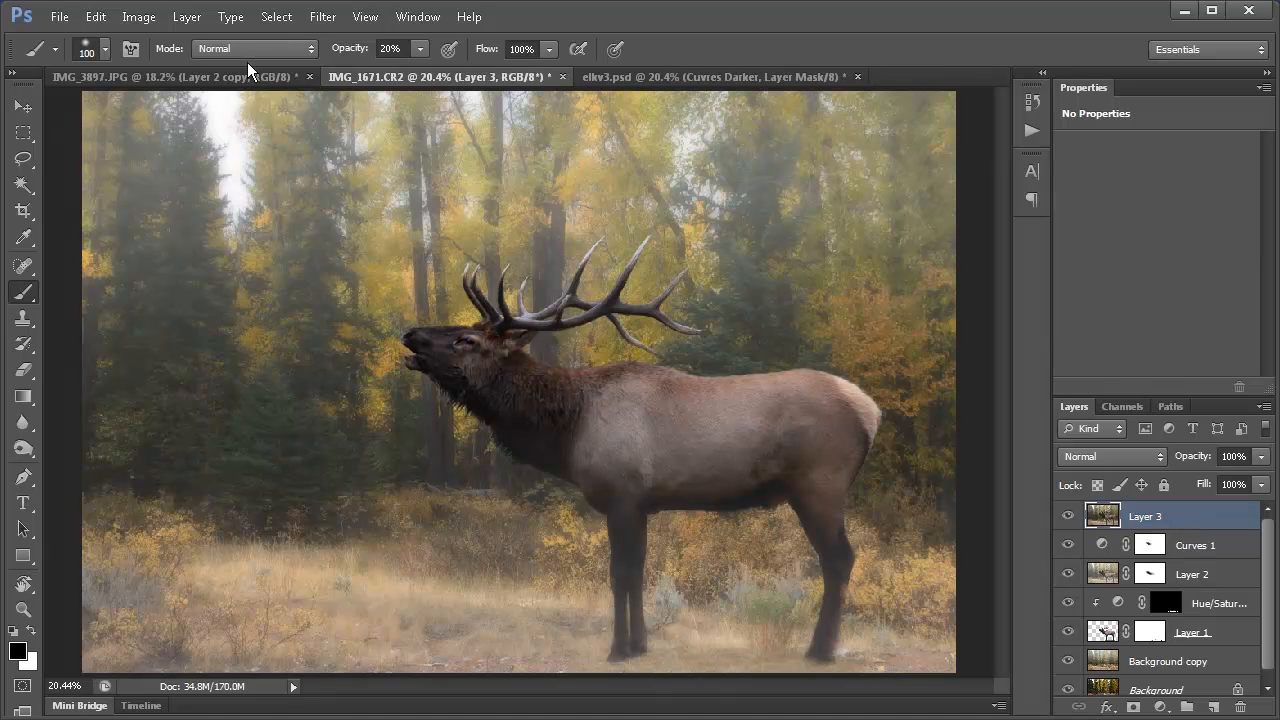
pyautogui.click(321, 19)
pyautogui.moveTo(431, 382)
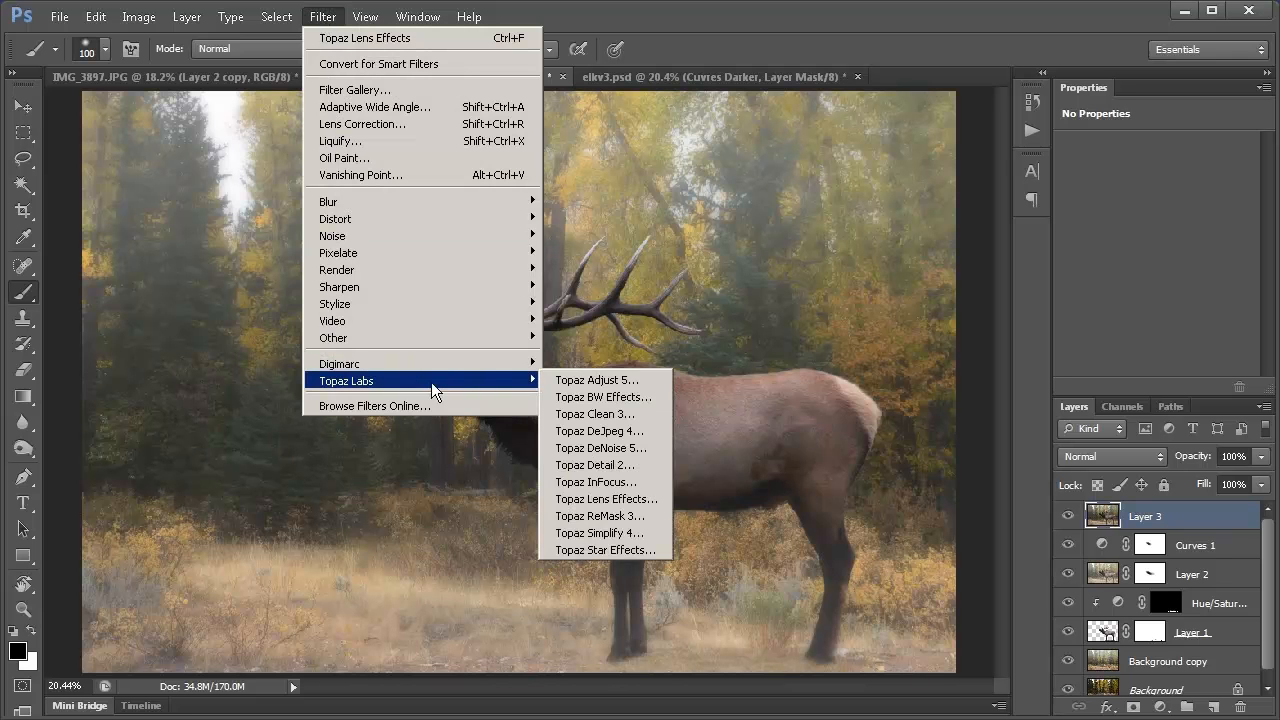
pyautogui.click(596, 380)
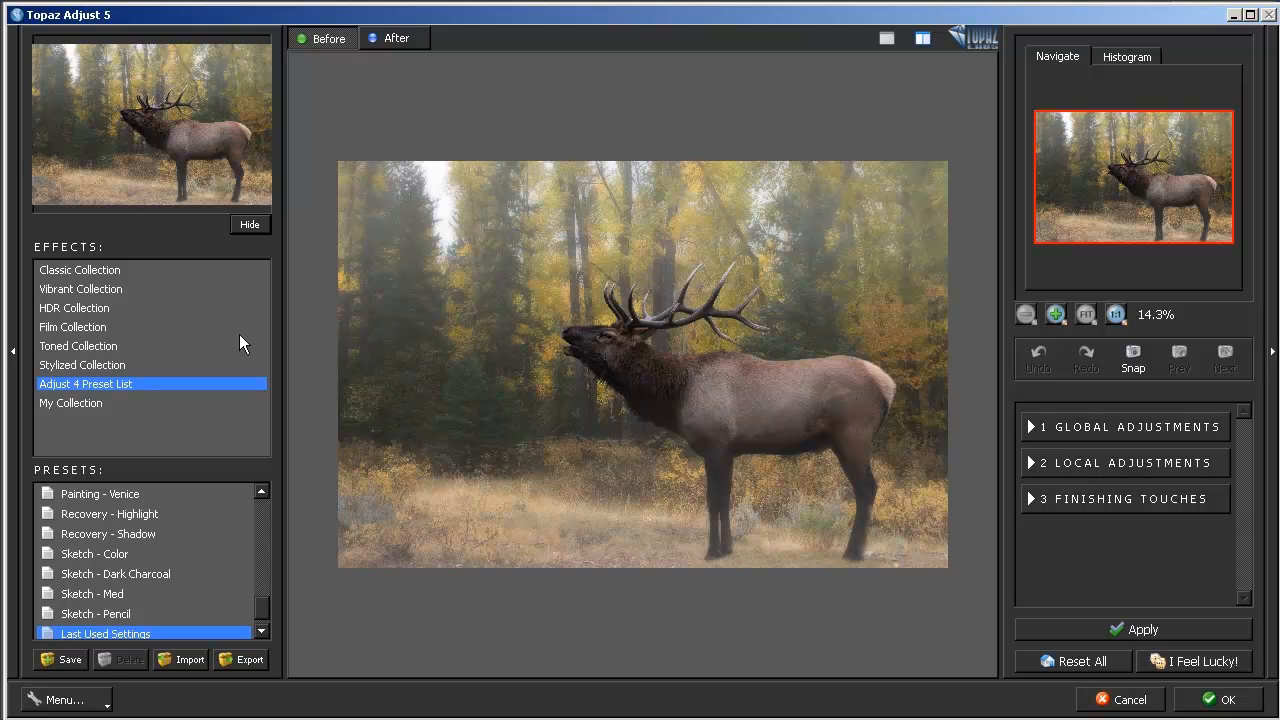
# - Apply the Brilliant Warm preset from the Classic Collection
pyautogui.click(108, 271)
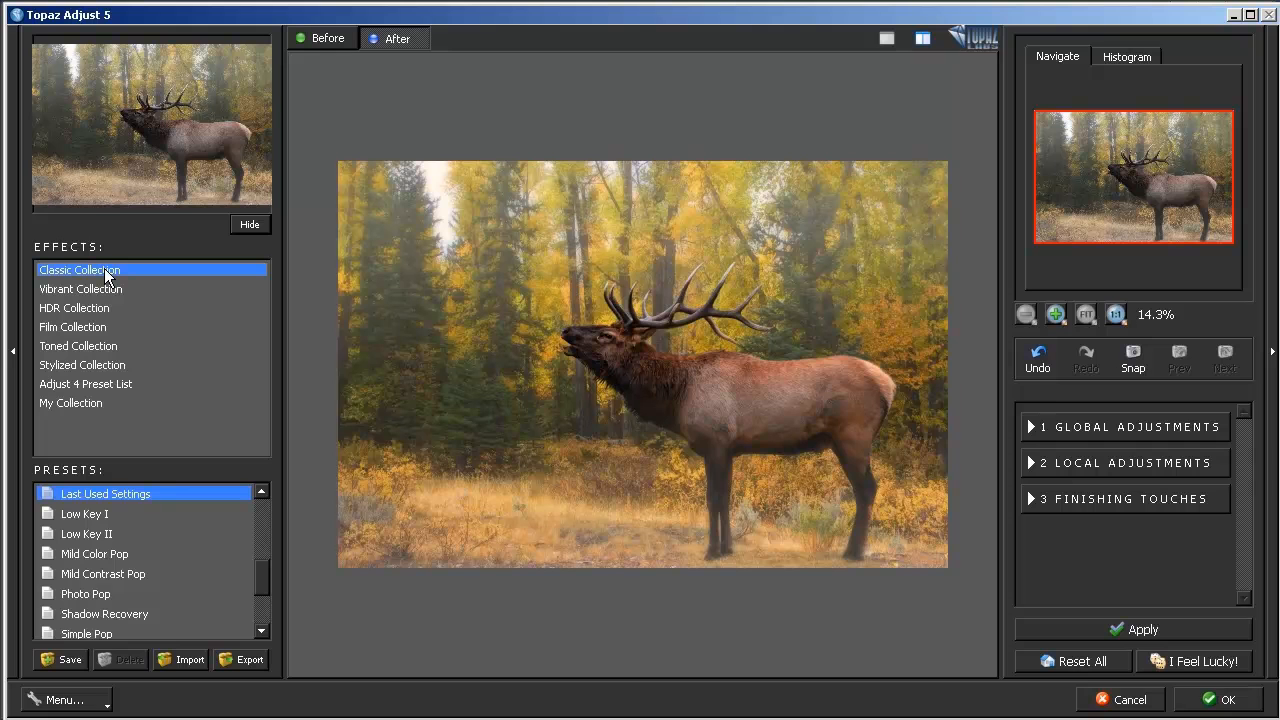
pyautogui.moveTo(262, 580); pyautogui.dragTo(238, 482)
pyautogui.click(103, 515)
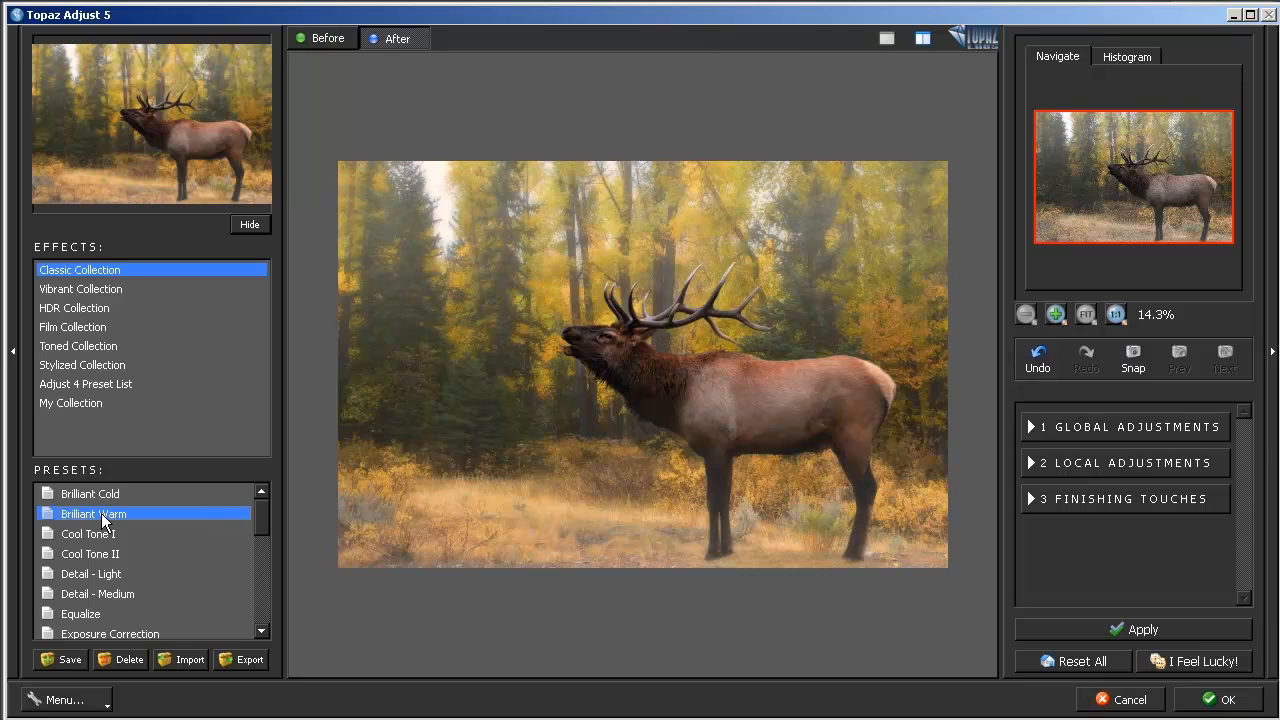
# - In the global adjustments, set Adaptive Exposure to 0.33 and Contrast to -0.82
pyautogui.click(1031, 427)
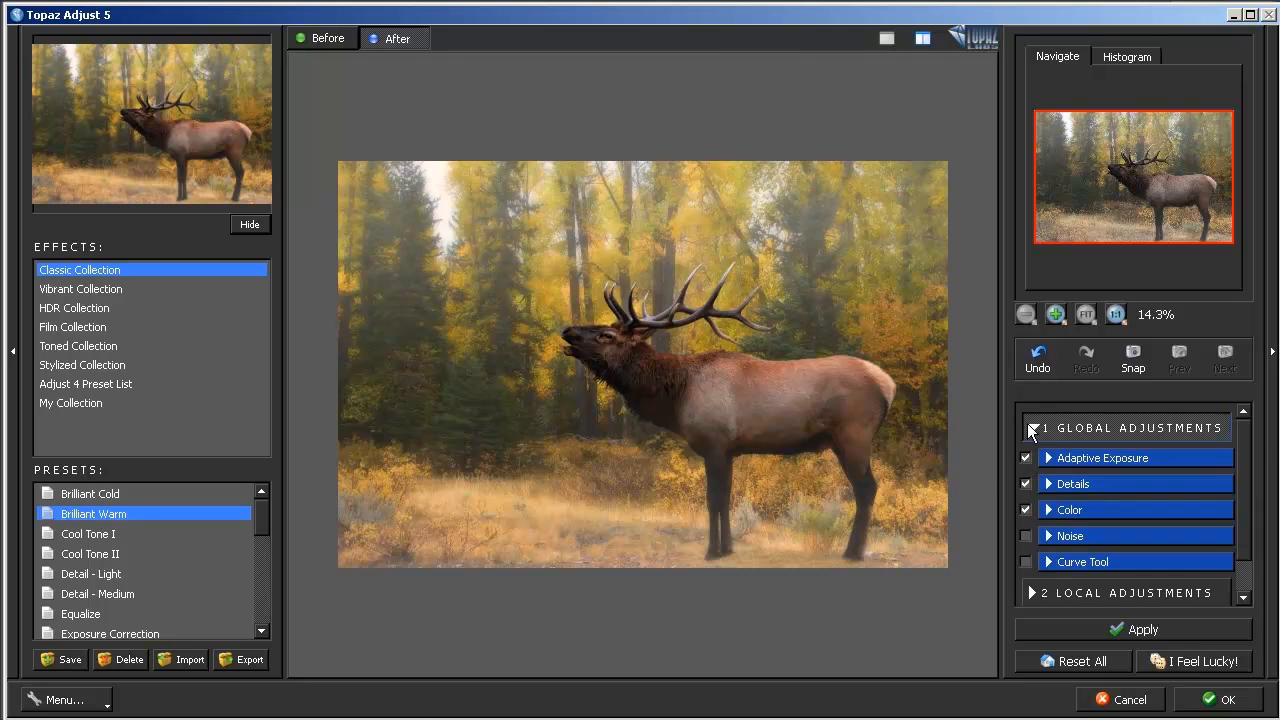
pyautogui.click(1060, 457)
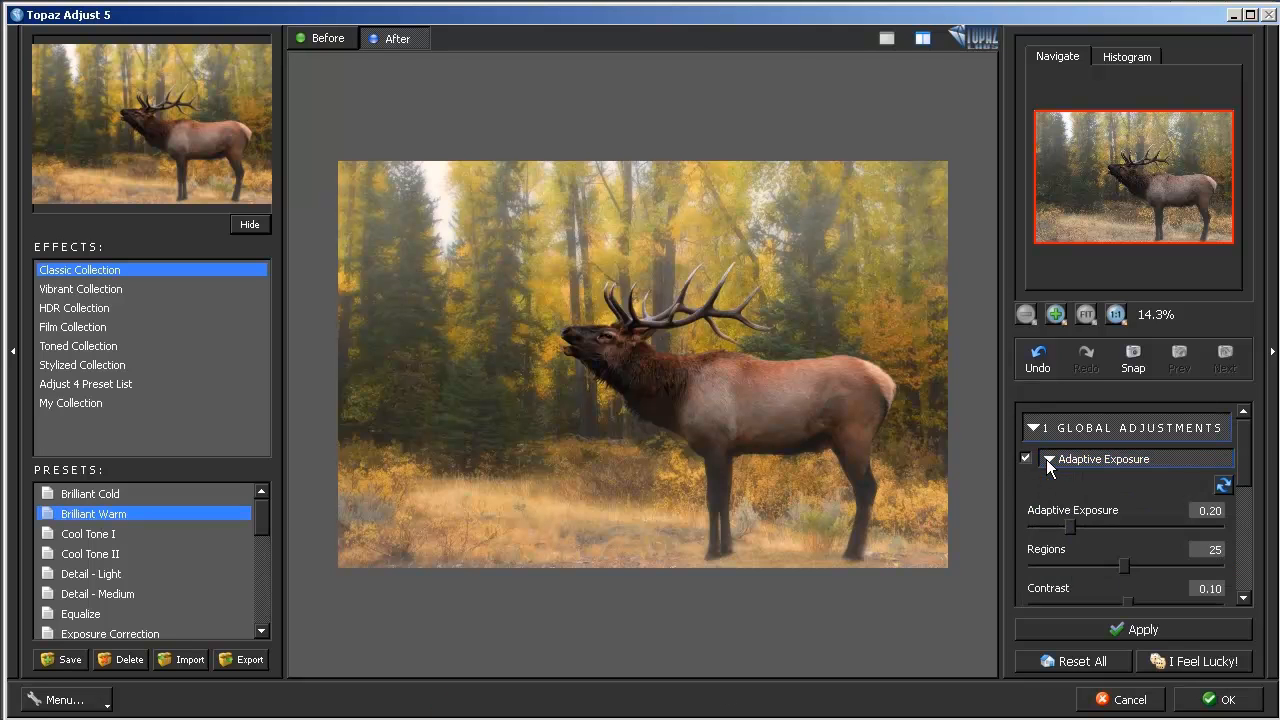
pyautogui.moveTo(1247, 472); pyautogui.dragTo(1246, 494)
pyautogui.moveTo(1071, 459)
pyautogui.mouseDown()
pyautogui.moveTo(1108, 465)
pyautogui.moveTo(1036, 461)
pyautogui.moveTo(1101, 460)
pyautogui.moveTo(1089, 463)
pyautogui.mouseUp()
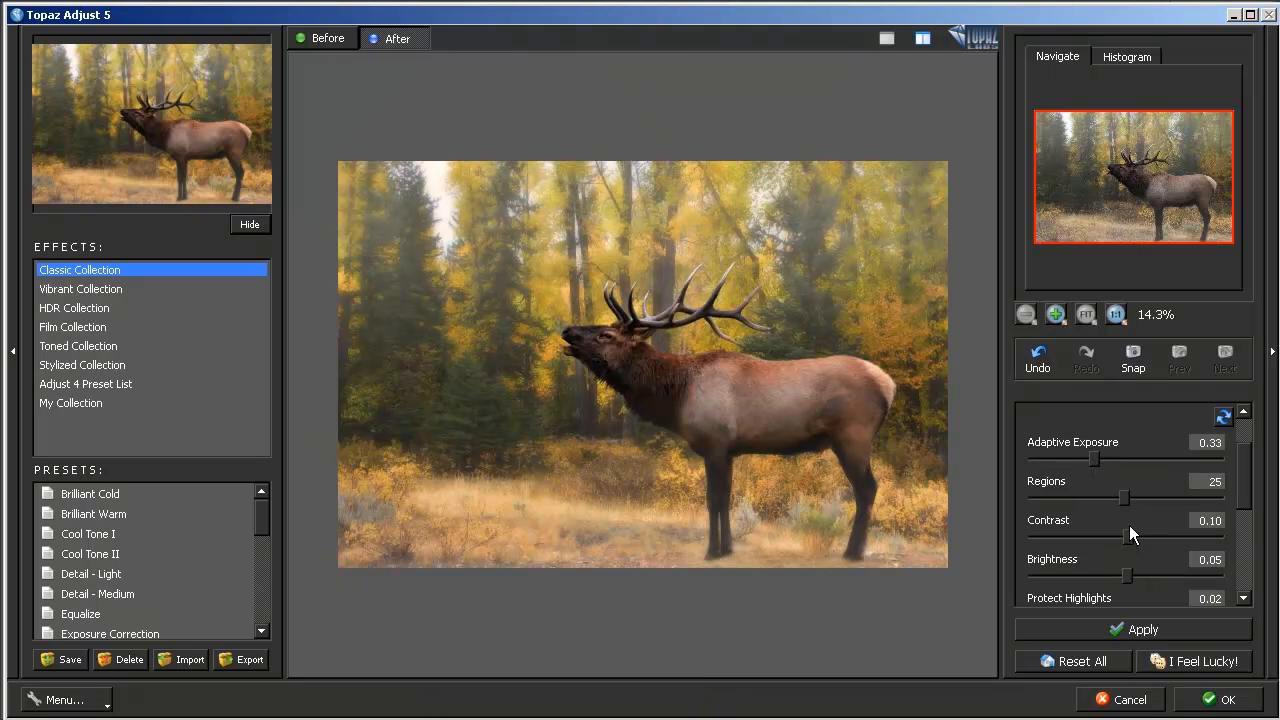
pyautogui.moveTo(1128, 536)
pyautogui.mouseDown()
pyautogui.moveTo(1115, 535)
pyautogui.moveTo(1147, 536)
pyautogui.moveTo(1110, 537)
pyautogui.mouseUp()
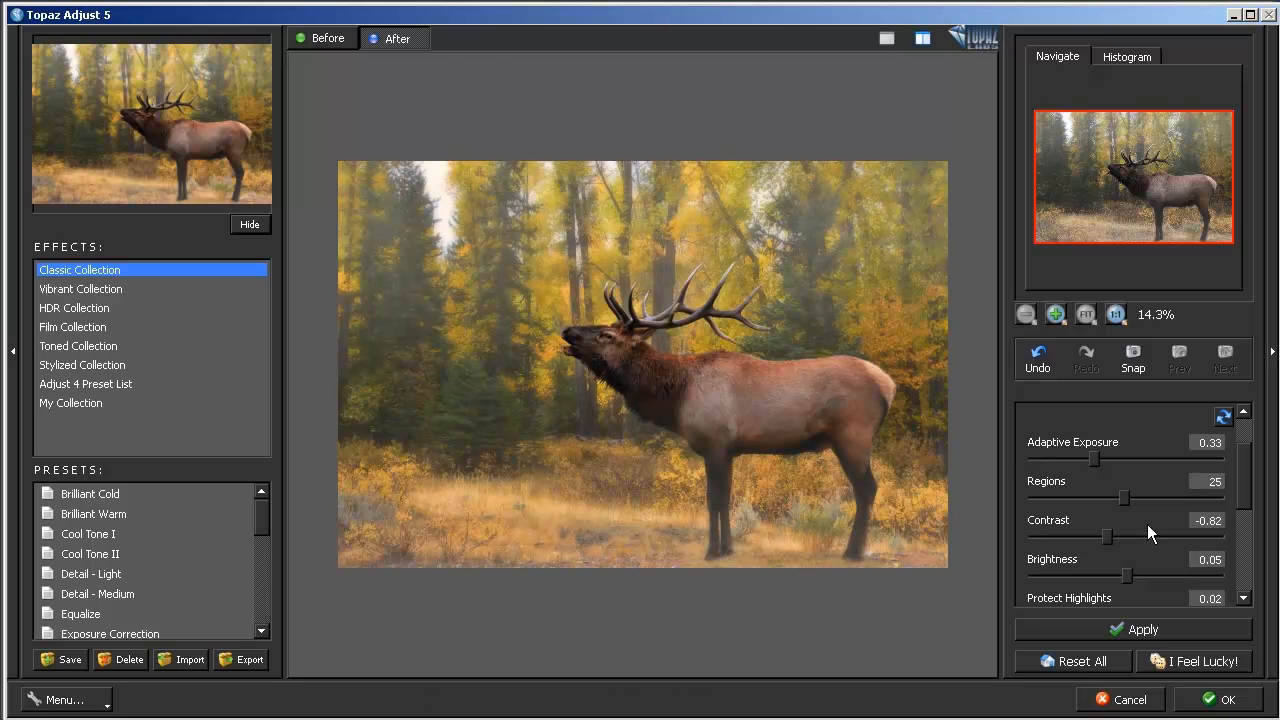
# - Collapse the global adjustments and set Warmth to 0.10 in the finishing touches
pyautogui.moveTo(1245, 489); pyautogui.dragTo(1247, 452)
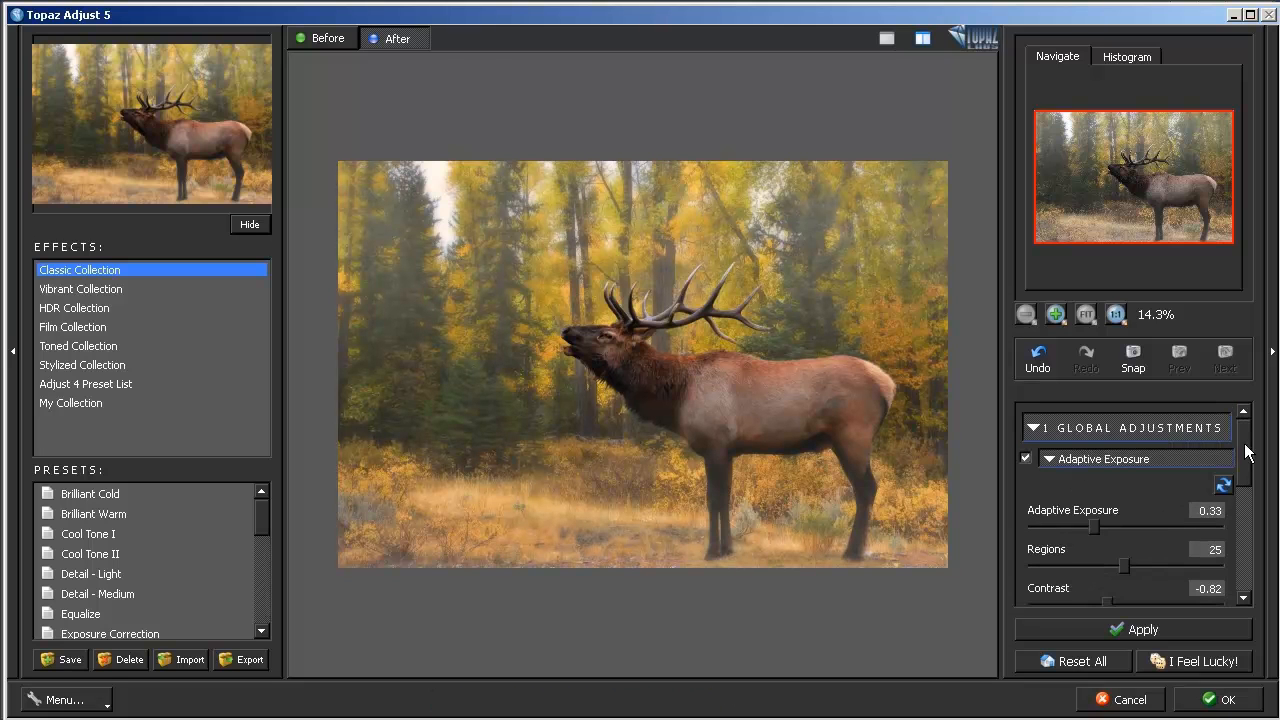
pyautogui.click(1049, 460)
pyautogui.click(1032, 427)
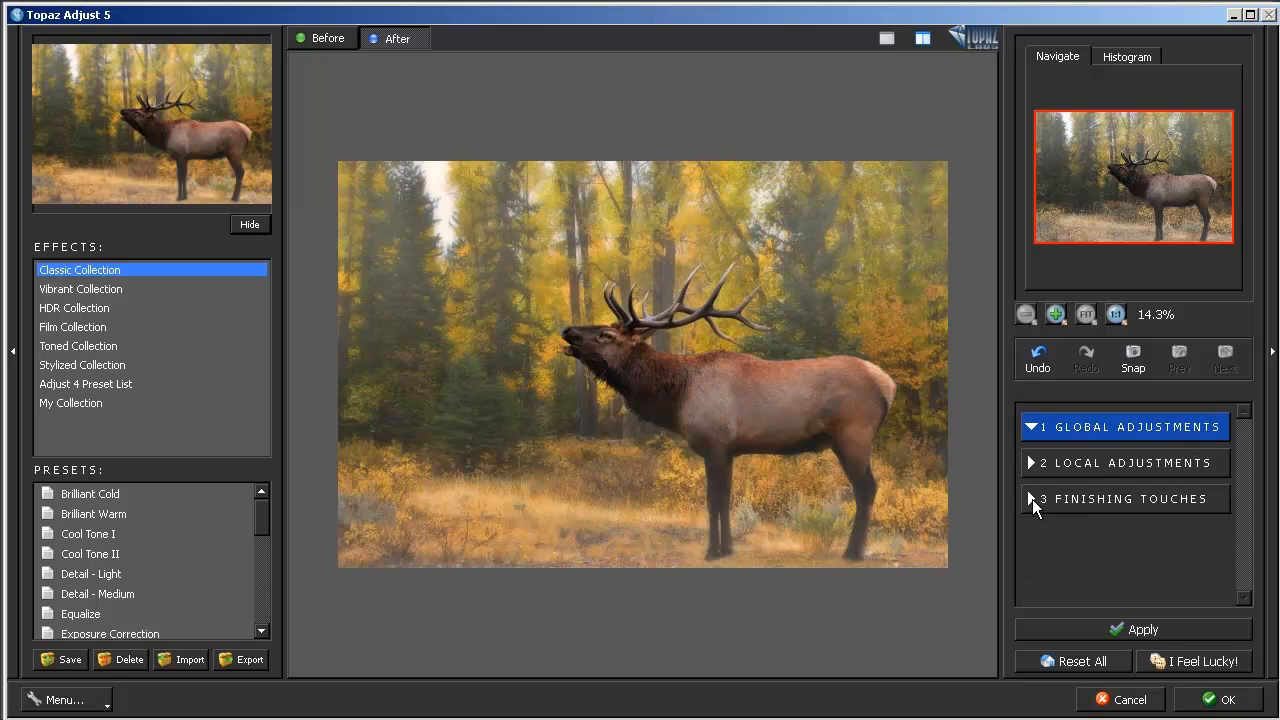
pyautogui.click(1032, 499)
pyautogui.scroll(-2, 1246, 490)
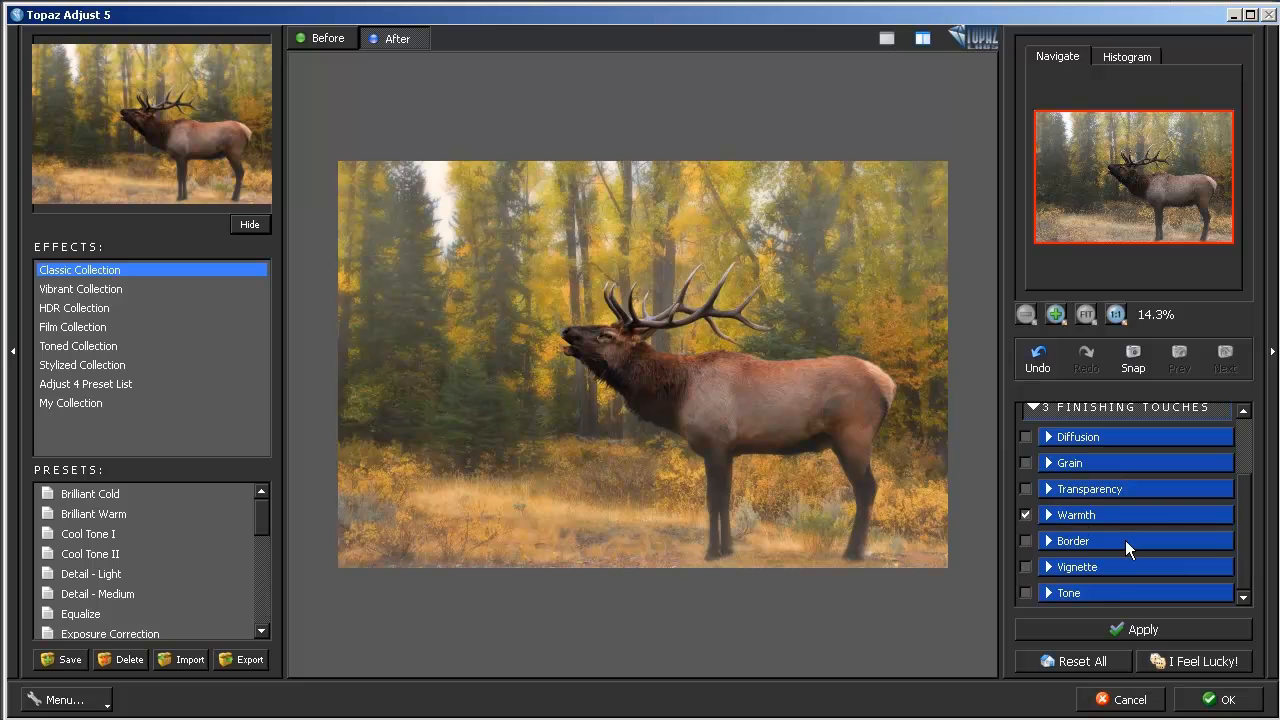
pyautogui.click(1049, 514)
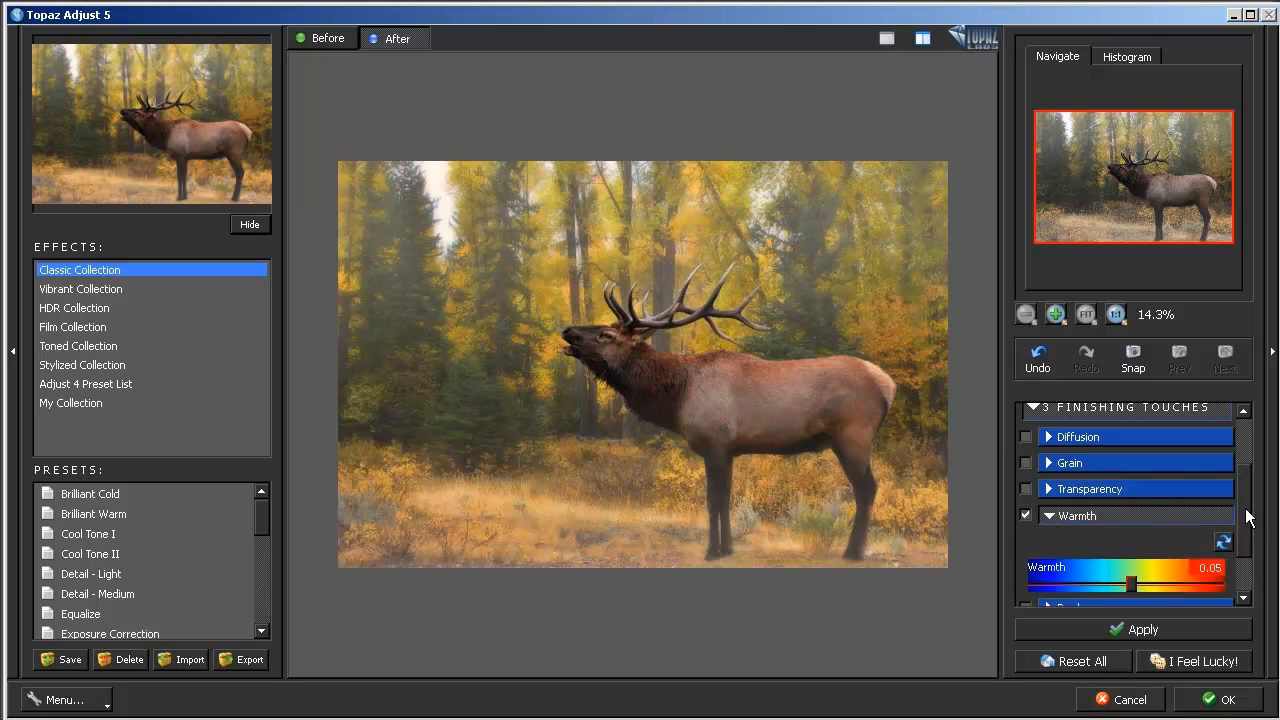
pyautogui.moveTo(1248, 516); pyautogui.dragTo(1248, 552)
pyautogui.moveTo(1131, 518)
pyautogui.mouseDown()
pyautogui.moveTo(1117, 519)
pyautogui.moveTo(1135, 524)
pyautogui.mouseUp()
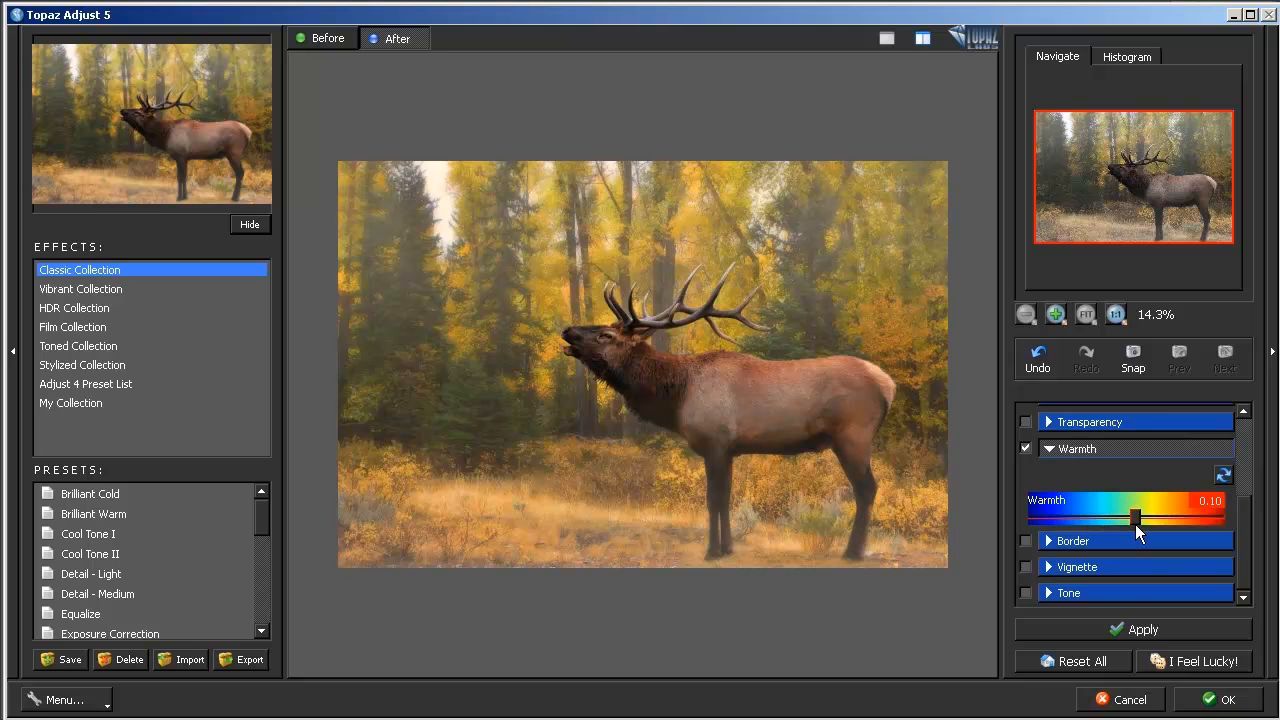
pyautogui.click(1049, 450)
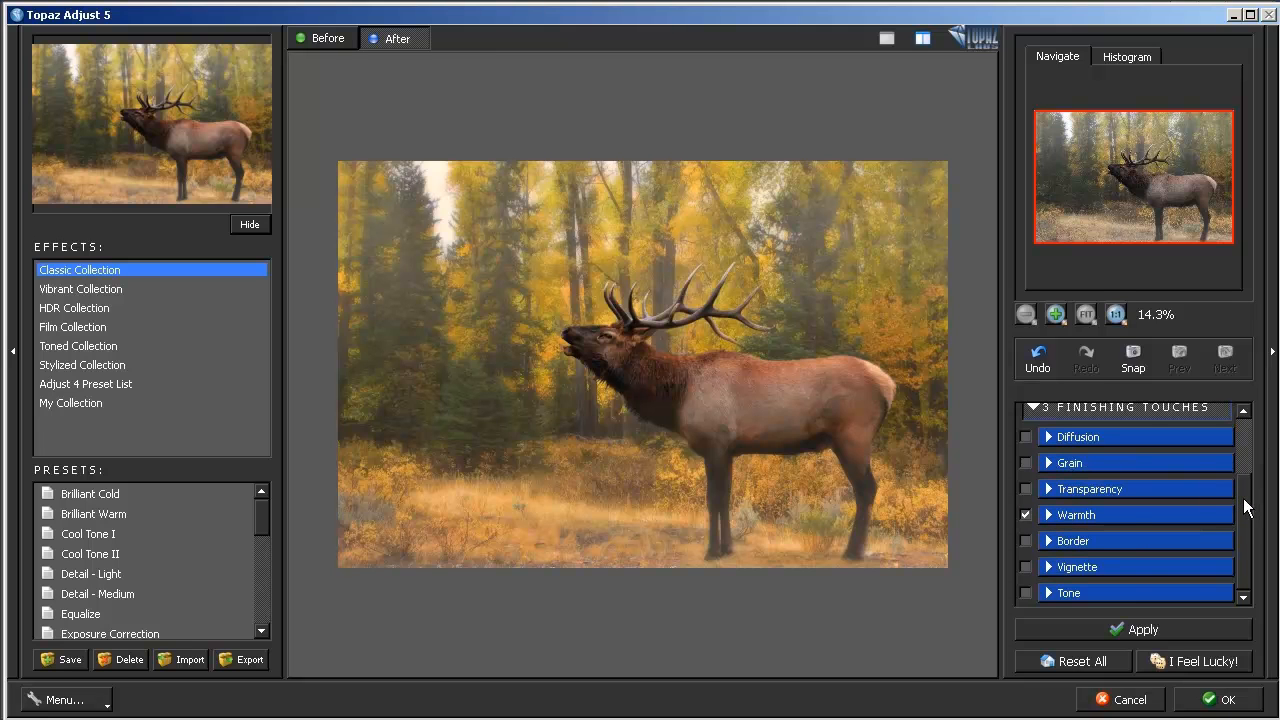
# - Add a vignette with strength -0.60 and size 0.31, compare before and after, and apply the filter
pyautogui.click(1048, 567)
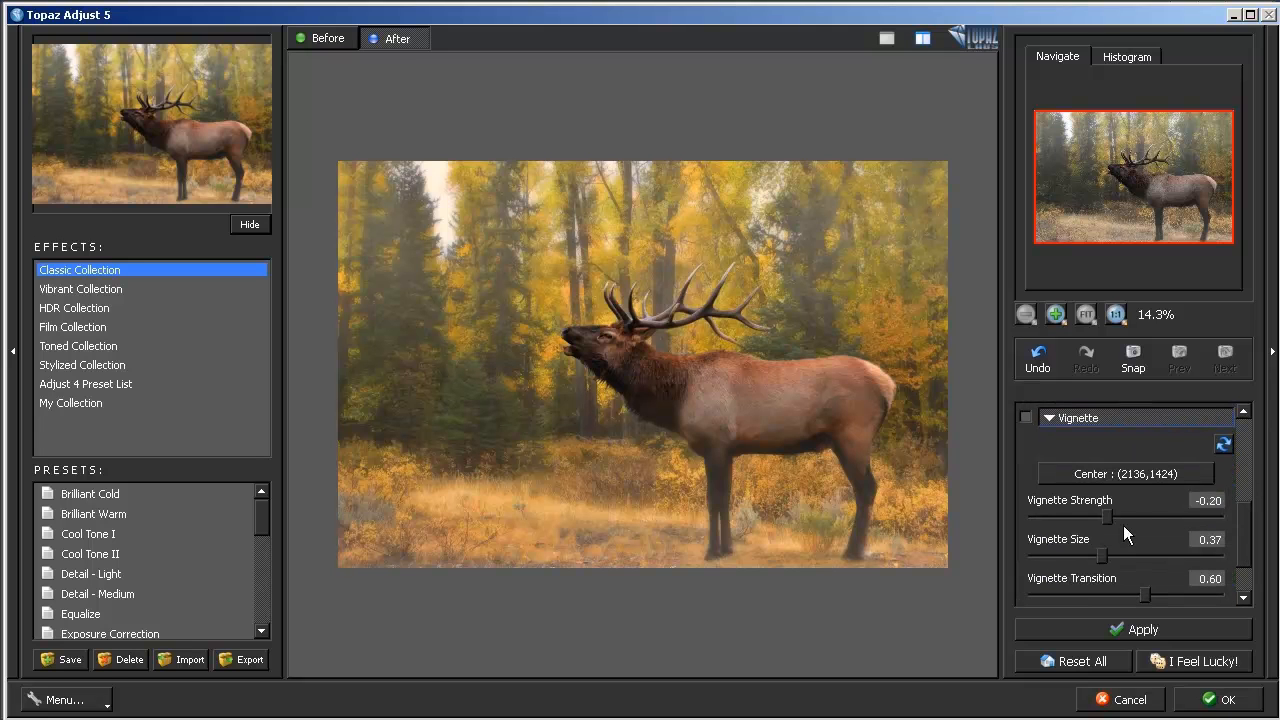
pyautogui.moveTo(1107, 517); pyautogui.dragTo(1070, 517)
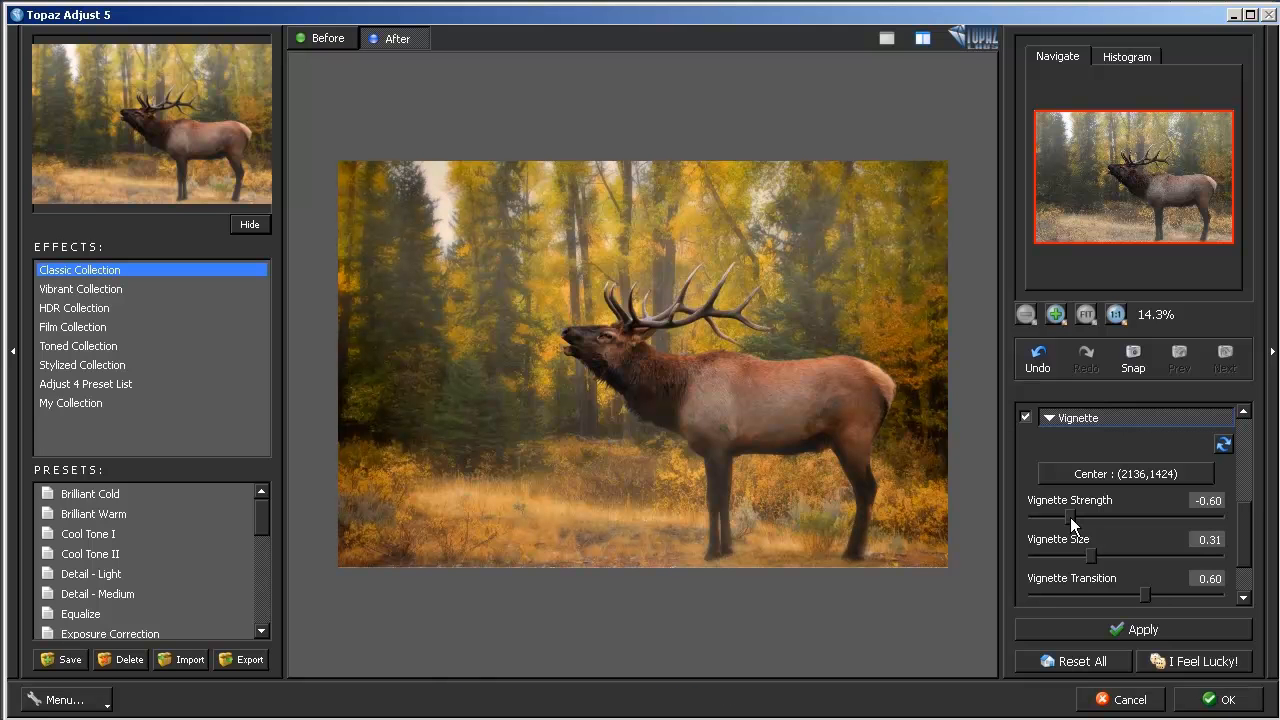
pyautogui.click(312, 41)
pyautogui.click(384, 43)
pyautogui.click(1226, 703)
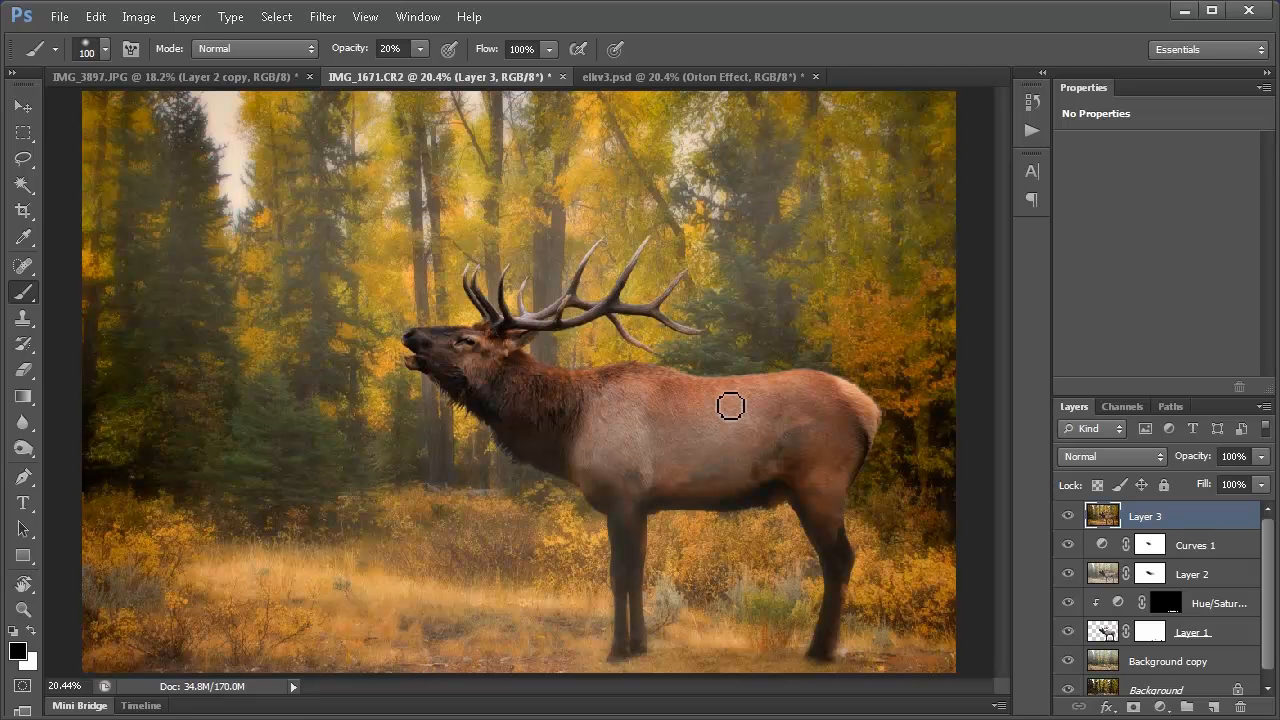
# - Duplicate Layer 3 and apply the Topaz Lens Effects Bokeh - SLR Lens effect with the Canon 135mm f2 preset to the copy
pyautogui.hotkey('ctrl', 'j')
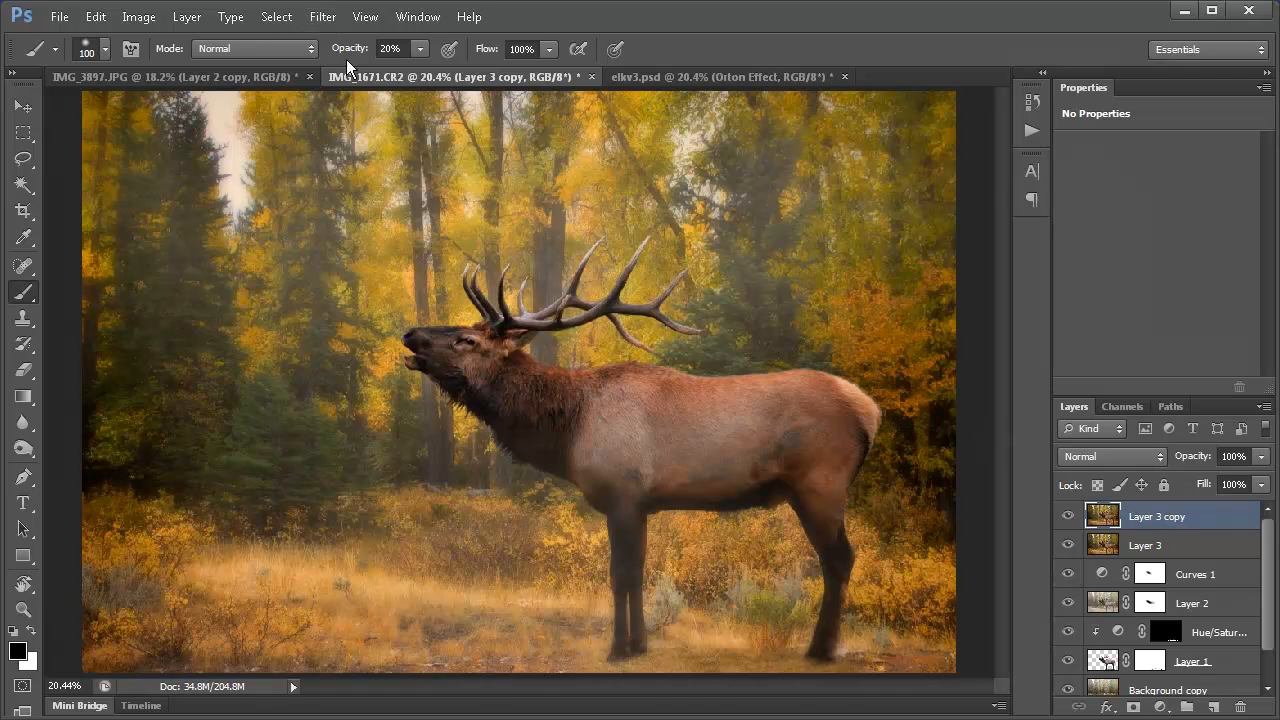
pyautogui.click(324, 17)
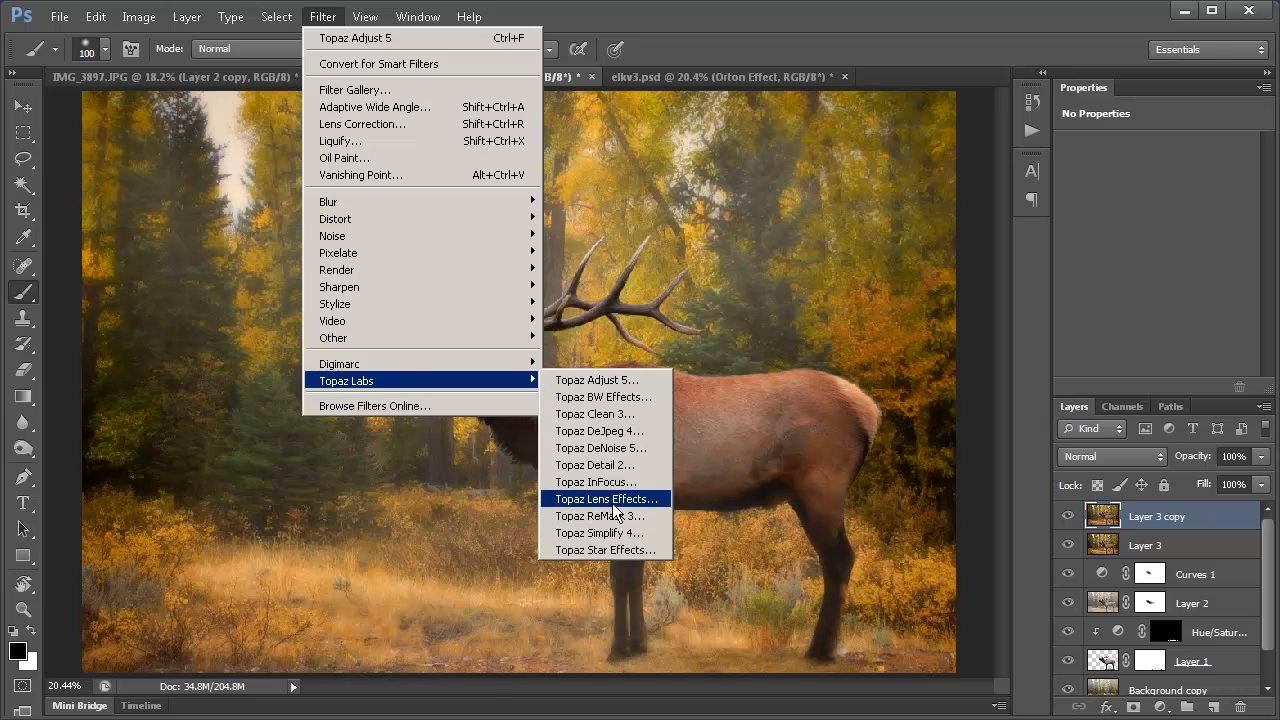
pyautogui.click(613, 499)
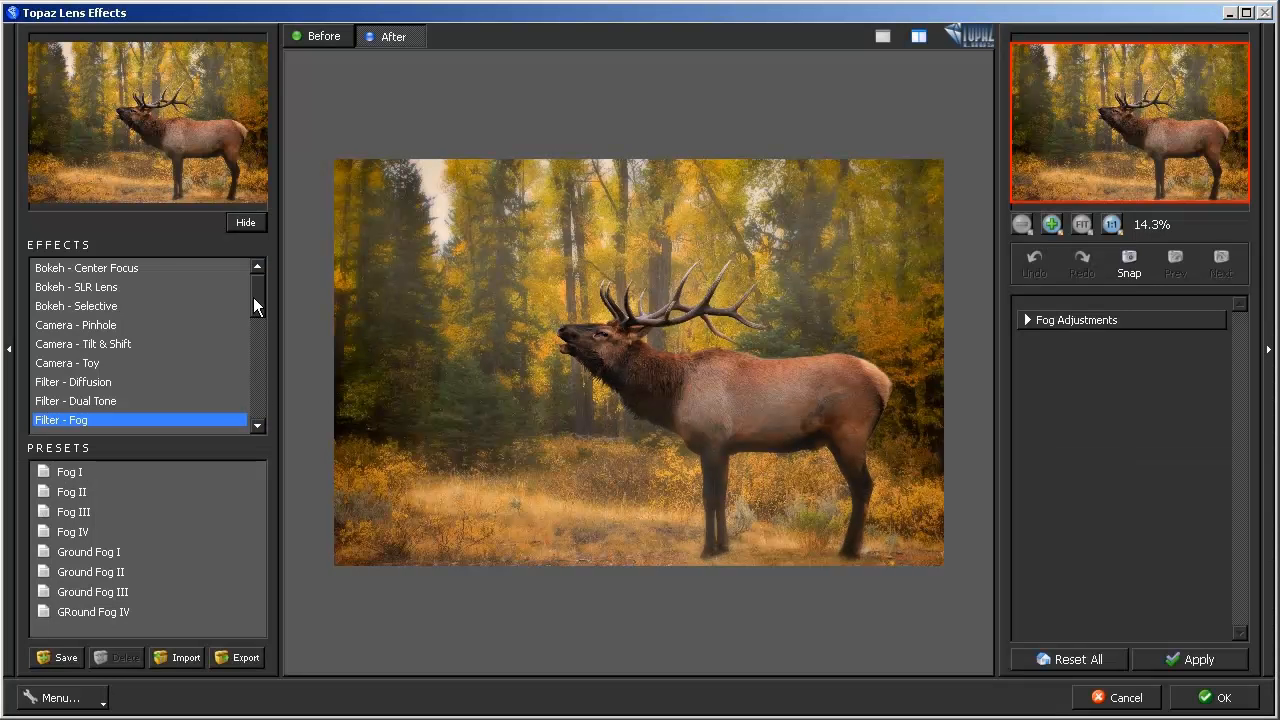
pyautogui.click(85, 288)
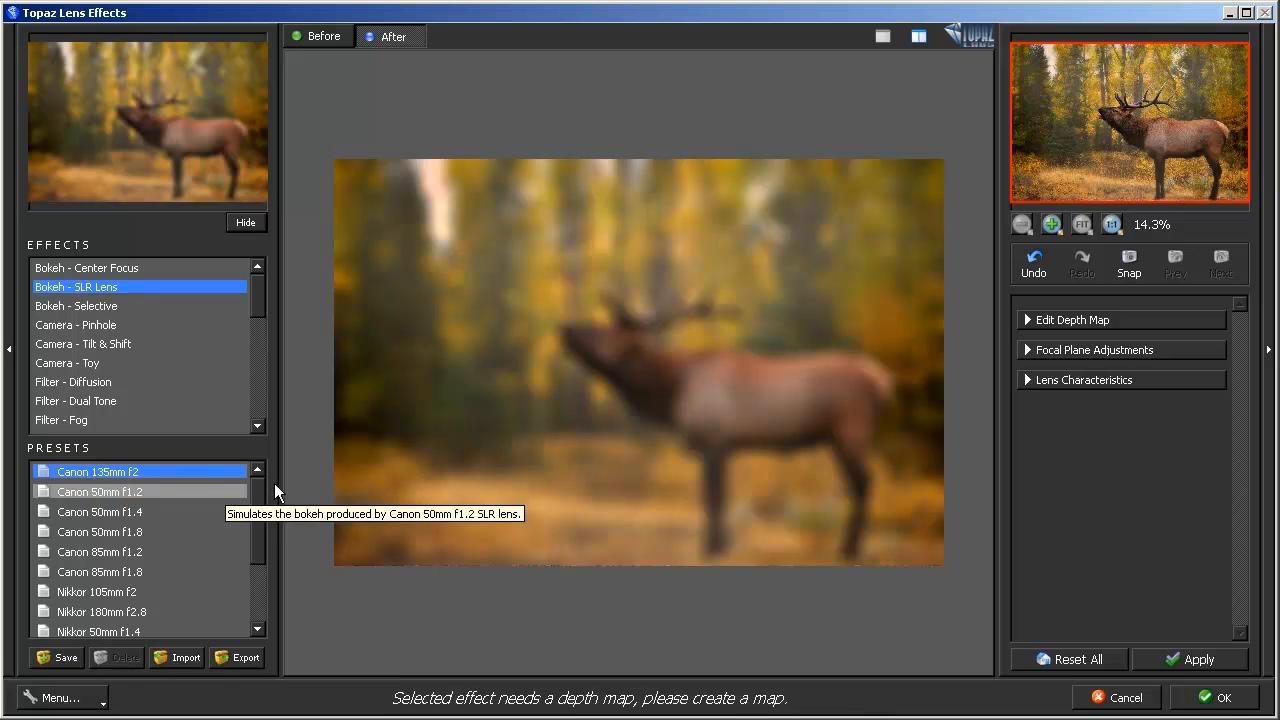
pyautogui.click(1217, 702)
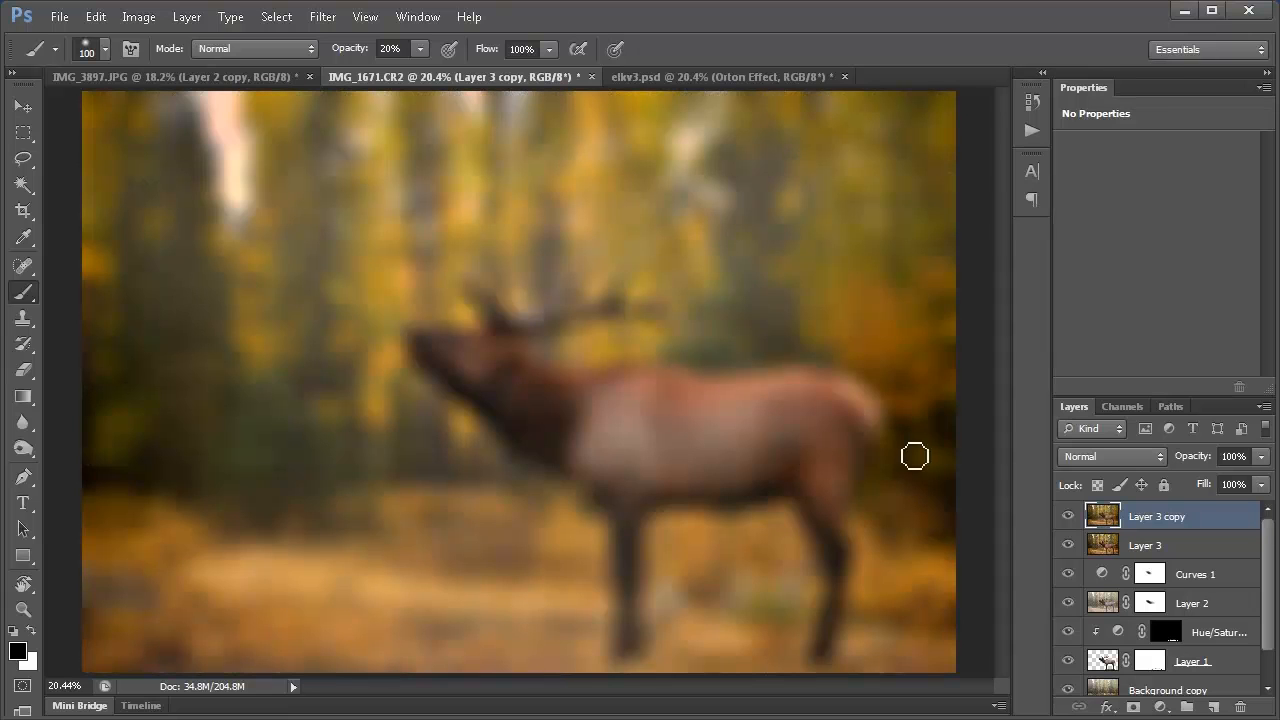
# - Set the blurred Layer 3 copy to Soft Light at 75% opacity and compare the image with and without it
pyautogui.click(1084, 455)
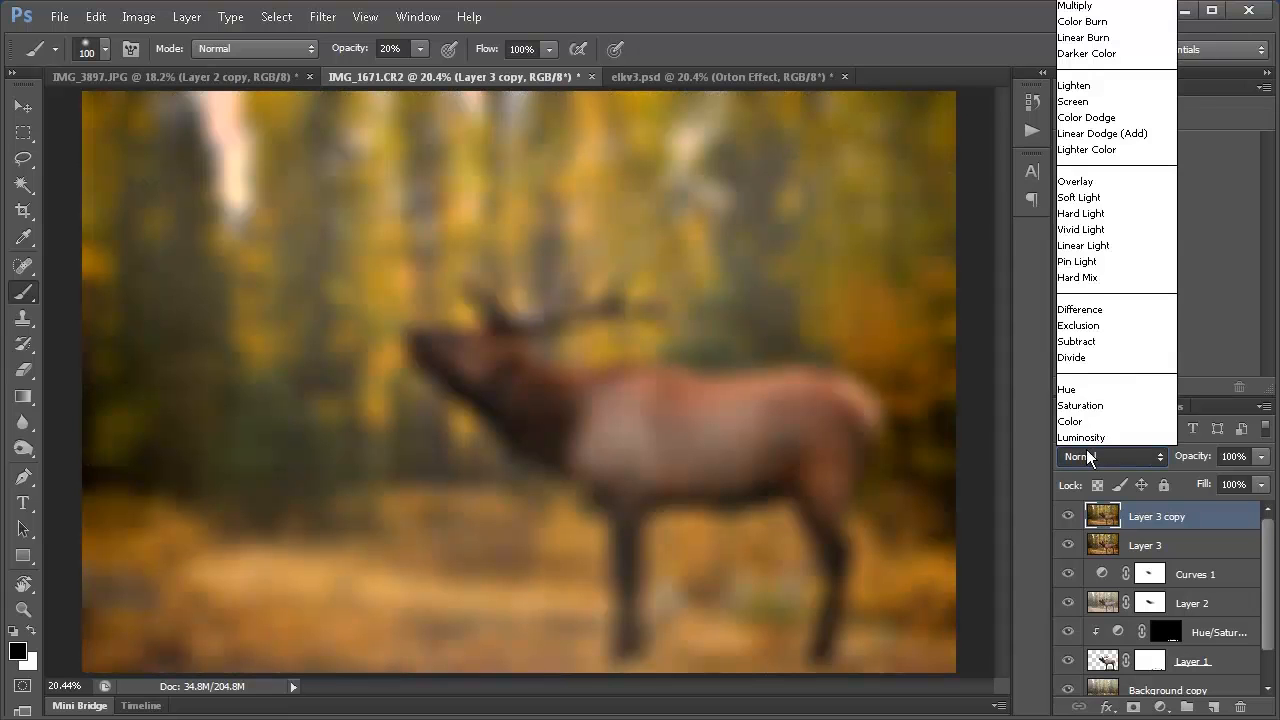
pyautogui.click(1084, 197)
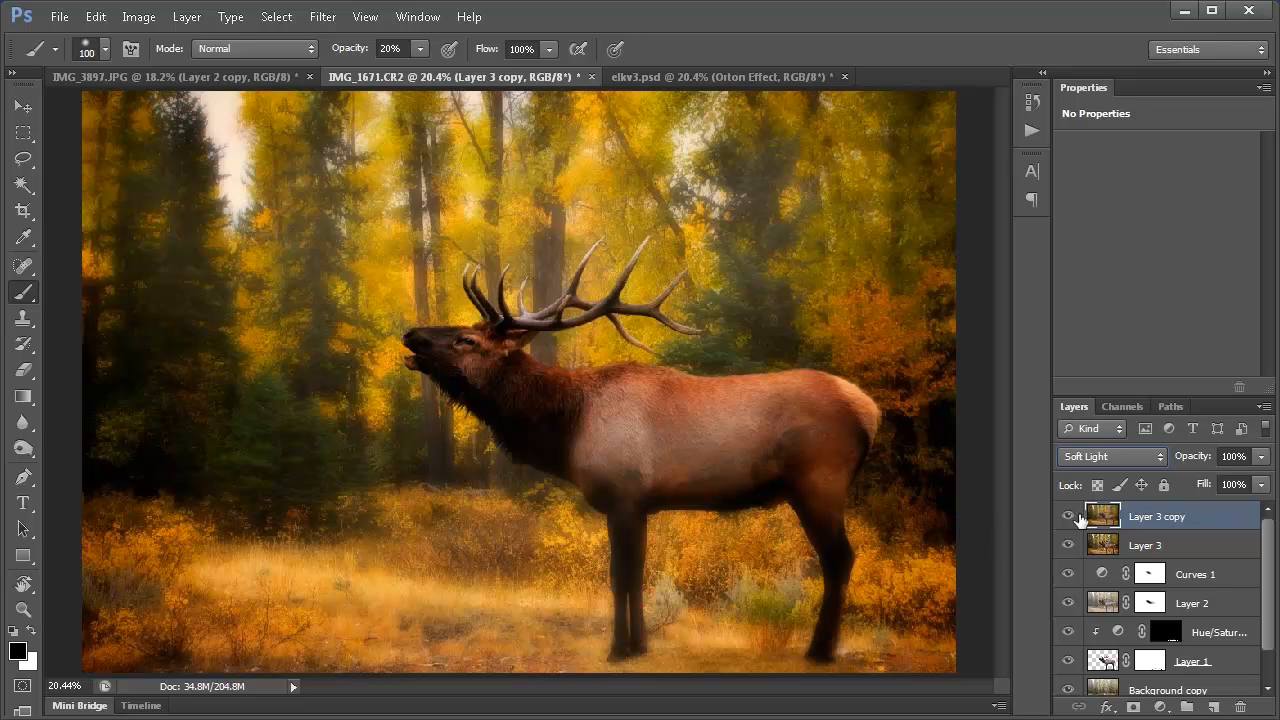
pyautogui.click(1261, 456)
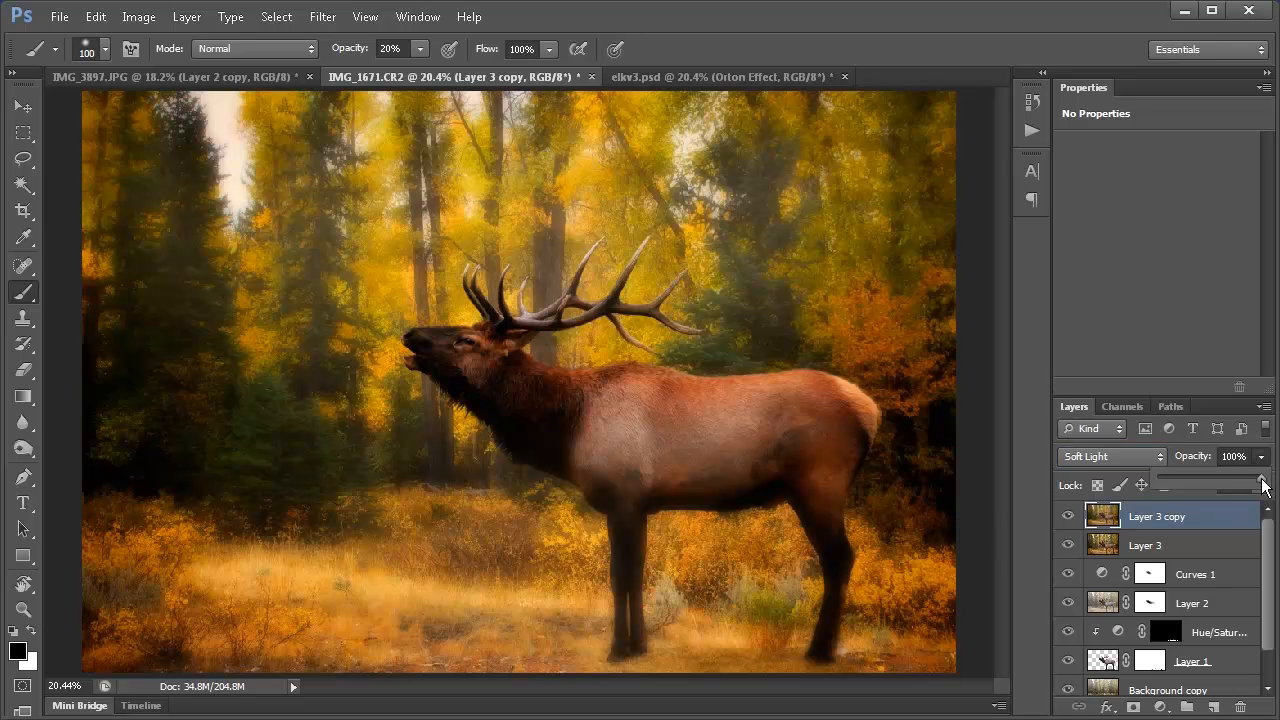
pyautogui.moveTo(1261, 478); pyautogui.dragTo(1202, 501)
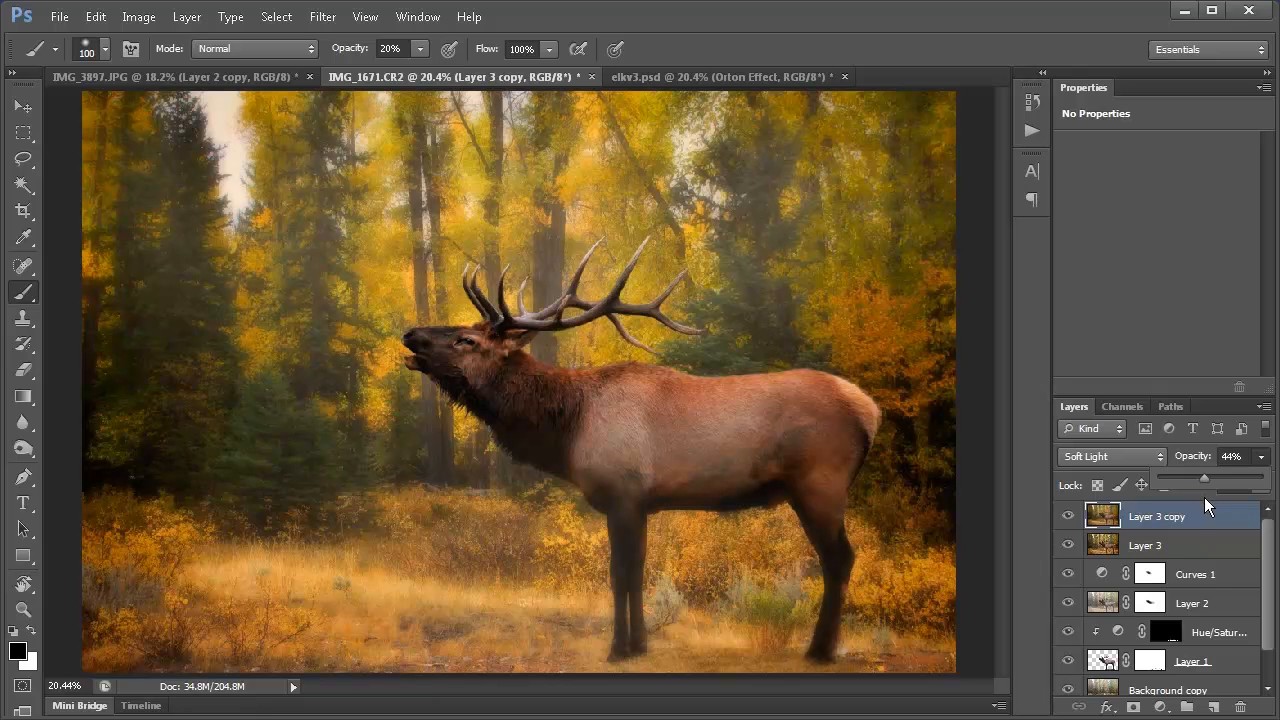
pyautogui.moveTo(1224, 502); pyautogui.dragTo(1239, 506)
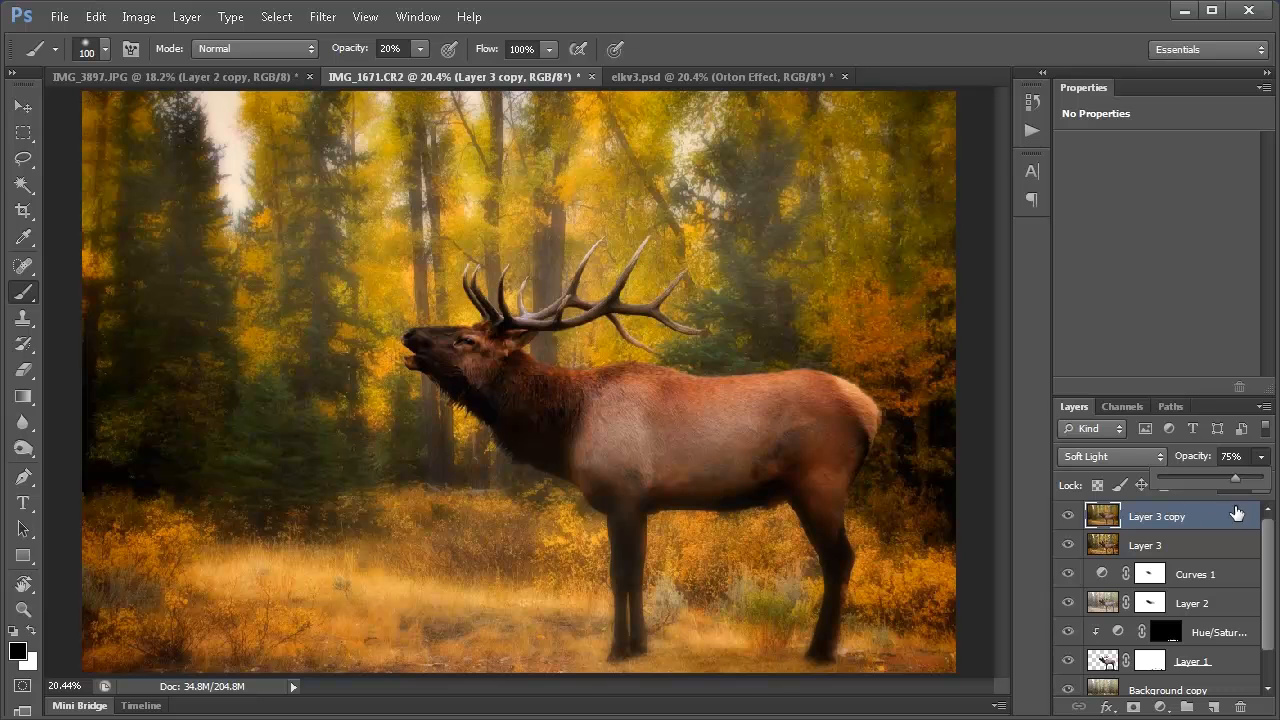
pyautogui.moveTo(1235, 481); pyautogui.dragTo(1235, 480)
pyautogui.click(1104, 518)
pyautogui.click(1069, 517)
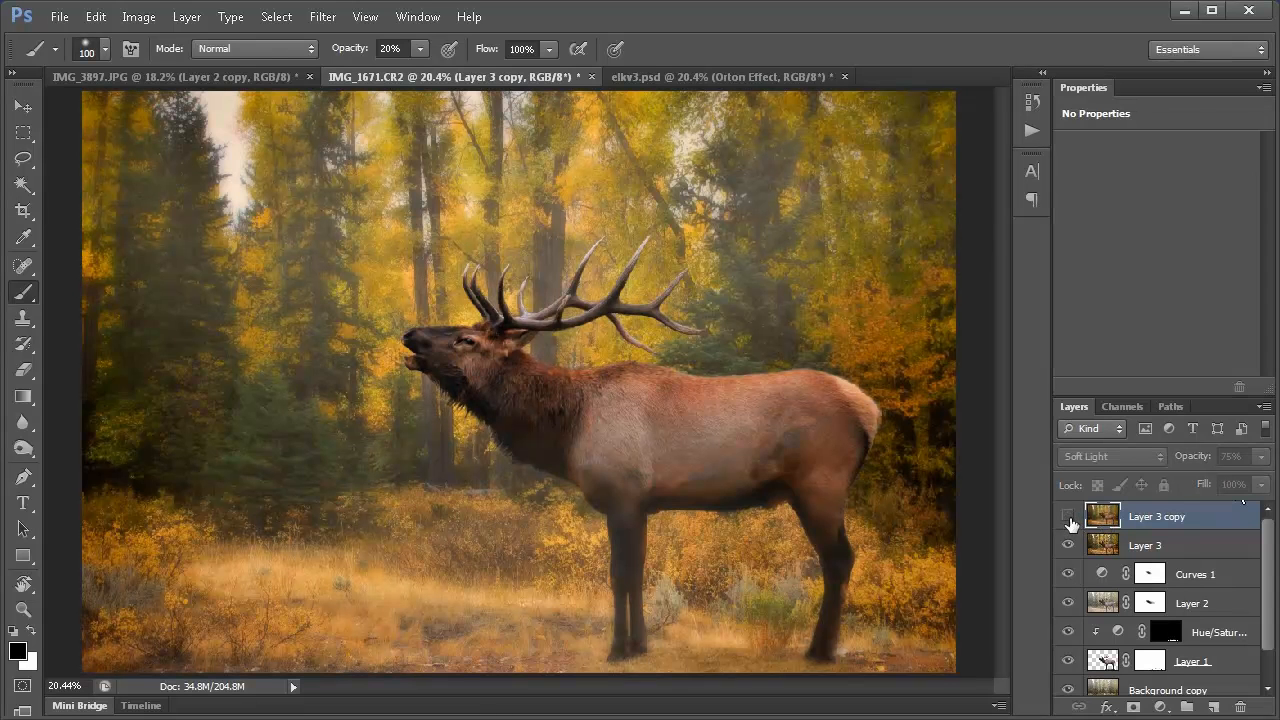
pyautogui.click(1069, 518)
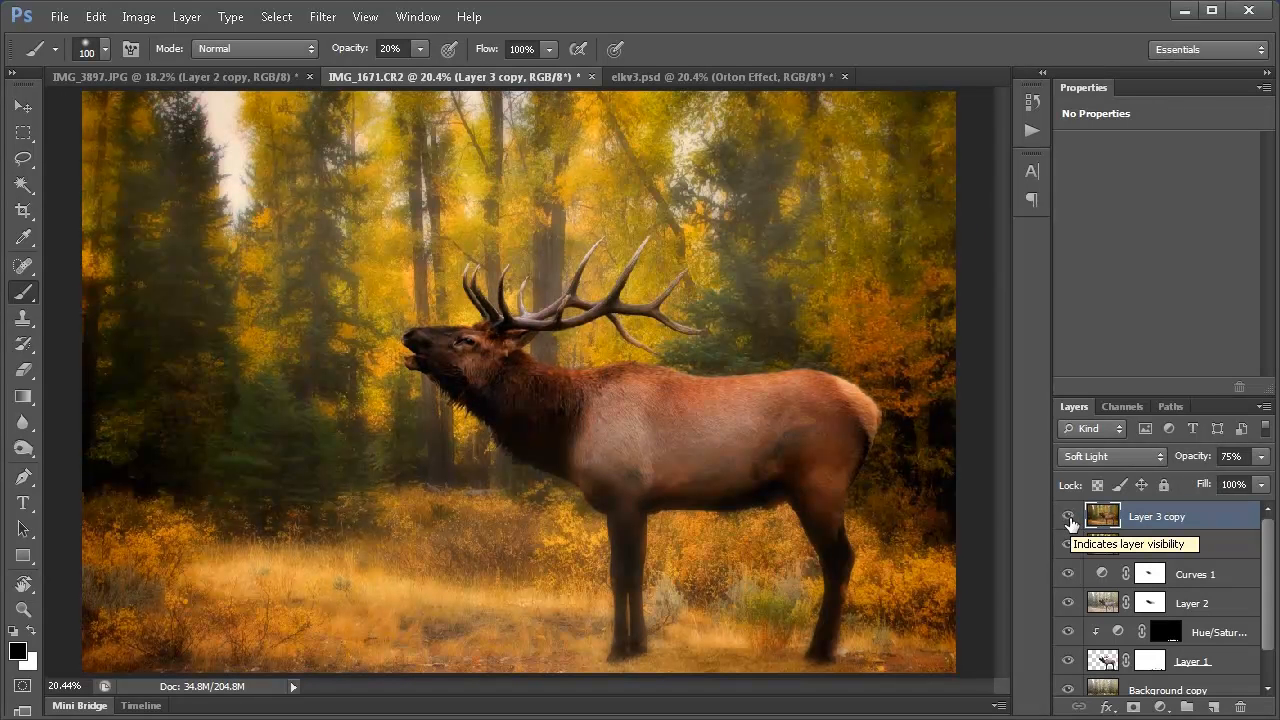
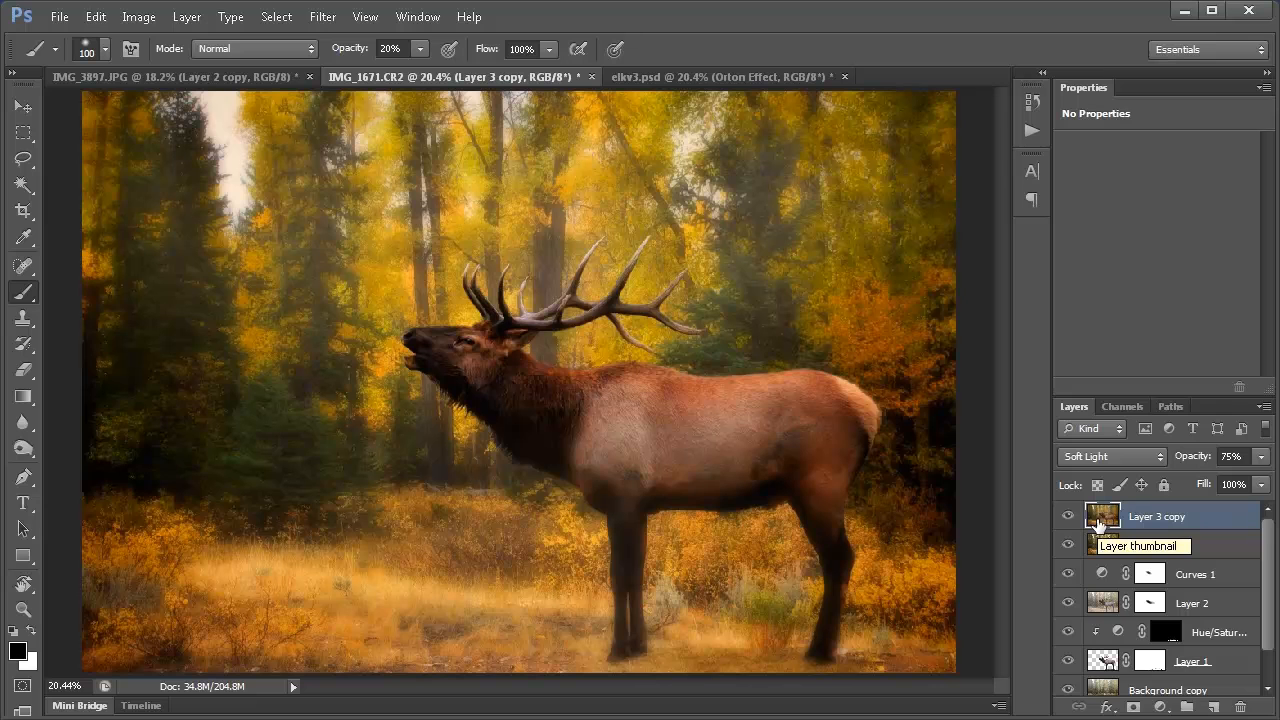
# - Add a Curves adjustment above Layer 3 copy, brighten the midtones from input 106 to output 148, and invert its mask to black
pyautogui.click(1160, 706)
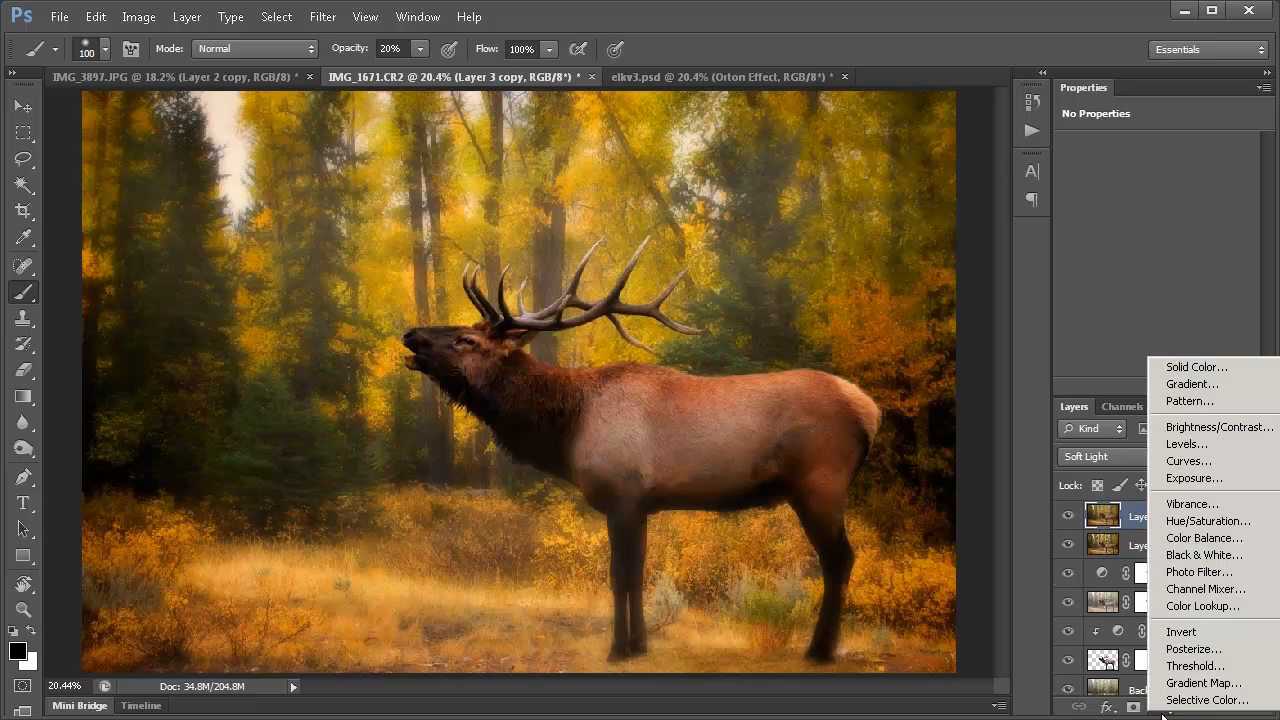
pyautogui.click(1166, 462)
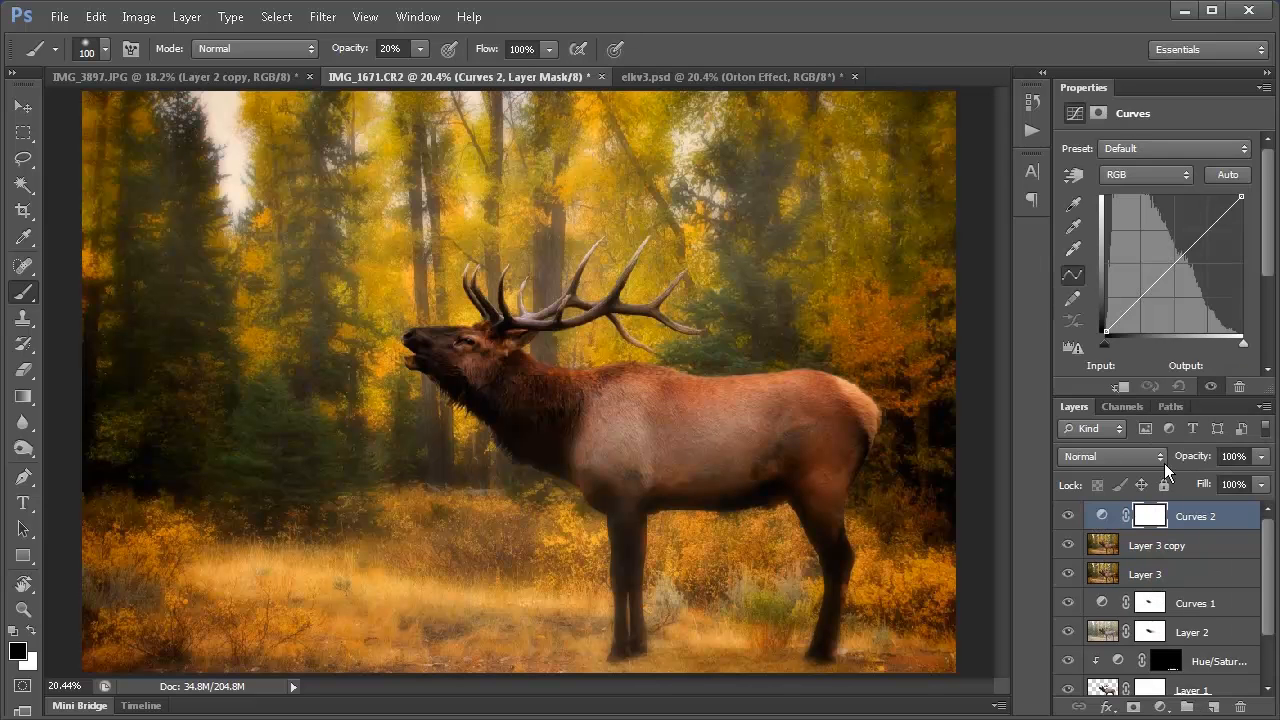
pyautogui.moveTo(1172, 265); pyautogui.dragTo(1162, 254)
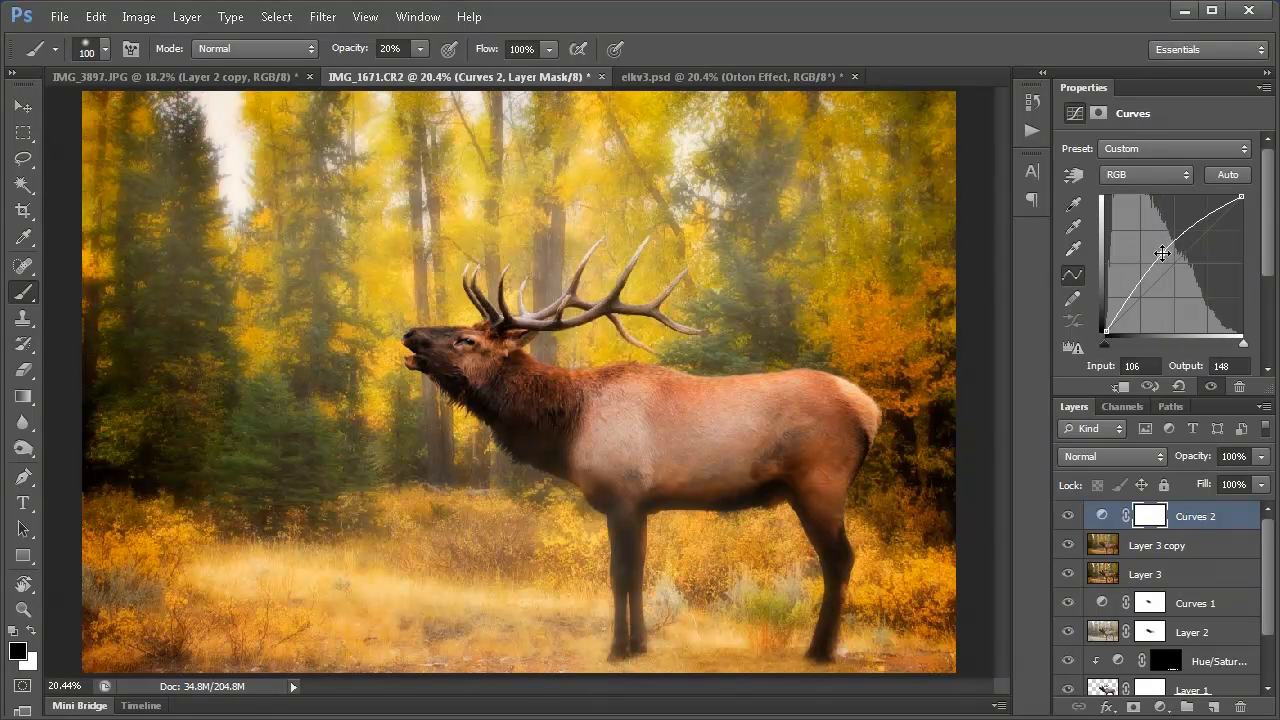
pyautogui.click(1148, 522)
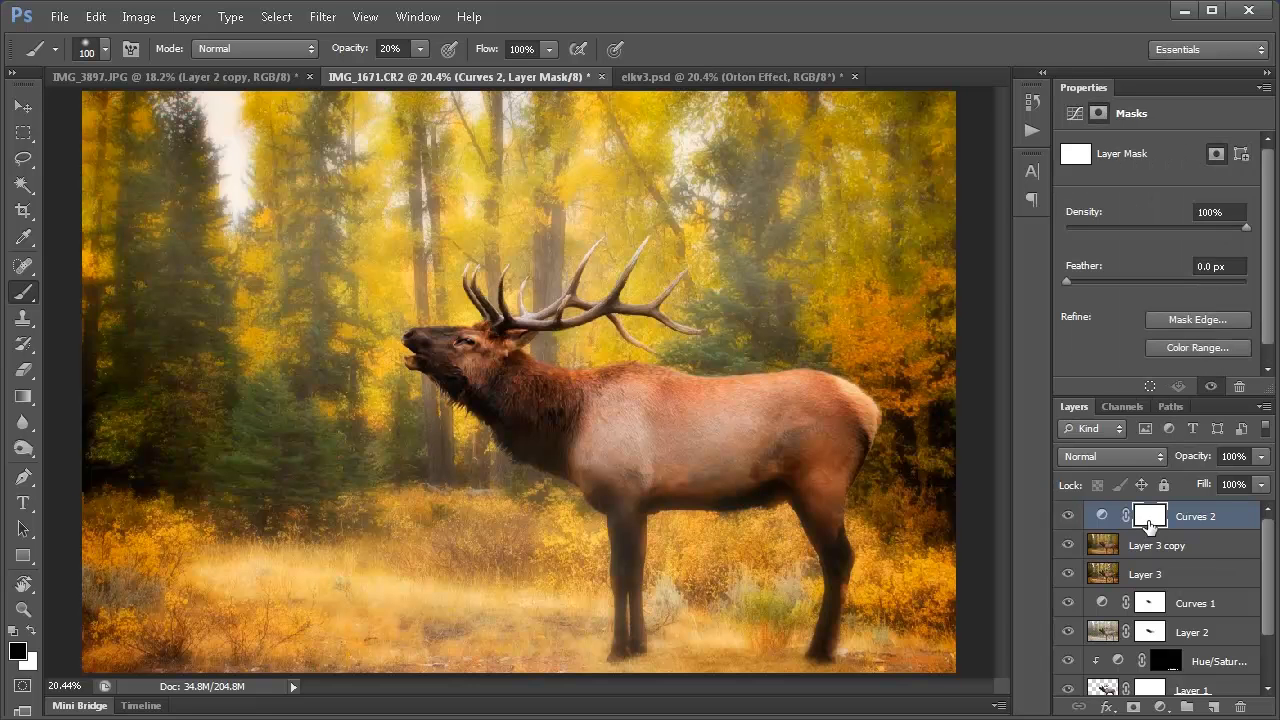
pyautogui.hotkey('ctrl', 'i')
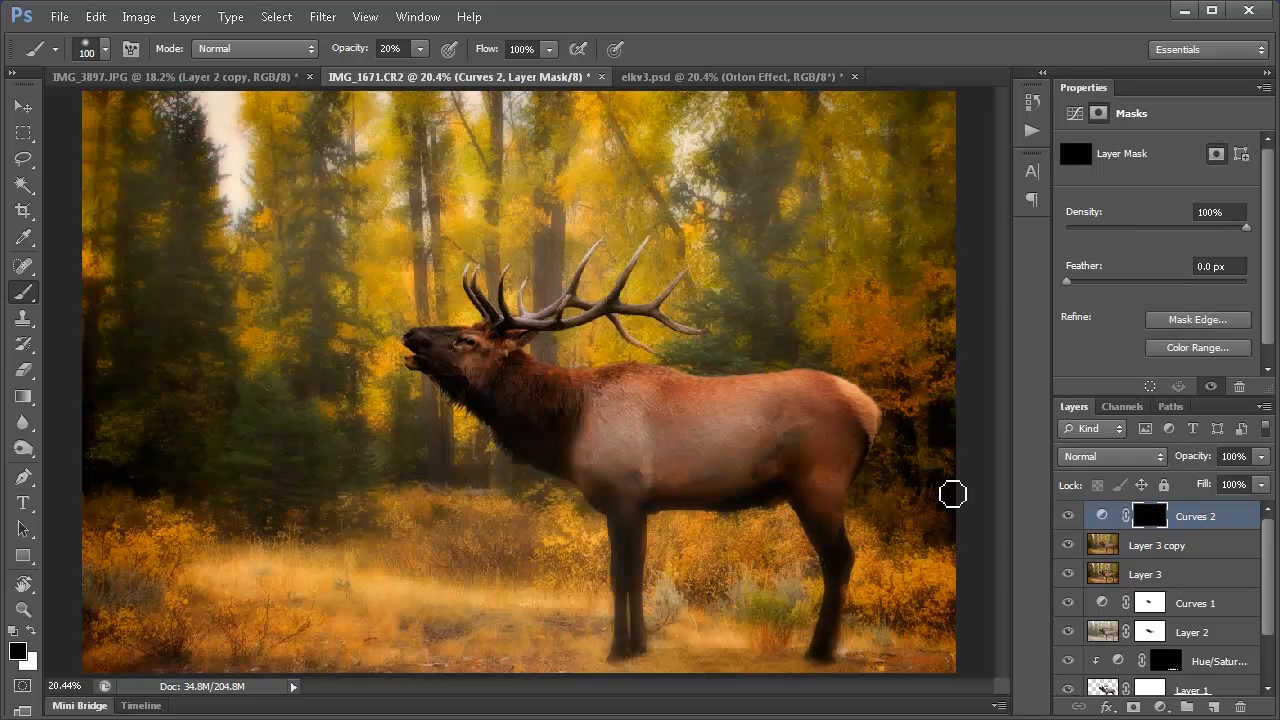
# - Paint white at 20% opacity with a 200 px brush on the Curves 2 mask over the elk's face and neck
pyautogui.press('z')
pyautogui.moveTo(349, 293); pyautogui.dragTo(641, 464)
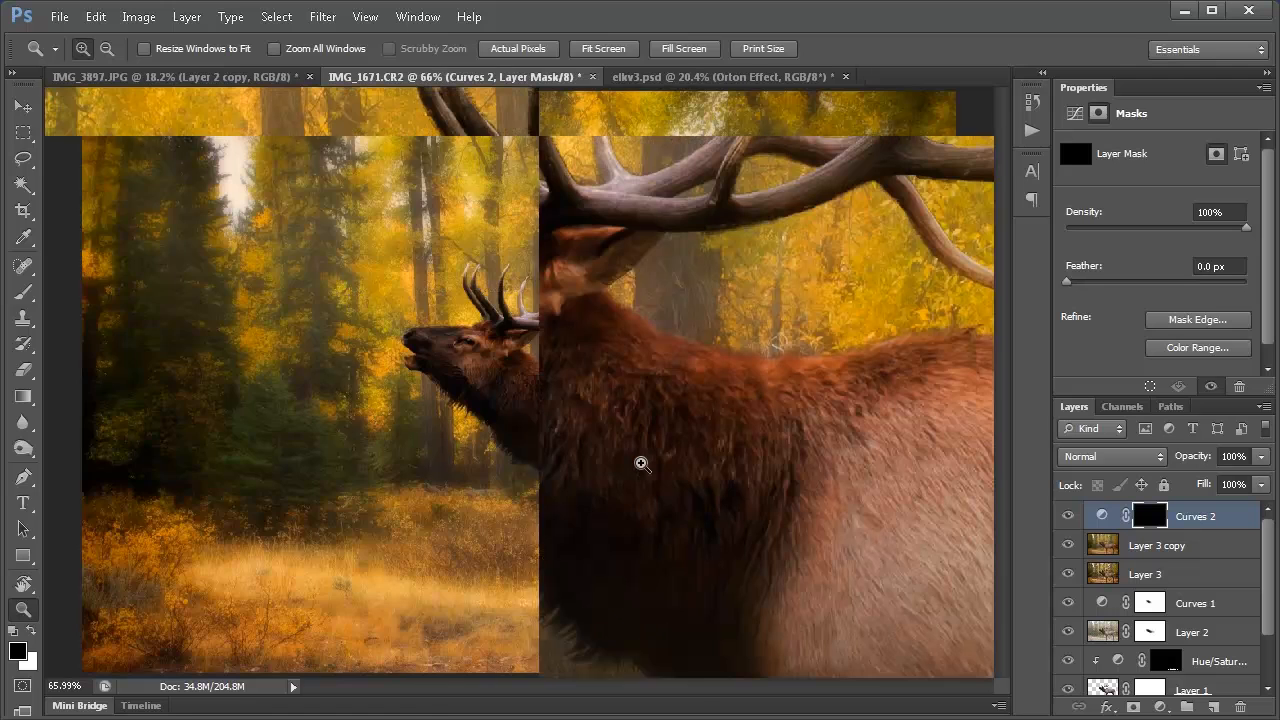
pyautogui.press('b')
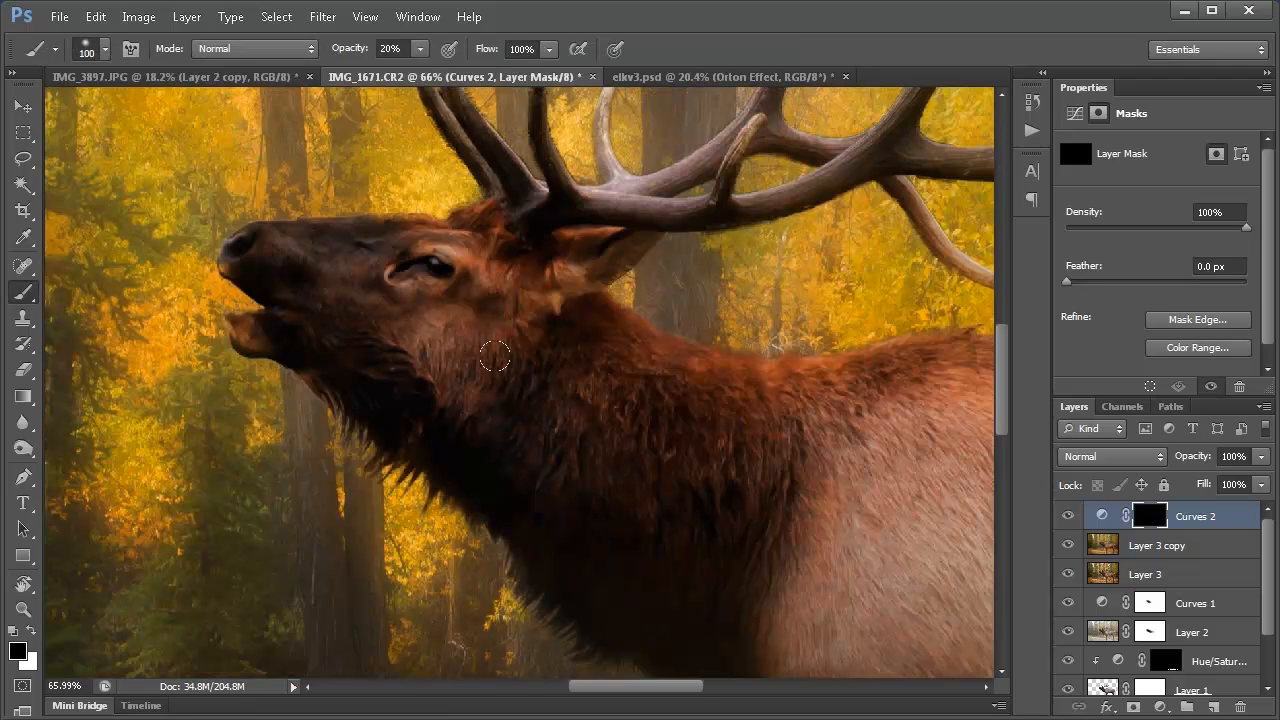
pyautogui.press(']')
pyautogui.press(']')
pyautogui.click(31, 631)
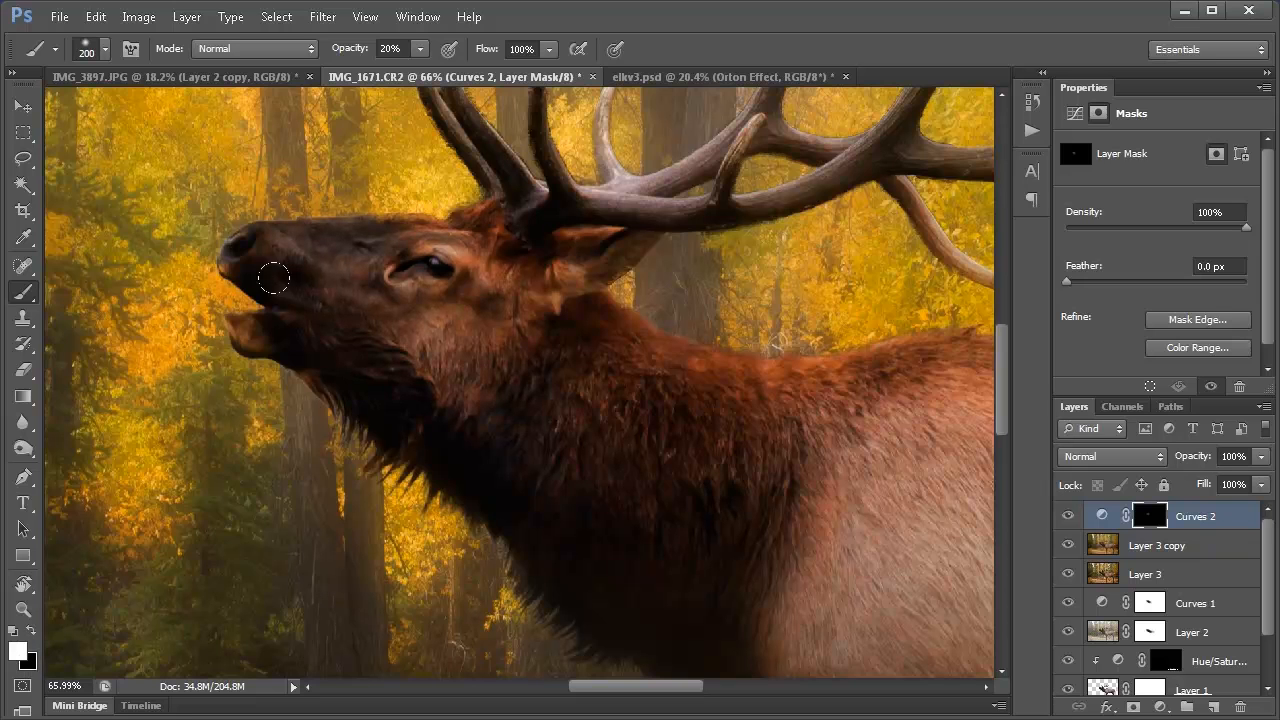
pyautogui.moveTo(597, 389)
pyautogui.mouseDown()
pyautogui.moveTo(450, 291)
pyautogui.moveTo(521, 372)
pyautogui.mouseUp()
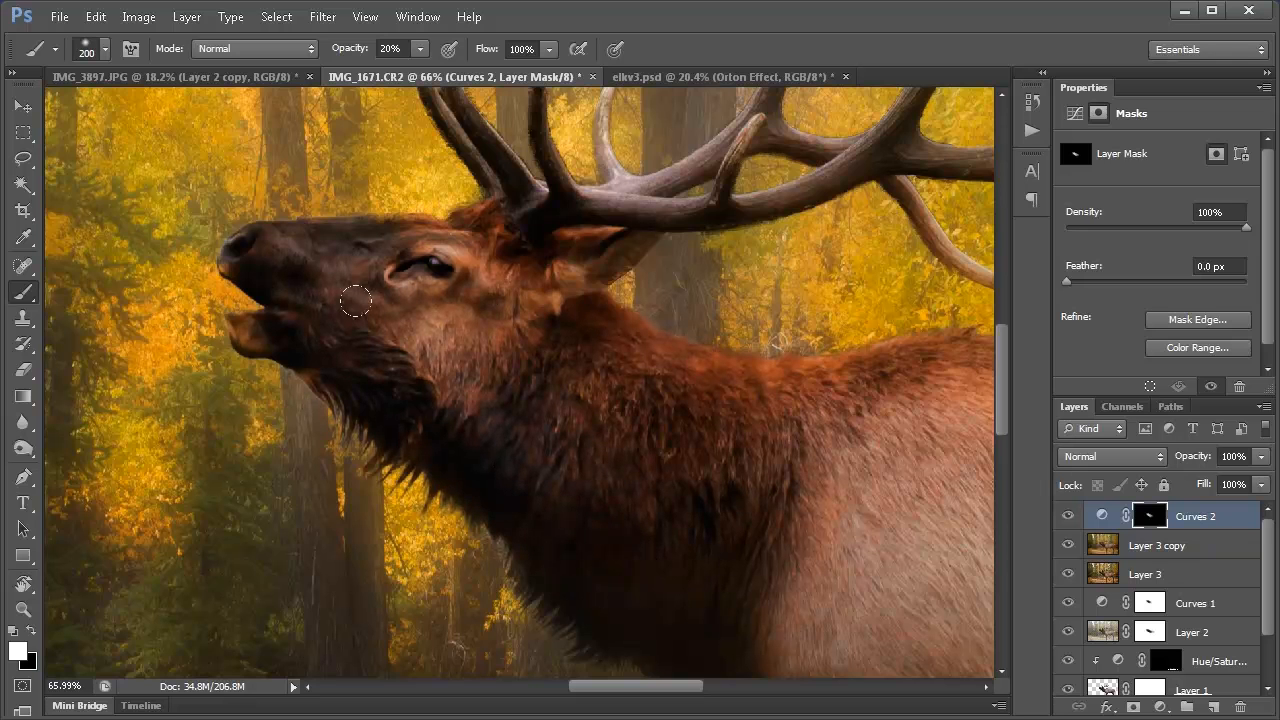
pyautogui.hotkey('ctrl', '-')
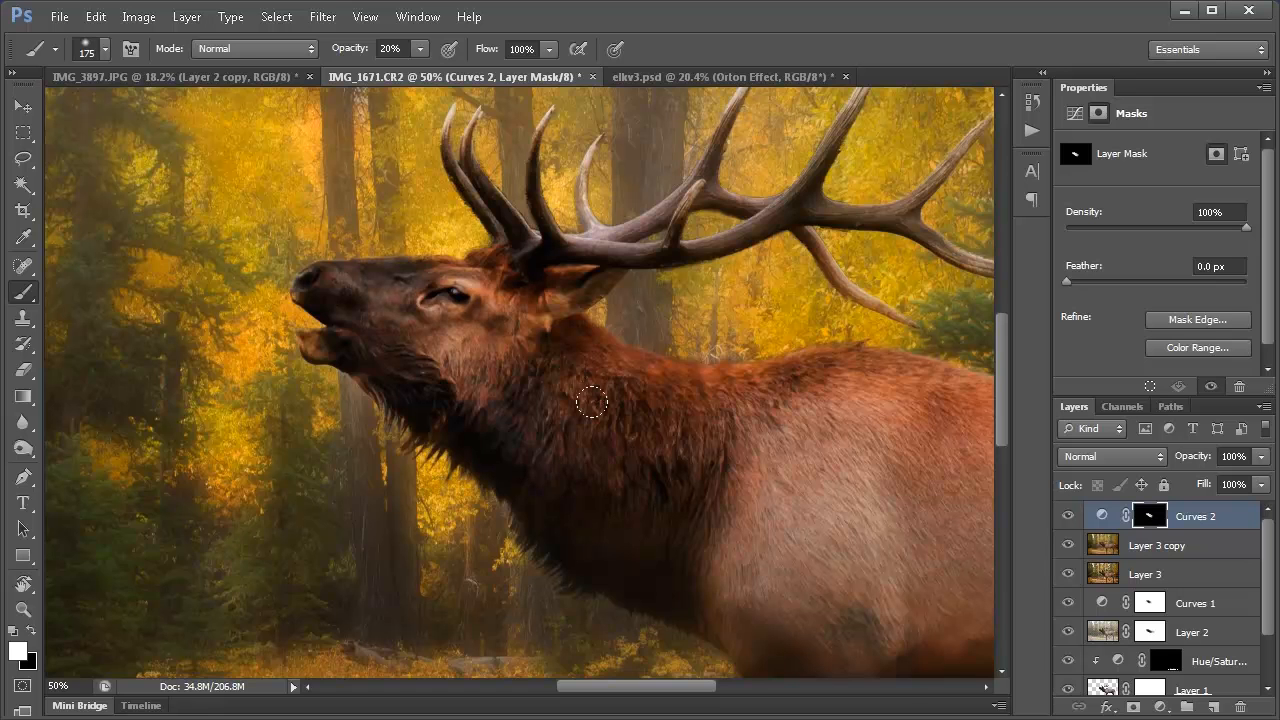
pyautogui.hotkey('ctrl', '0')
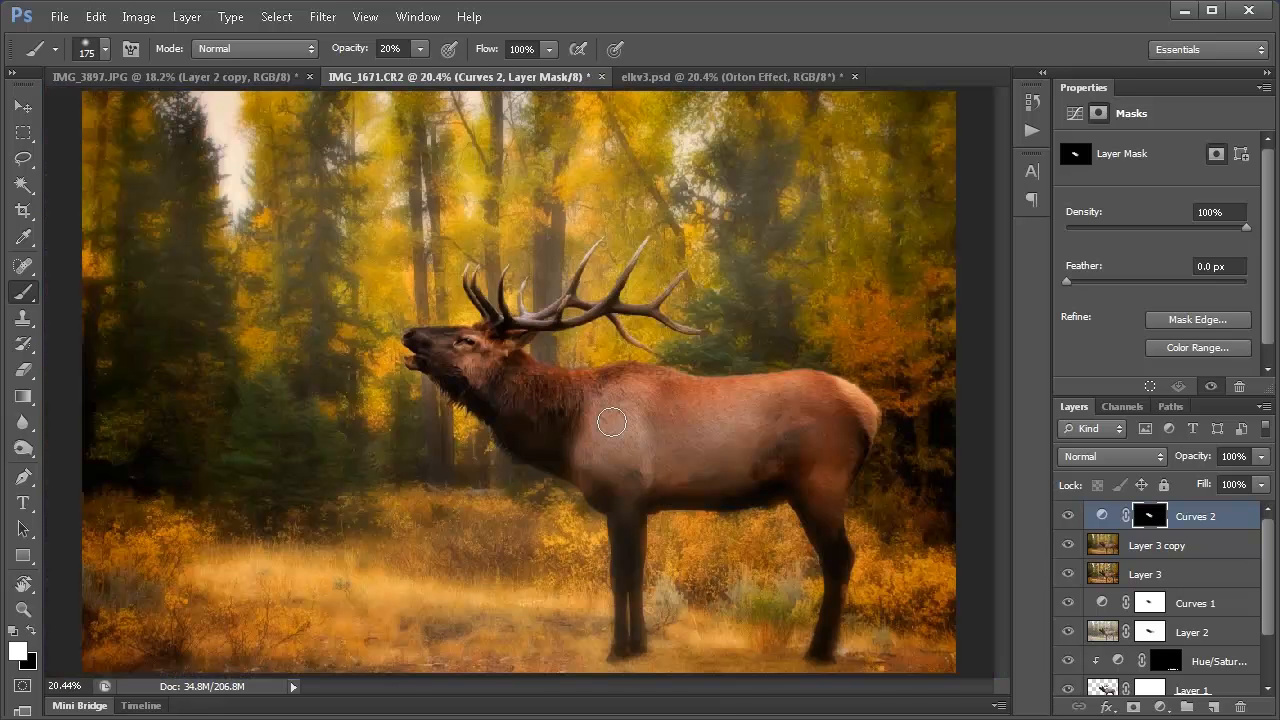
# - Compare the image with and without Curves 2 and stamp all visible layers into a new layer above it
pyautogui.click(1068, 516)
pyautogui.click(1068, 516)
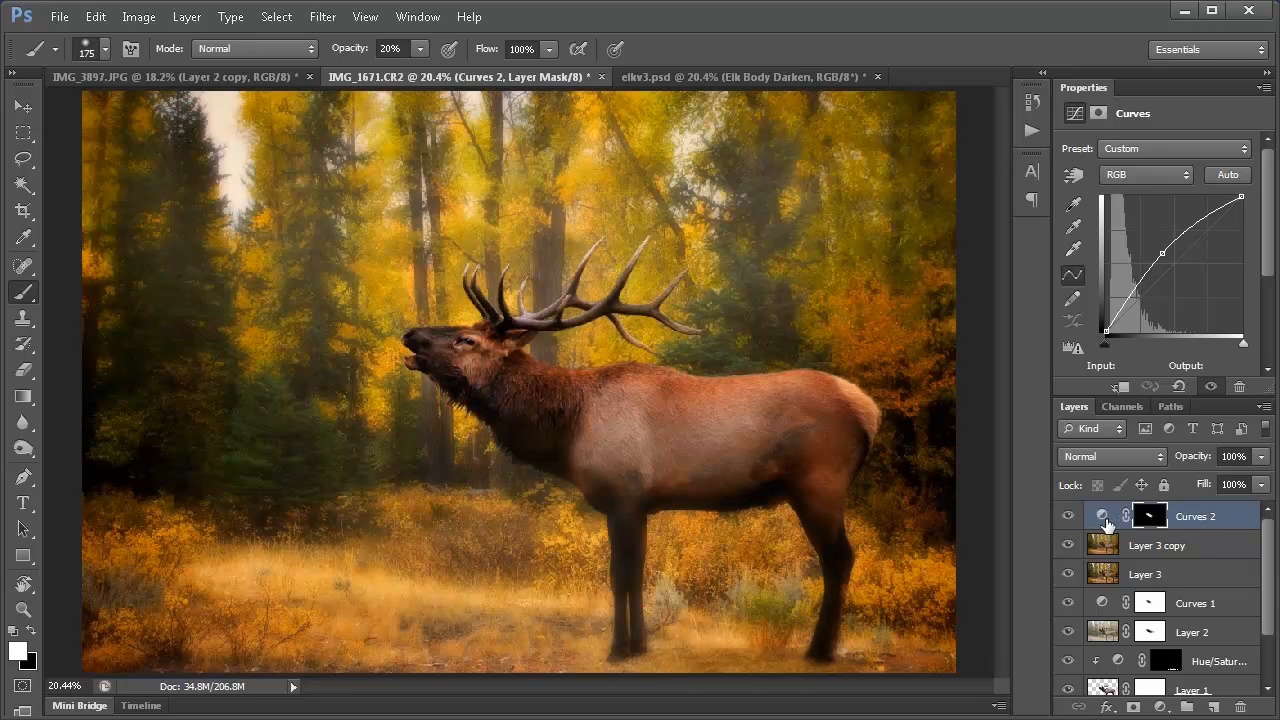
pyautogui.moveTo(1106, 525); pyautogui.dragTo(1107, 527)
pyautogui.hotkey('ctrl', 'shift', 'alt', 'e')
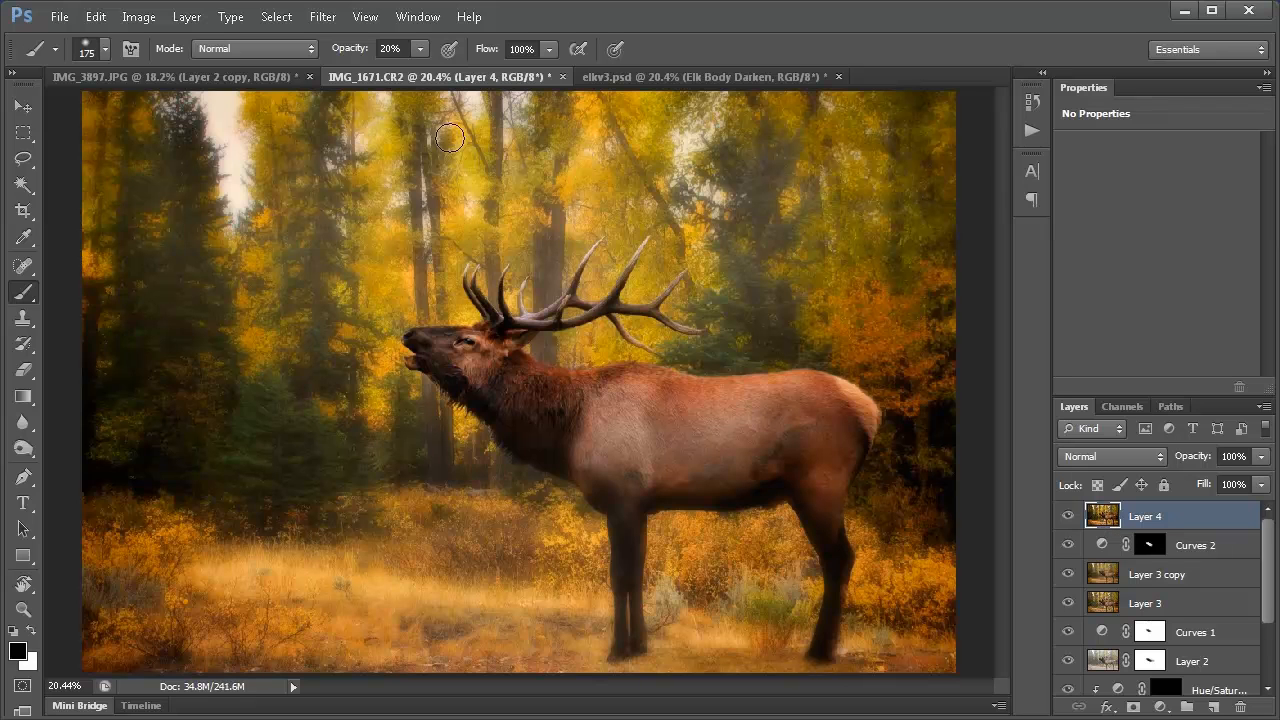
# - Apply the Topaz Lens Effects Bokeh - SLR Lens filter to Layer 4 with the Canon 135mm f2 preset
pyautogui.click(186, 17)
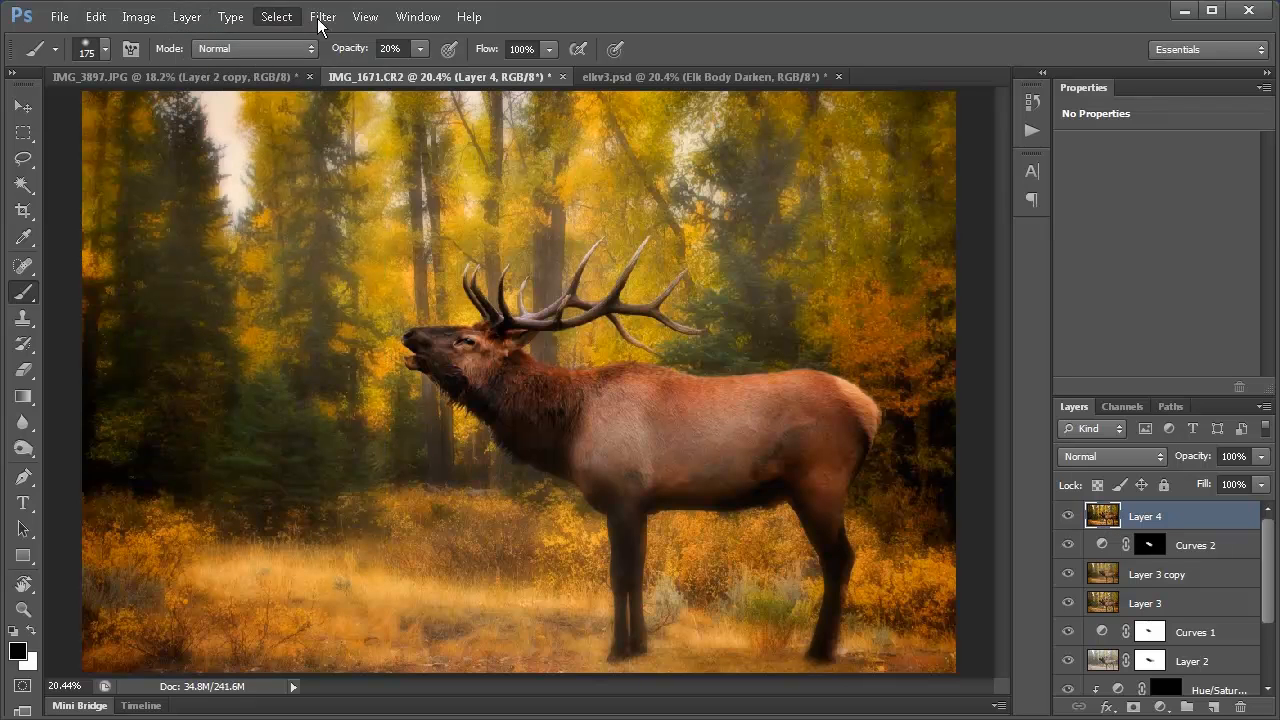
pyautogui.click(321, 17)
pyautogui.moveTo(428, 382)
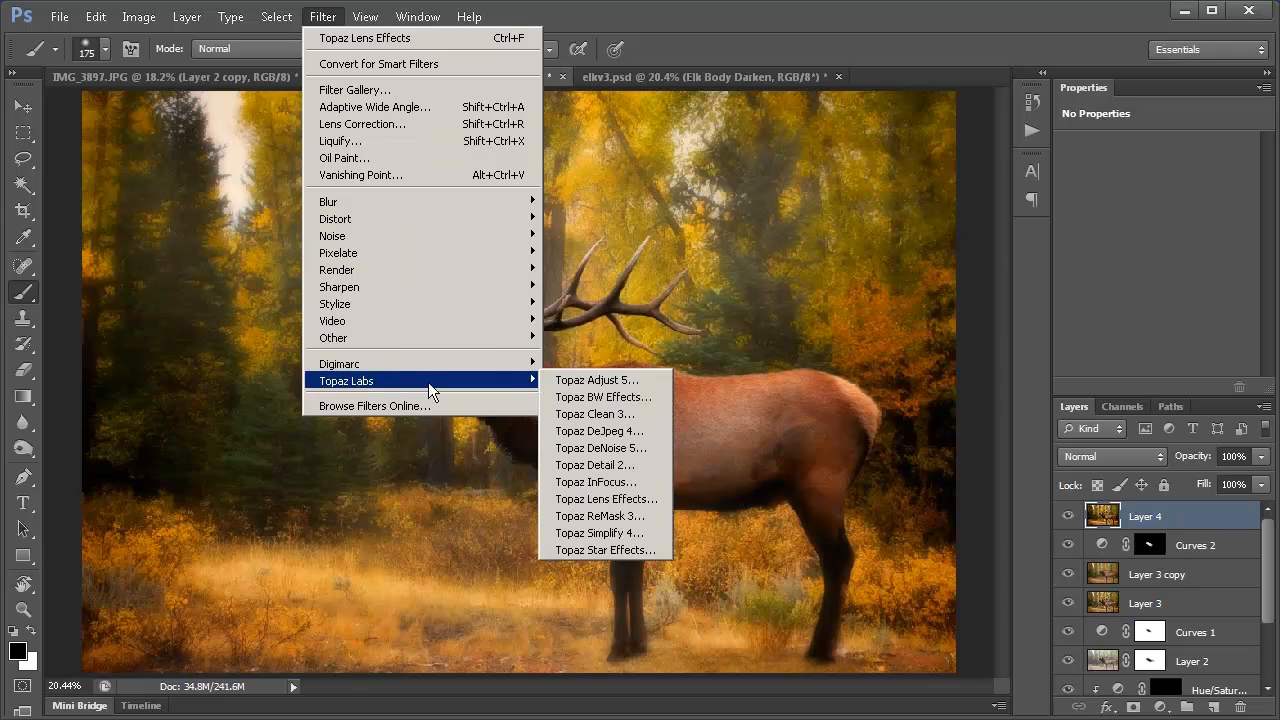
pyautogui.click(600, 499)
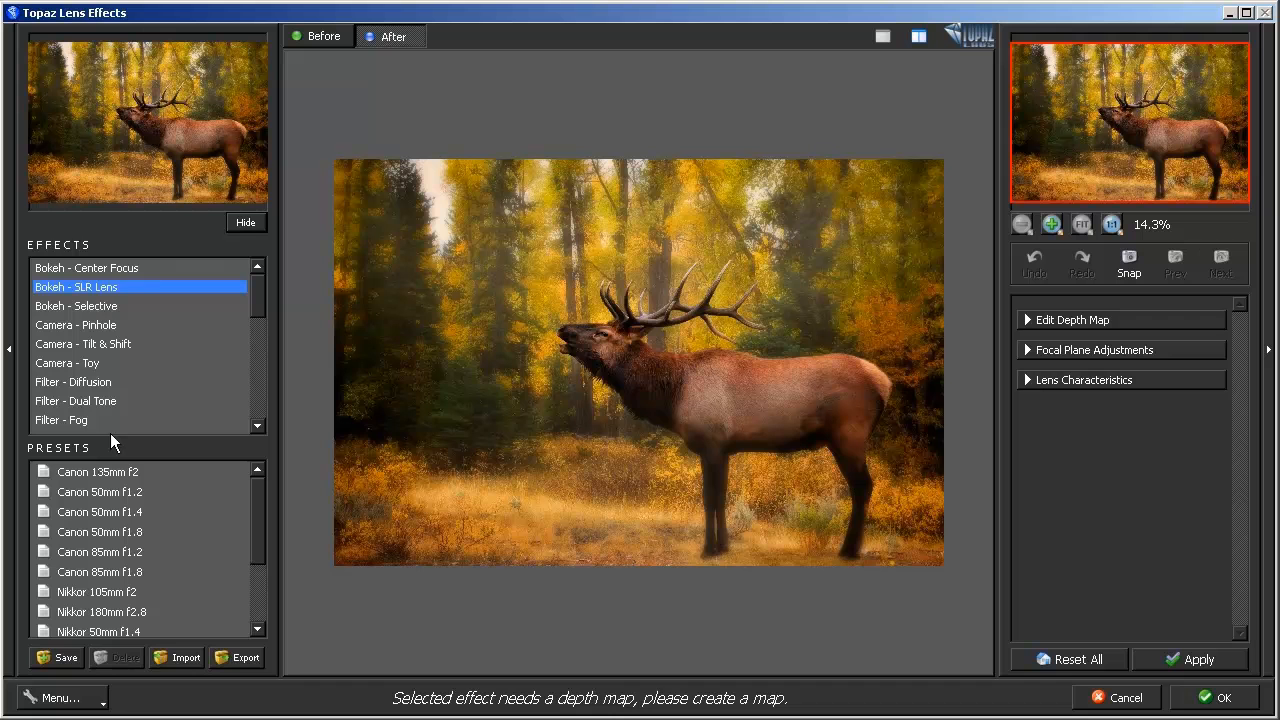
pyautogui.click(114, 474)
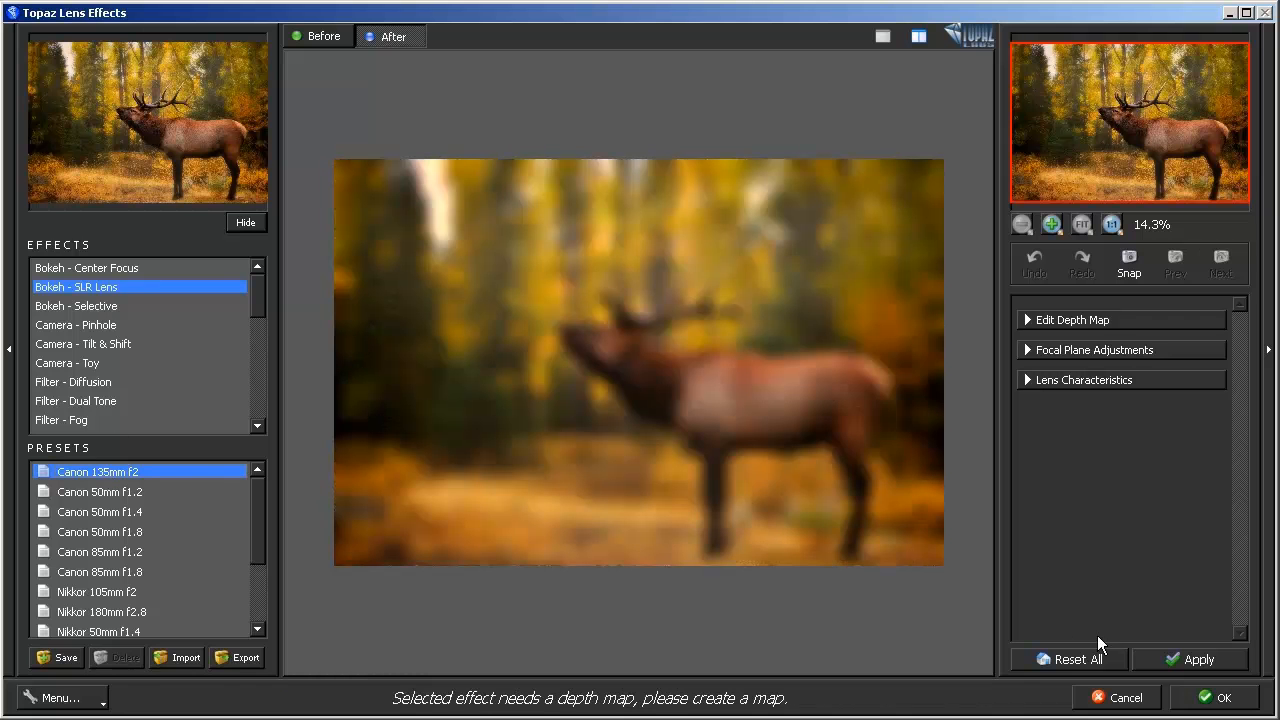
pyautogui.click(1207, 700)
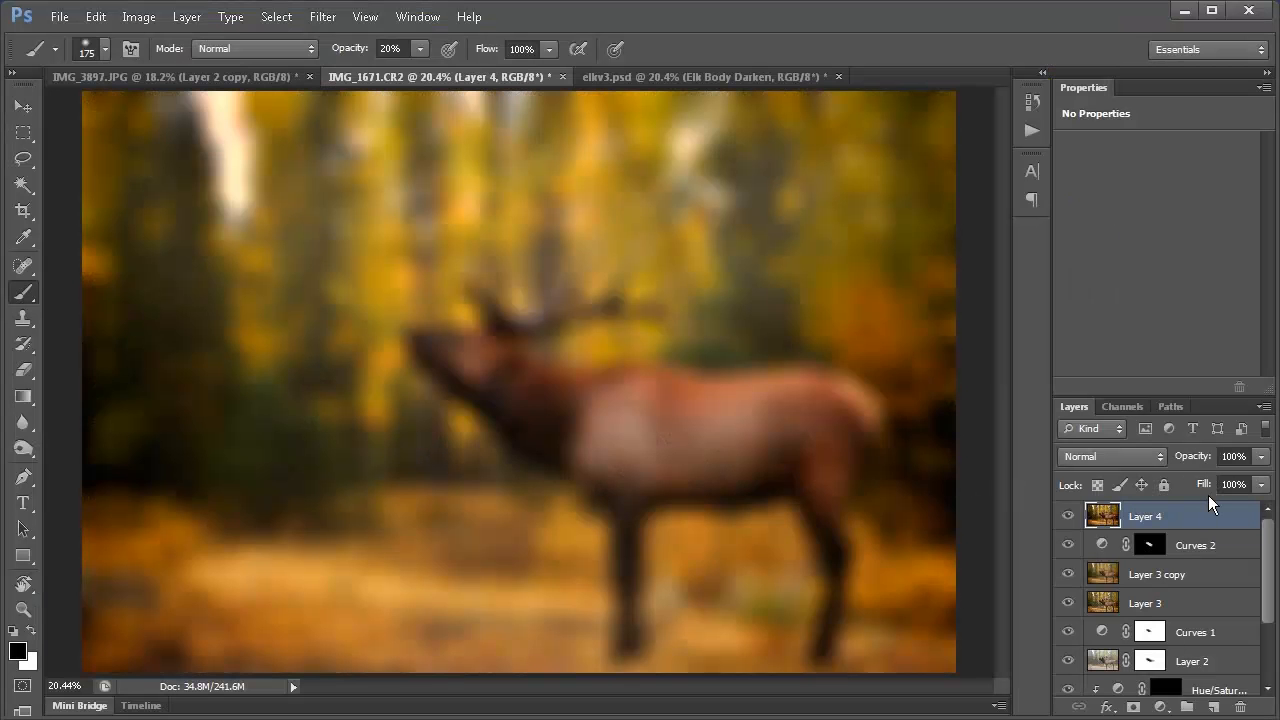
# - Set the blurred Layer 4 to Multiply and give it a layer mask inverted to black
pyautogui.click(1137, 457)
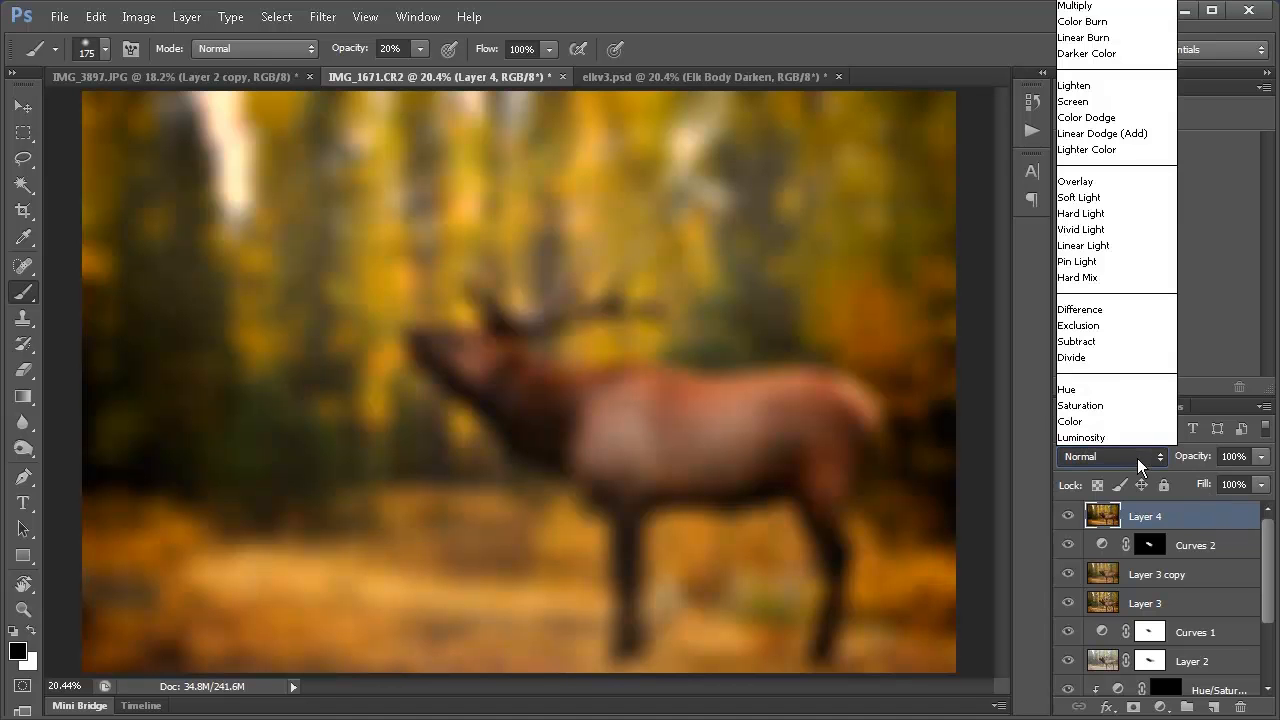
pyautogui.click(1077, 6)
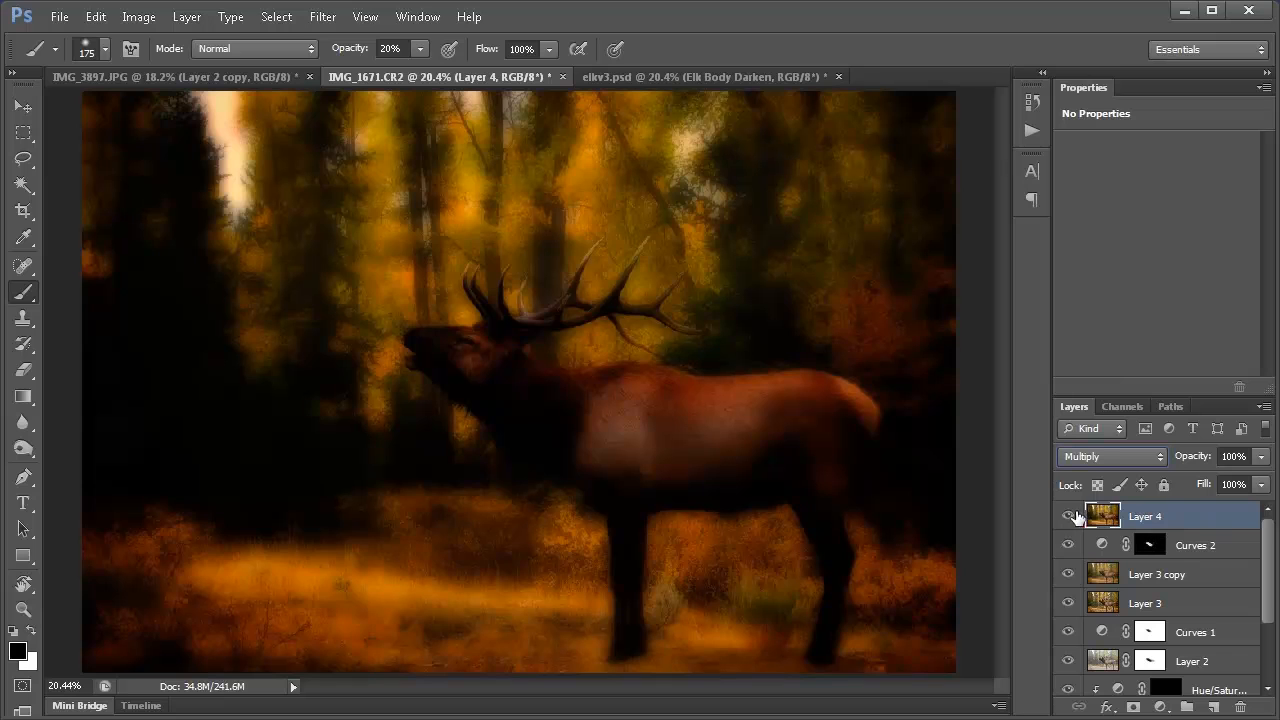
pyautogui.click(1133, 706)
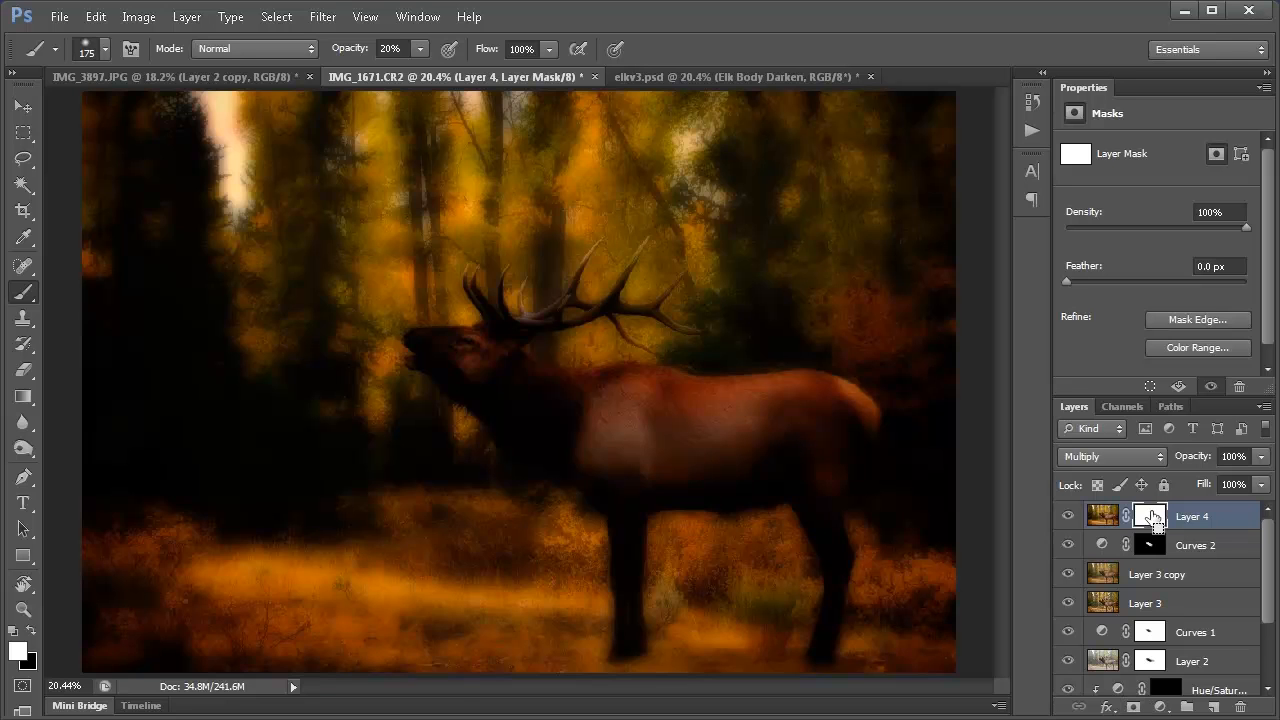
pyautogui.hotkey('ctrl', 'i')
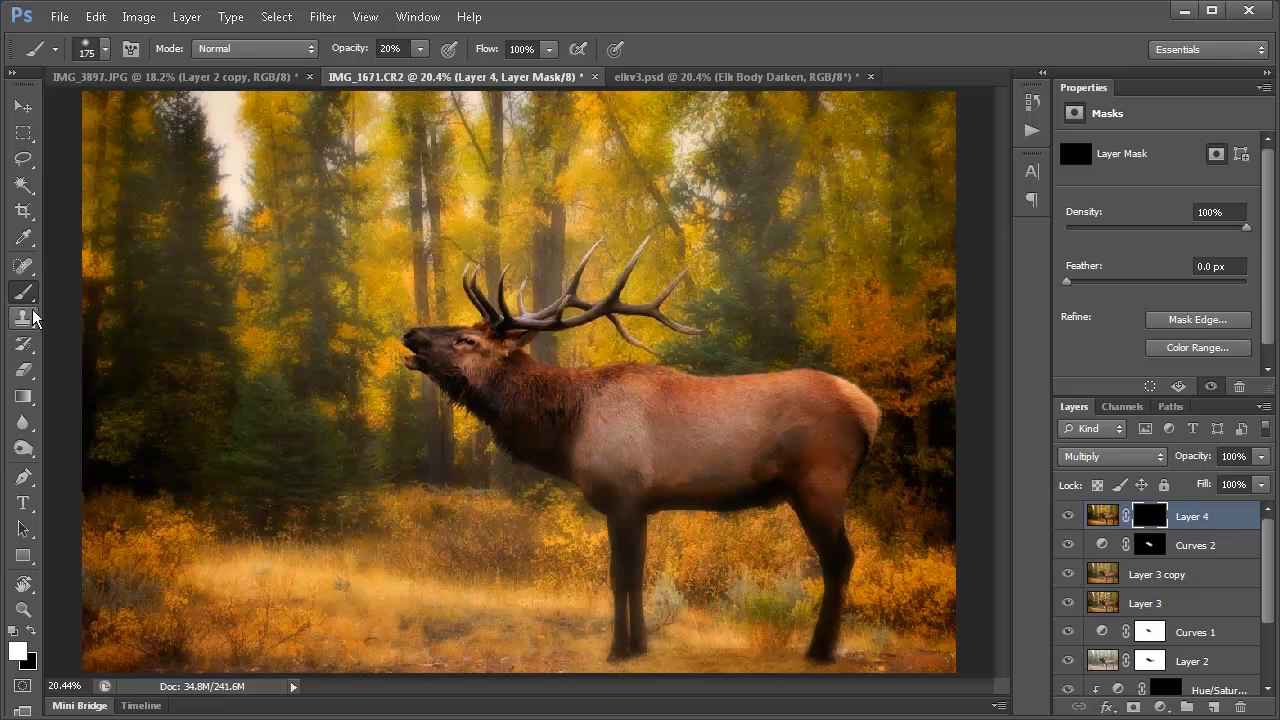
# - Paint white at 20% opacity on Layer 4's mask over the elk's body and upper legs, using brush sizes from 300 down to 175 px
pyautogui.press('[')
pyautogui.press('[')
pyautogui.press('[')
pyautogui.press(']')
pyautogui.press(']')
pyautogui.press(']')
pyautogui.press(']')
pyautogui.moveTo(645, 408); pyautogui.dragTo(591, 403)
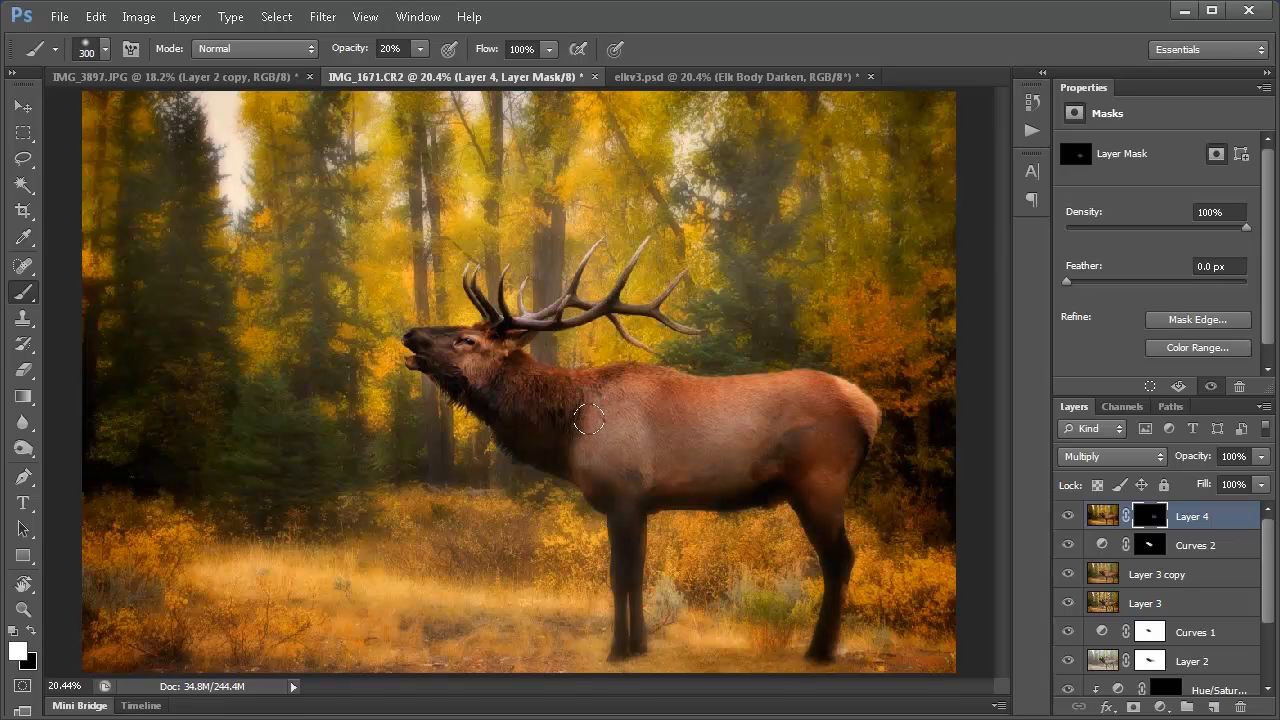
pyautogui.press('[')
pyautogui.press('[')
pyautogui.moveTo(580, 417)
pyautogui.mouseDown()
pyautogui.moveTo(621, 442)
pyautogui.moveTo(661, 404)
pyautogui.moveTo(787, 406)
pyautogui.moveTo(752, 402)
pyautogui.moveTo(775, 392)
pyautogui.moveTo(681, 412)
pyautogui.moveTo(787, 433)
pyautogui.moveTo(749, 455)
pyautogui.moveTo(663, 468)
pyautogui.moveTo(812, 415)
pyautogui.moveTo(641, 448)
pyautogui.moveTo(716, 429)
pyautogui.moveTo(645, 440)
pyautogui.moveTo(667, 440)
pyautogui.moveTo(599, 421)
pyautogui.moveTo(583, 427)
pyautogui.moveTo(629, 418)
pyautogui.moveTo(603, 470)
pyautogui.moveTo(556, 423)
pyautogui.moveTo(611, 485)
pyautogui.moveTo(636, 397)
pyautogui.moveTo(583, 413)
pyautogui.moveTo(644, 408)
pyautogui.moveTo(639, 460)
pyautogui.moveTo(593, 449)
pyautogui.moveTo(785, 439)
pyautogui.moveTo(728, 409)
pyautogui.moveTo(775, 381)
pyautogui.moveTo(811, 398)
pyautogui.moveTo(691, 409)
pyautogui.moveTo(801, 432)
pyautogui.moveTo(815, 496)
pyautogui.mouseUp()
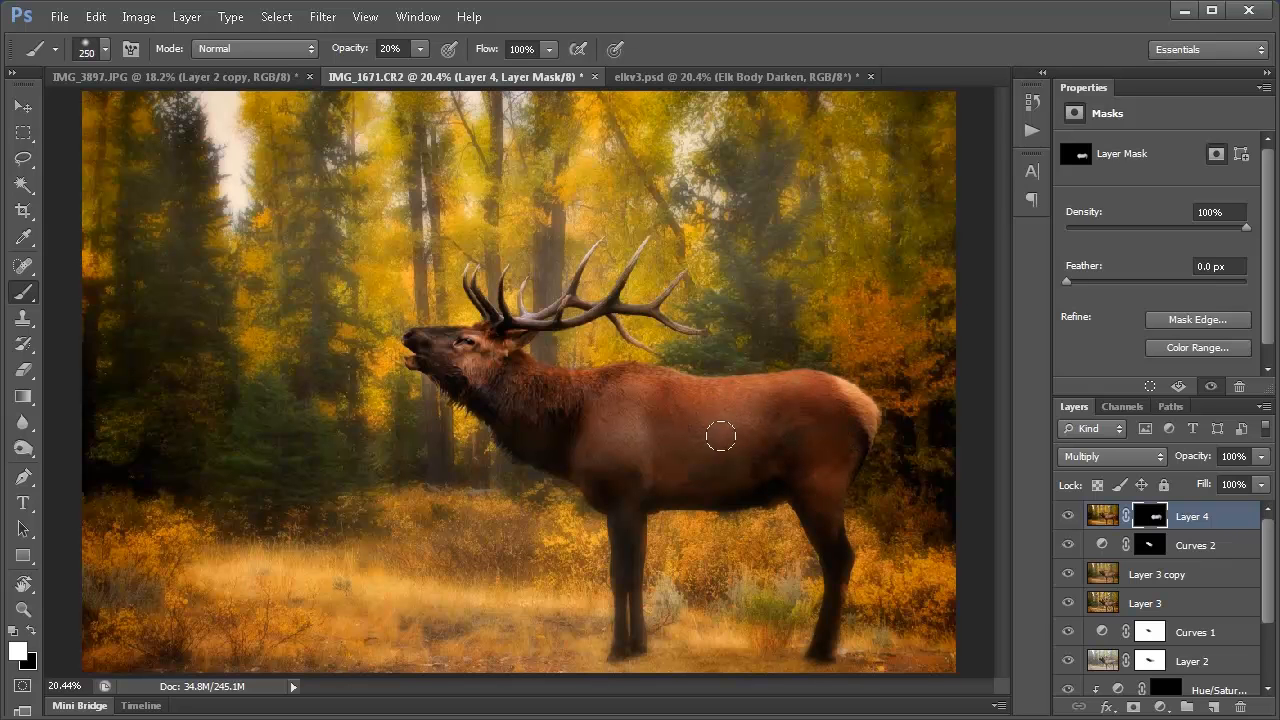
pyautogui.press('[')
pyautogui.moveTo(614, 431)
pyautogui.mouseDown()
pyautogui.moveTo(648, 435)
pyautogui.moveTo(634, 468)
pyautogui.moveTo(593, 415)
pyautogui.moveTo(597, 462)
pyautogui.moveTo(549, 415)
pyautogui.moveTo(580, 407)
pyautogui.moveTo(540, 400)
pyautogui.moveTo(579, 411)
pyautogui.moveTo(613, 391)
pyautogui.moveTo(712, 406)
pyautogui.moveTo(694, 395)
pyautogui.moveTo(787, 380)
pyautogui.moveTo(649, 402)
pyautogui.moveTo(788, 426)
pyautogui.moveTo(653, 474)
pyautogui.moveTo(622, 411)
pyautogui.moveTo(622, 456)
pyautogui.moveTo(836, 402)
pyautogui.mouseUp()
pyautogui.press('[')
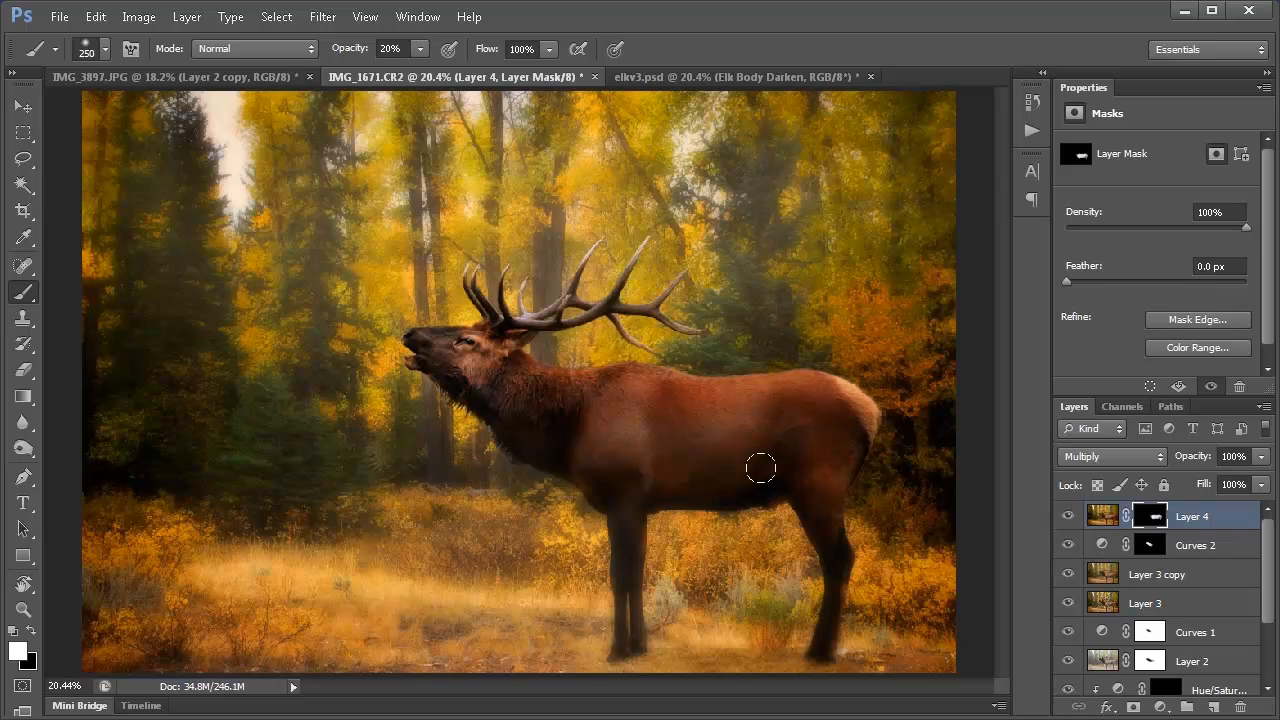
pyautogui.moveTo(590, 443)
pyautogui.mouseDown()
pyautogui.moveTo(716, 431)
pyautogui.moveTo(701, 442)
pyautogui.moveTo(740, 419)
pyautogui.moveTo(648, 456)
pyautogui.mouseUp()
pyautogui.press('[')
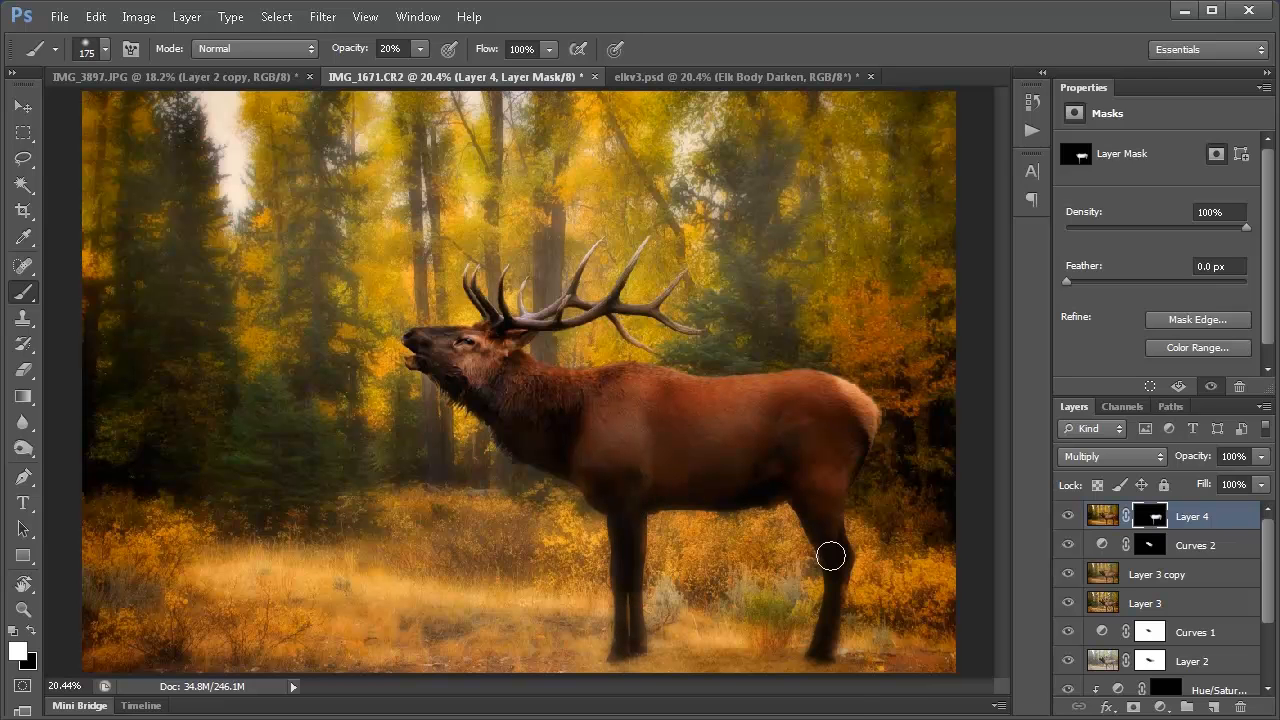
# - Compare the image with and without Layer 4 and stamp all visible layers into a new layer above it
pyautogui.click(1068, 516)
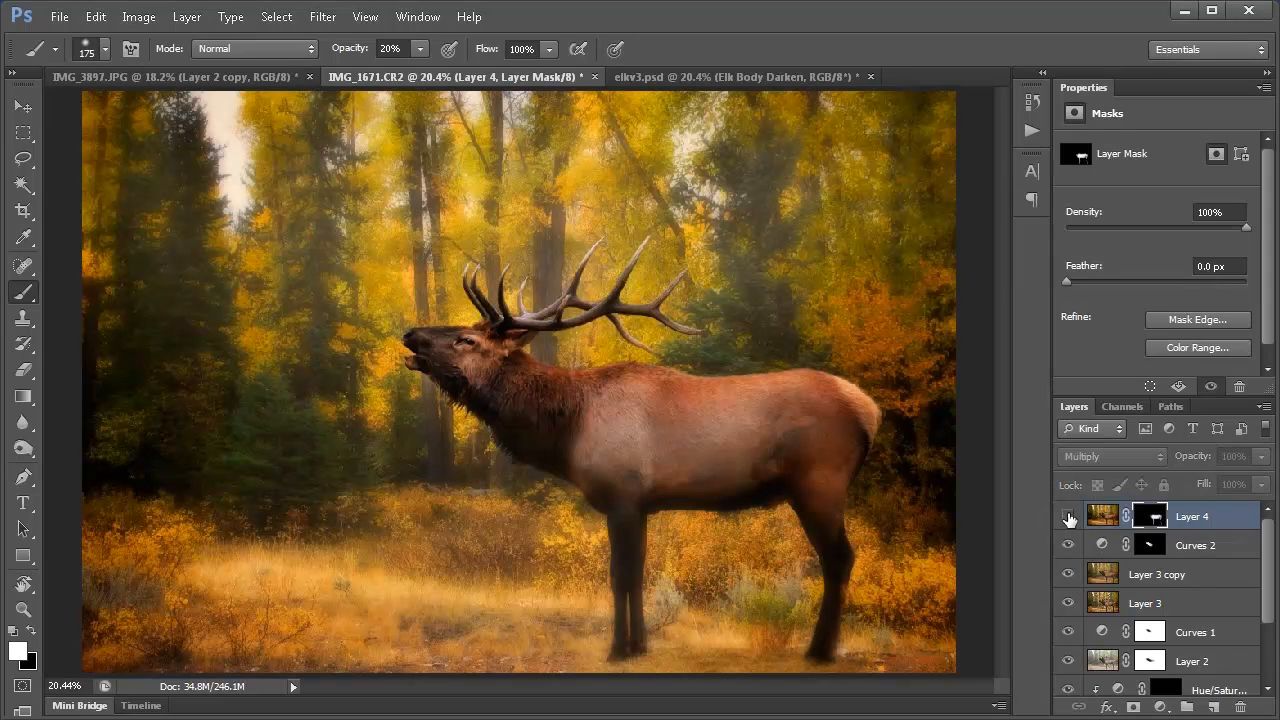
pyautogui.click(1068, 516)
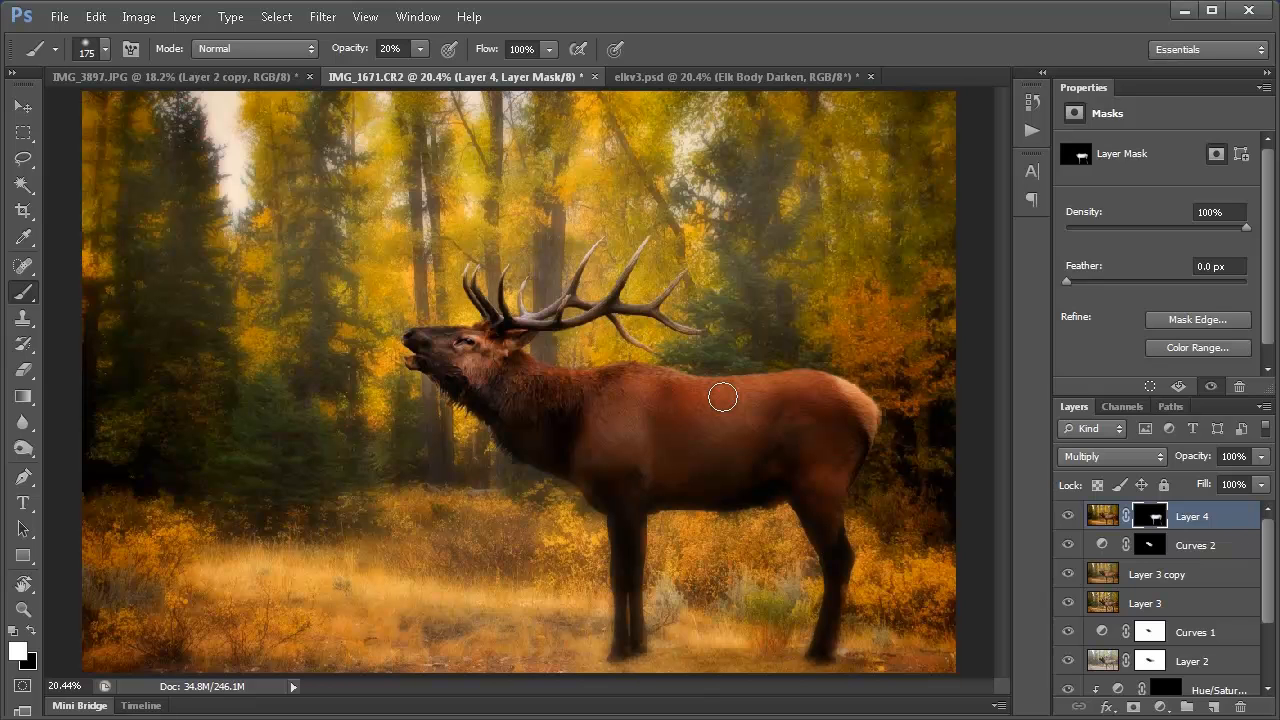
pyautogui.click(1100, 515)
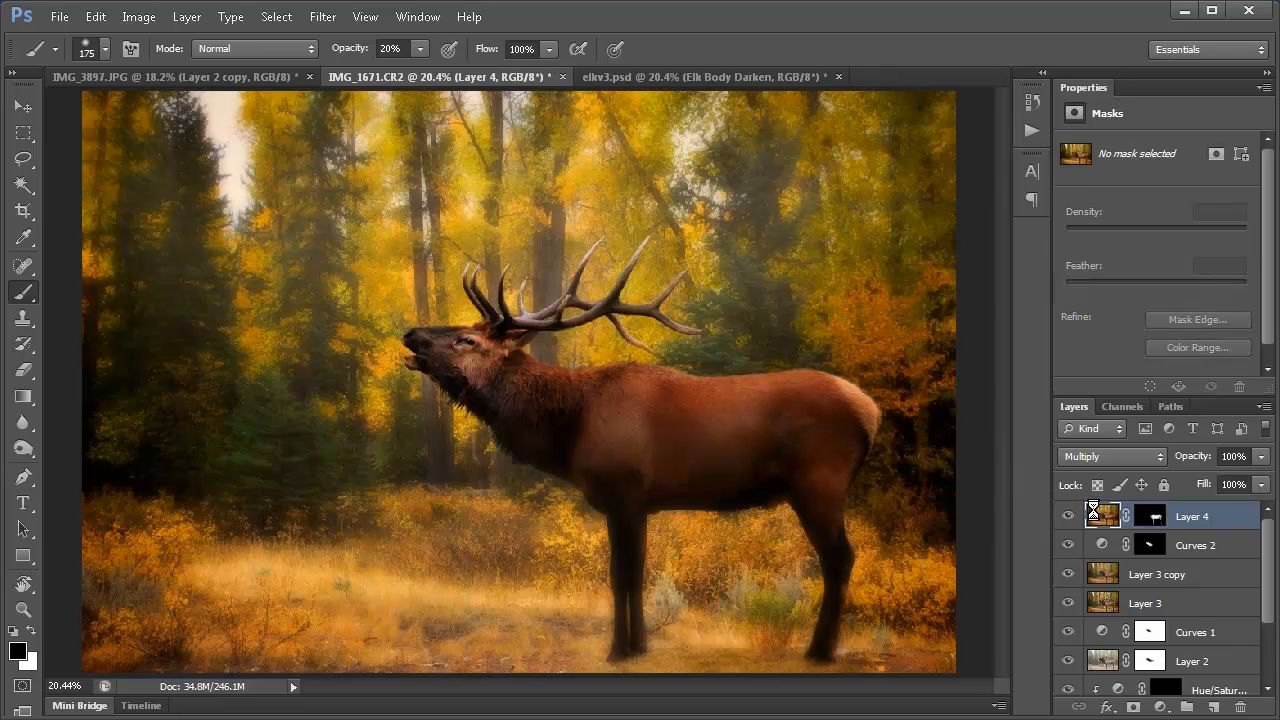
pyautogui.hotkey('ctrl', 'shift', 'alt', 'e')
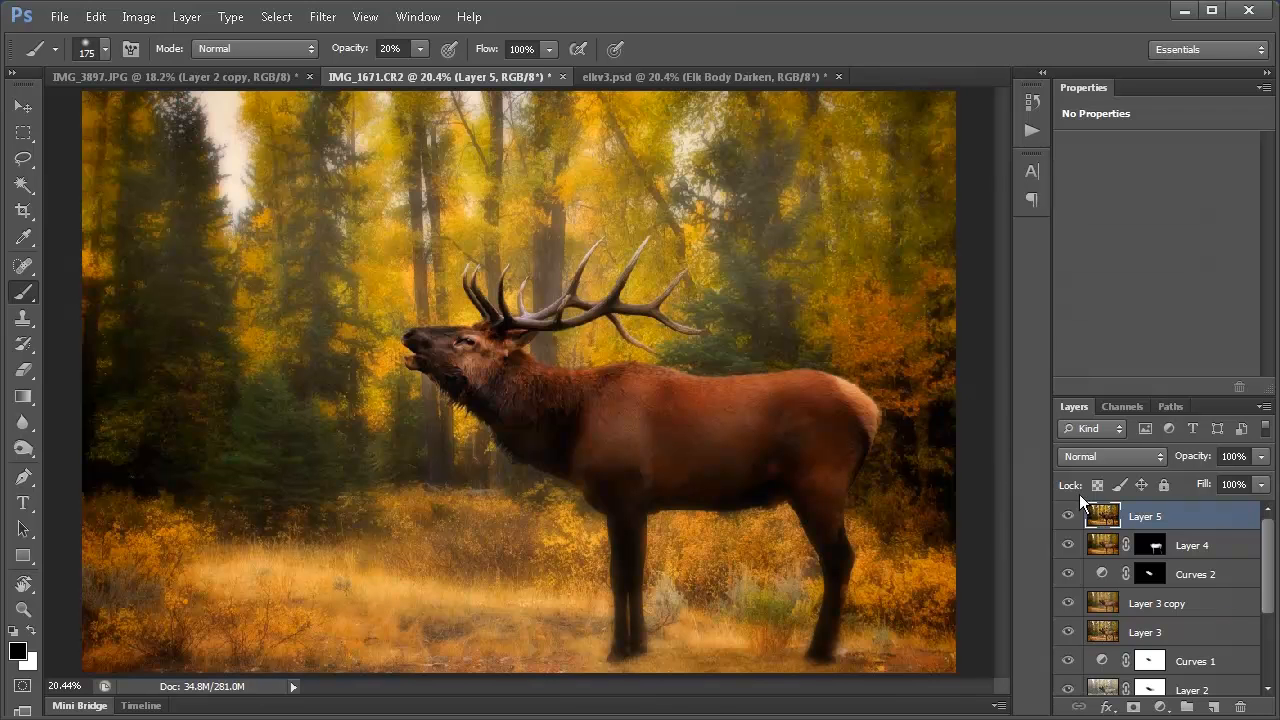
# - Set up a Lens Flare on Layer 5 with the 105mm Prime lens type and 150% brightness
pyautogui.click(322, 17)
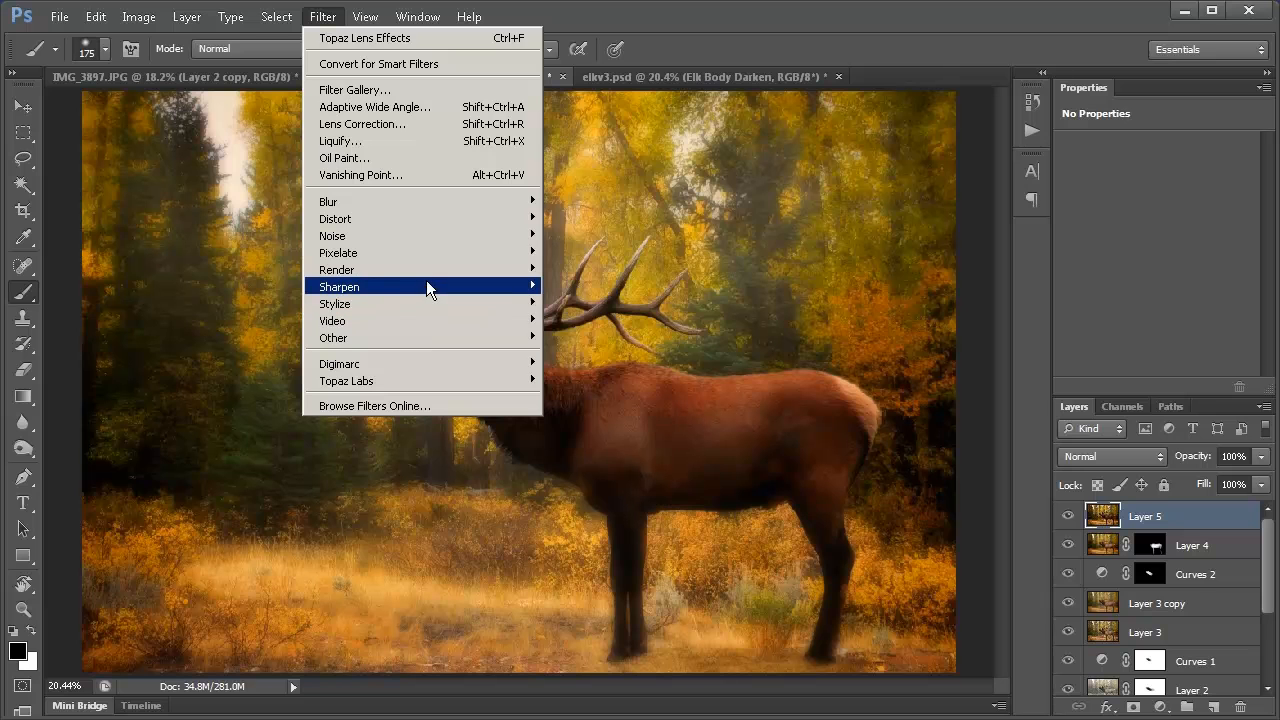
pyautogui.moveTo(433, 268)
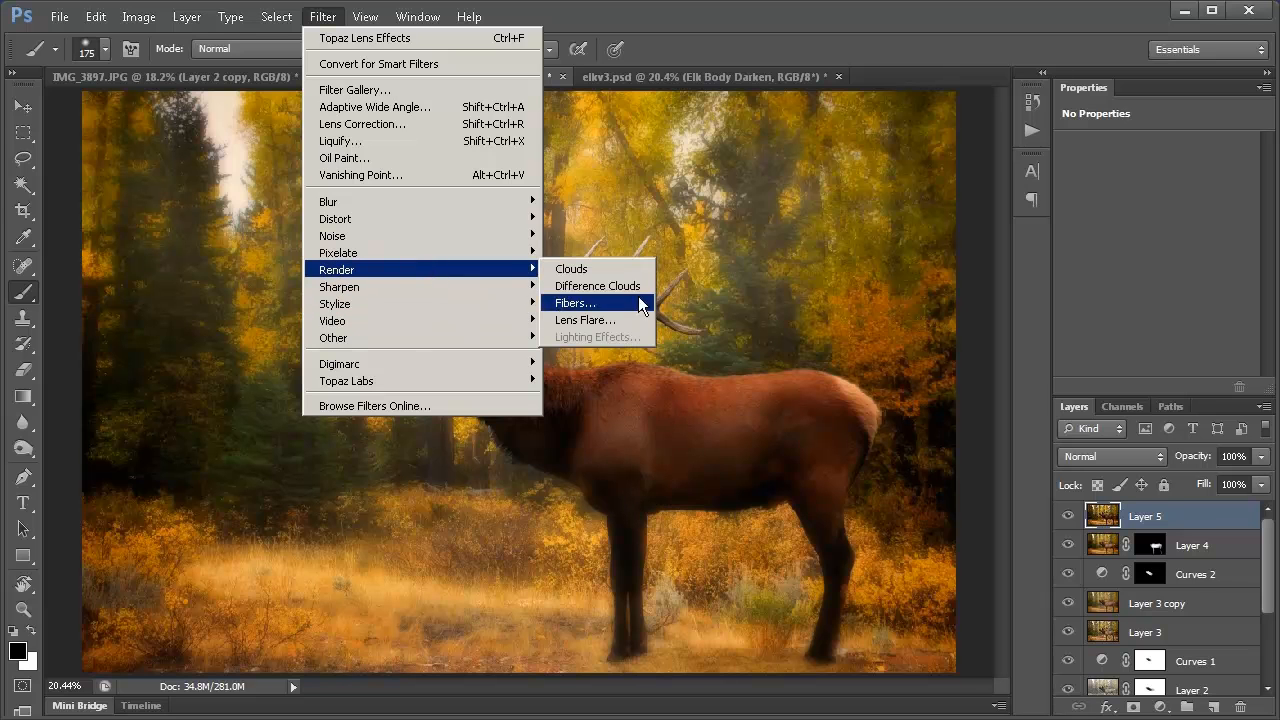
pyautogui.click(591, 320)
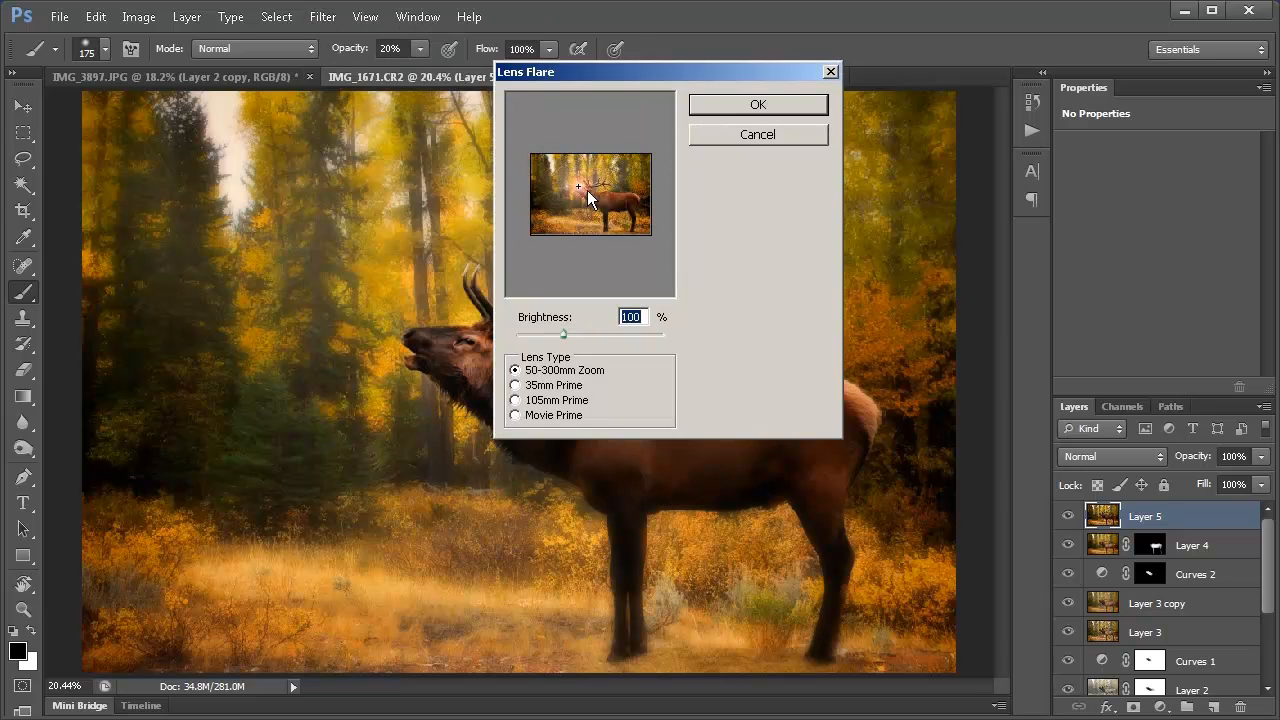
pyautogui.click(533, 400)
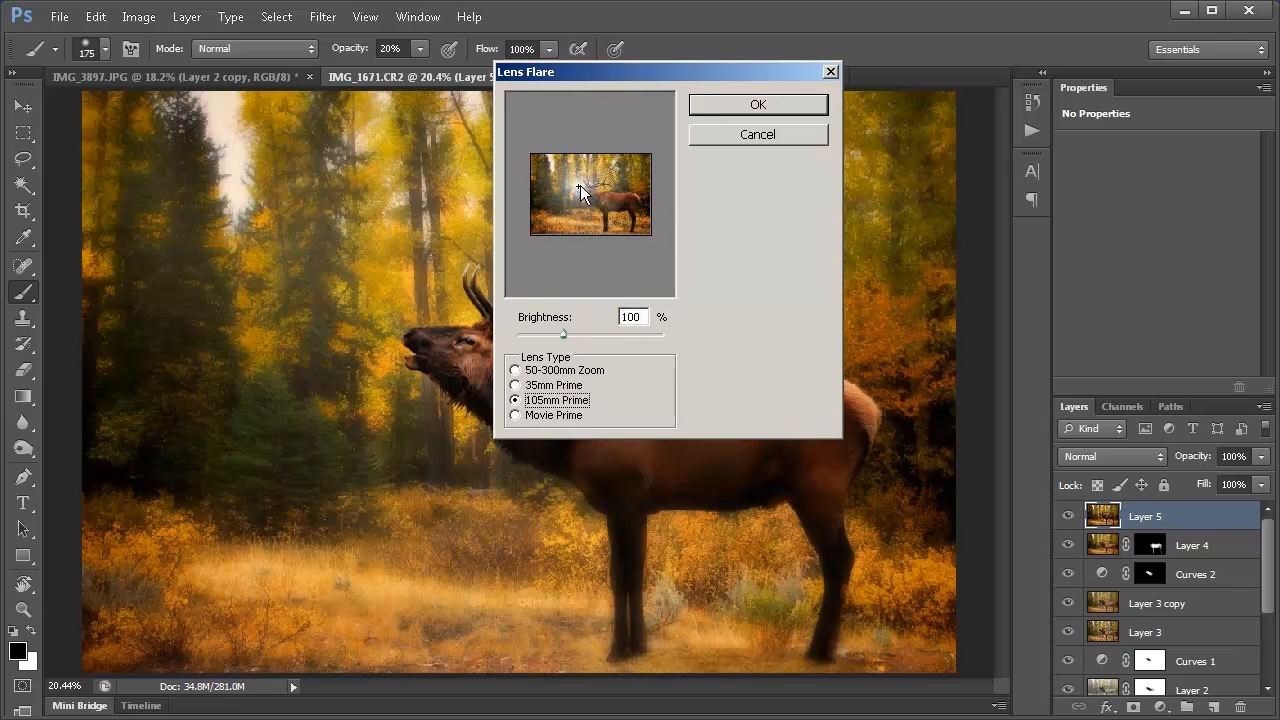
pyautogui.moveTo(582, 193)
pyautogui.mouseDown()
pyautogui.moveTo(628, 178)
pyautogui.moveTo(599, 189)
pyautogui.mouseUp()
pyautogui.moveTo(563, 333); pyautogui.dragTo(587, 350)
pyautogui.moveTo(644, 316); pyautogui.dragTo(572, 314)
pyautogui.write('150')
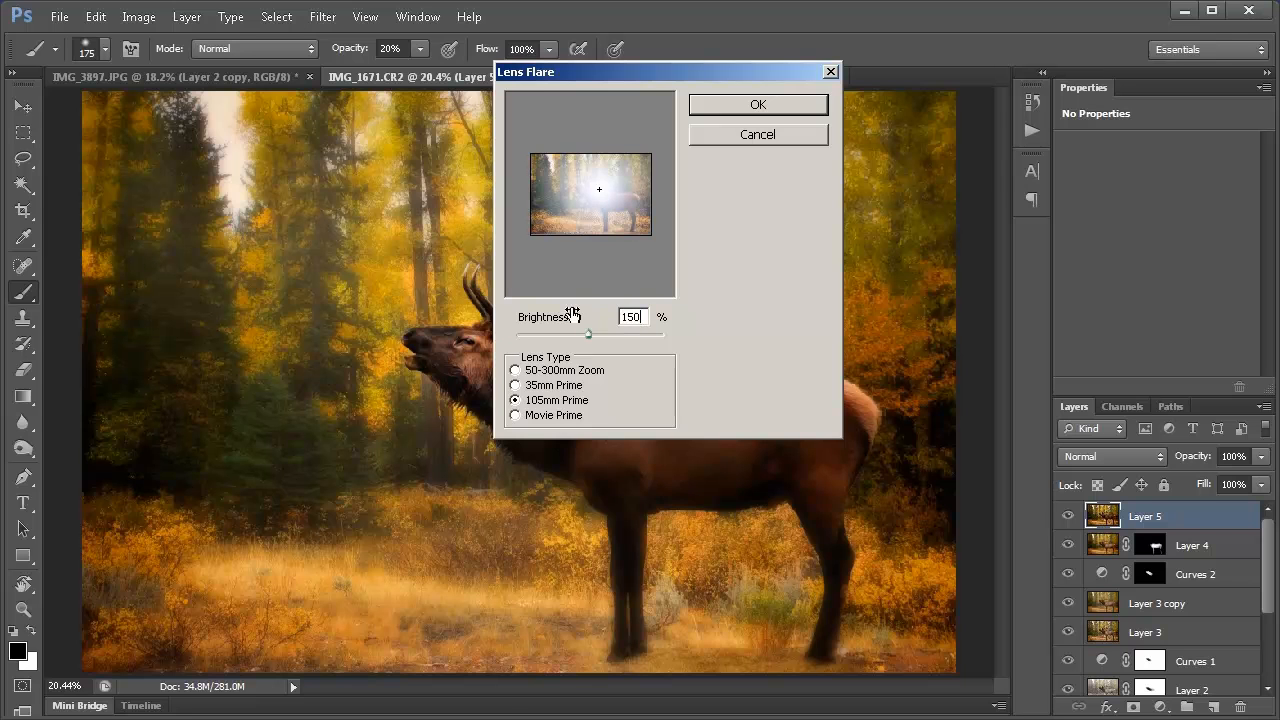
# - Place the flare in the image's upper-right corner, apply it, and compare the image with and without Layer 5
pyautogui.moveTo(601, 191); pyautogui.dragTo(650, 157)
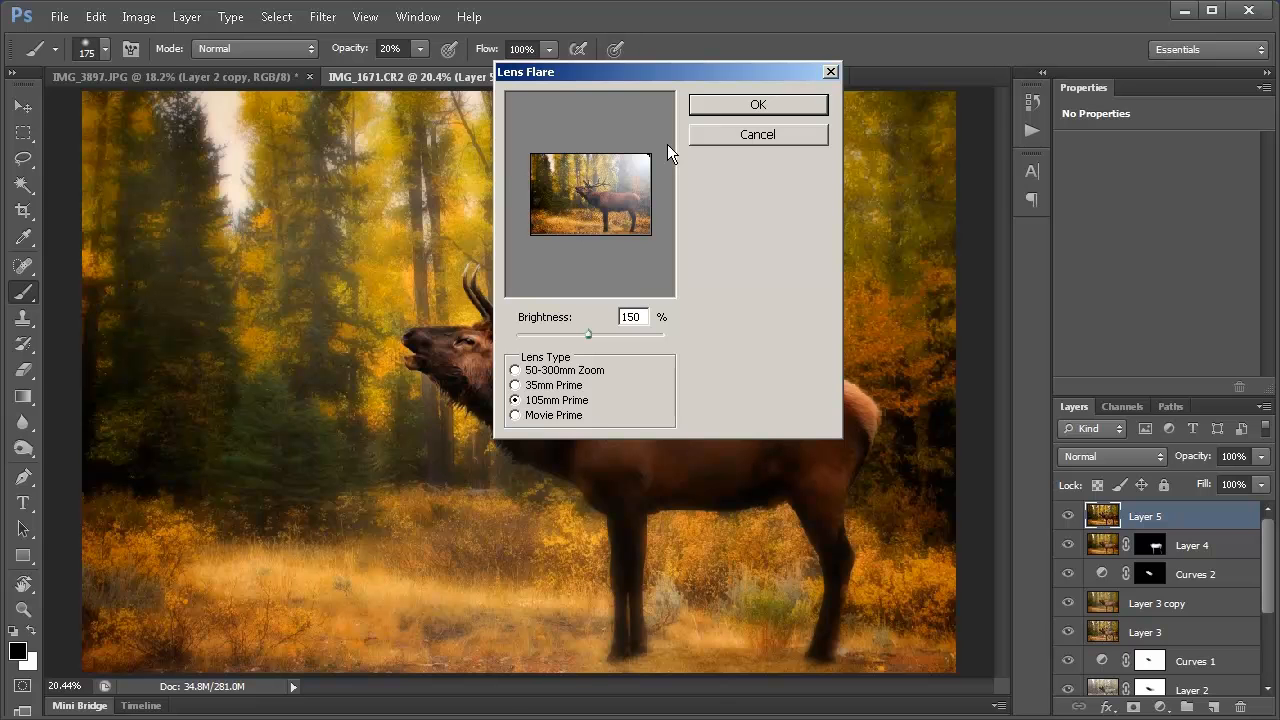
pyautogui.click(736, 104)
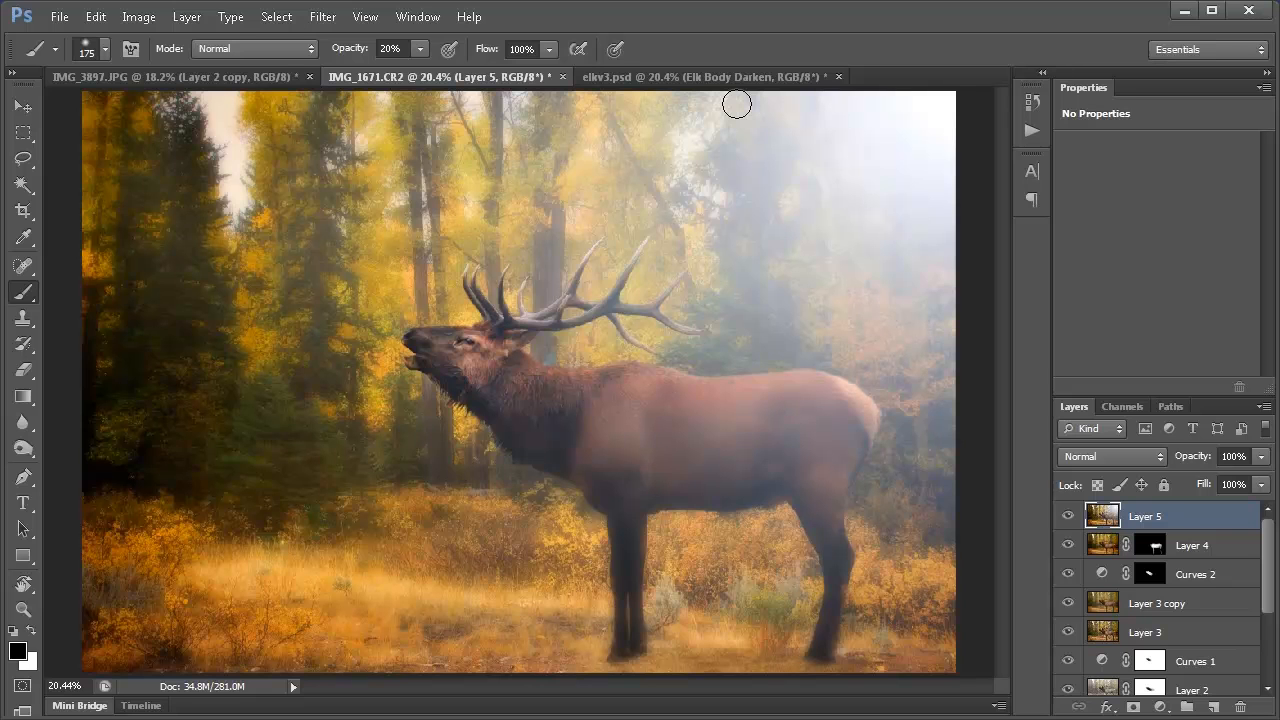
pyautogui.click(1068, 518)
pyautogui.click(1068, 518)
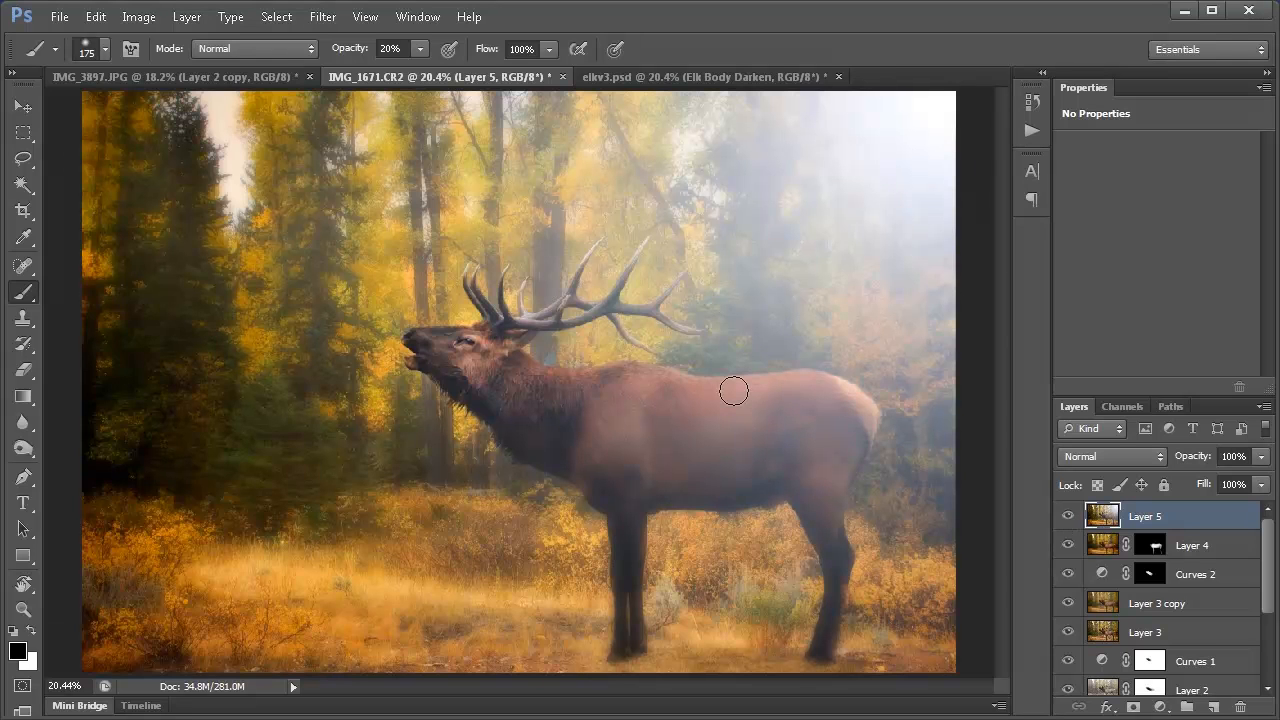
# - Add a new empty layer above Layer 5 and render Clouds on it
pyautogui.click(1213, 708)
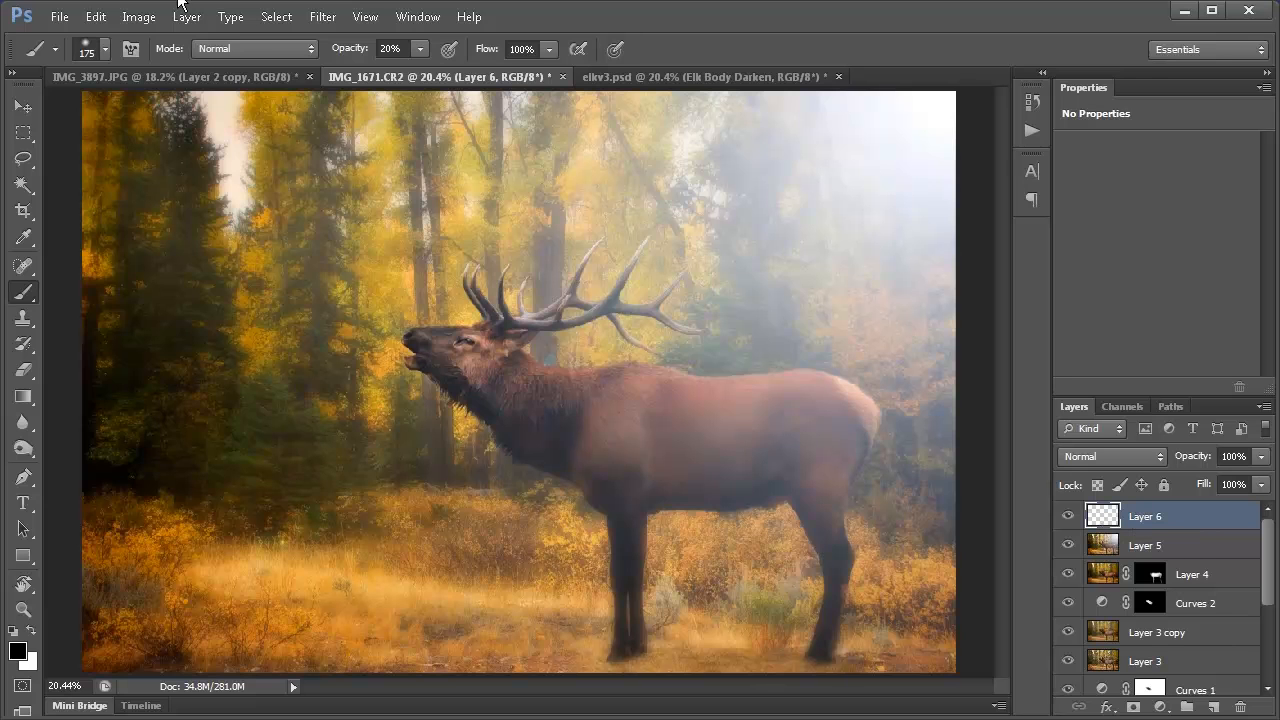
pyautogui.click(316, 18)
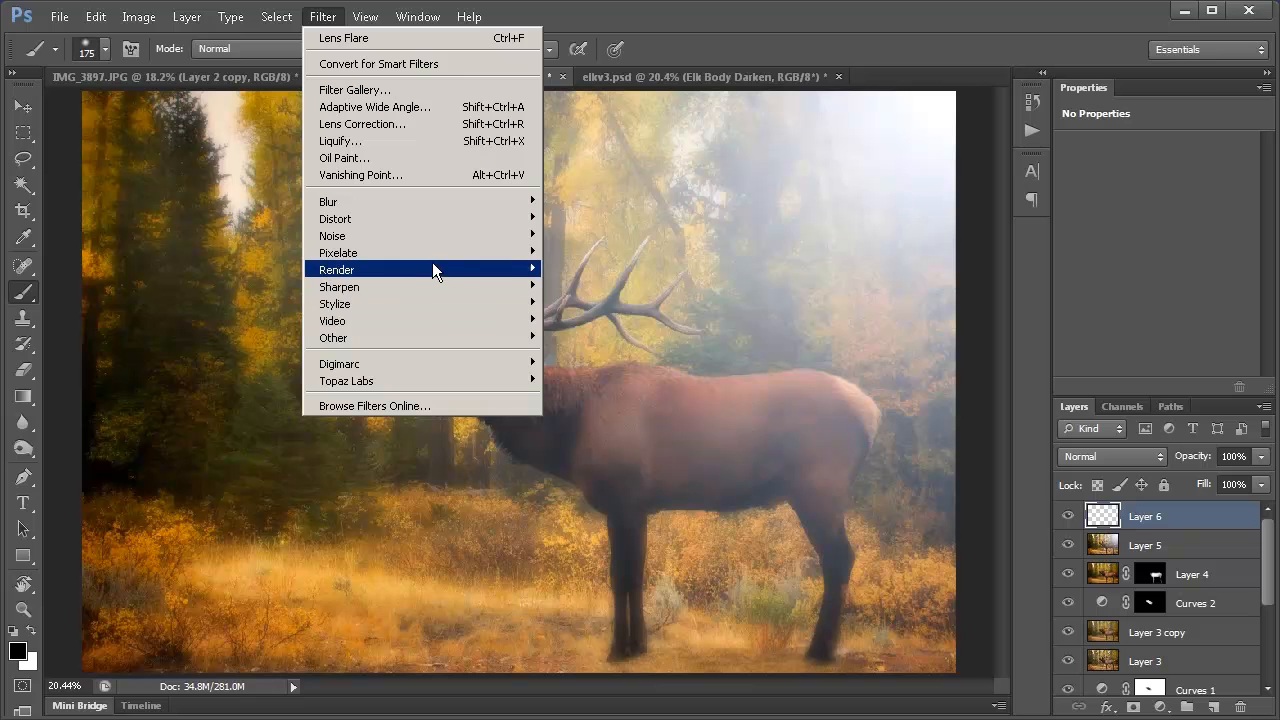
pyautogui.moveTo(432, 269)
pyautogui.click(570, 270)
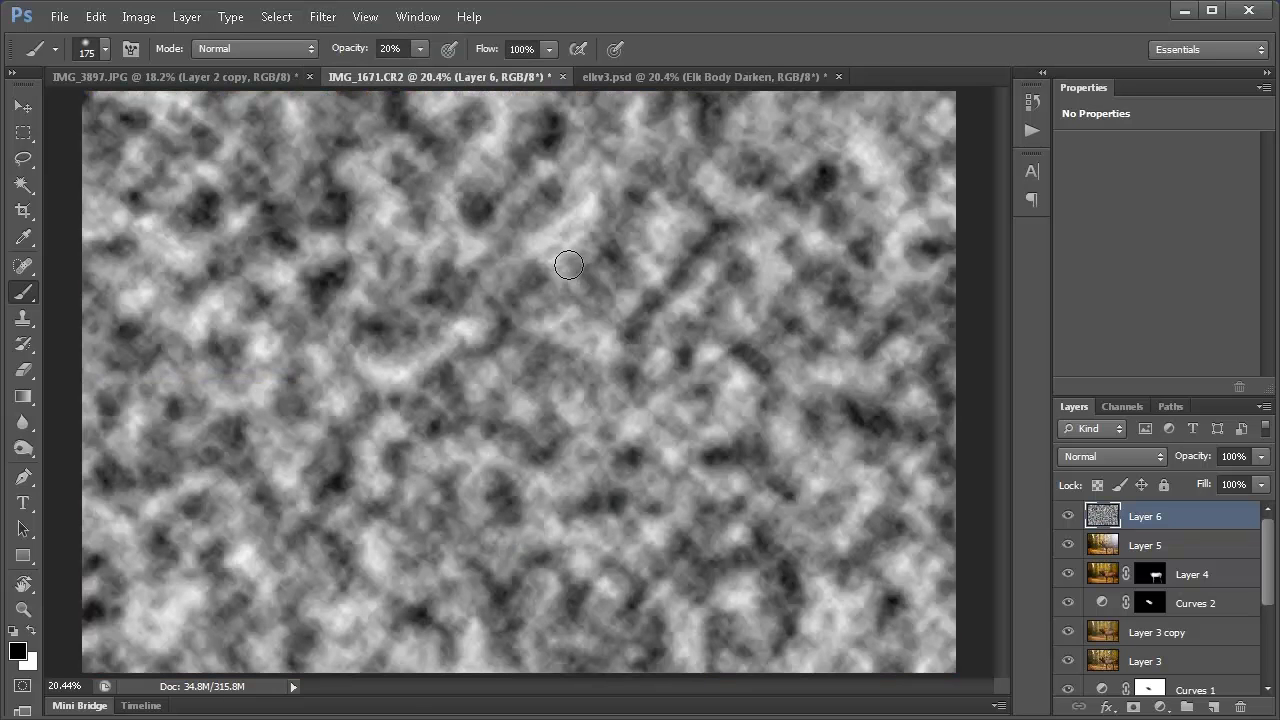
# - Apply a Radial Blur to the clouds on Layer 6 with amount 100, Zoom method and Good quality
pyautogui.click(320, 17)
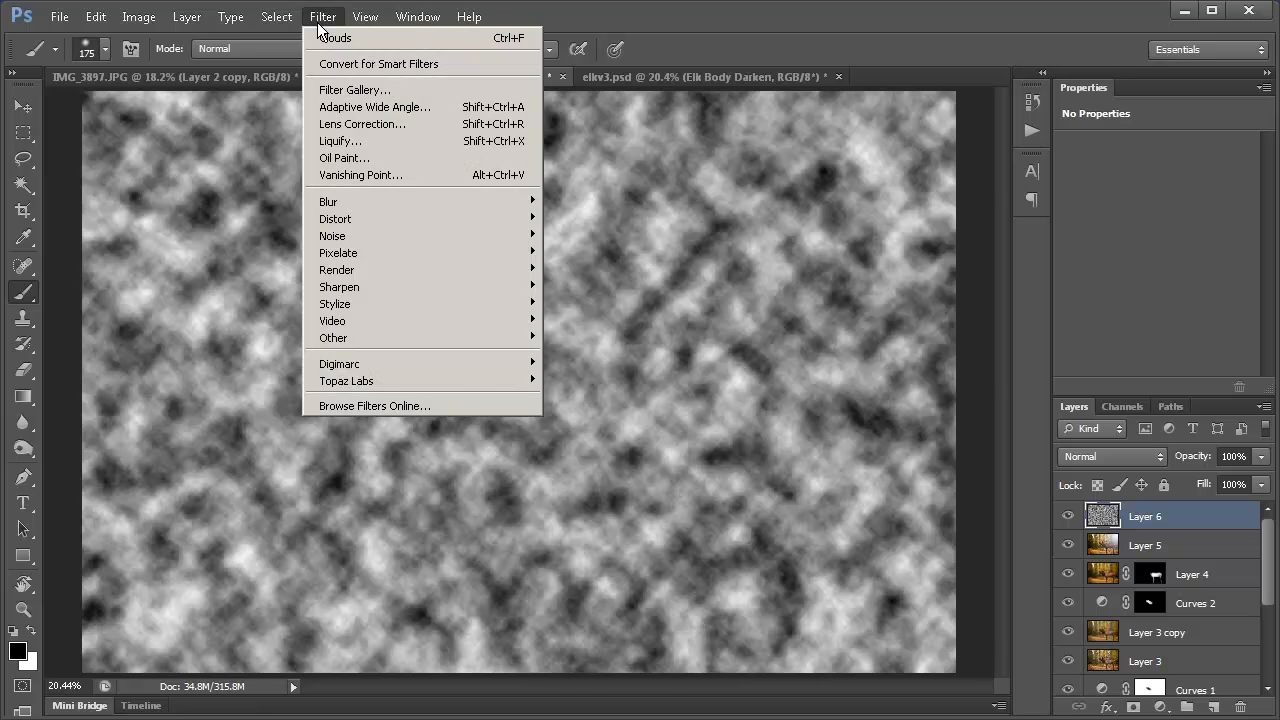
pyautogui.moveTo(346, 206)
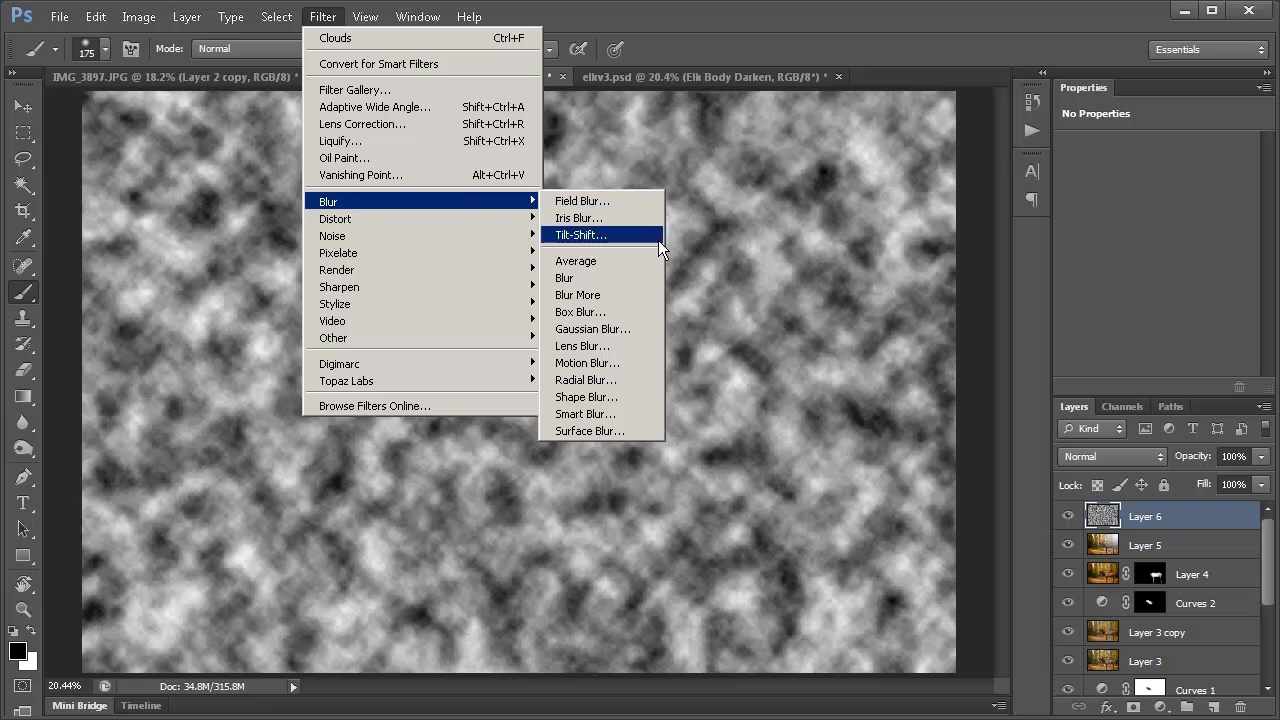
pyautogui.click(624, 379)
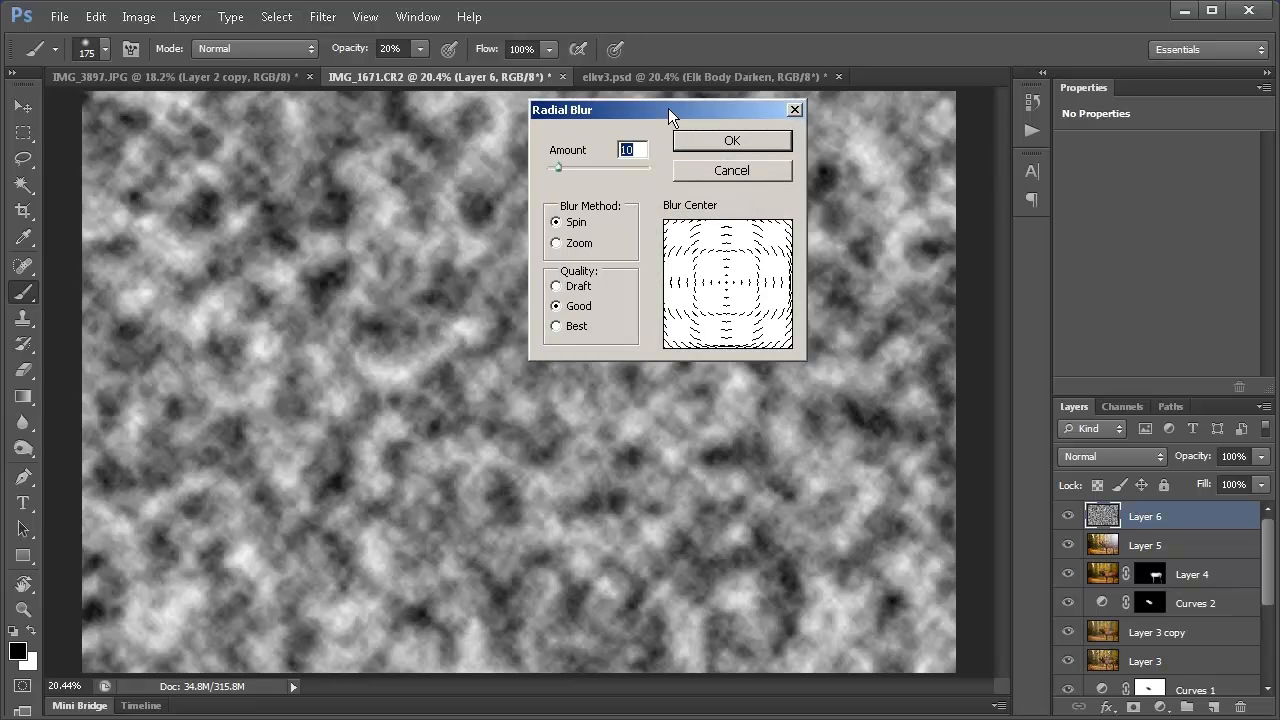
pyautogui.moveTo(552, 170); pyautogui.dragTo(703, 173)
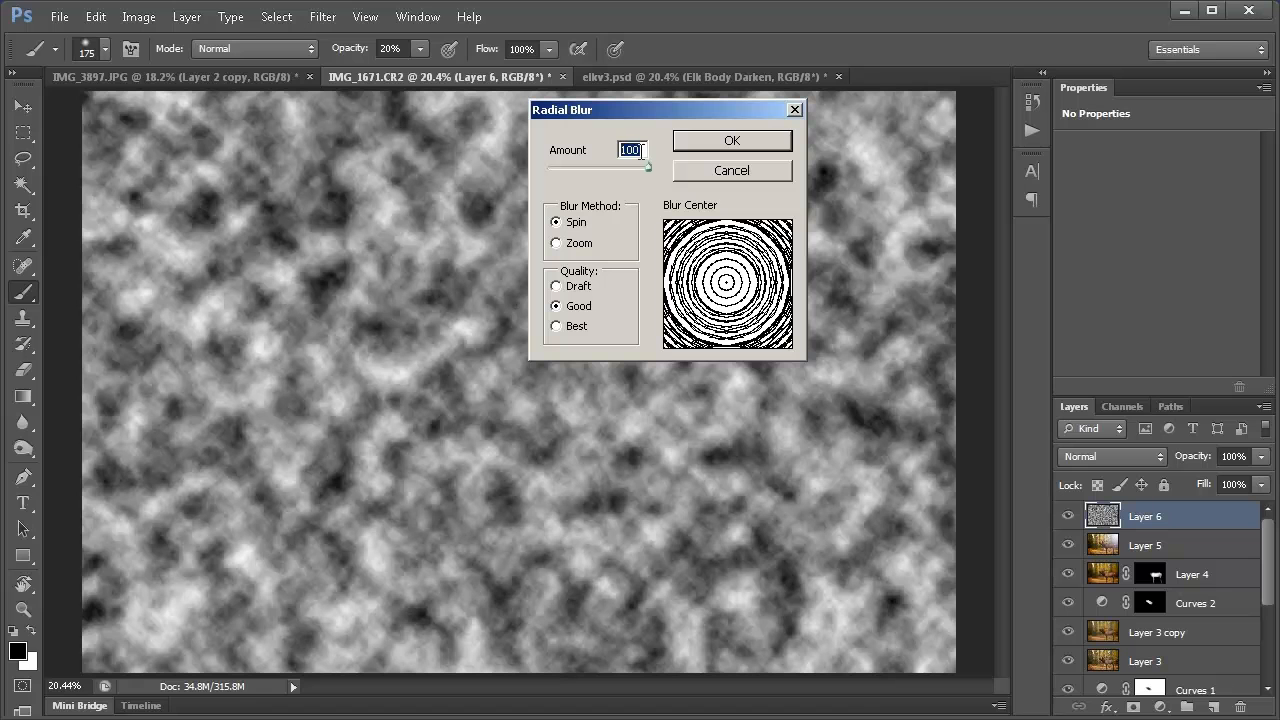
pyautogui.click(556, 244)
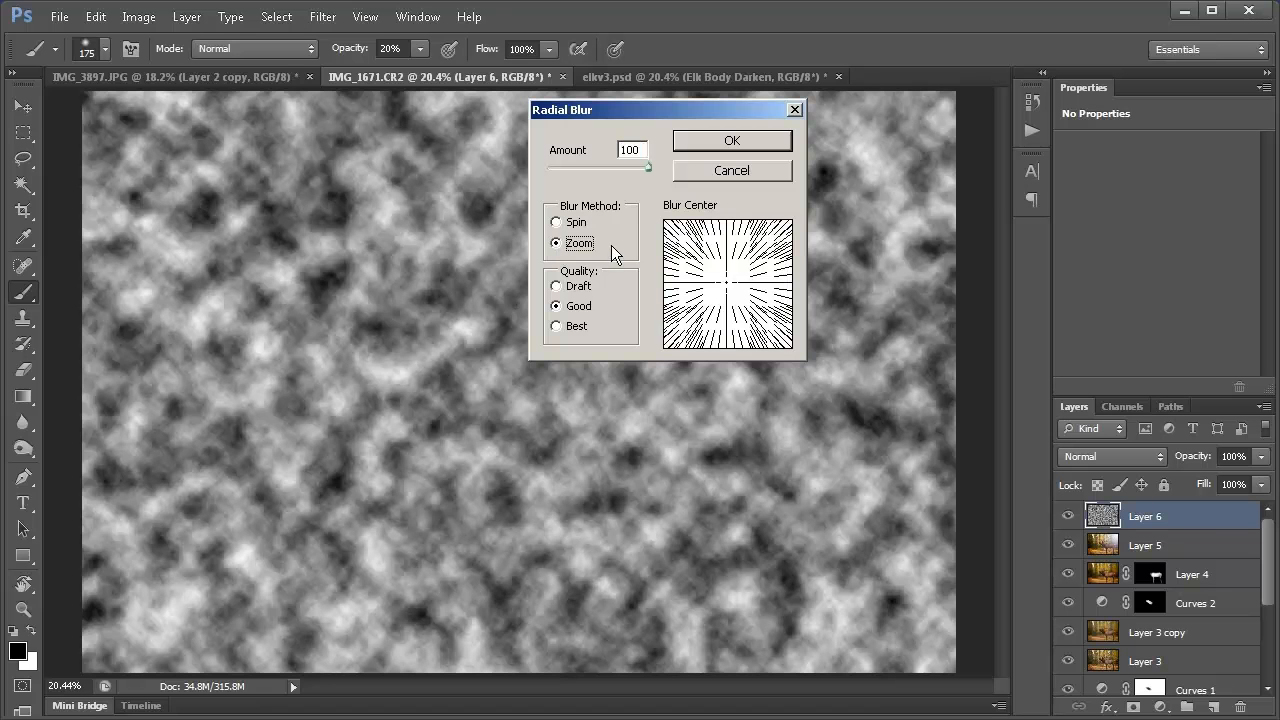
pyautogui.click(724, 139)
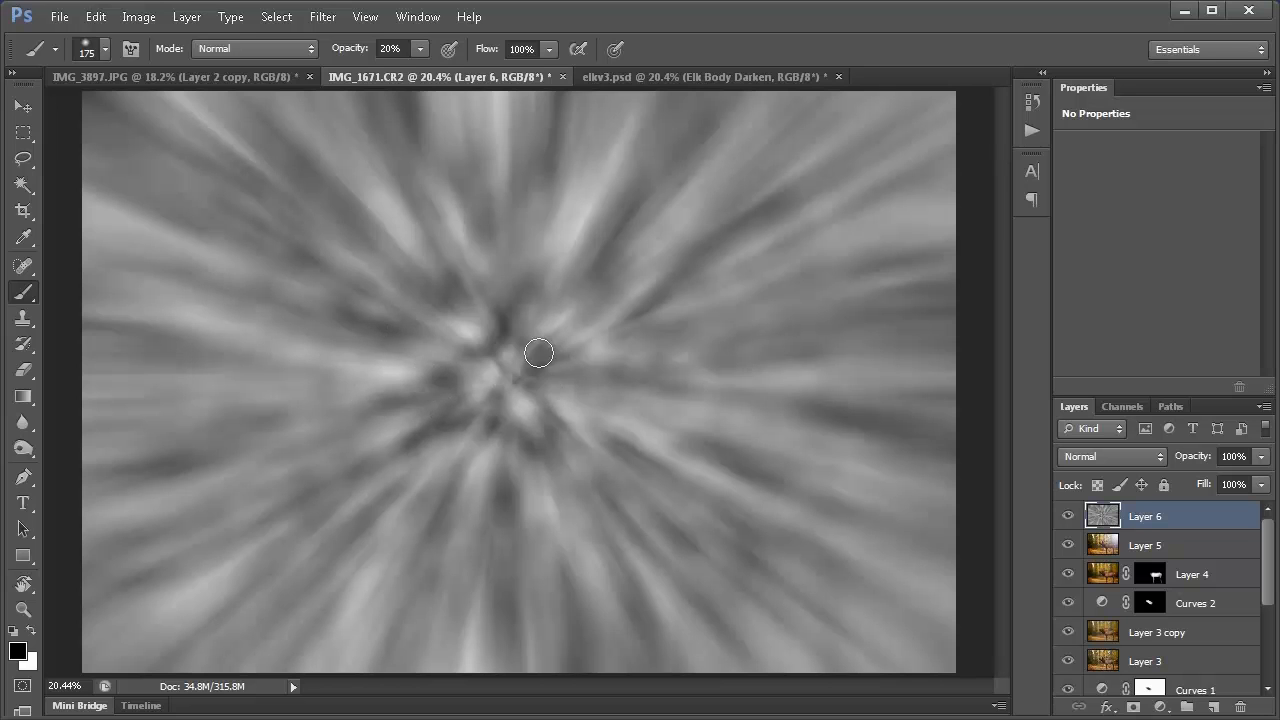
# - Reapply the last Radial Blur to the clouds on Layer 6 four more times to smooth the rays
pyautogui.click(318, 17)
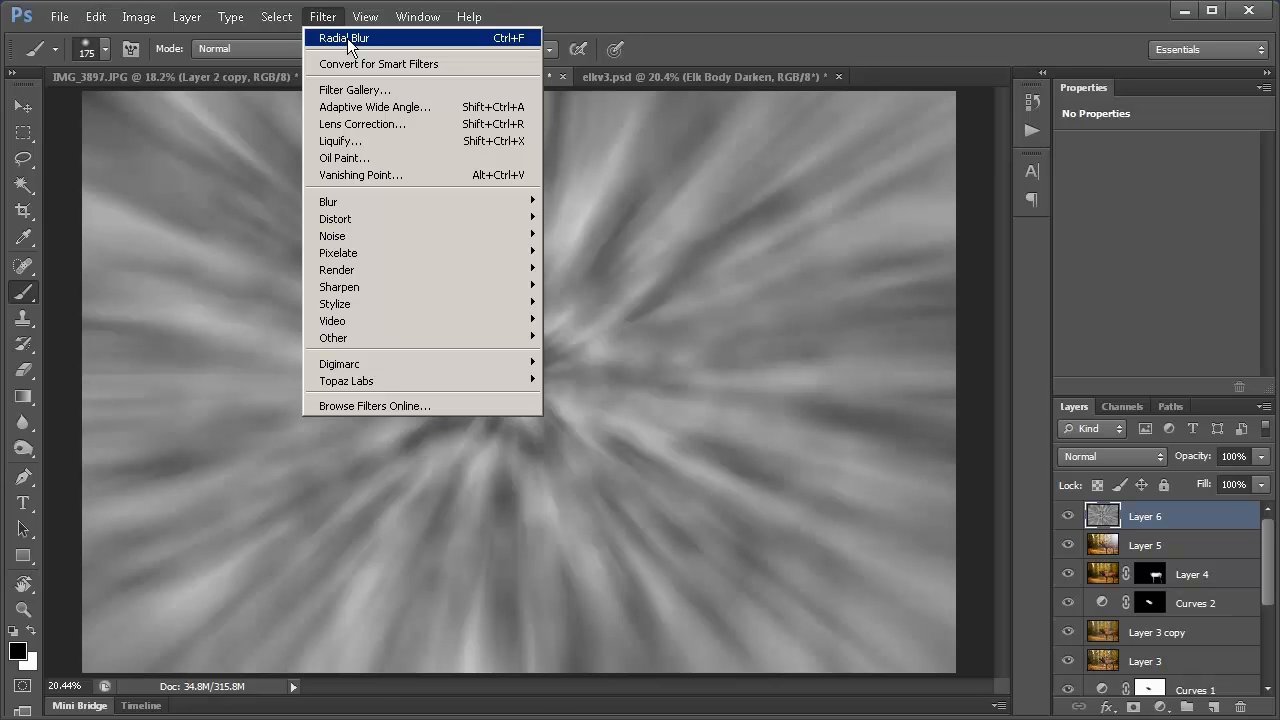
pyautogui.click(347, 38)
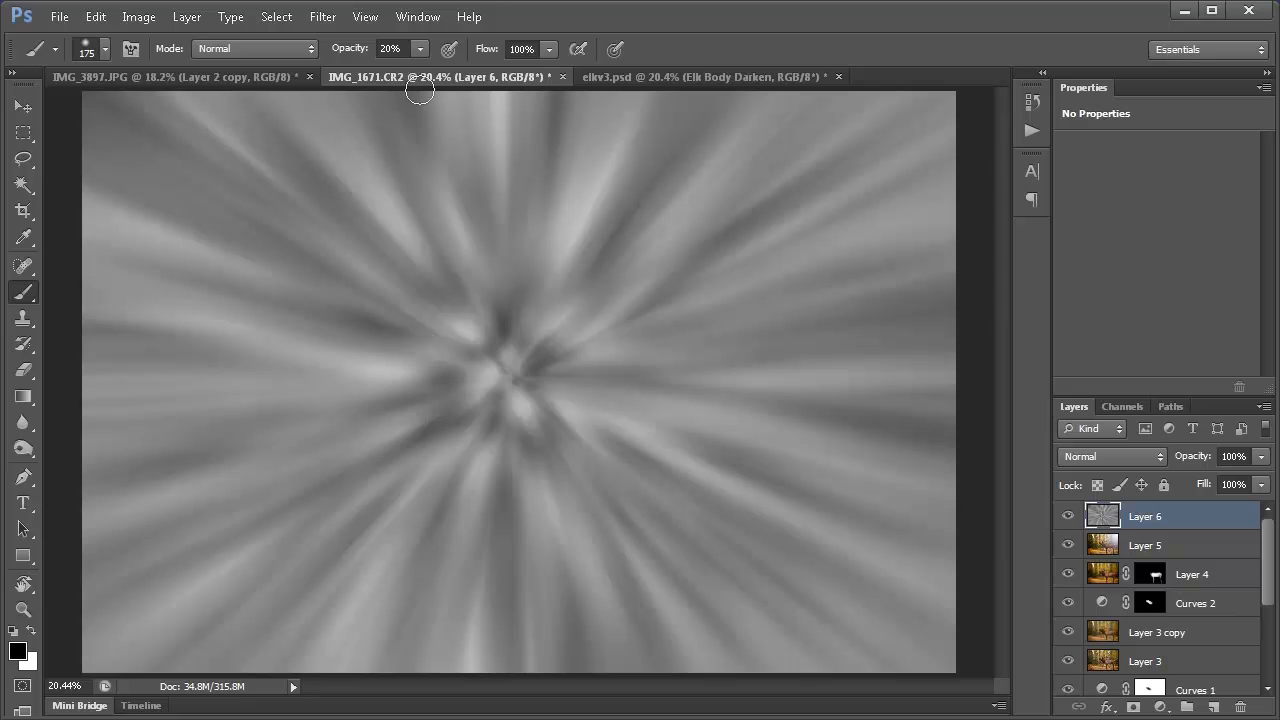
pyautogui.click(325, 20)
pyautogui.click(333, 36)
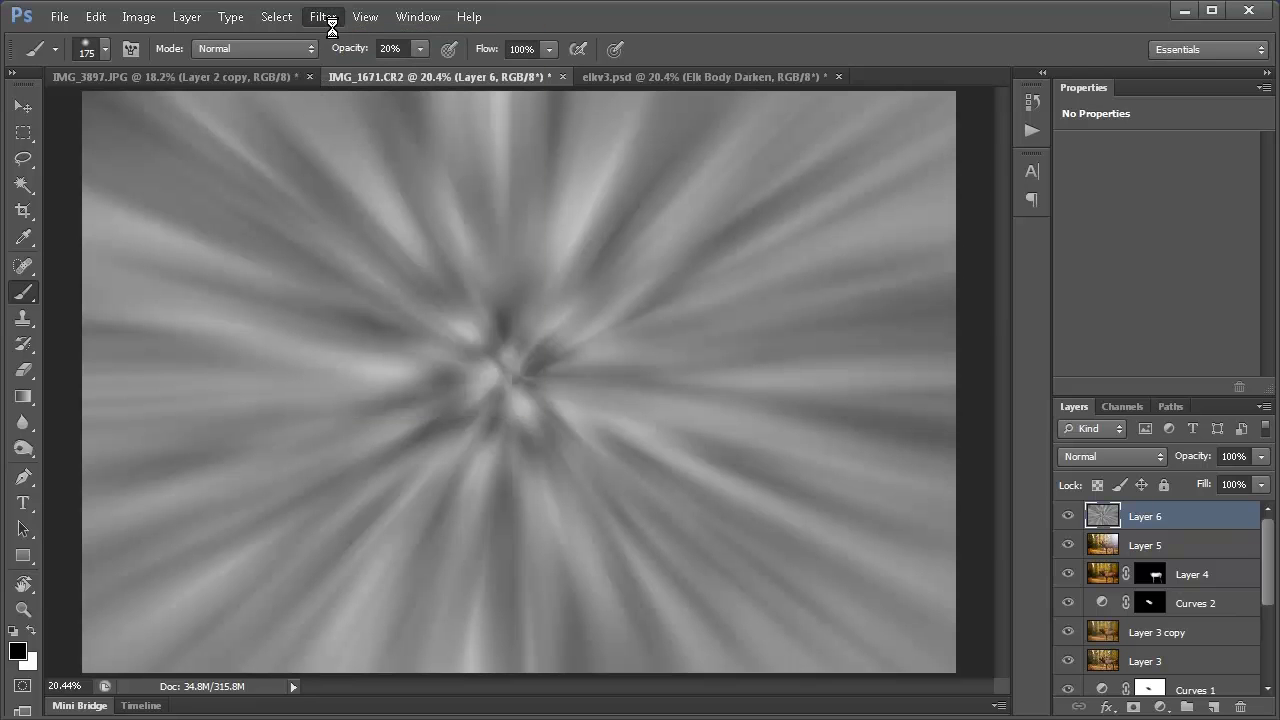
pyautogui.click(332, 27)
pyautogui.click(338, 34)
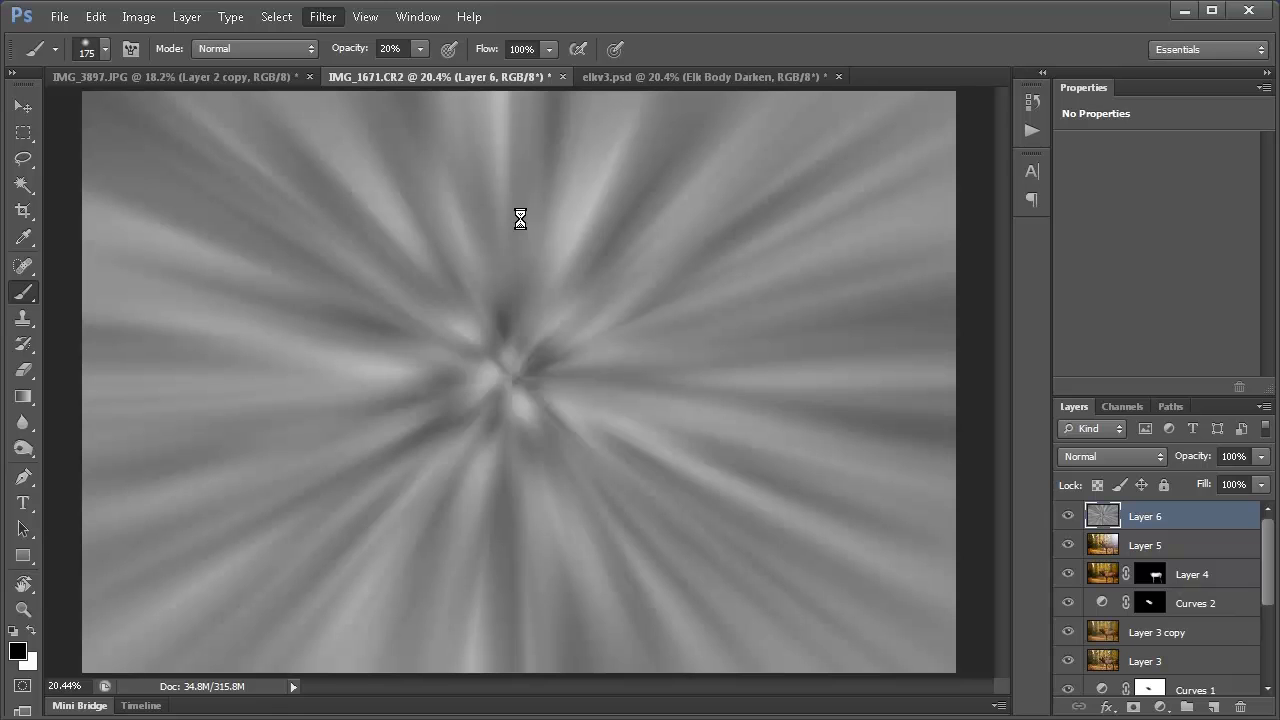
pyautogui.click(329, 19)
pyautogui.click(337, 40)
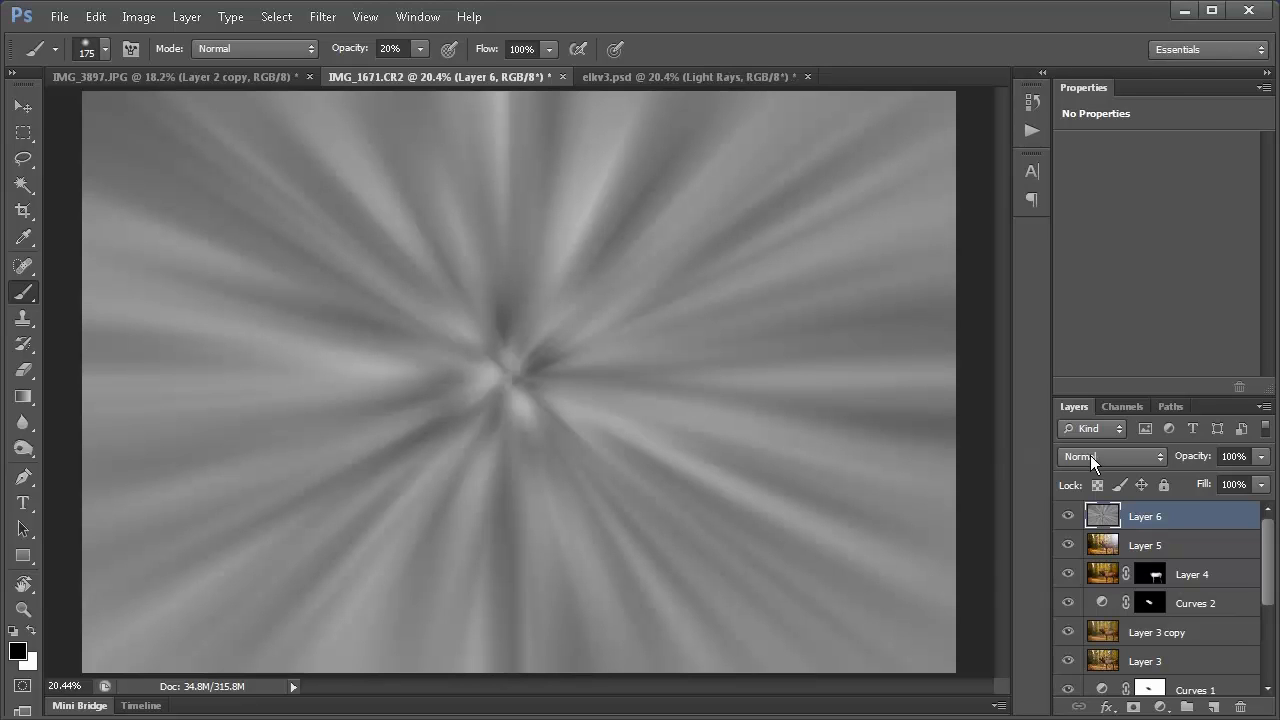
# - Set Layer 6's blending mode to Linear Light and scale its rays up proportionally to about 256.67% with Free Transform
pyautogui.click(1092, 456)
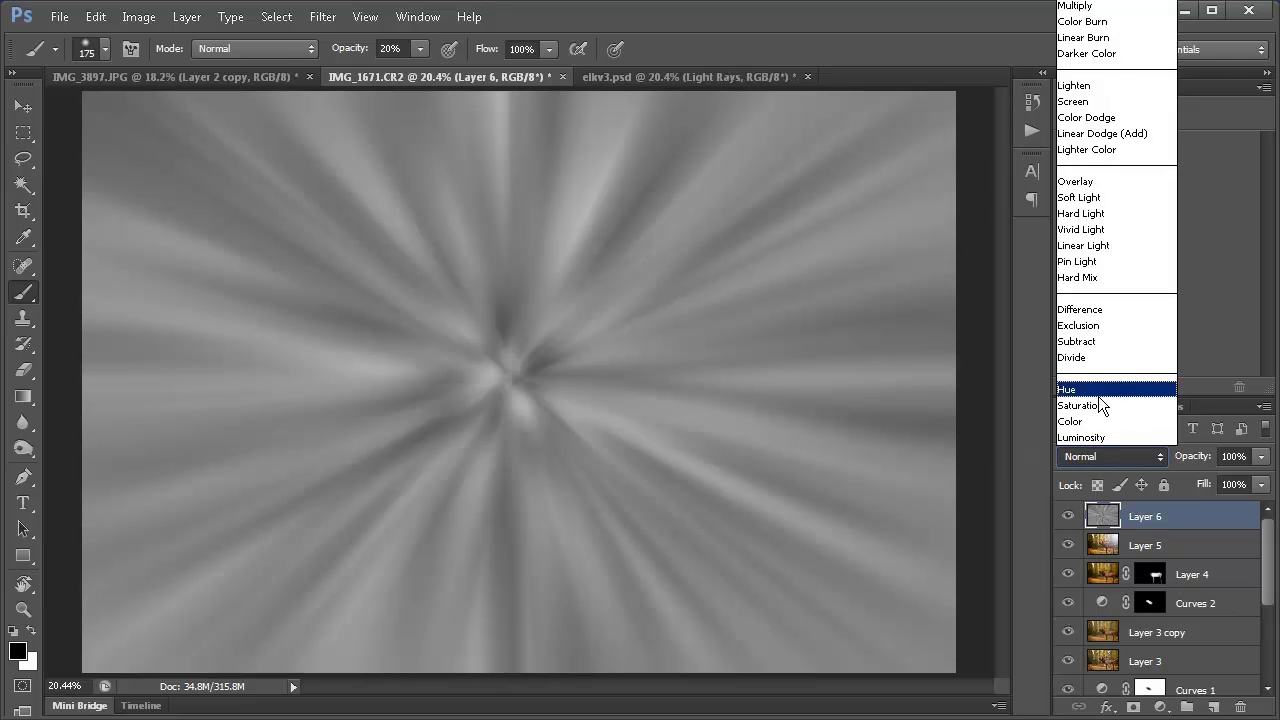
pyautogui.click(1114, 248)
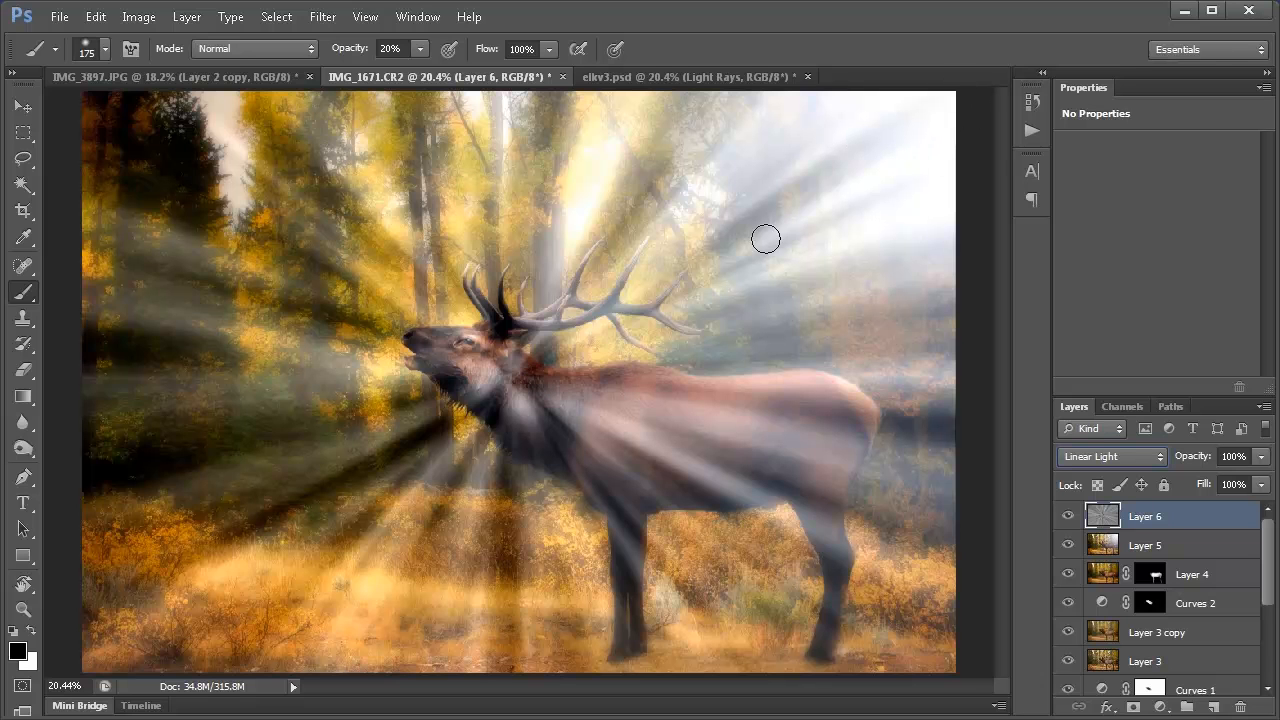
pyautogui.scroll(-2, 515, 367)
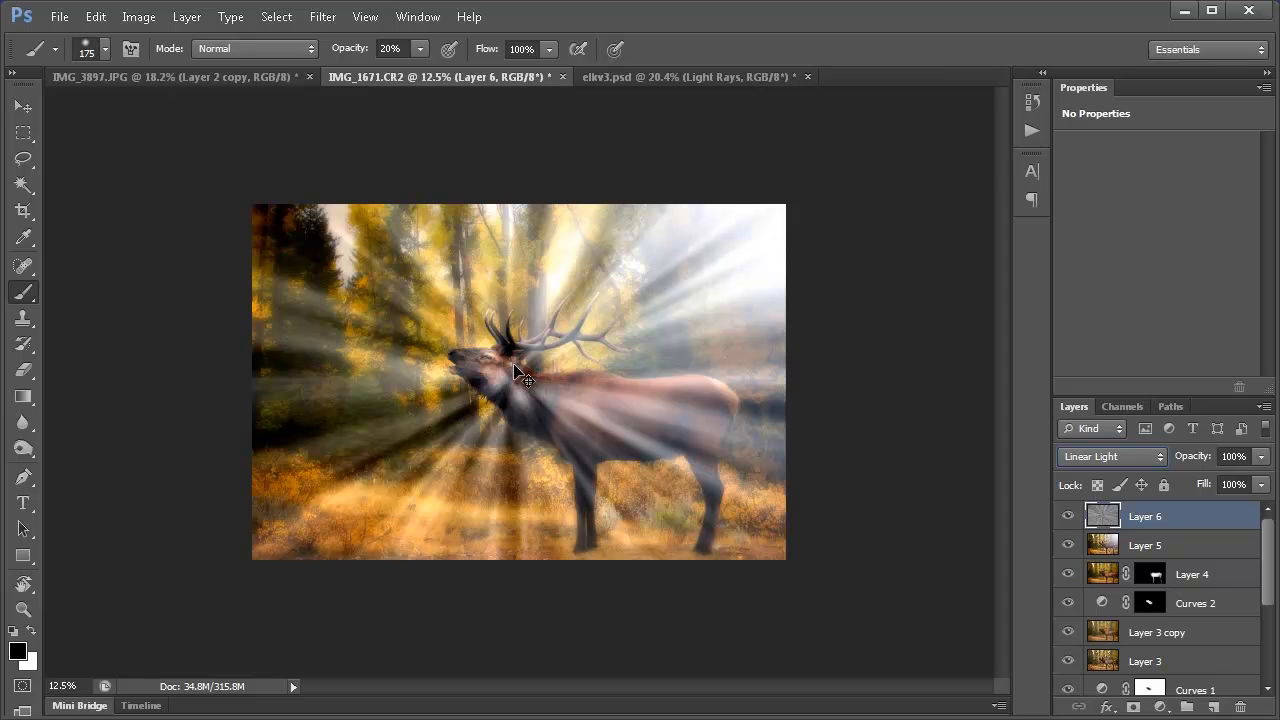
pyautogui.hotkey('ctrl', 't')
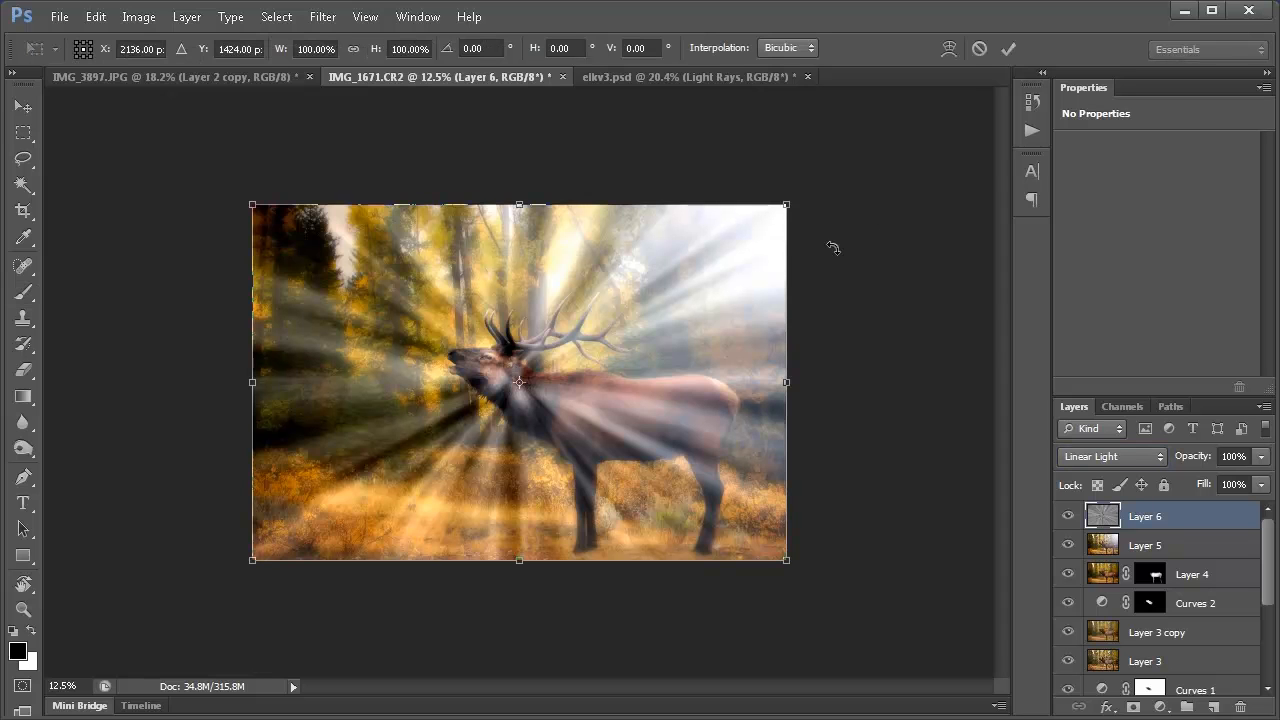
pyautogui.scroll(-1, 833, 247)
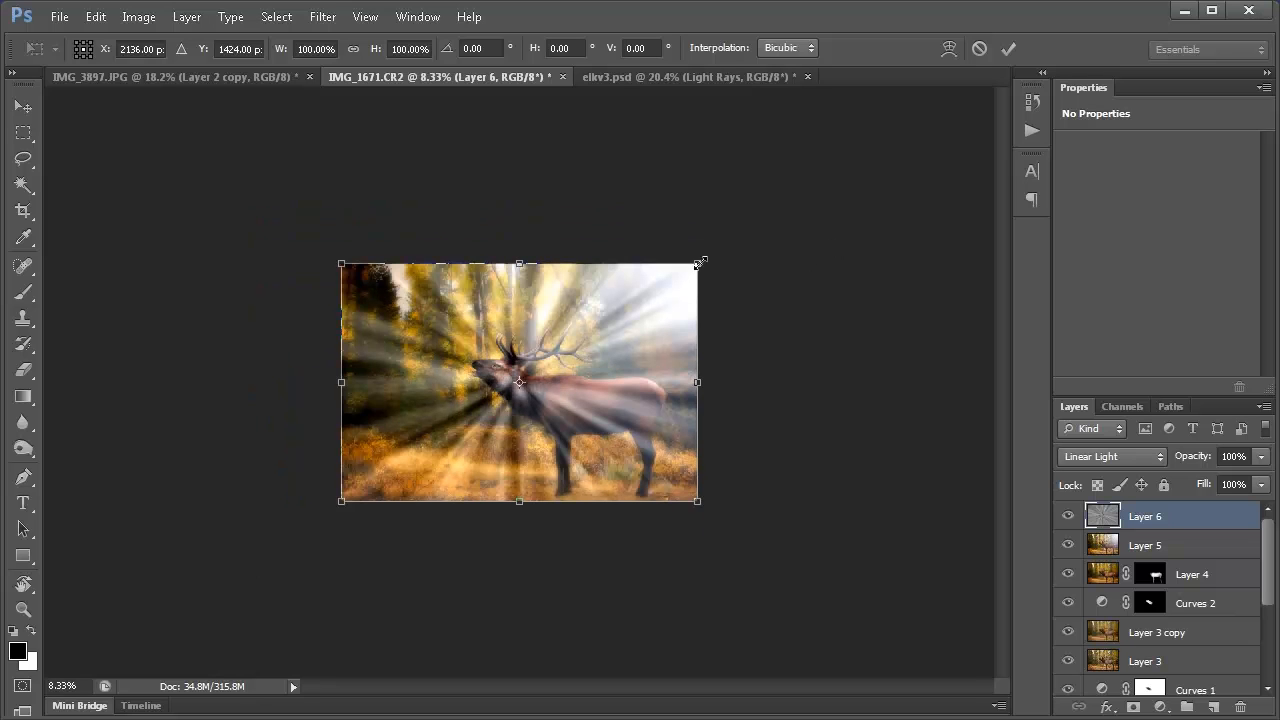
pyautogui.moveTo(698, 265); pyautogui.dragTo(1273, 72)
pyautogui.moveTo(341, 501); pyautogui.dragTo(244, 566)
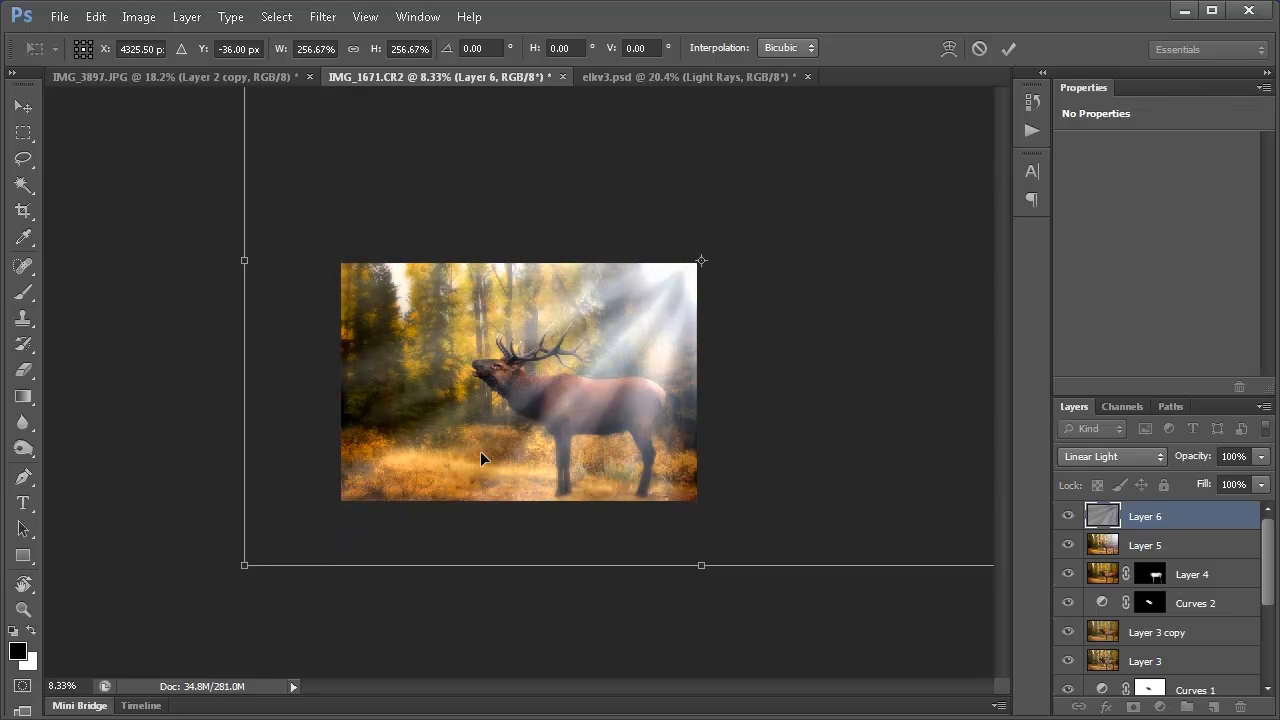
# - Move the rays' origin to just outside the image's upper-right corner, rotate them about 2.29°, apply the transform, and compare without Layer 6
pyautogui.moveTo(527, 414); pyautogui.dragTo(566, 380)
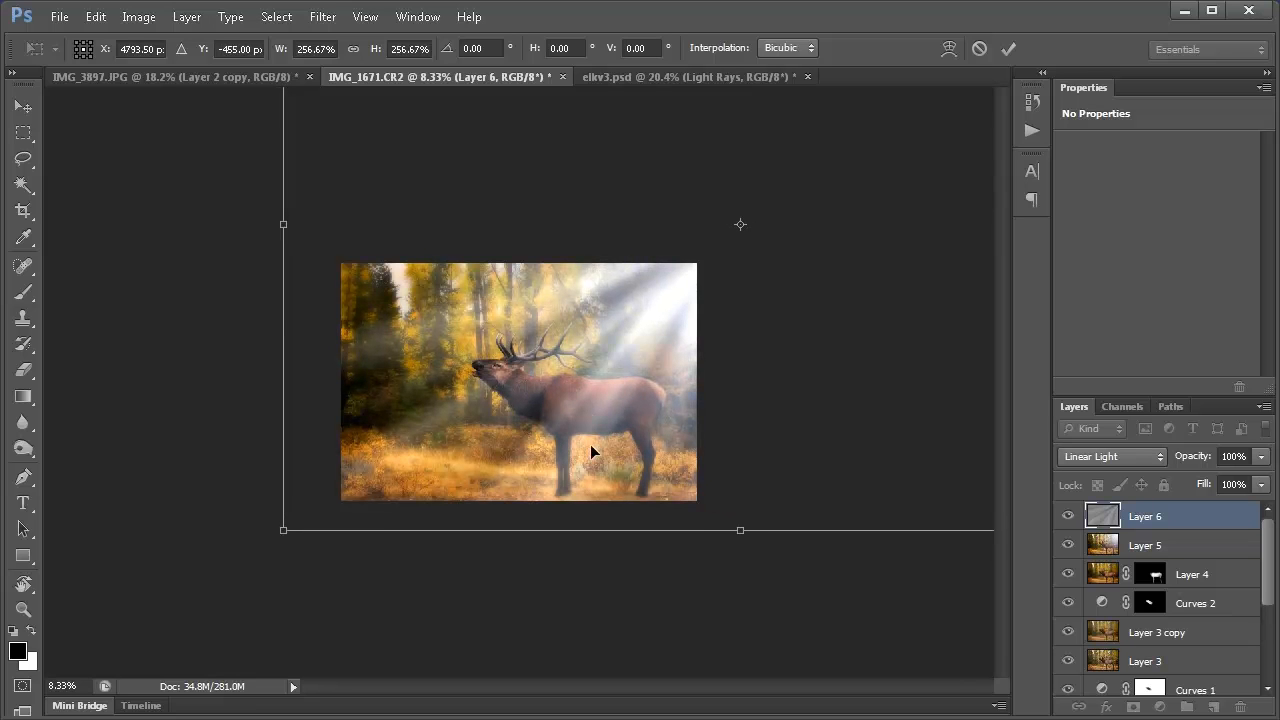
pyautogui.moveTo(538, 432); pyautogui.dragTo(509, 442)
pyautogui.moveTo(226, 551); pyautogui.dragTo(150, 580)
pyautogui.moveTo(648, 424)
pyautogui.mouseDown()
pyautogui.moveTo(634, 443)
pyautogui.moveTo(638, 431)
pyautogui.mouseUp()
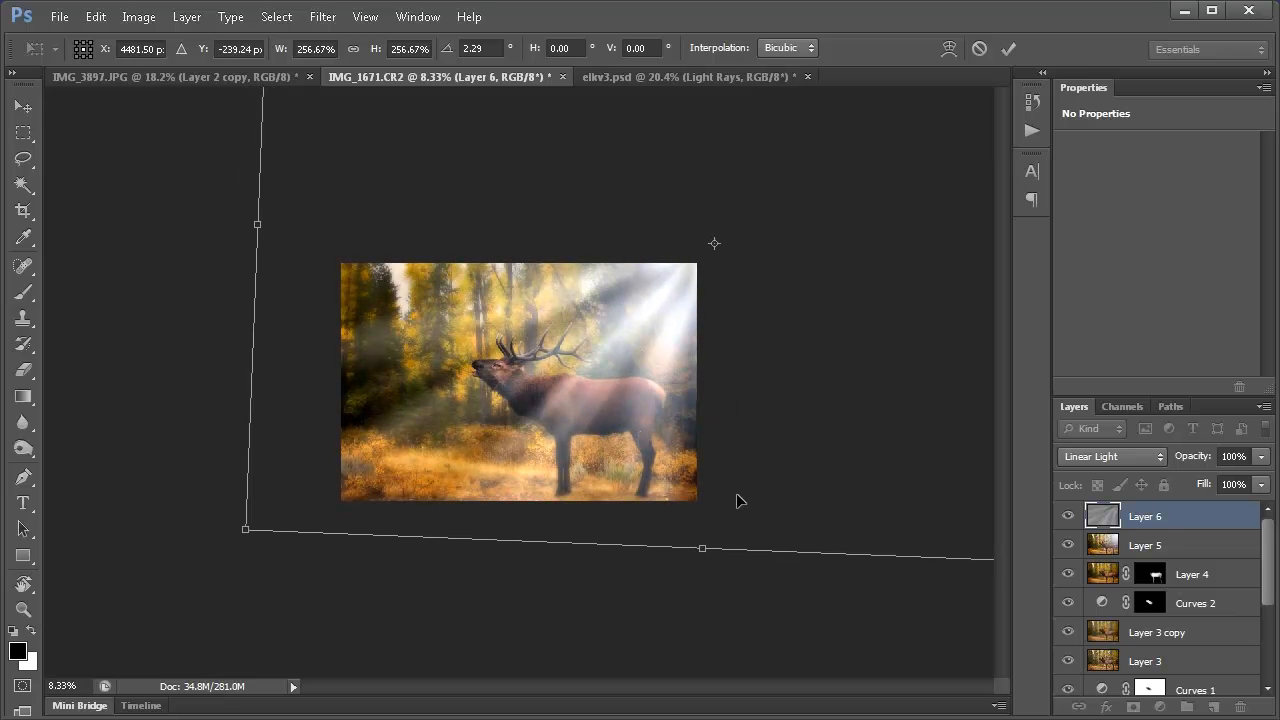
pyautogui.press('b')
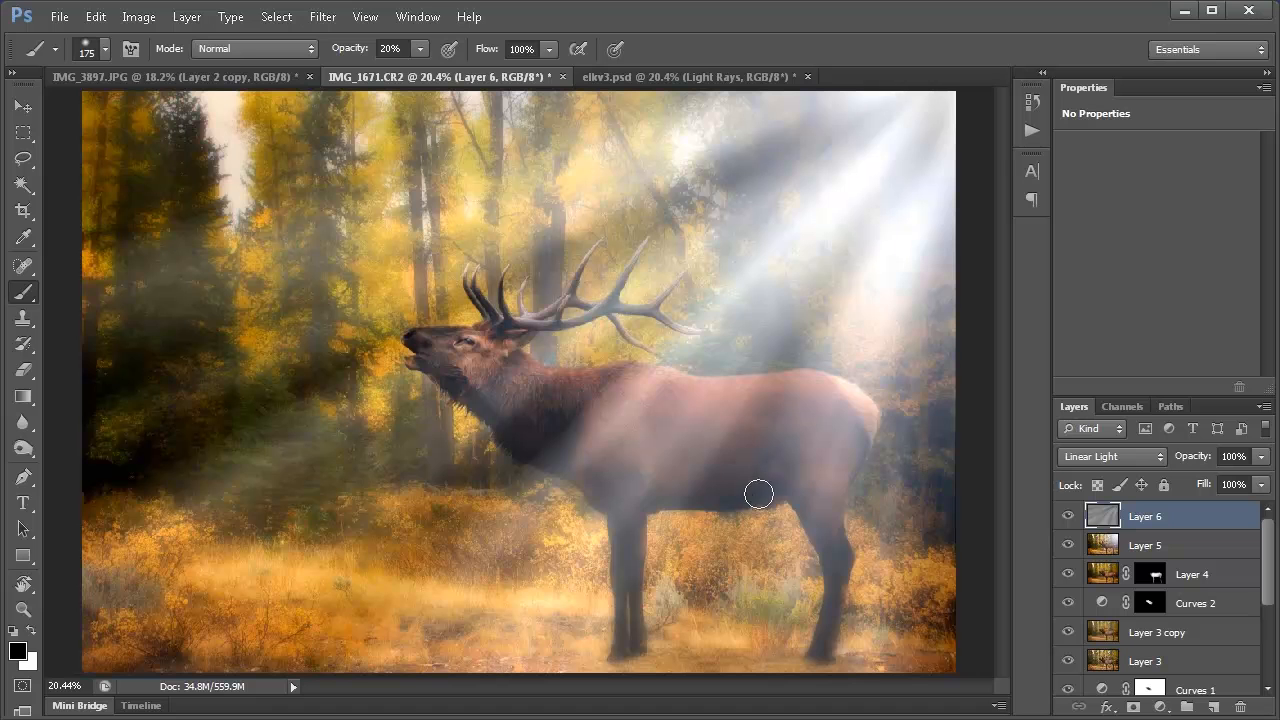
pyautogui.click(1068, 518)
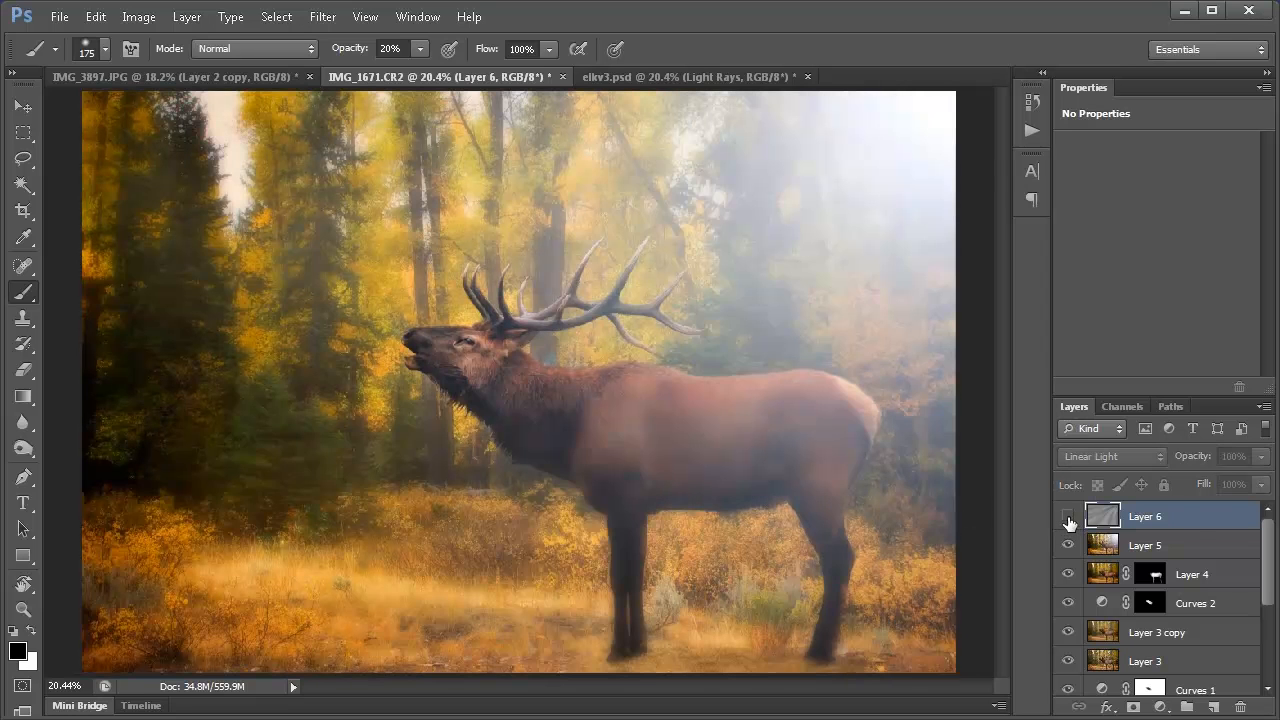
pyautogui.click(1068, 519)
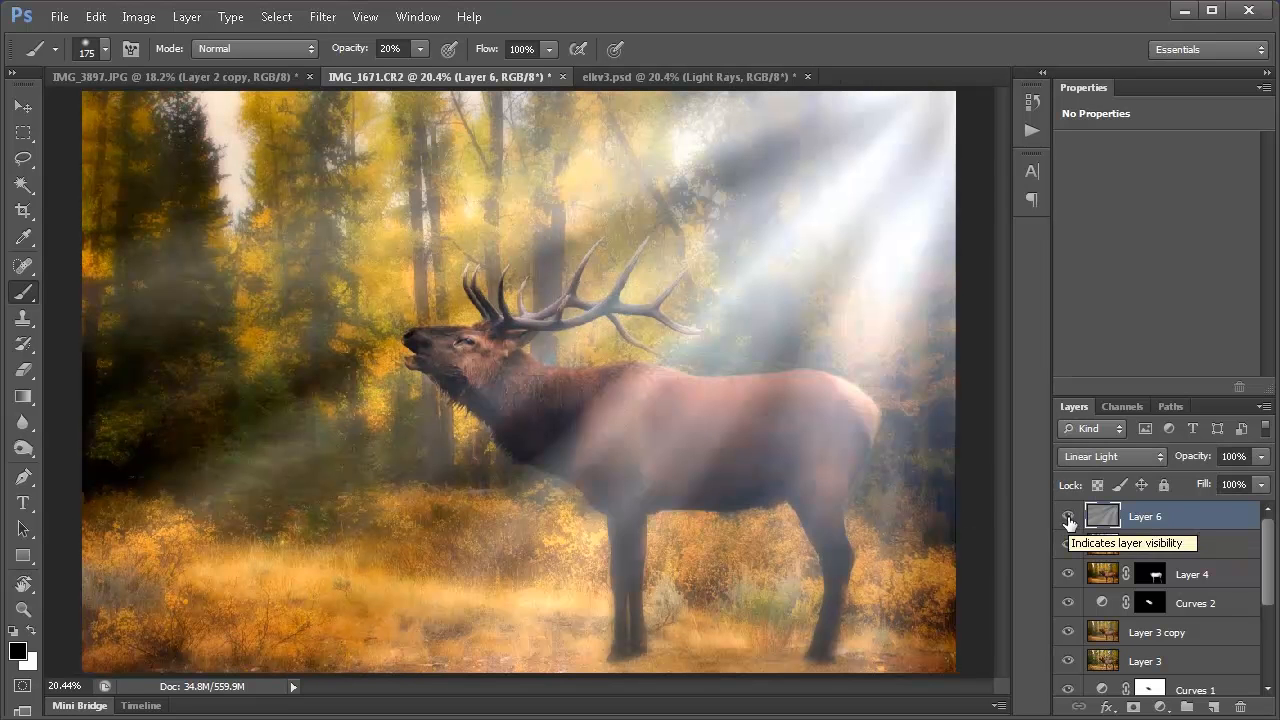
# - Add a white layer mask to Layer 6 and set the Gradient tool to the Foreground to Background preset
pyautogui.click(1133, 707)
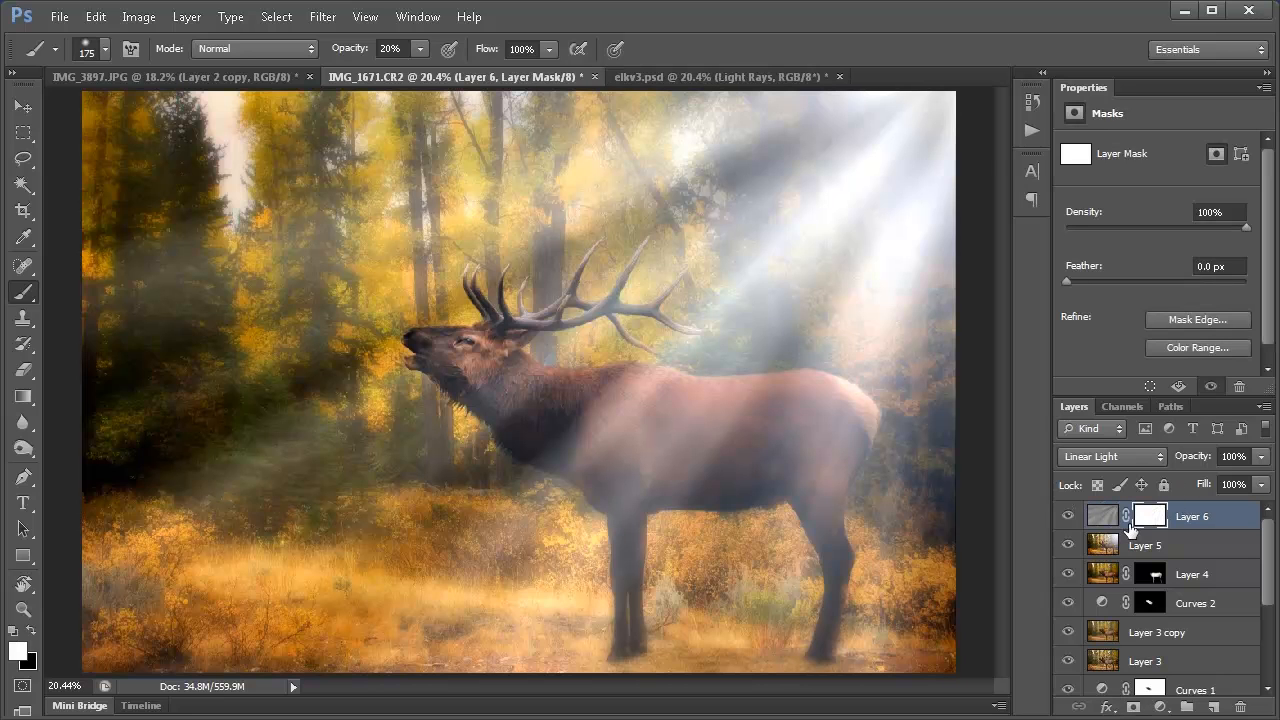
pyautogui.click(21, 398)
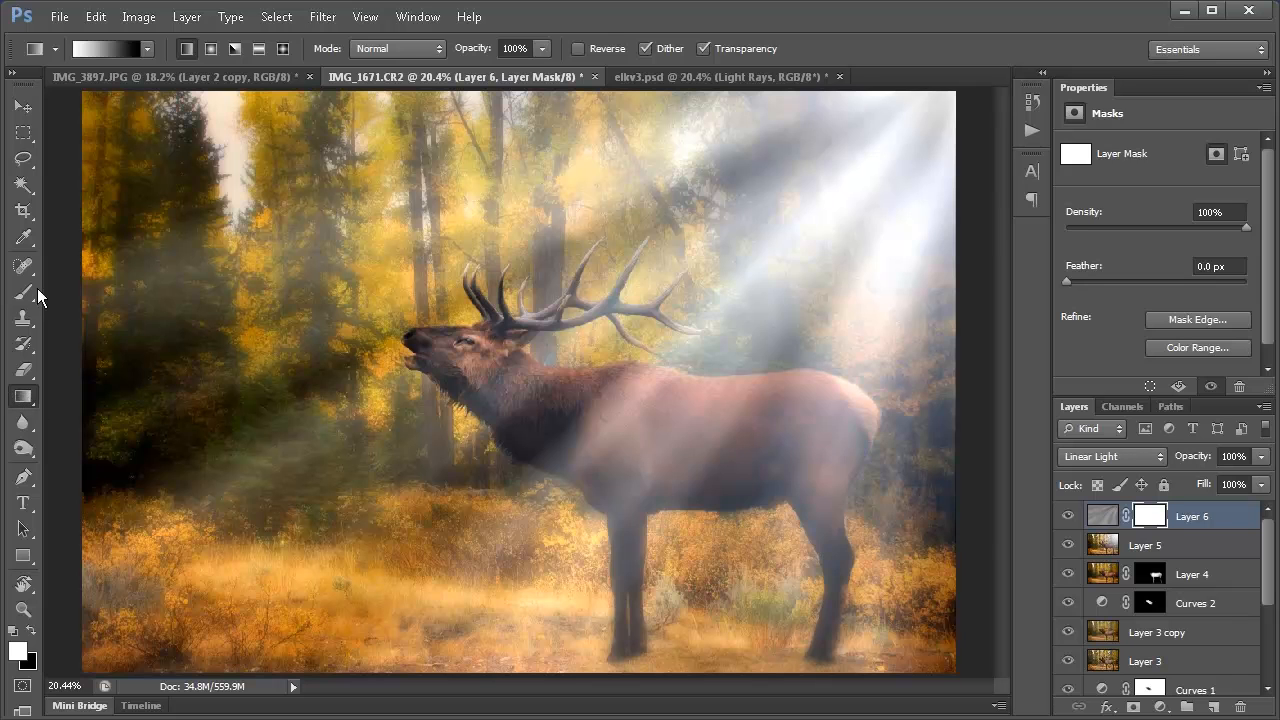
pyautogui.click(118, 50)
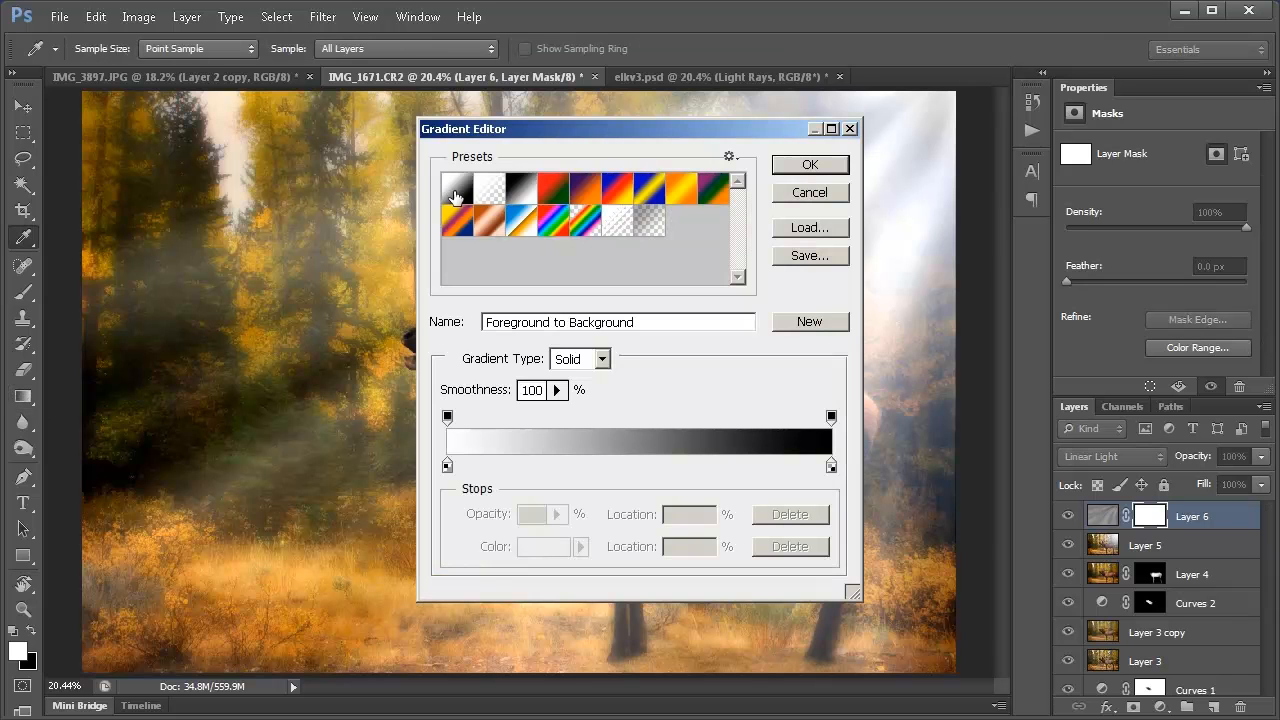
pyautogui.click(810, 165)
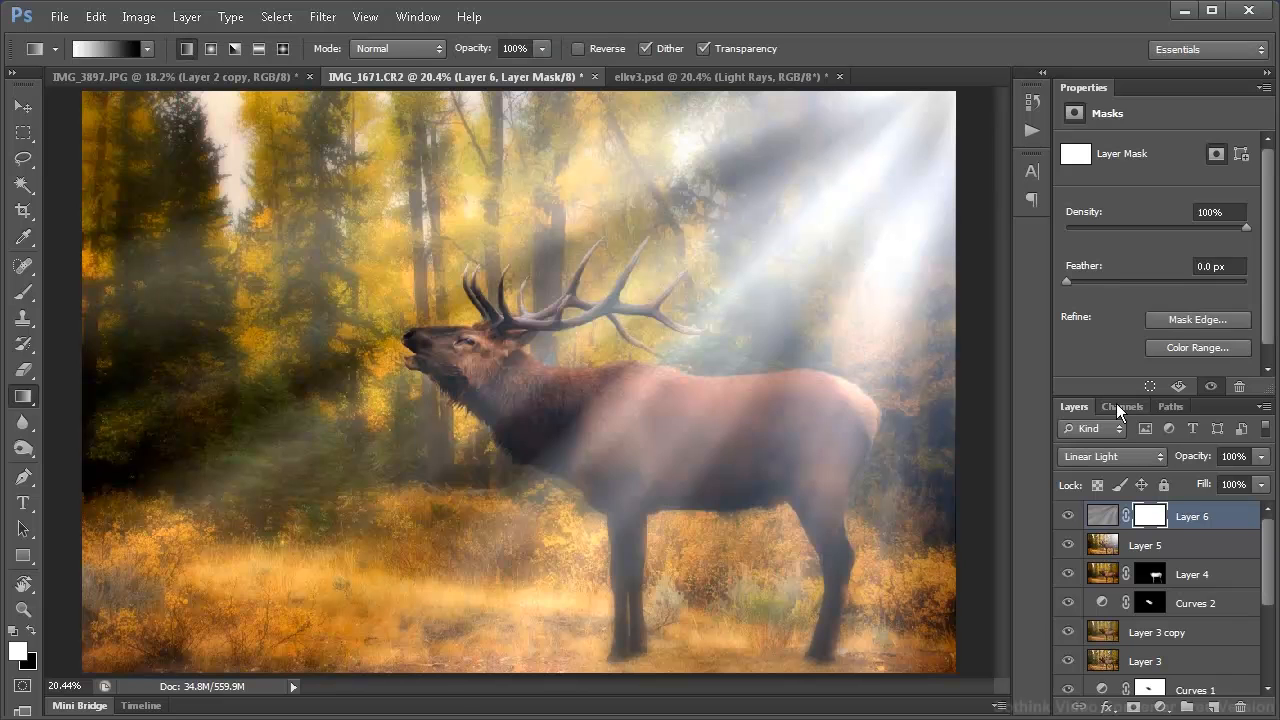
# - Try a white-to-black gradient on Layer 6's mask from the photo's lower-left area to the elk's neck, and compare
pyautogui.moveTo(178, 612); pyautogui.dragTo(551, 357)
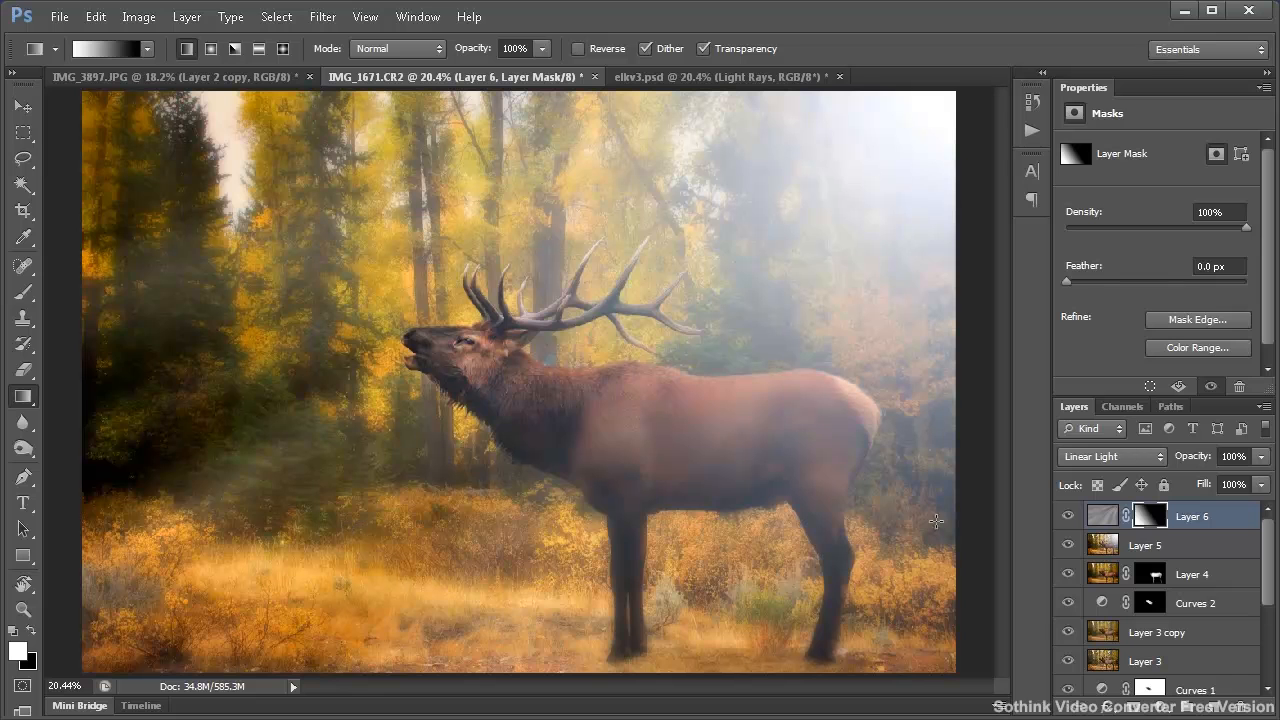
pyautogui.click(1068, 516)
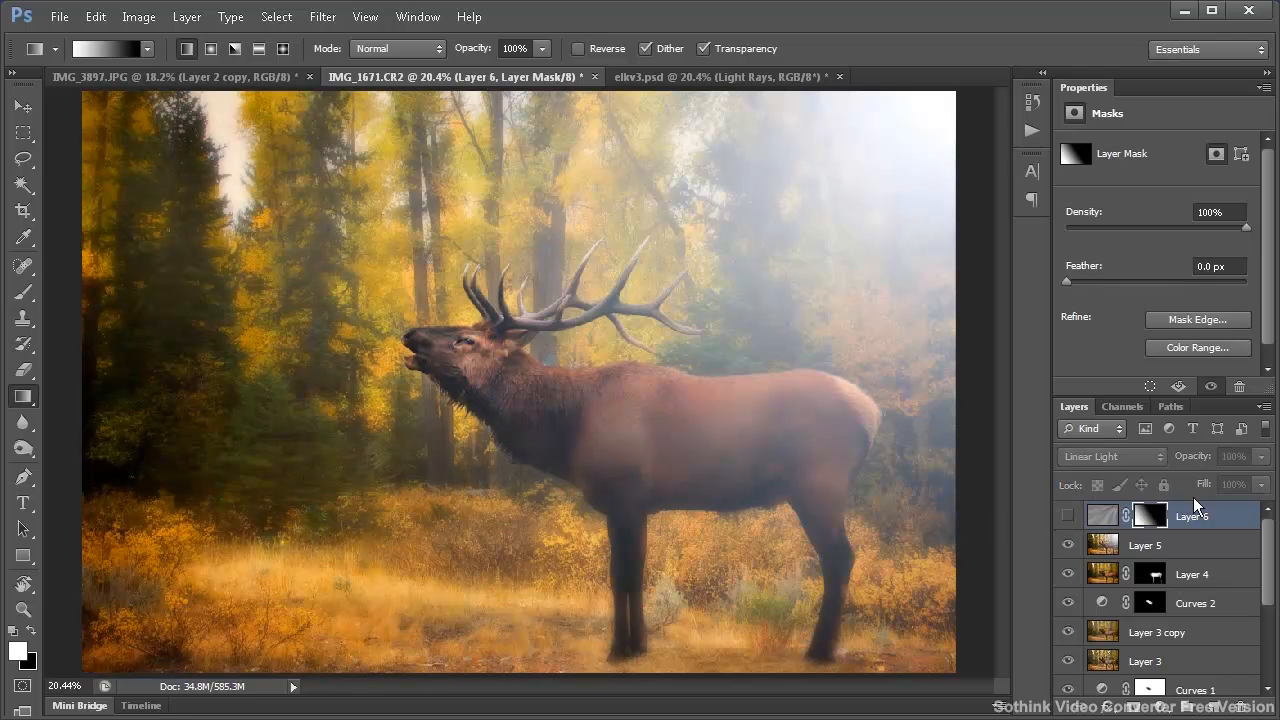
pyautogui.click(1068, 516)
# - Redraw the gradient on Layer 6's mask toward the photo's lower-left corner so the rays fade only there, and compare
pyautogui.moveTo(450, 385); pyautogui.dragTo(208, 546)
pyautogui.moveTo(376, 439); pyautogui.dragTo(124, 628)
pyautogui.moveTo(390, 424); pyautogui.dragTo(74, 644)
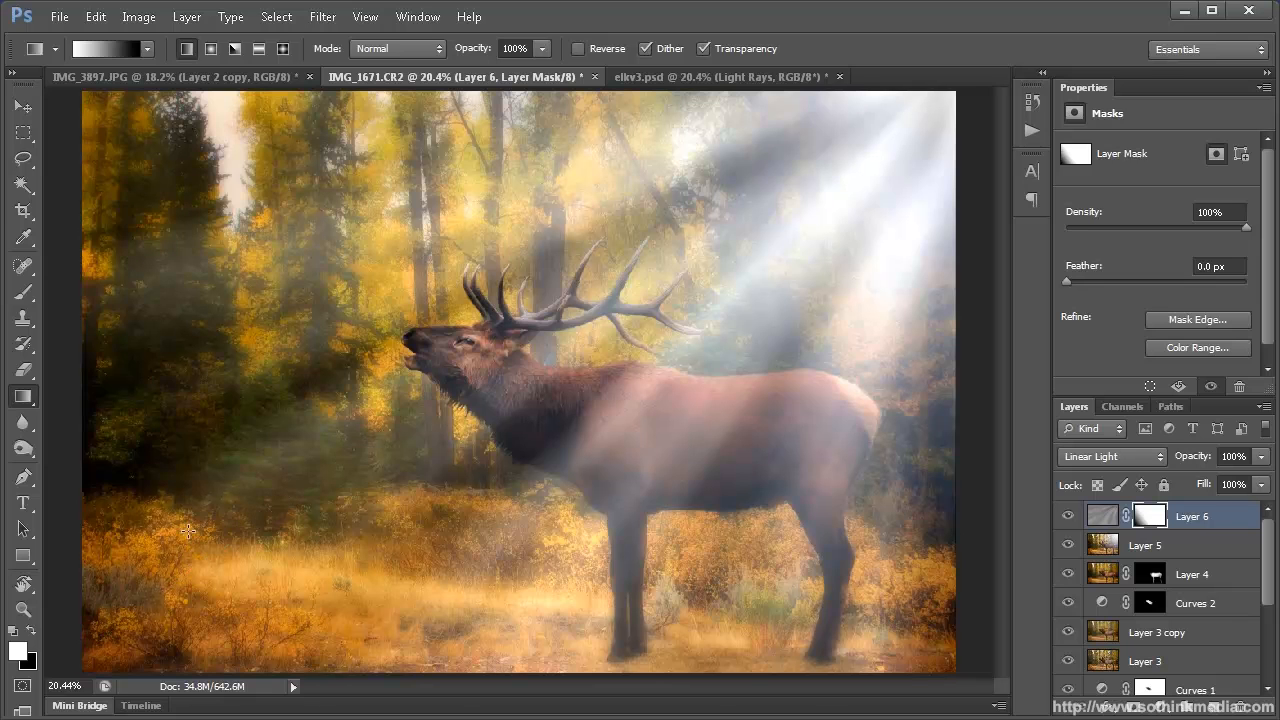
pyautogui.moveTo(340, 455); pyautogui.dragTo(22, 606)
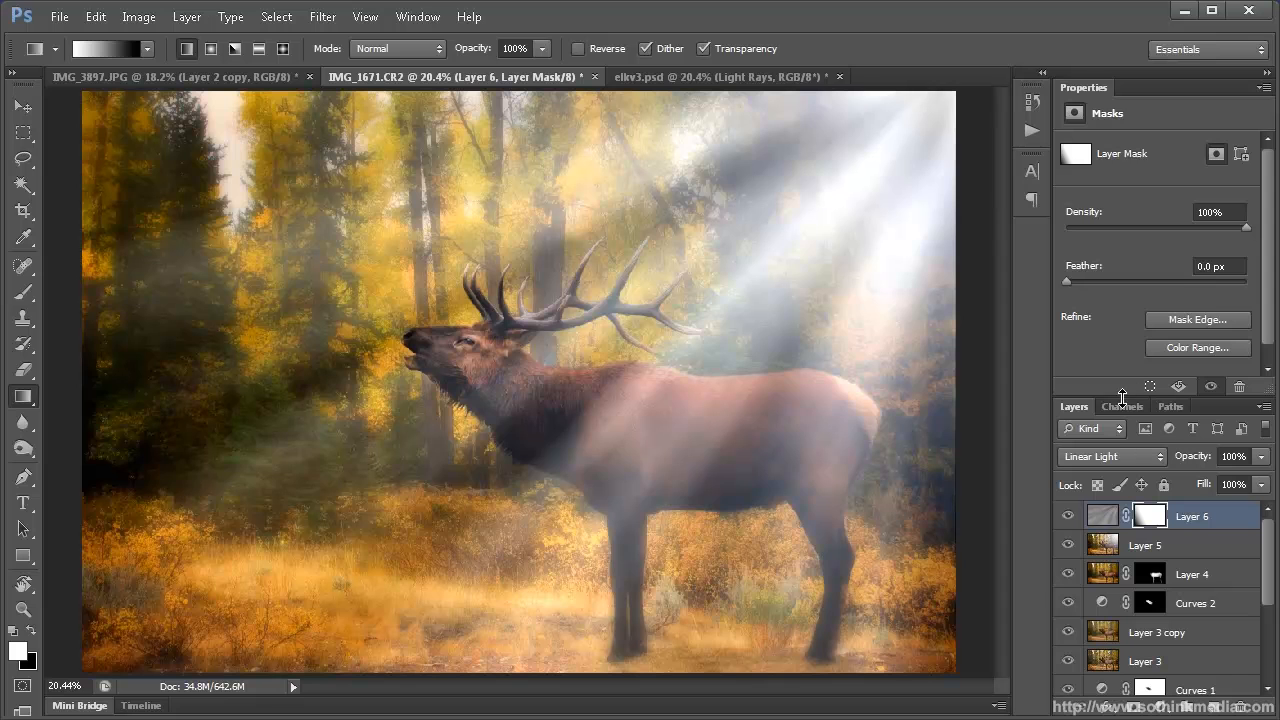
pyautogui.click(1066, 517)
pyautogui.click(1066, 517)
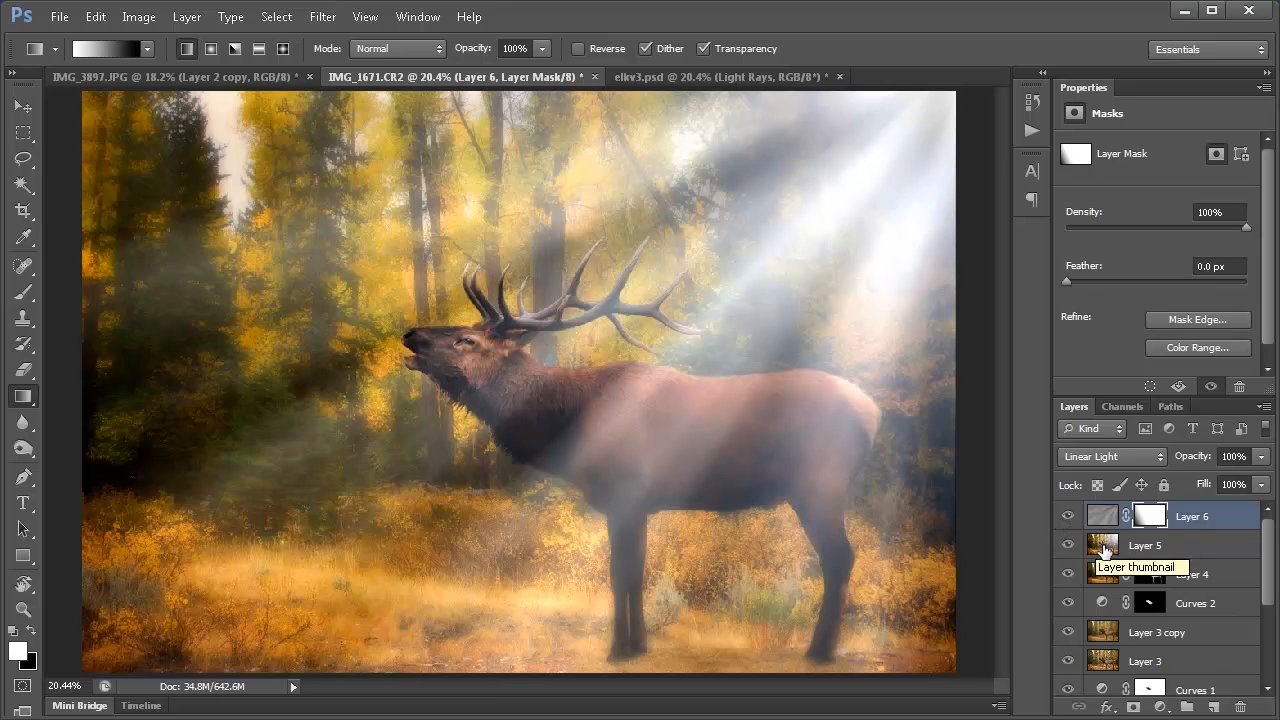
# - Duplicate Layer 5 and place the copy above Layer 6, keeping Layer 6 visible
pyautogui.click(1105, 550)
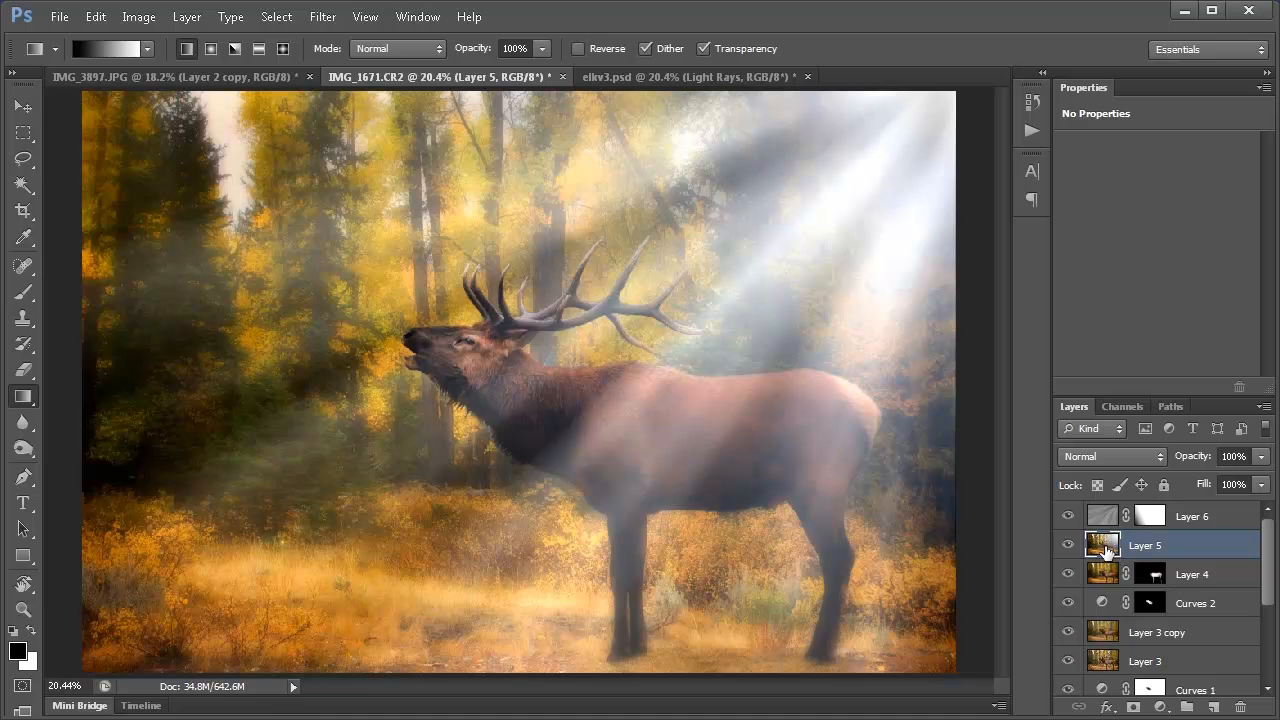
pyautogui.click(1068, 516)
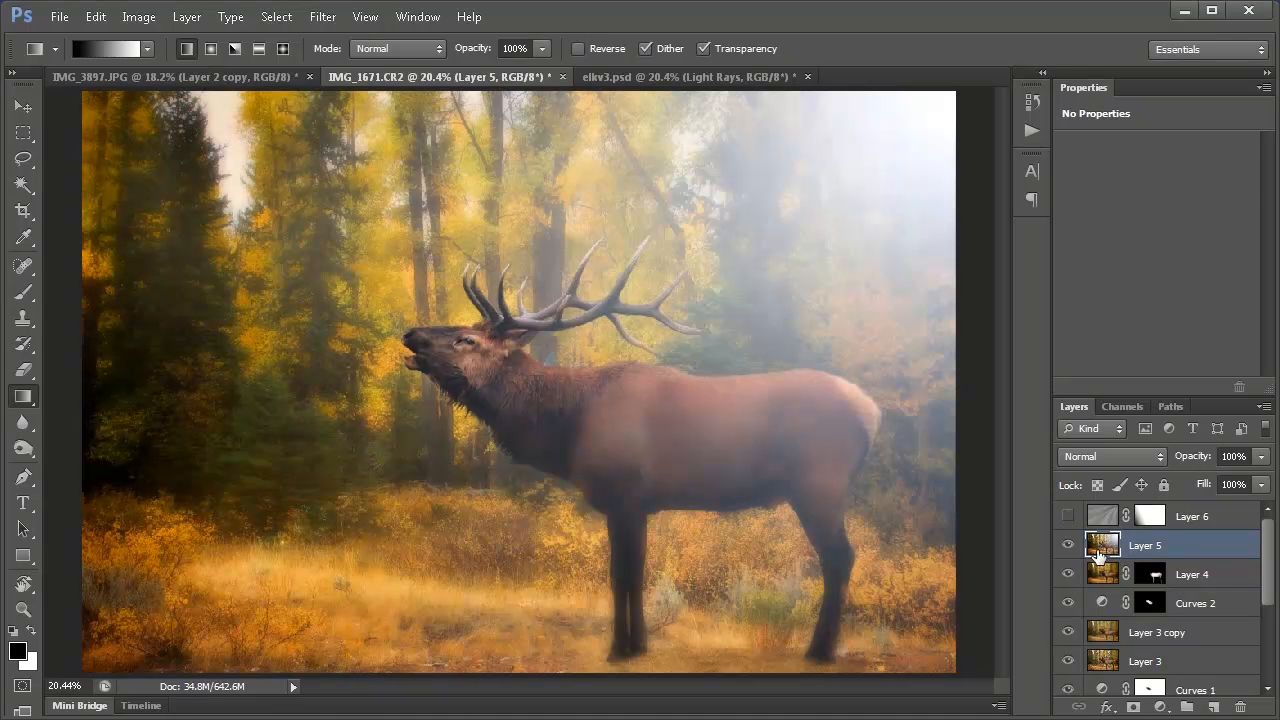
pyautogui.hotkey('ctrl', 'j')
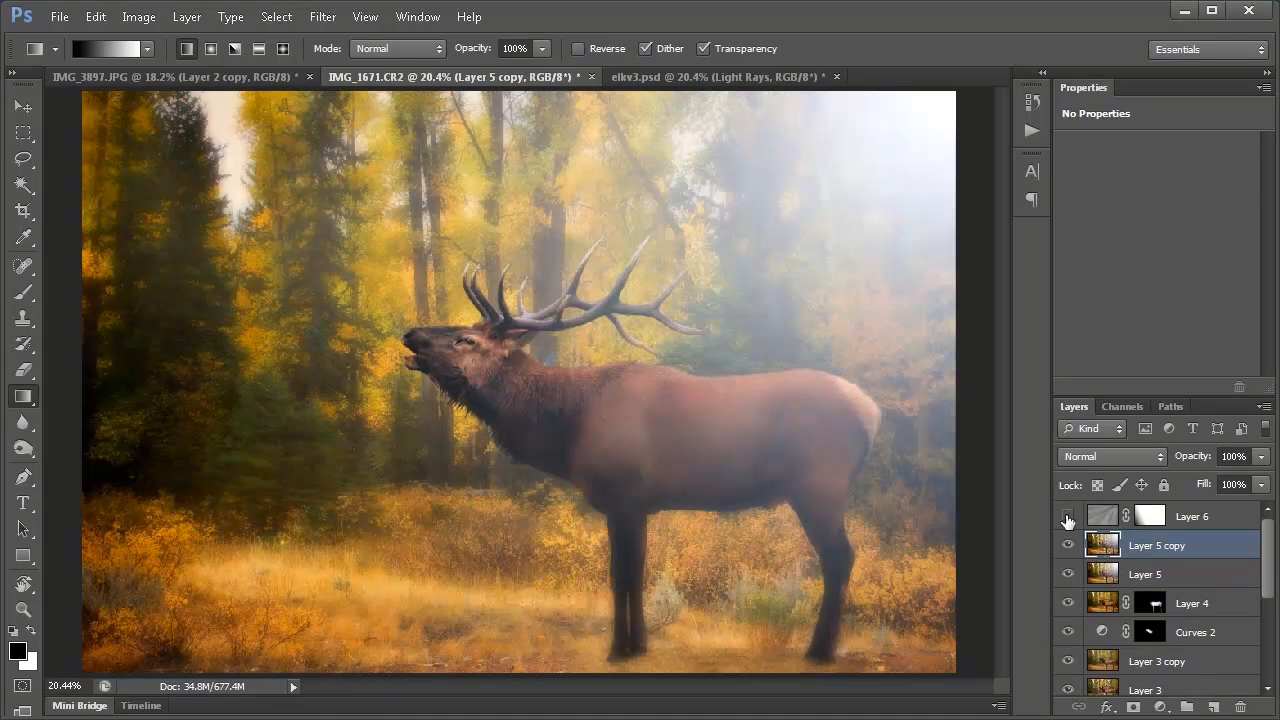
pyautogui.click(1068, 516)
pyautogui.moveTo(1102, 548); pyautogui.dragTo(1102, 514)
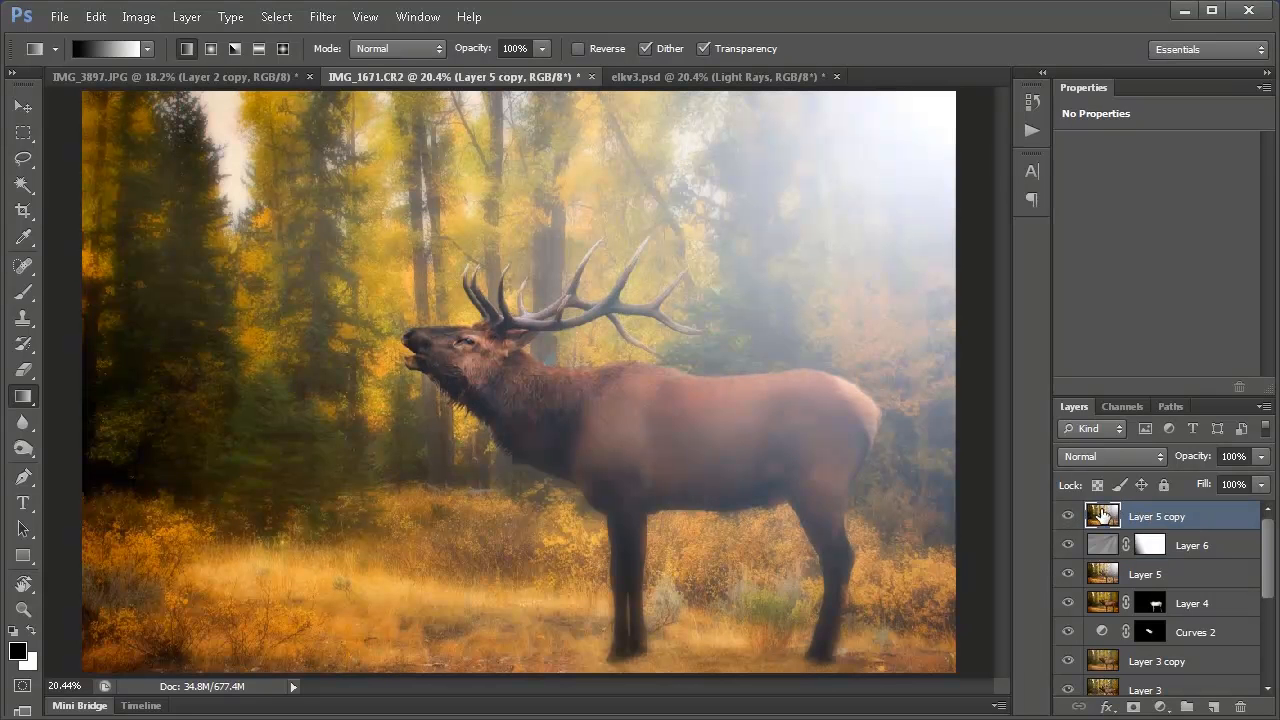
# - Check the image without Layer 5 copy, and set that layer's blending mode to Lighten
pyautogui.click(1068, 516)
pyautogui.click(1068, 516)
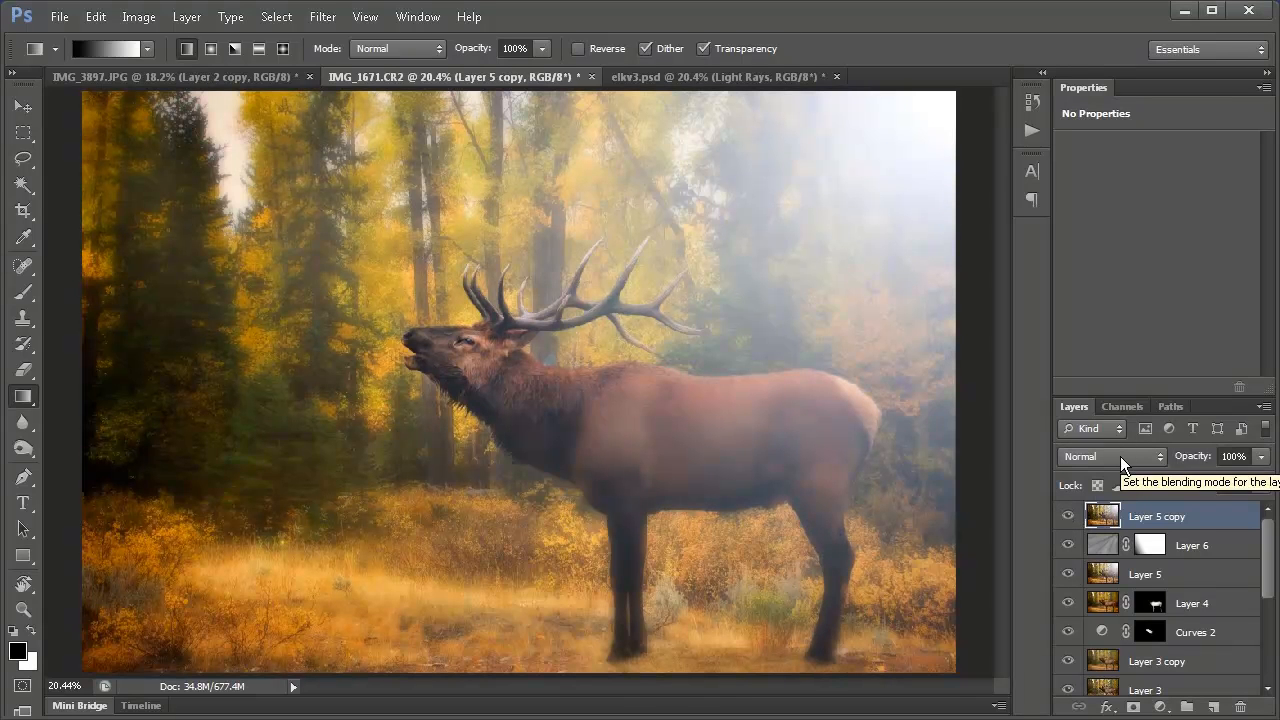
pyautogui.click(1120, 456)
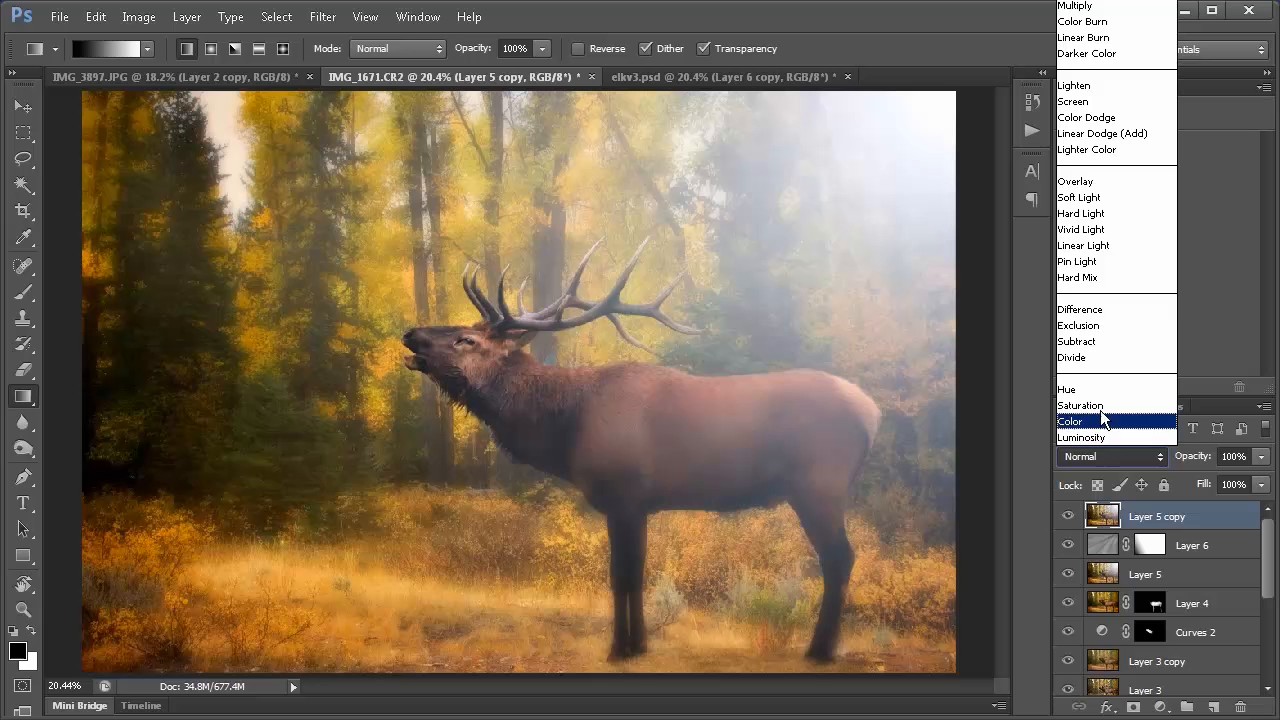
pyautogui.click(1114, 88)
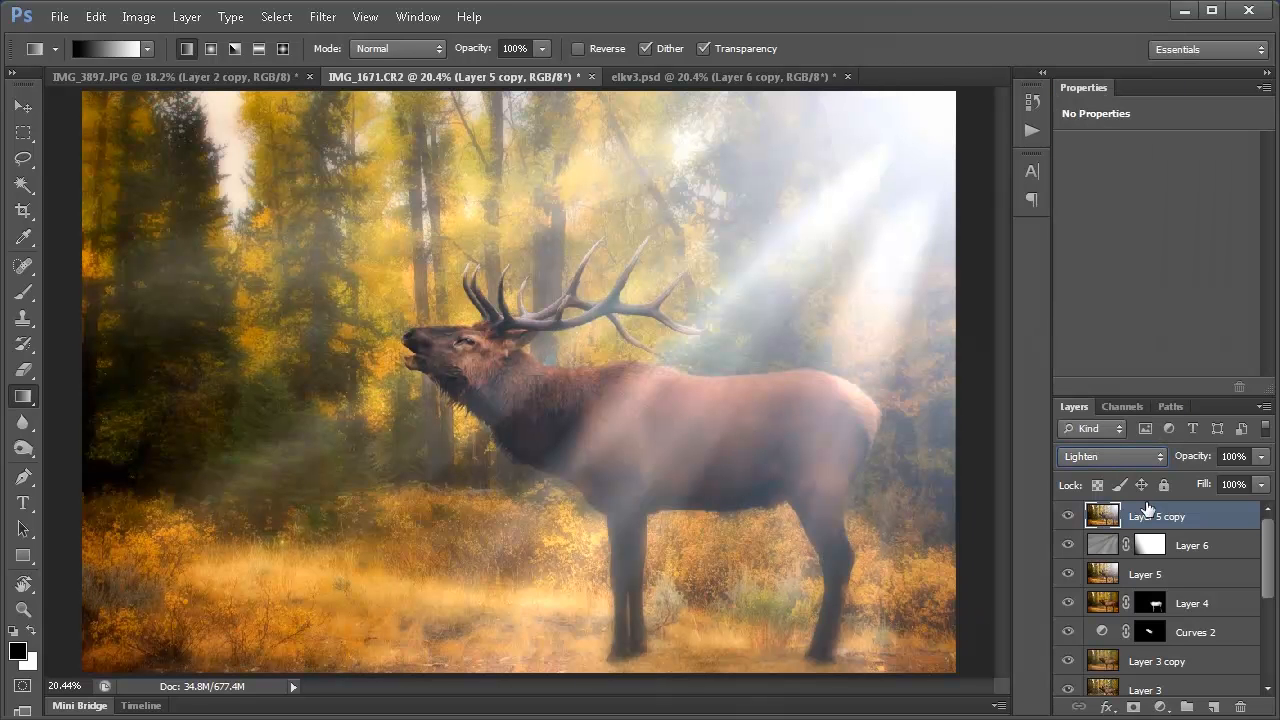
# - Compare the image with and without Layer 5 copy, and with and without Layer 6
pyautogui.click(1068, 516)
pyautogui.click(1068, 516)
pyautogui.click(1067, 516)
pyautogui.click(1067, 516)
pyautogui.click(1103, 548)
pyautogui.click(1068, 545)
pyautogui.click(1068, 545)
# - Paint black on Layer 6's mask over the rays near the photo's upper-right corner, using a 500 px brush at 20% opacity
pyautogui.click(1150, 545)
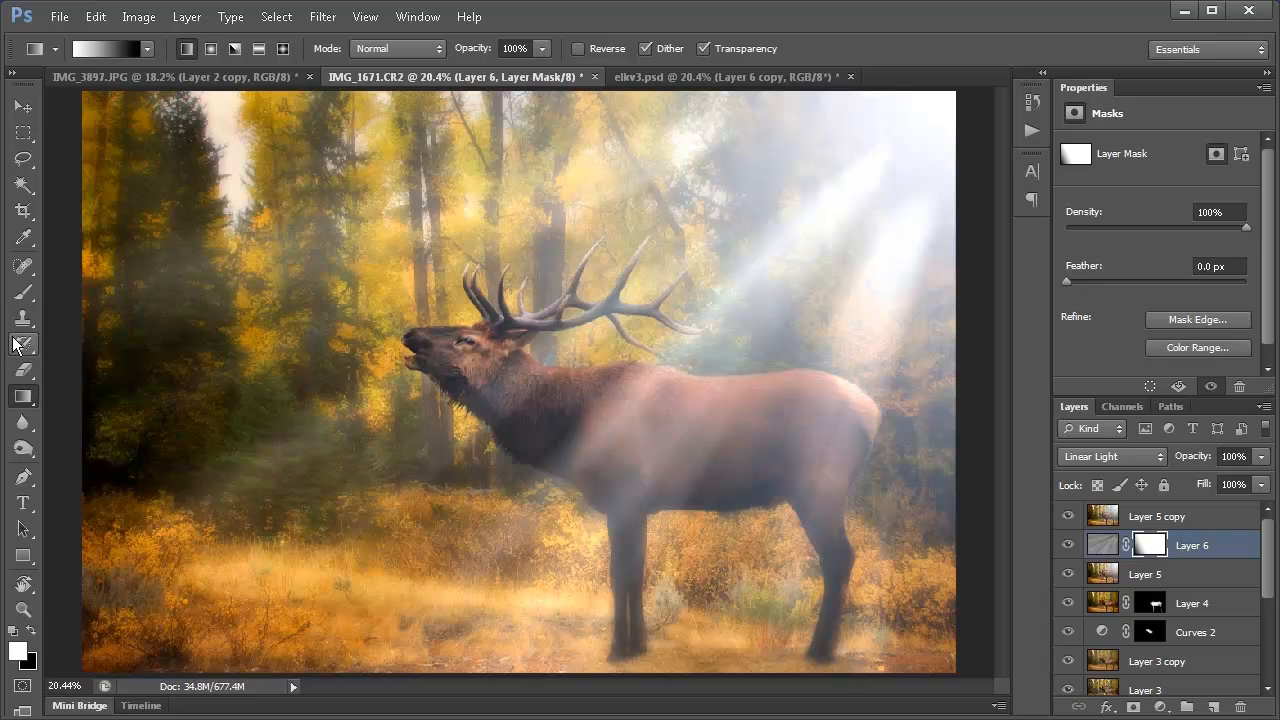
pyautogui.click(23, 291)
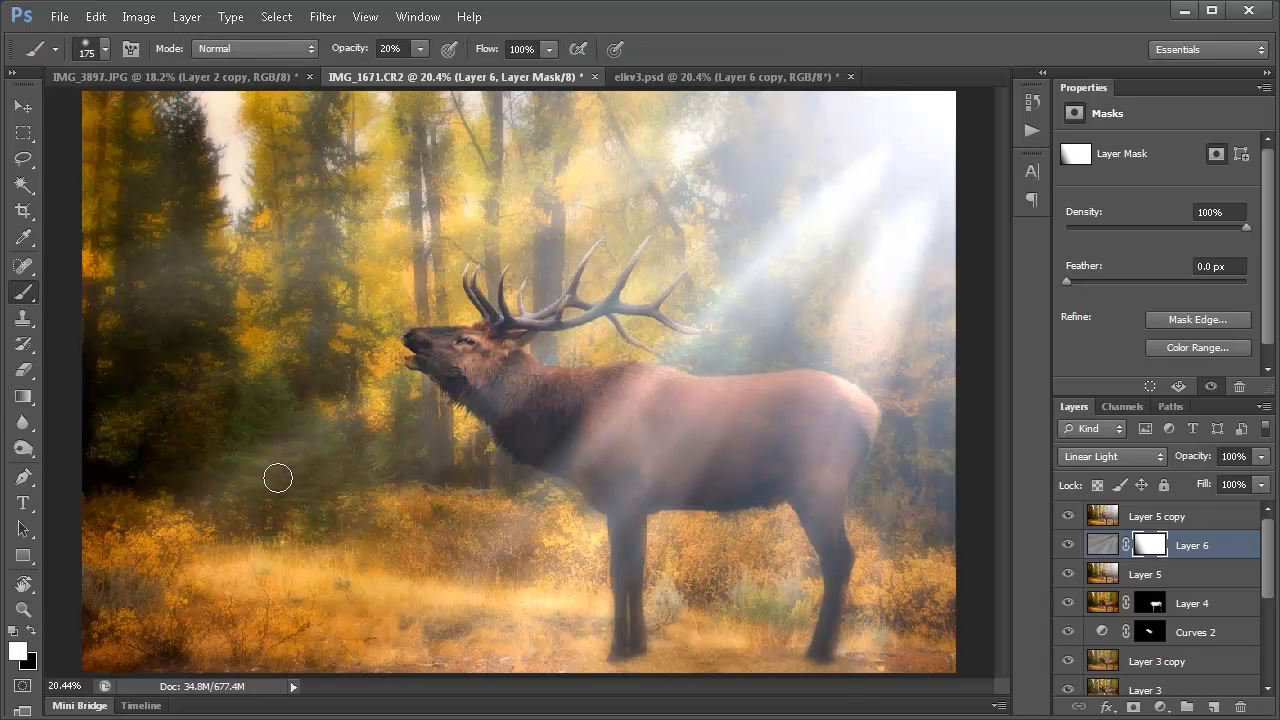
pyautogui.click(32, 633)
pyautogui.press(']')
pyautogui.press(']')
pyautogui.press(']')
pyautogui.press(']')
pyautogui.press(']')
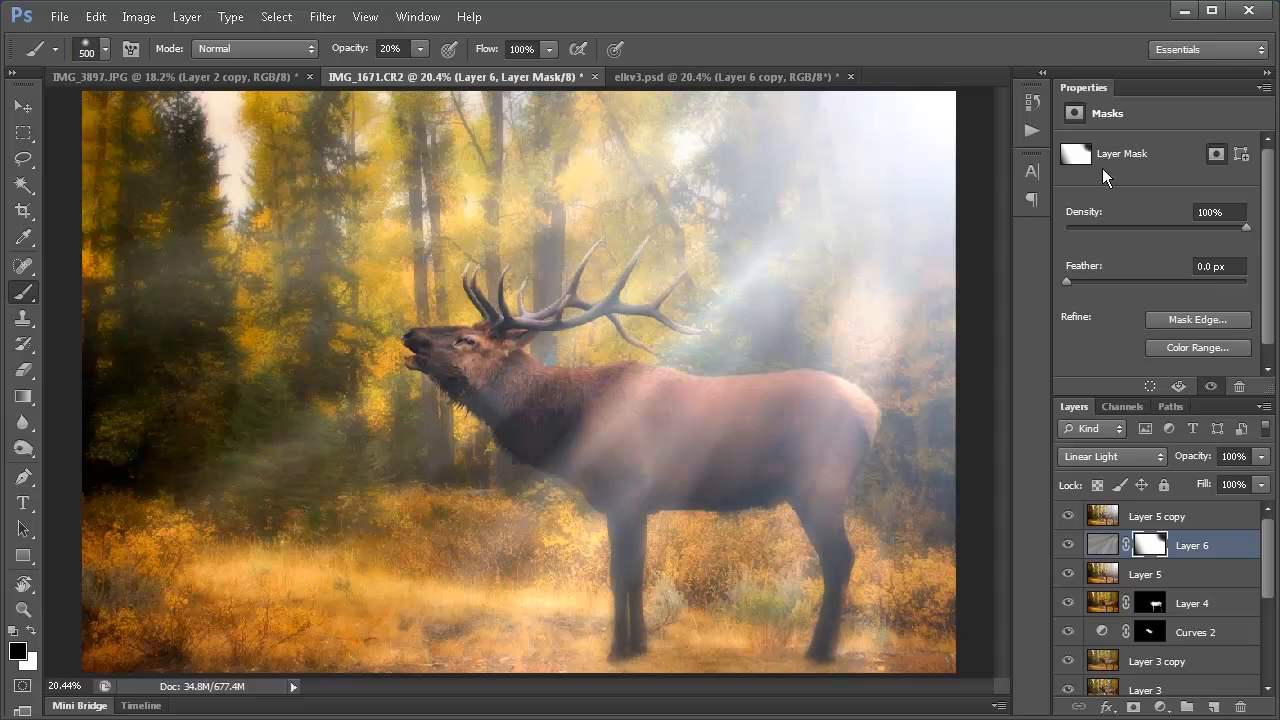
# - Compare the image with and without Layer 6, and with and without Layer 5 copy
pyautogui.click(1068, 546)
pyautogui.click(1068, 546)
pyautogui.click(1068, 516)
pyautogui.click(1068, 517)
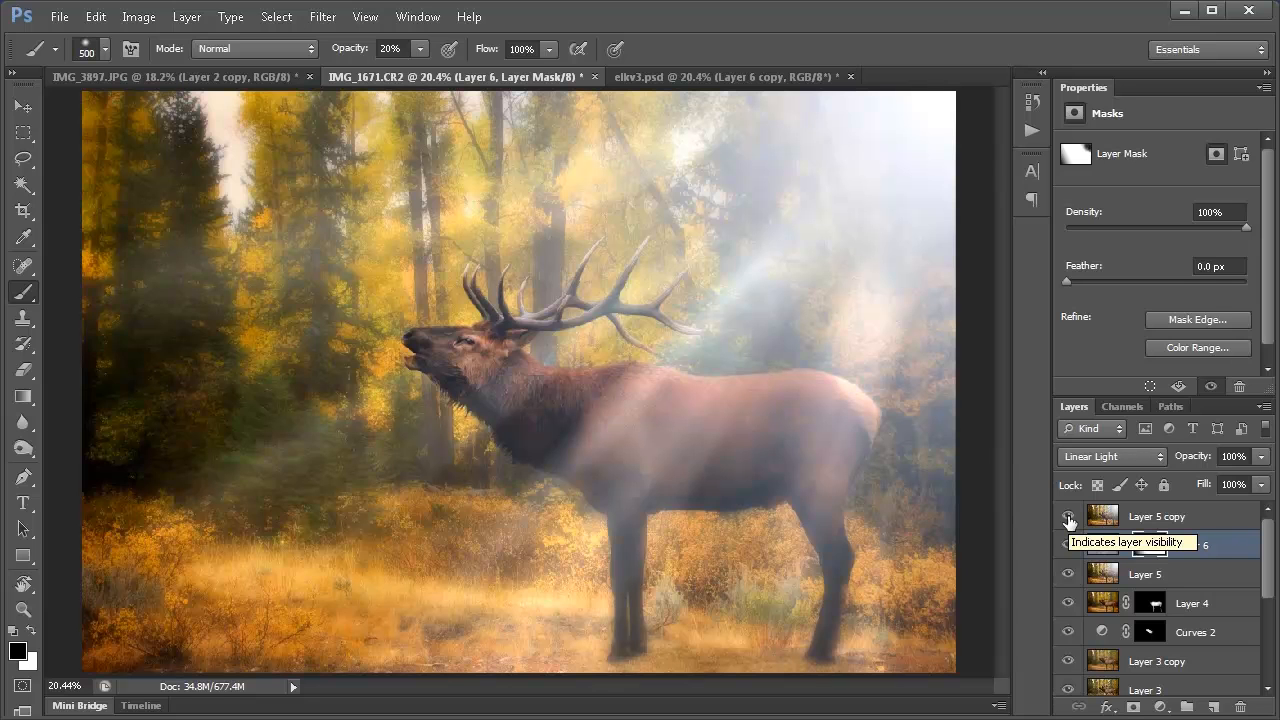
# - Add a Gradient Map adjustment layer above Layer 5 copy using the Blue, Red, Yellow preset gradient
pyautogui.click(1076, 520)
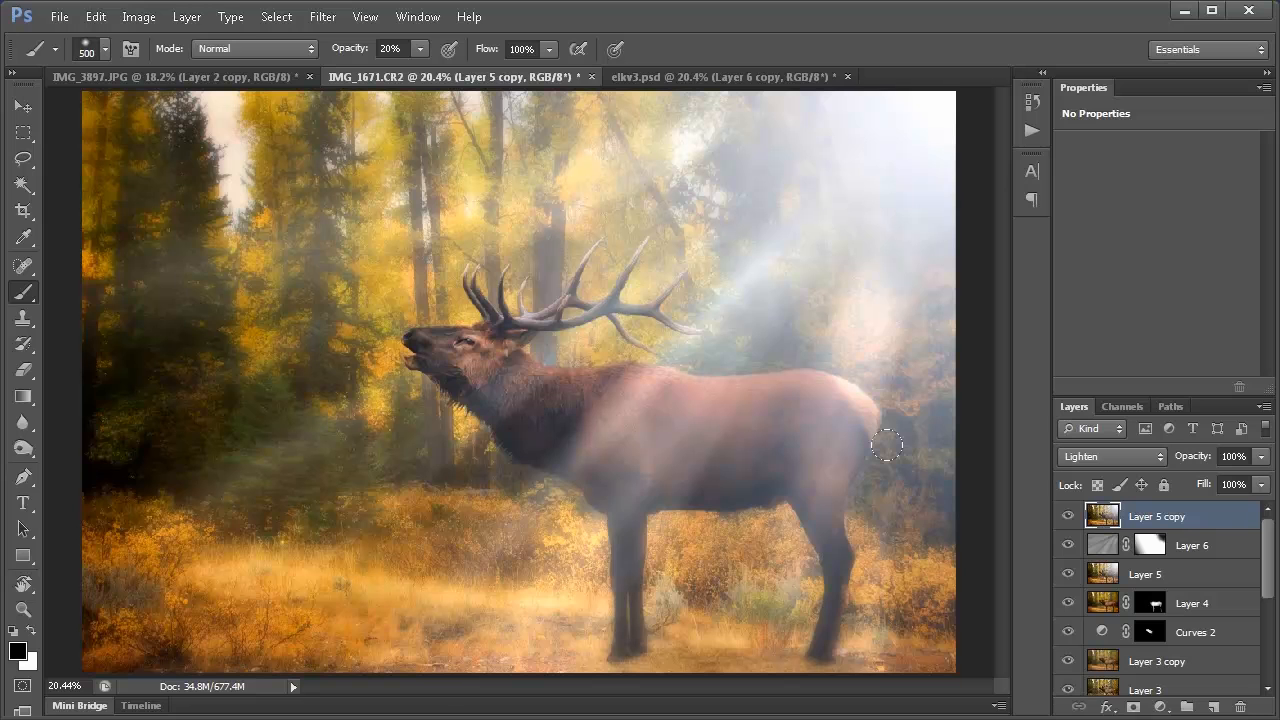
pyautogui.click(1162, 707)
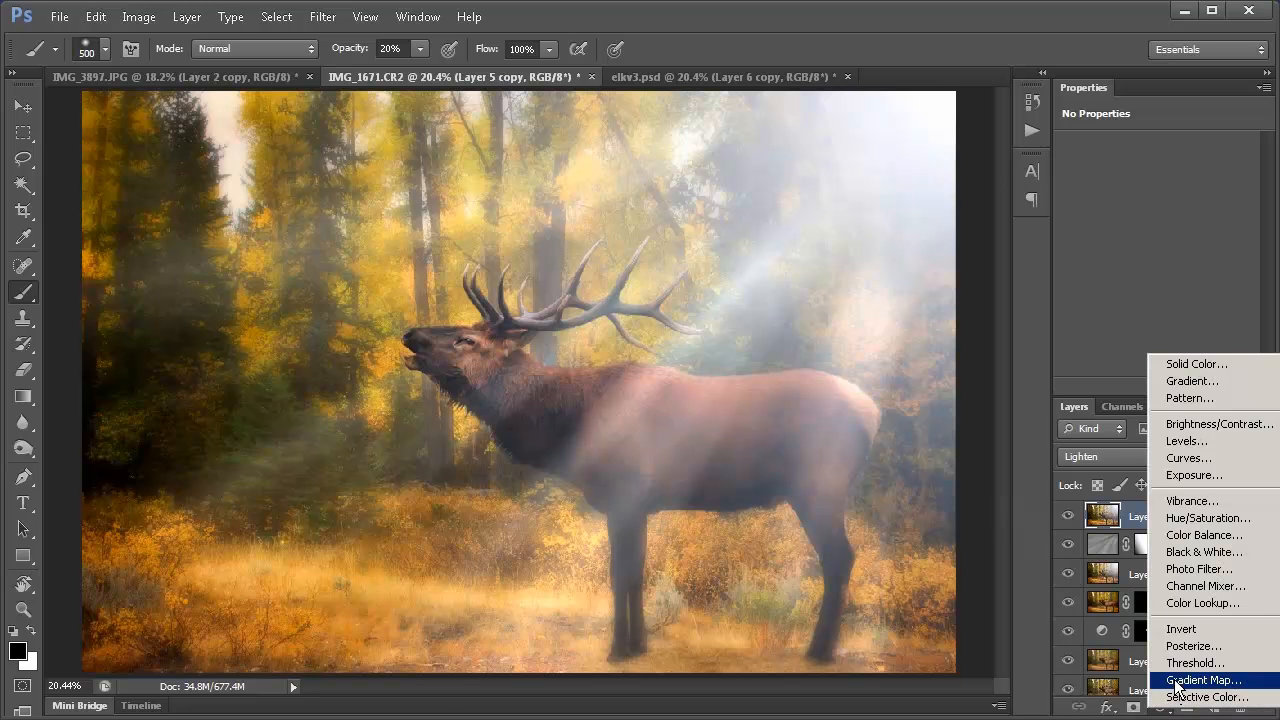
pyautogui.click(1177, 681)
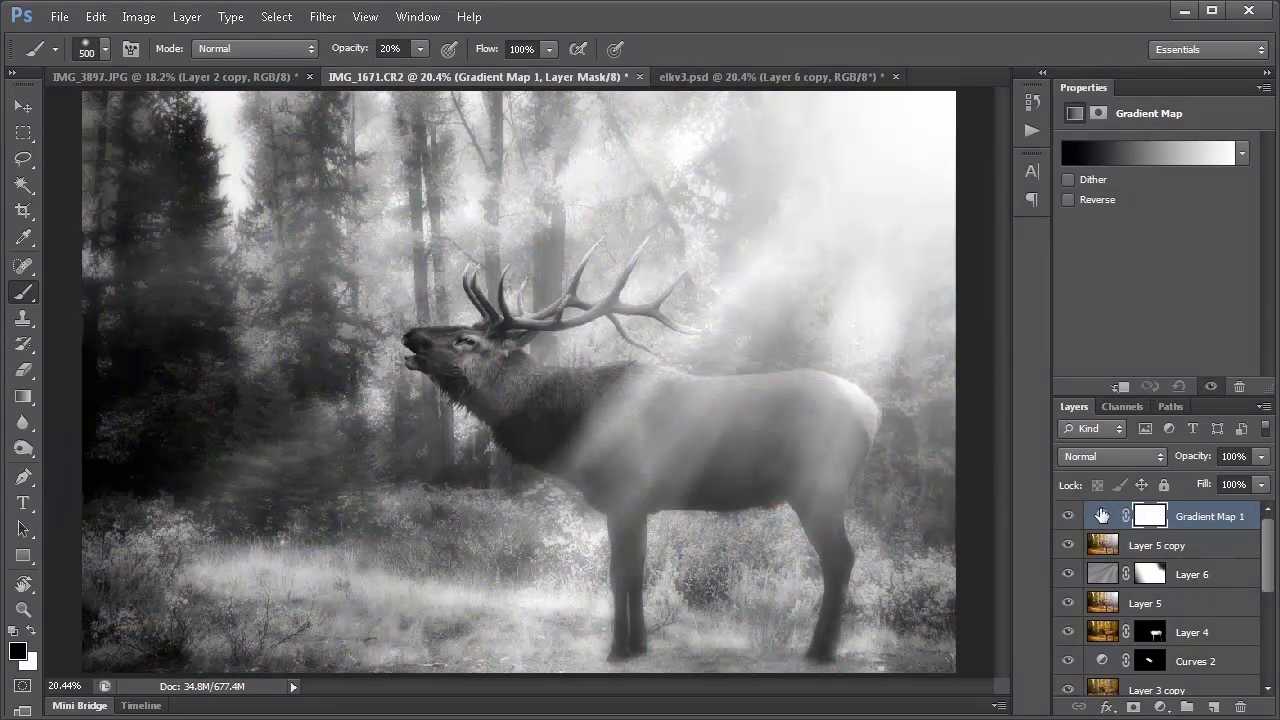
pyautogui.click(1102, 159)
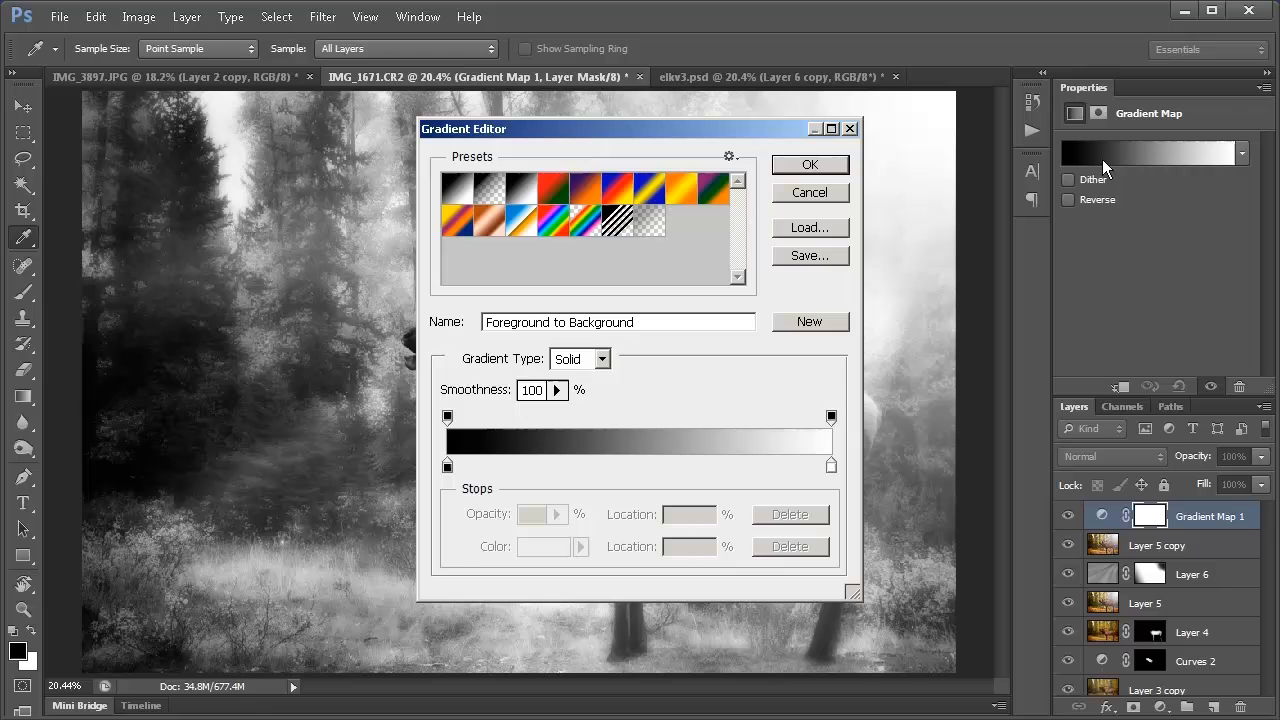
pyautogui.click(615, 198)
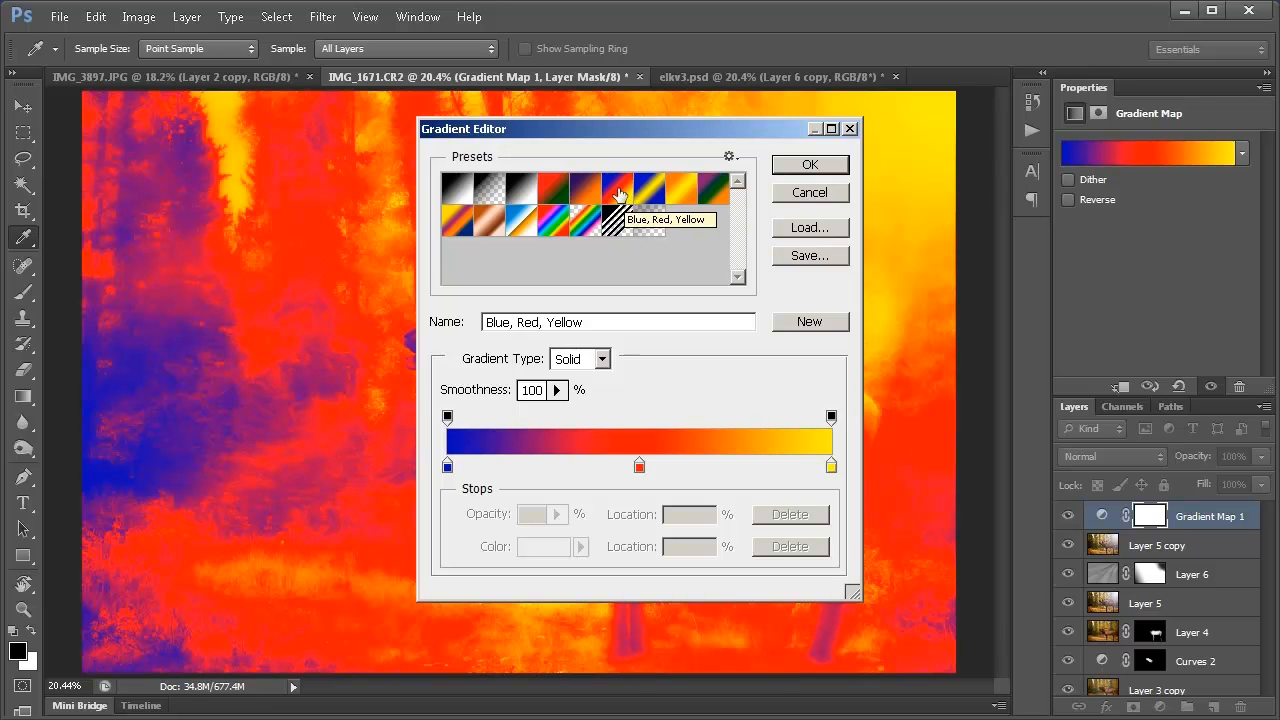
pyautogui.click(809, 165)
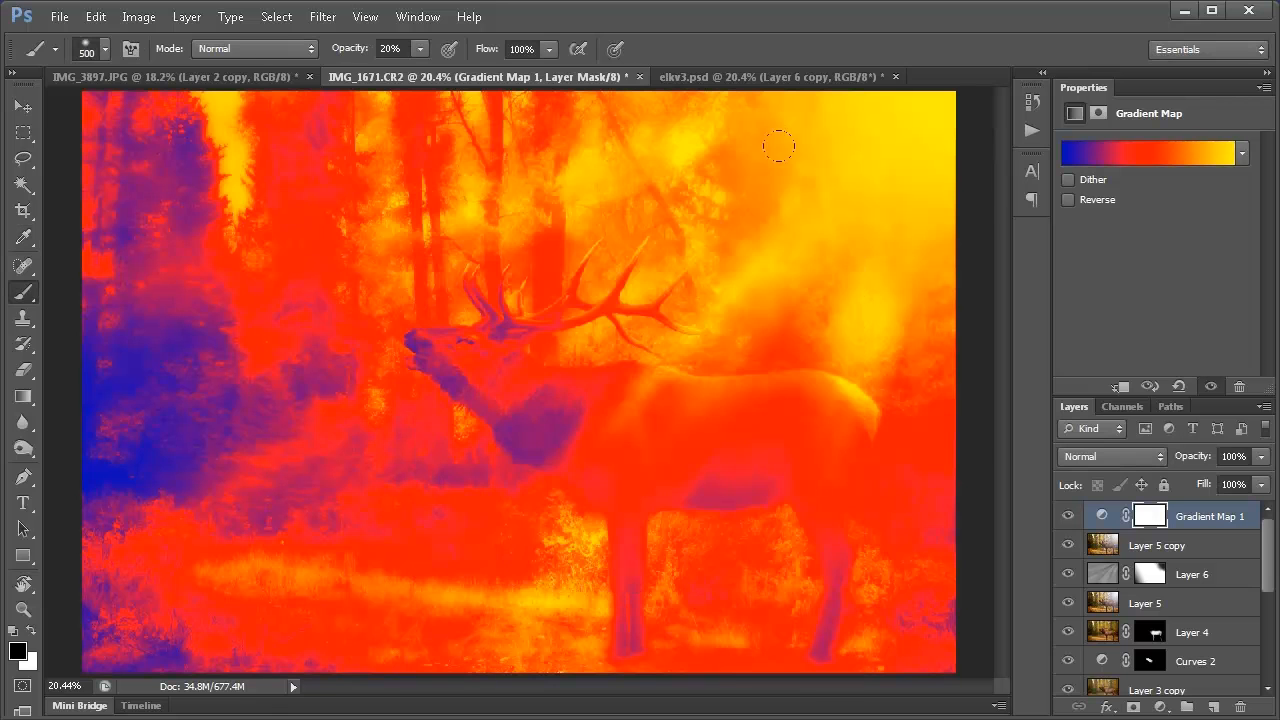
# - Set the Gradient Map 1 layer's opacity to 15% and compare the image with and without it
pyautogui.click(1261, 458)
pyautogui.moveTo(1261, 477); pyautogui.dragTo(1184, 490)
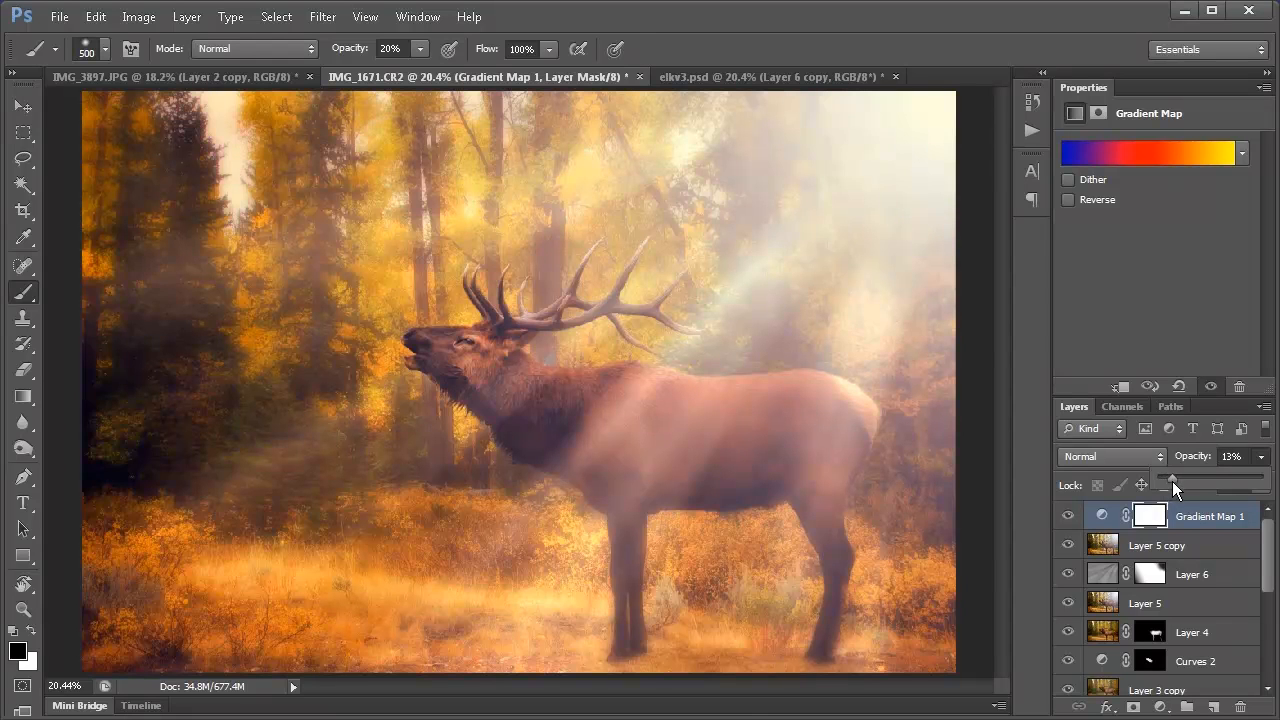
pyautogui.moveTo(1174, 482); pyautogui.dragTo(1174, 486)
pyautogui.click(1181, 447)
pyautogui.write('15')
pyautogui.press('Return')
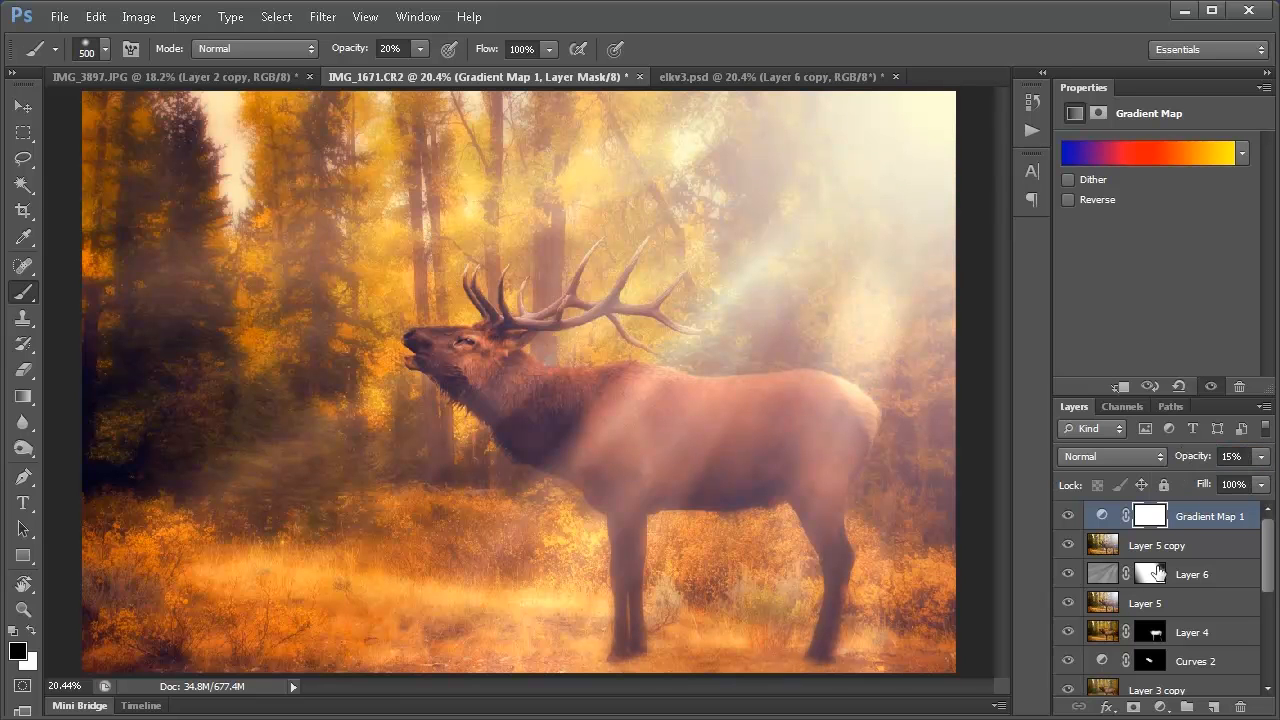
pyautogui.click(1067, 516)
pyautogui.click(1067, 516)
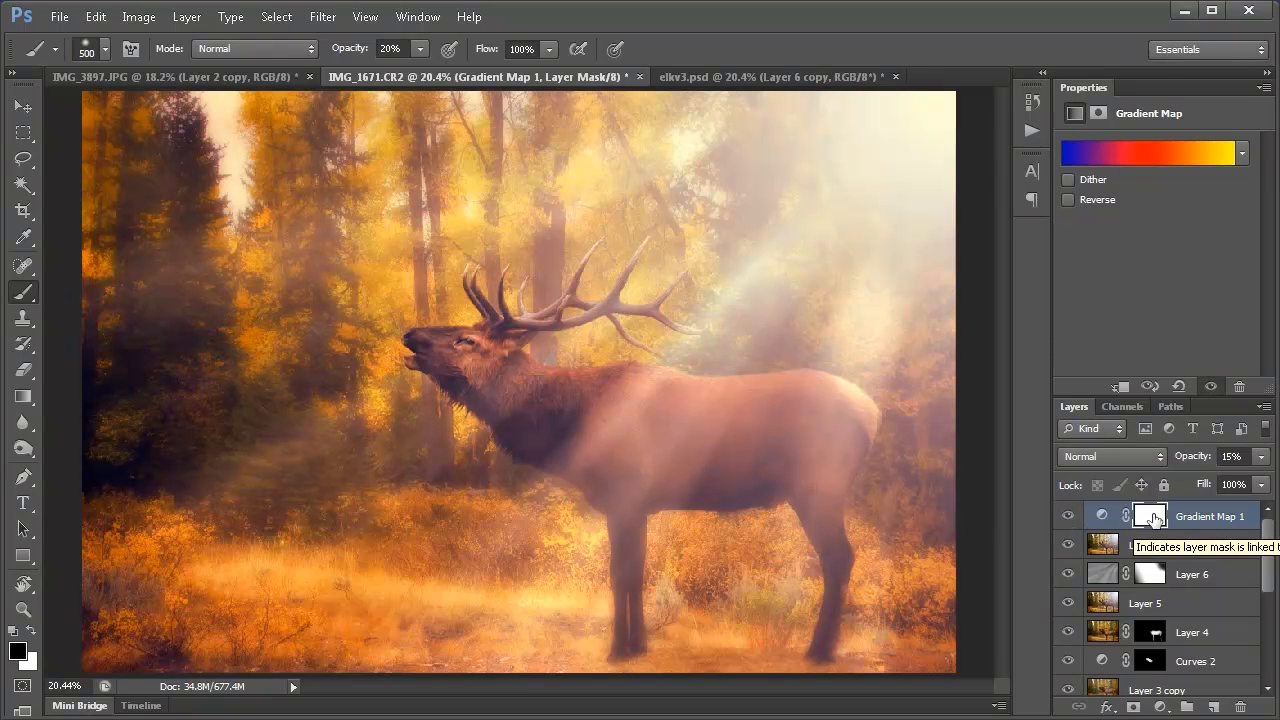
# - Fill Gradient Map 1's mask with a black-to-white linear gradient from the photo's lower left toward its upper right, and compare the effect
pyautogui.click(1148, 516)
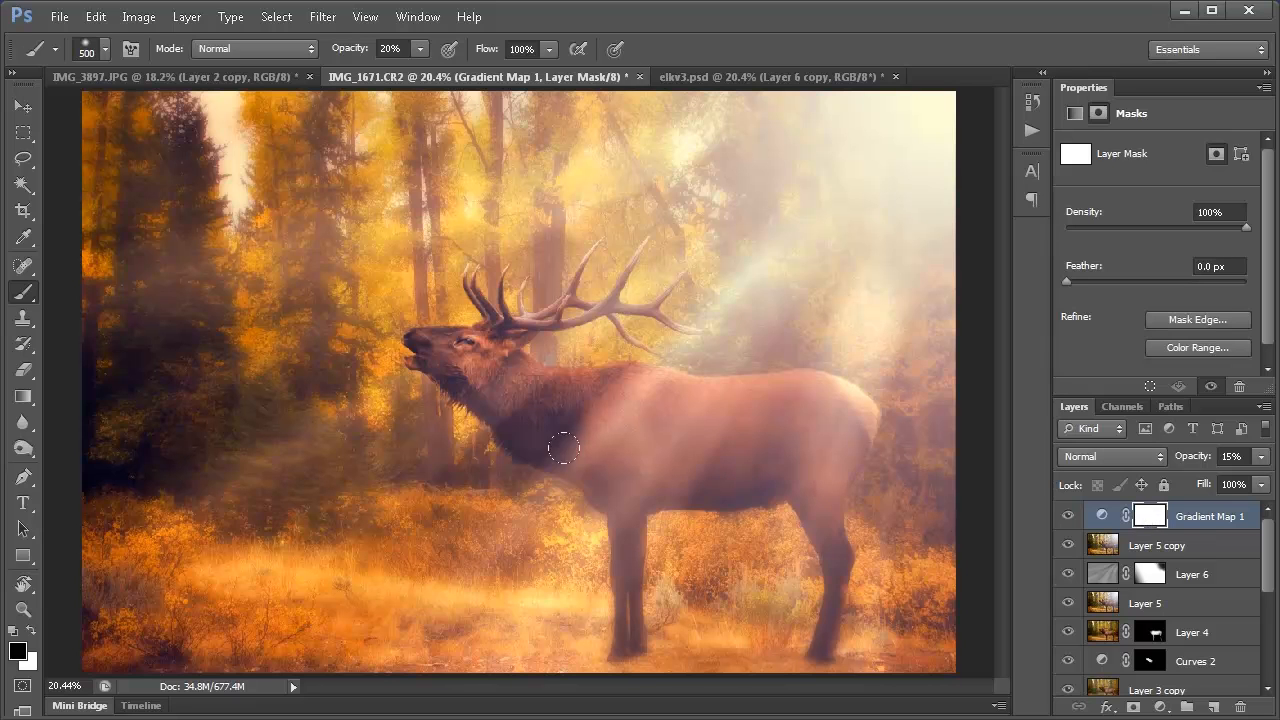
pyautogui.click(26, 396)
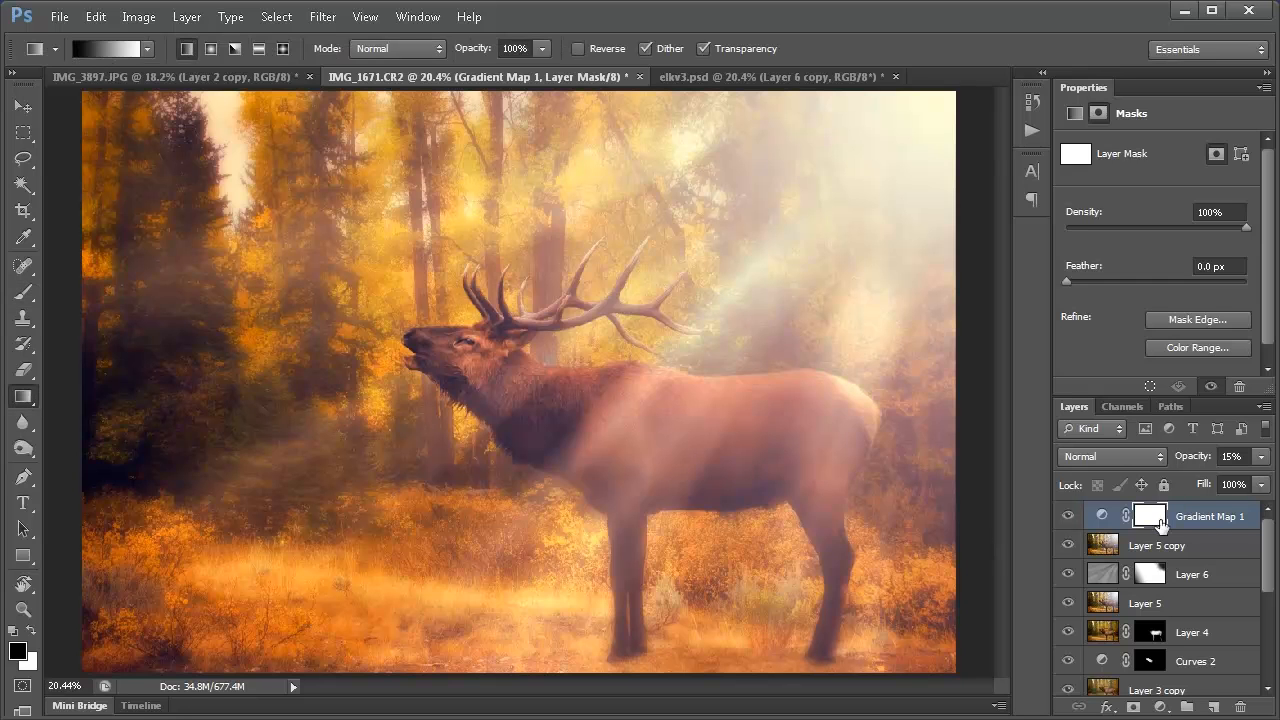
pyautogui.moveTo(189, 642); pyautogui.dragTo(690, 305)
pyautogui.moveTo(218, 653); pyautogui.dragTo(690, 260)
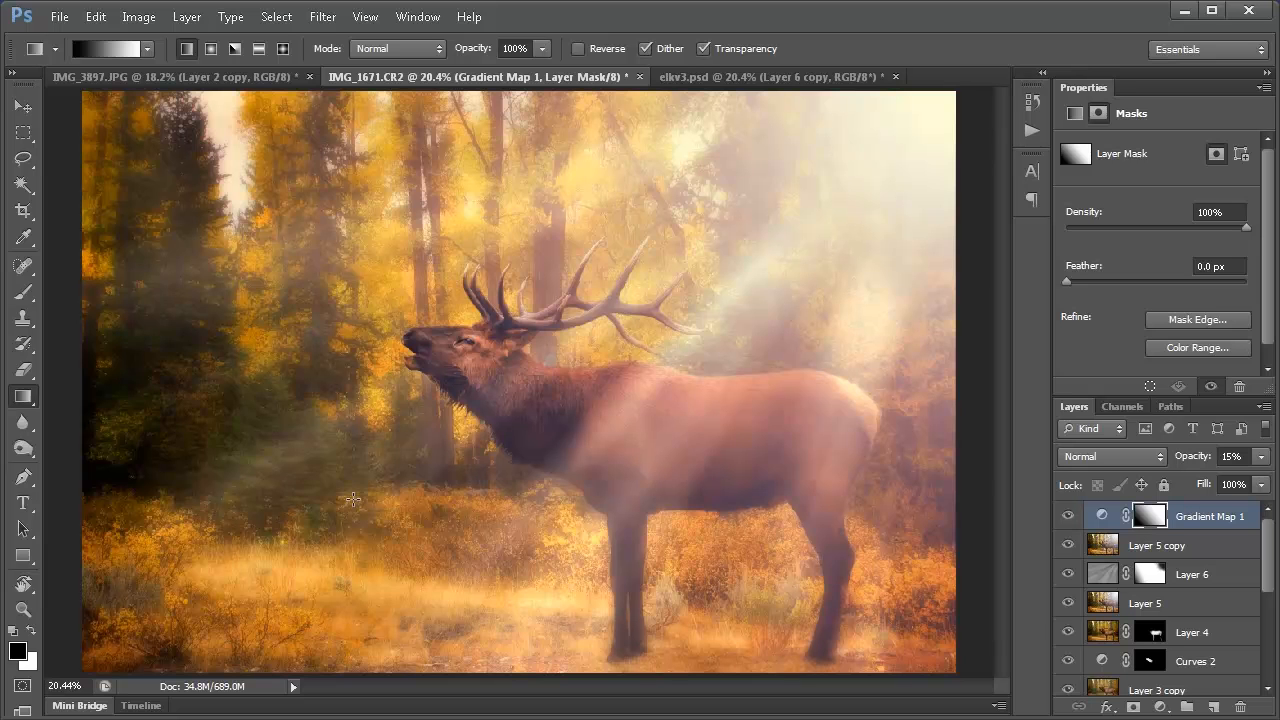
pyautogui.click(1066, 516)
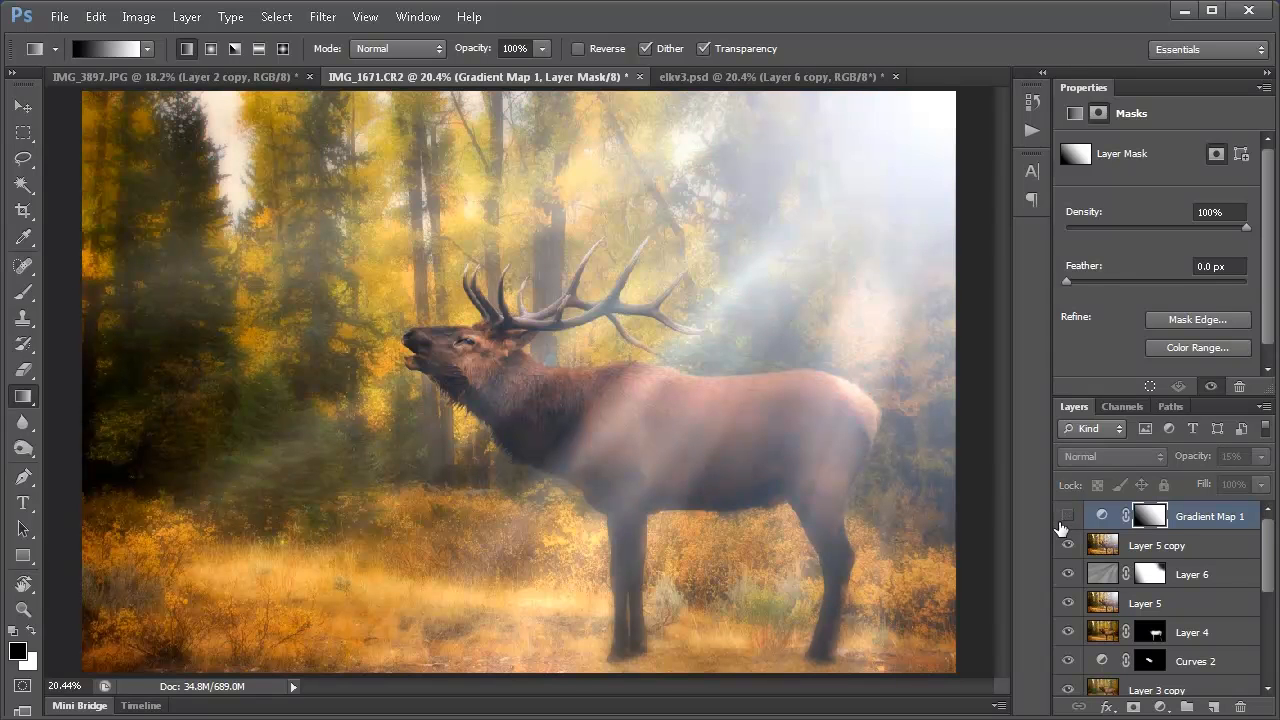
pyautogui.click(1064, 518)
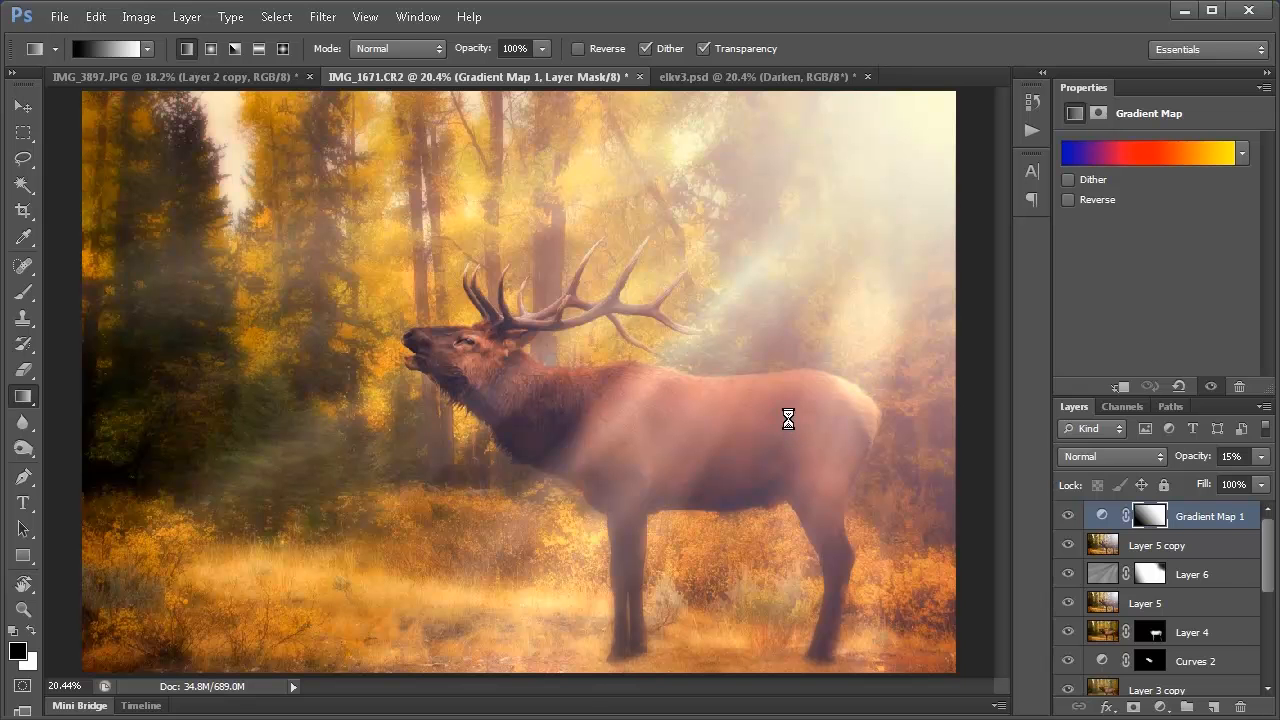
# - Stamp all visible layers into a new top layer and set it to Multiply blending at 30% opacity
pyautogui.hotkey('ctrl', 'shift', 'alt', 'e')
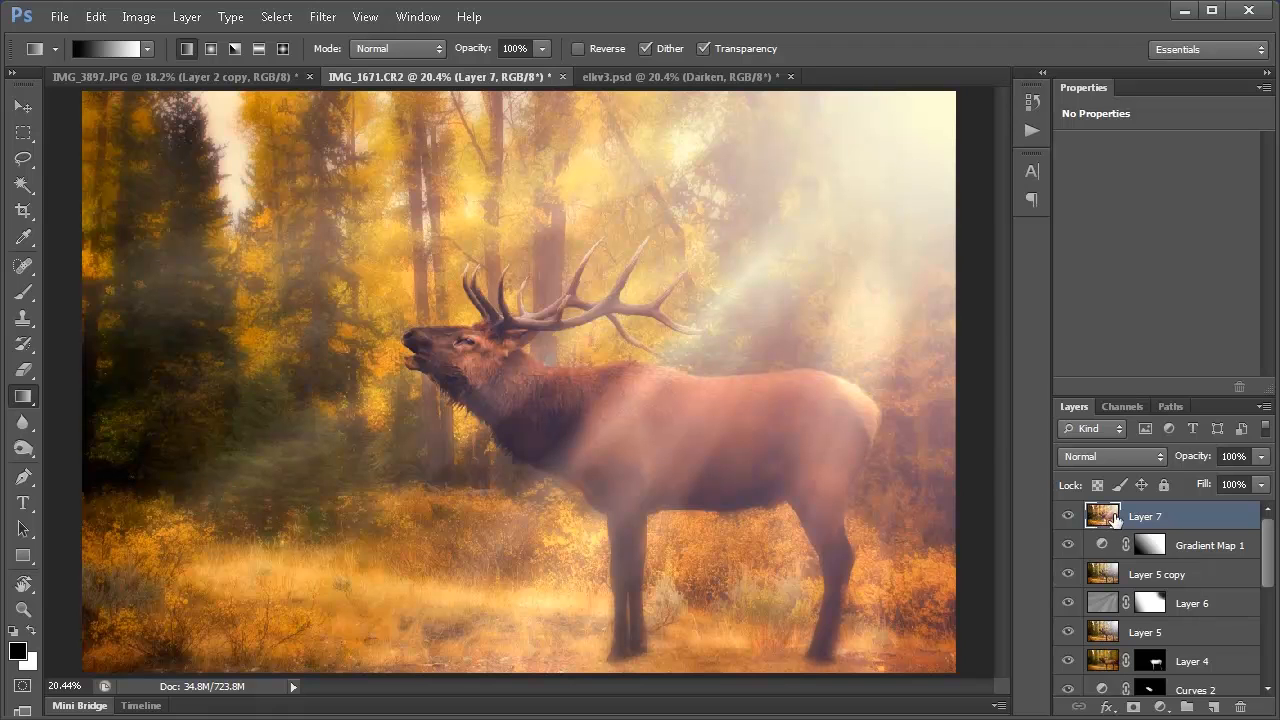
pyautogui.click(1110, 452)
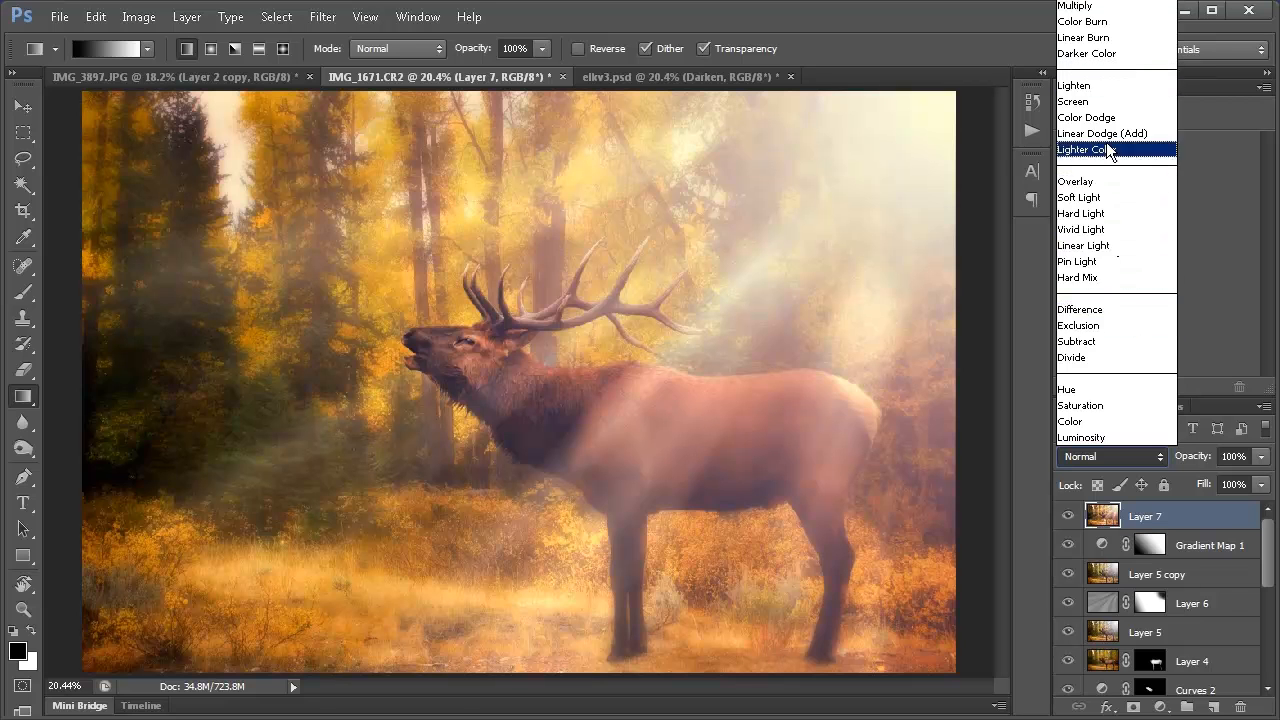
pyautogui.click(1100, 6)
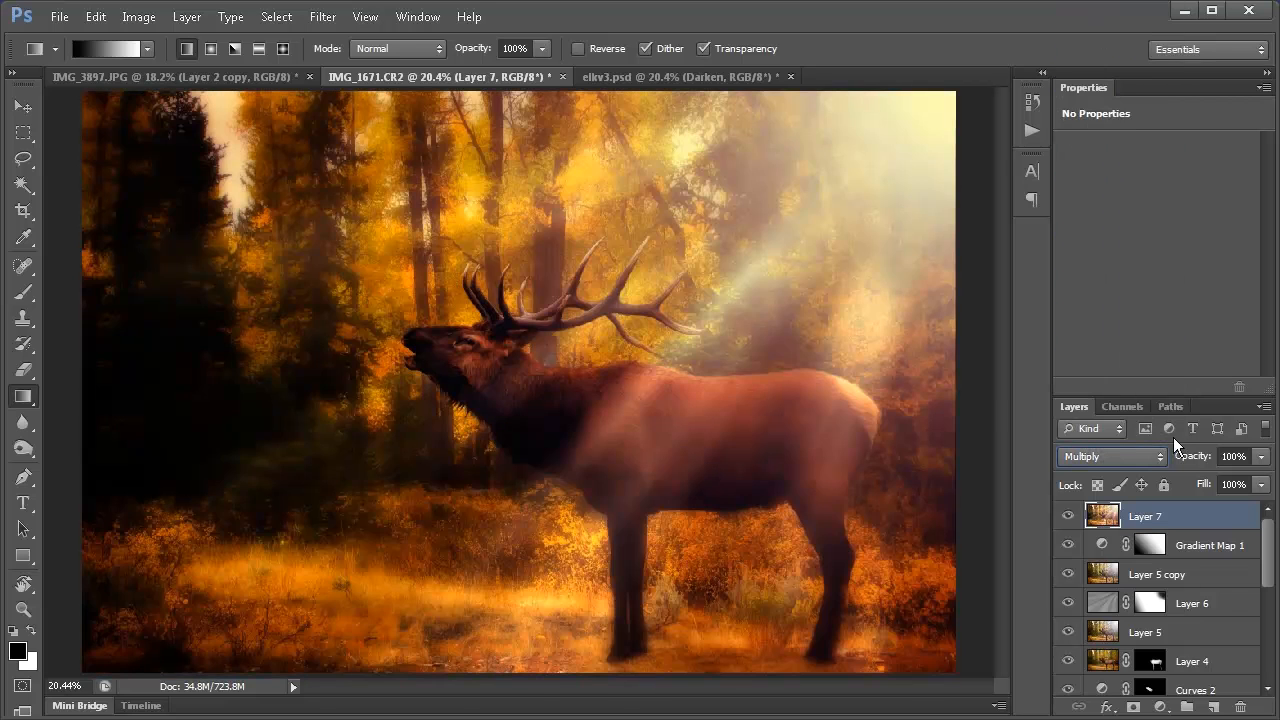
pyautogui.click(1264, 458)
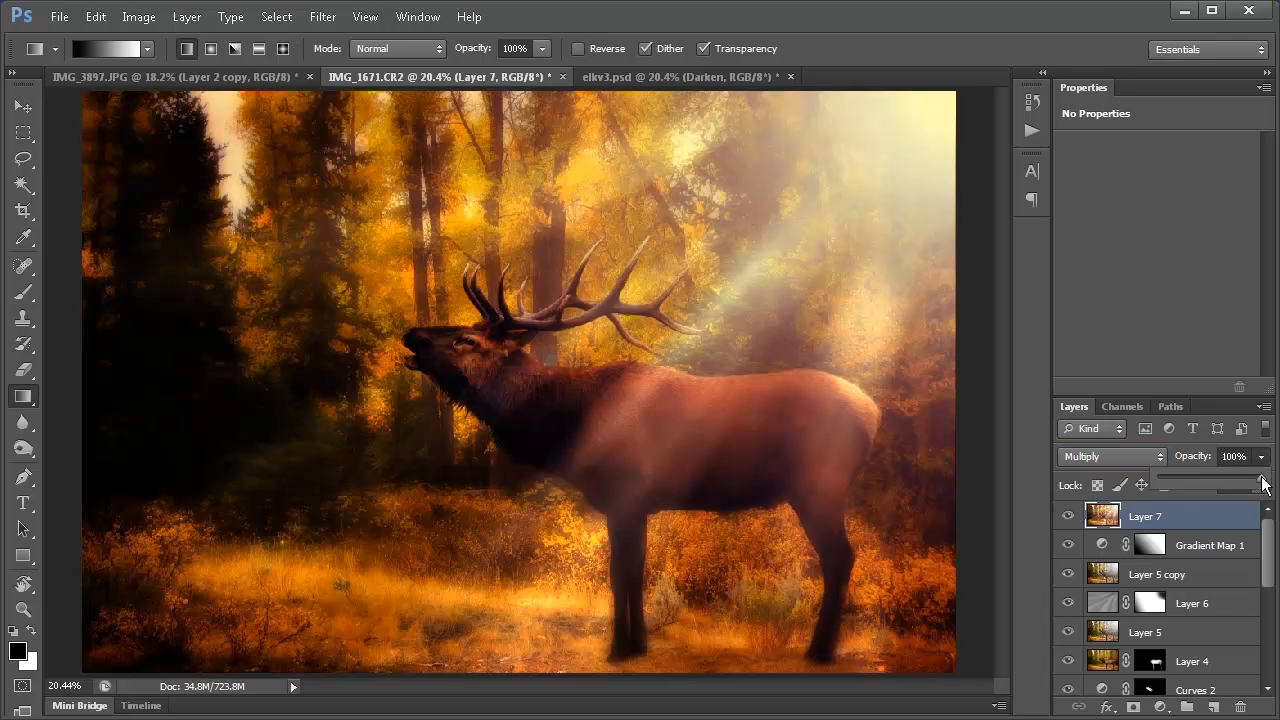
pyautogui.moveTo(1262, 477); pyautogui.dragTo(1181, 482)
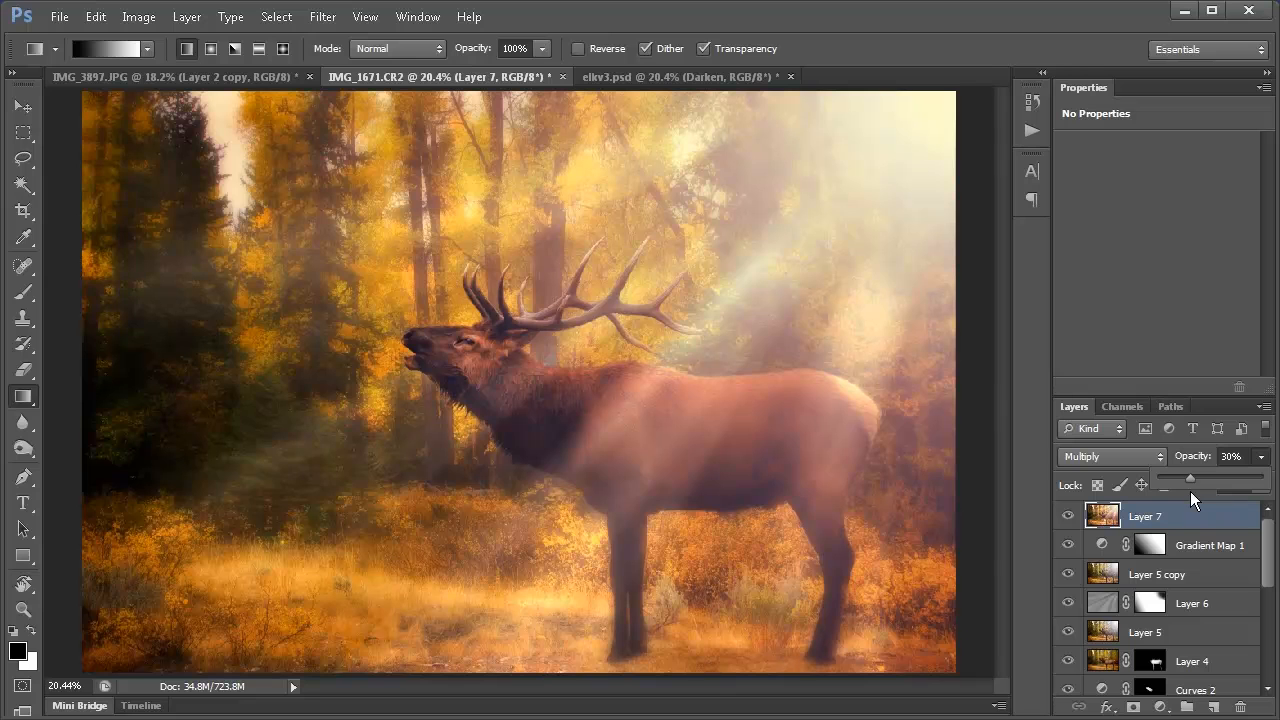
# - Compare the image with and without the Multiply layer
pyautogui.click(1068, 516)
pyautogui.click(1069, 518)
pyautogui.click(1069, 518)
pyautogui.click(1069, 518)
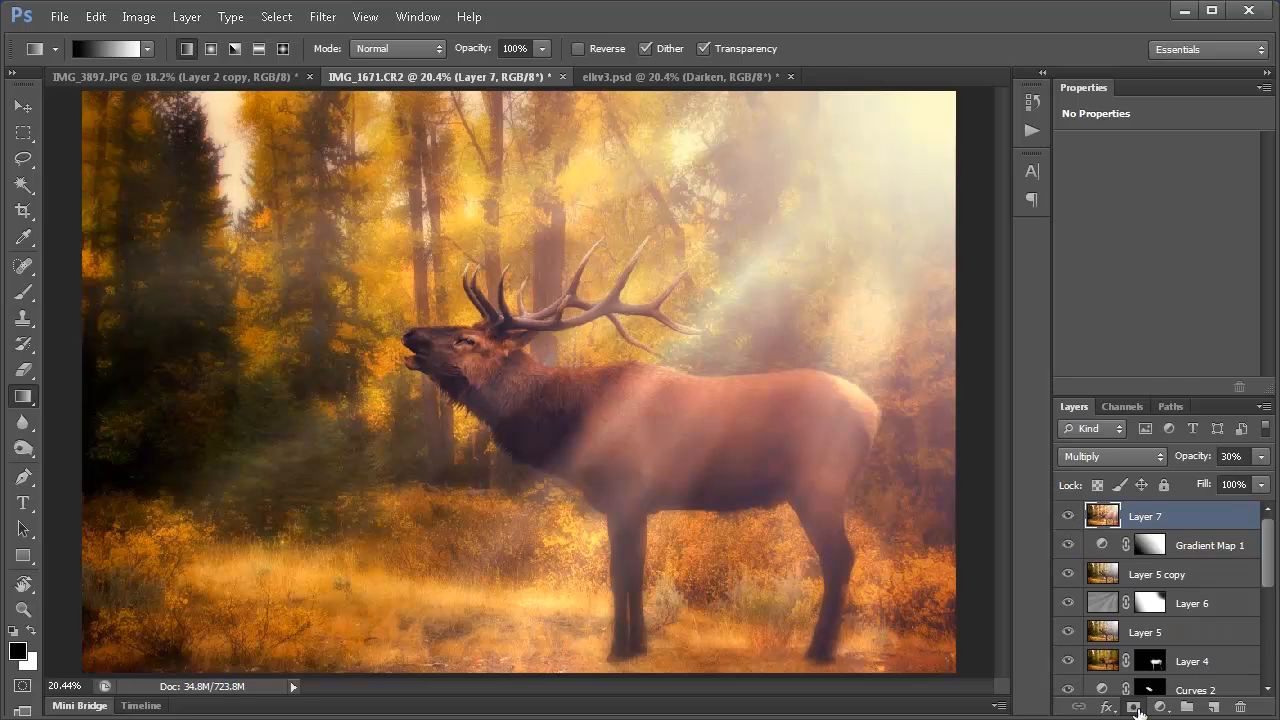
# - Add a mask to Layer 7, paint black over the elk's face and neck with a 250 px brush at 20% opacity, and compare the effect
pyautogui.click(1135, 708)
pyautogui.press('b')
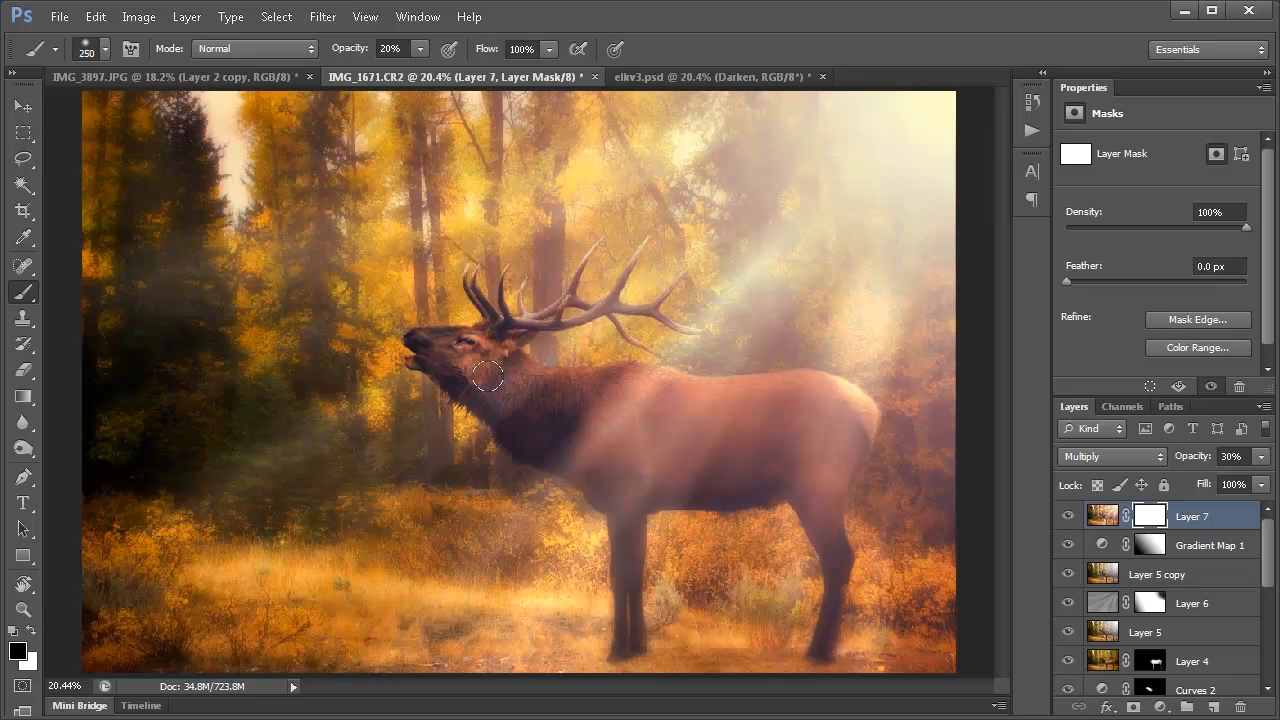
pyautogui.press('[')
pyautogui.moveTo(499, 388)
pyautogui.mouseDown()
pyautogui.moveTo(433, 343)
pyautogui.moveTo(538, 386)
pyautogui.moveTo(447, 368)
pyautogui.moveTo(522, 415)
pyautogui.moveTo(442, 340)
pyautogui.moveTo(434, 349)
pyautogui.moveTo(456, 337)
pyautogui.moveTo(498, 358)
pyautogui.moveTo(469, 347)
pyautogui.moveTo(482, 376)
pyautogui.moveTo(596, 405)
pyautogui.moveTo(507, 409)
pyautogui.moveTo(550, 412)
pyautogui.moveTo(558, 438)
pyautogui.moveTo(499, 389)
pyautogui.moveTo(557, 430)
pyautogui.moveTo(524, 397)
pyautogui.moveTo(450, 358)
pyautogui.moveTo(578, 424)
pyautogui.moveTo(455, 352)
pyautogui.moveTo(498, 345)
pyautogui.moveTo(452, 346)
pyautogui.mouseUp()
pyautogui.press(']')
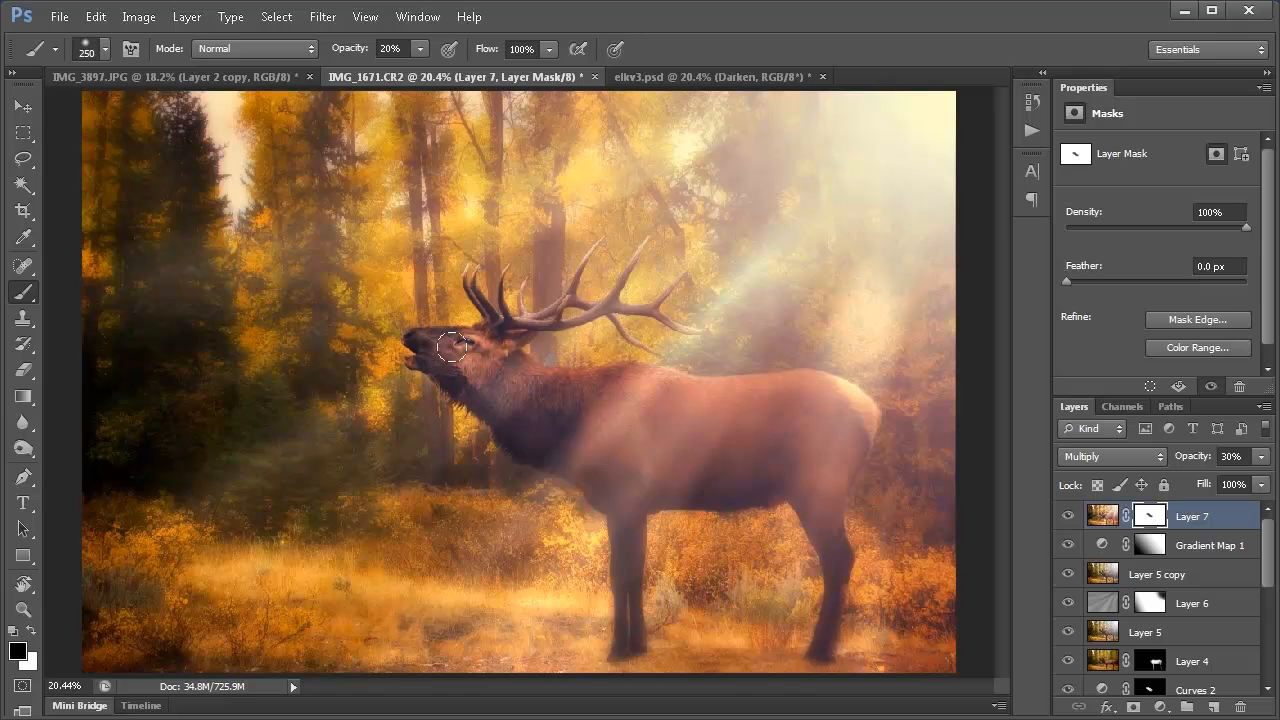
pyautogui.click(1068, 516)
pyautogui.click(1068, 516)
pyautogui.click(1068, 516)
pyautogui.click(1068, 516)
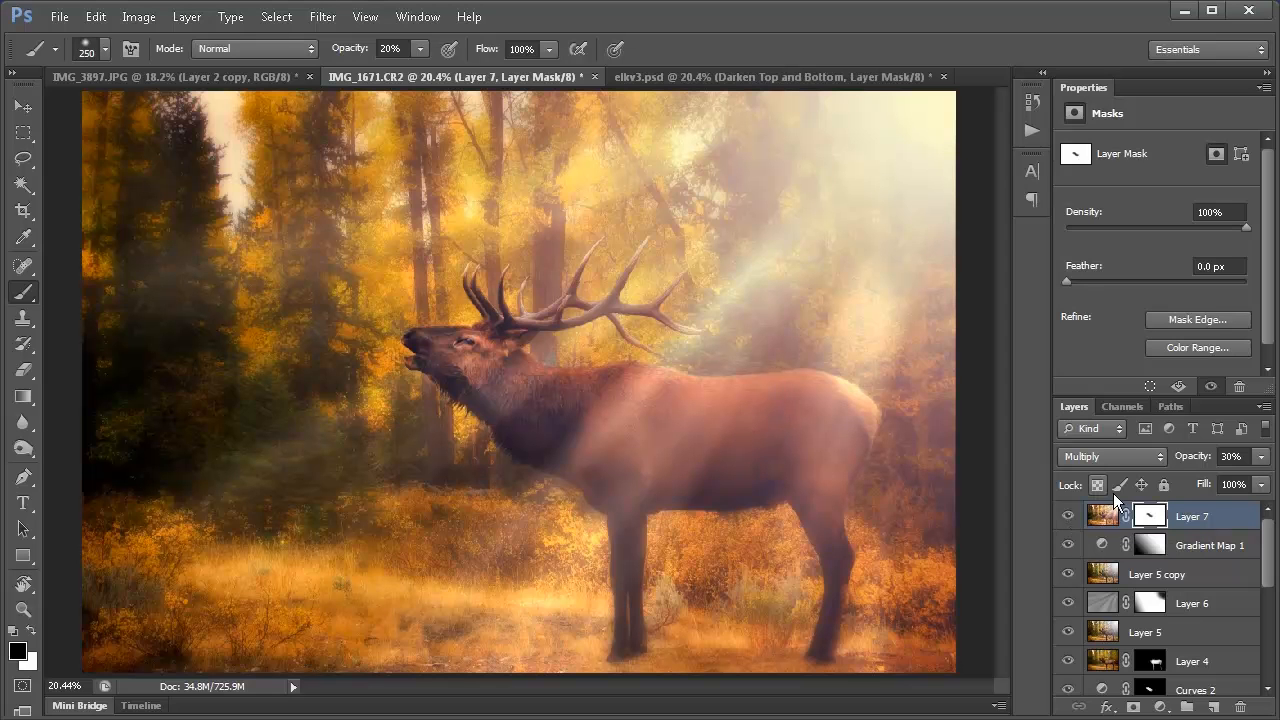
# - Add a Curves adjustment layer above Layer 7 and pull the RGB curve's midtones down to darken the image
pyautogui.click(1160, 706)
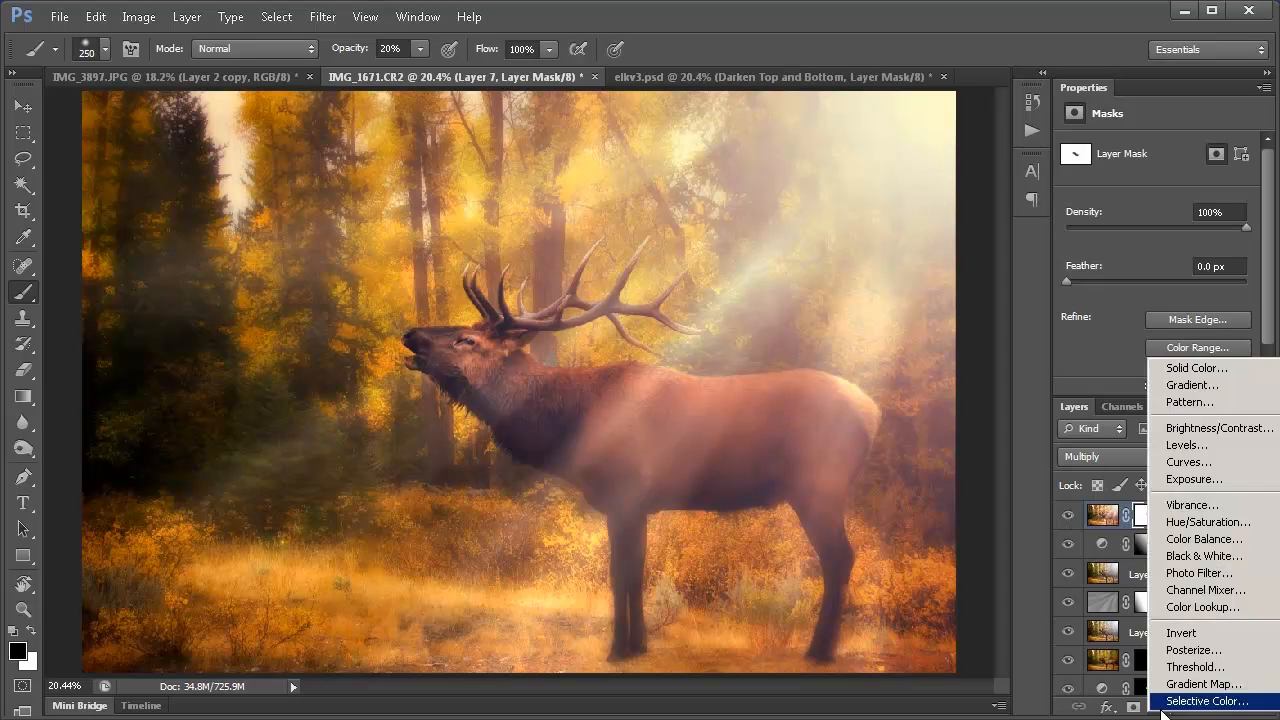
pyautogui.click(1190, 462)
pyautogui.moveTo(1171, 264); pyautogui.dragTo(1170, 284)
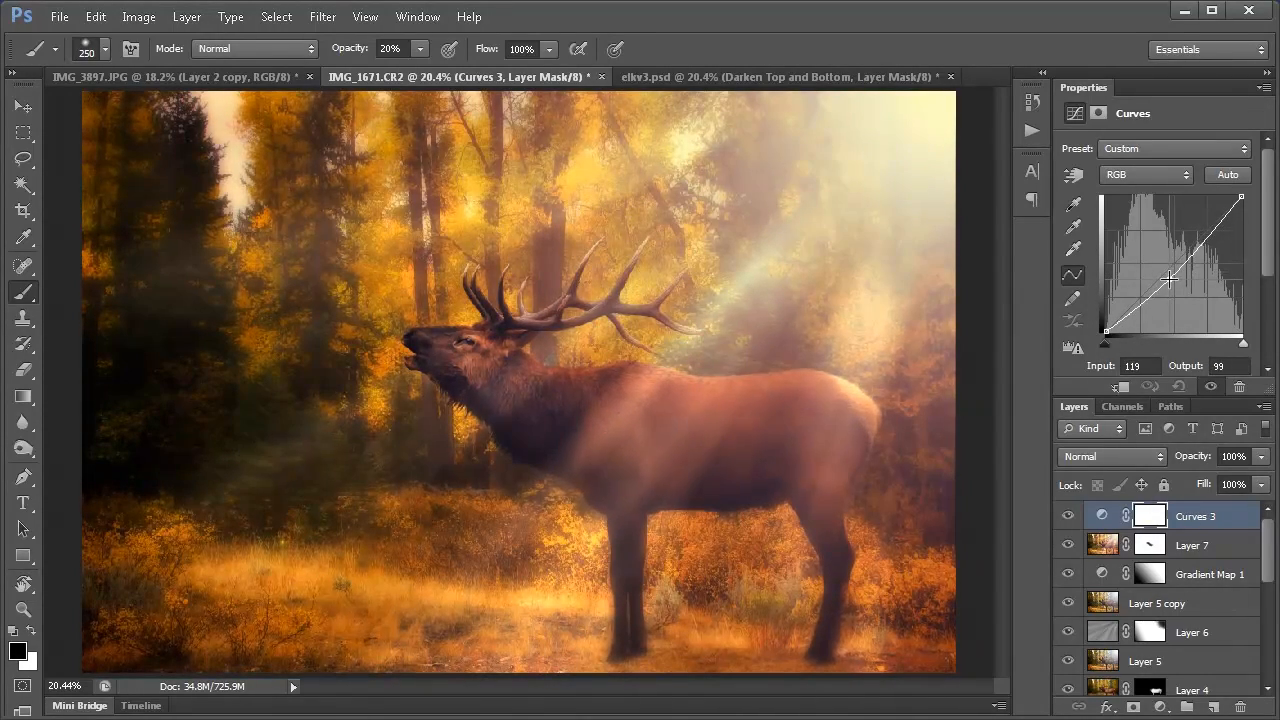
# - Paint black on Curves 3's mask across the middle of the photo with a 1000 px brush at 100% opacity, and compare the effect
pyautogui.click(1156, 517)
pyautogui.press(']')
pyautogui.press(']')
pyautogui.press(']')
pyautogui.press(']')
pyautogui.press(']')
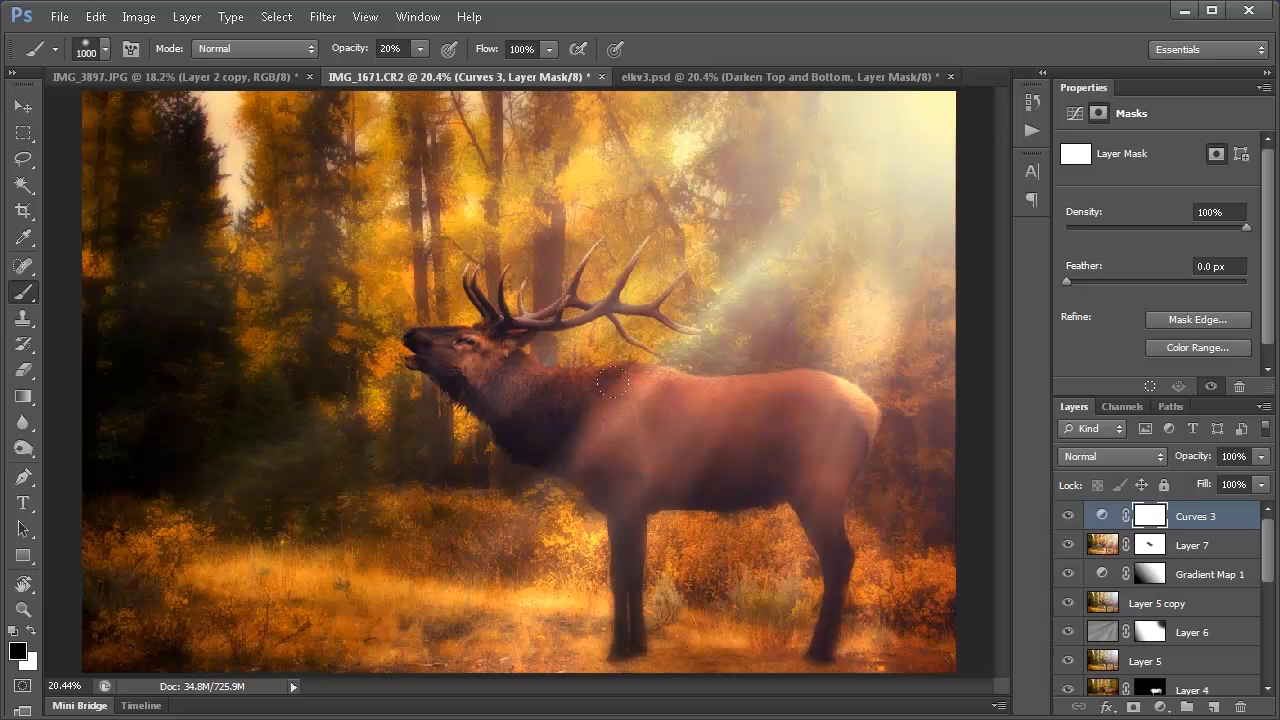
pyautogui.click(399, 49)
pyautogui.write('100')
pyautogui.press('Return')
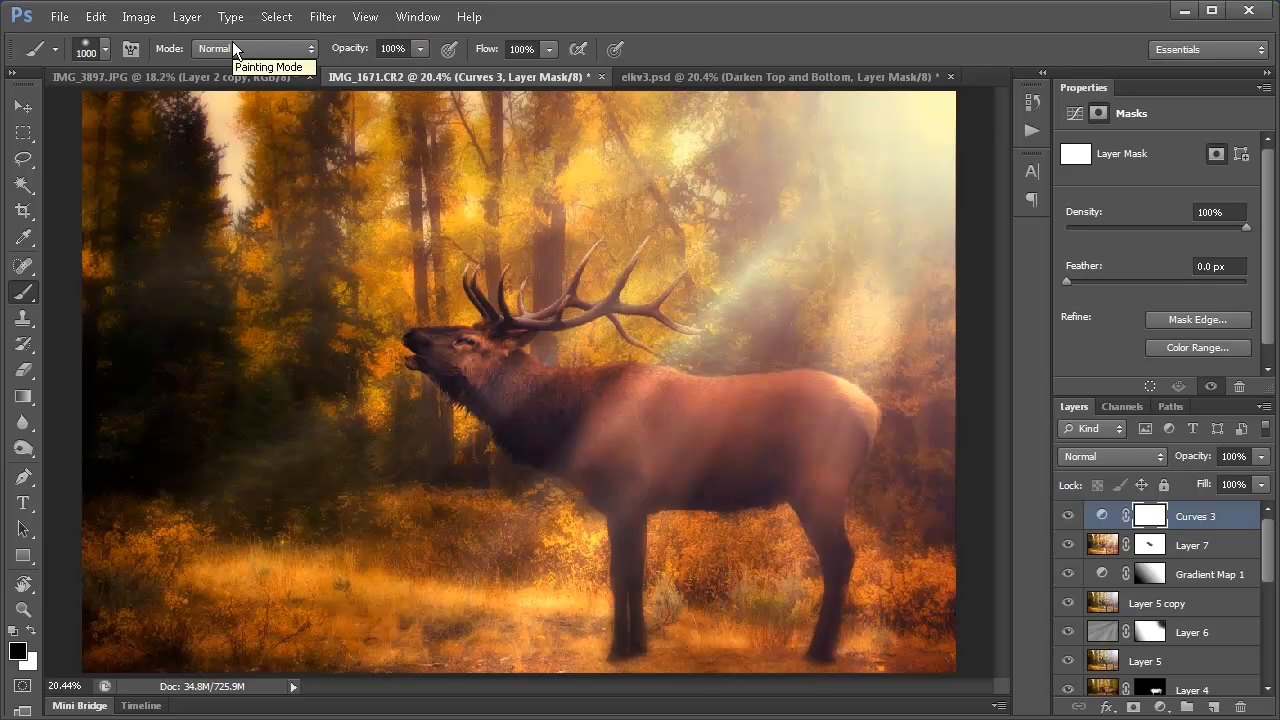
pyautogui.moveTo(540, 400)
pyautogui.mouseDown()
pyautogui.moveTo(205, 410)
pyautogui.moveTo(134, 297)
pyautogui.moveTo(710, 420)
pyautogui.moveTo(806, 345)
pyautogui.moveTo(549, 340)
pyautogui.mouseUp()
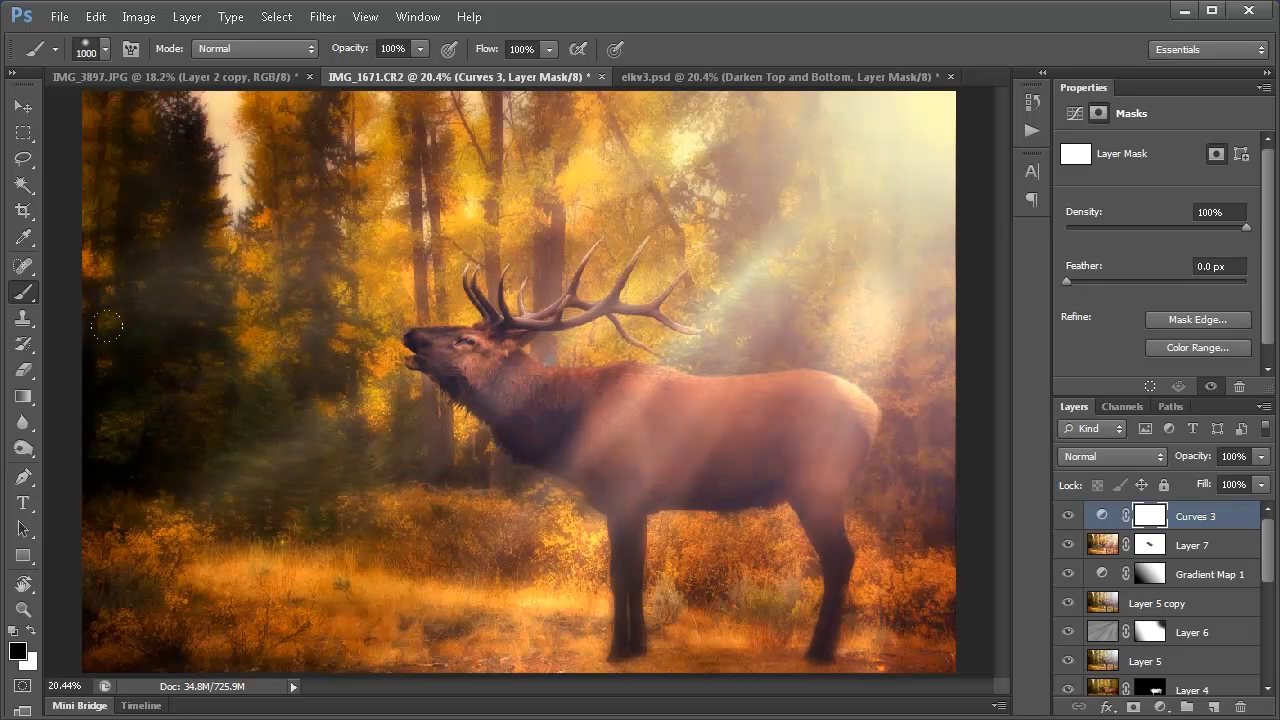
pyautogui.click(1068, 516)
pyautogui.click(1068, 516)
# - Extend the black on Curves 3's mask above the elk with the brush at 50% opacity, and compare the image with and without the layer
pyautogui.press('Return')
pyautogui.write('50')
pyautogui.press('Return')
pyautogui.moveTo(714, 198)
pyautogui.mouseDown()
pyautogui.moveTo(280, 228)
pyautogui.moveTo(403, 265)
pyautogui.mouseUp()
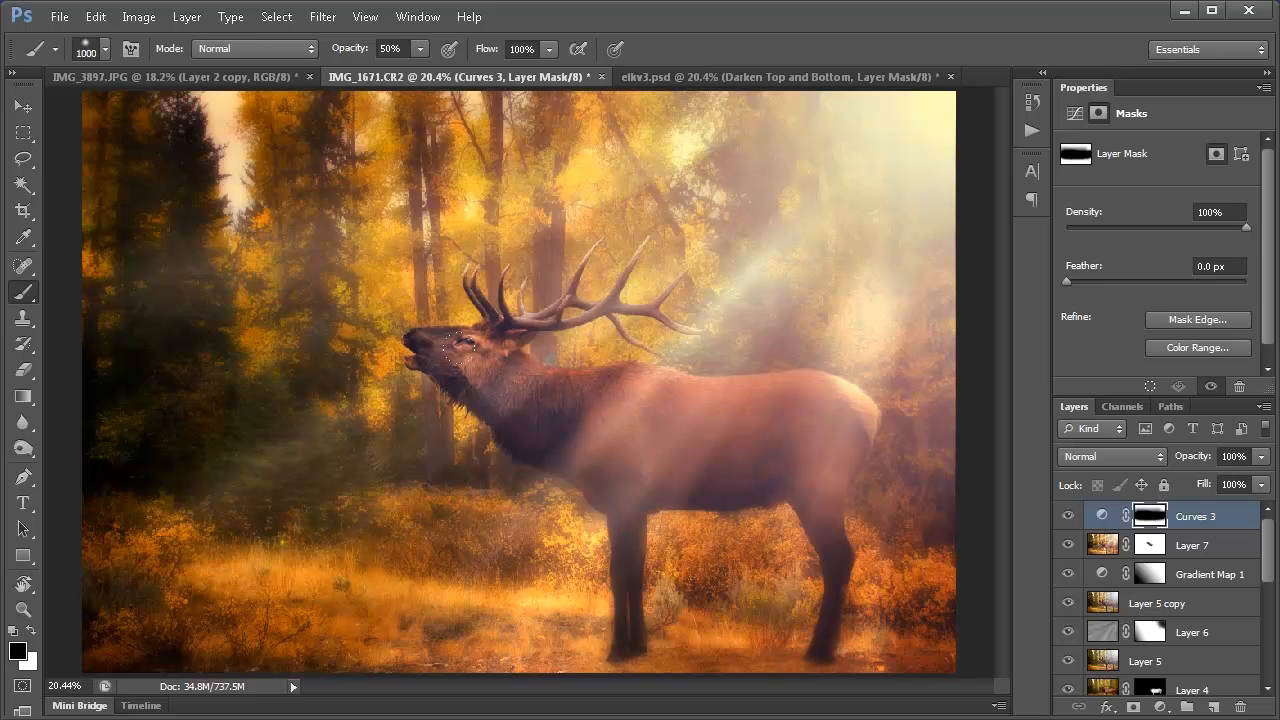
pyautogui.click(1067, 516)
pyautogui.click(1067, 516)
pyautogui.click(1067, 516)
pyautogui.click(1067, 516)
# - Add a new top layer and paint black along the photo's bottom edge with a 300 px brush at 5% opacity
pyautogui.click(1213, 707)
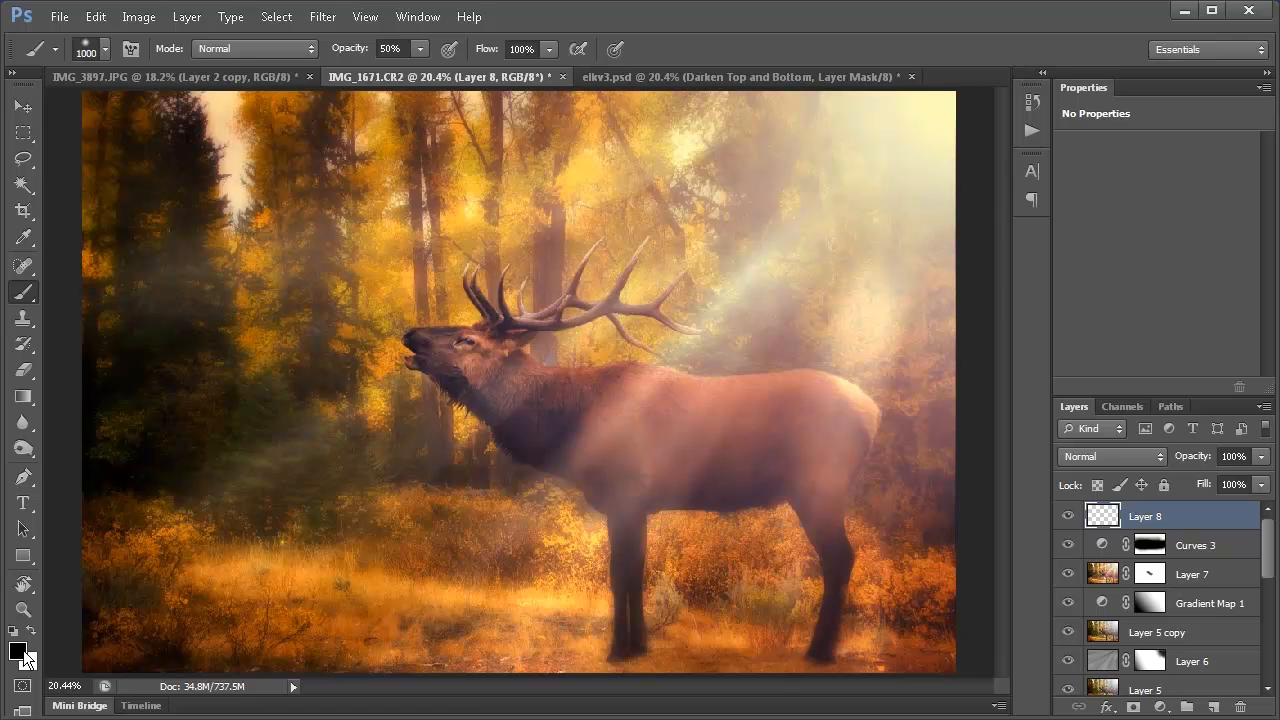
pyautogui.click(392, 48)
pyautogui.write('5')
pyautogui.press('Return')
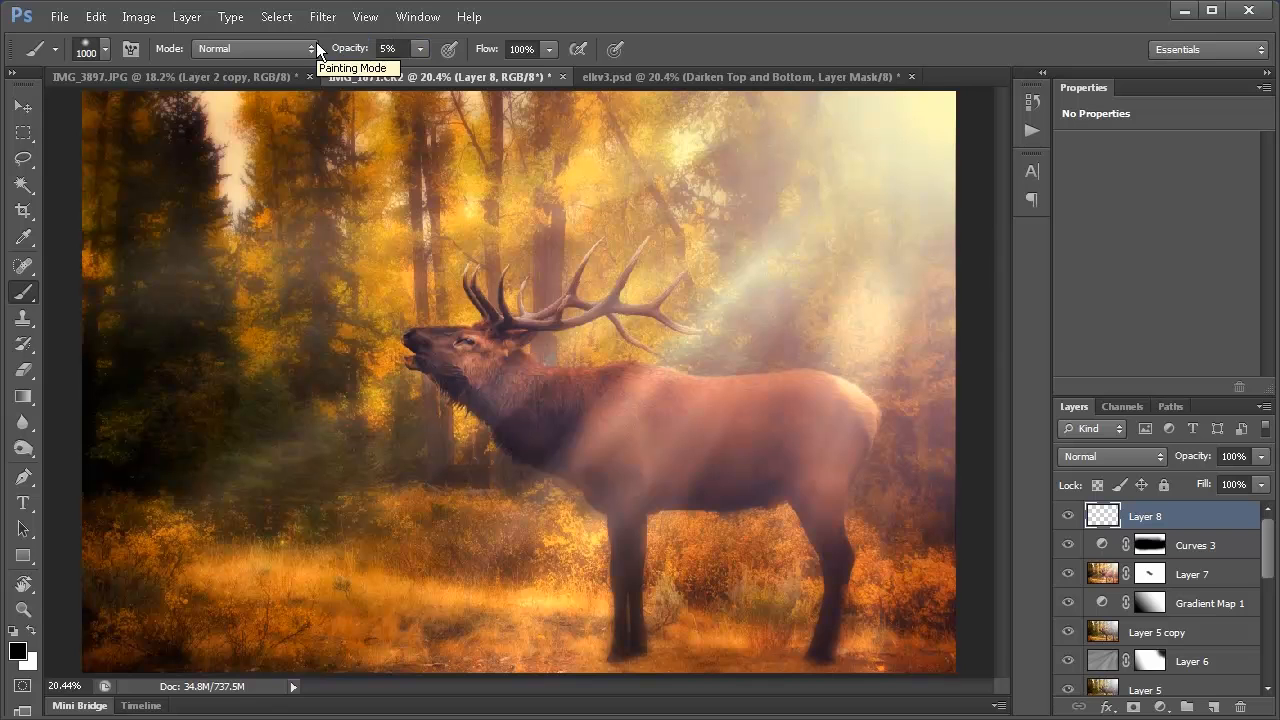
pyautogui.press('[')
pyautogui.press('[')
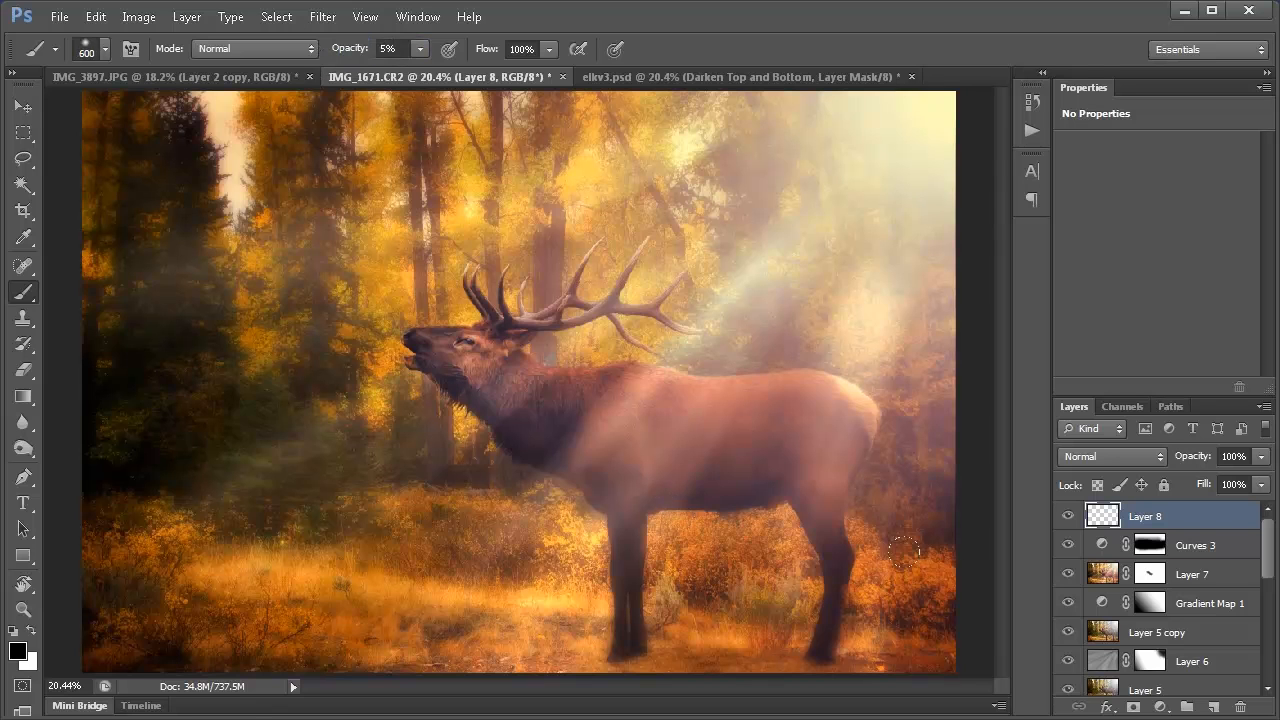
pyautogui.press('[')
pyautogui.press('[')
pyautogui.press('[')
pyautogui.press('[')
pyautogui.press(']')
pyautogui.moveTo(771, 657)
pyautogui.mouseDown()
pyautogui.moveTo(410, 639)
pyautogui.moveTo(308, 651)
pyautogui.moveTo(682, 651)
pyautogui.moveTo(320, 642)
pyautogui.moveTo(578, 668)
pyautogui.moveTo(328, 649)
pyautogui.moveTo(703, 642)
pyautogui.moveTo(420, 643)
pyautogui.moveTo(371, 657)
pyautogui.moveTo(712, 661)
pyautogui.moveTo(347, 647)
pyautogui.moveTo(607, 666)
pyautogui.moveTo(468, 664)
pyautogui.moveTo(755, 644)
pyautogui.moveTo(542, 658)
pyautogui.moveTo(922, 659)
pyautogui.moveTo(479, 642)
pyautogui.moveTo(621, 650)
pyautogui.moveTo(304, 667)
pyautogui.moveTo(742, 651)
pyautogui.moveTo(420, 626)
pyautogui.moveTo(400, 636)
pyautogui.moveTo(646, 632)
pyautogui.moveTo(547, 628)
pyautogui.moveTo(929, 660)
pyautogui.moveTo(463, 665)
pyautogui.moveTo(973, 664)
pyautogui.moveTo(782, 647)
pyautogui.moveTo(389, 667)
pyautogui.moveTo(894, 669)
pyautogui.moveTo(731, 644)
pyautogui.moveTo(796, 637)
pyautogui.moveTo(873, 641)
pyautogui.moveTo(329, 658)
pyautogui.mouseUp()
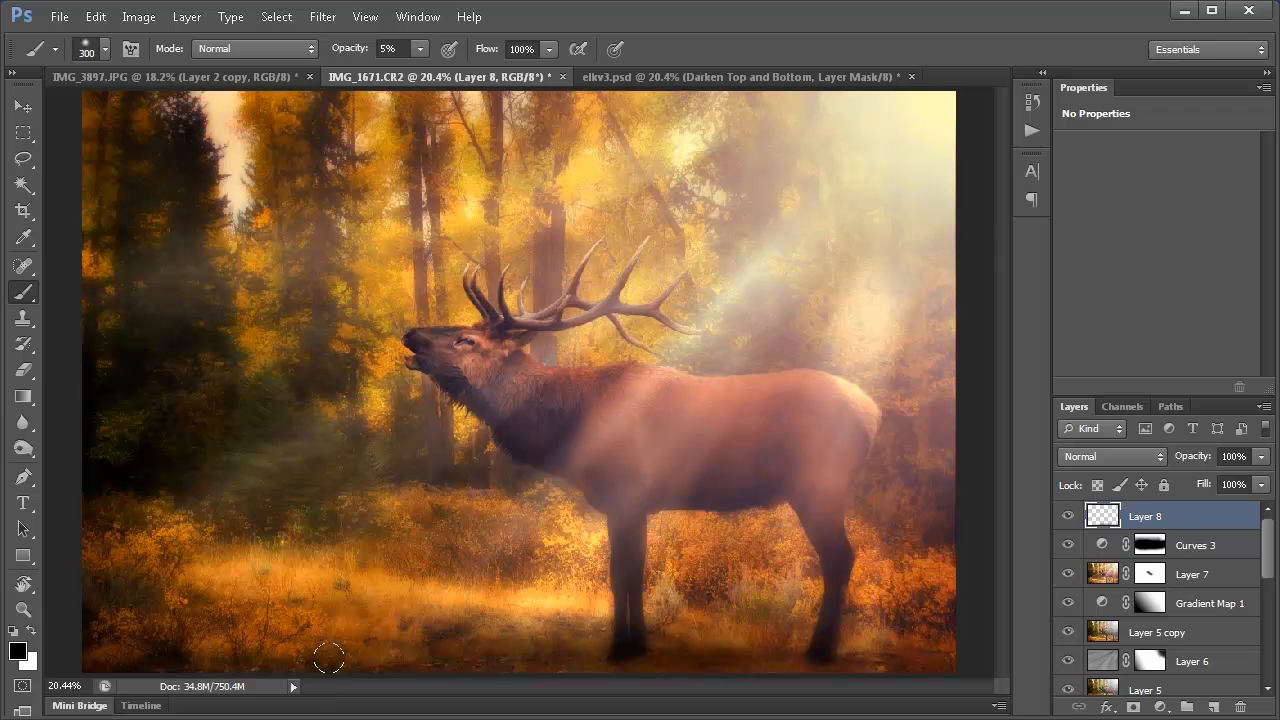
# - Lower Layer 8's opacity to 71% and compare the image with and without its dark bottom edge
pyautogui.click(1067, 516)
pyautogui.click(1067, 516)
pyautogui.click(1261, 456)
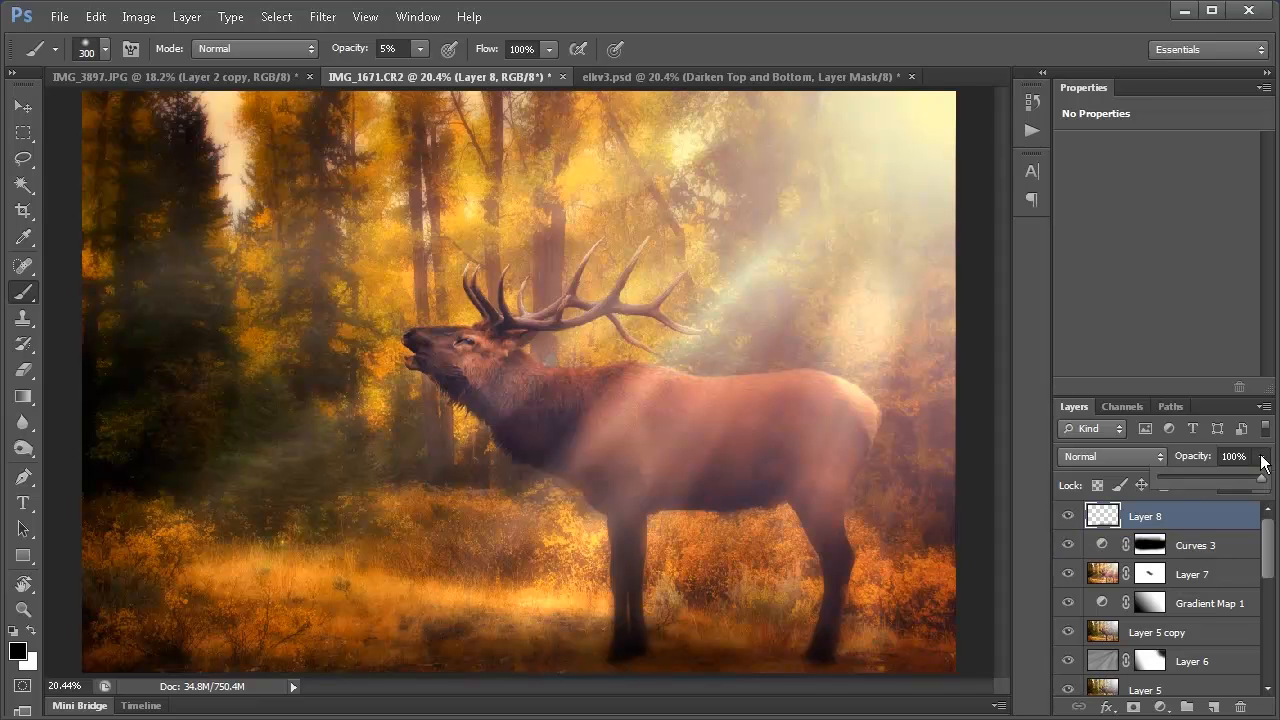
pyautogui.moveTo(1262, 477); pyautogui.dragTo(1231, 491)
pyautogui.click(1244, 456)
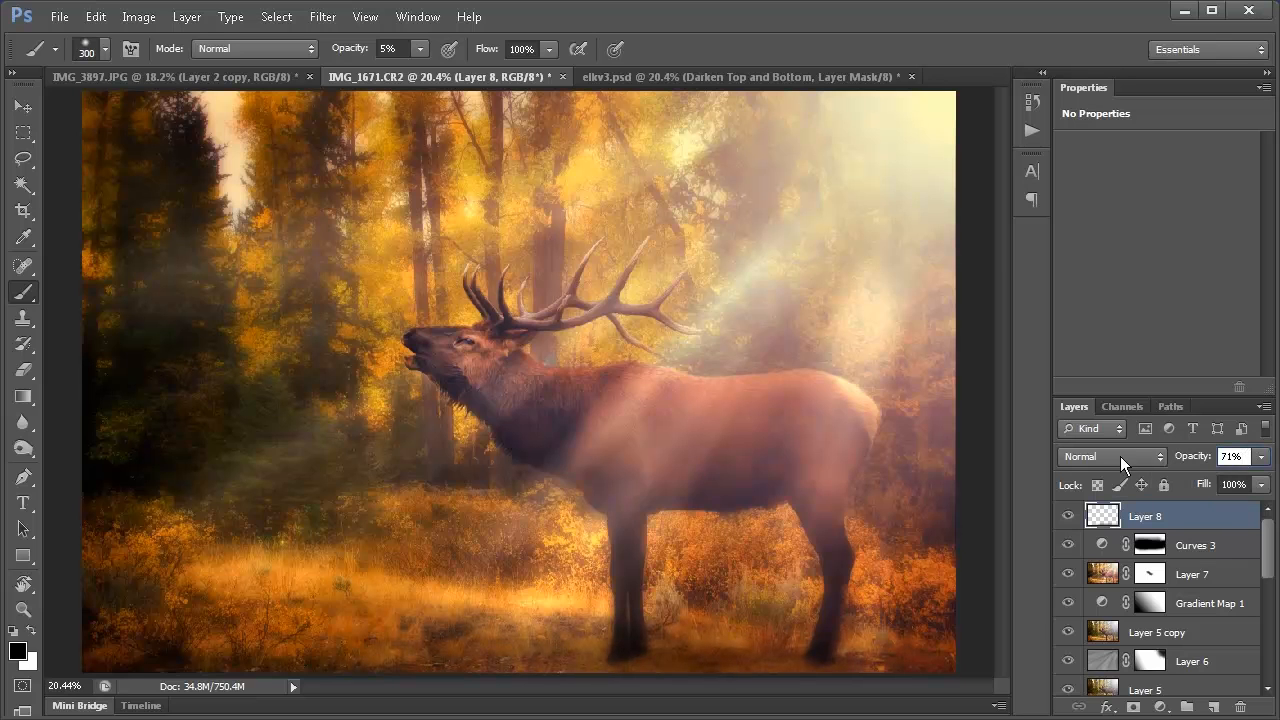
pyautogui.click(1067, 516)
pyautogui.click(1067, 516)
# - Add a Color Balance adjustment layer above Layer 8 and set its midtones to Cyan-Red -21, Magenta-Green -3 and Yellow-Blue +5
pyautogui.click(1161, 707)
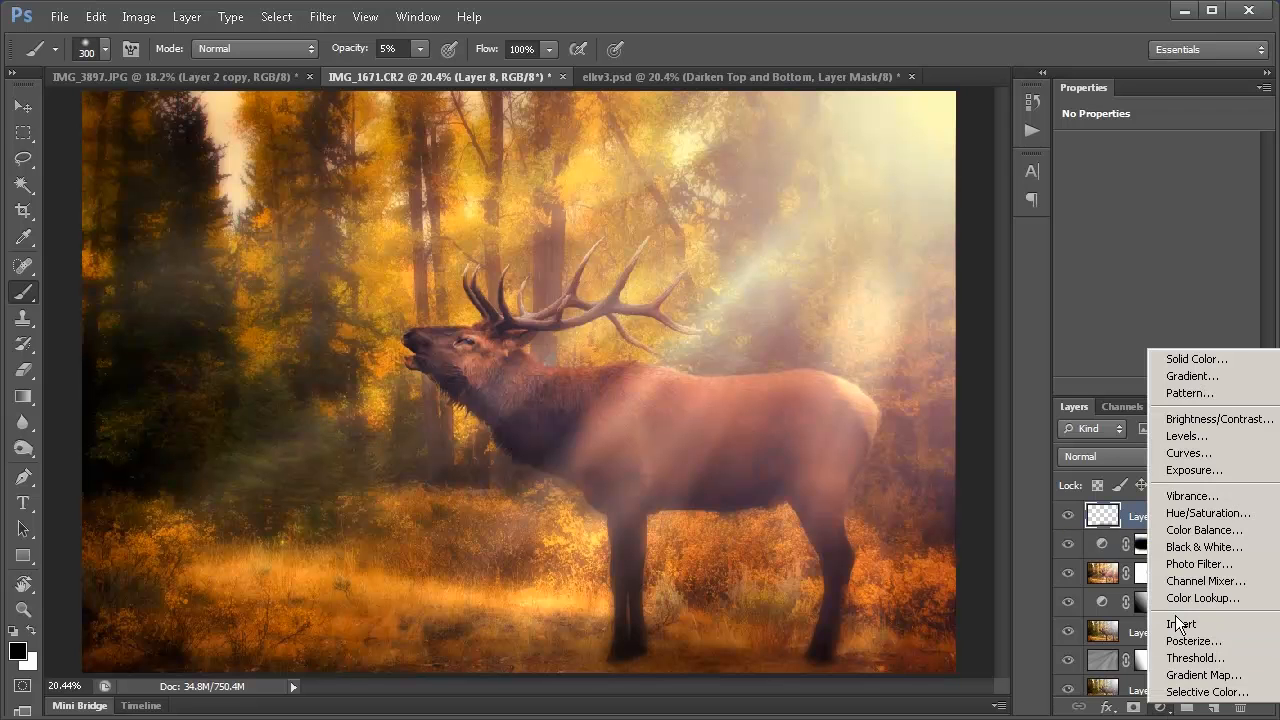
pyautogui.click(1180, 531)
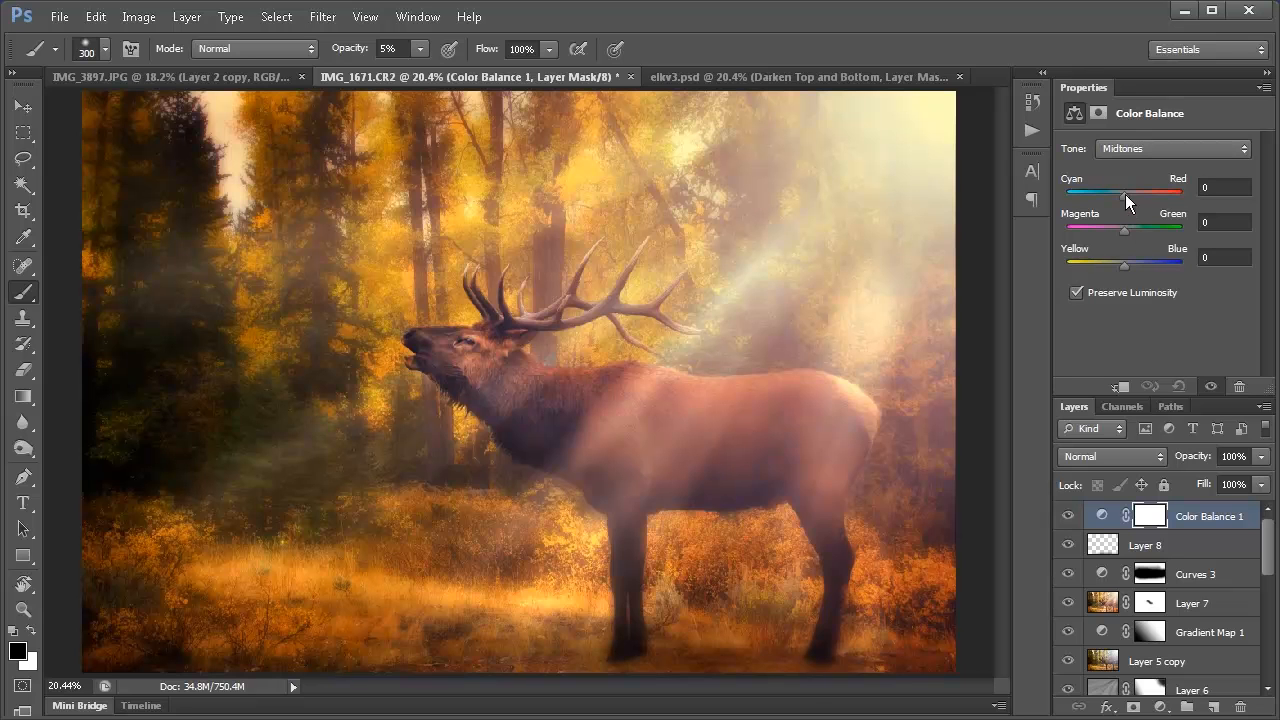
pyautogui.moveTo(1125, 194); pyautogui.dragTo(1113, 200)
pyautogui.click(1134, 147)
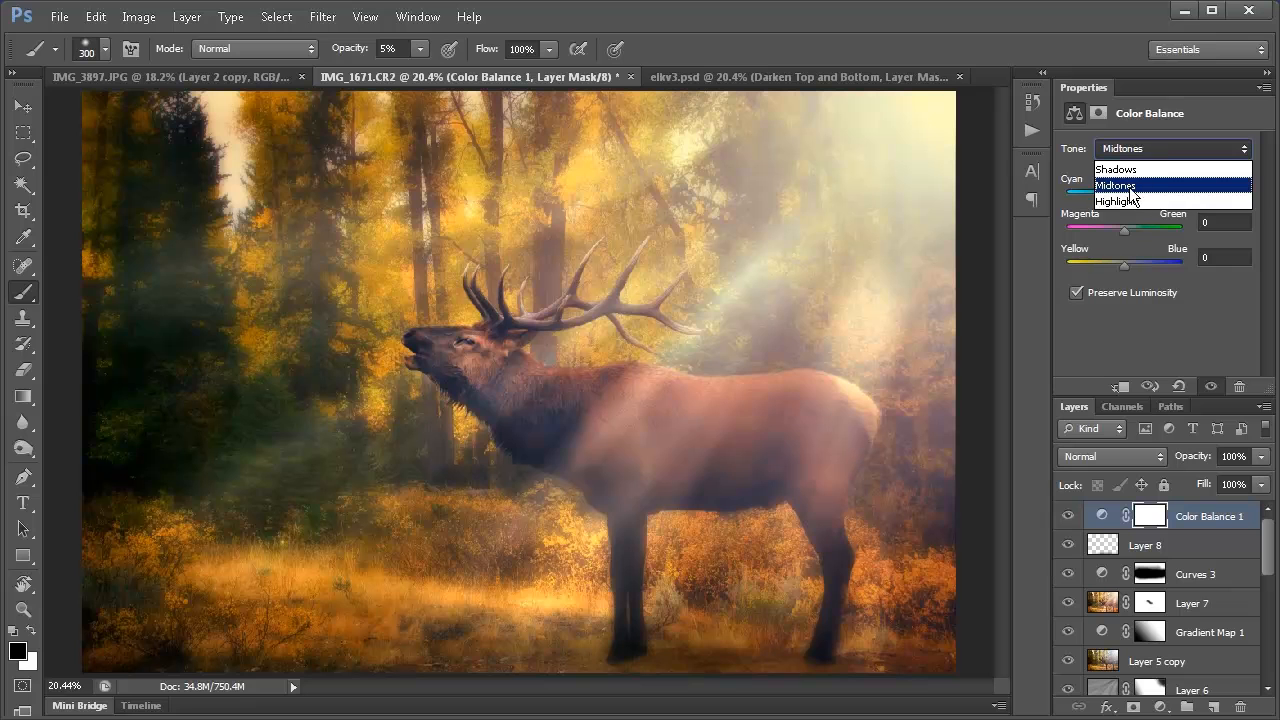
pyautogui.click(1130, 186)
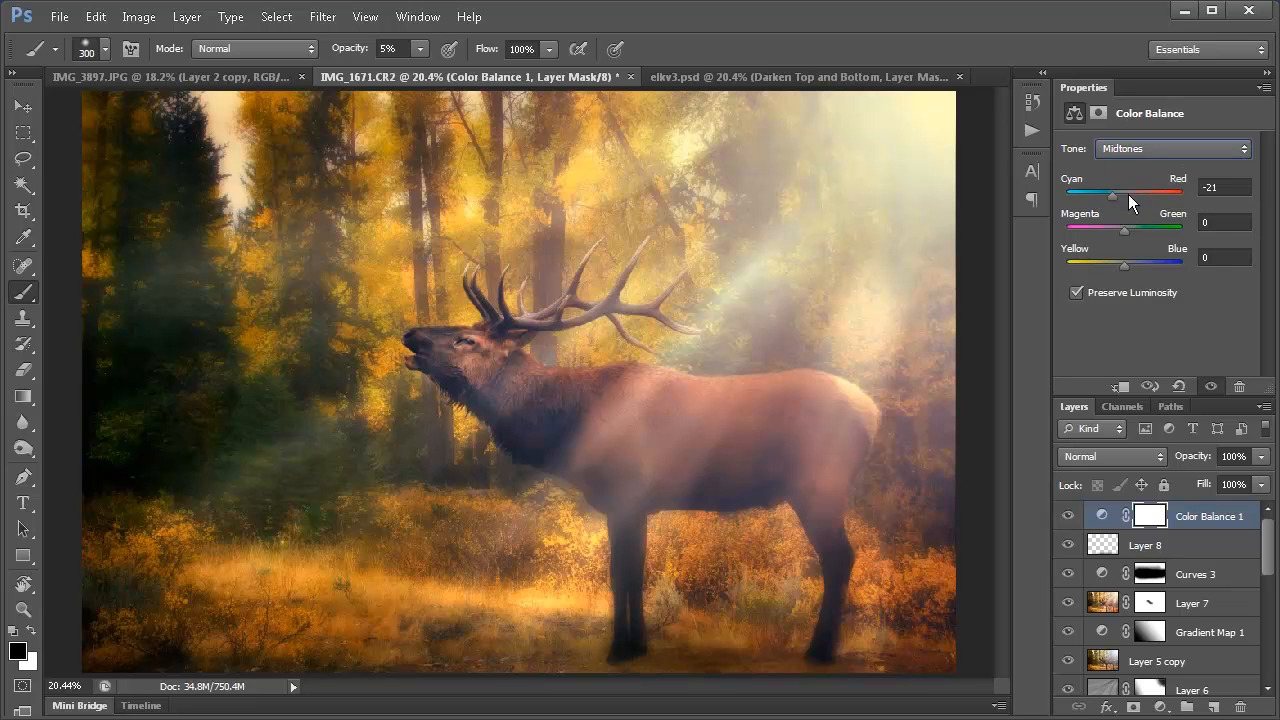
pyautogui.moveTo(1123, 234); pyautogui.dragTo(1127, 268)
# - Shift the Color Balance shadows toward cyan, with Magenta-Green at +5 and Yellow-Blue at +7
pyautogui.click(1147, 150)
pyautogui.click(1141, 166)
pyautogui.moveTo(1111, 199); pyautogui.dragTo(1129, 273)
# - Set the Color Balance highlights to Cyan-Red -17, Magenta-Green -9 and Yellow-Blue -10
pyautogui.click(1166, 147)
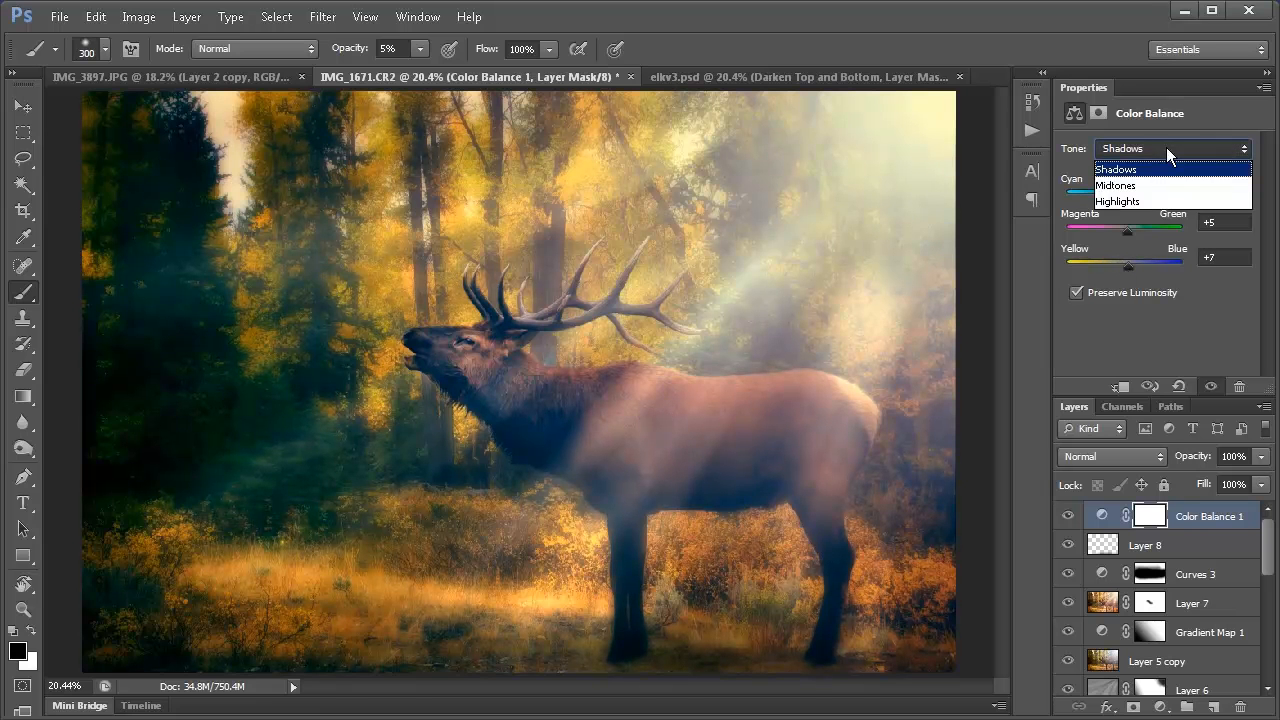
pyautogui.click(1143, 204)
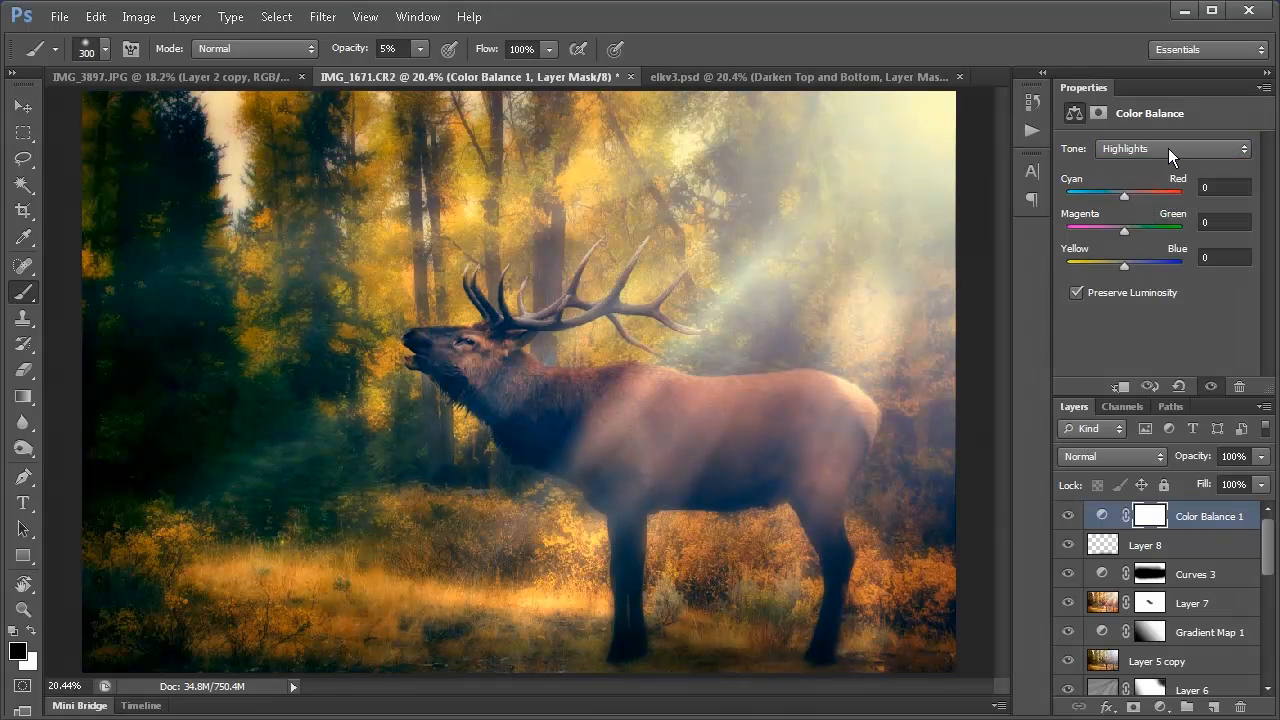
pyautogui.moveTo(1124, 196); pyautogui.dragTo(1114, 288)
pyautogui.press('Down')
pyautogui.press('Down')
# - Compare the image with and without Color Balance 1, and reduce the layer's opacity to 50%
pyautogui.click(1068, 516)
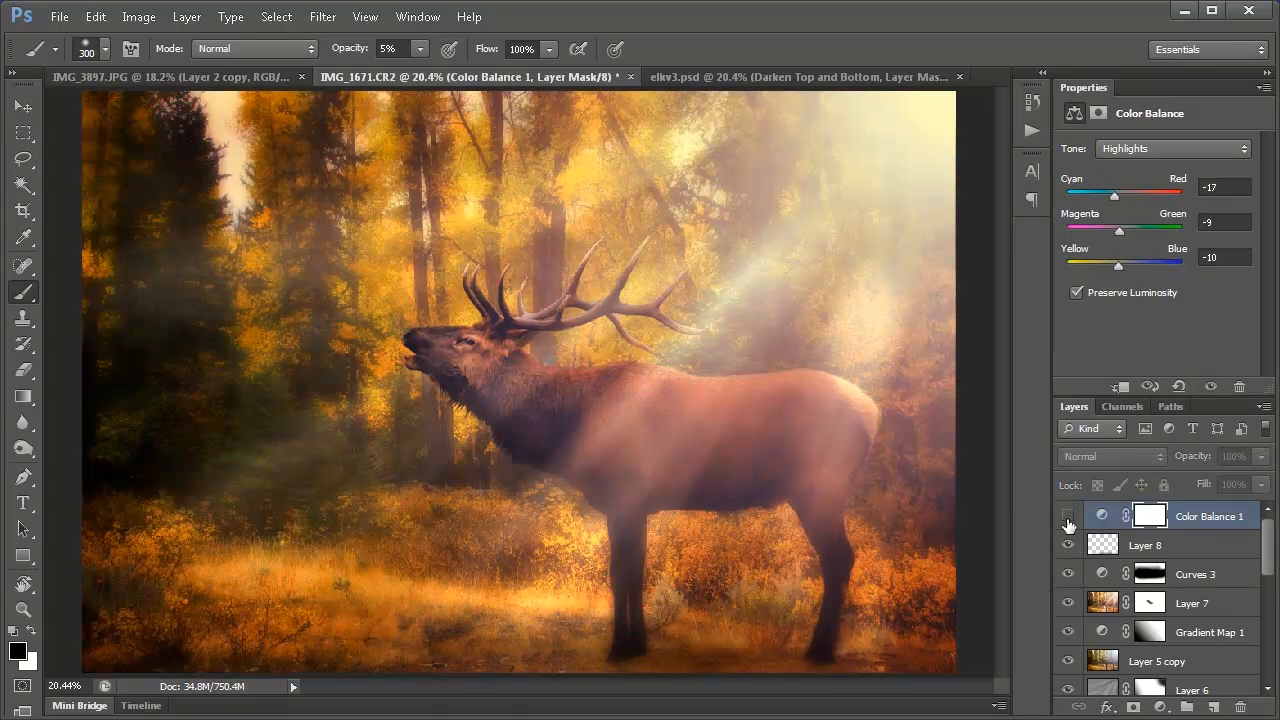
pyautogui.click(1068, 516)
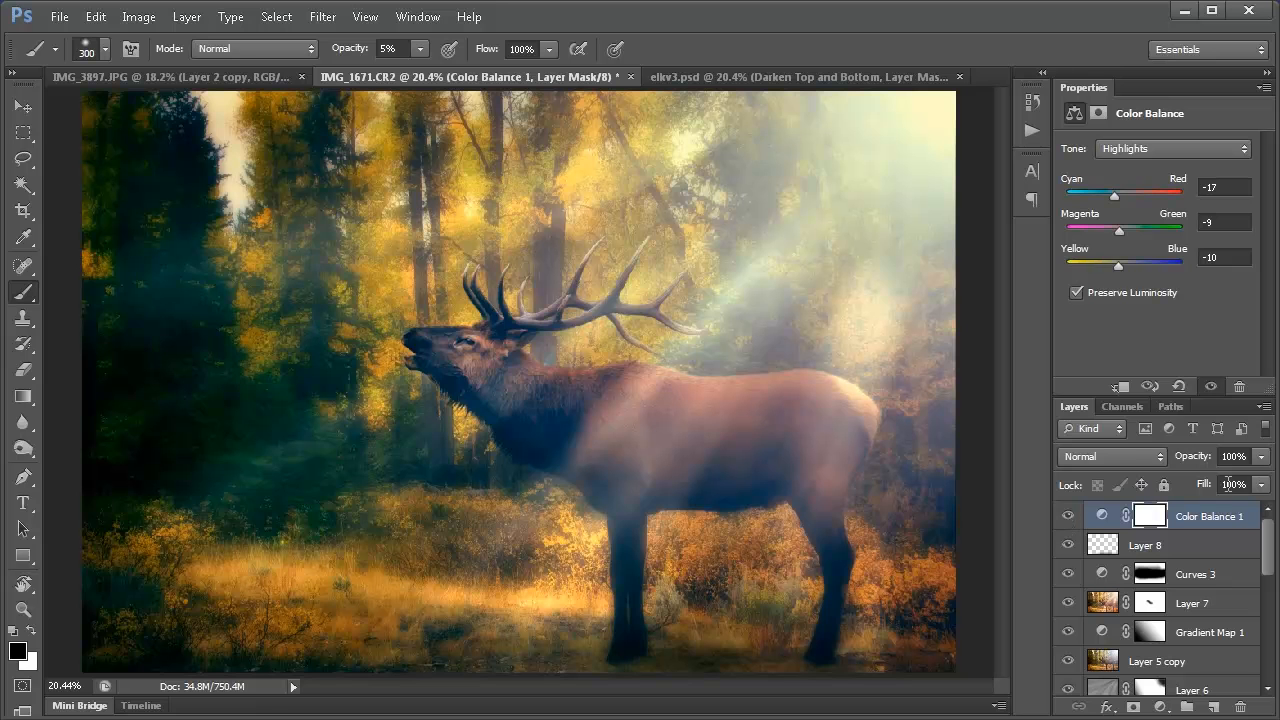
pyautogui.click(1260, 457)
pyautogui.moveTo(1261, 478); pyautogui.dragTo(1203, 491)
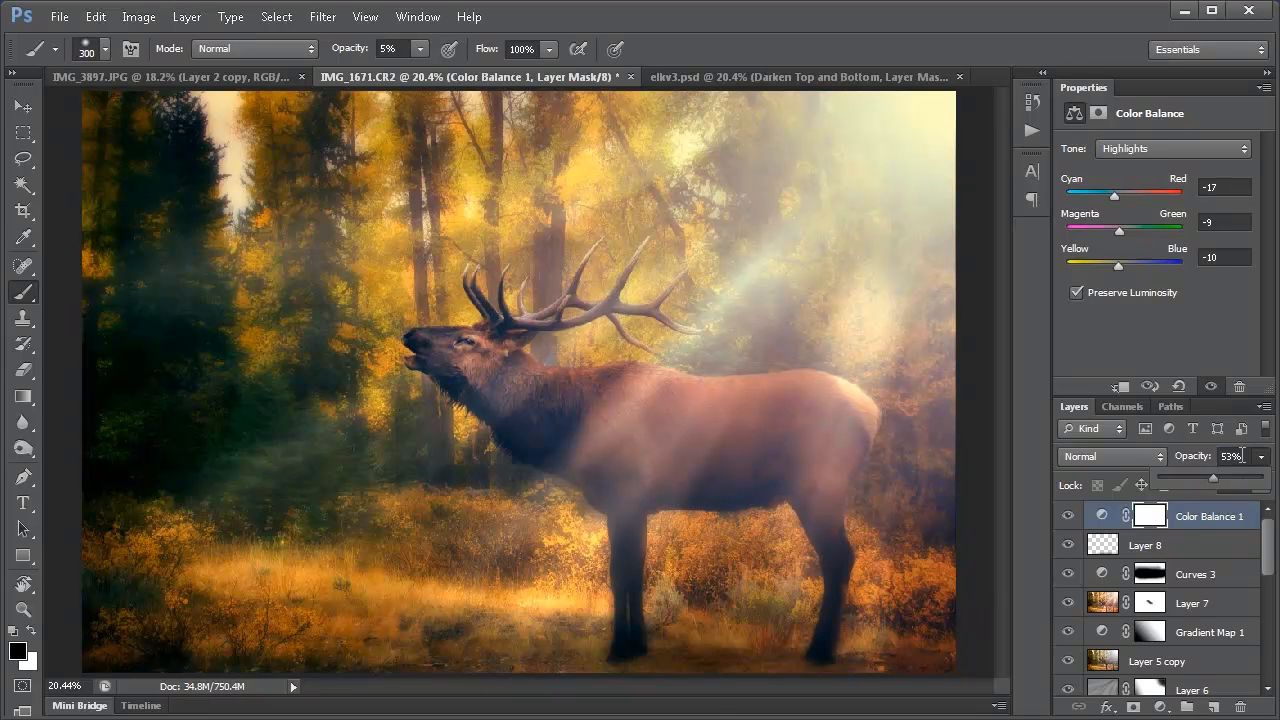
pyautogui.click(1232, 456)
pyautogui.write('50')
pyautogui.press('Return')
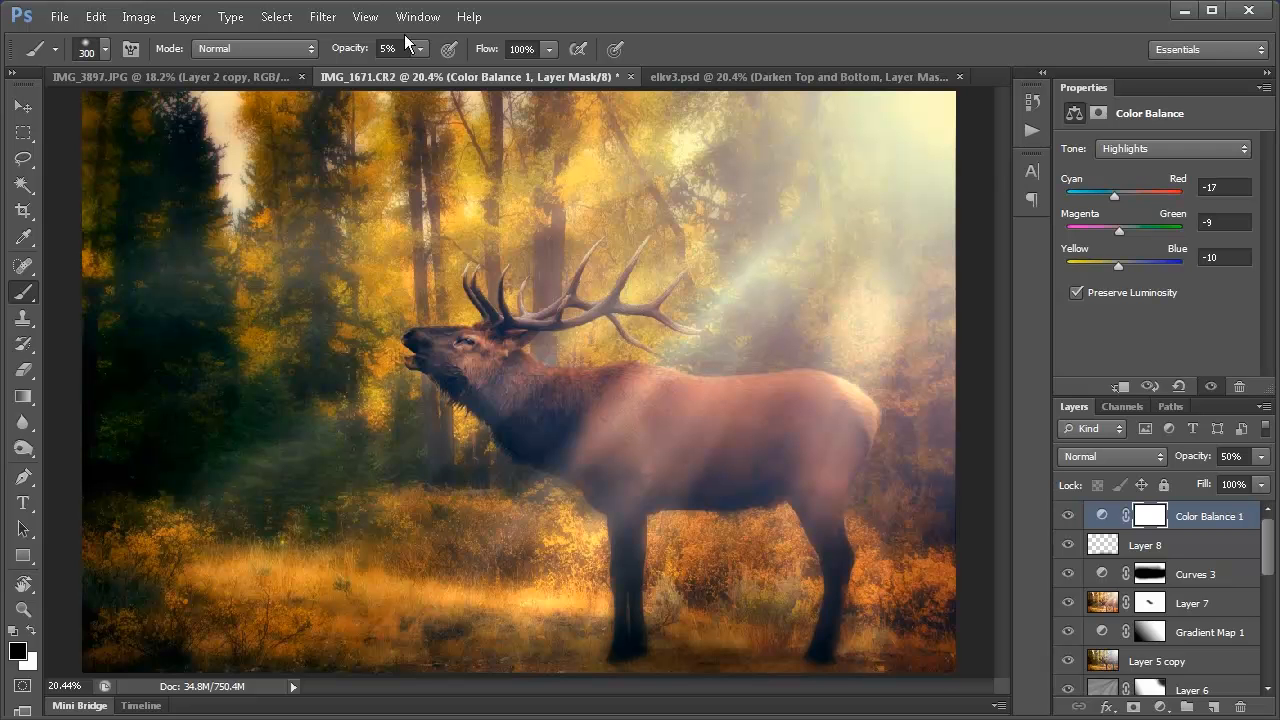
# - Show all hidden layers in IMG_3897.JPG to view the original elk photo, and return to IMG_1671.CR2
pyautogui.click(232, 80)
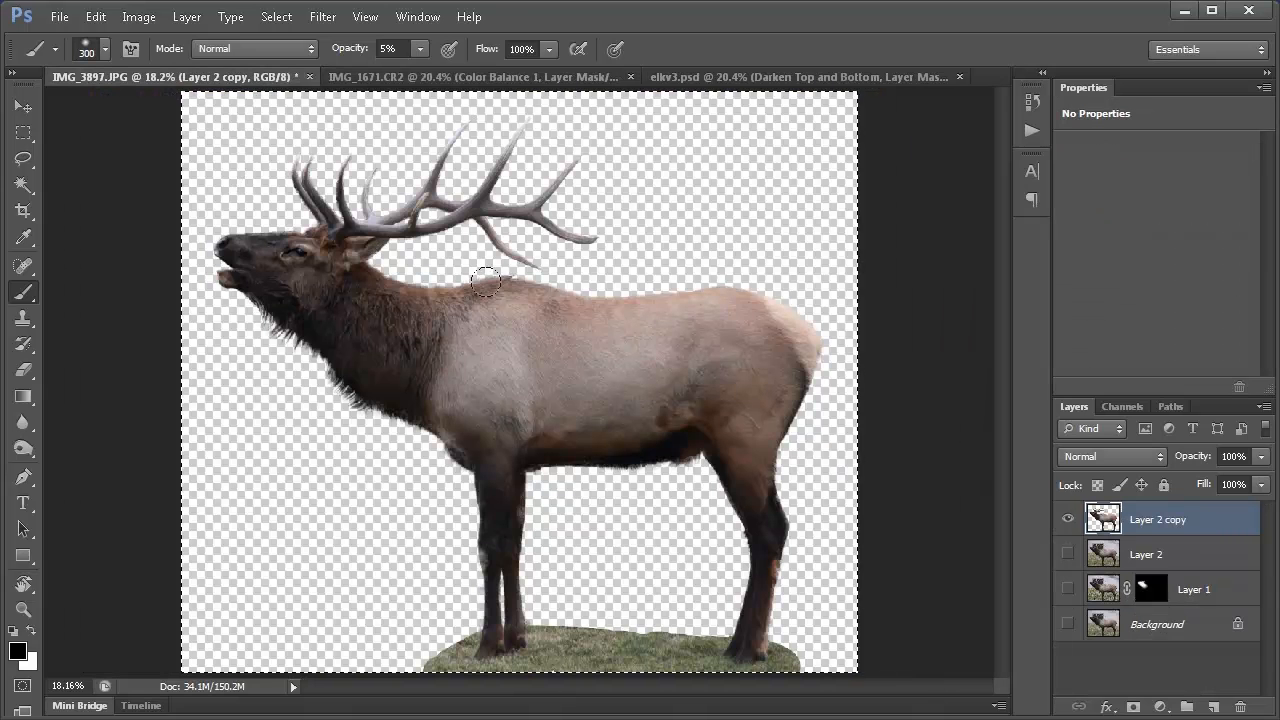
pyautogui.click(1068, 554)
pyautogui.click(1068, 589)
pyautogui.click(1068, 624)
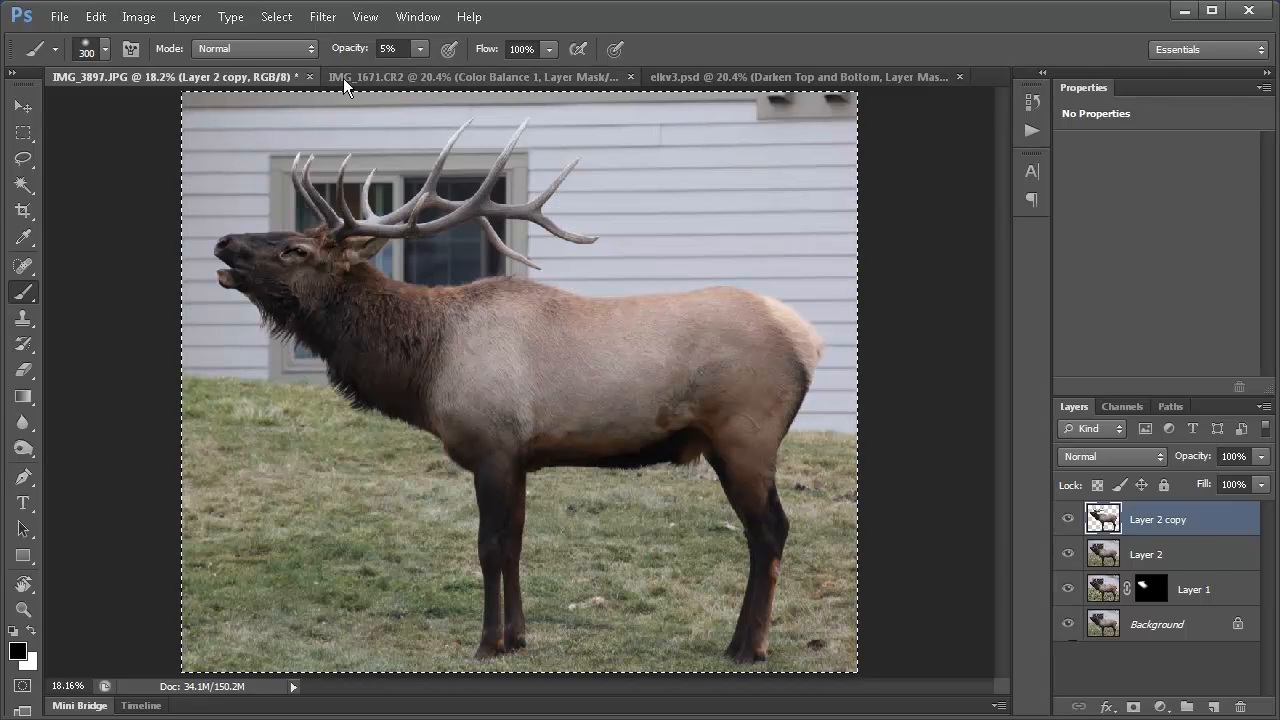
pyautogui.click(374, 78)
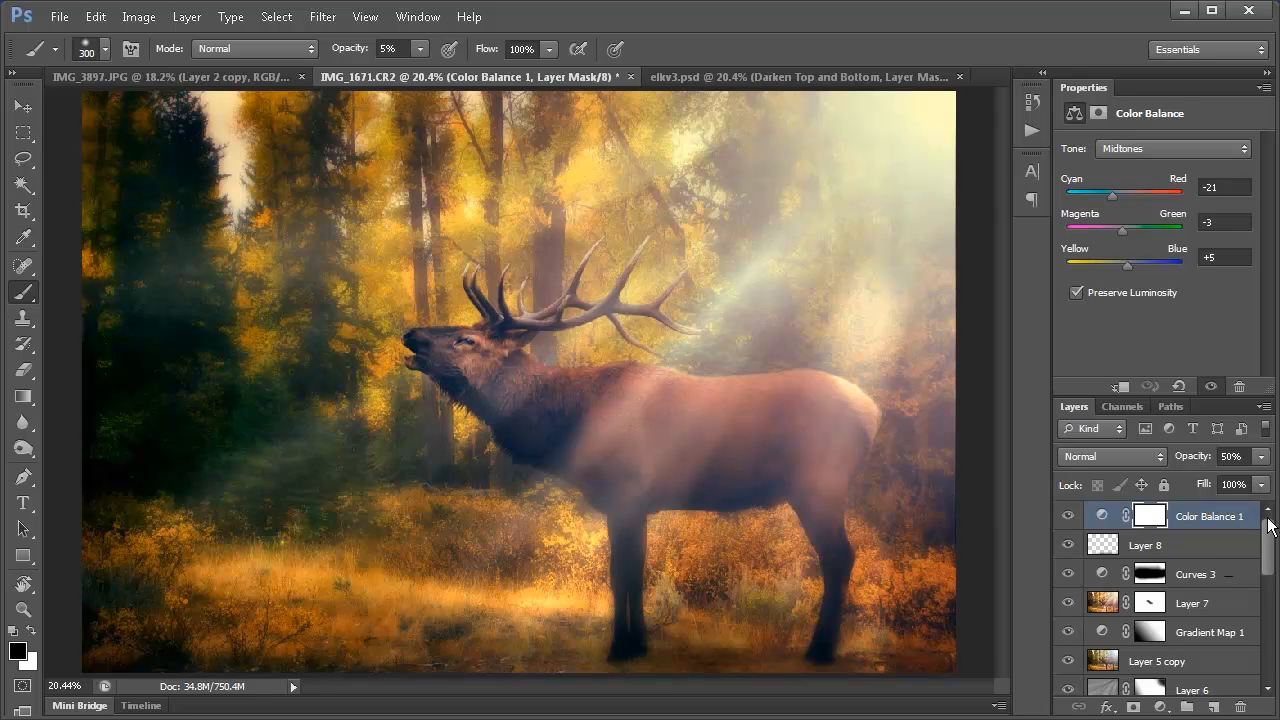
# - Isolate the Background layer and turn on Layer 1, its Hue/Saturation adjustment and Background copy to review the first edits
pyautogui.moveTo(1270, 527); pyautogui.dragTo(1273, 685)
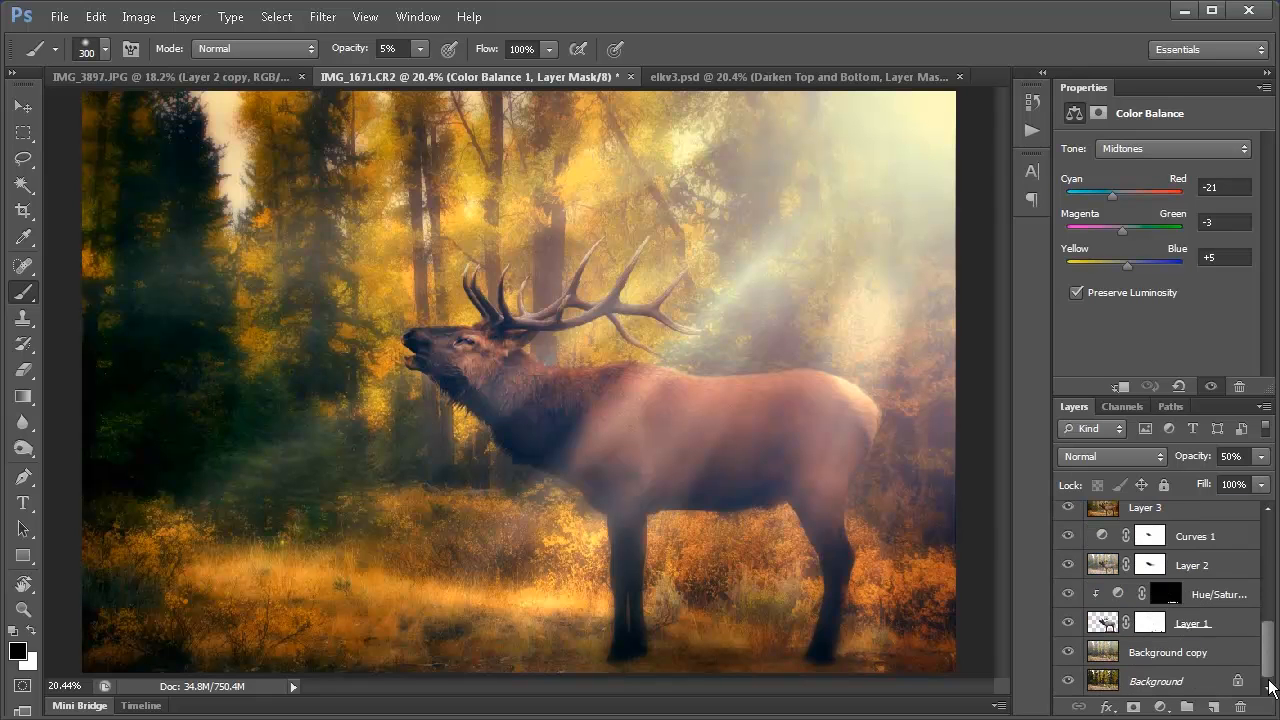
pyautogui.keyDown('alt'); pyautogui.click(1070, 681); pyautogui.keyUp('alt')
pyautogui.click(1069, 623)
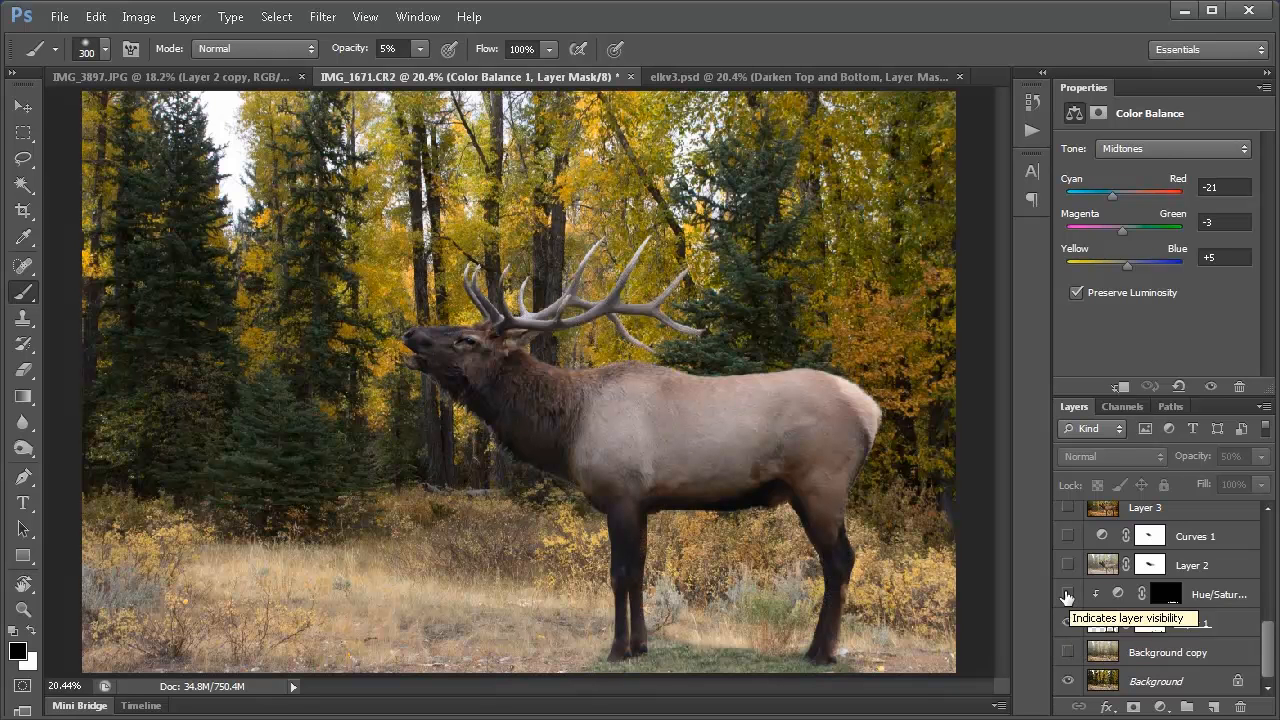
pyautogui.click(1068, 594)
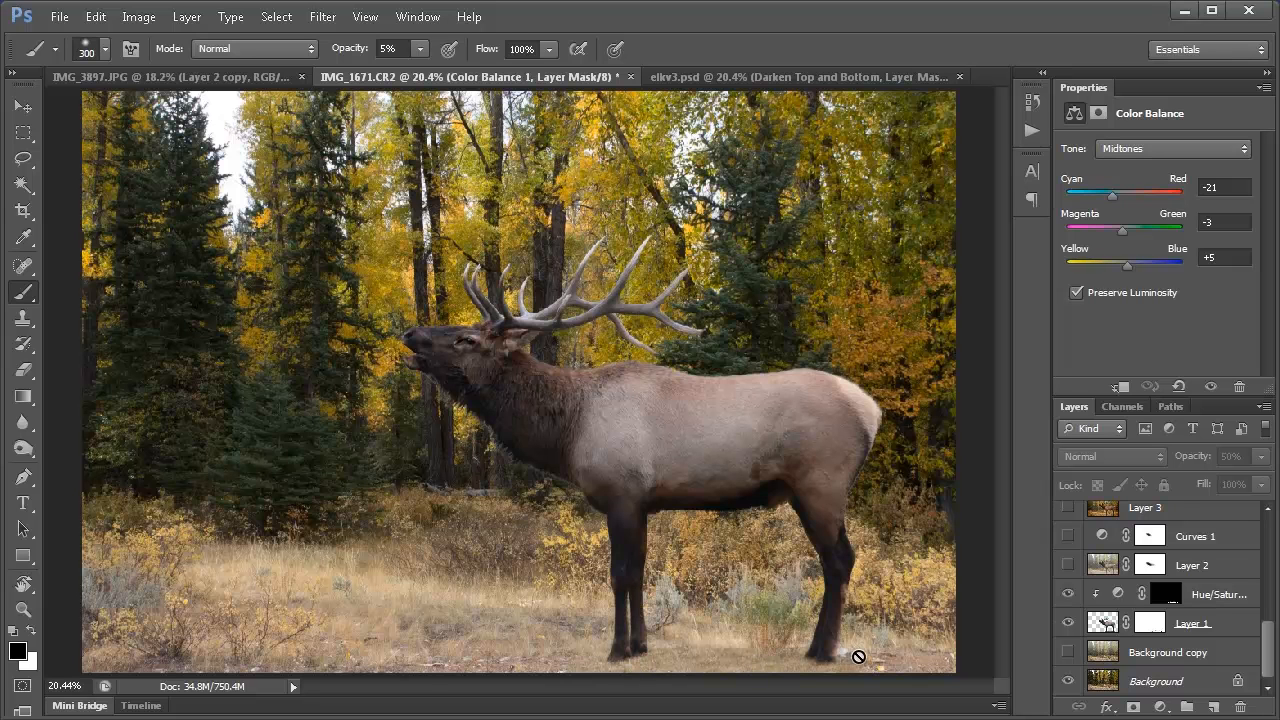
pyautogui.click(1068, 652)
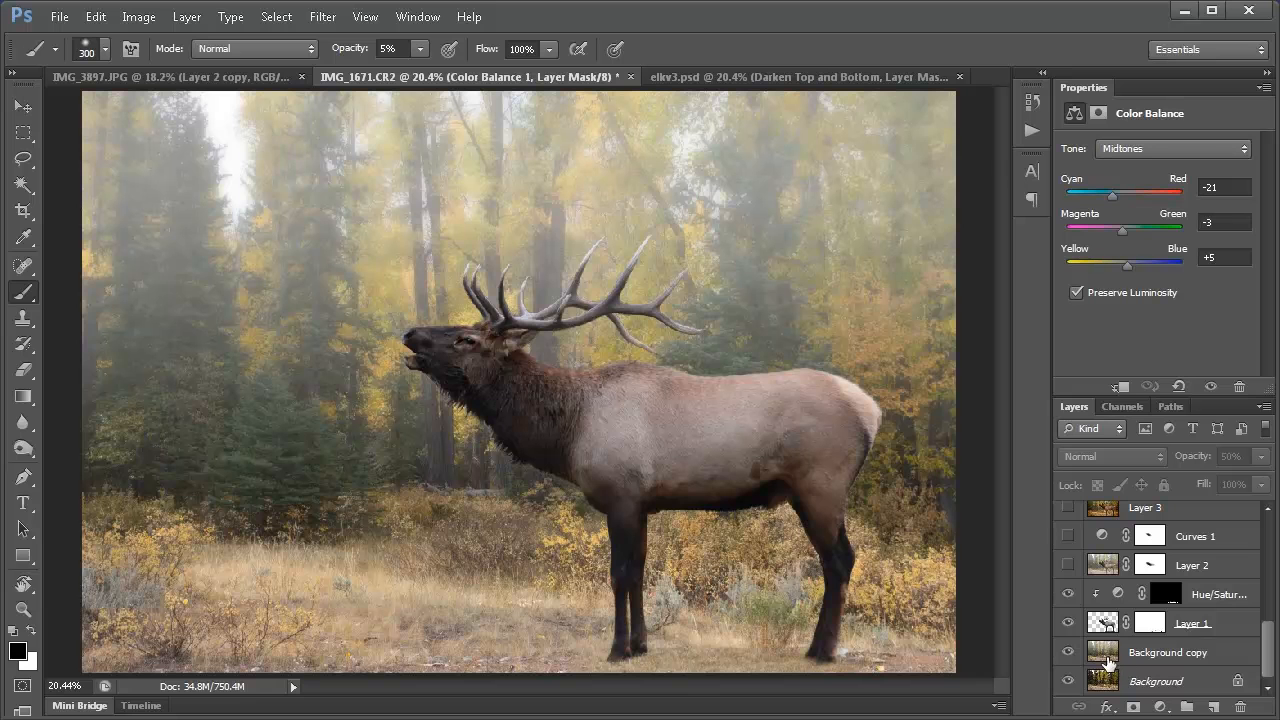
# - Turn on Layer 2, Curves 1 and Layer 3 one after another to review their effects
pyautogui.click(1069, 566)
pyautogui.click(1100, 570)
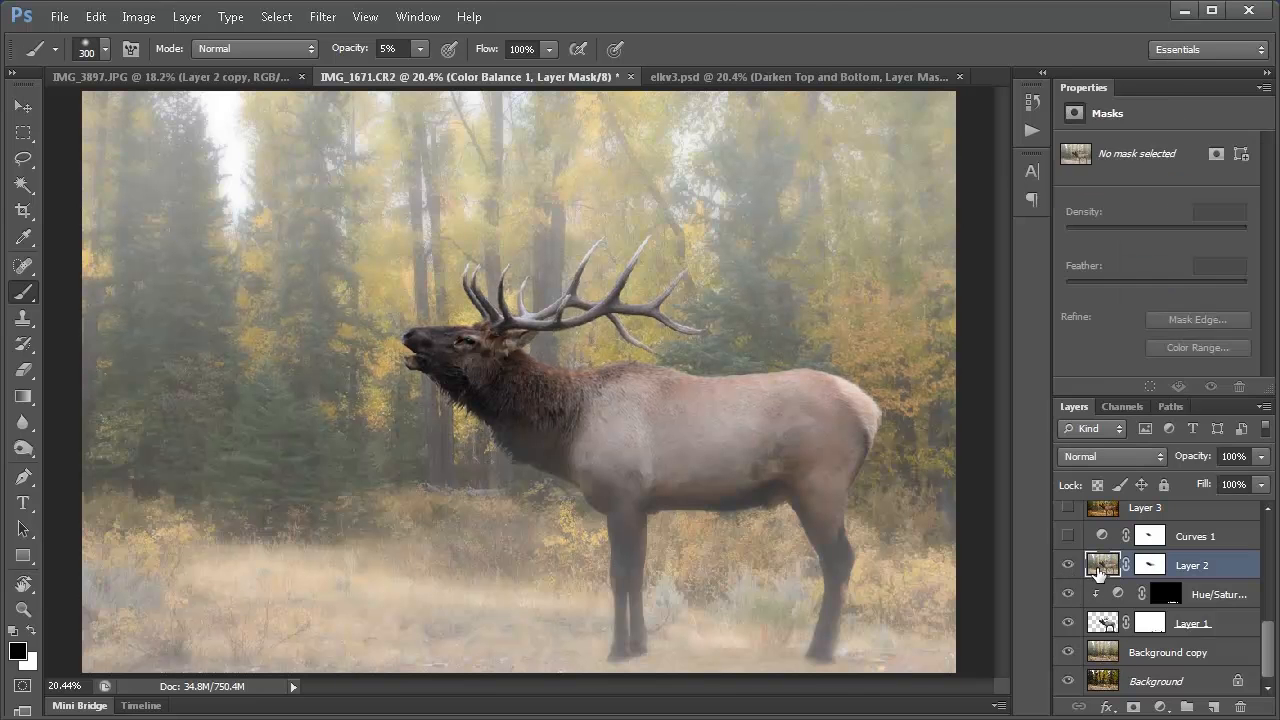
pyautogui.moveTo(1269, 652); pyautogui.dragTo(1269, 610)
pyautogui.click(1067, 622)
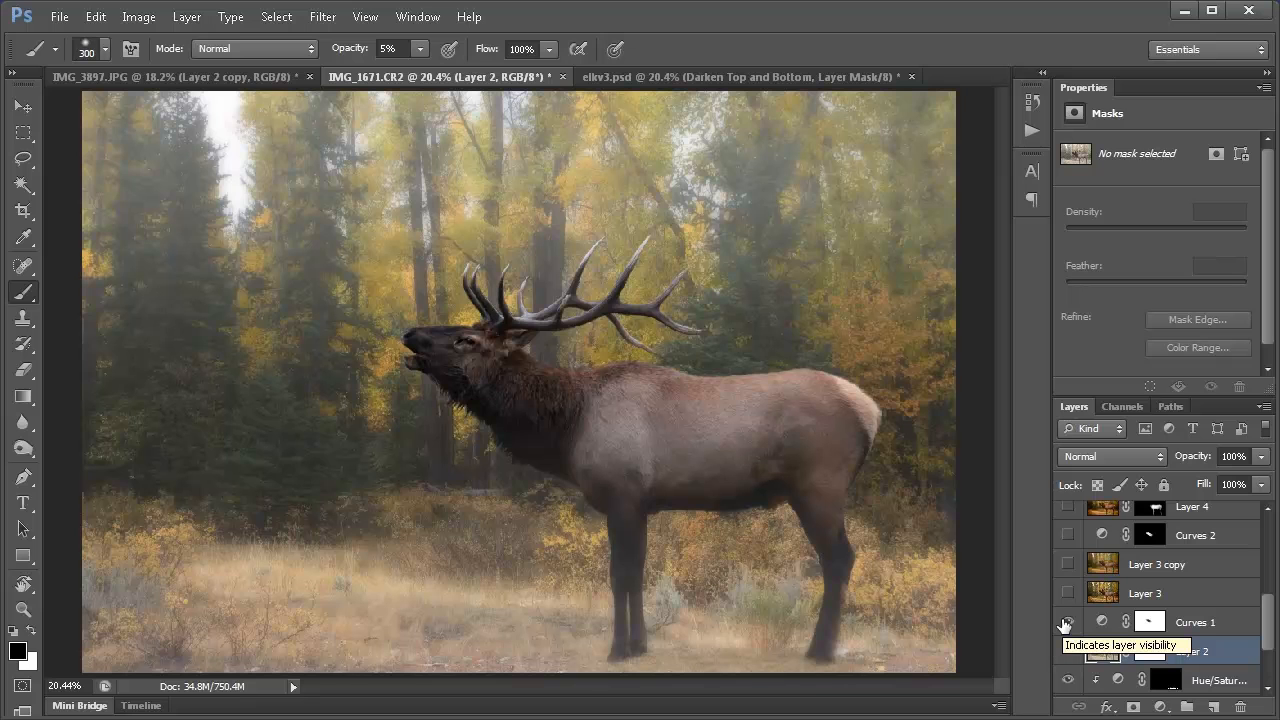
pyautogui.click(1068, 594)
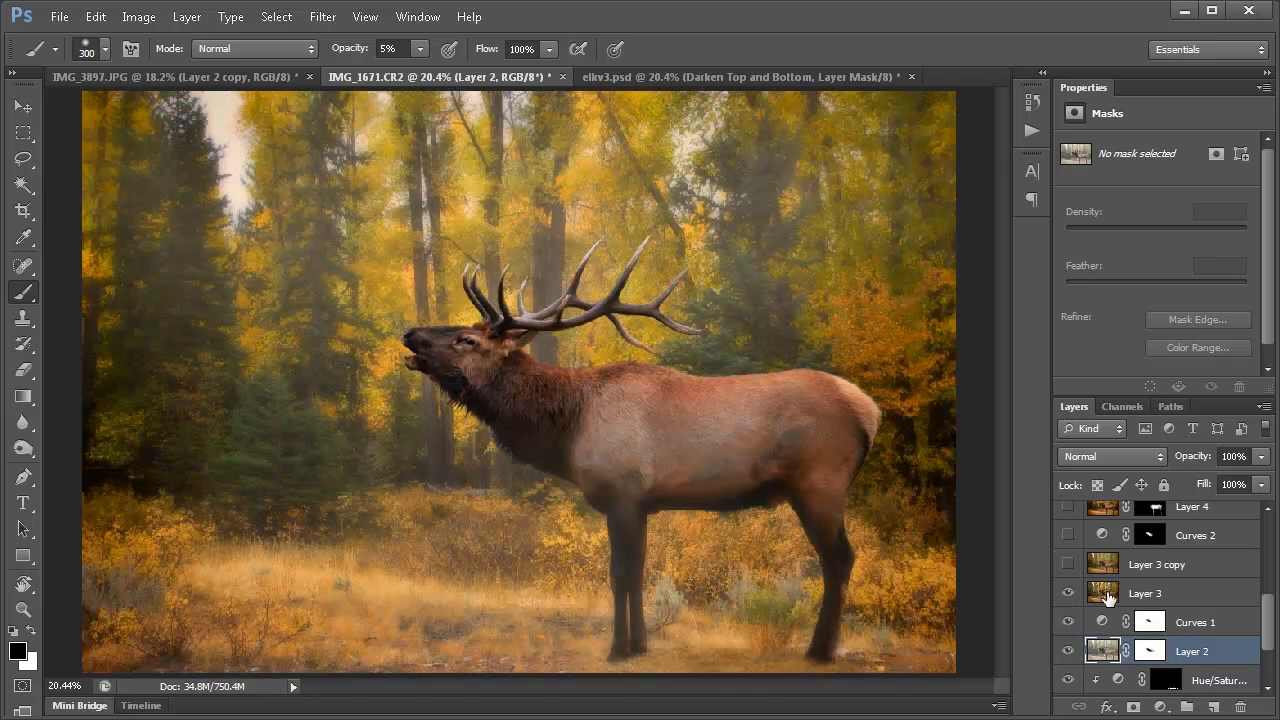
pyautogui.click(1107, 597)
# - Turn on Layer 3 copy and Curves 2, and compare the image with and without Curves 2
pyautogui.moveTo(1268, 622); pyautogui.dragTo(1272, 608)
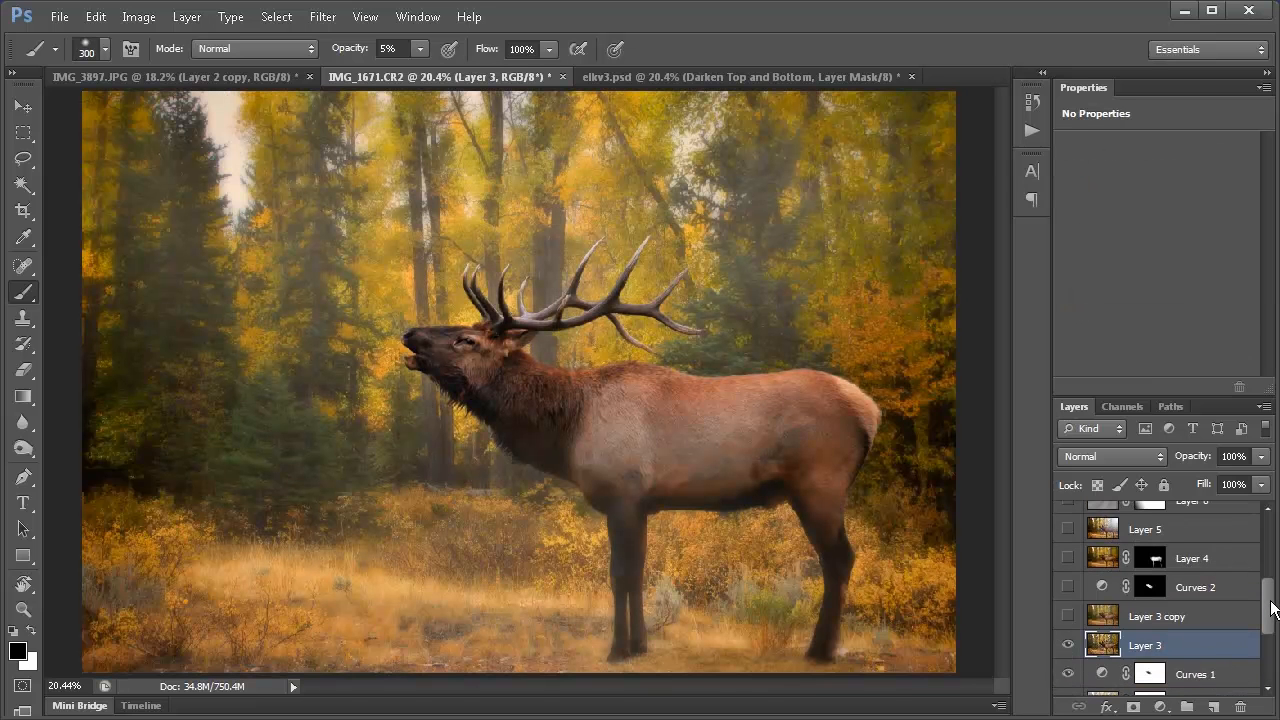
pyautogui.click(1069, 617)
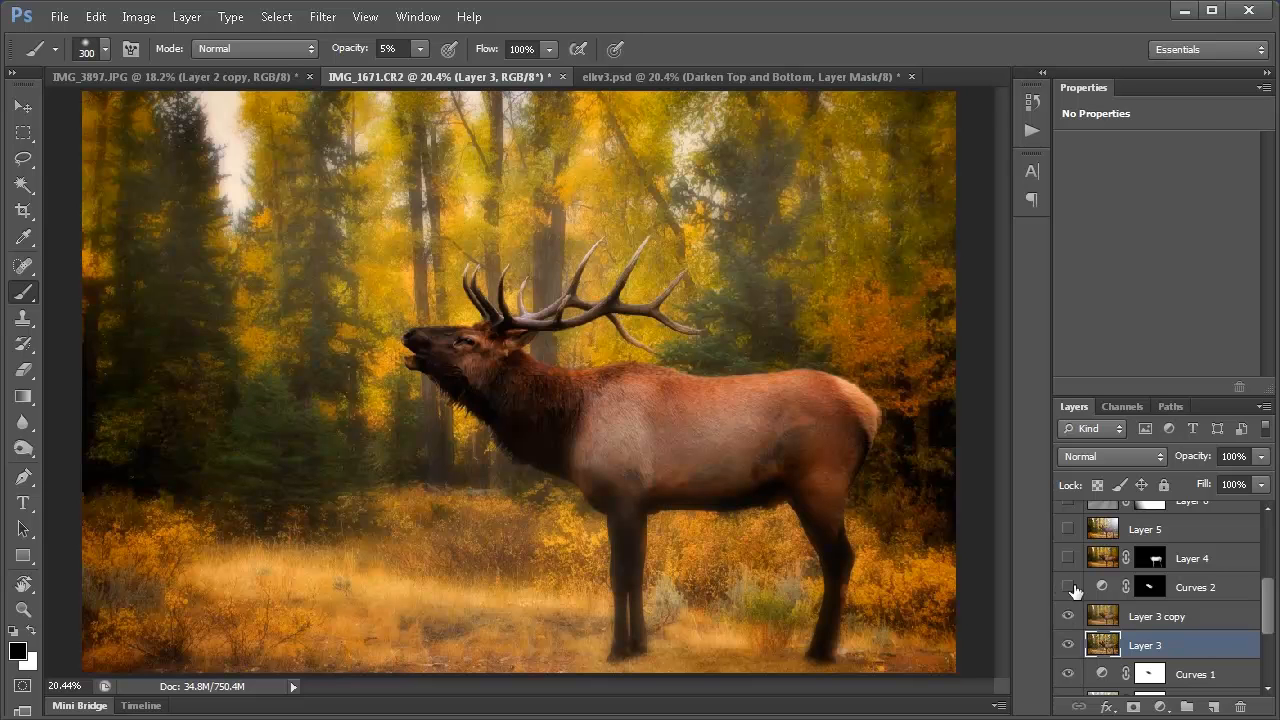
pyautogui.click(1067, 587)
pyautogui.scroll(1, 1266, 608)
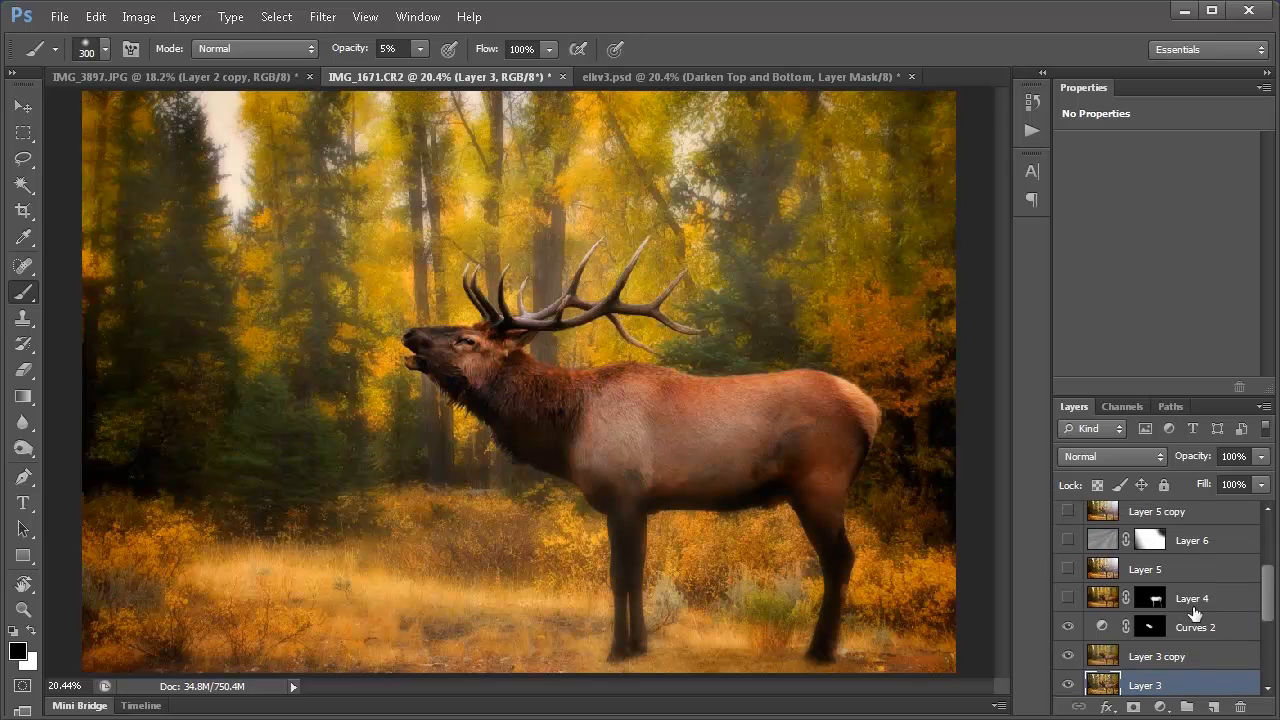
pyautogui.click(1067, 627)
pyautogui.click(1067, 627)
# - Turn on Layer 4 and compare the elk's body with and without its masked Multiply effect
pyautogui.click(1103, 600)
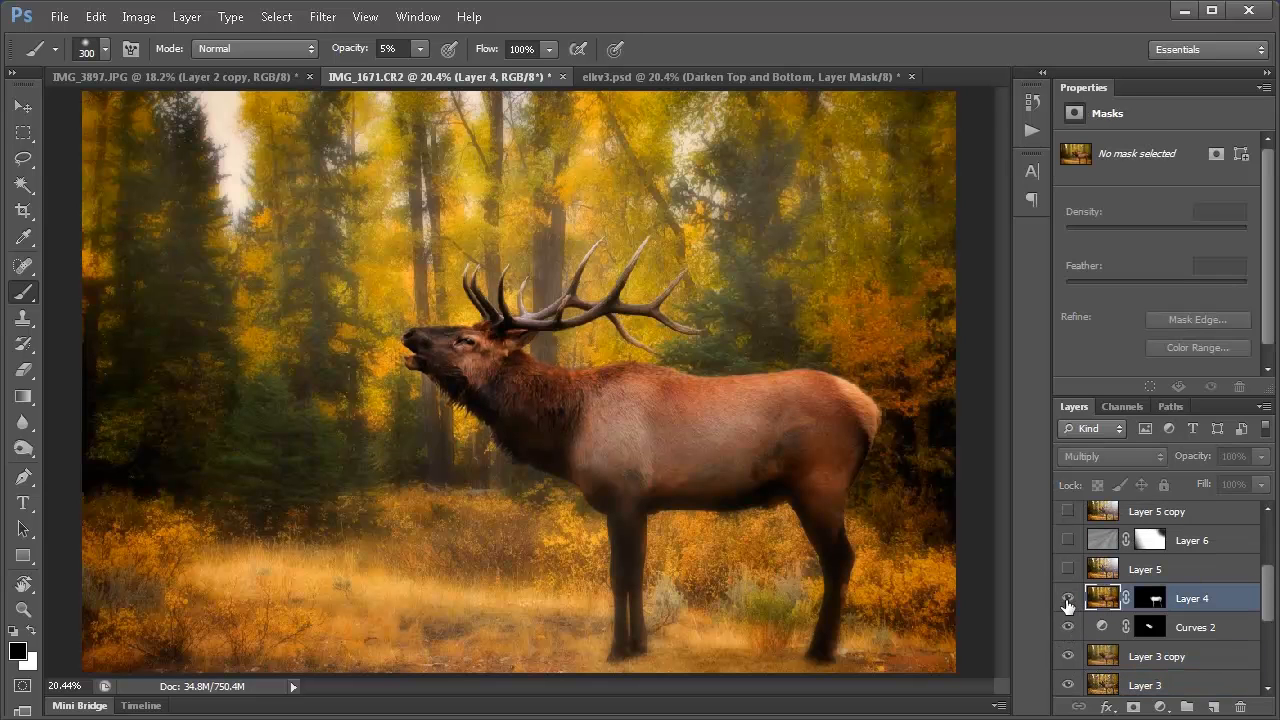
pyautogui.click(1067, 598)
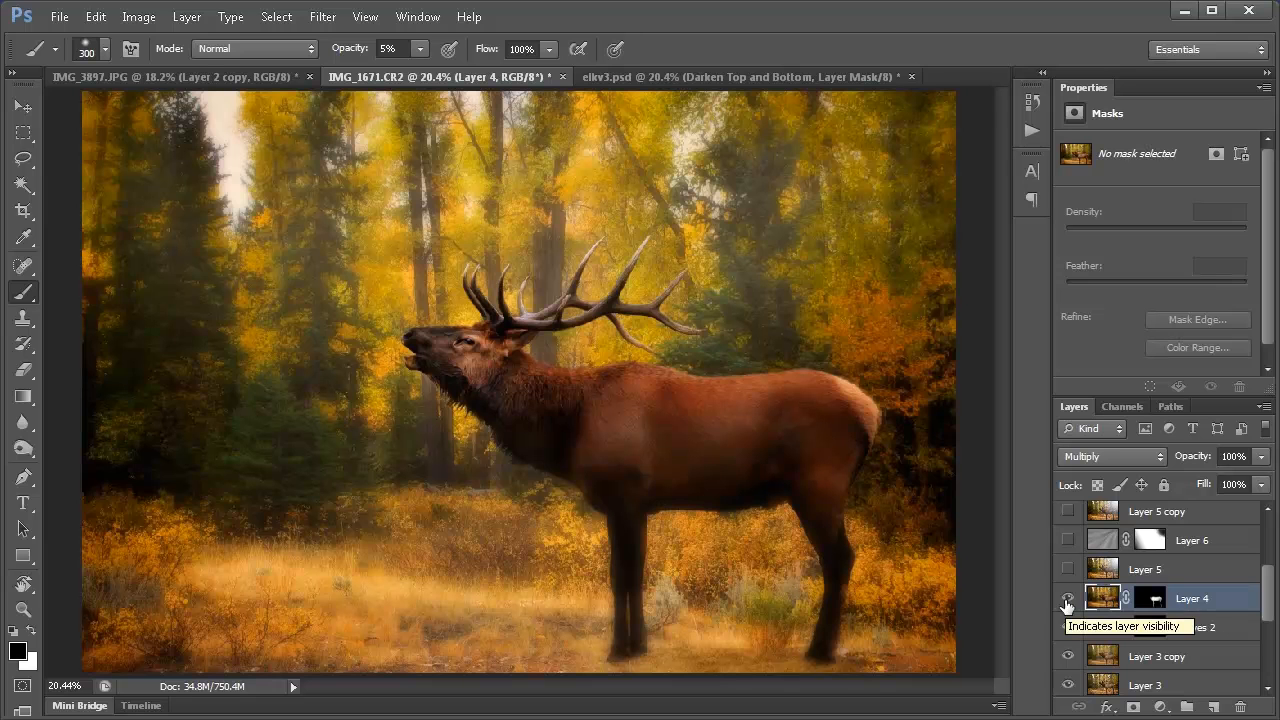
pyautogui.click(1067, 598)
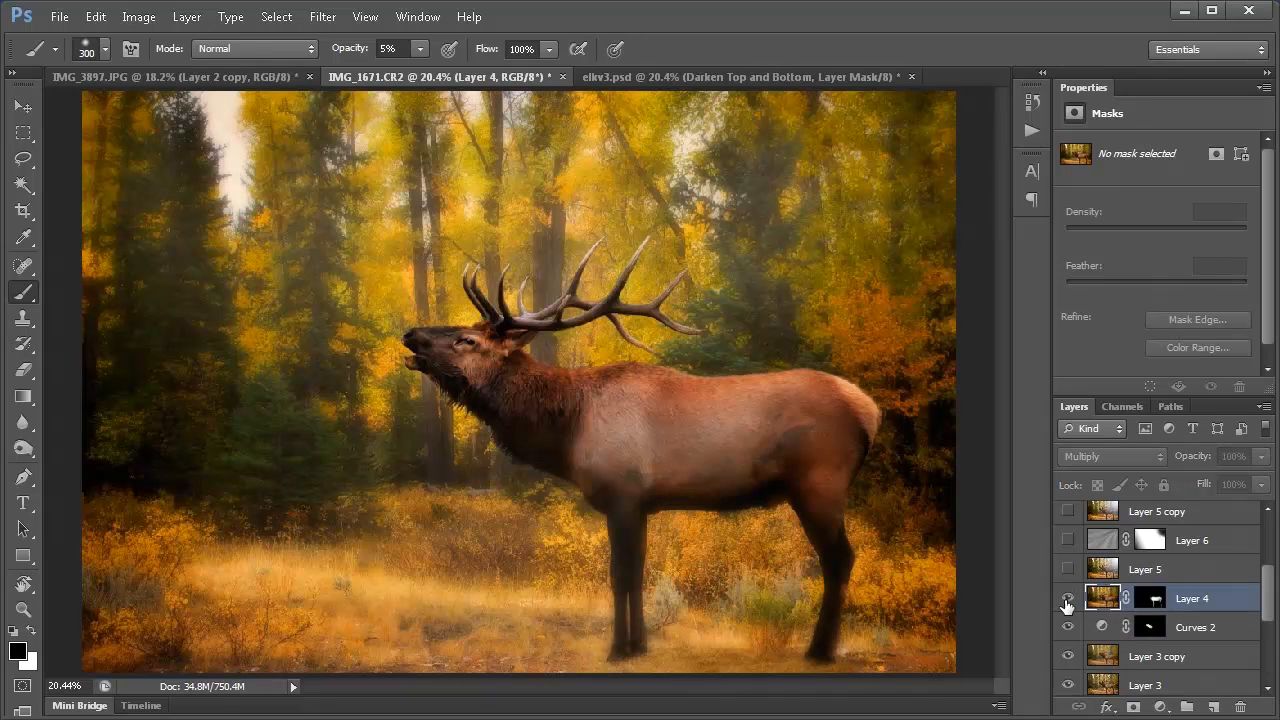
pyautogui.click(1067, 598)
# - Turn on Layer 5, Layer 6 and Layer 5 copy to review the light and ray effects
pyautogui.scroll(2, 1256, 597)
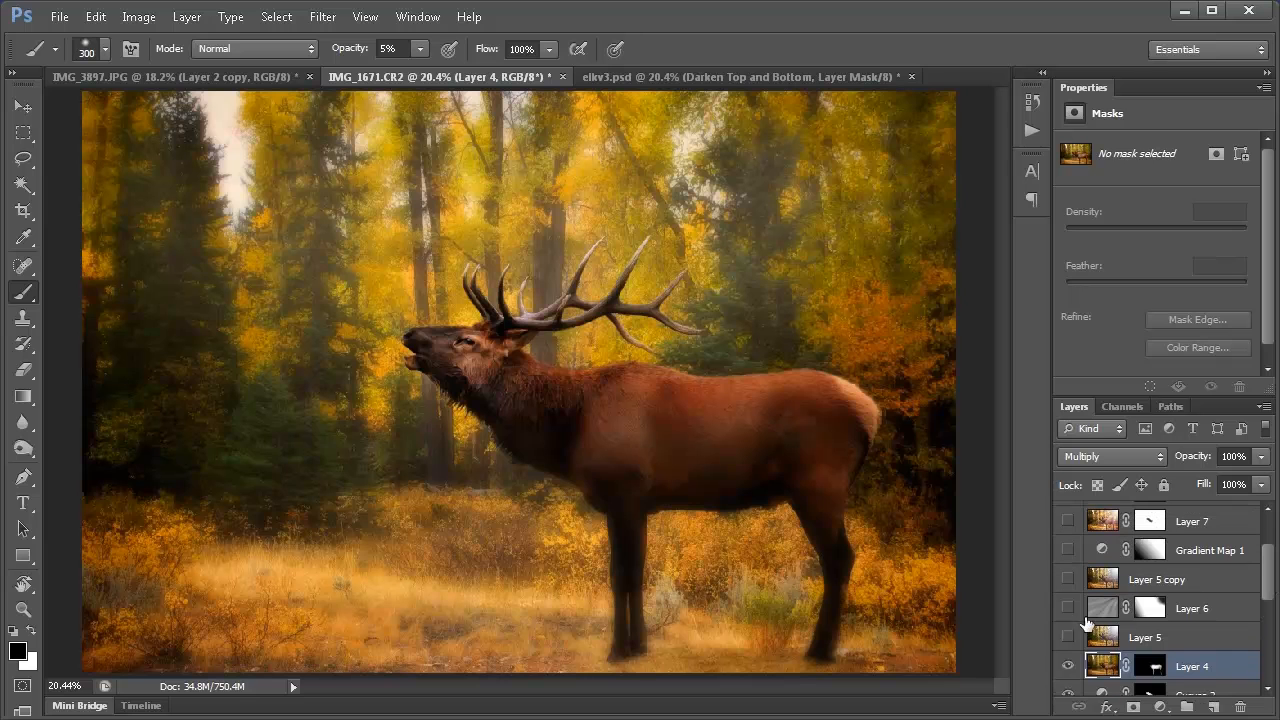
pyautogui.click(1068, 638)
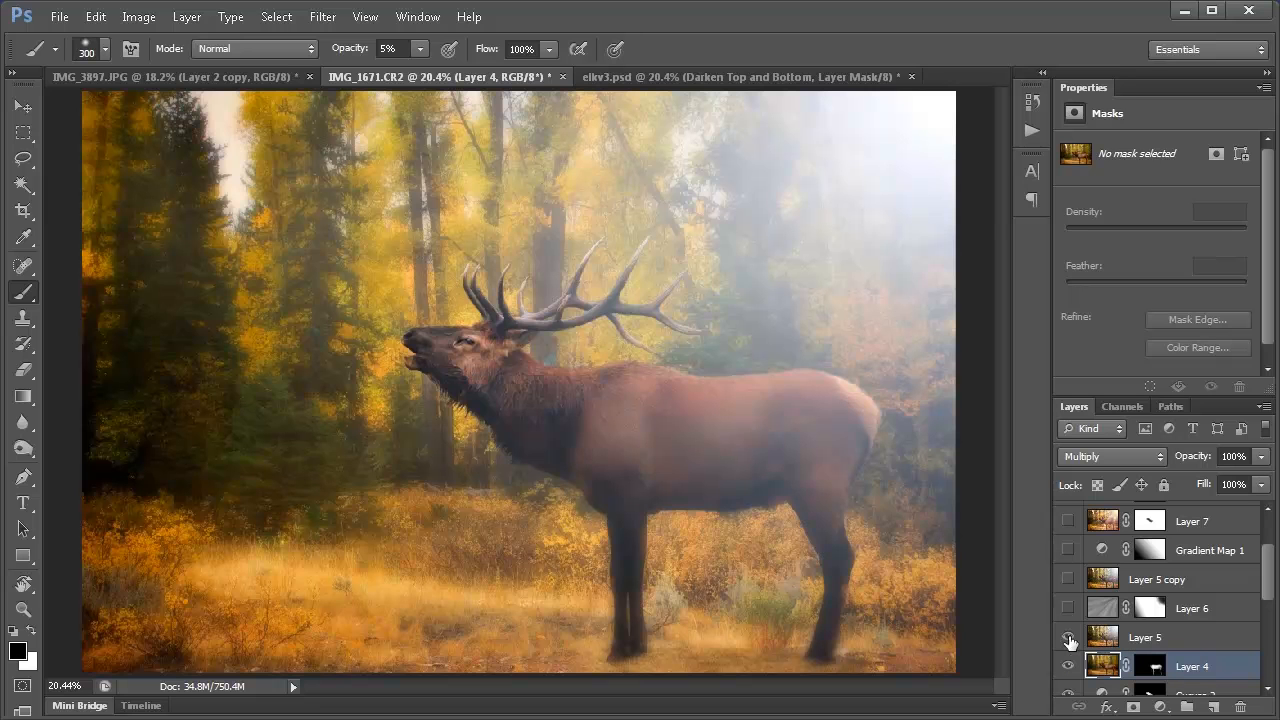
pyautogui.click(1068, 608)
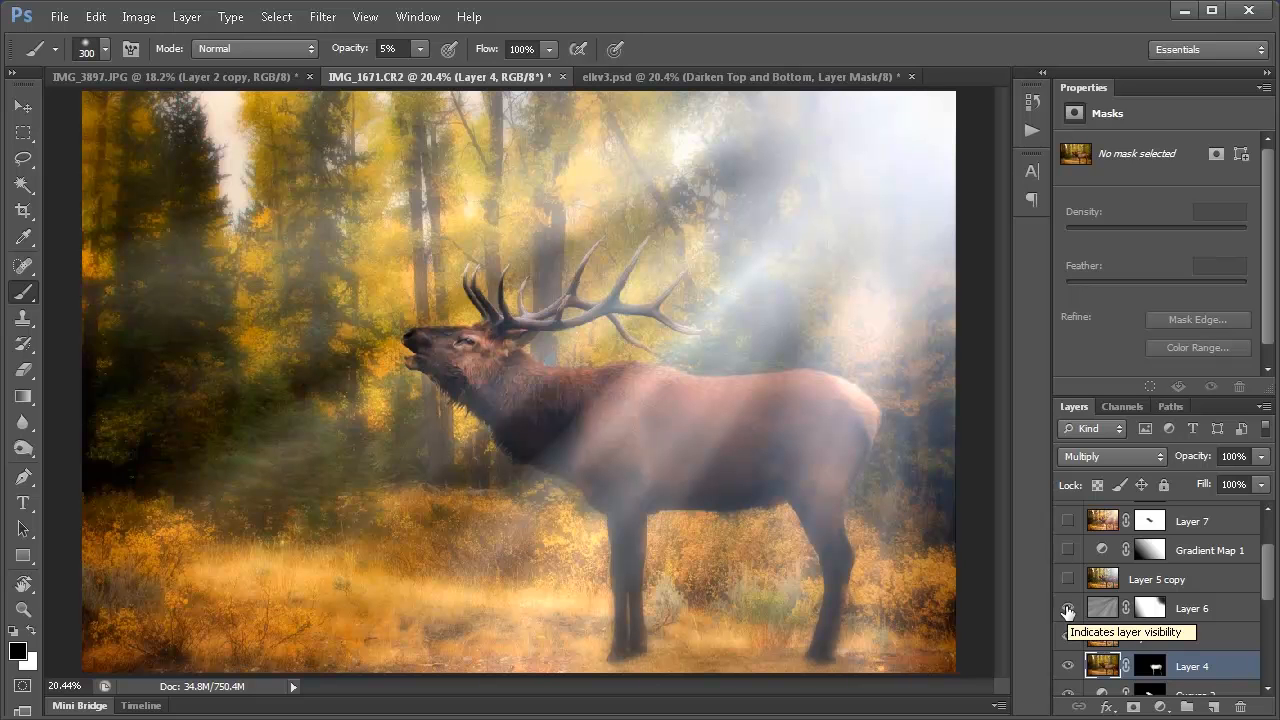
pyautogui.click(1068, 579)
# - Turn on Gradient Map 1 and Layer 7, and compare the image with and without Layer 7
pyautogui.scroll(2, 1265, 578)
pyautogui.scroll(1, 1268, 572)
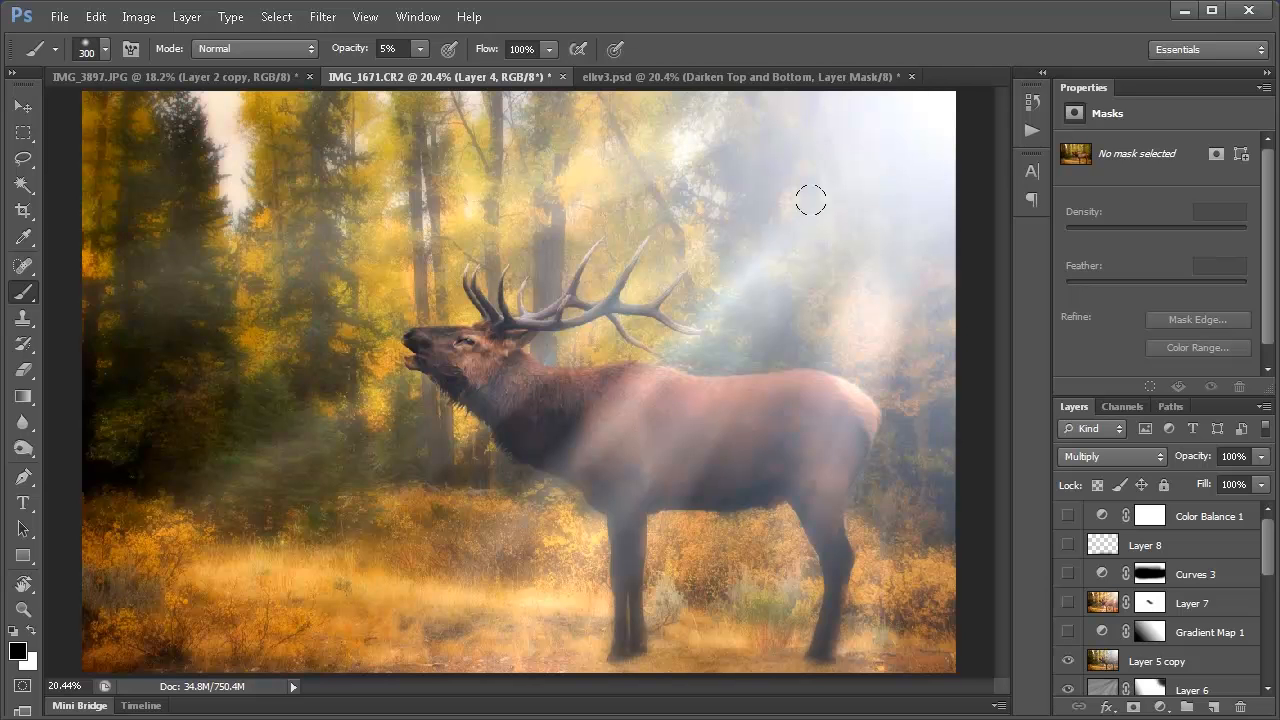
pyautogui.click(1068, 632)
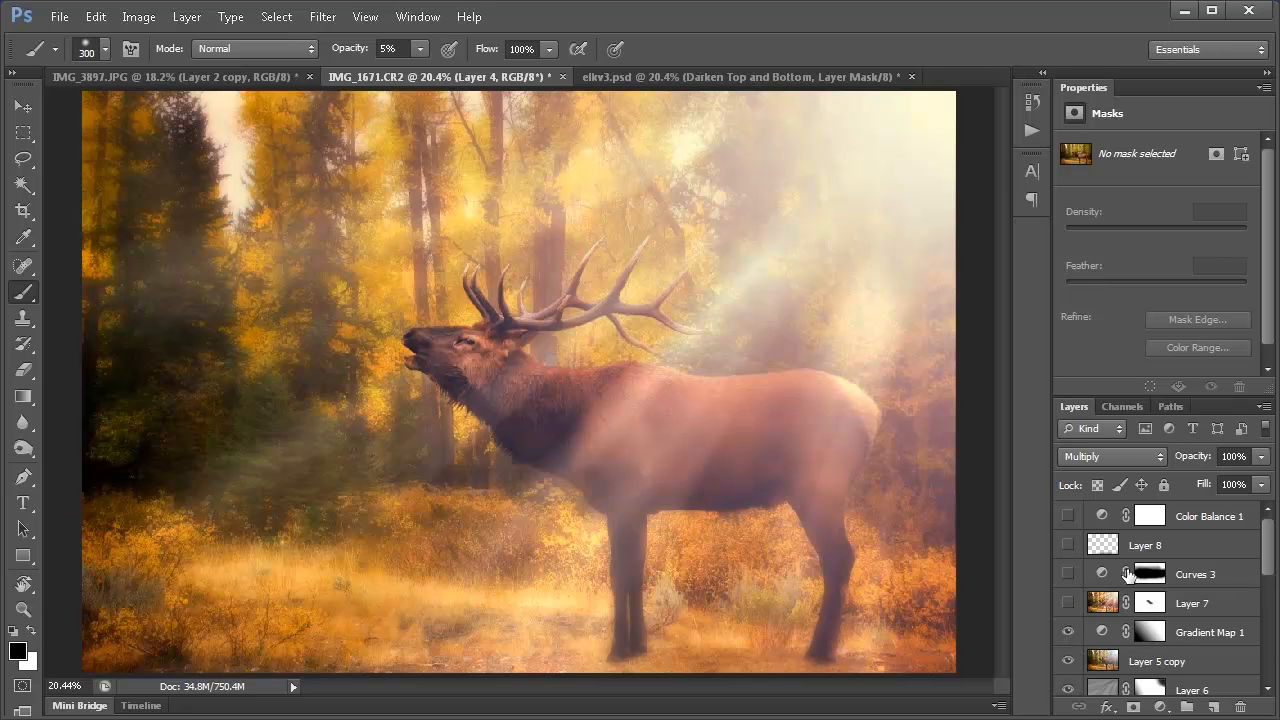
pyautogui.click(1068, 604)
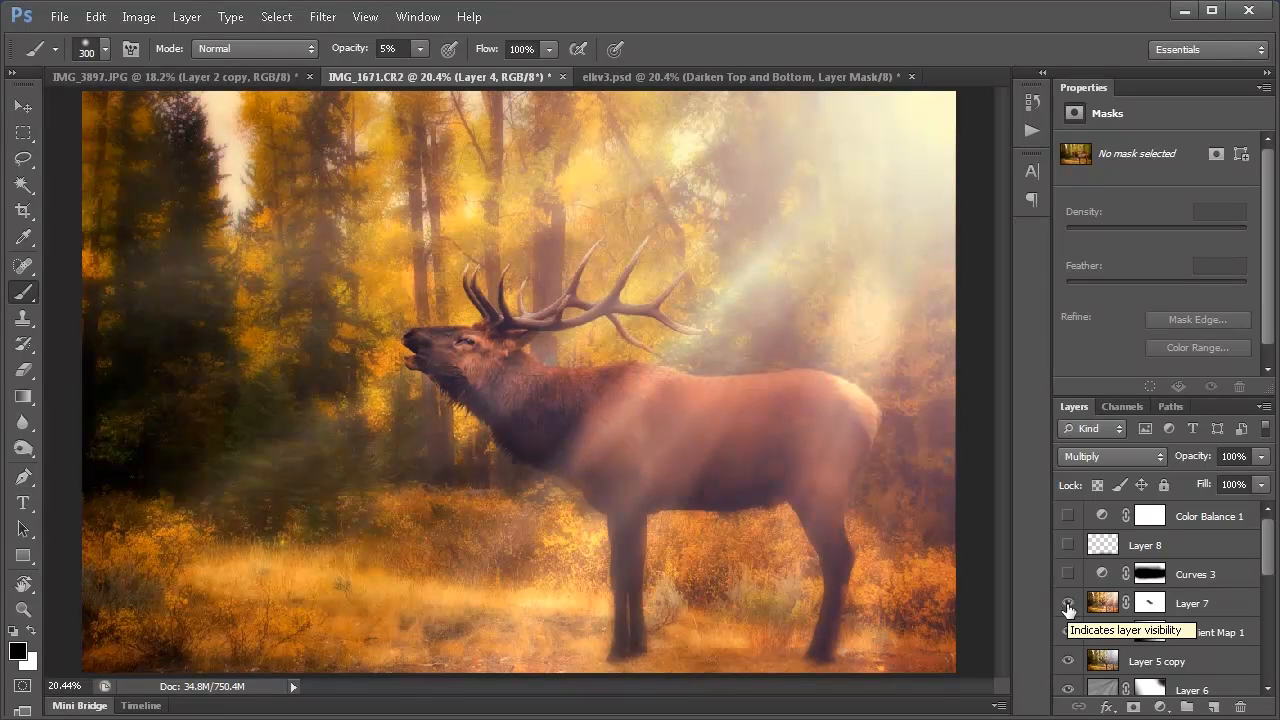
pyautogui.click(1108, 610)
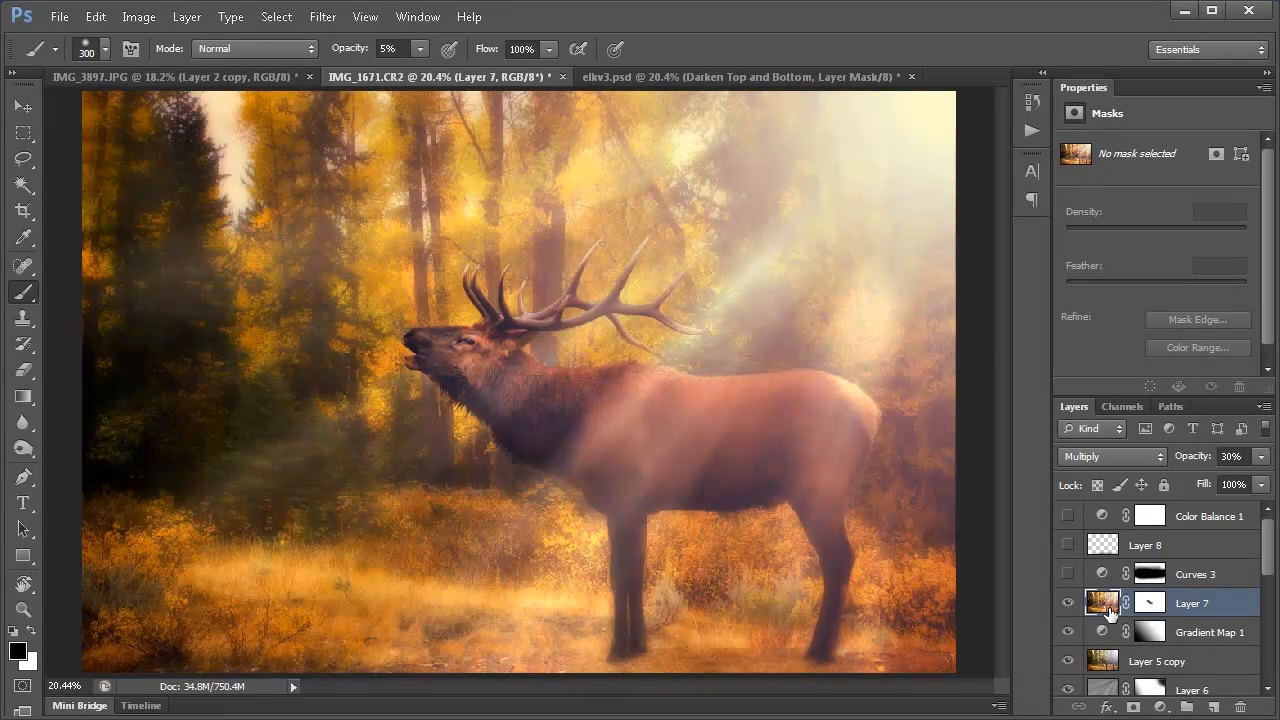
pyautogui.click(1068, 604)
pyautogui.click(1068, 604)
# - Turn on Curves 3, Layer 8 and Color Balance 1 to review the finished image
pyautogui.click(1103, 575)
pyautogui.click(1068, 578)
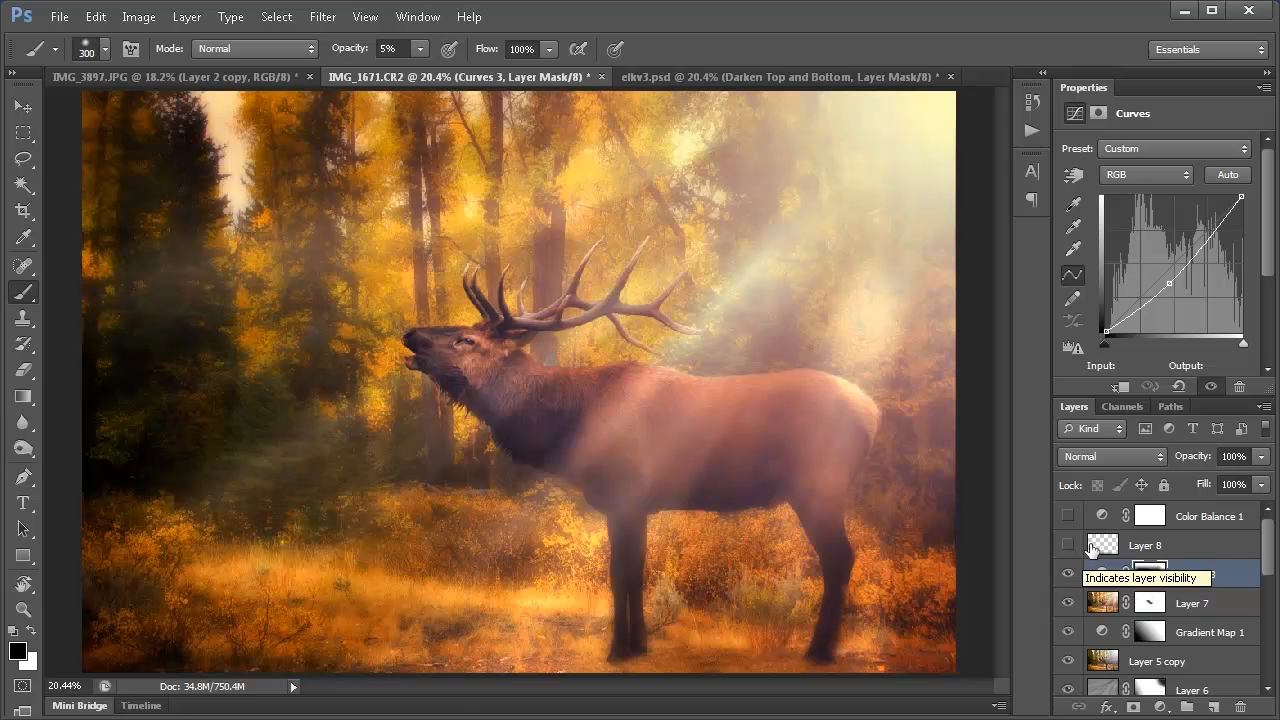
pyautogui.click(1091, 546)
pyautogui.click(1066, 546)
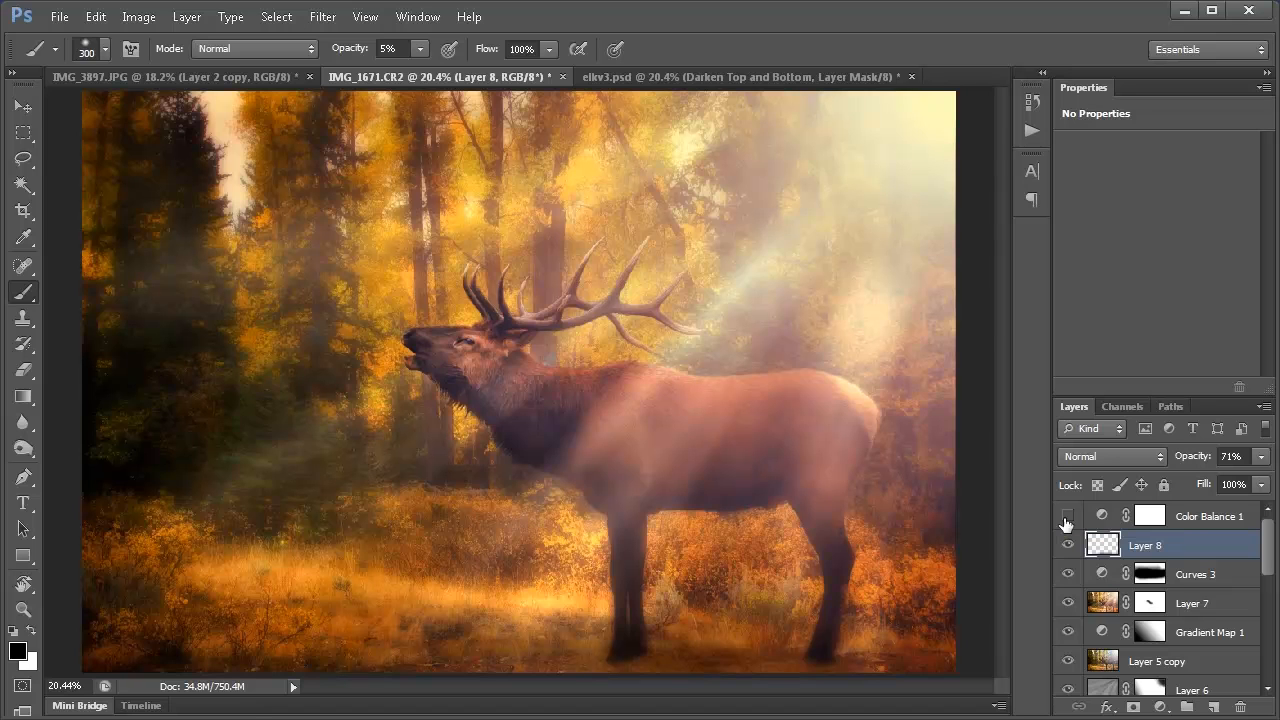
pyautogui.click(1067, 516)
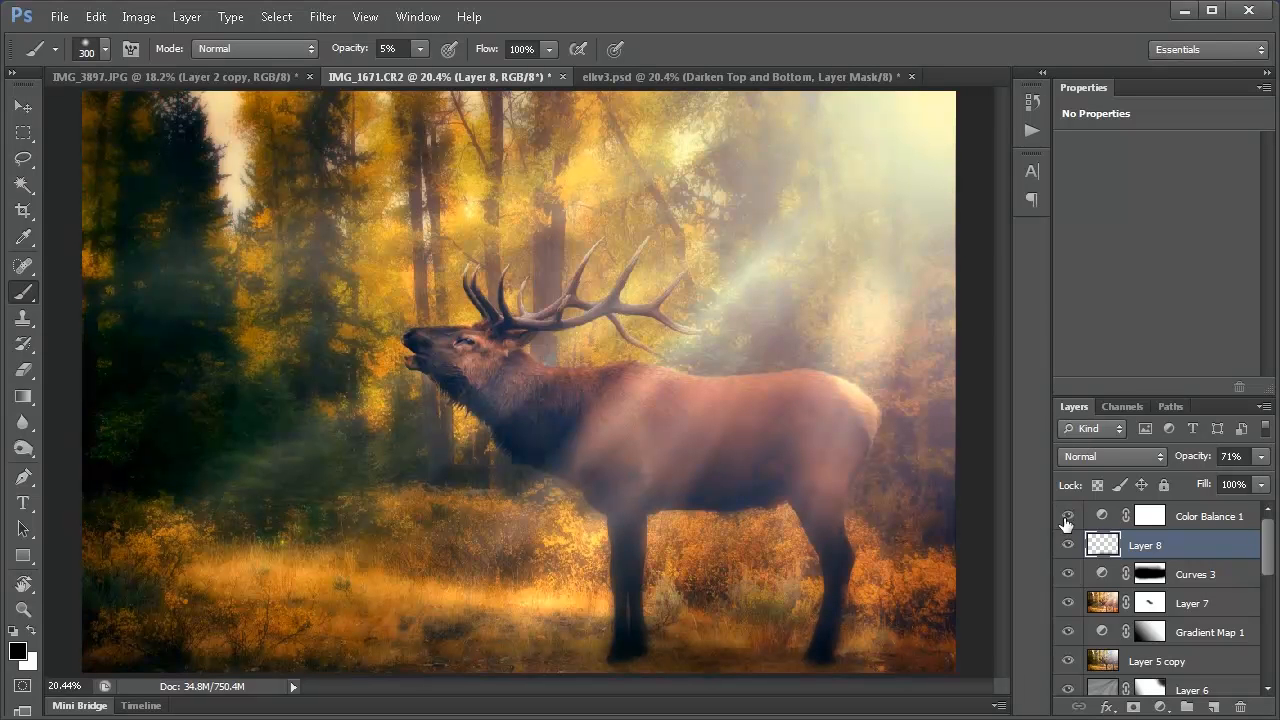